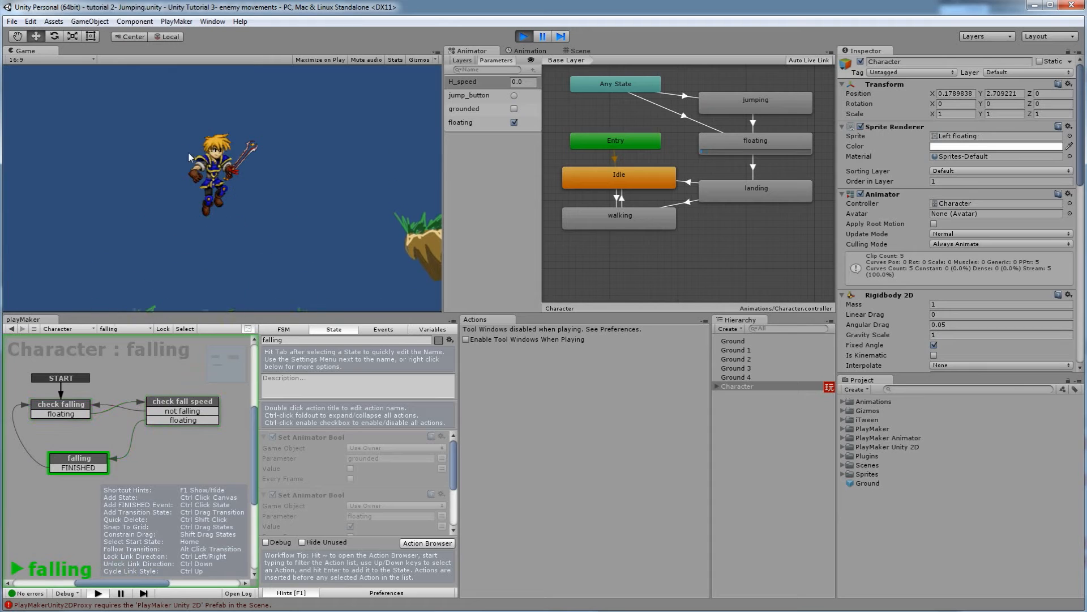
Step: Play-test the character's jumping on the spot and its left and right jumps between the floating platforms
key(space)
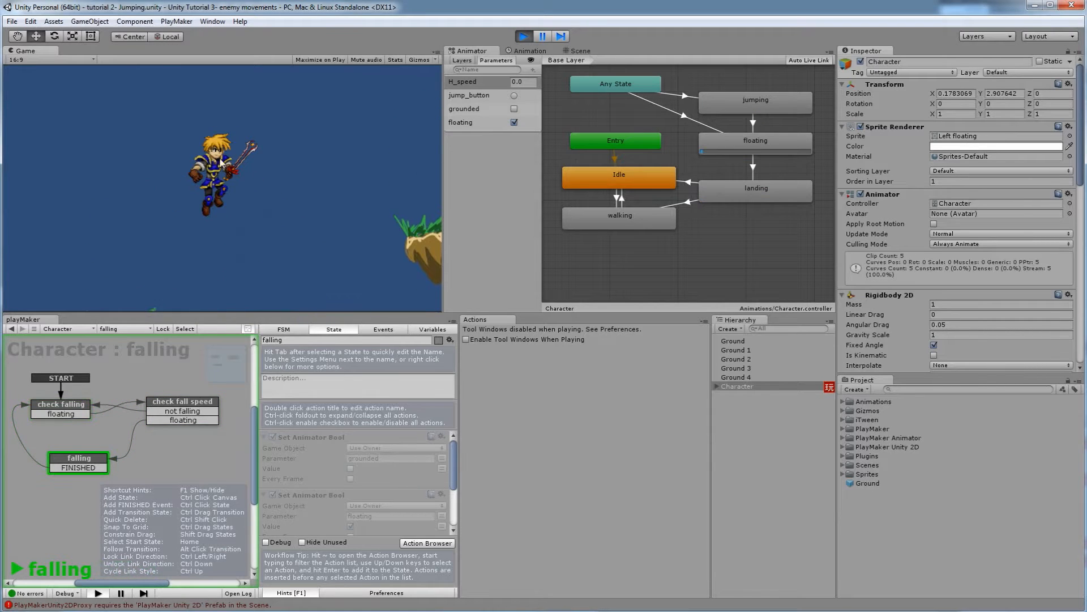
key(space)
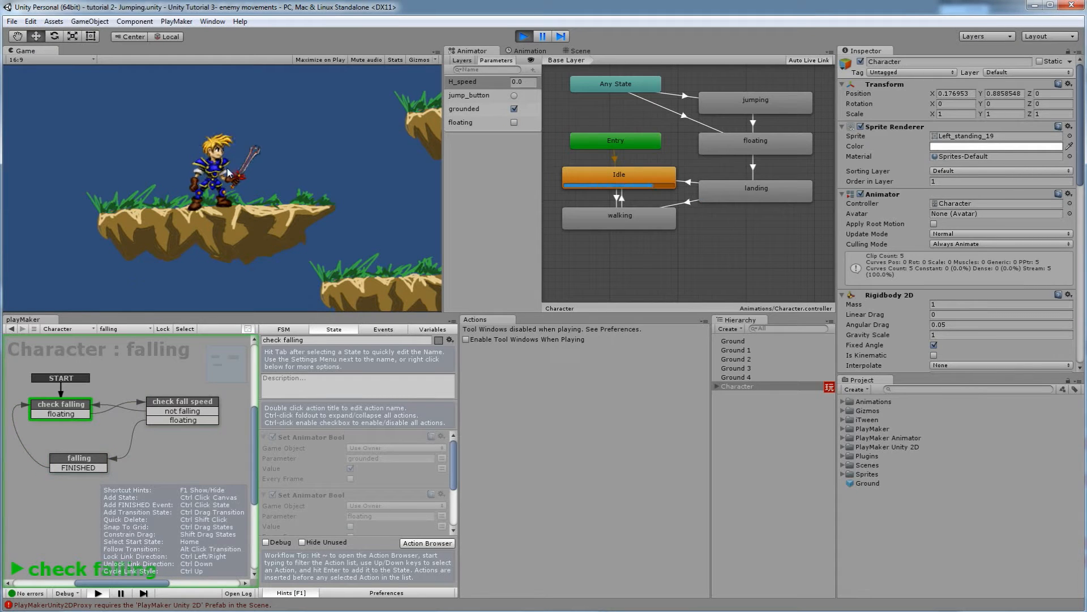
key(space)
key(space)
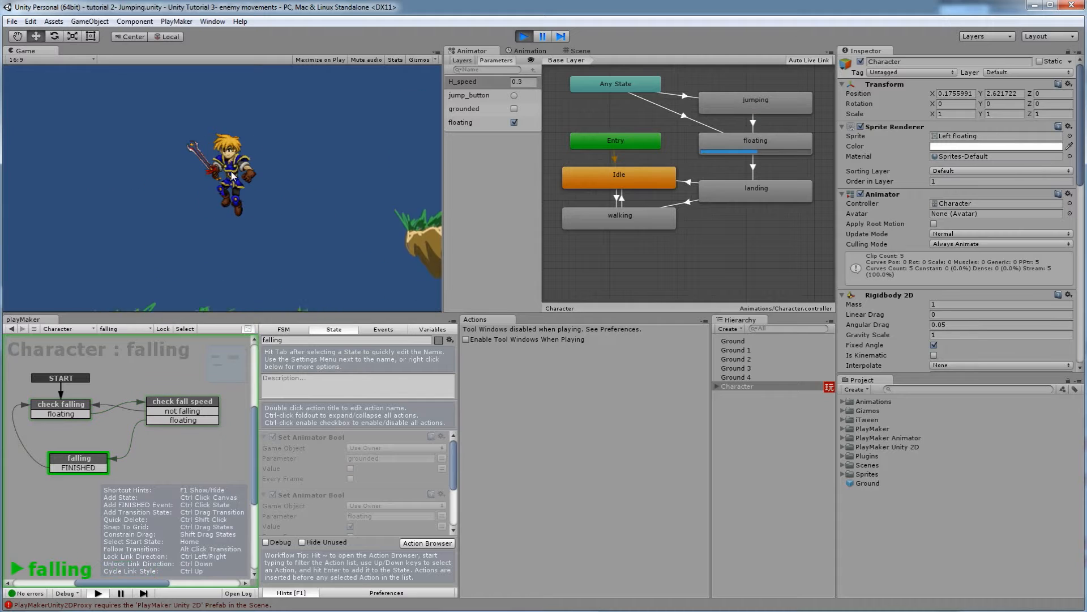
key(Left)
key(space)
key(Right)
key(Right)
key(Right)
key(Right)
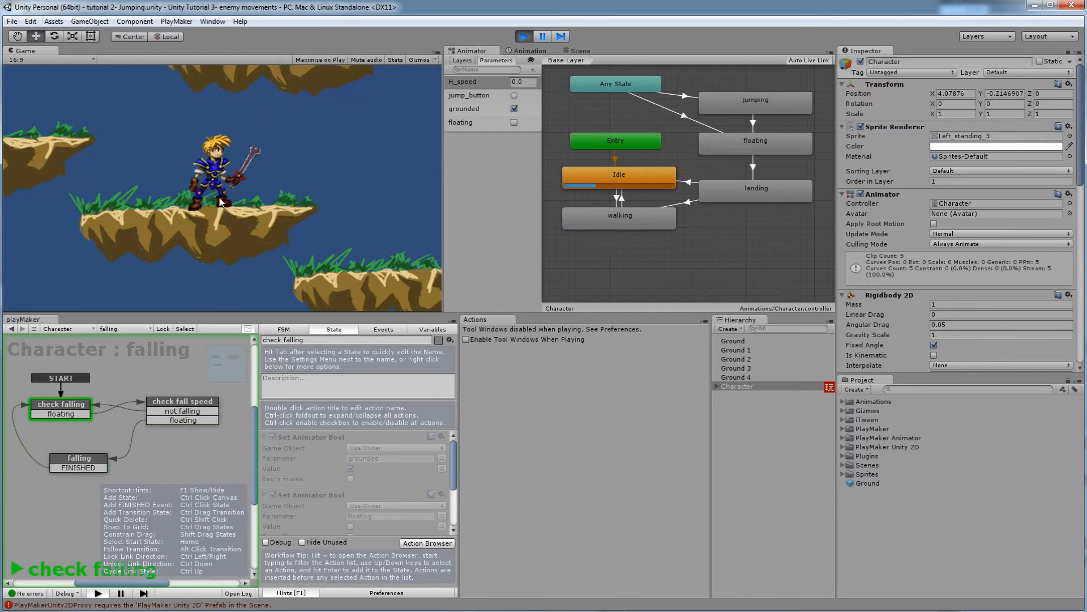
key(Left)
key(space)
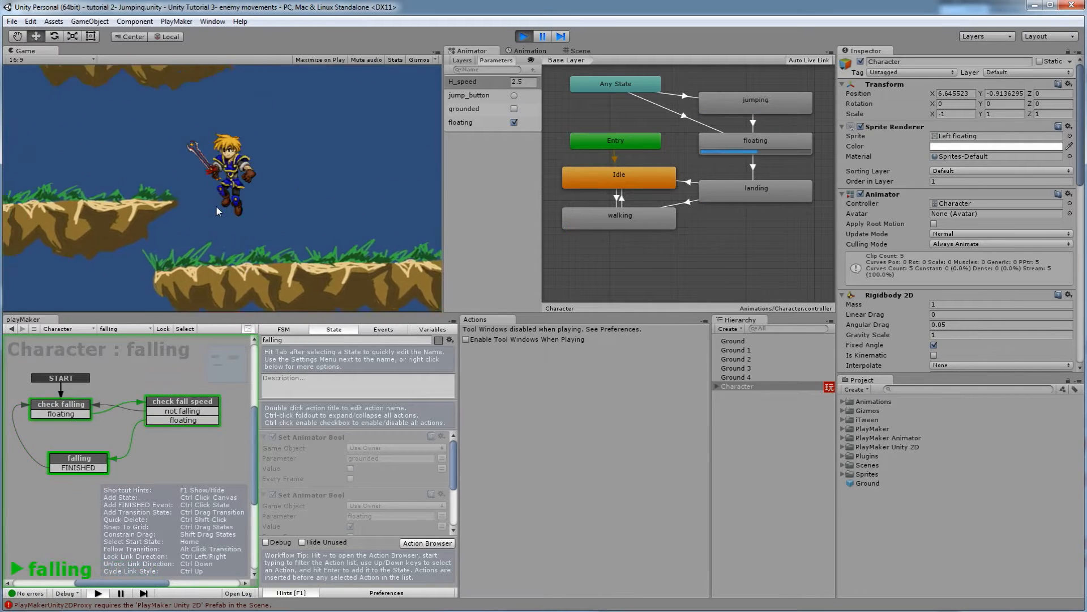
key(Left)
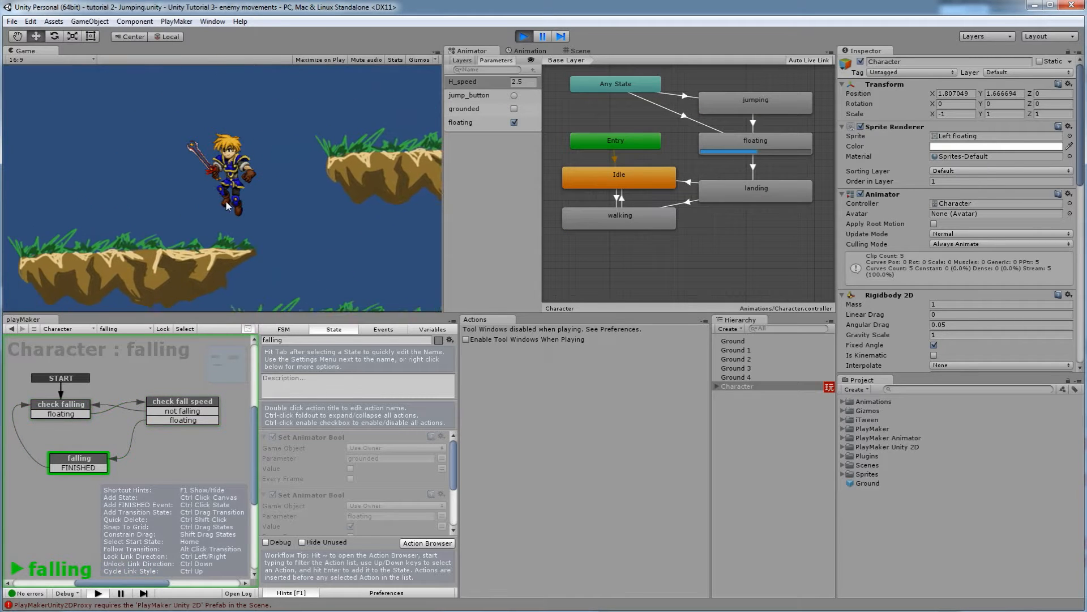
key(Right)
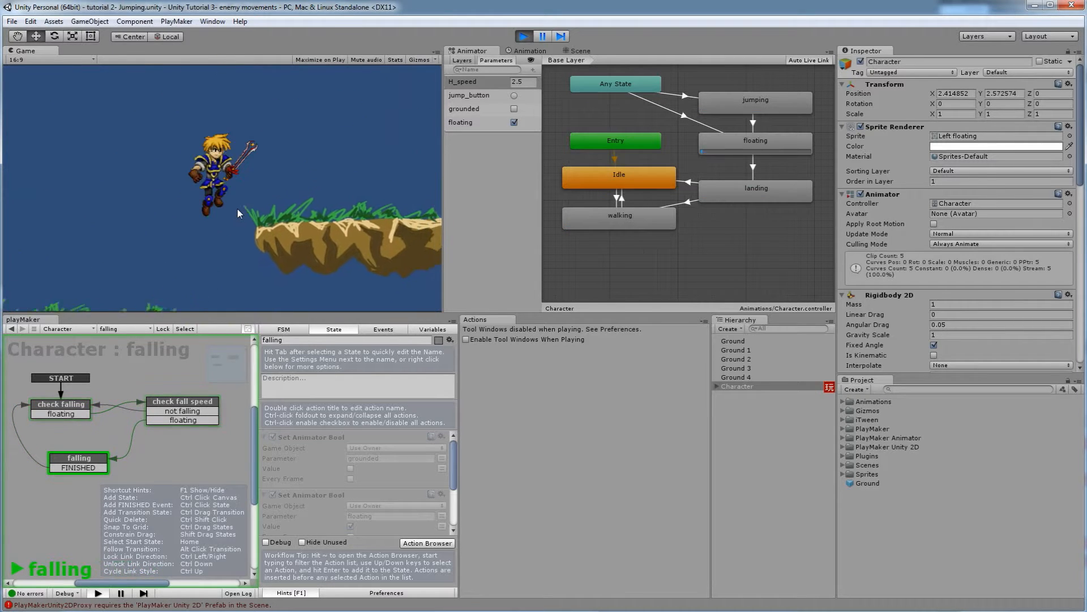
key(Left)
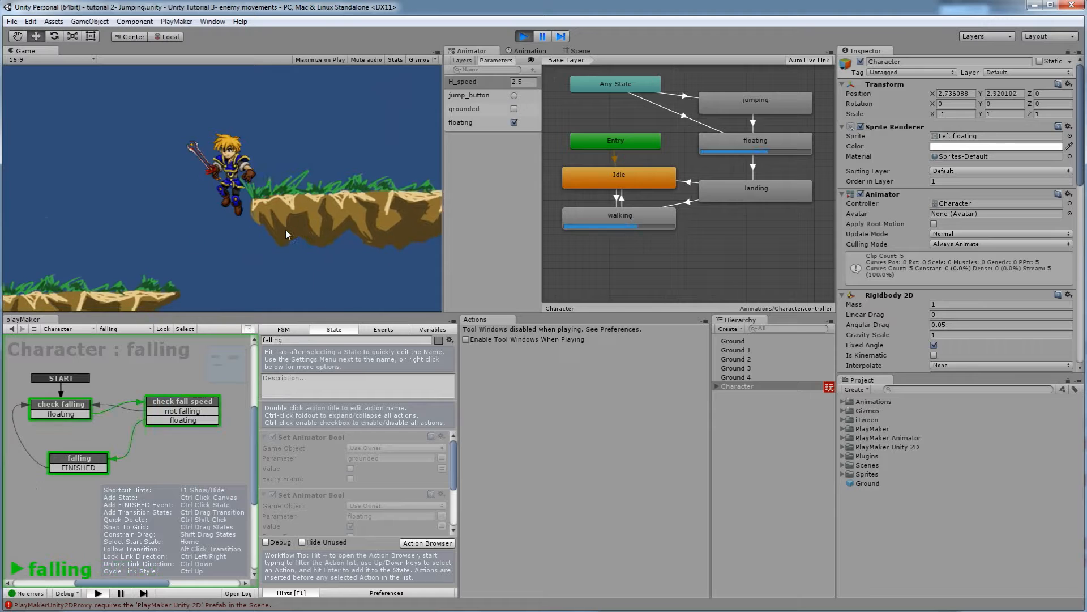
key(Right)
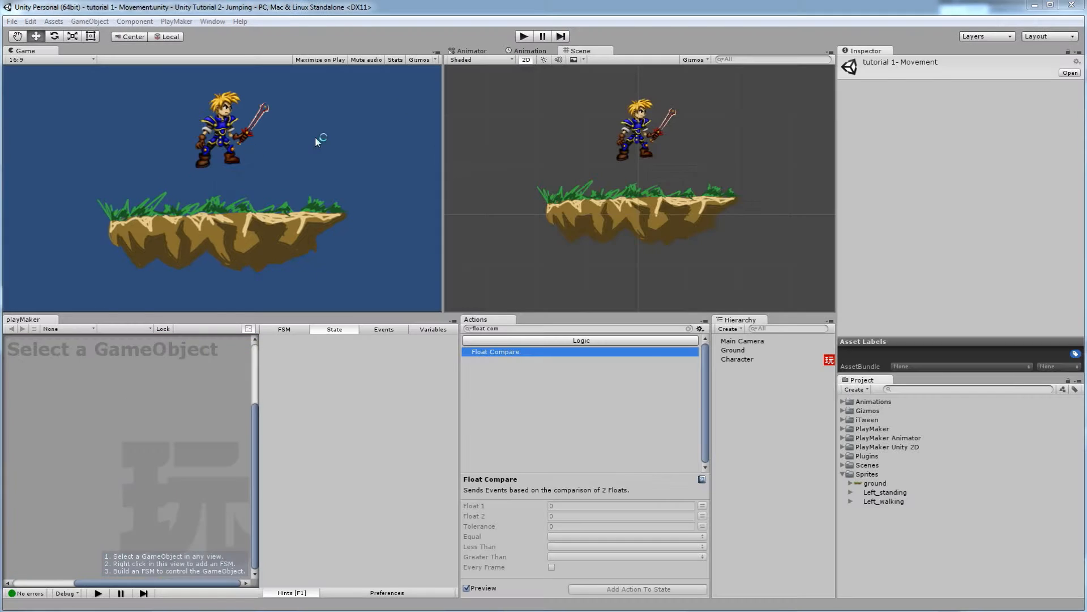
Step: Play-test the character's left and right walking in the tutorial 1 movement scene and view its Animator state graph
click(525, 37)
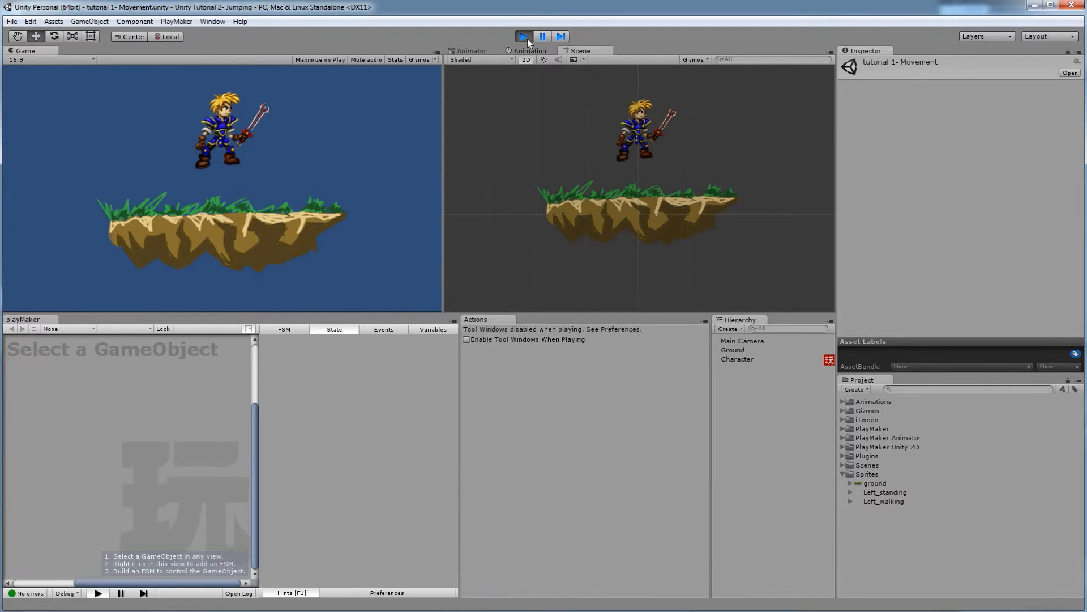
key(Left)
key(Right)
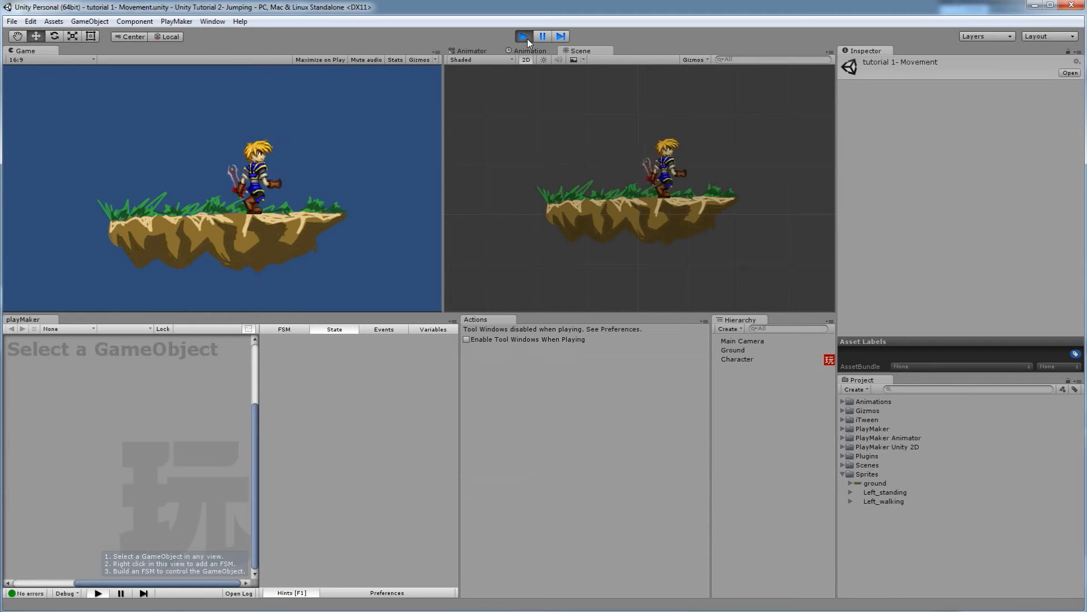
key(Left)
key(Right)
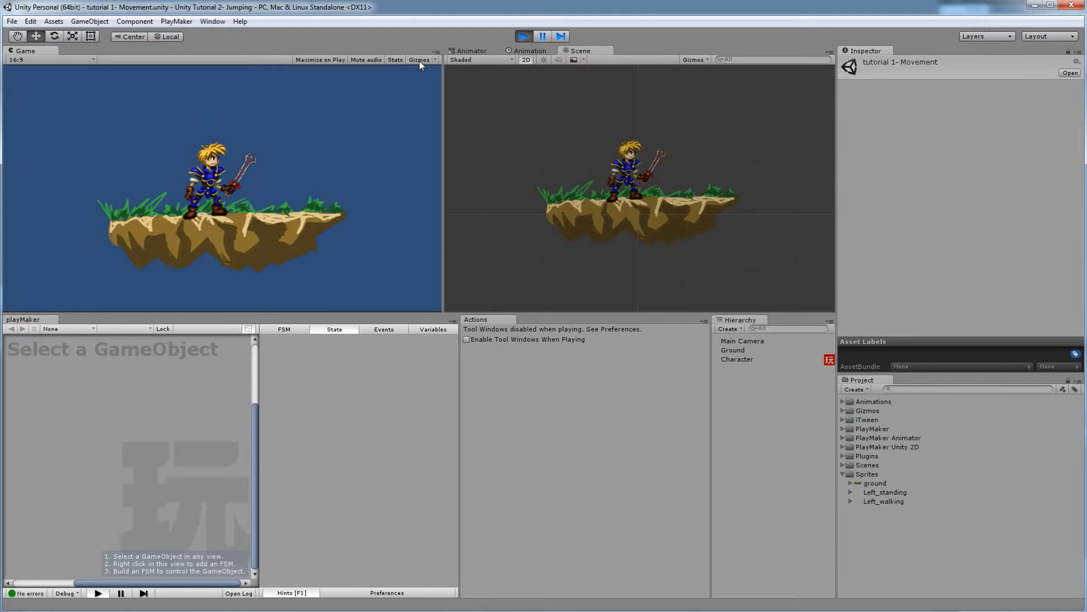
click(524, 36)
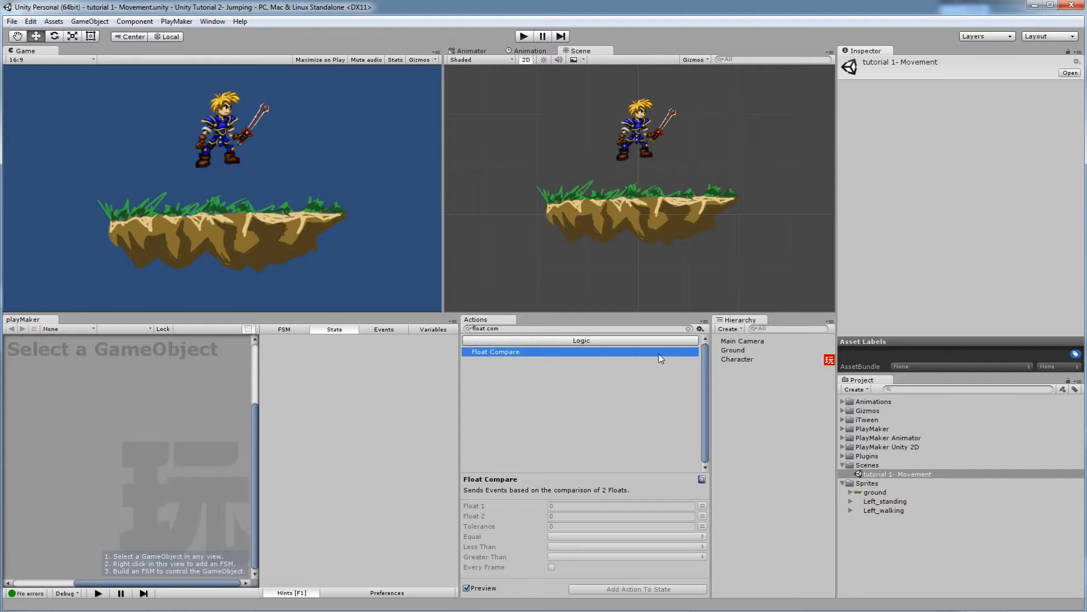
click(472, 50)
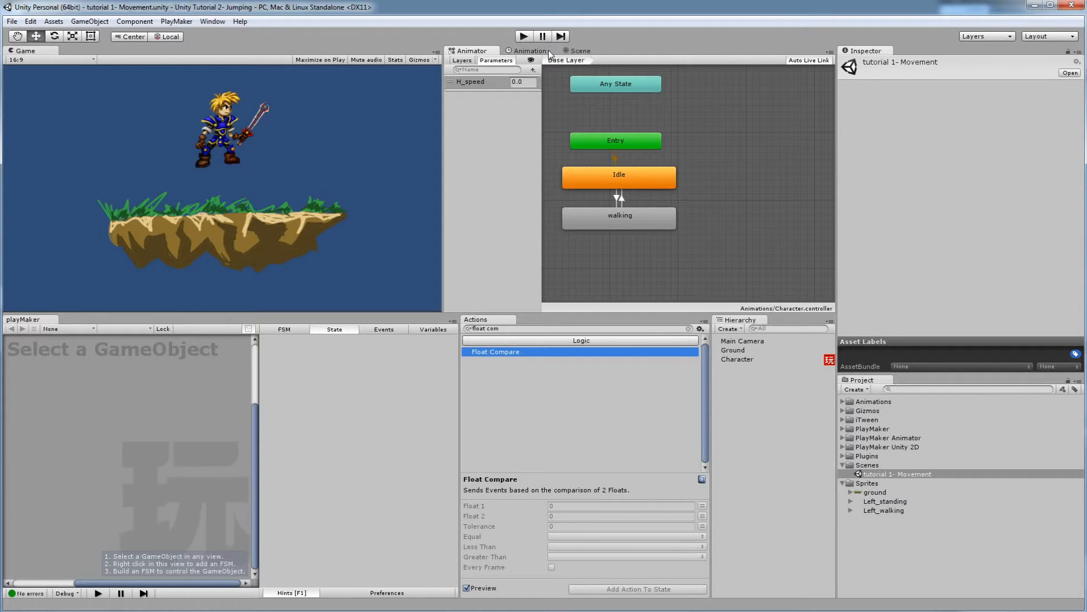
click(568, 52)
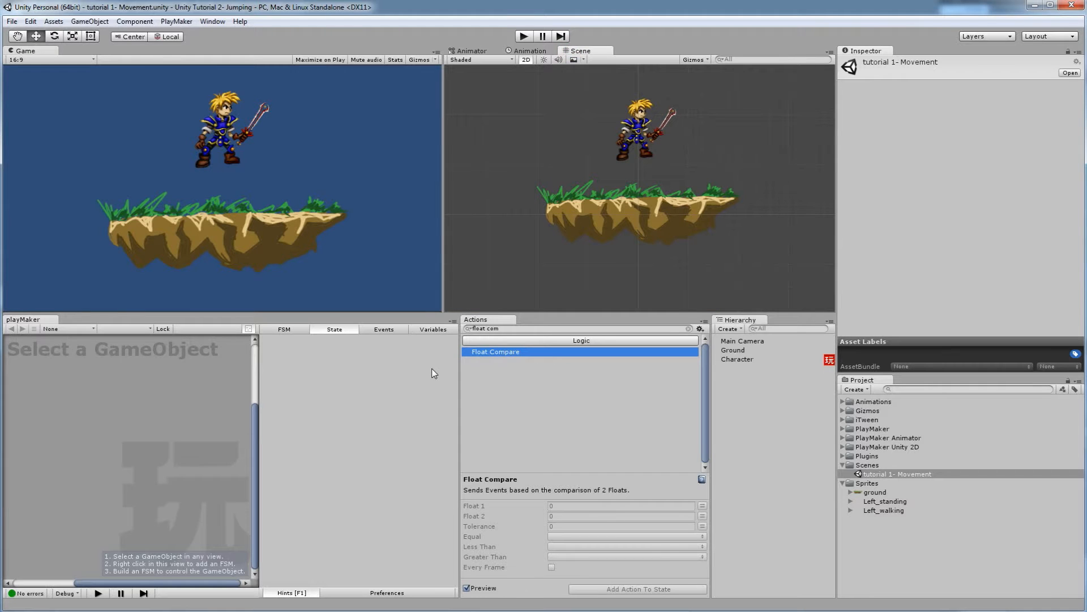
Step: Add a second PlayMaker FSM to the Character object
click(642, 137)
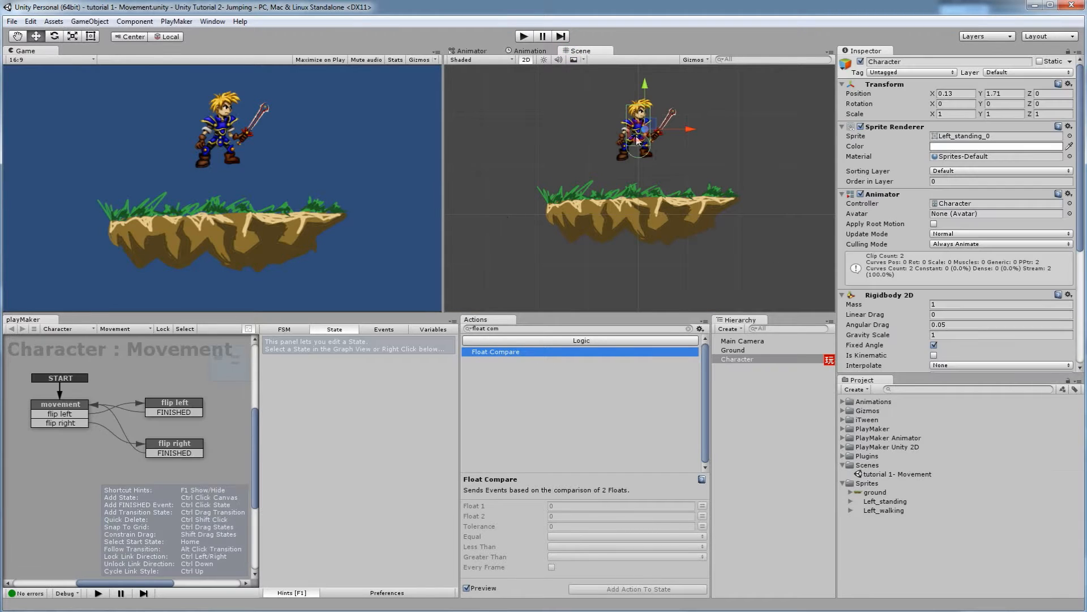
click(745, 361)
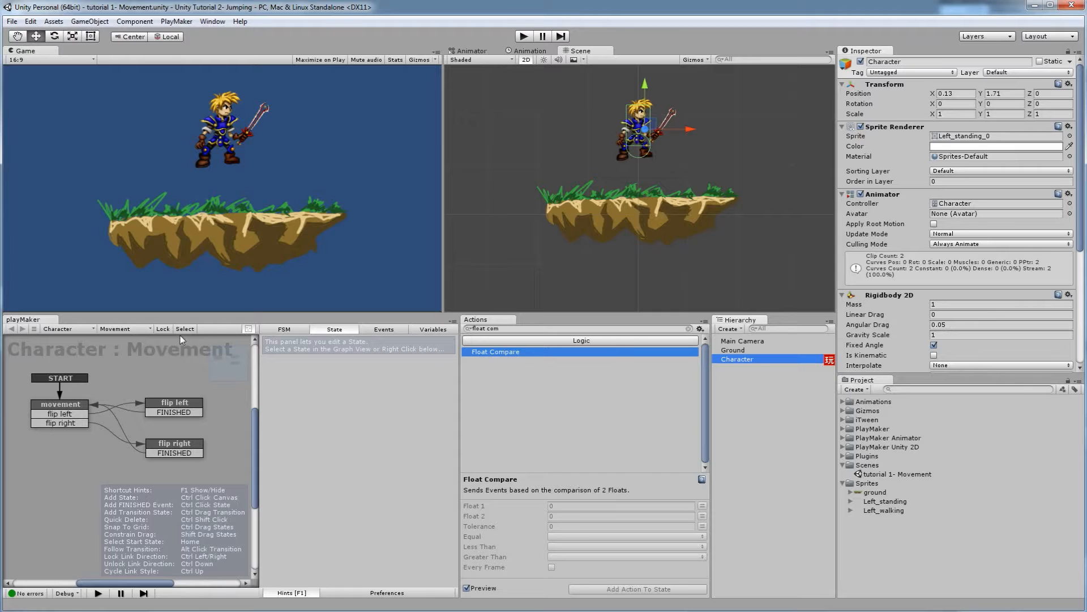
click(126, 330)
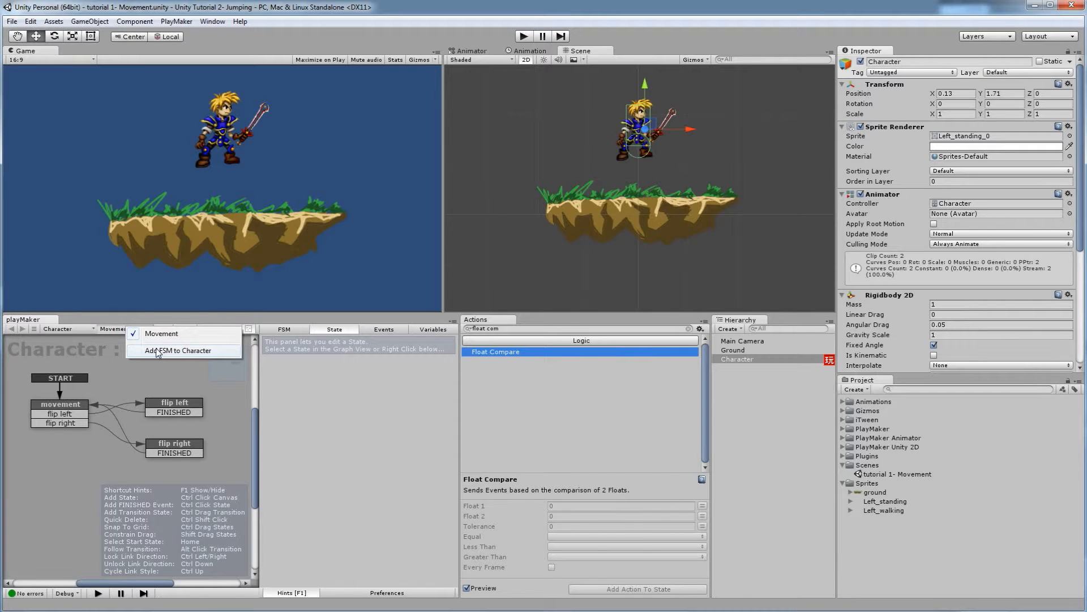
click(176, 351)
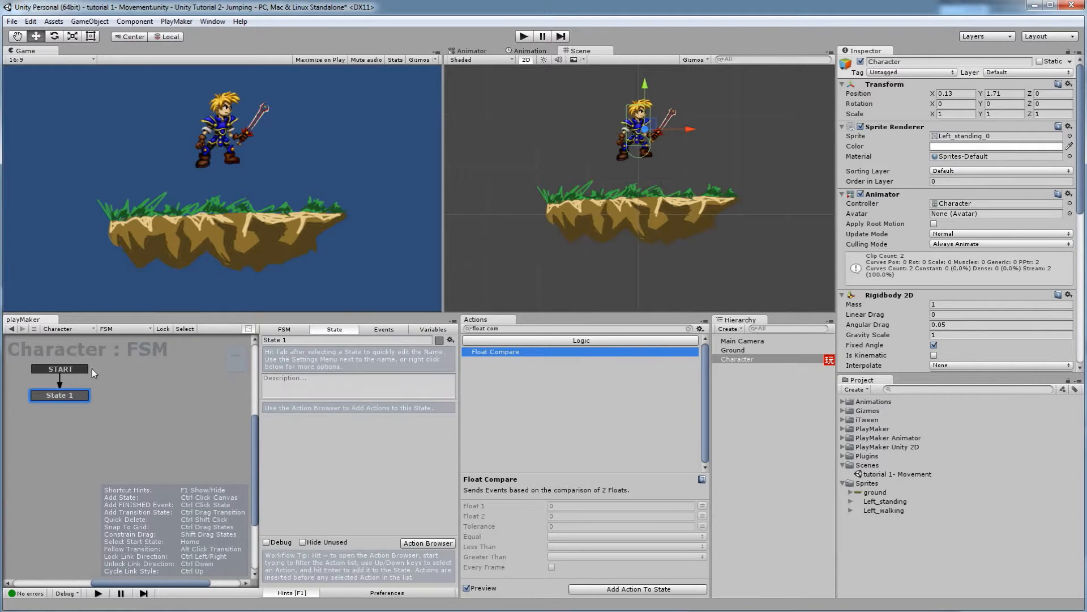
Step: Examine the Character's two FSM components and compare the Movement graph with the new FSM's graph
scroll(945, 244, down, 10)
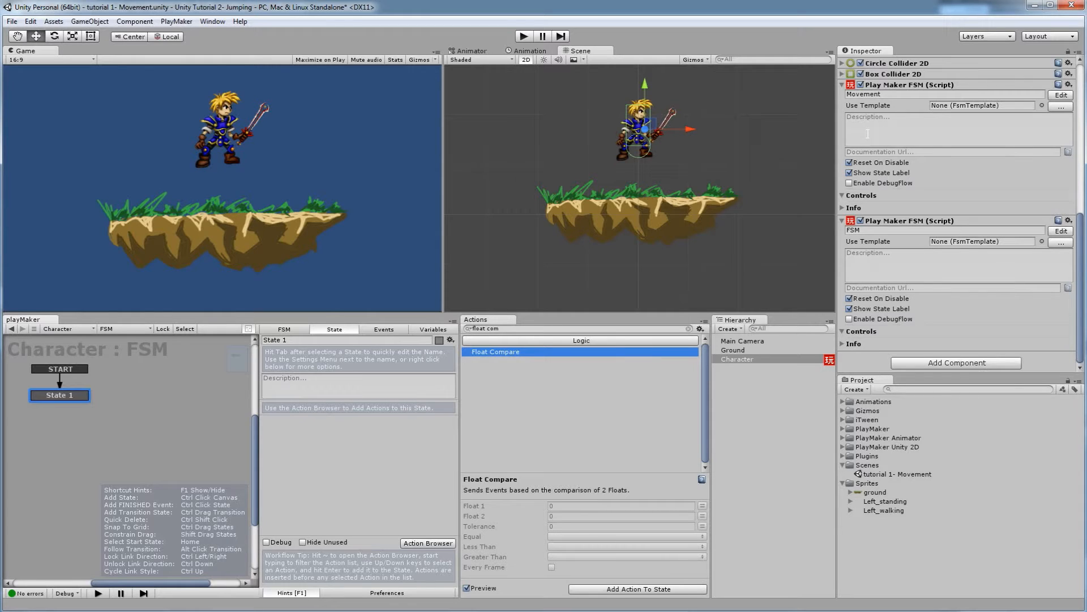
click(123, 328)
click(153, 347)
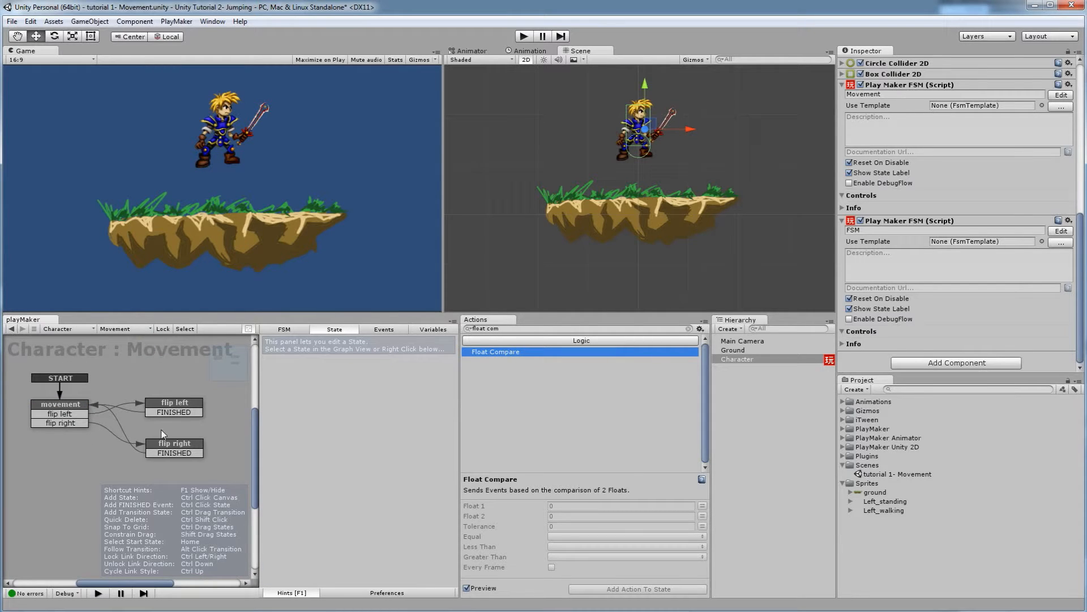
click(116, 332)
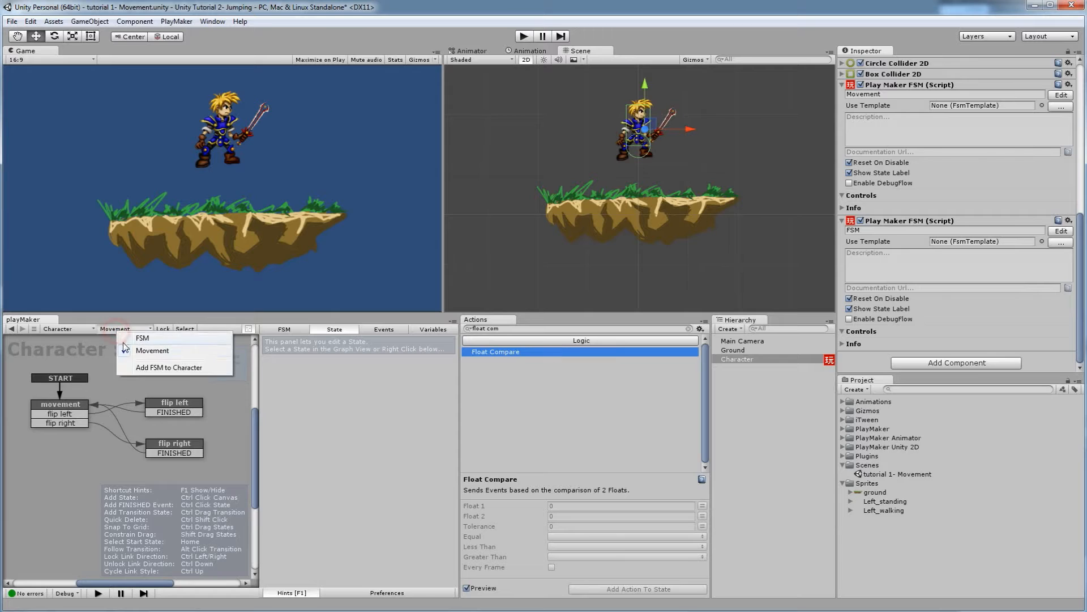
click(135, 338)
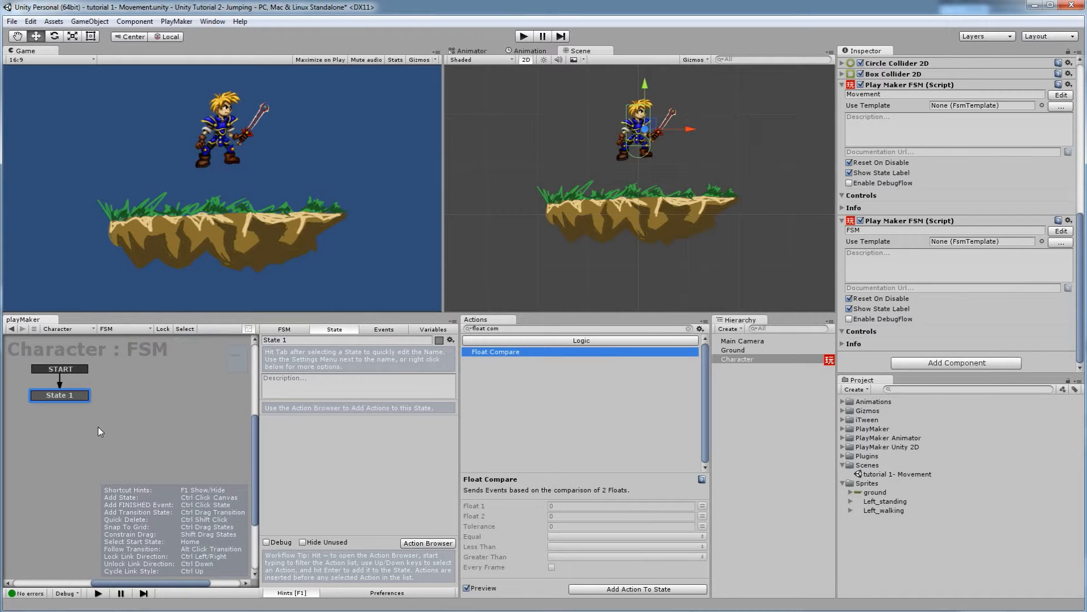
Step: Rename the Character's new FSM to "jumping"
click(285, 332)
click(264, 339)
text(ju)
text(mping)
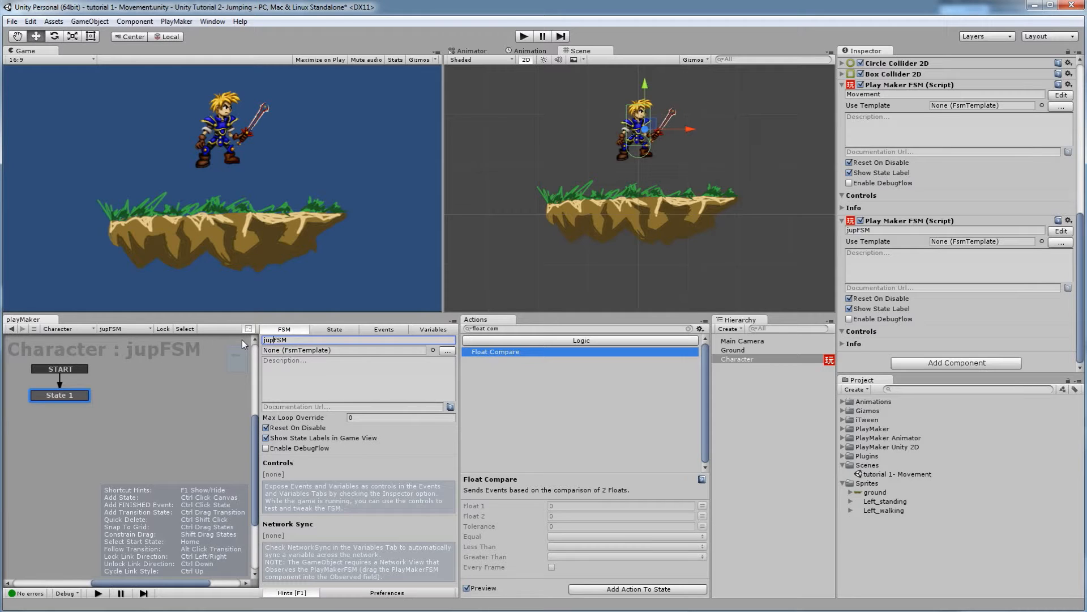
key(Delete)
key(Delete)
key(Delete)
Step: Rename State 1 of the jumping FSM to "jump button"
click(334, 329)
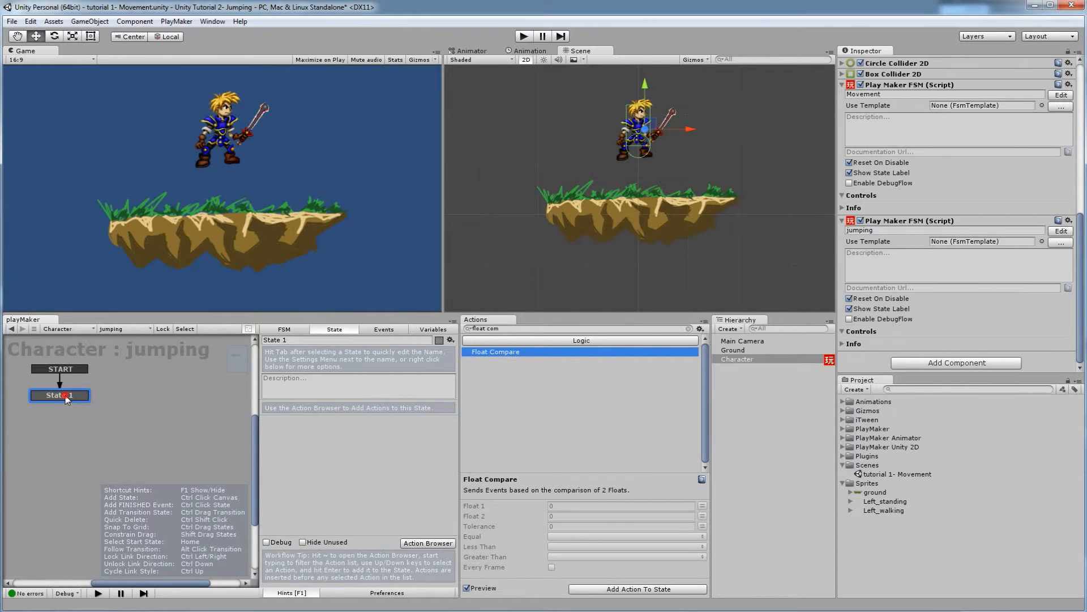
drag(295, 343, 258, 339)
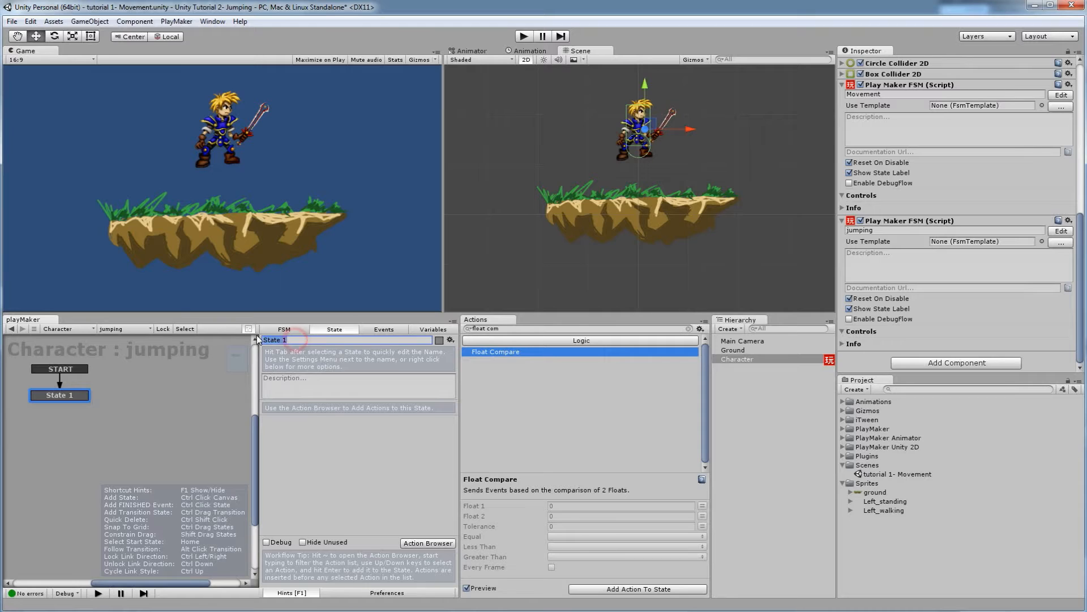
text(jump button)
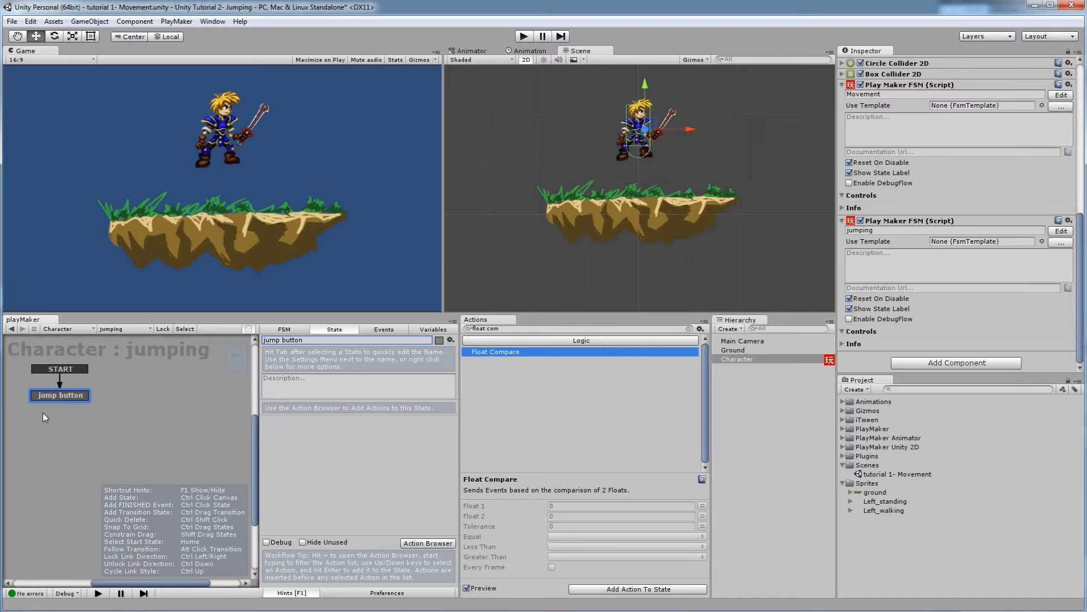
Step: Find the Get Key Down action by searching for "get key" and add it to the jump button state
click(388, 447)
click(439, 542)
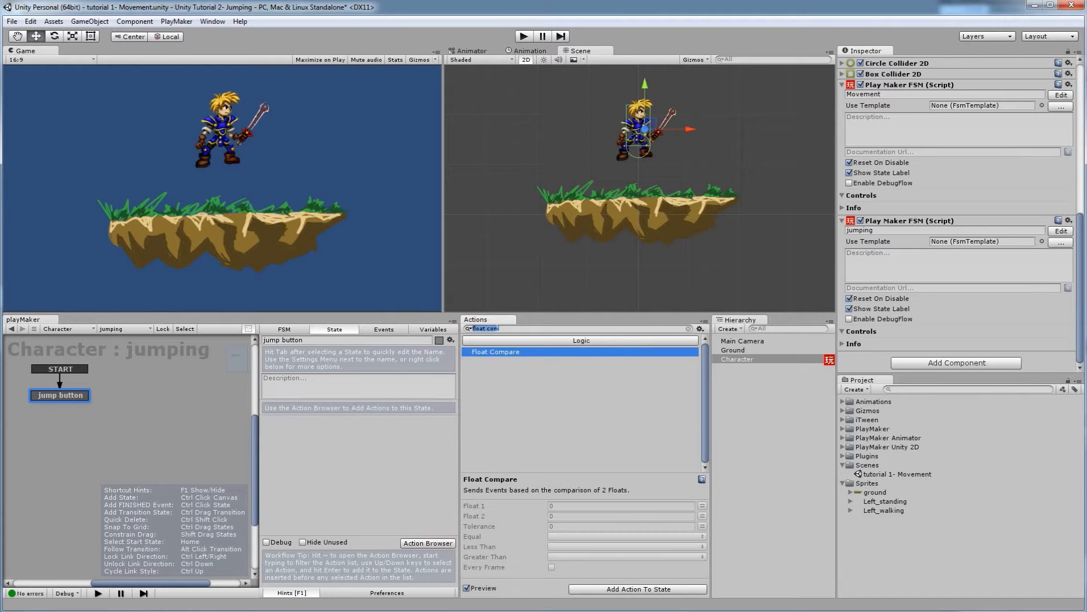
text(get key)
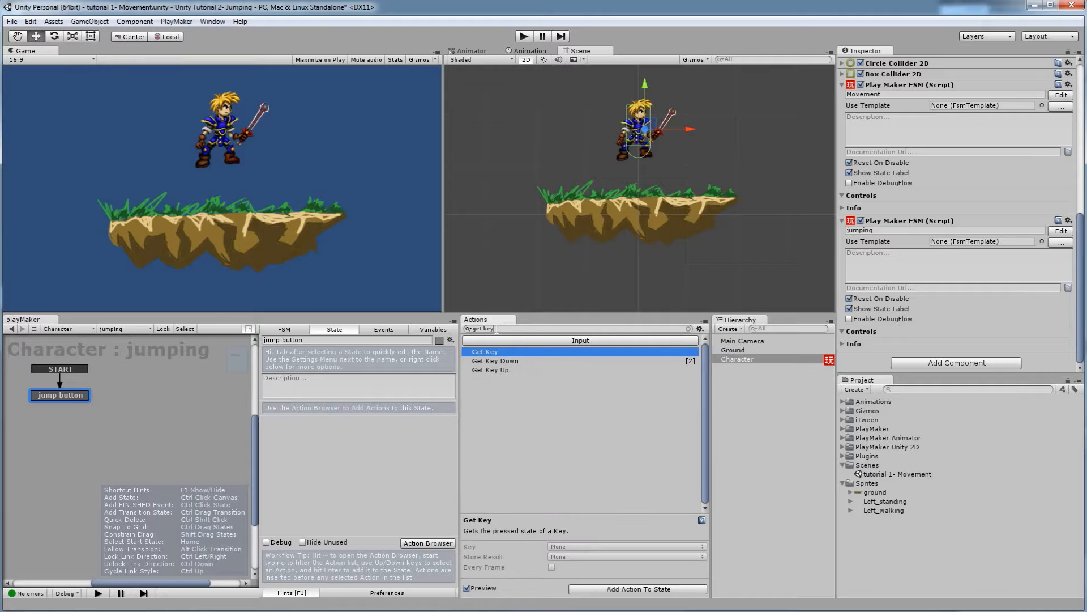
click(508, 362)
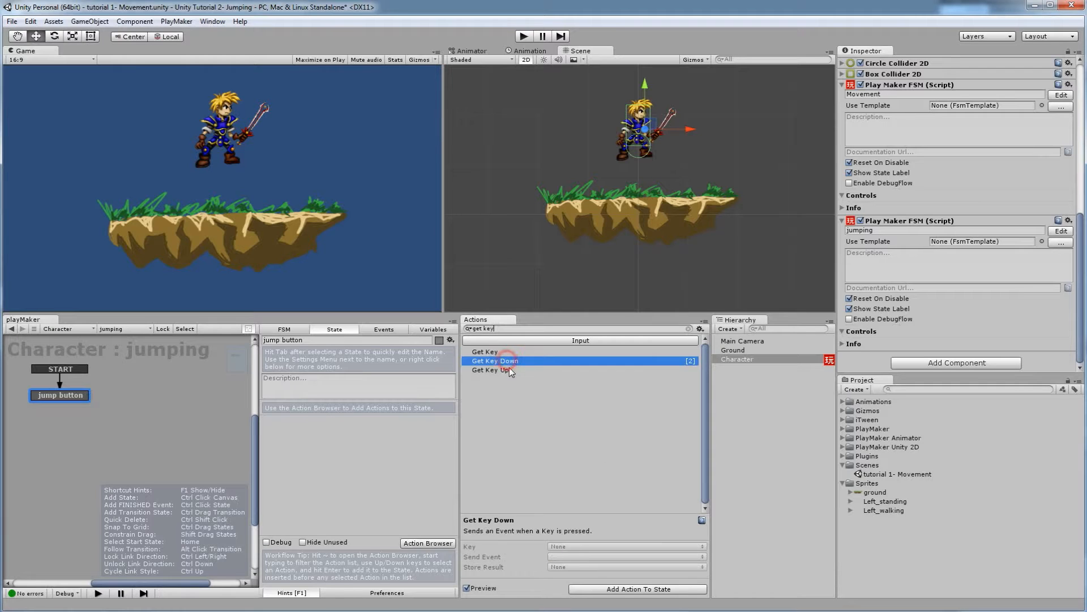
drag(508, 361, 397, 442)
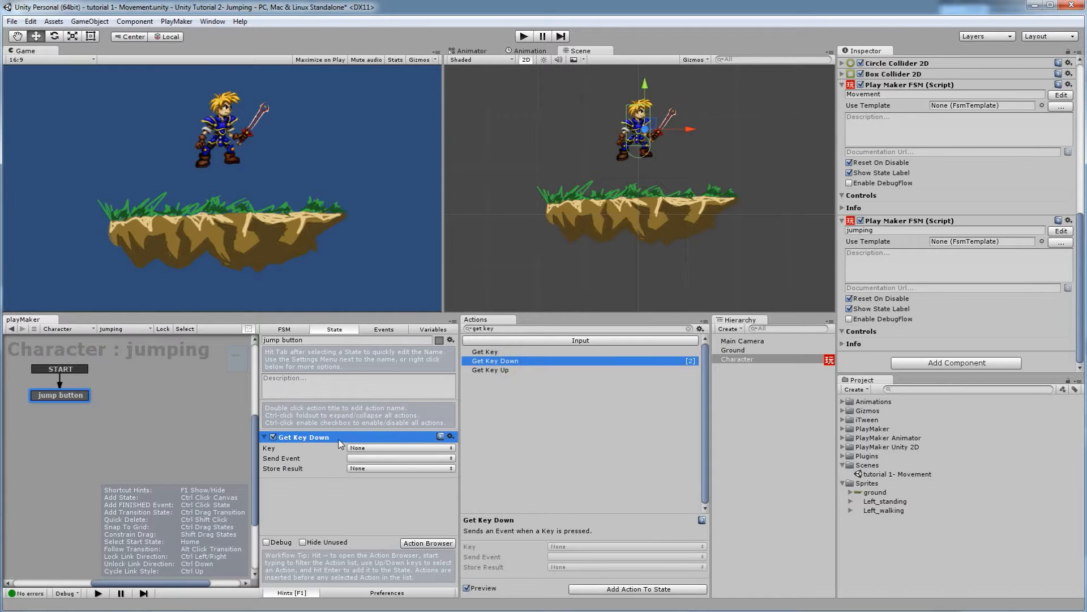
Step: Set the key of the jump button state's Get Key Down action to Up Arrow
click(357, 449)
scroll(402, 306, down, 3)
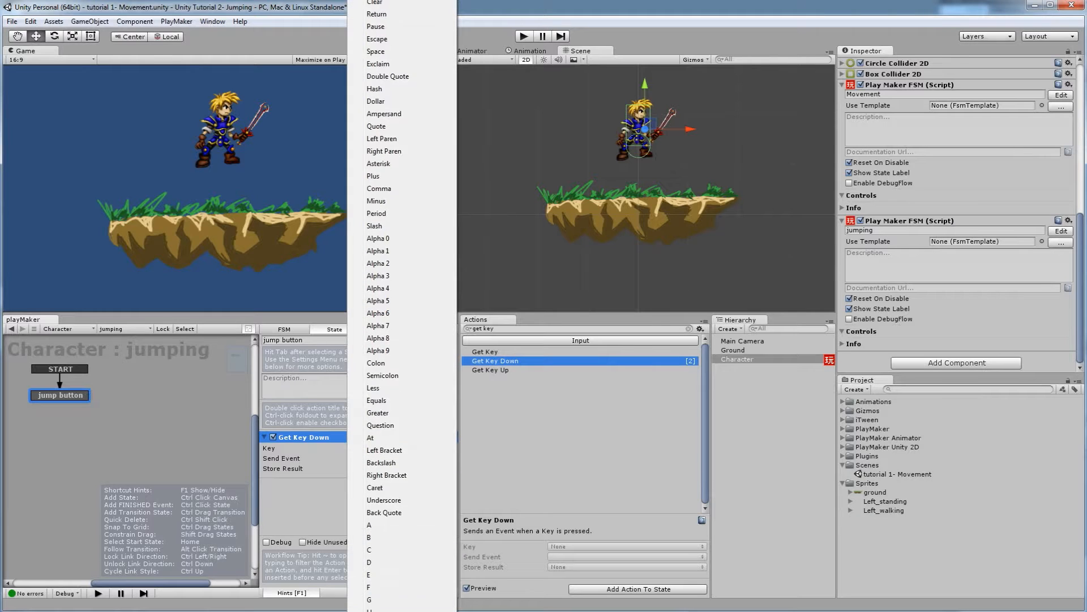
scroll(401, 306, down, 6)
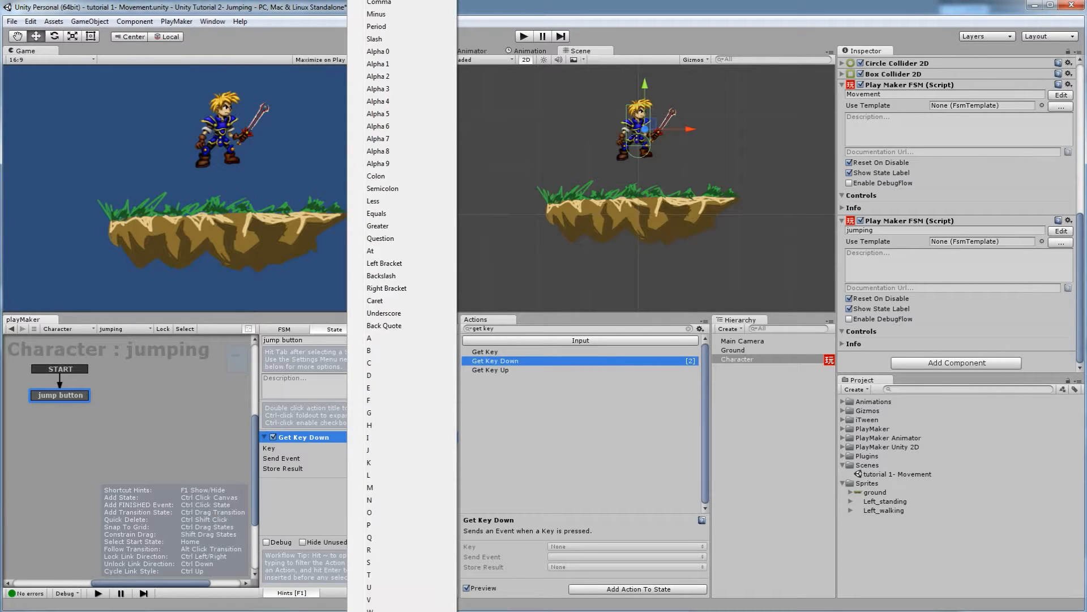
scroll(401, 305, down, 6)
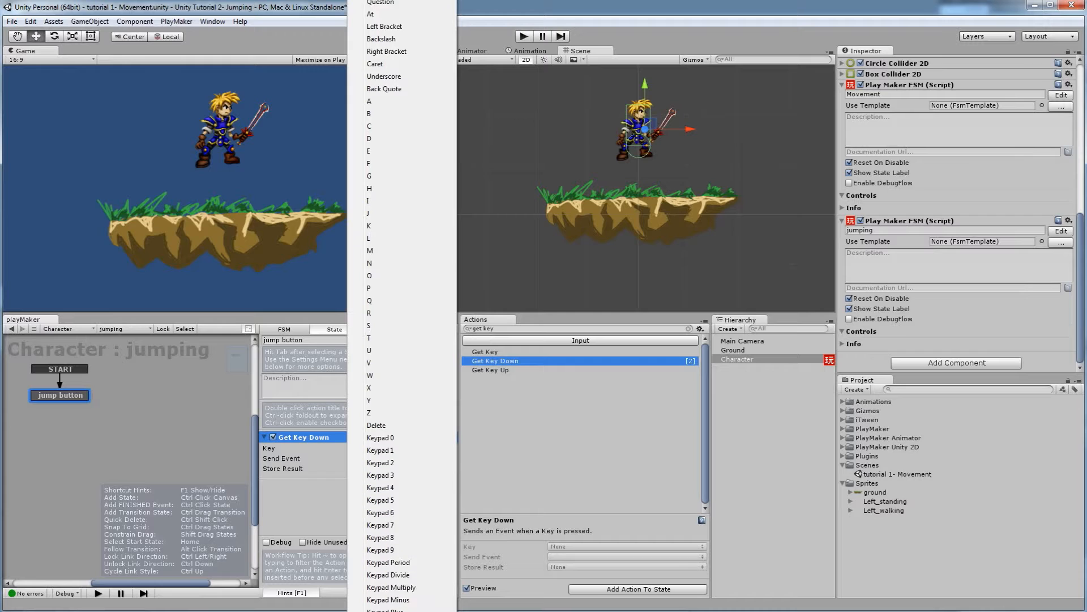
scroll(402, 566, down, 2)
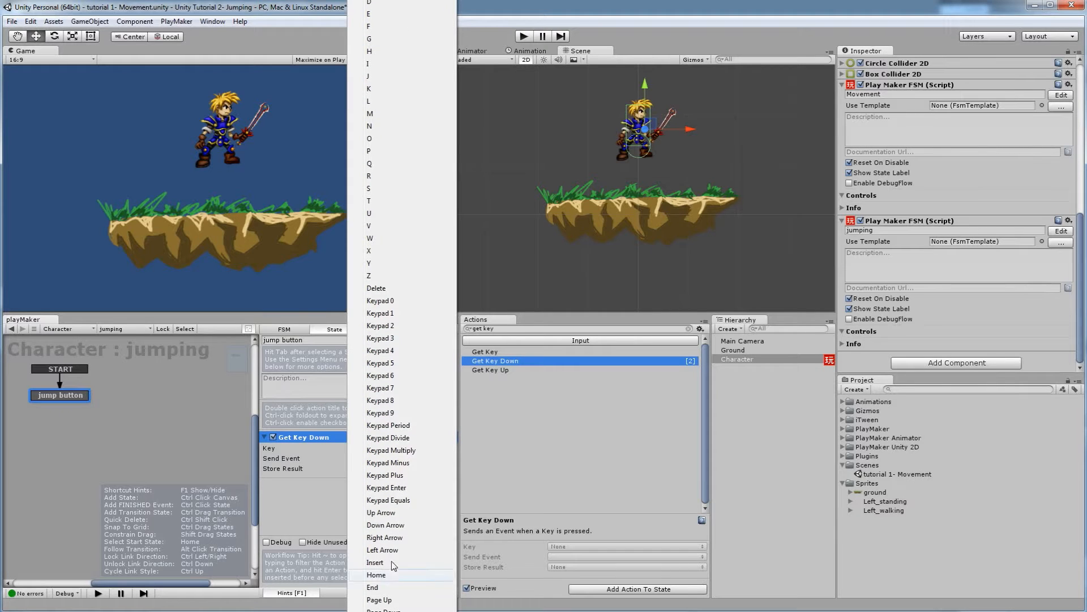
click(384, 513)
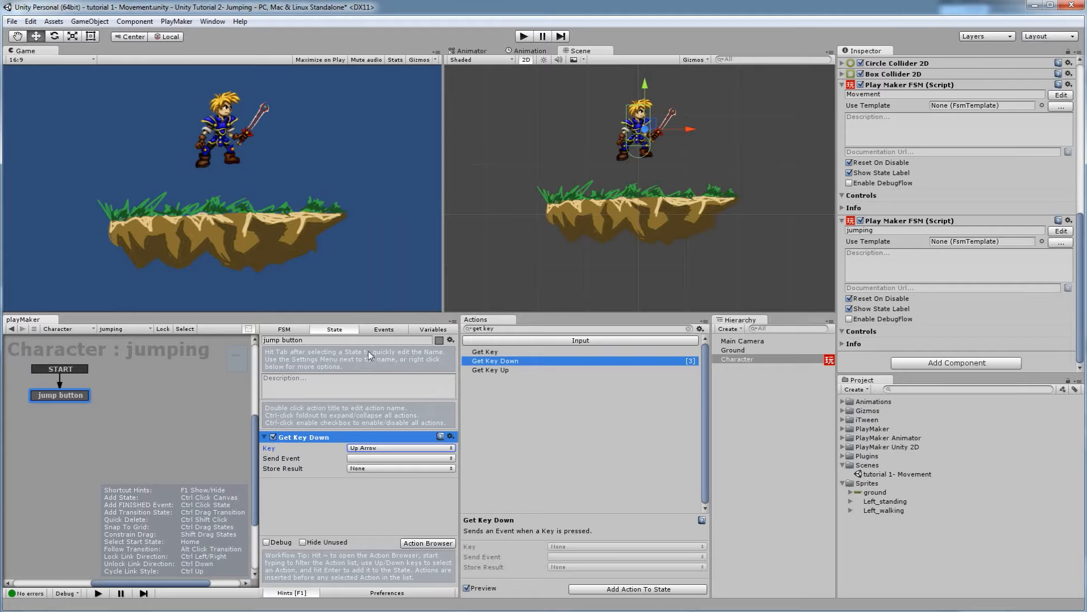
Step: Add a new event named "jump pressed" to the jumping FSM
click(354, 459)
click(367, 471)
click(384, 330)
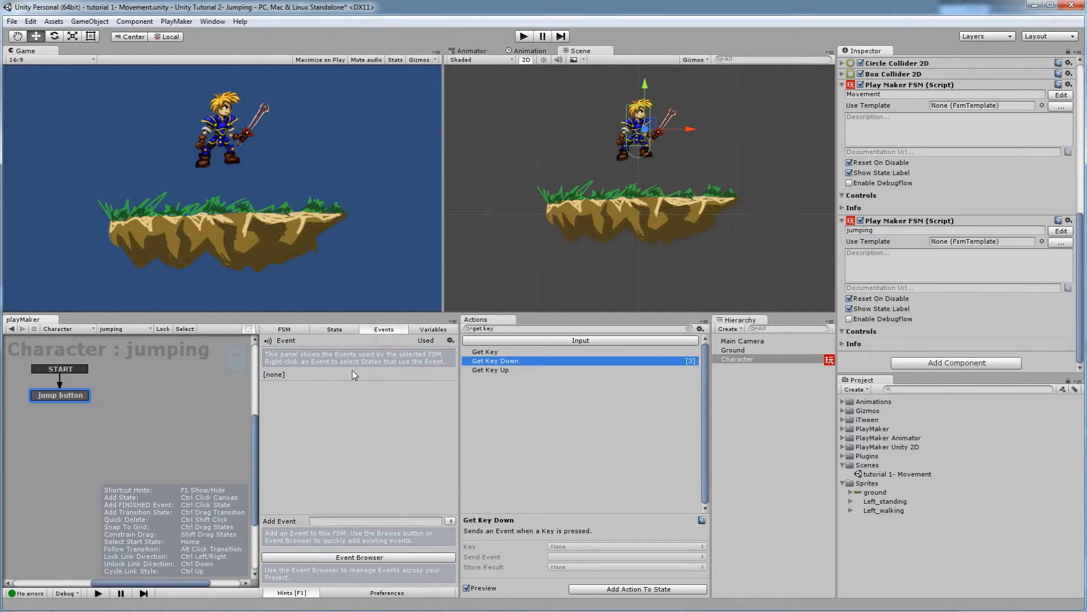
click(339, 522)
text(jump pre)
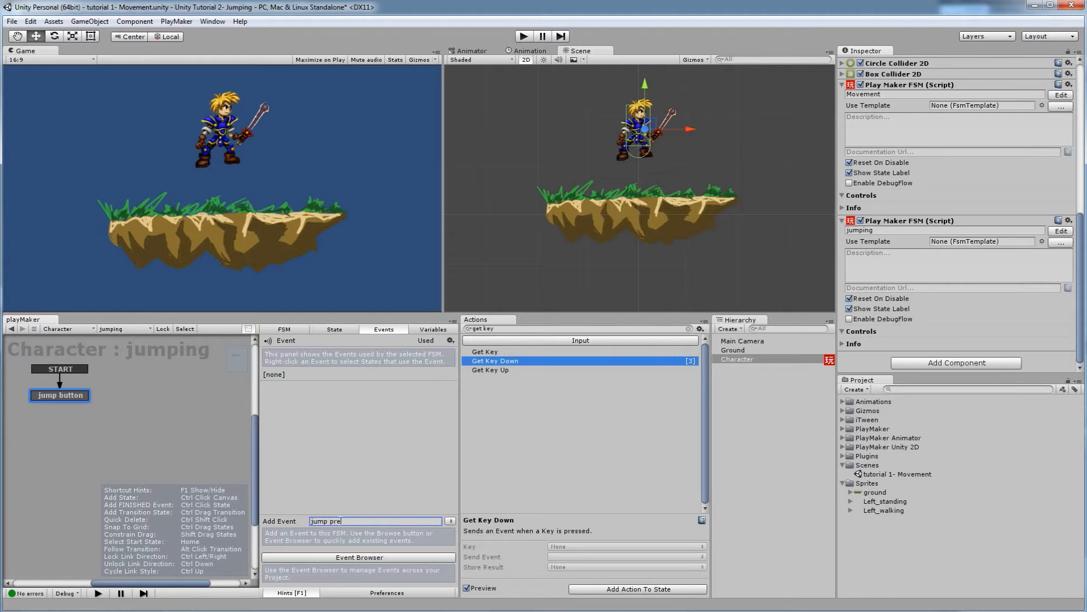
text(ssed)
key(Return)
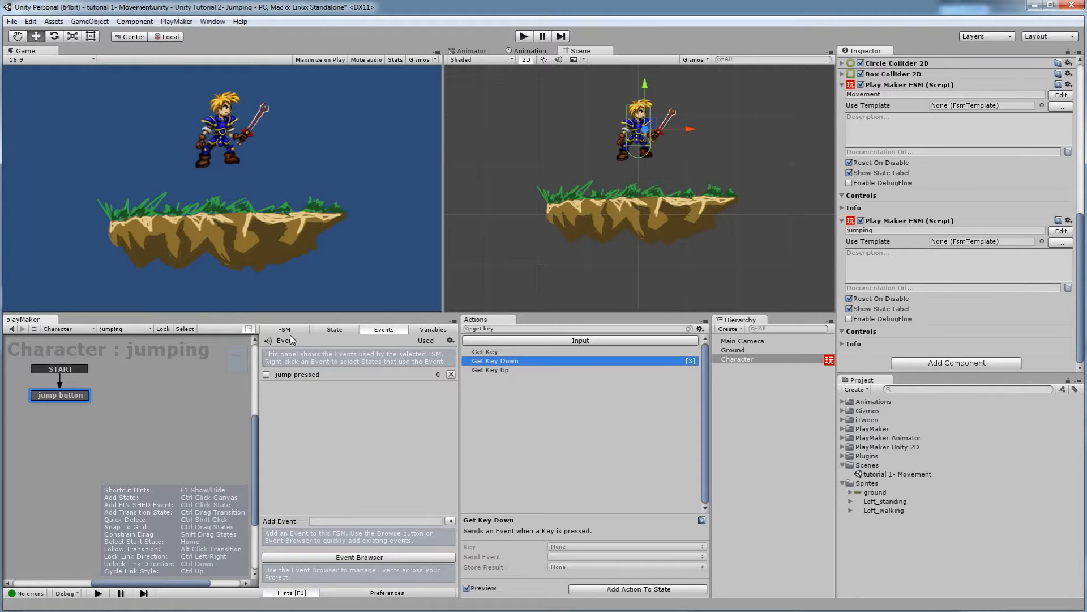
Step: Make Get Key Down send the "jump pressed" event and add a jump pressed transition to the jump button state
click(338, 329)
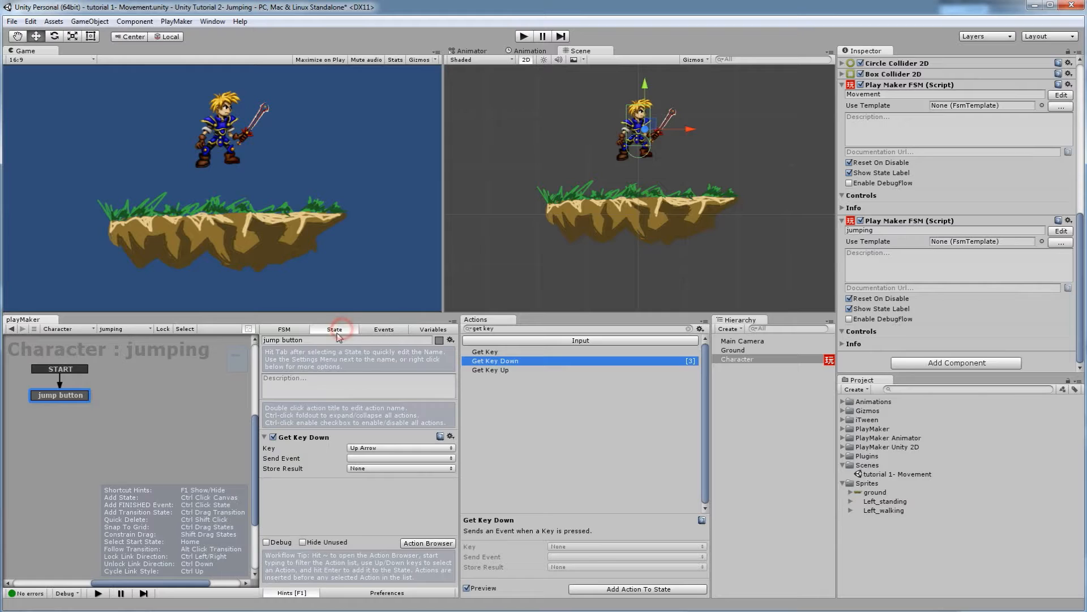
click(371, 458)
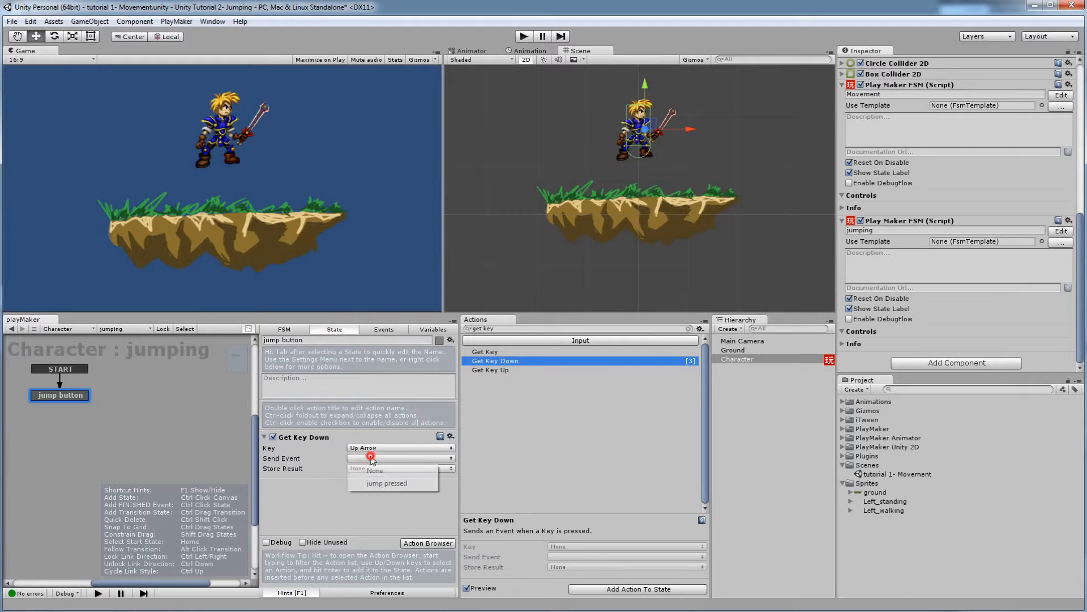
click(379, 486)
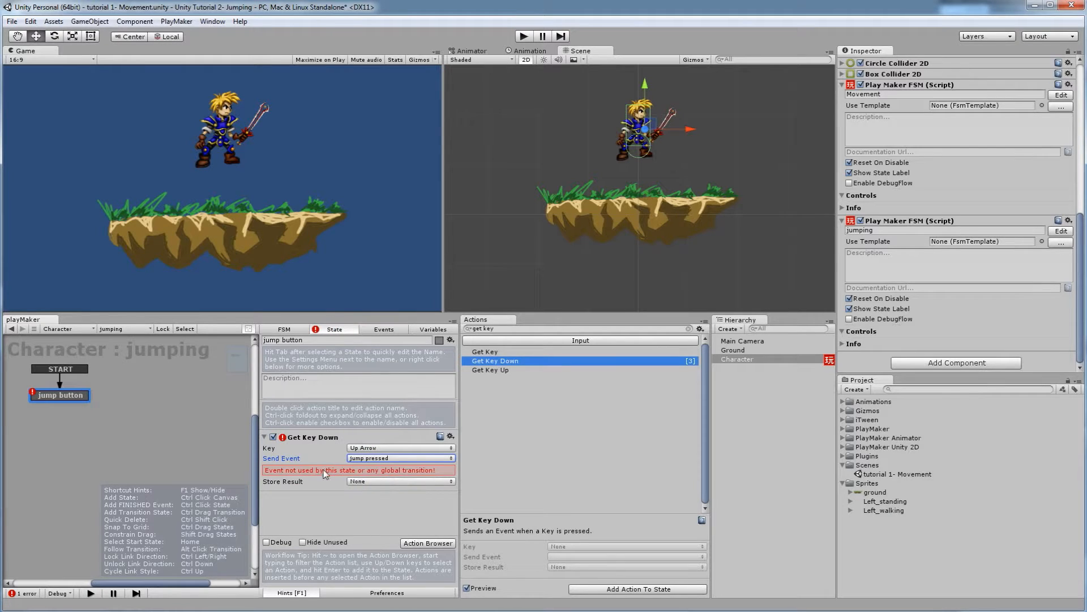
right_click(70, 397)
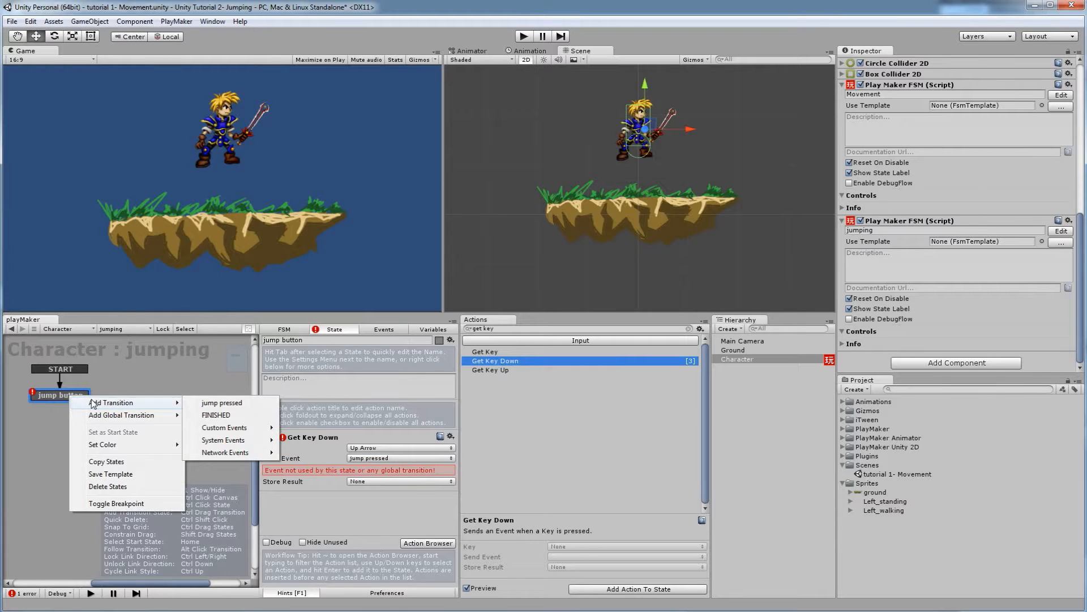
mouse_move(88, 406)
click(226, 403)
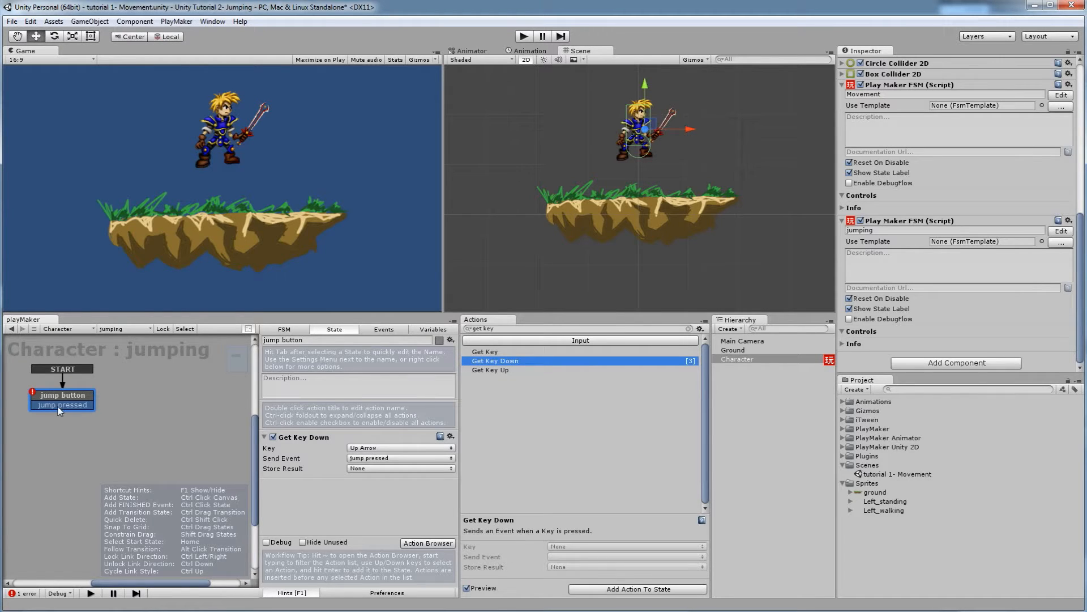
Step: Add a second state beside jump button in the graph and name it "jumping"
right_click(151, 391)
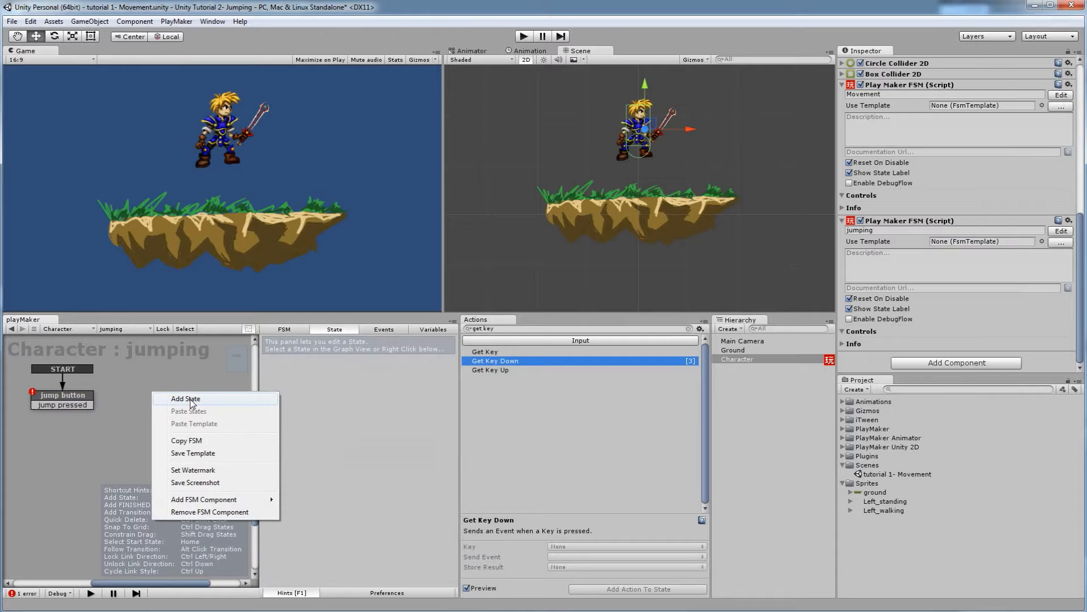
click(191, 400)
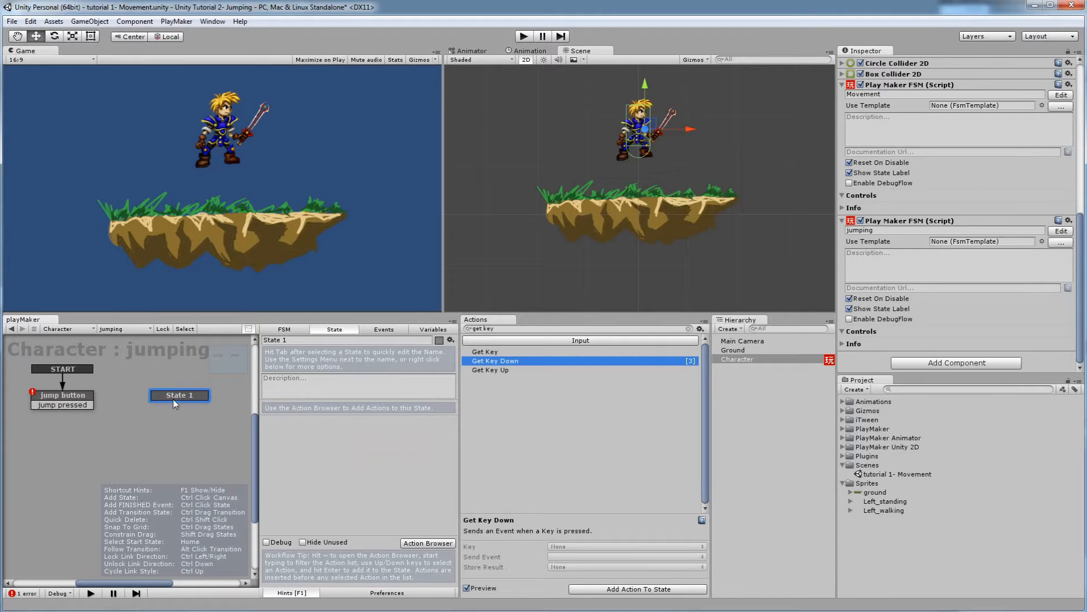
key(Tab)
text(jumping)
Step: Find the Add Force 2d action by searching for "add for" and add it to the jumping state
click(505, 329)
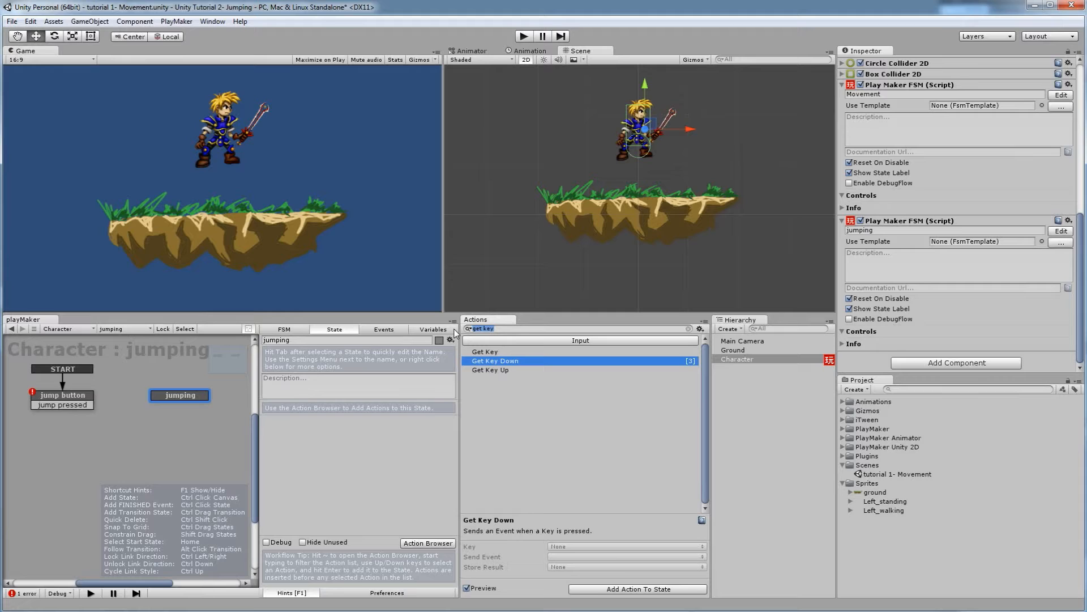
text(add for)
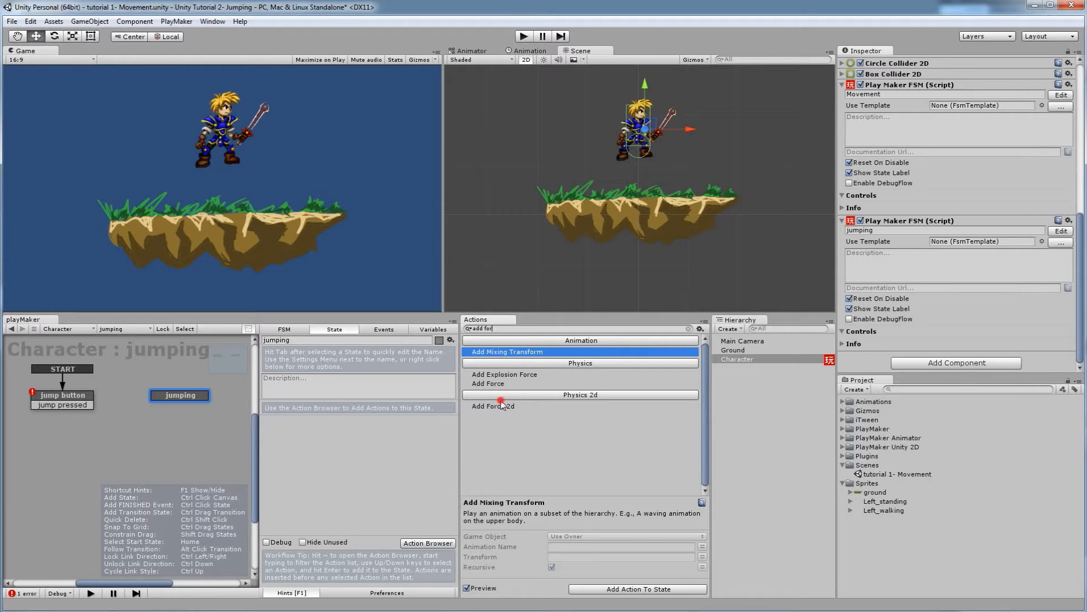
click(503, 406)
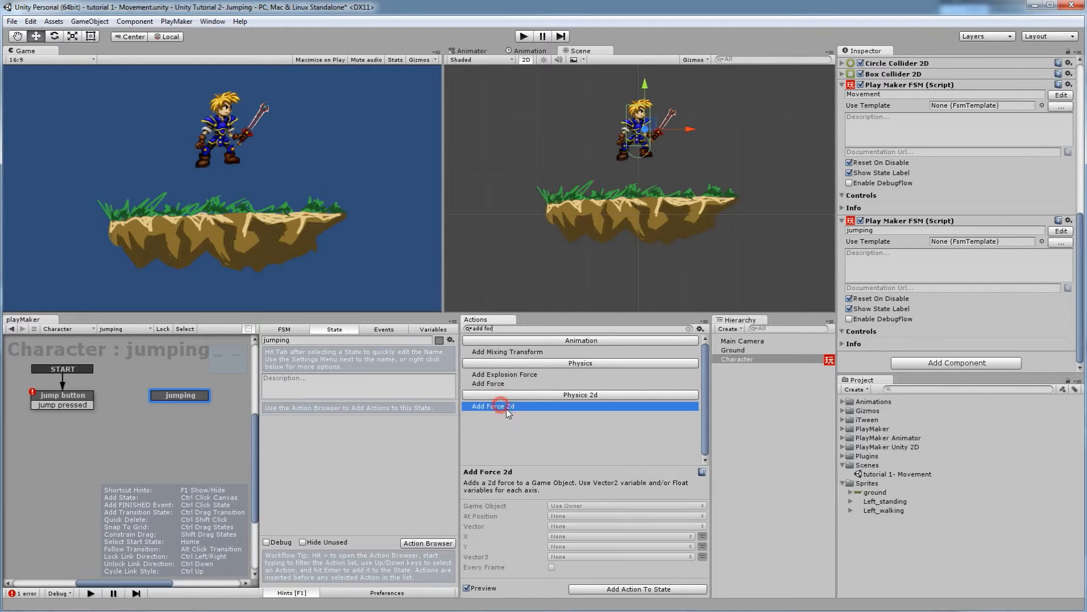
double_click(492, 405)
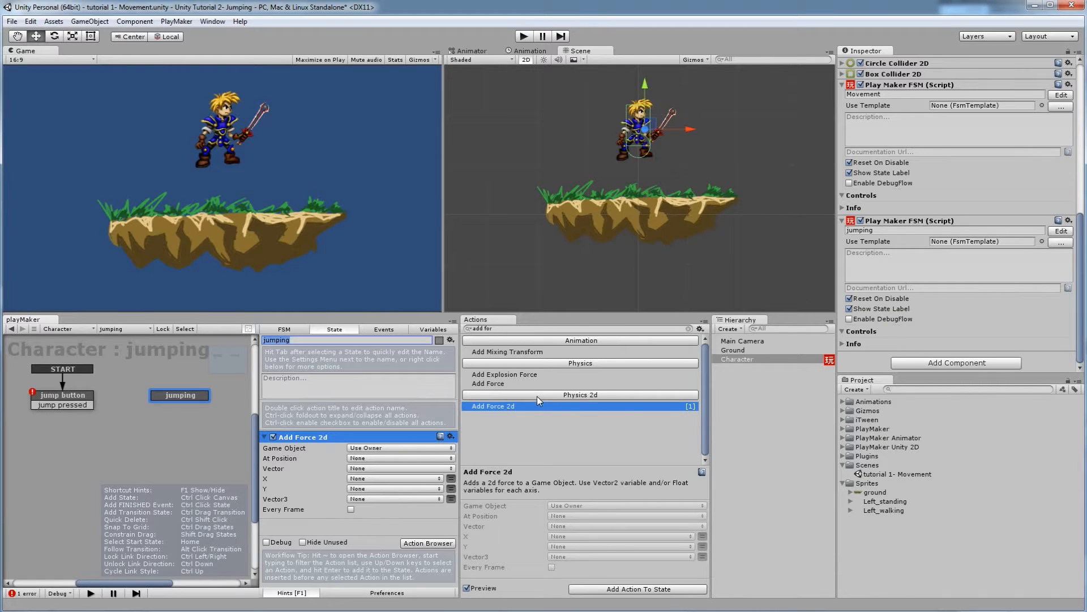
Step: Switch to the browser to view the PlayMaker wiki's Add-ons page, and return to Unity
click(160, 606)
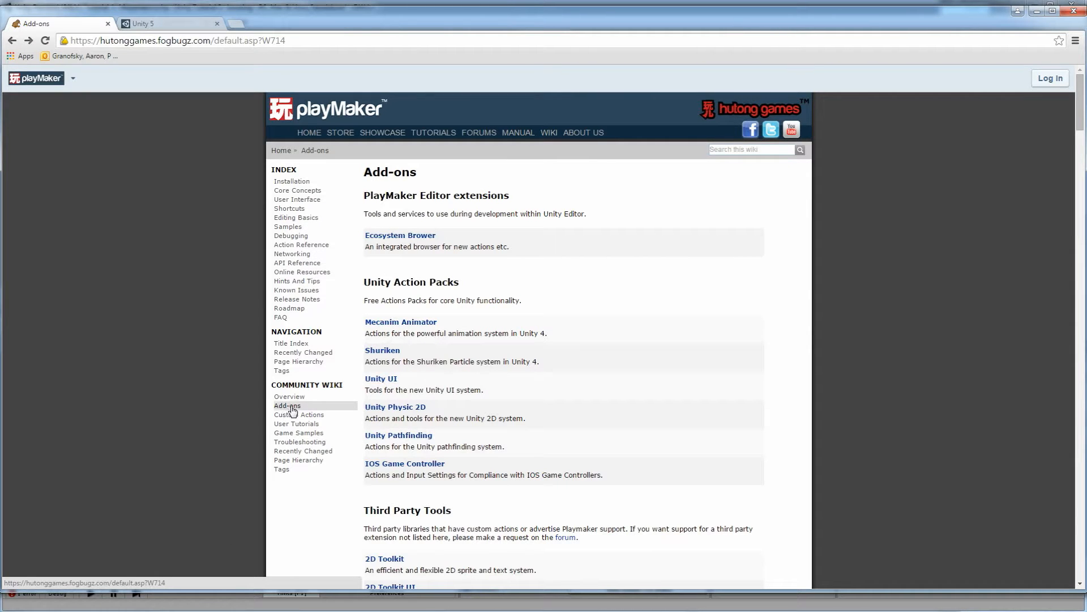
click(1037, 10)
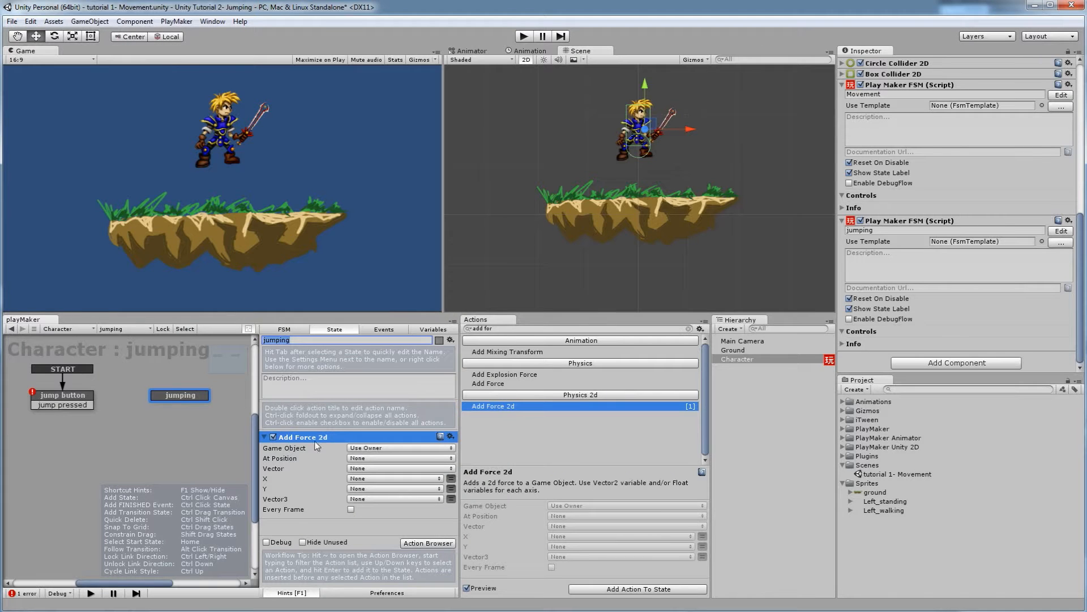
Step: Switch the Y force of the Add Force 2d action to a direct value and set it to 320
mouse_move(272, 481)
click(364, 489)
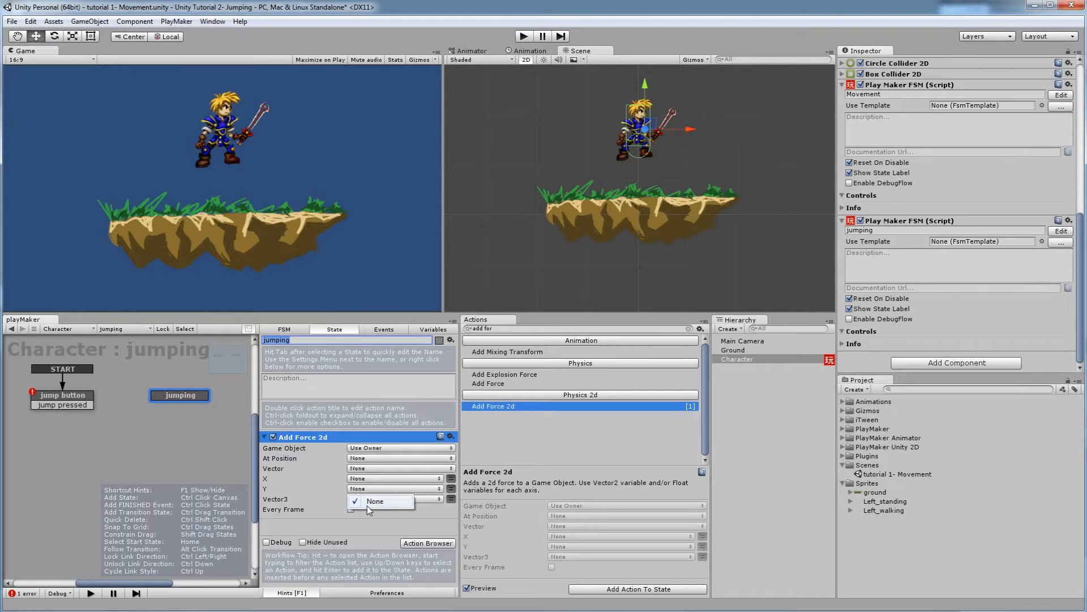
click(451, 489)
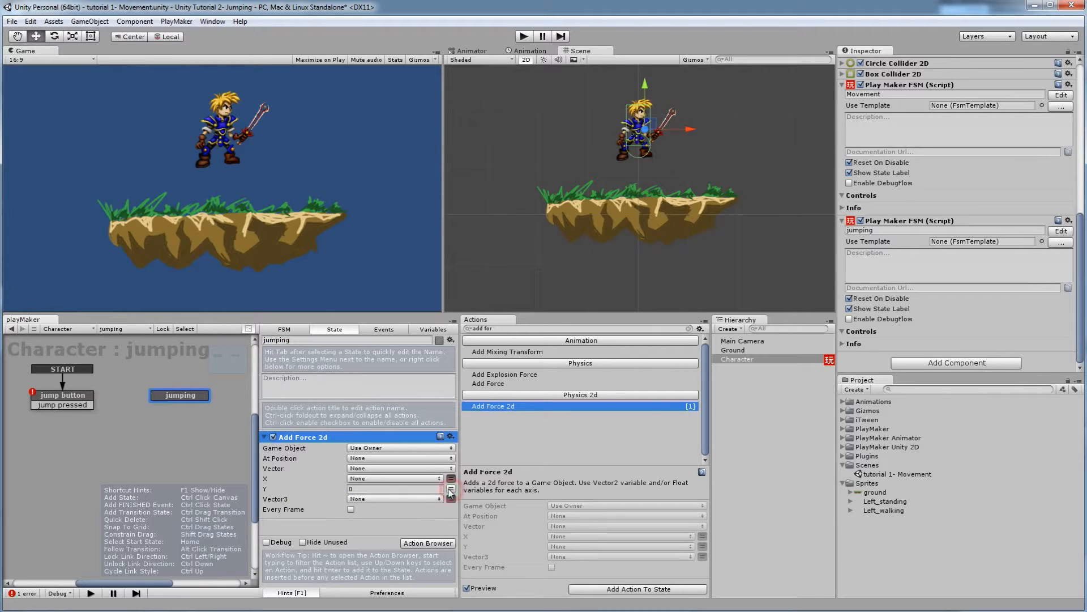
click(376, 489)
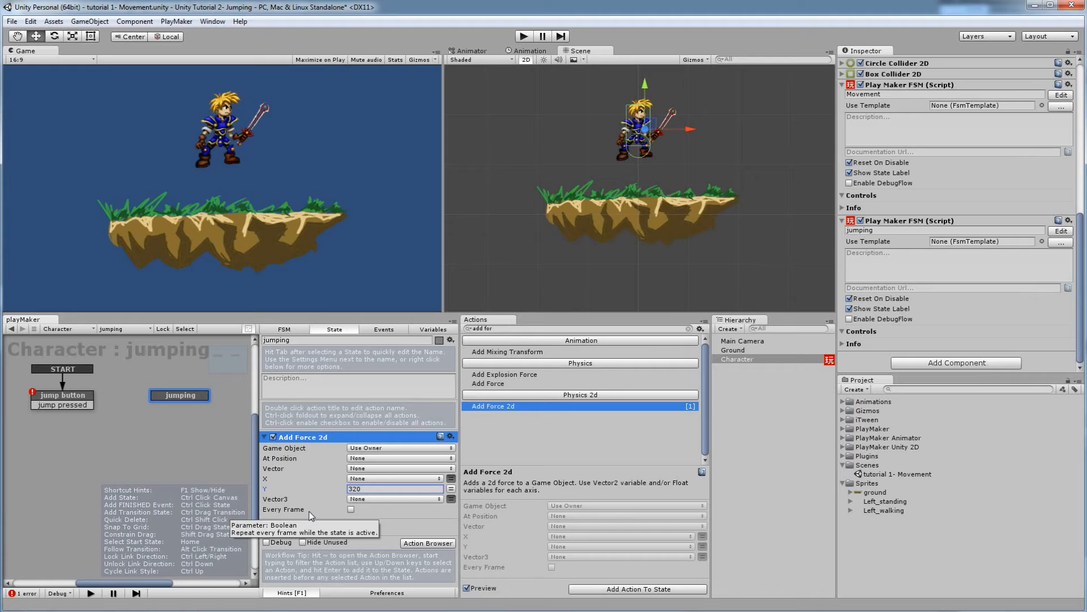
Step: Add a FINISHED transition to the jumping state
right_click(168, 400)
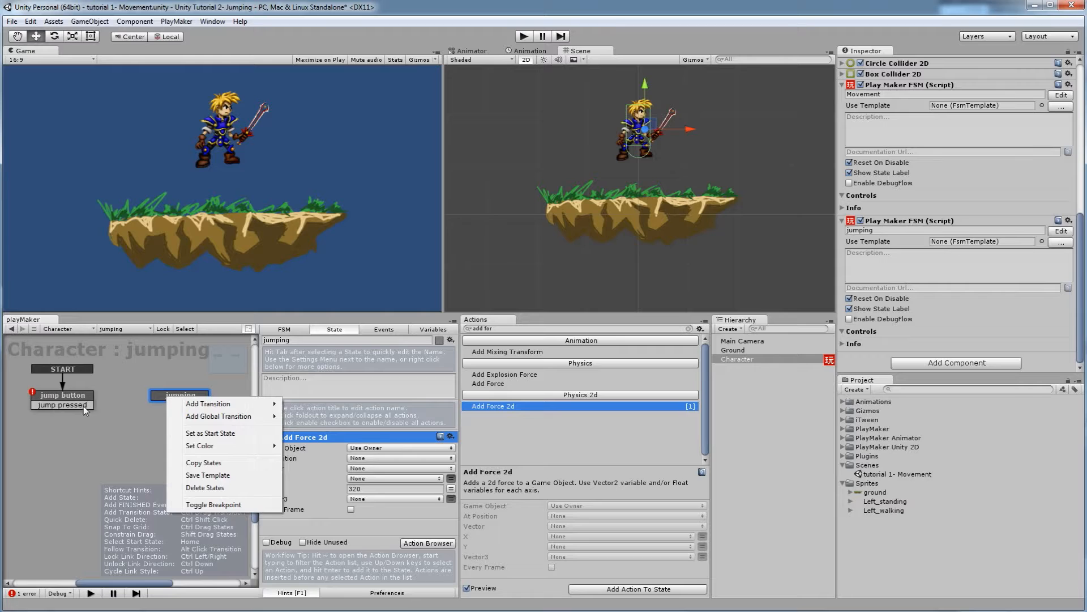
mouse_move(226, 403)
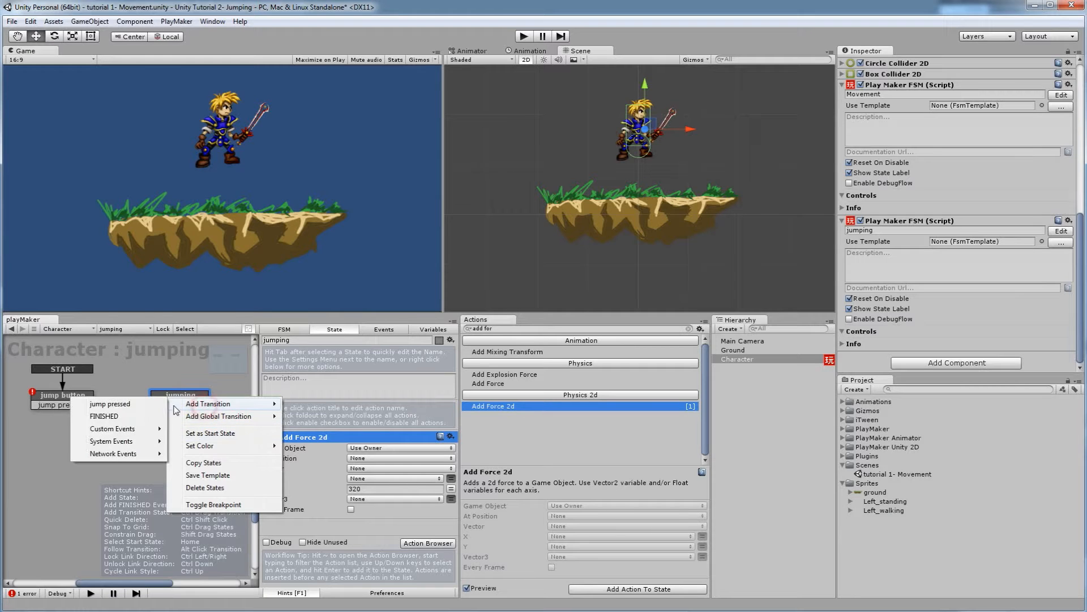
click(143, 418)
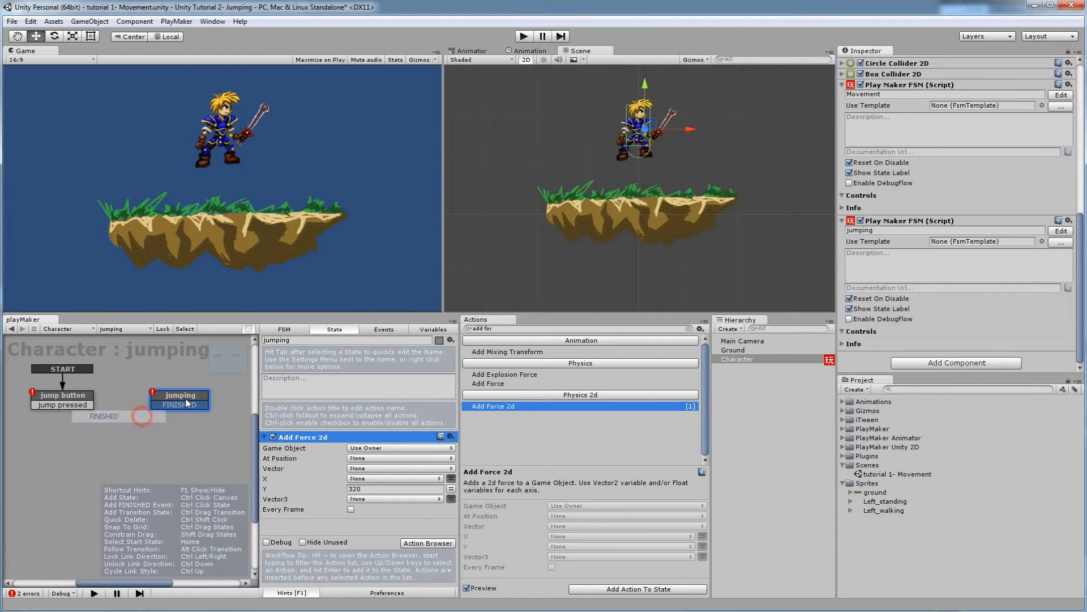
Step: Link the jump pressed transition to the jumping state and the FINISHED transition back to the jump button state
click(77, 404)
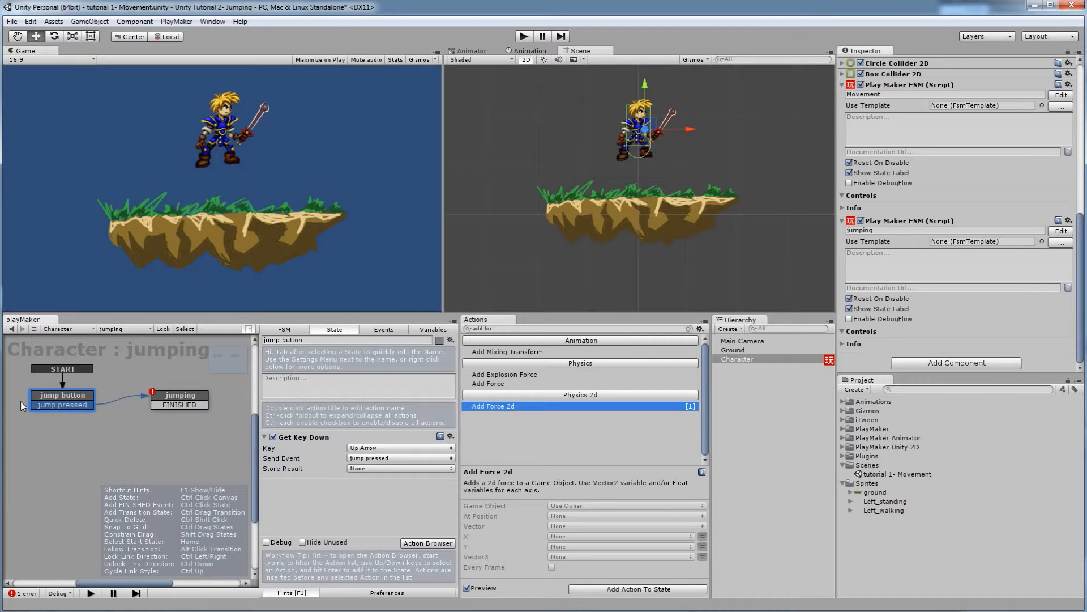
click(162, 408)
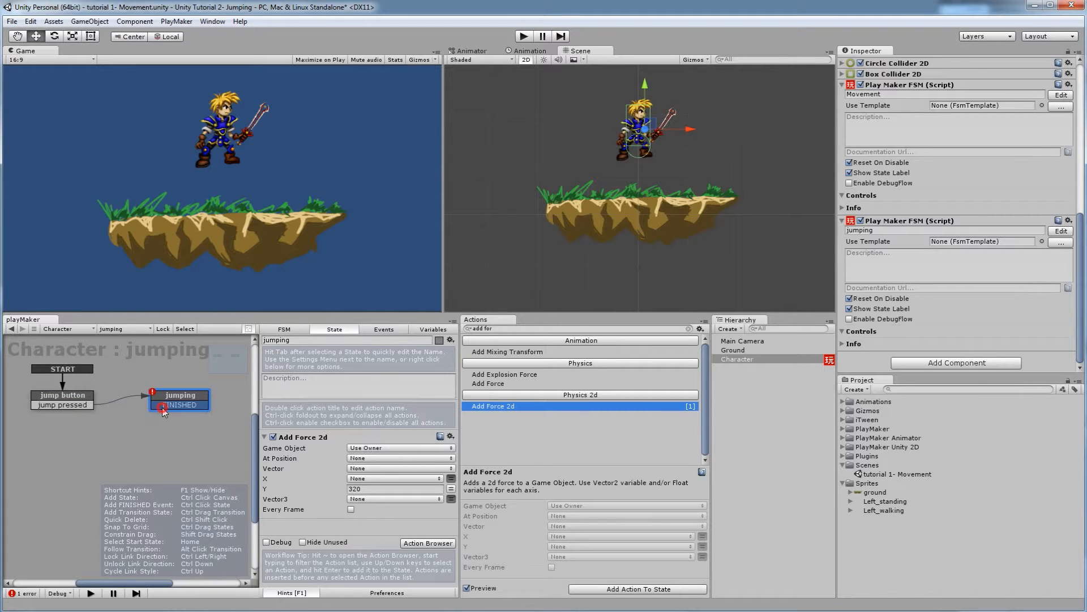
click(85, 404)
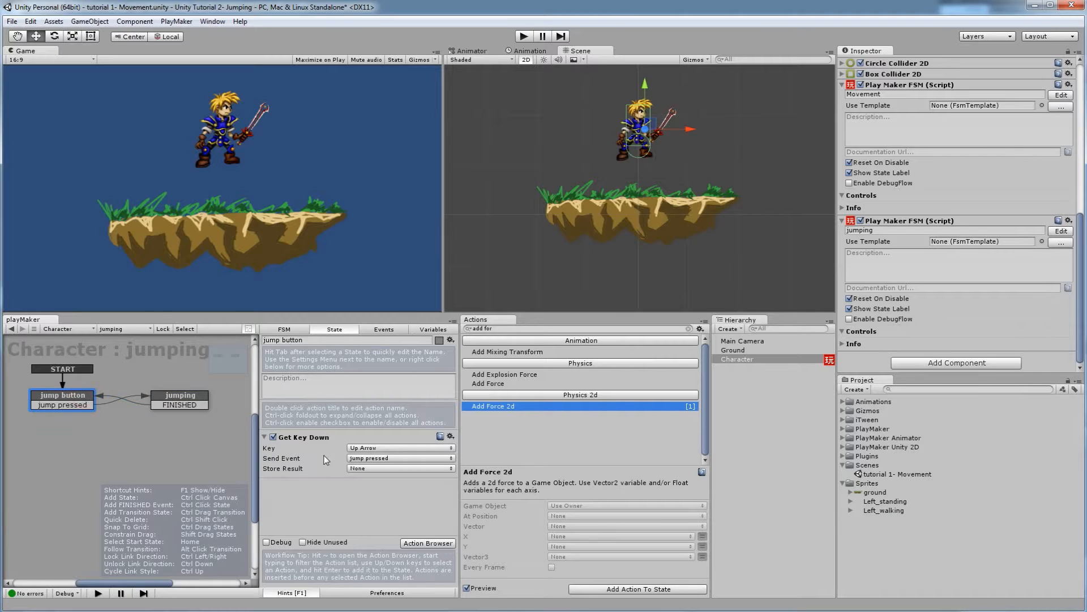
Step: Check the jumping state's Y force, and play the scene to test the Character jumping twice and walking left
click(183, 397)
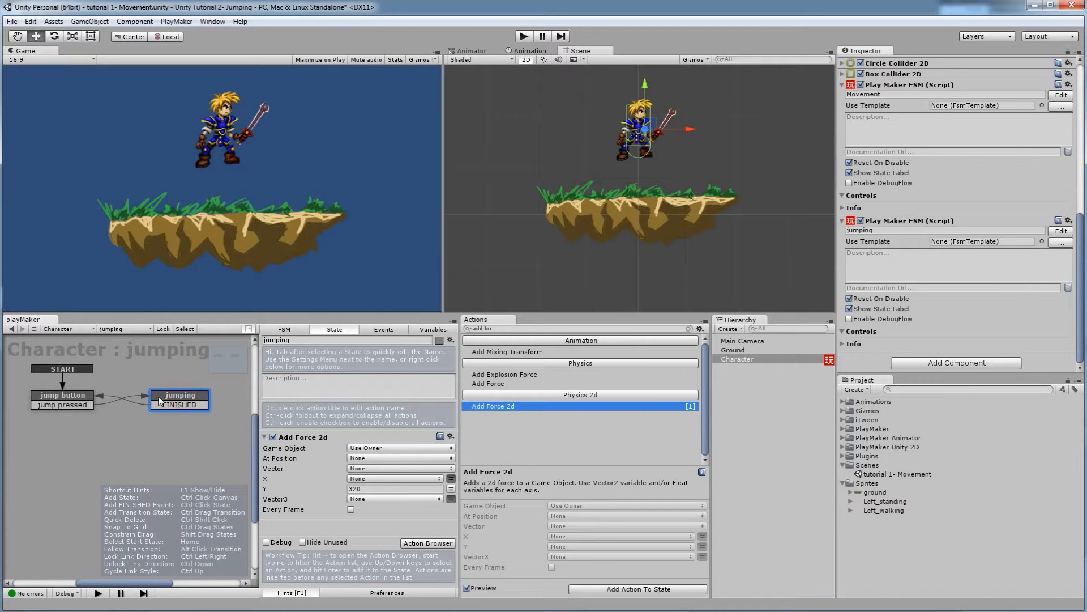
click(379, 488)
click(524, 37)
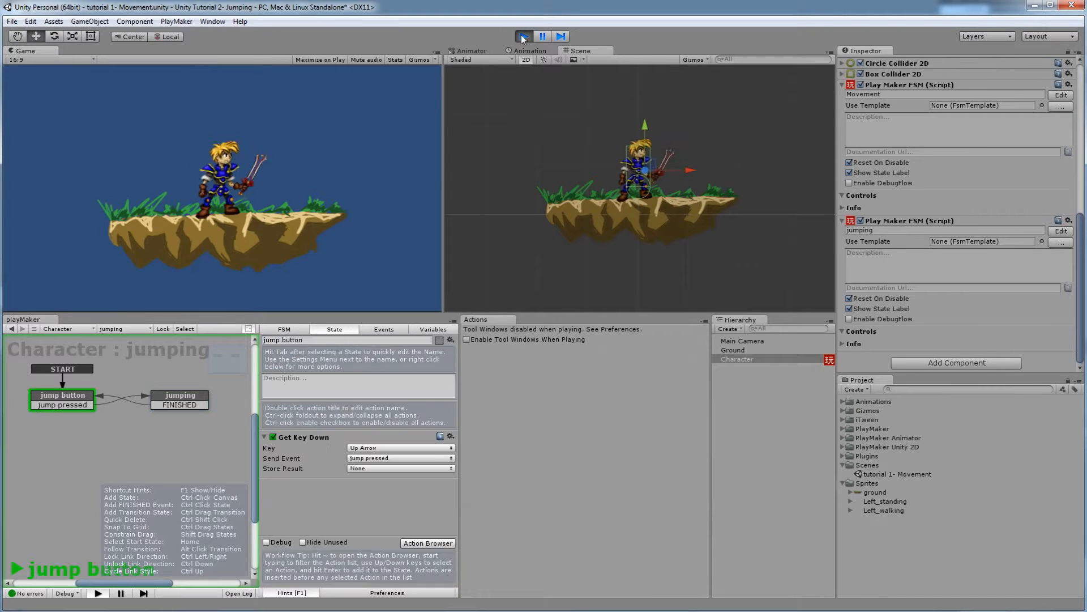
key(Up)
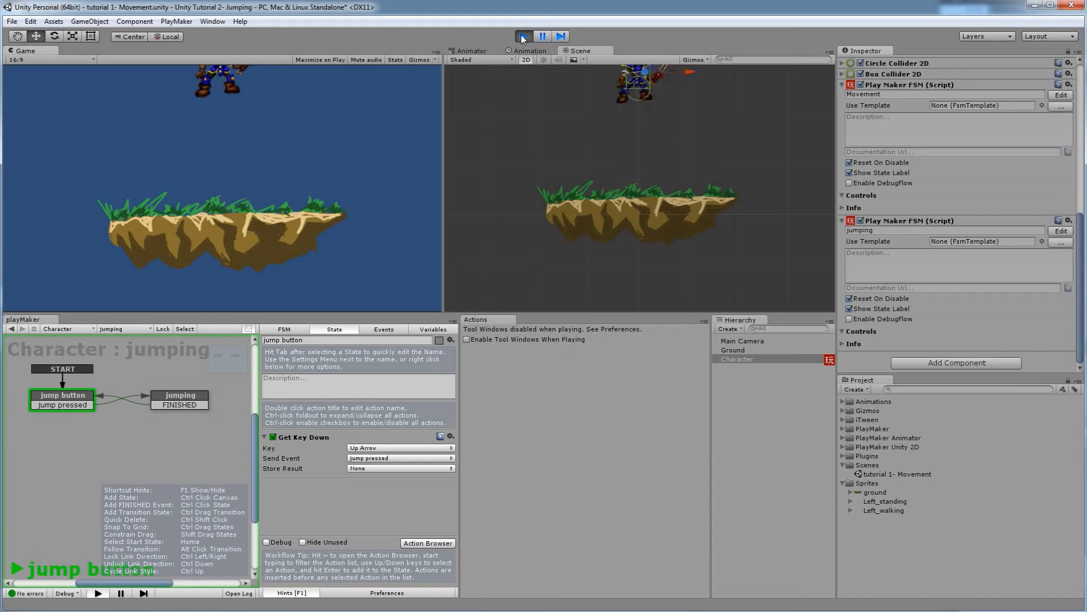
key(Up)
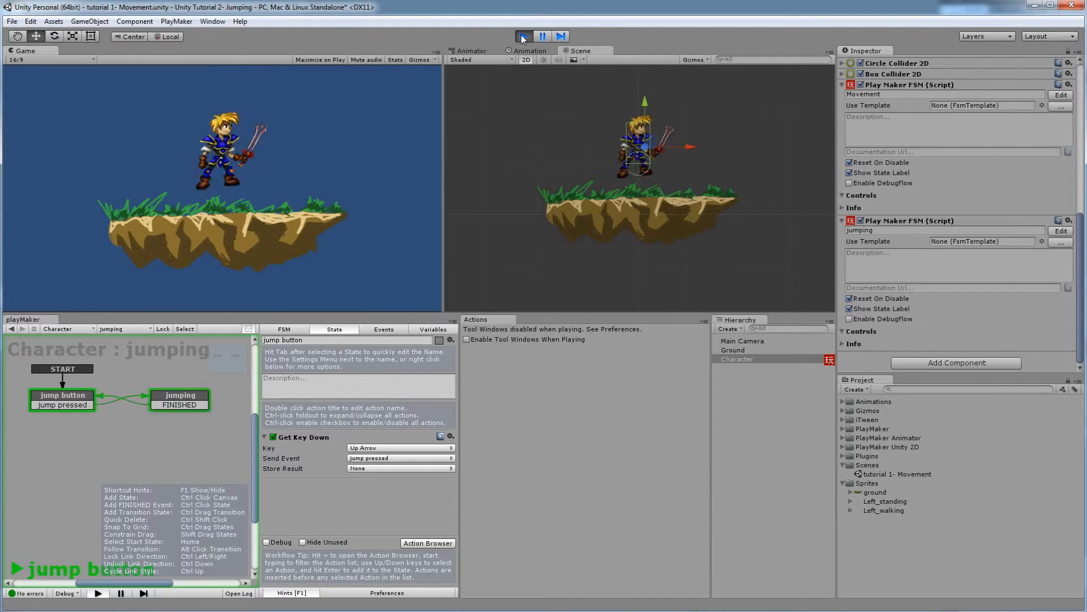
key(Left)
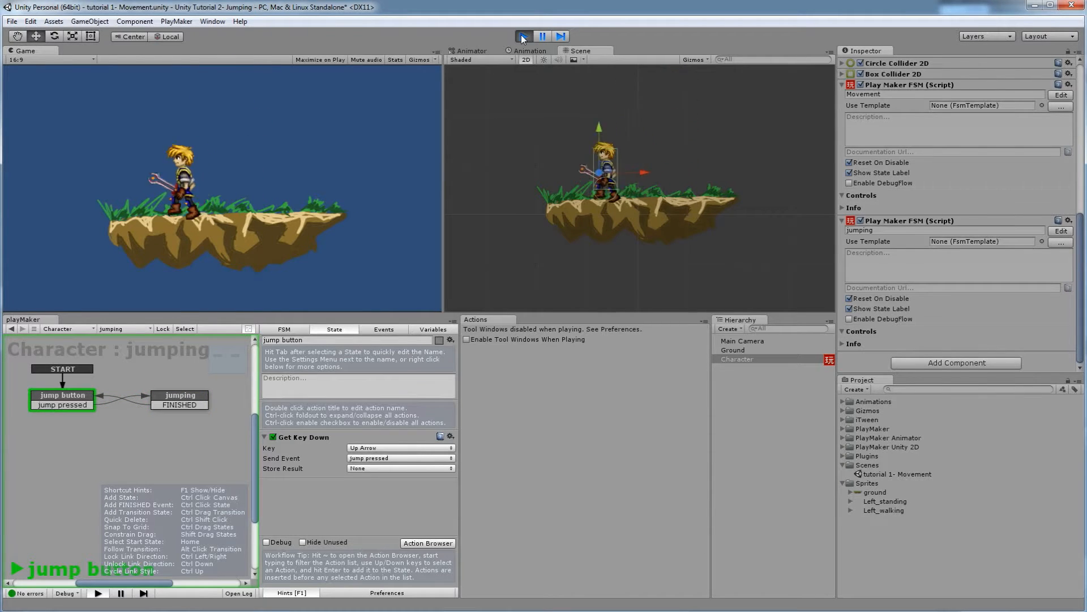
Step: Test the Character walking both ways and jumping repeatedly on the ground platform, including extra jumps in mid-air, and stop playing the scene
key(Right)
key(Left)
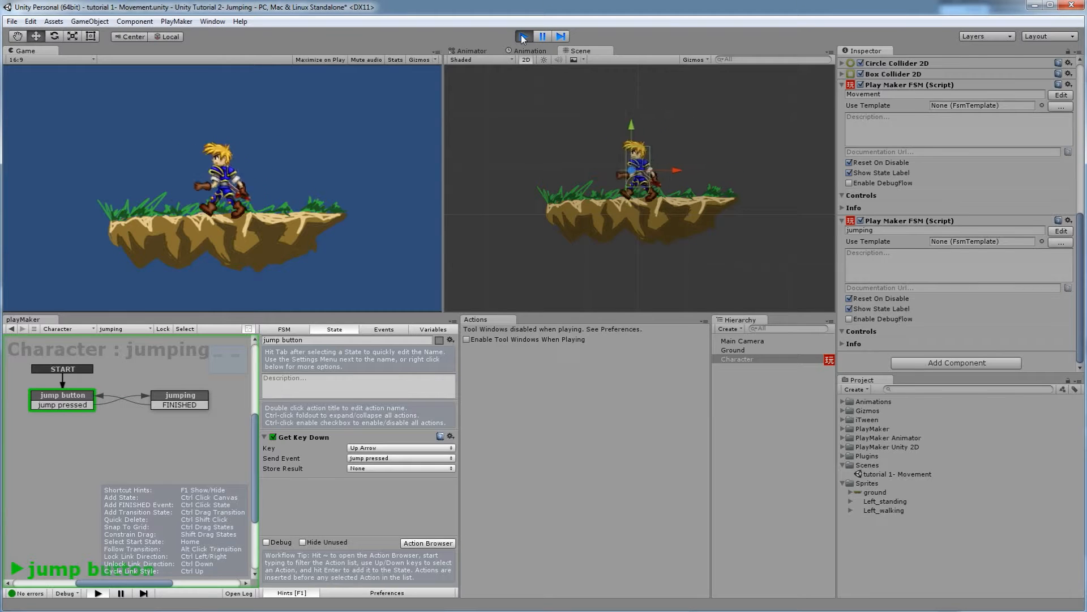
key(Up)
key(Right)
key(Up)
key(Left)
key(Right)
key(Up)
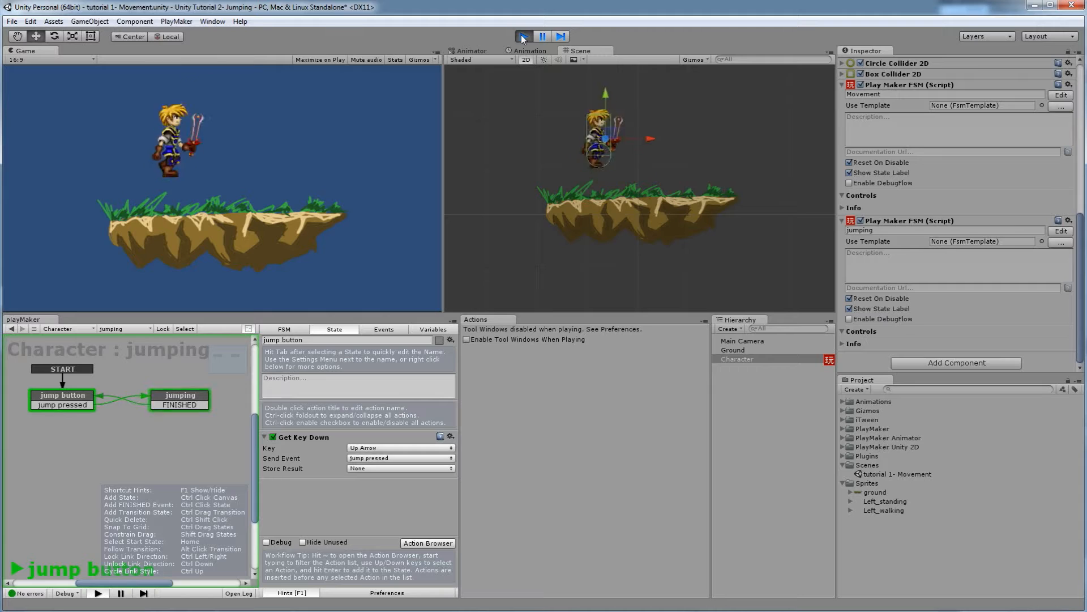
key(Up)
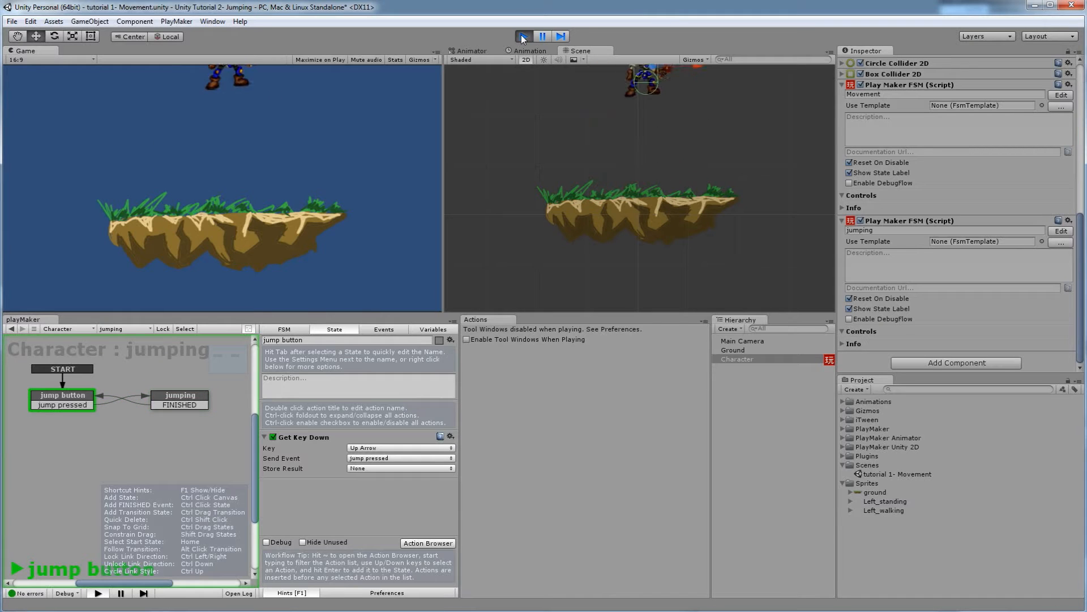
key(Left)
key(Up)
key(Right)
key(Up)
key(Left)
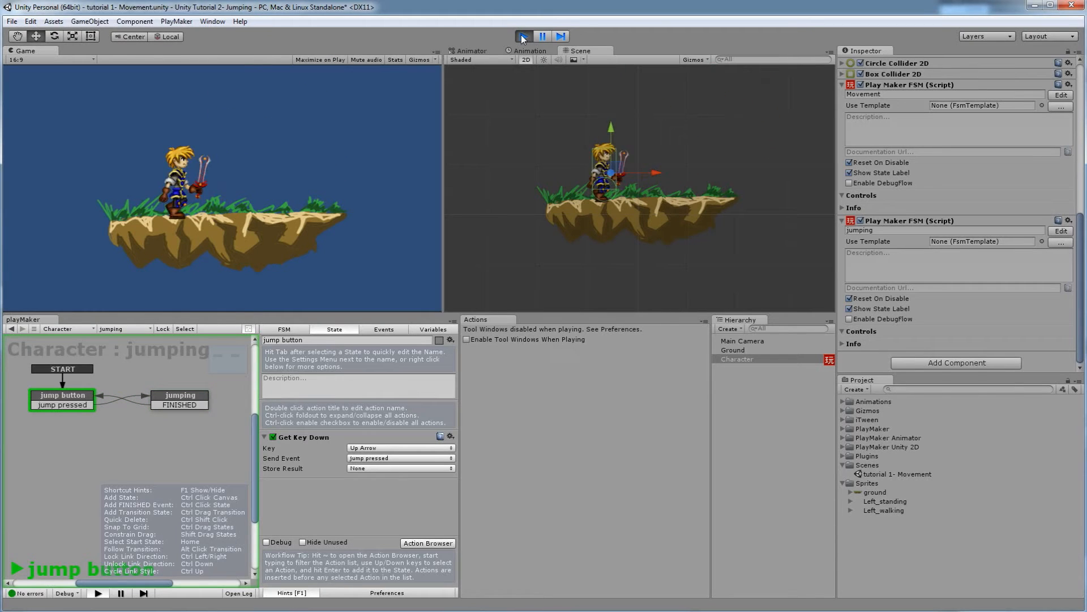
key(Right)
key(Up)
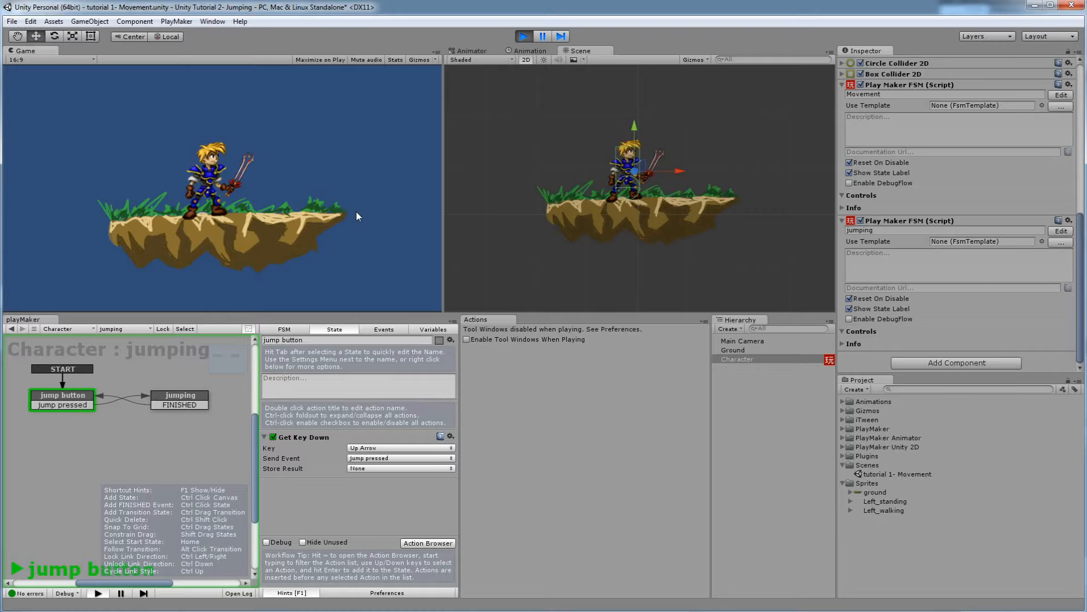
key(Up)
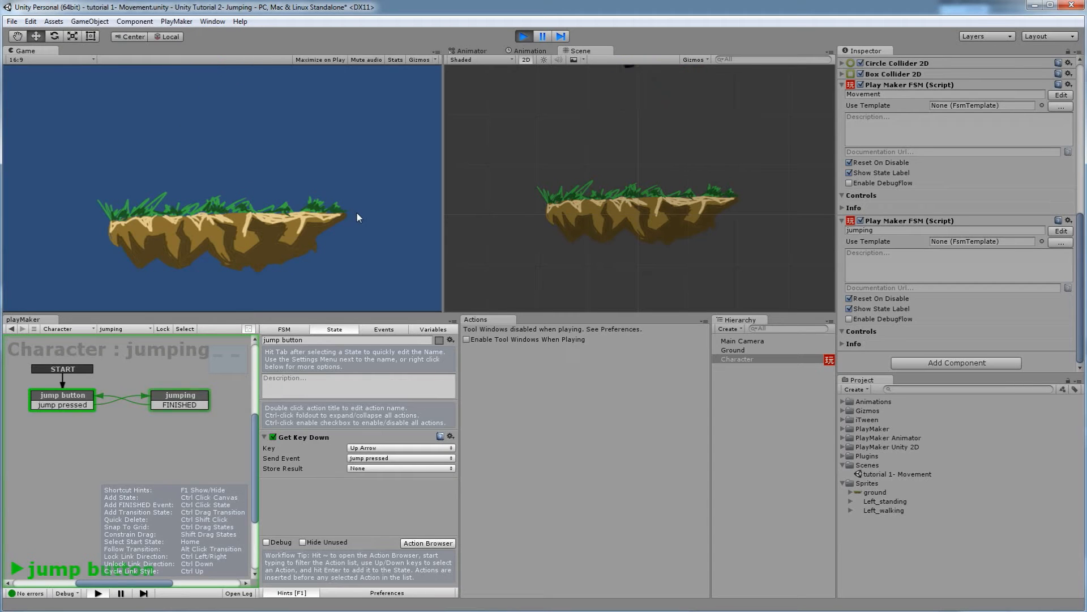
key(Right)
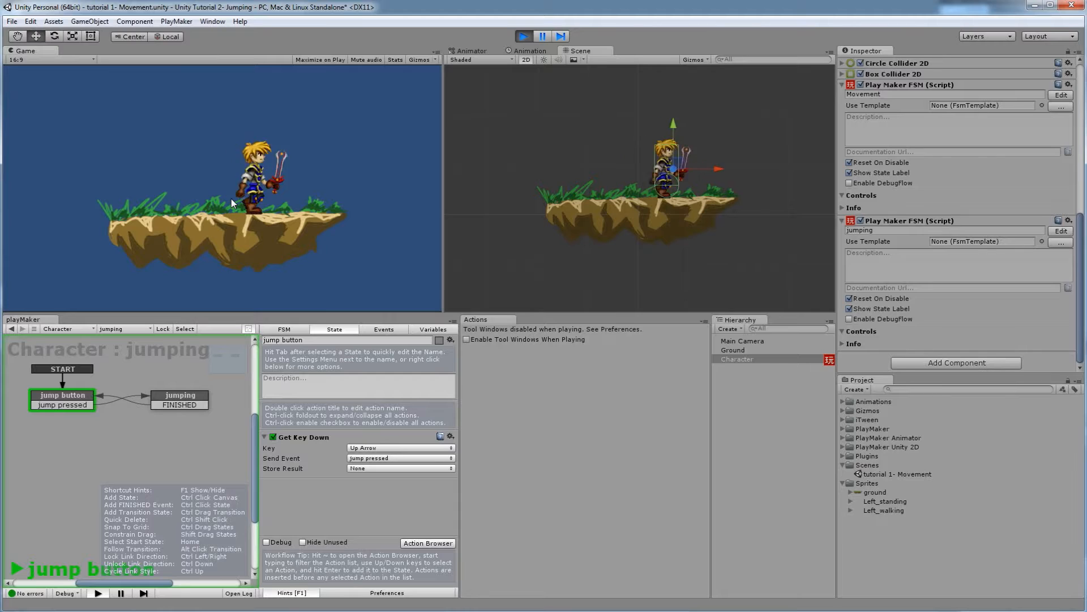
key(Left)
key(Right)
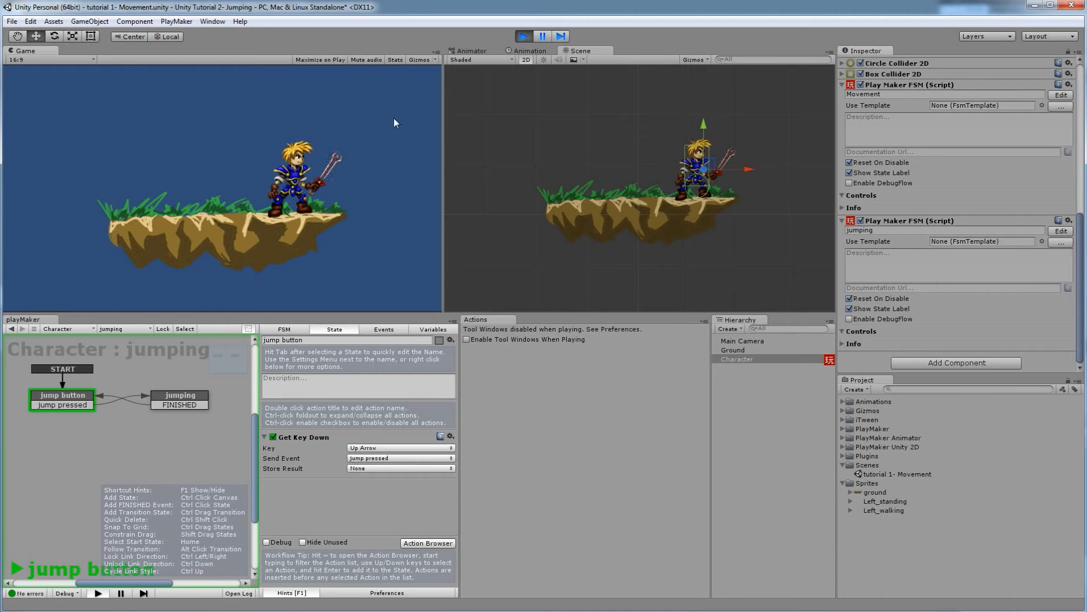
key(Right)
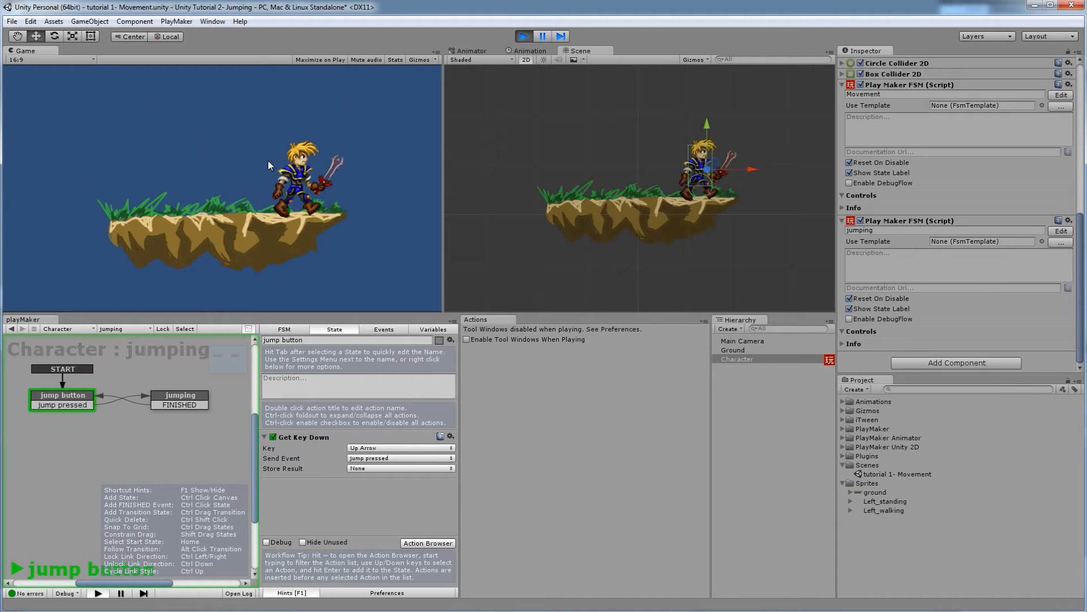
key(Up)
key(Left)
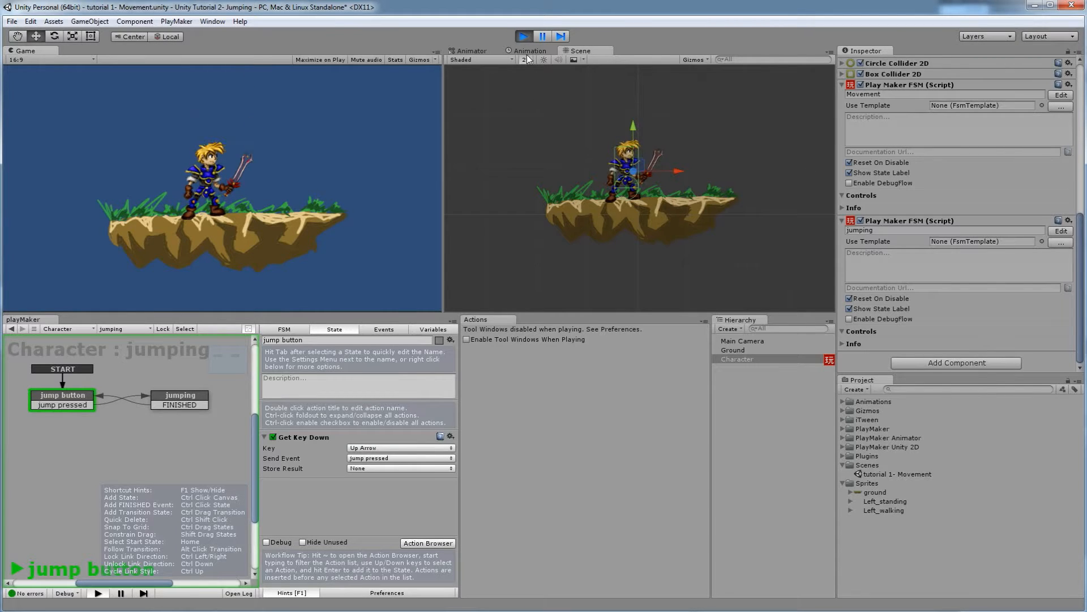
click(524, 35)
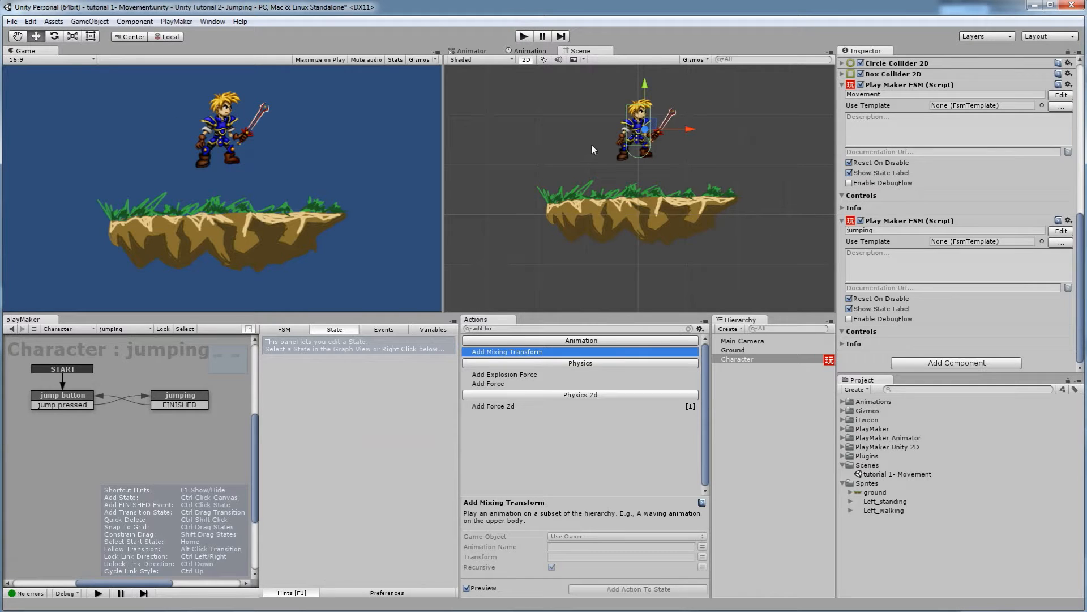
Step: Lower the Character in the scene to stand on the ground, and make the Main Camera a child of the Character
drag(645, 85, 629, 111)
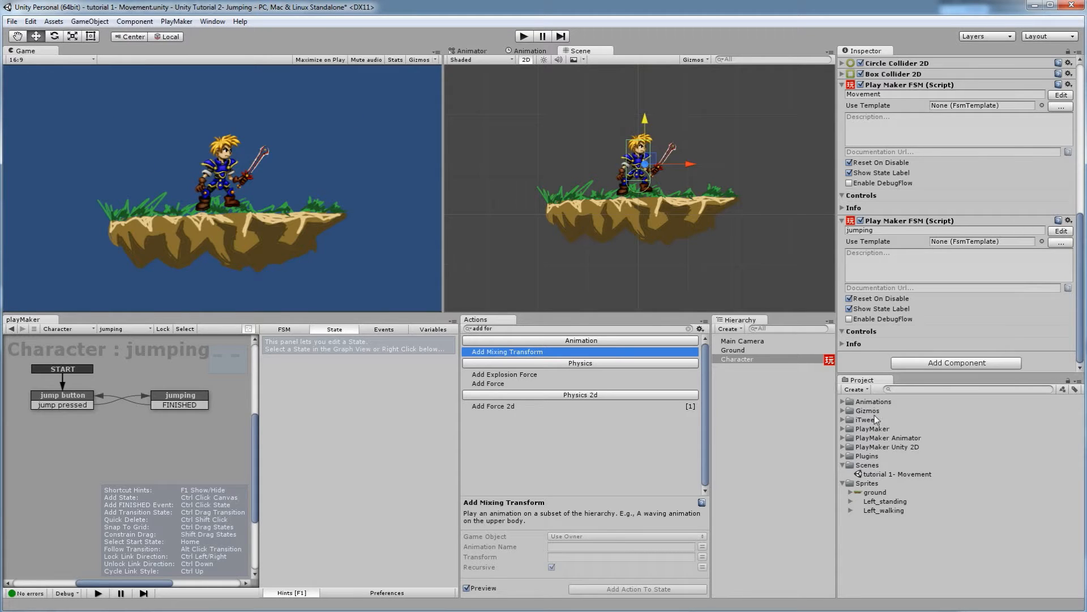
mouse_move(740, 342)
mouse_down()
mouse_move(753, 354)
mouse_move(738, 362)
mouse_up()
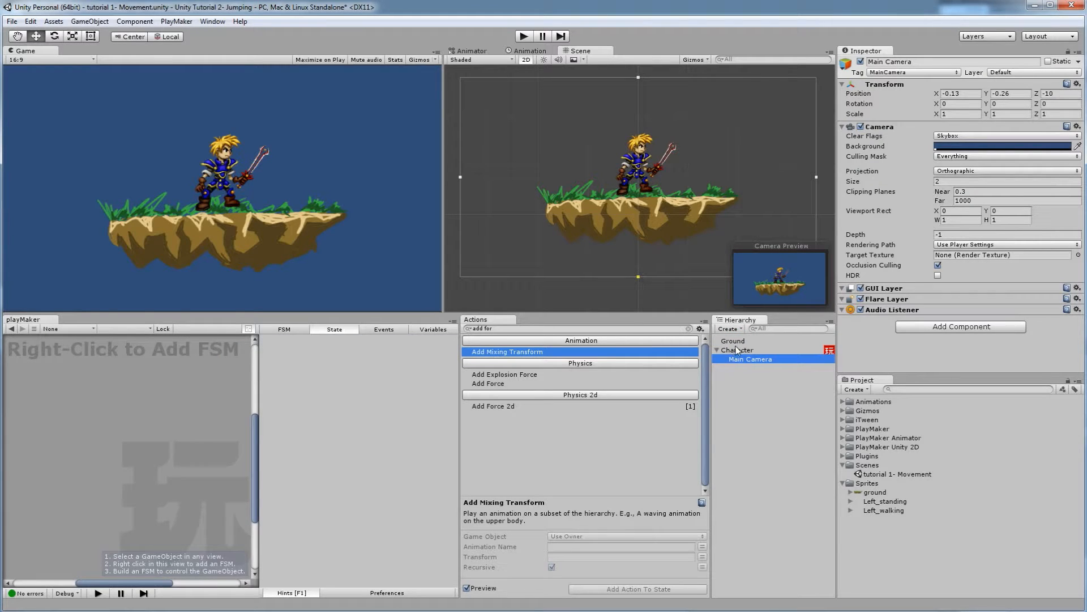
click(717, 351)
click(717, 351)
click(718, 351)
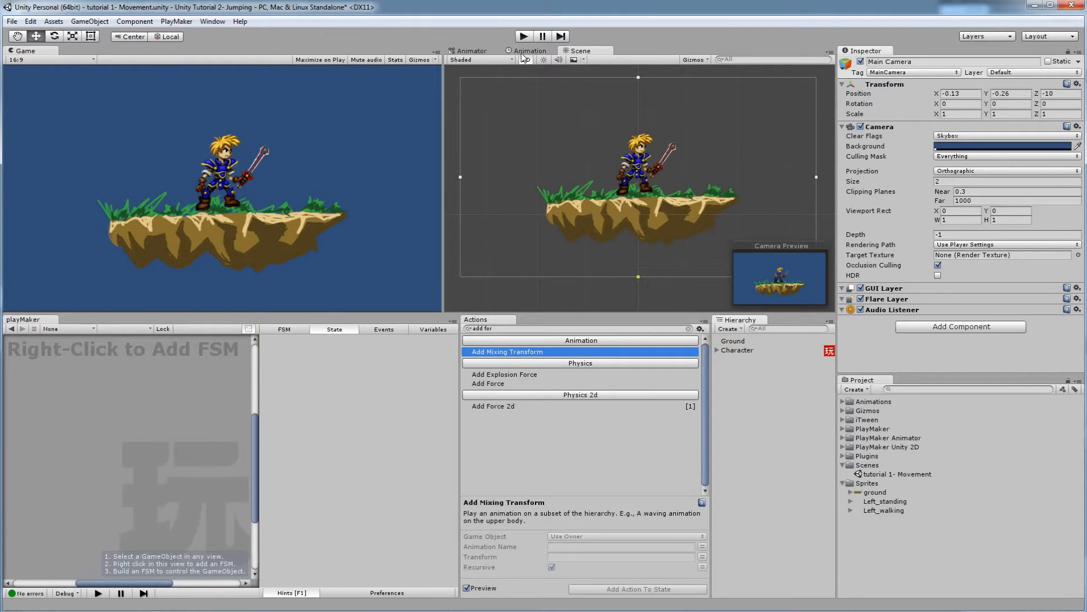
Step: Play the scene to test the camera following the Character while walking in both directions, and stop it
click(524, 36)
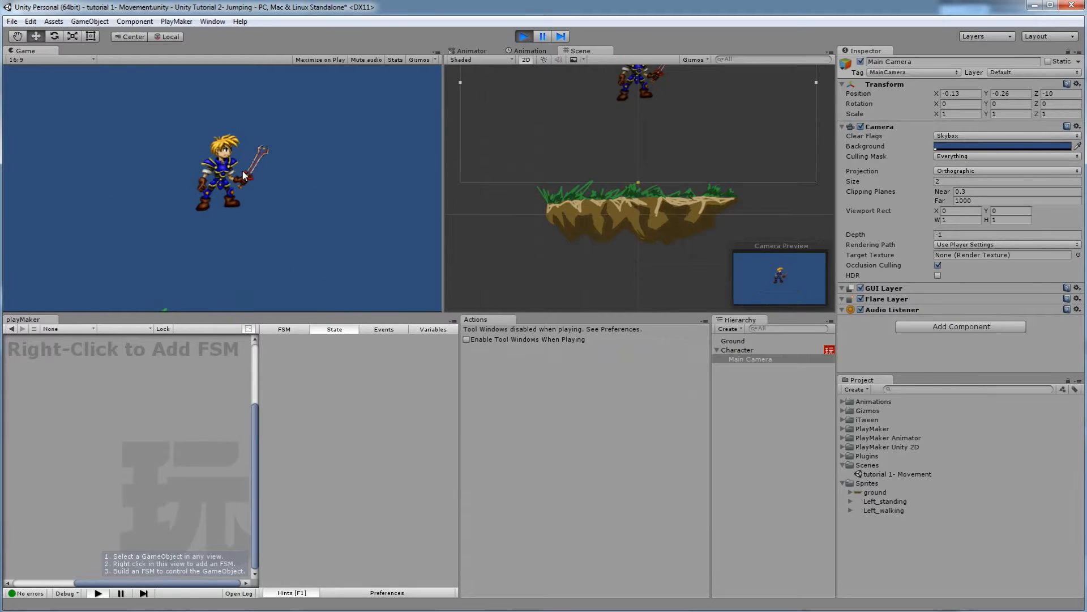
key(Right)
key(Left)
key(Right)
key(Right)
key(Left)
key(Right)
key(Left)
key(Right)
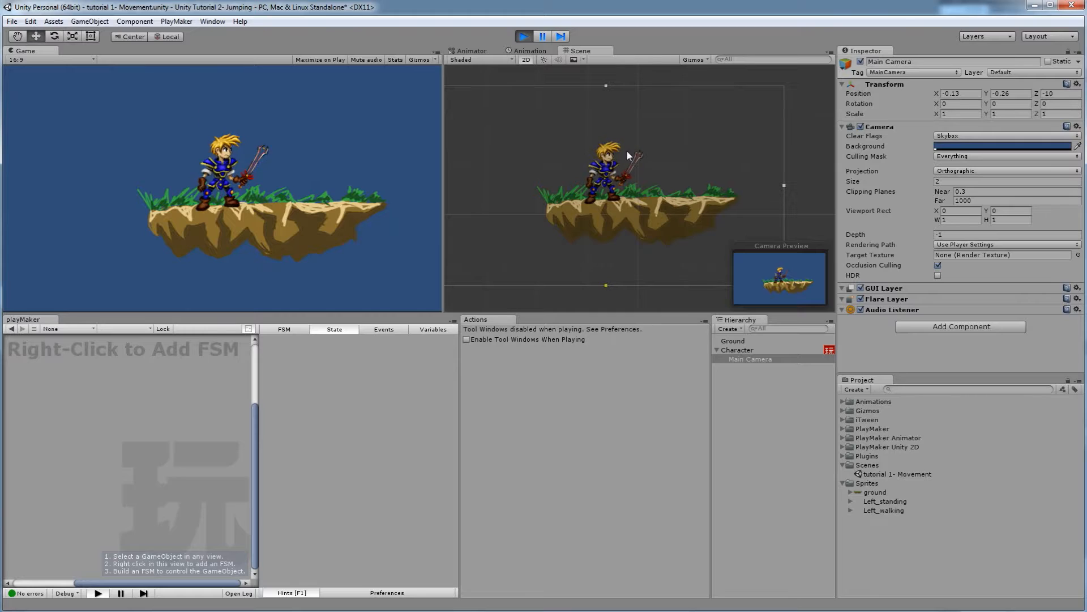
click(524, 35)
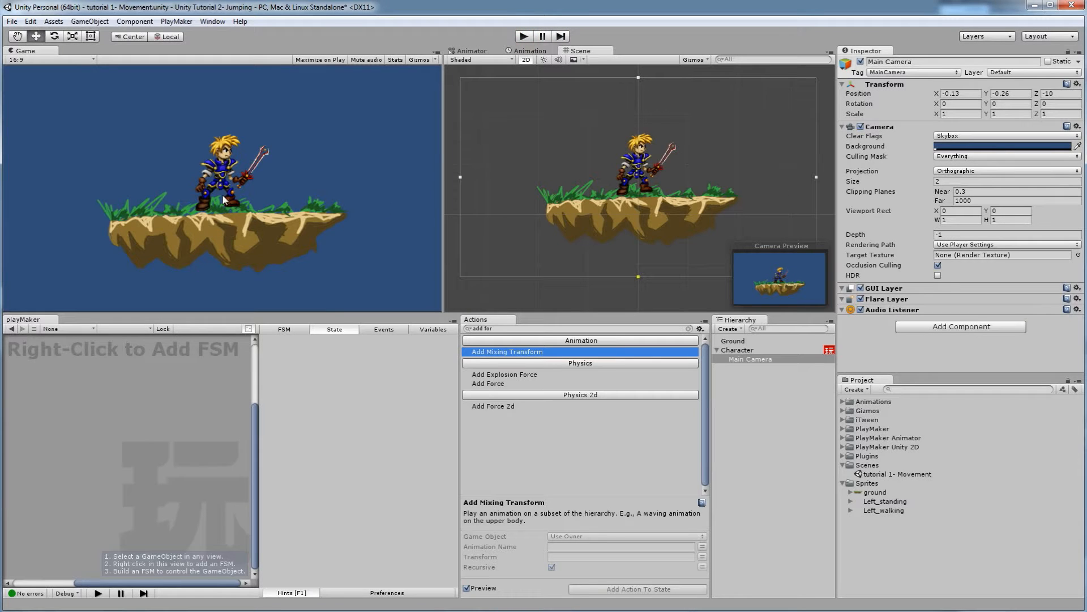
Step: Unparent the Main Camera from the Character and set the Character's X position to 0
click(740, 360)
drag(738, 359, 741, 345)
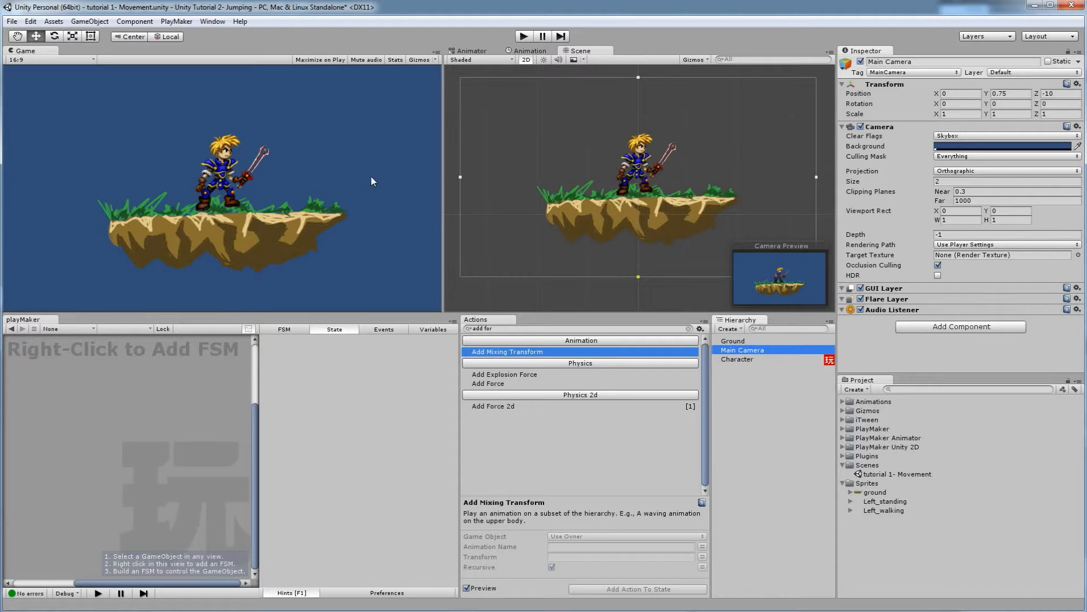
click(742, 359)
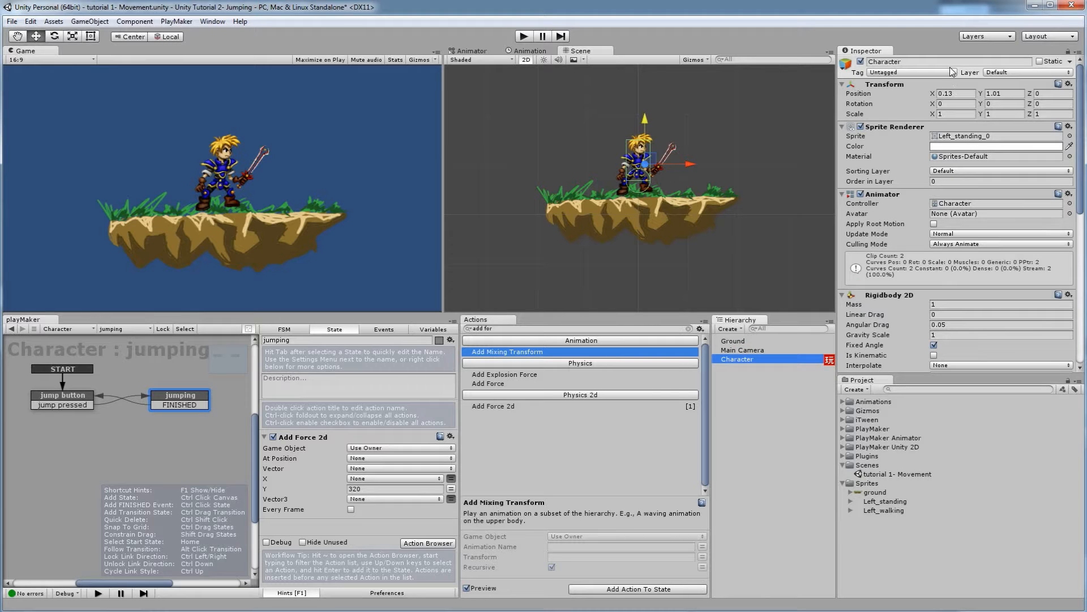
click(956, 93)
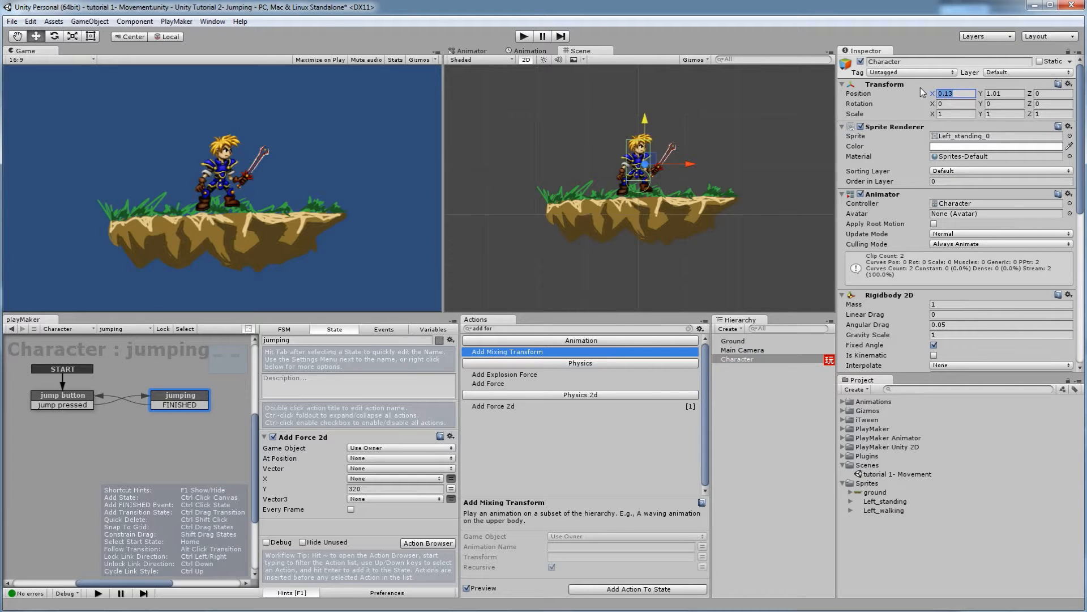
text(0)
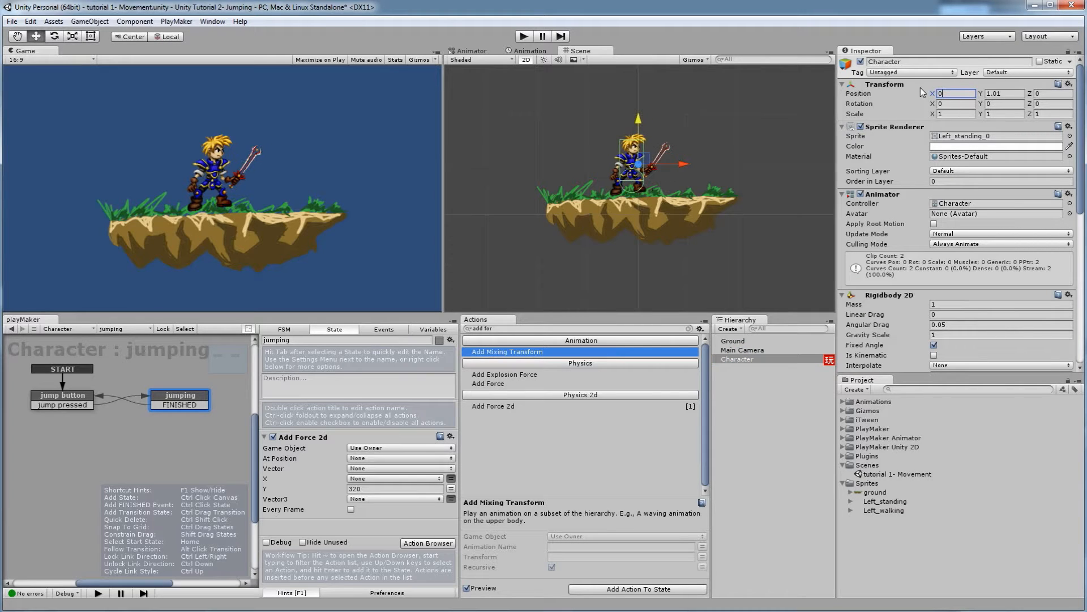
Step: Check the Main Camera's position against the Character's and make the camera a child of the Character again
click(753, 350)
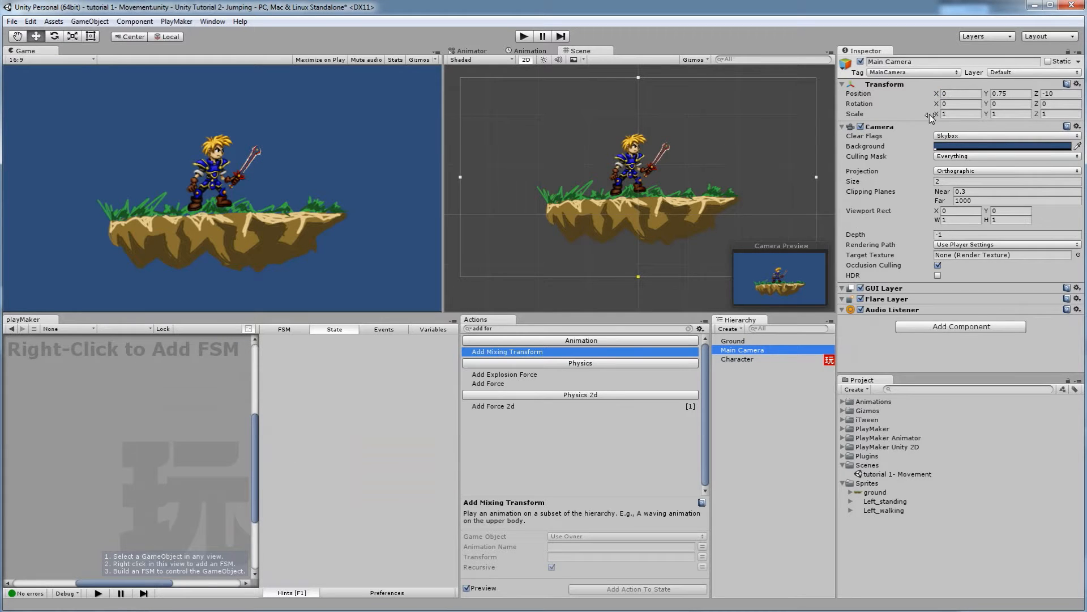
click(753, 361)
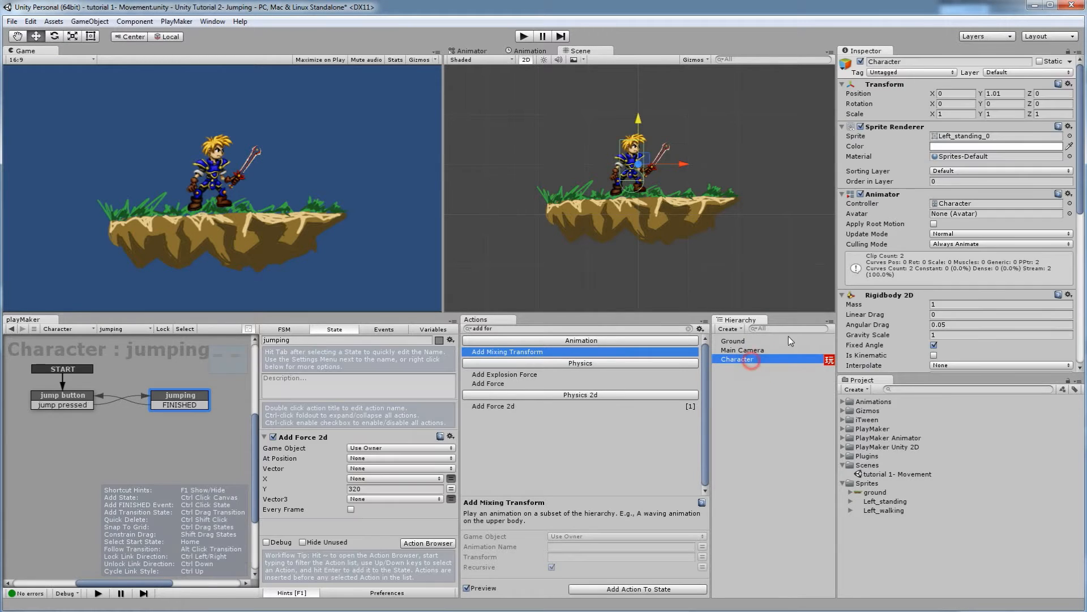
drag(742, 350, 746, 363)
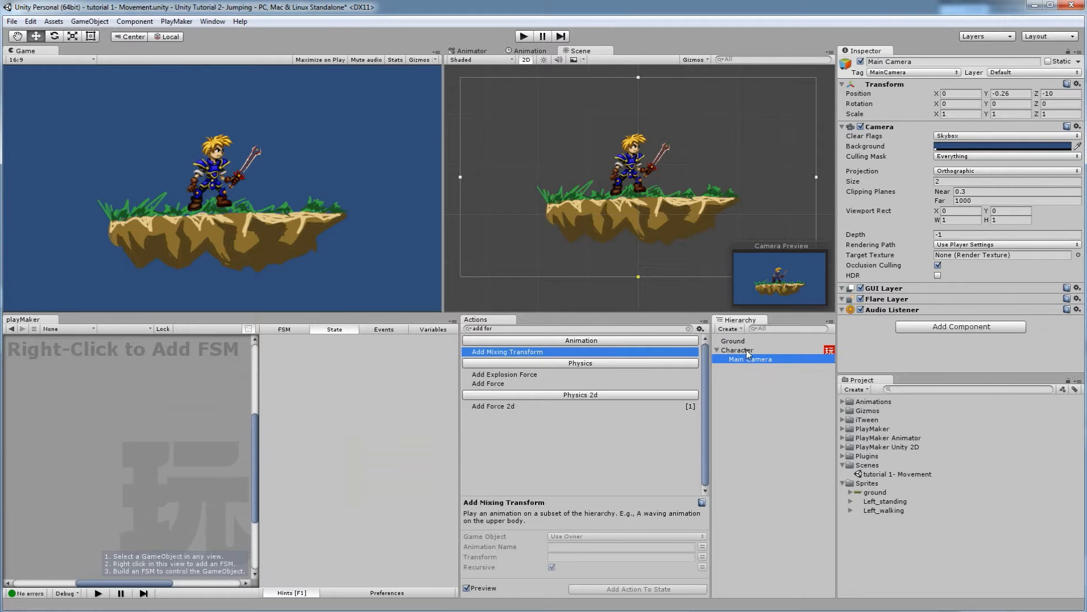
Step: Play the scene to test the centred camera following the Character while walking and jumping both ways, and stop it
click(523, 35)
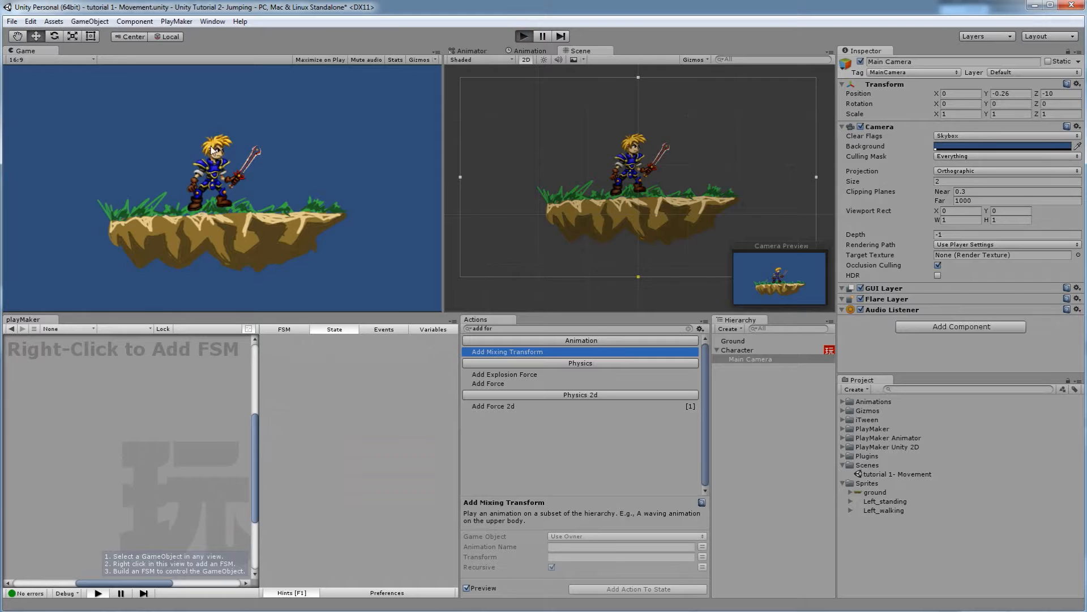
key(Right)
key(Left)
key(Right)
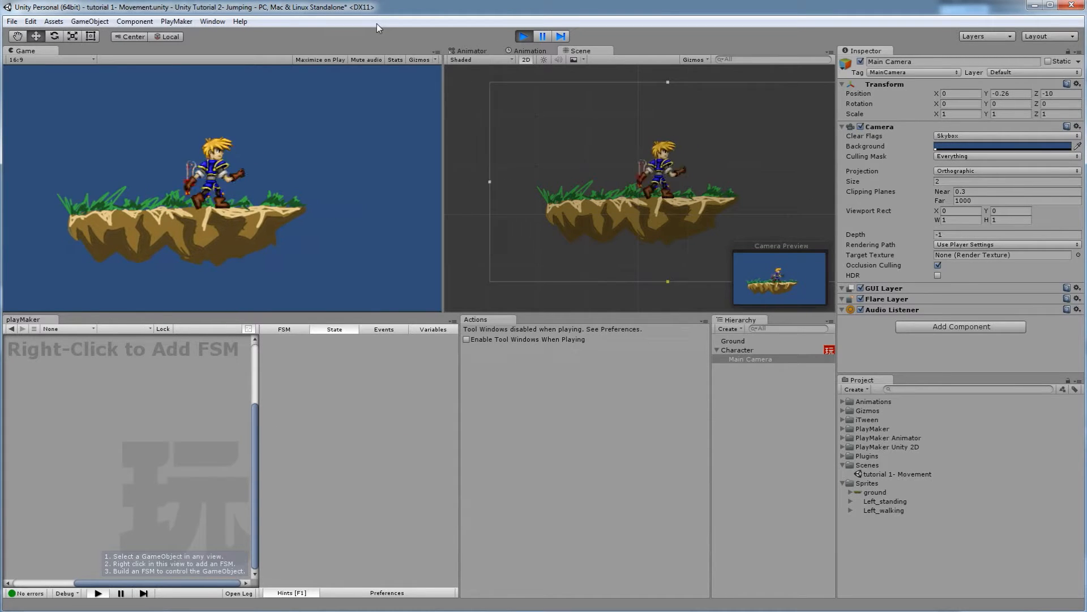
key(Left)
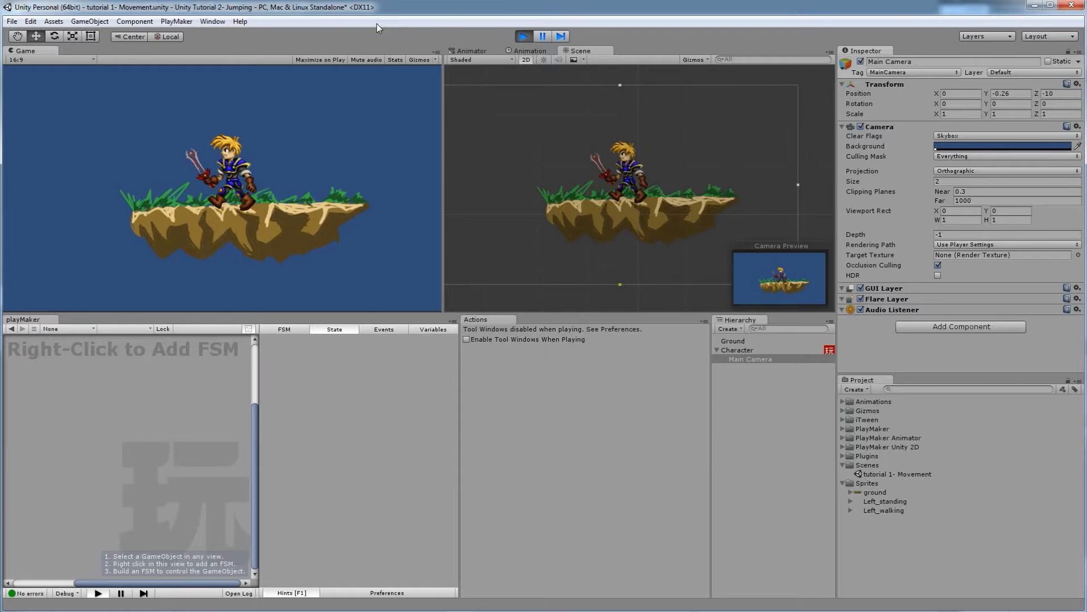
key(space)
key(Right)
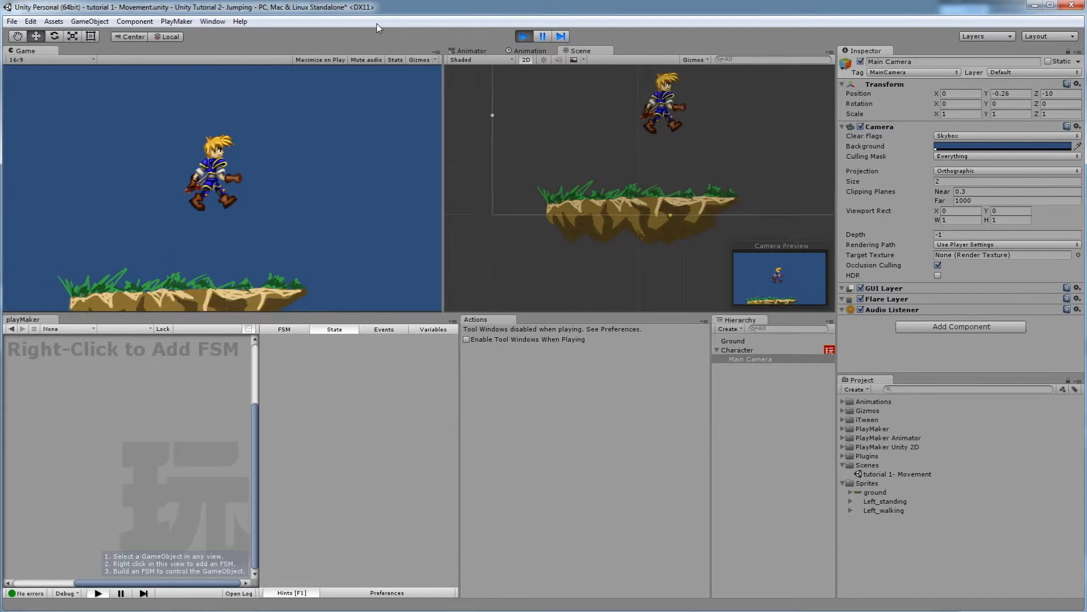
key(space)
key(Left)
key(Left)
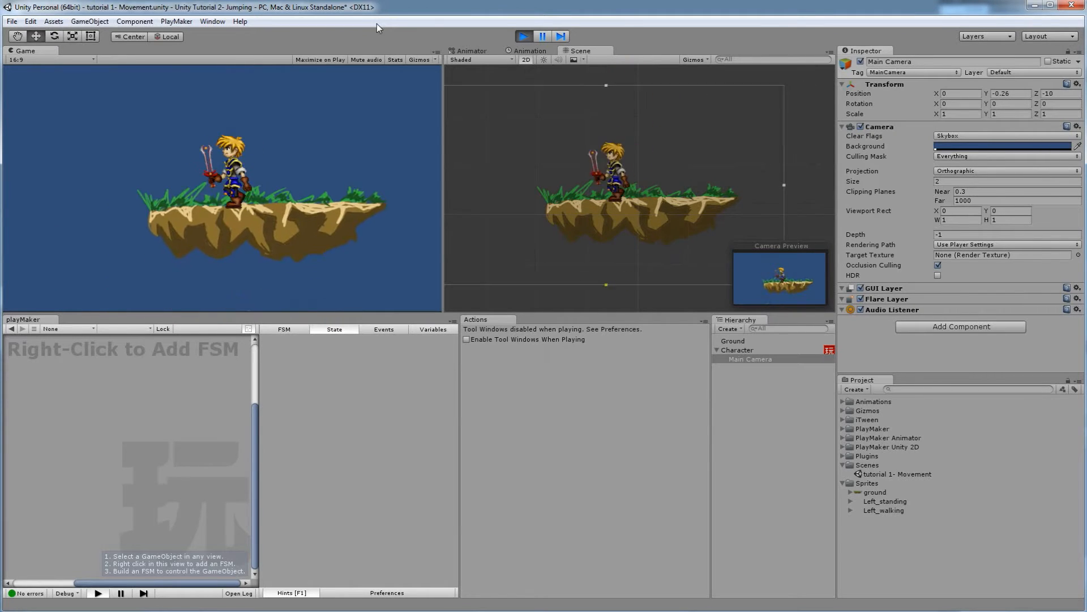
key(space)
key(Right)
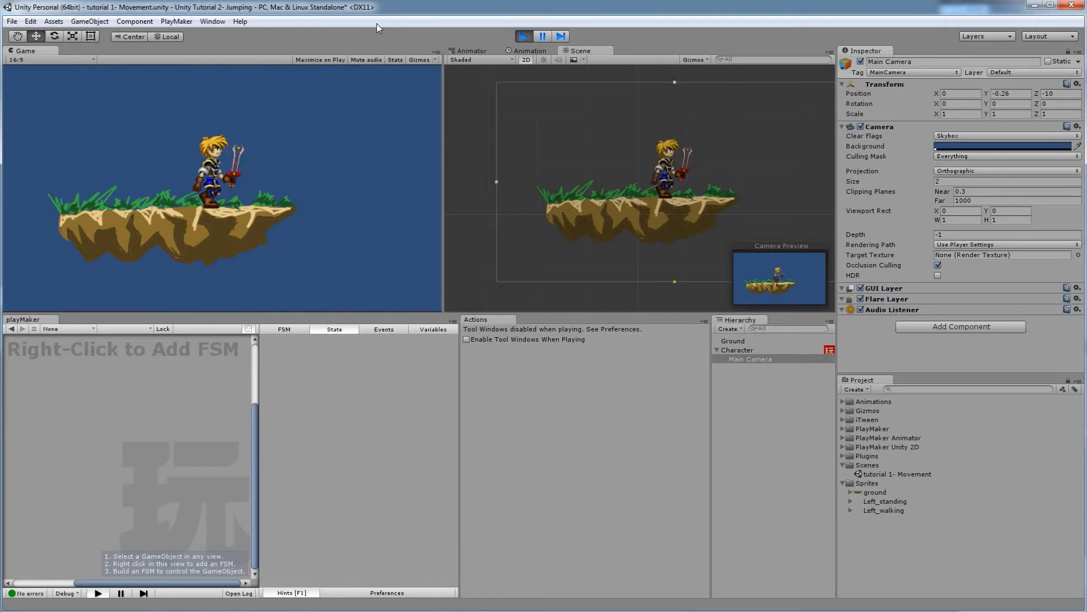
key(space)
key(Left)
key(Right)
key(space)
key(Left)
key(Right)
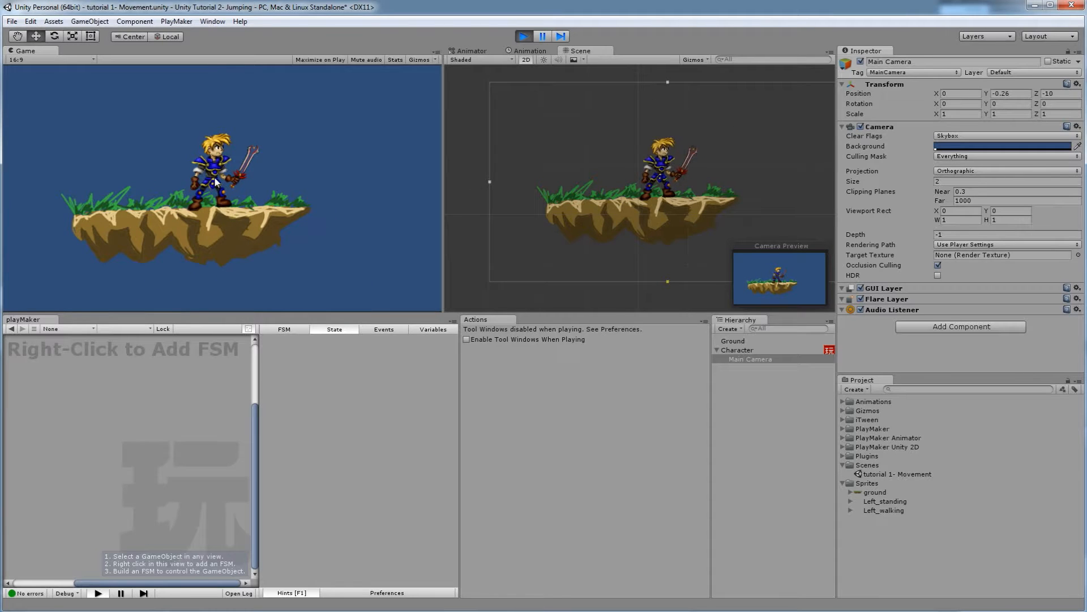
key(space)
key(space)
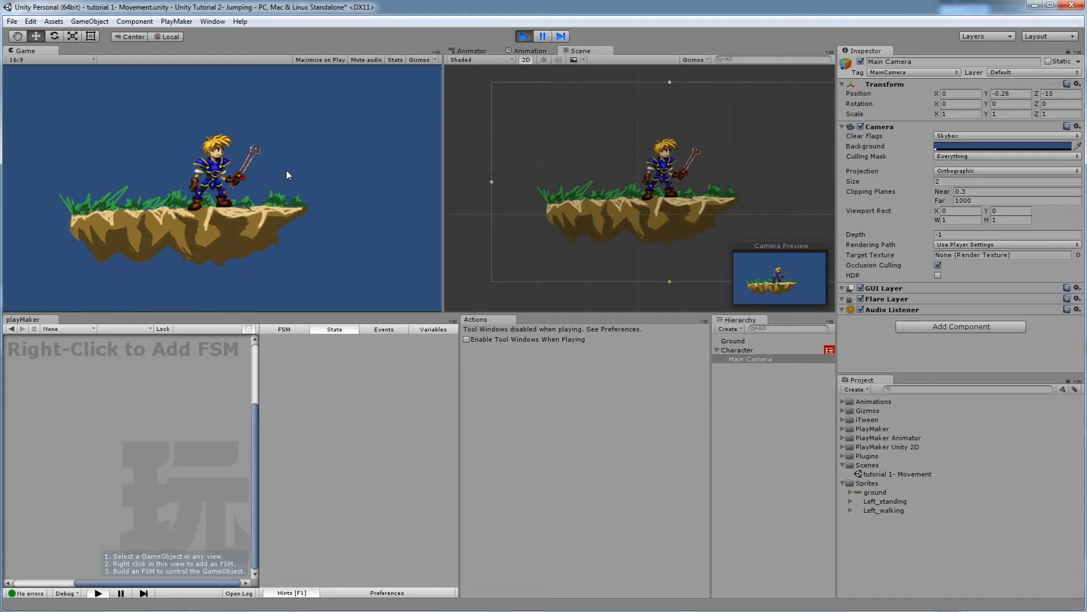
click(524, 36)
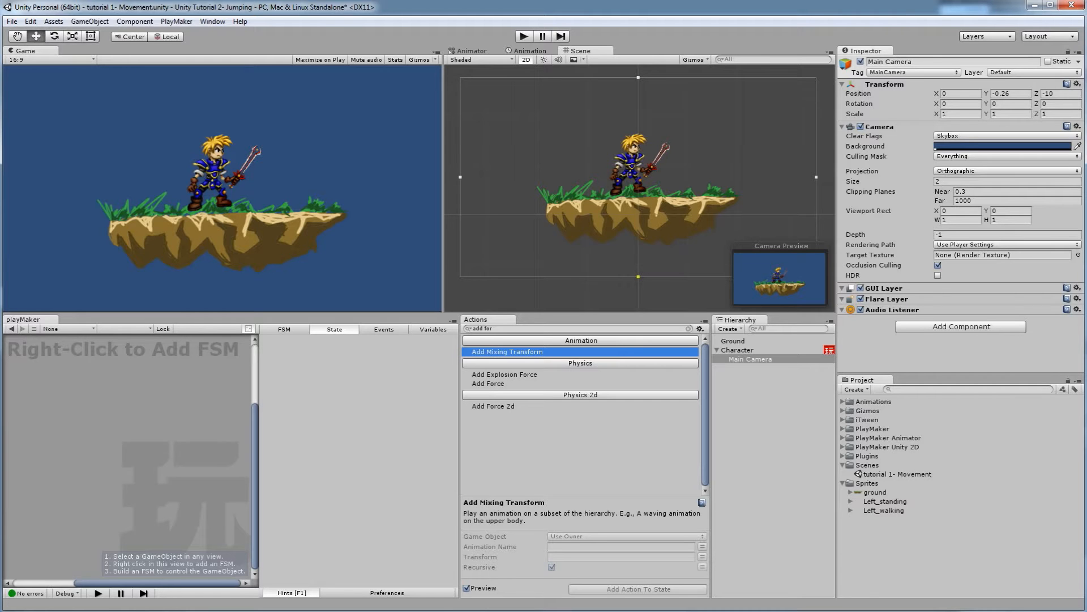
Step: Import Left floating.png and Left jumping.png from the _sprites folder into the project's Sprites folder and check their import settings
mouse_move(85, 609)
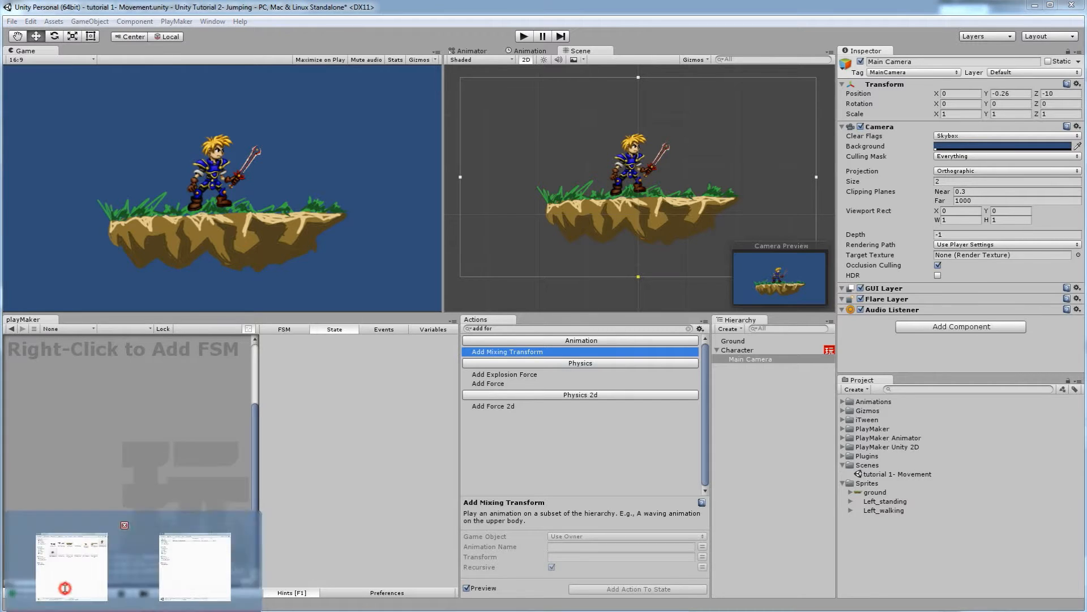
click(73, 573)
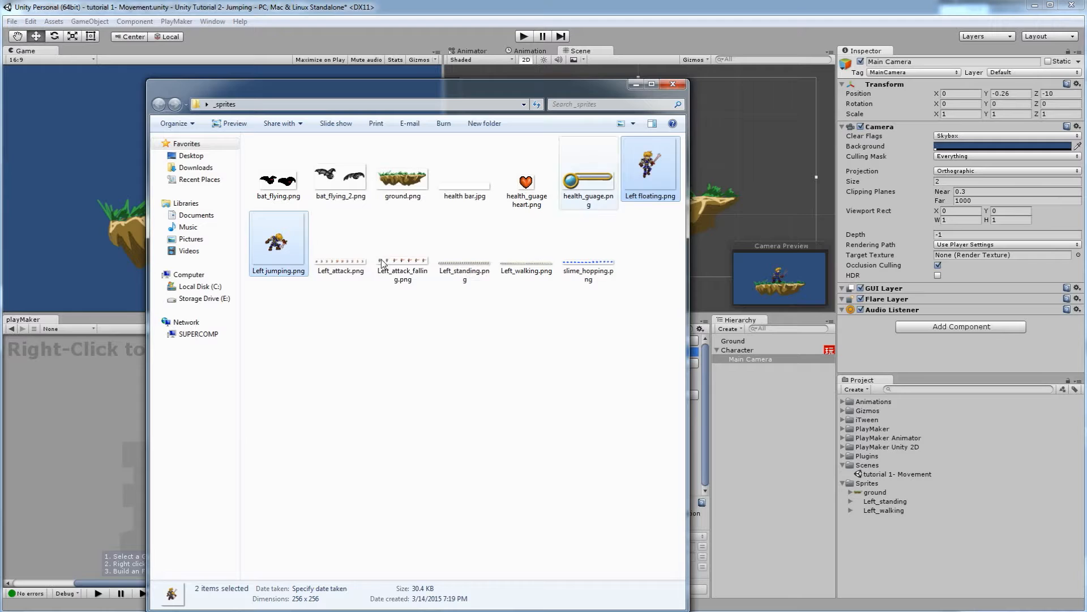
click(652, 170)
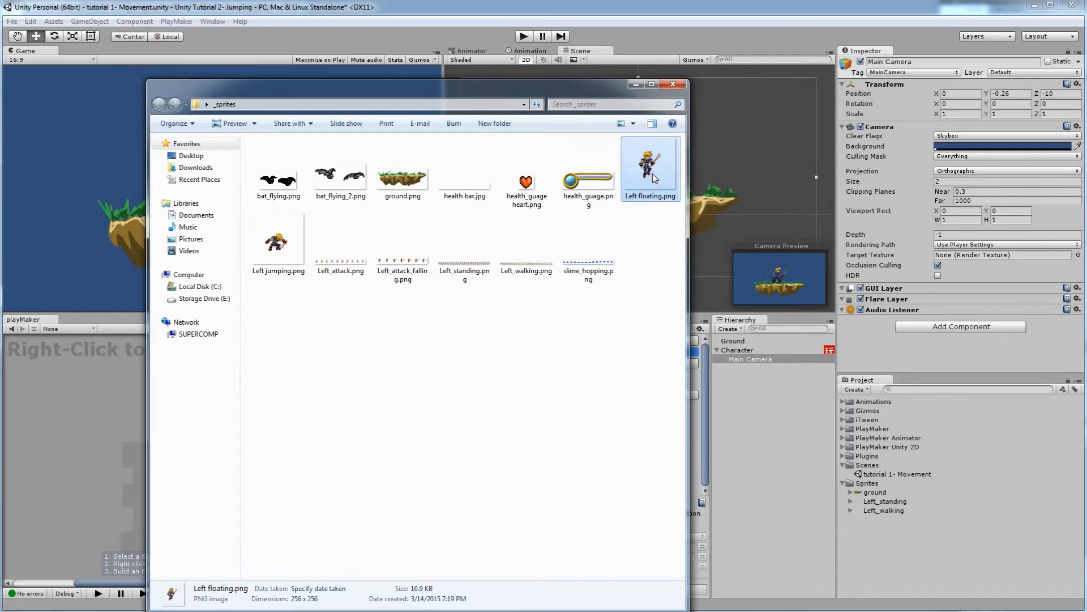
ctrl+click(278, 241)
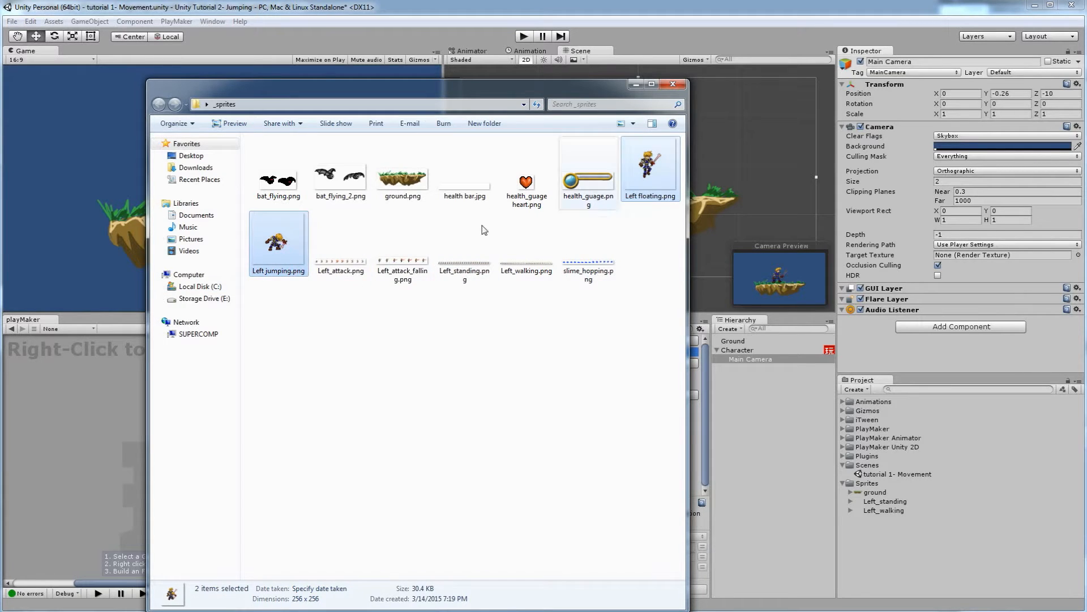
drag(650, 164, 870, 491)
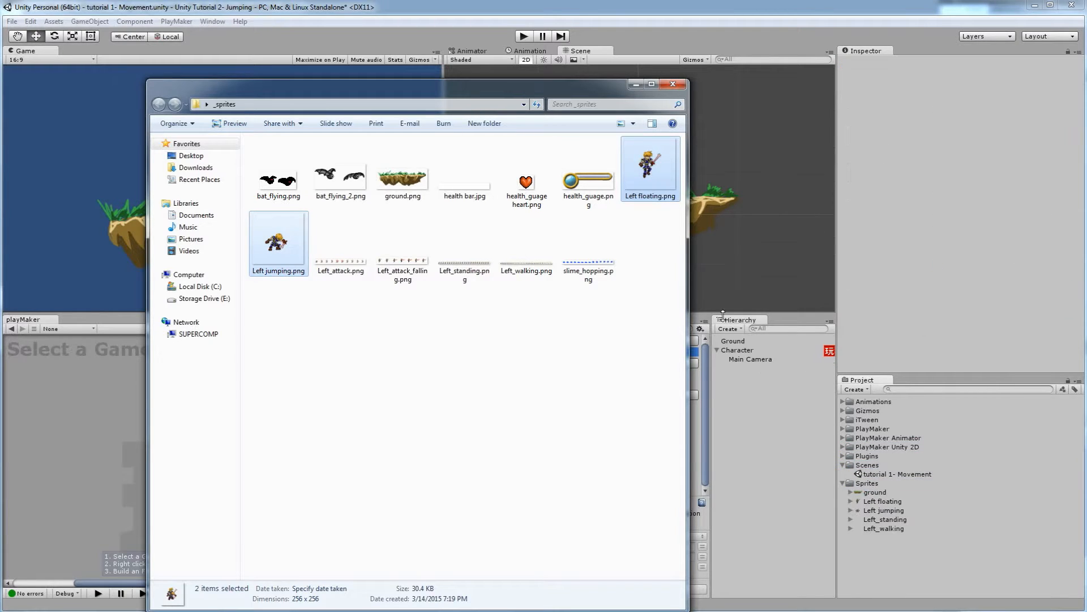
click(906, 566)
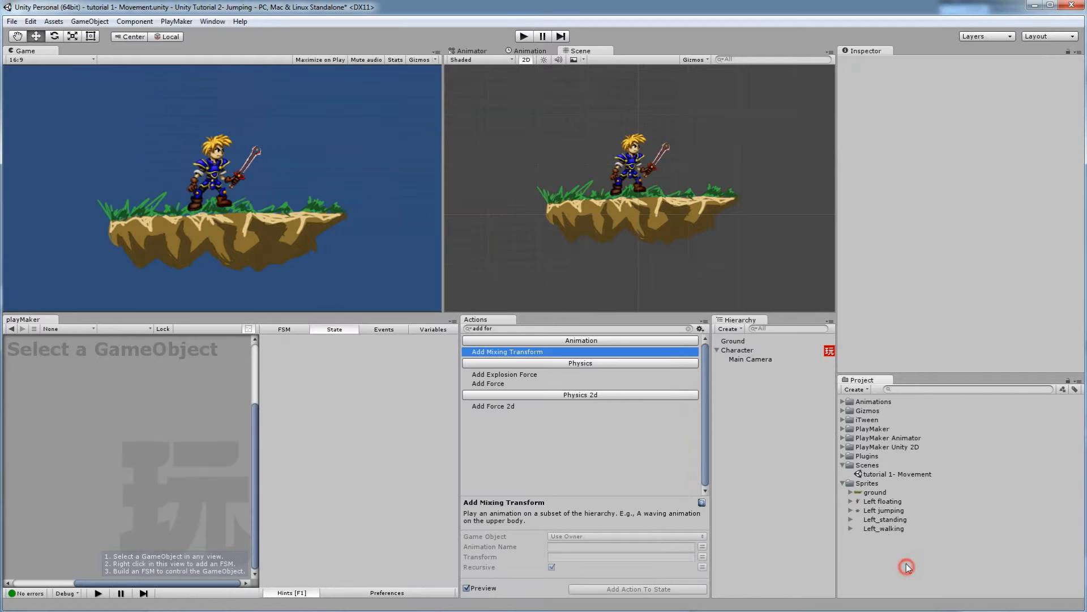
click(881, 502)
click(881, 510)
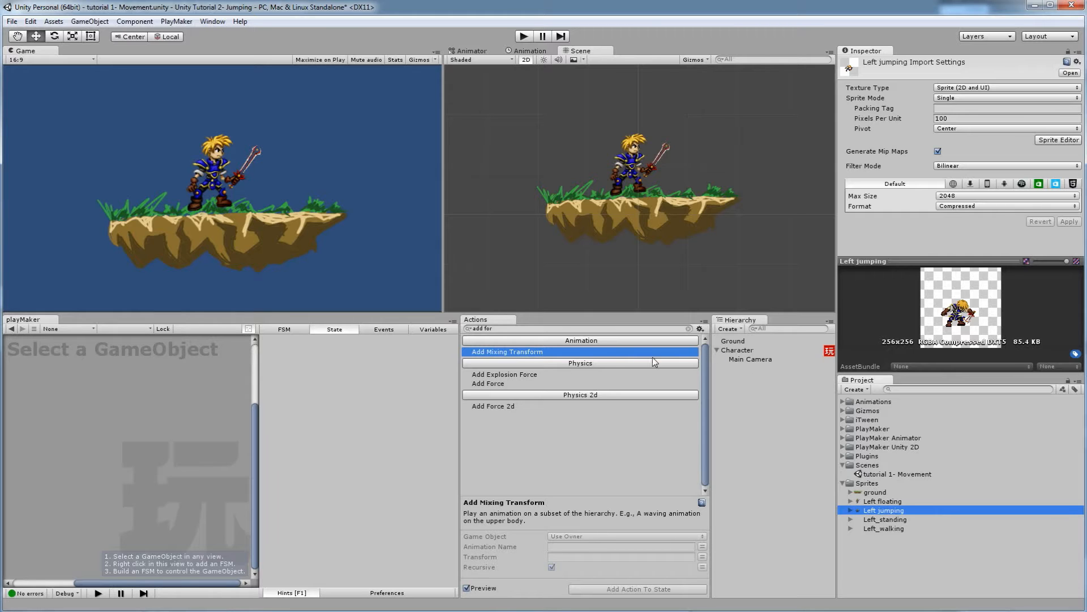
Step: Create a new animation clip for the Character named floating in the Animations folder
click(742, 352)
click(717, 350)
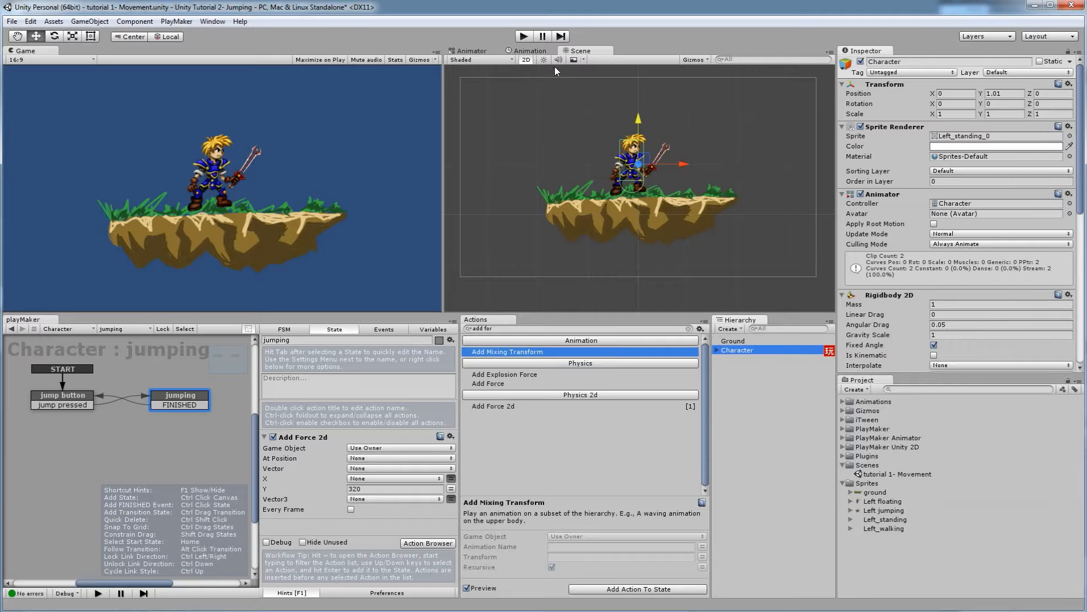
click(525, 52)
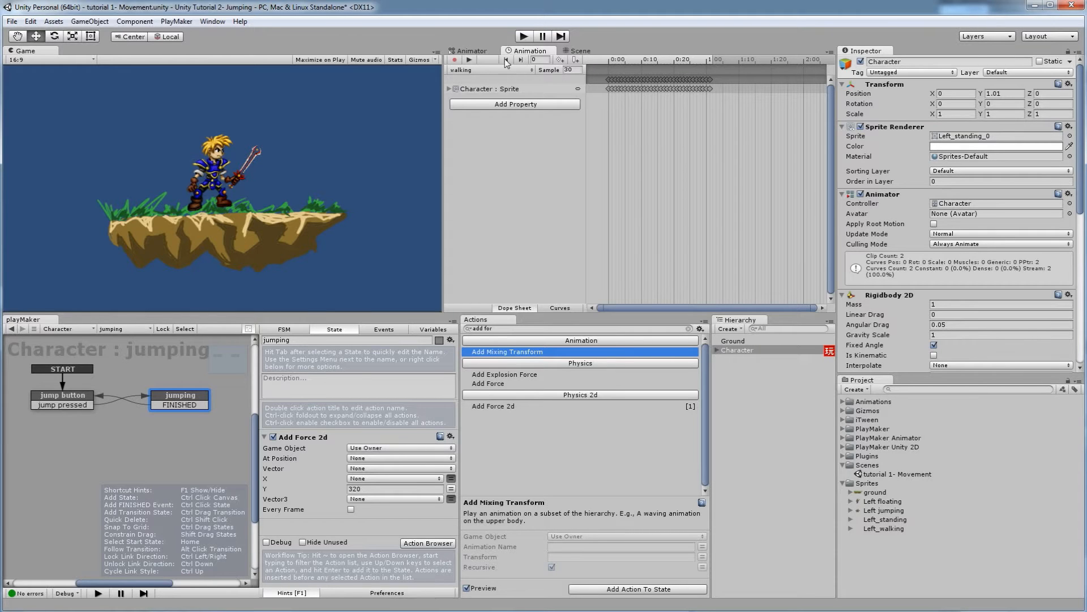
click(472, 70)
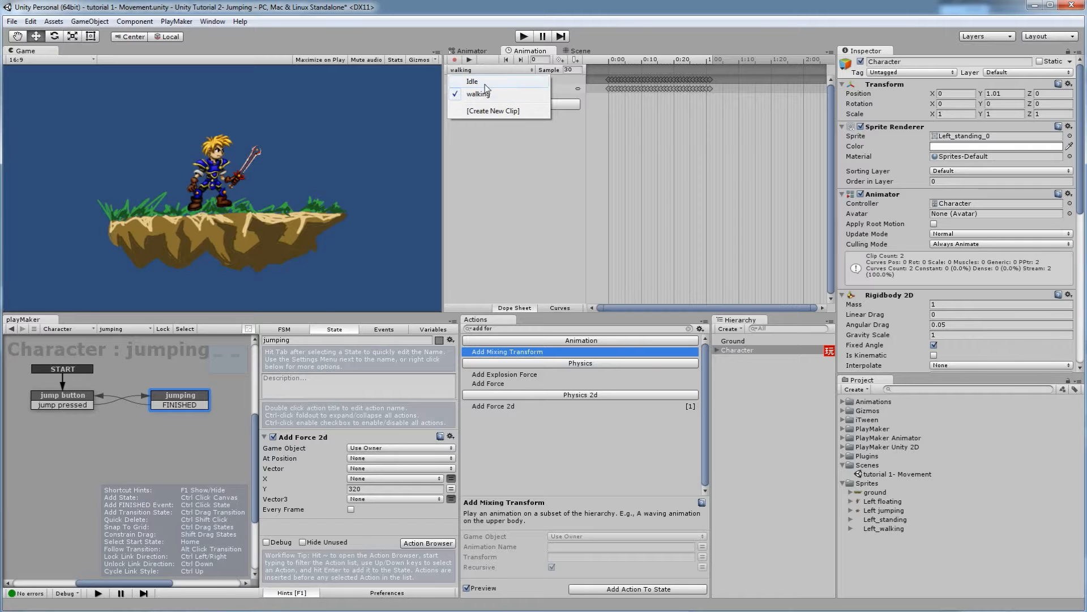
click(521, 113)
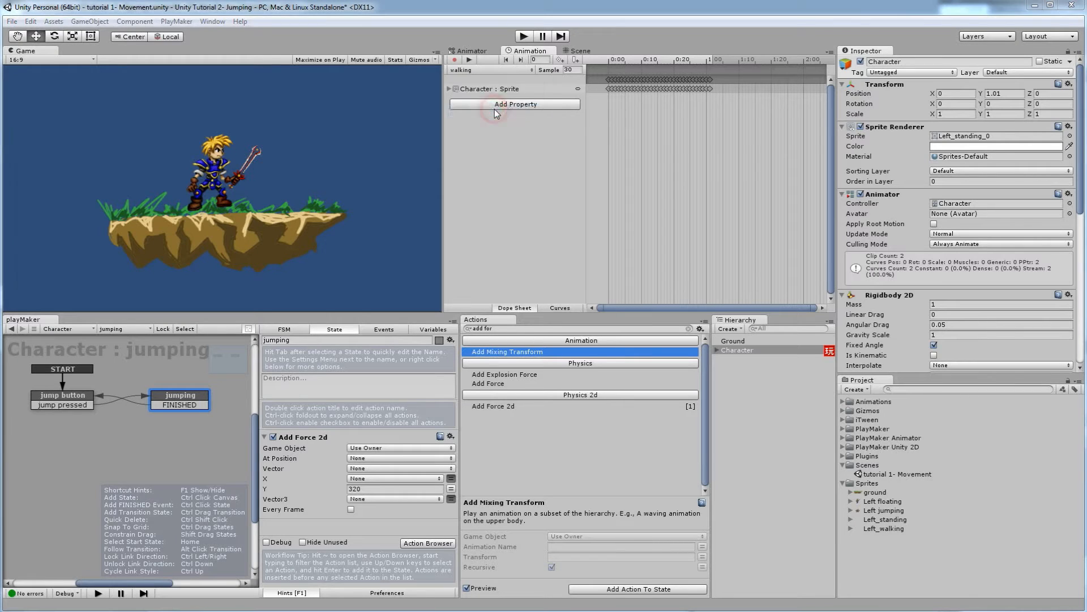
double_click(135, 104)
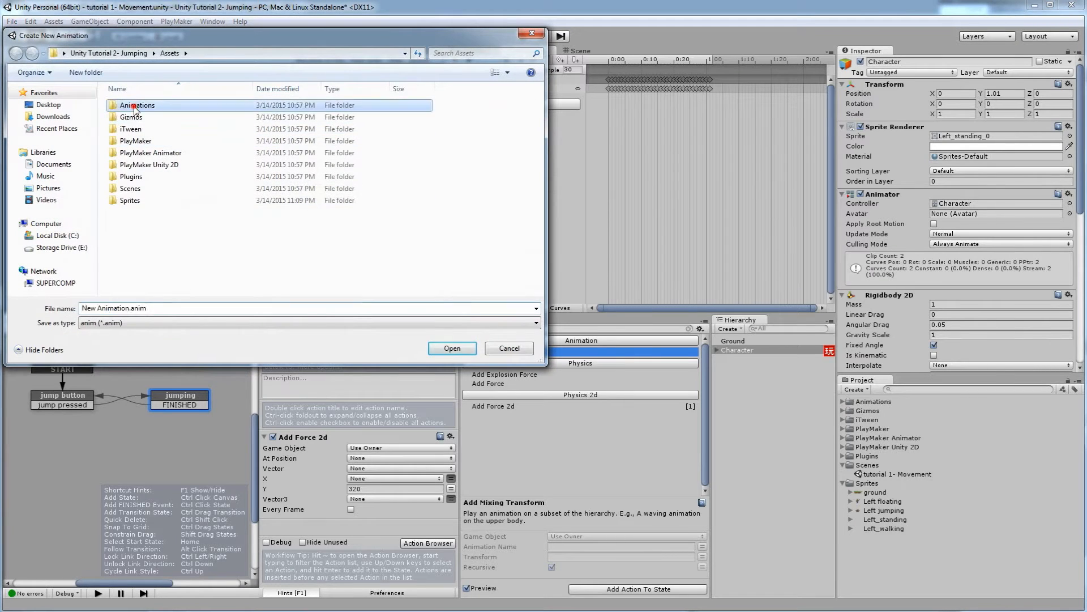
click(152, 307)
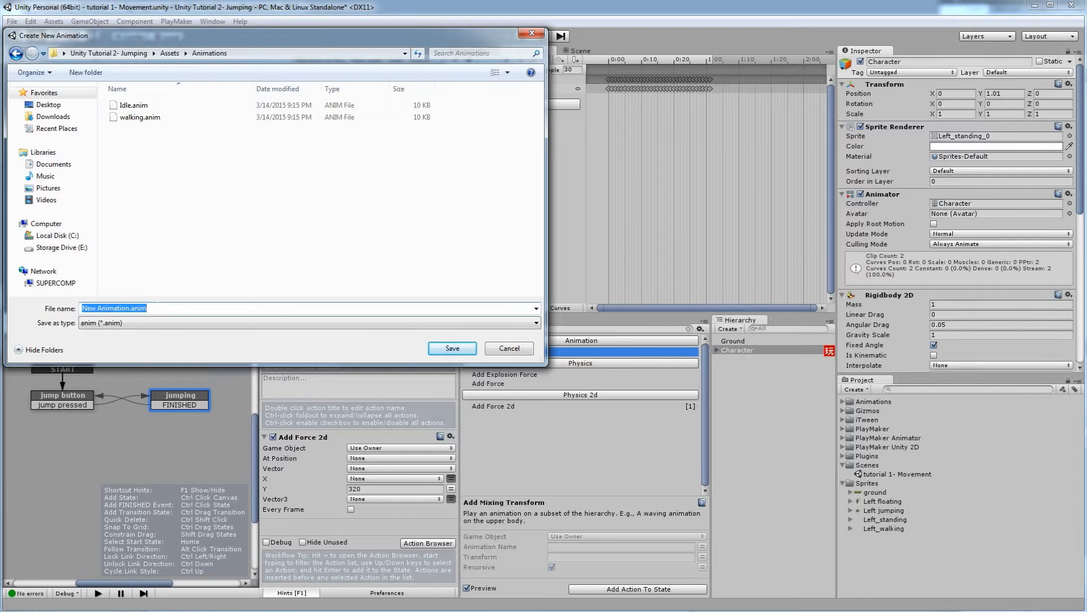
text(floating)
click(452, 348)
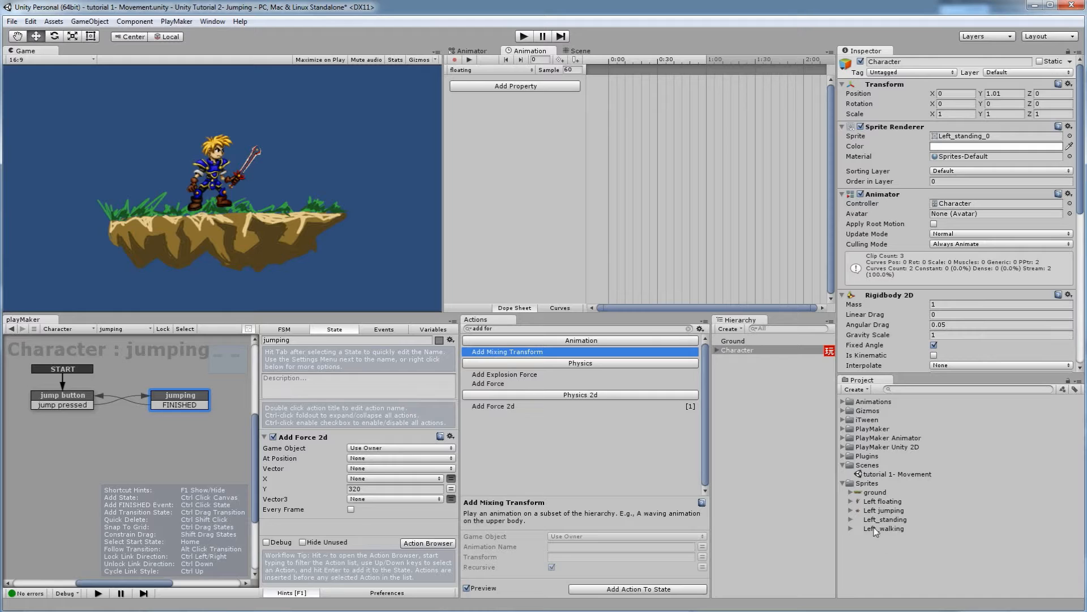
Step: Add the Left floating sprite at frame 0 of the floating clip, set its sample rate to 30 and stop recording
click(851, 501)
click(891, 510)
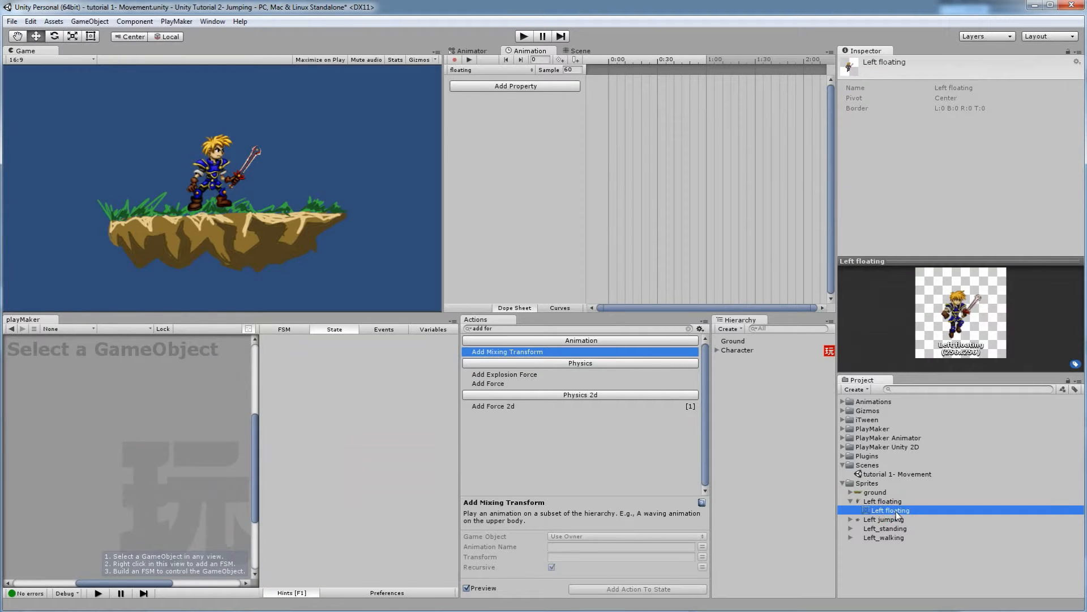
drag(899, 514, 635, 195)
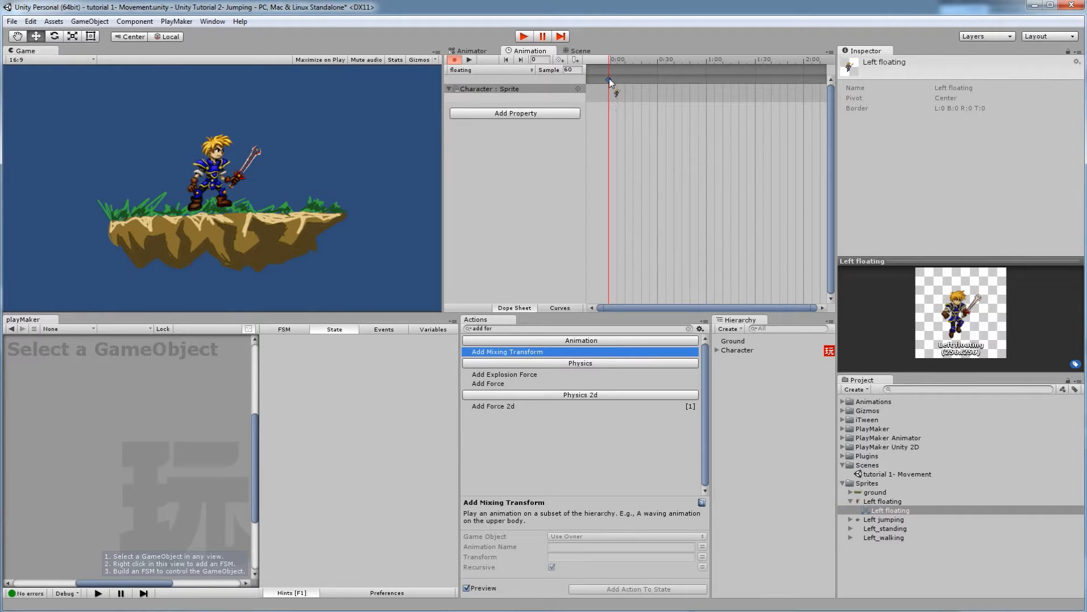
click(571, 70)
text(30)
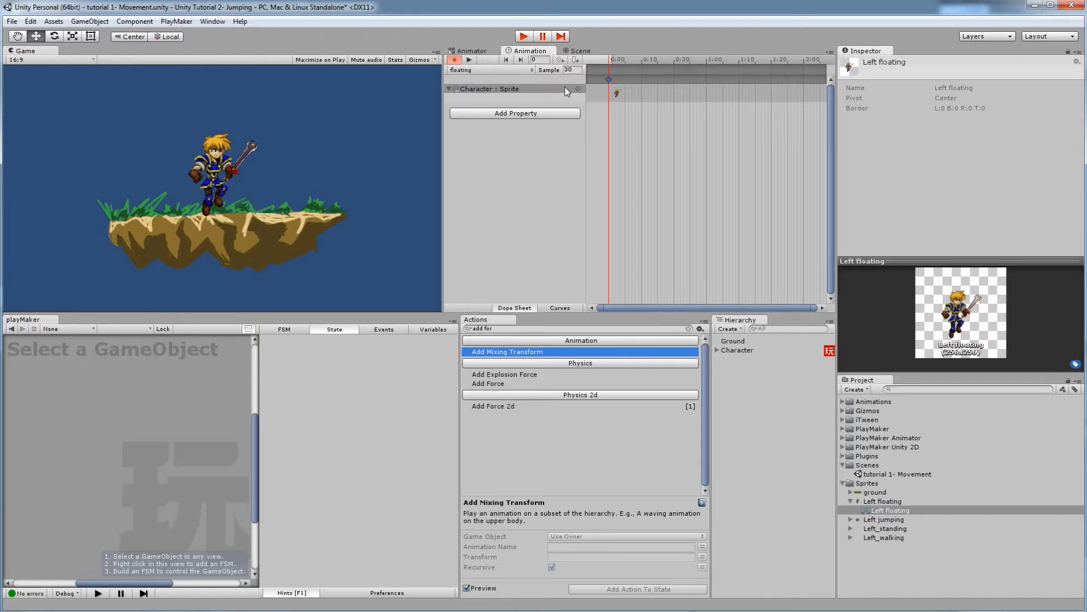
click(454, 60)
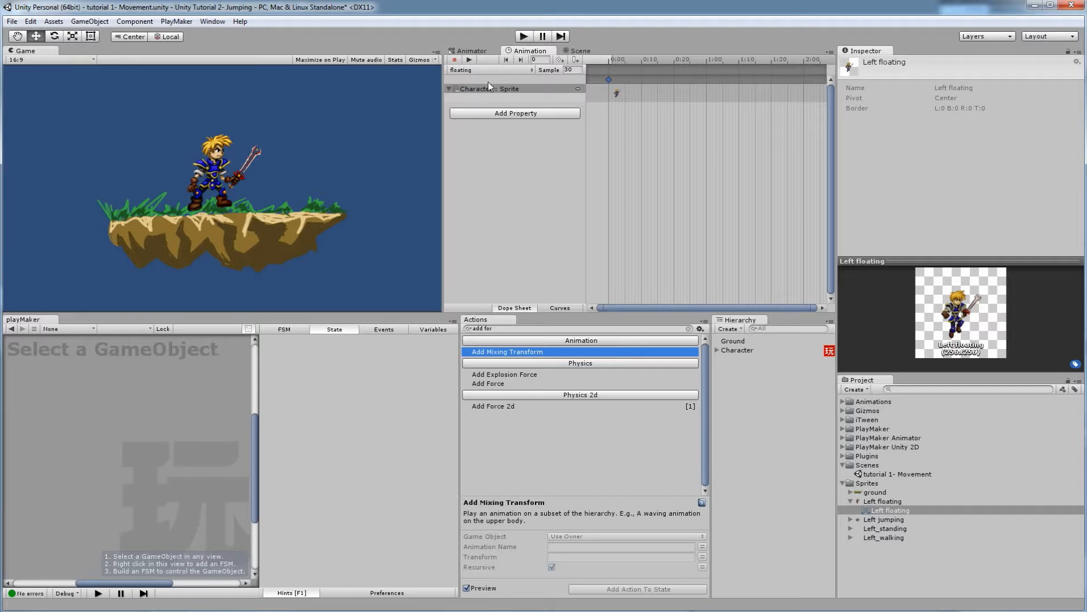
Step: Create another animation clip for the Character named jumping in the Animations folder
click(497, 68)
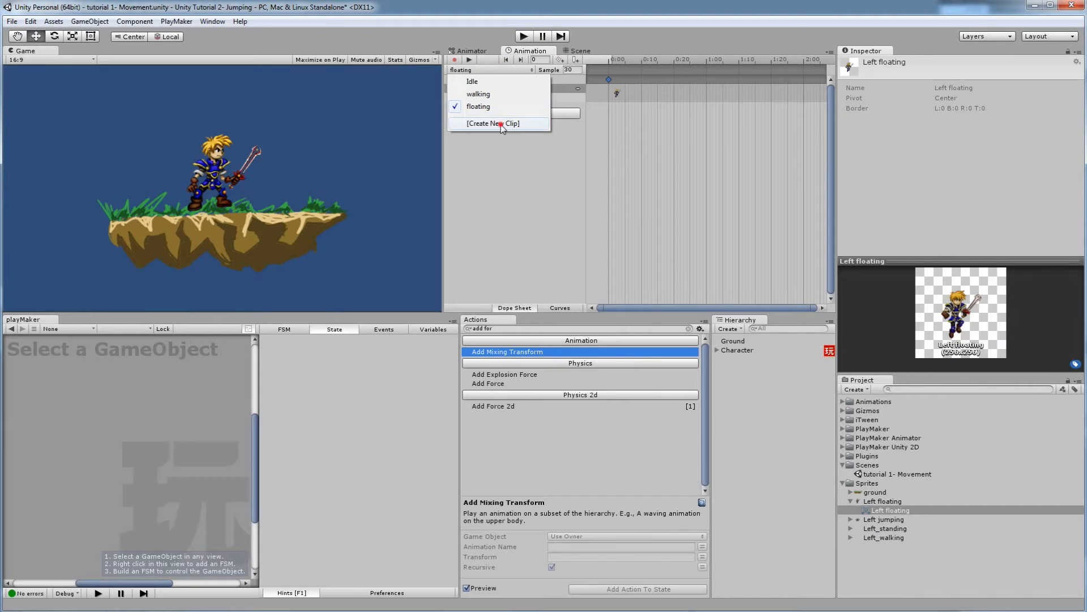
click(502, 124)
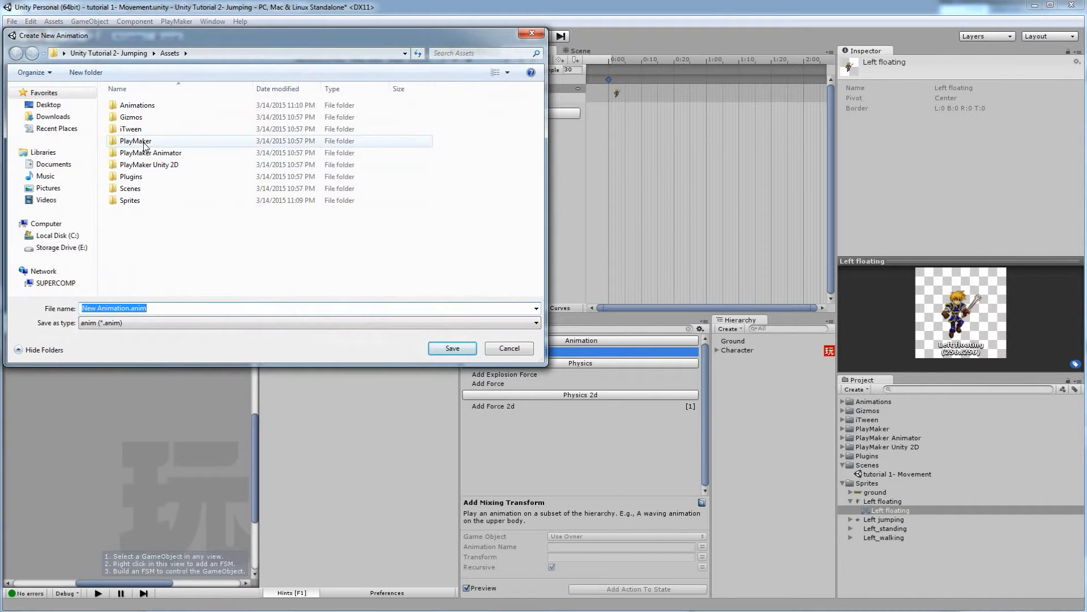
double_click(143, 107)
click(157, 307)
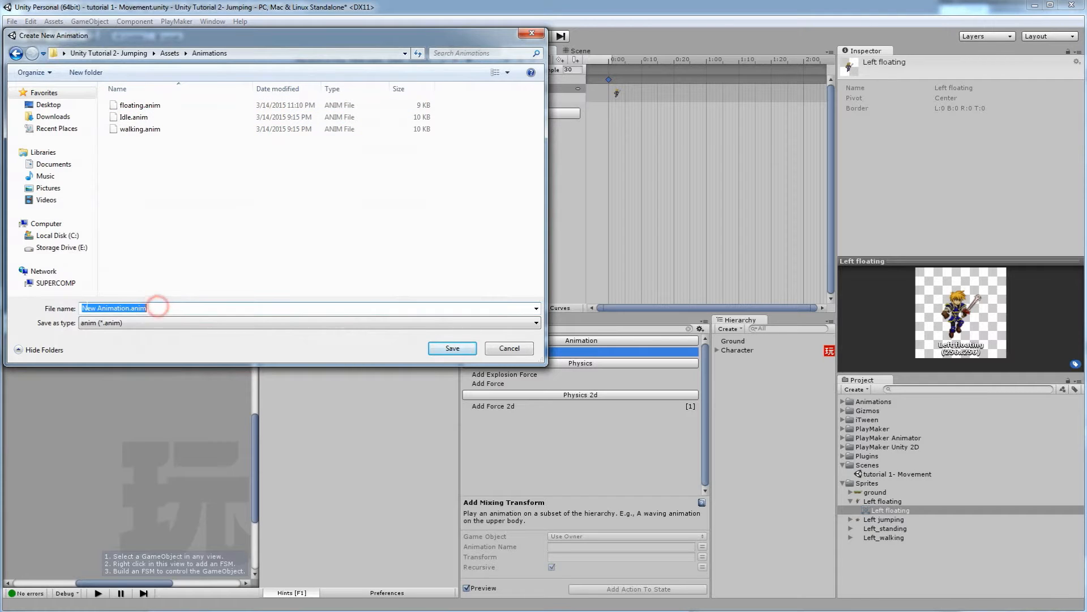
text(ju)
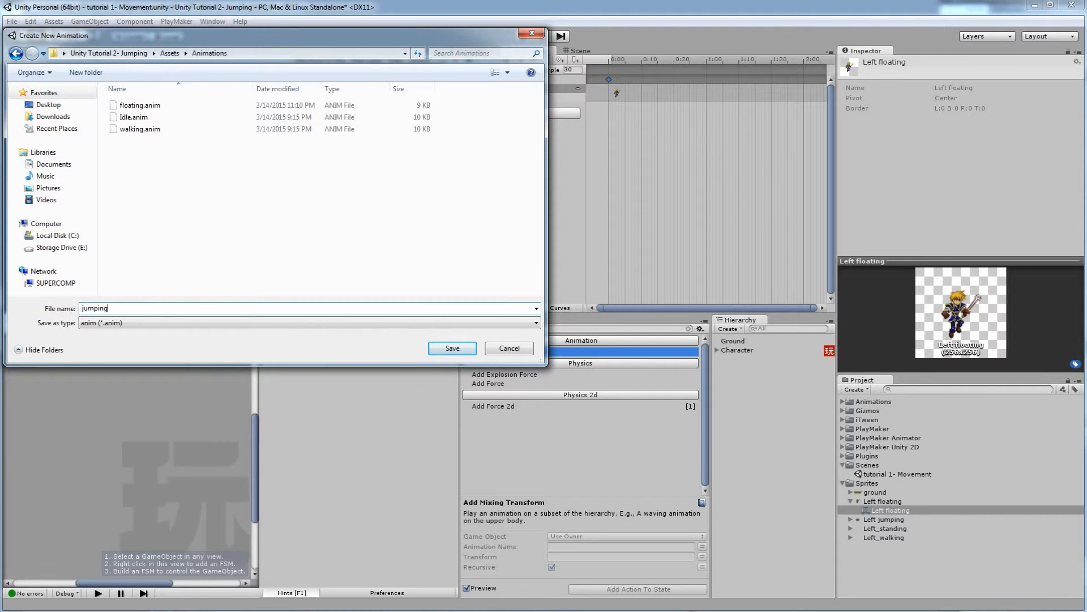
text(mping)
click(452, 348)
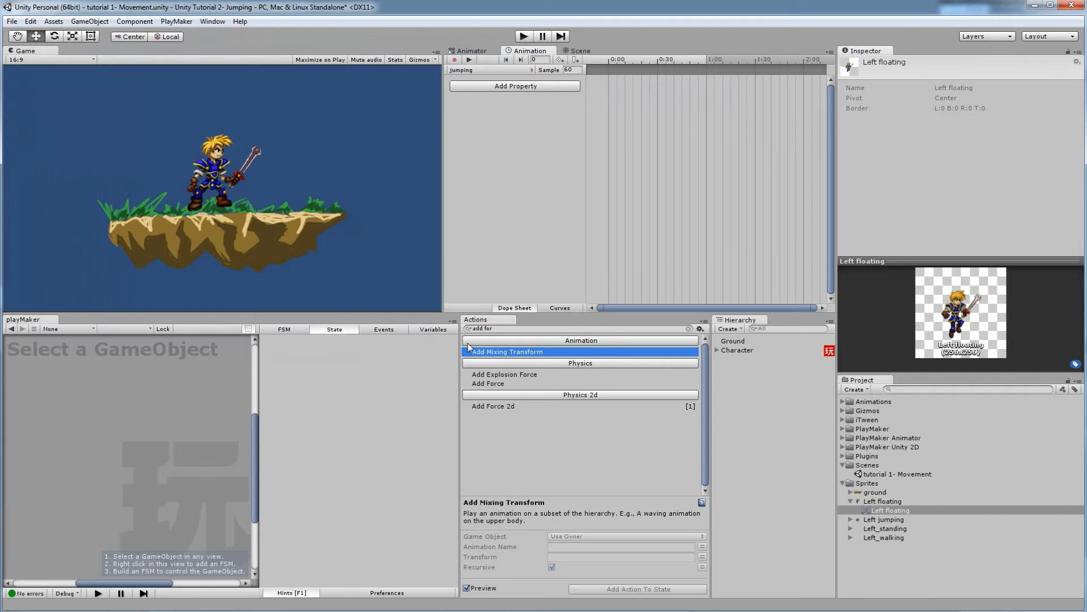
Step: Add the Left jumping sprite at frame 0 of the jumping clip and set its sample rate to 30
click(851, 520)
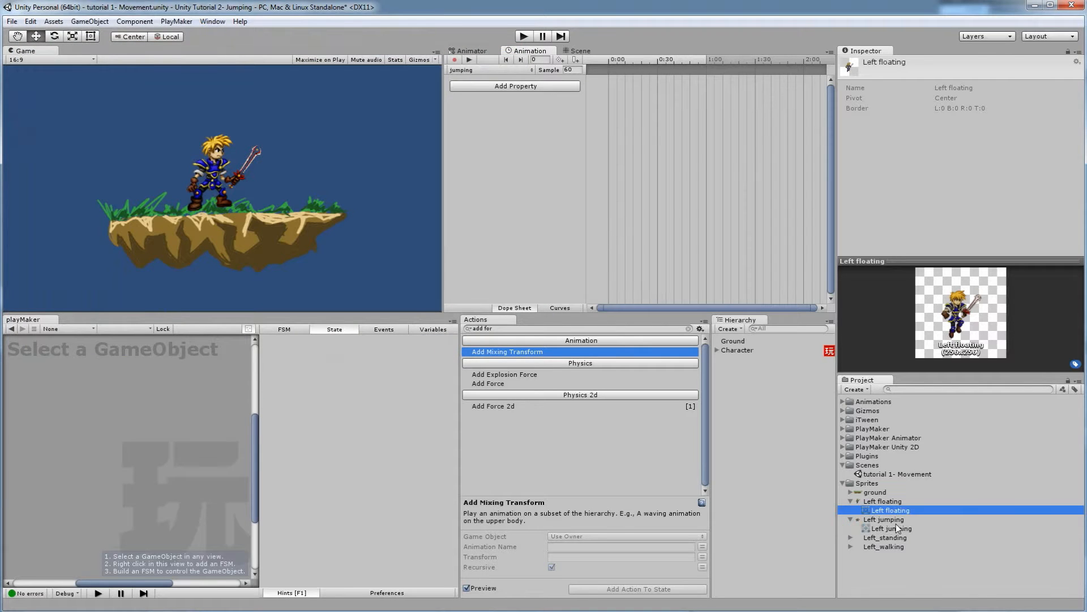
click(897, 528)
drag(892, 528, 617, 170)
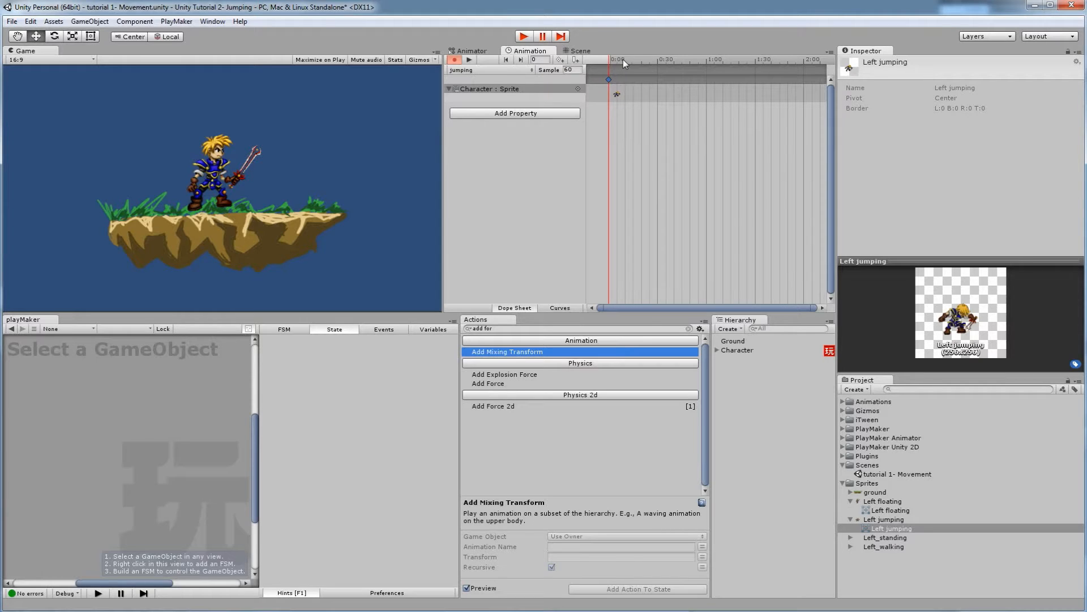
drag(619, 58, 631, 59)
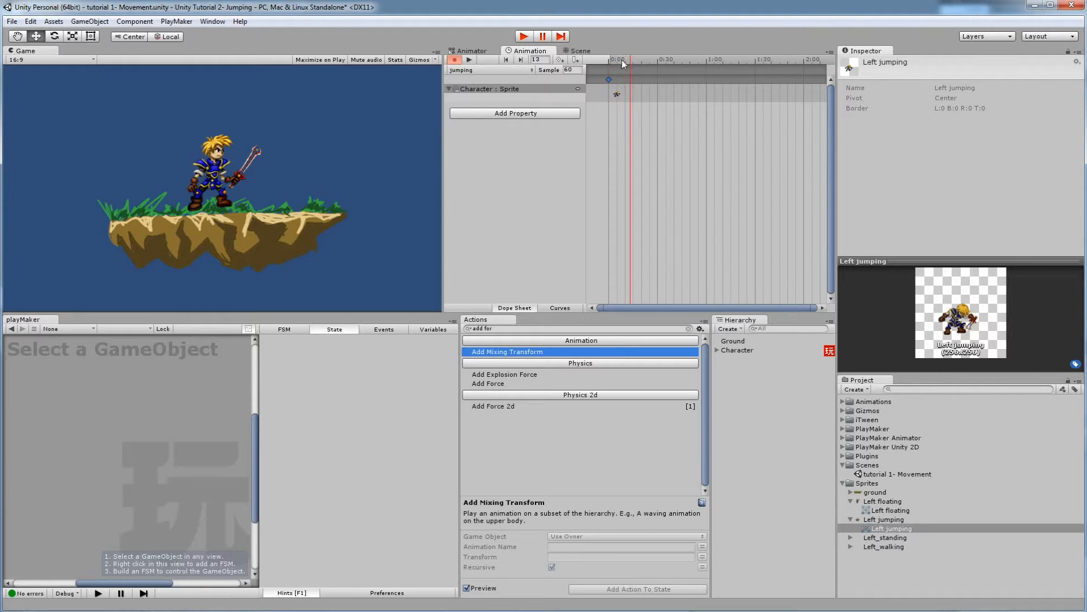
double_click(570, 69)
text(30)
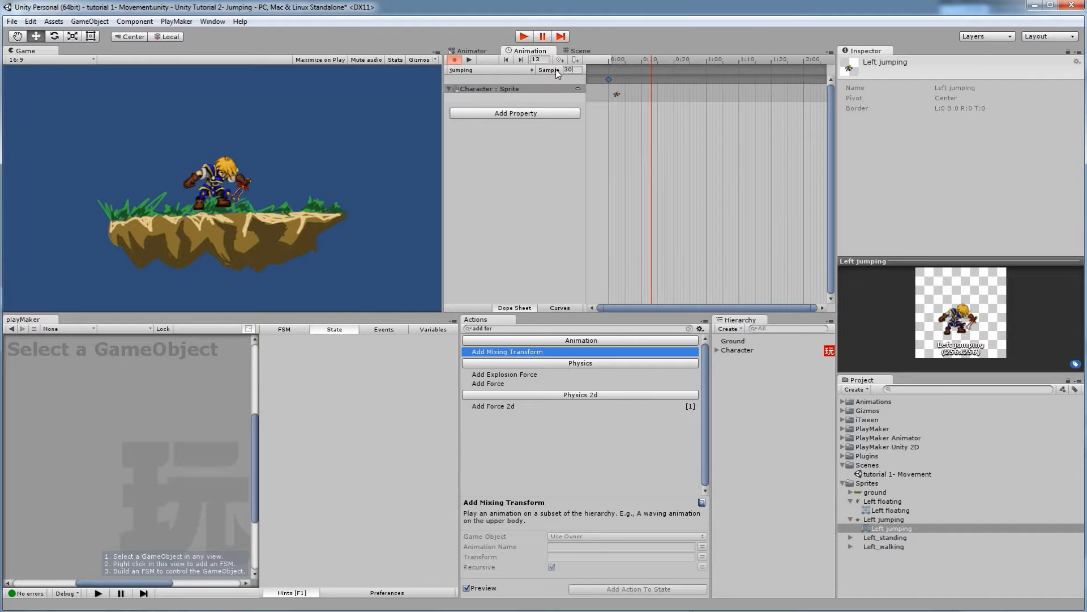
Step: Add a second sprite keyframe at frame 4 of the jumping clip, return to frame 0 and stop recording
drag(621, 59, 623, 57)
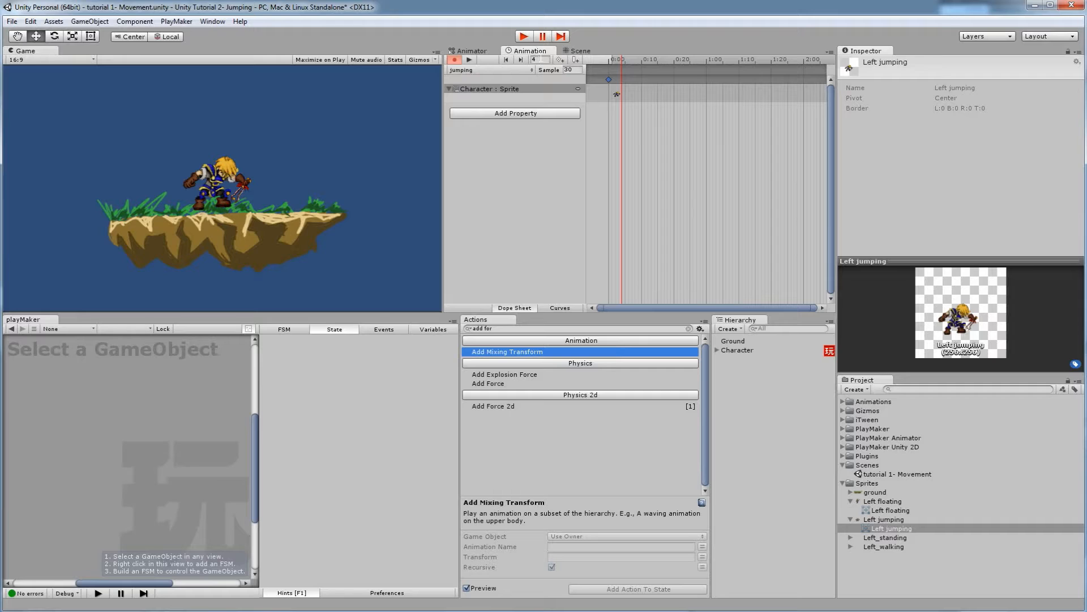
drag(620, 61, 624, 61)
click(562, 60)
drag(620, 63, 611, 69)
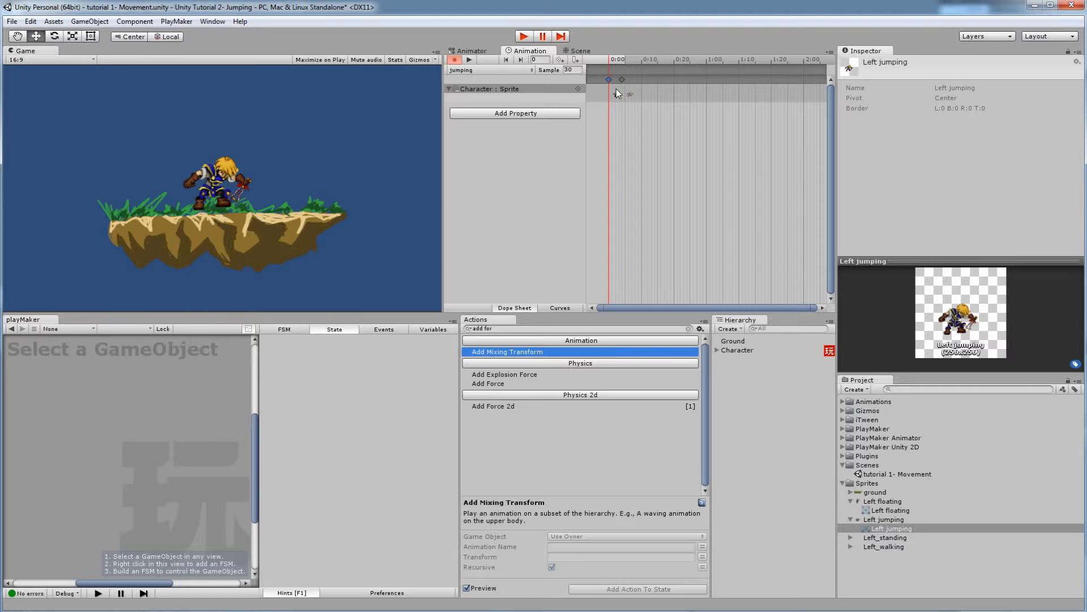
click(454, 60)
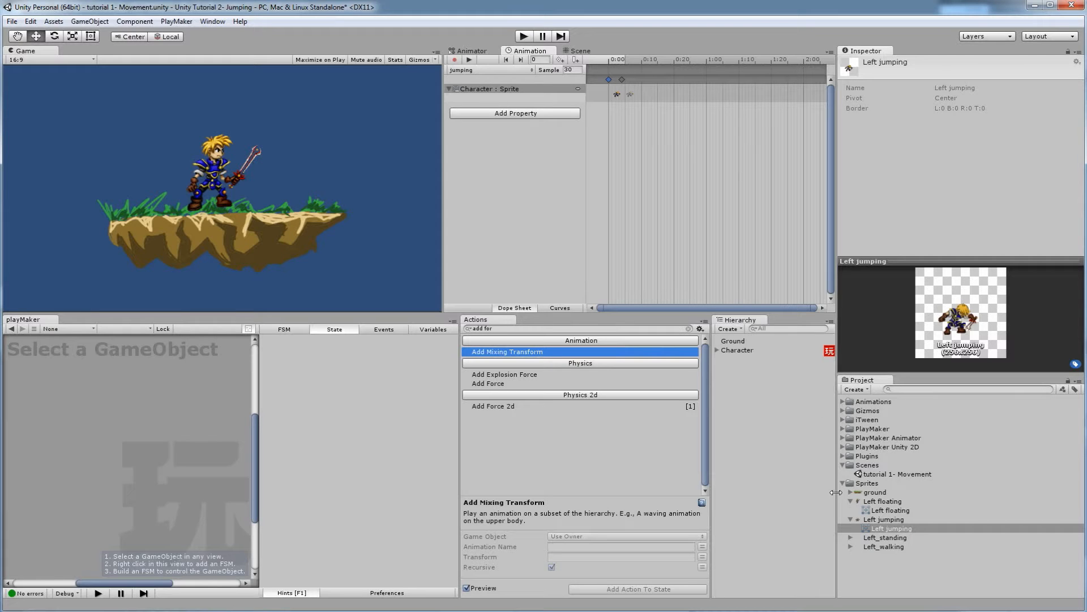
Step: Collapse the Left jumping and Left floating sprites and the Sprites and Scenes folders in the project
click(850, 519)
click(851, 501)
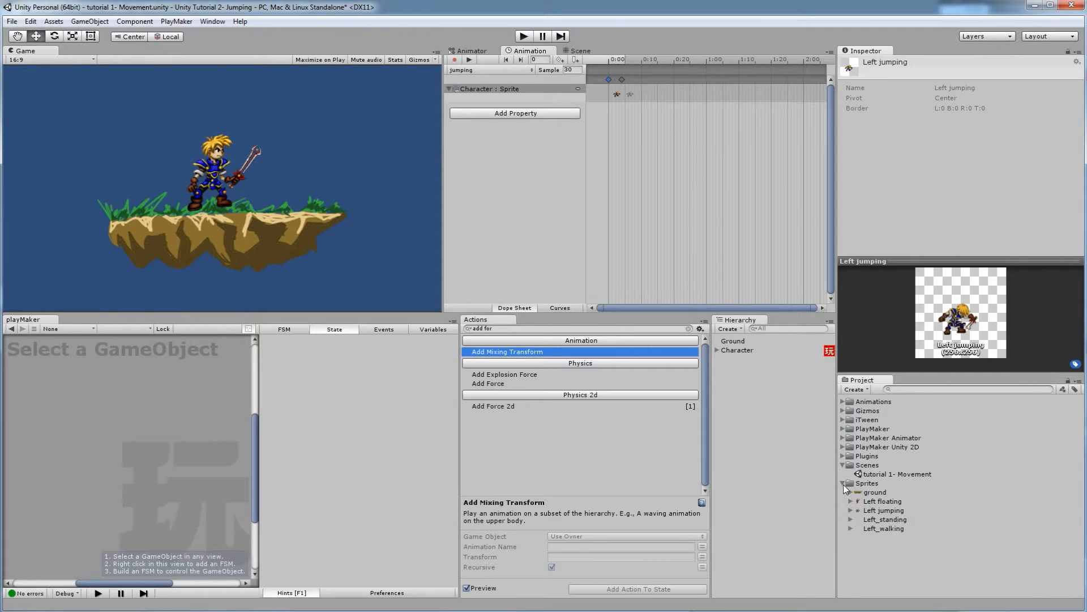
click(843, 483)
click(842, 464)
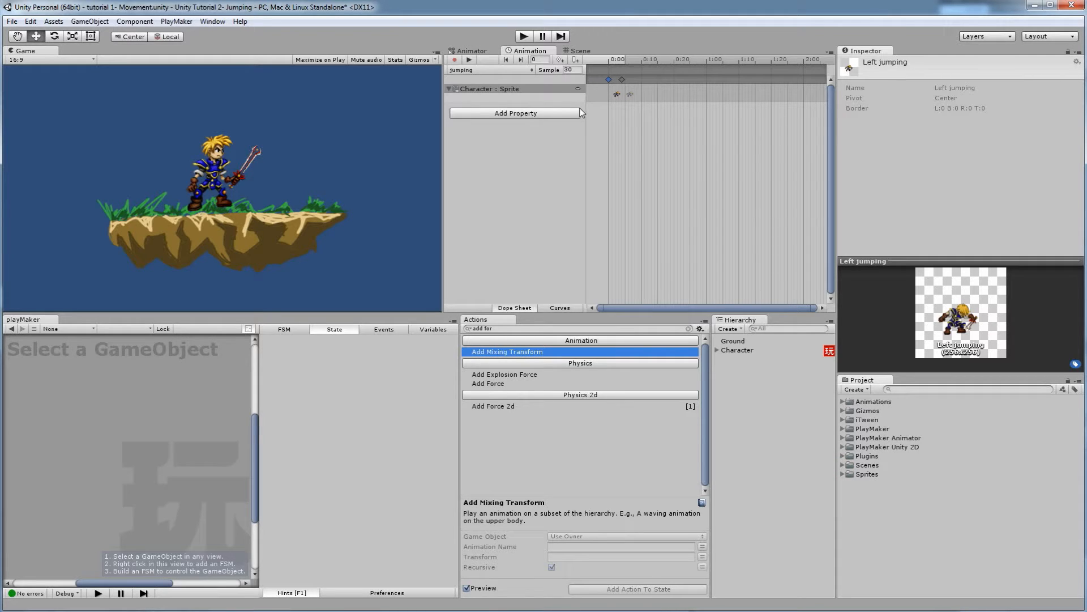
Step: Move the floating state to the right of the Idle state in the Character's animator graph
click(474, 51)
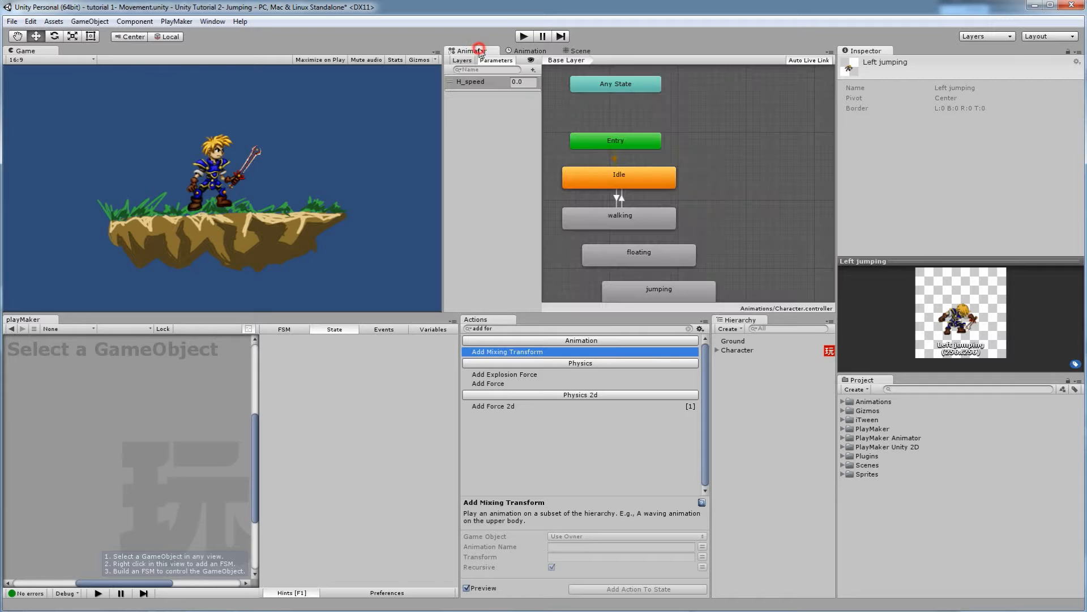
middle_drag(700, 233, 706, 202)
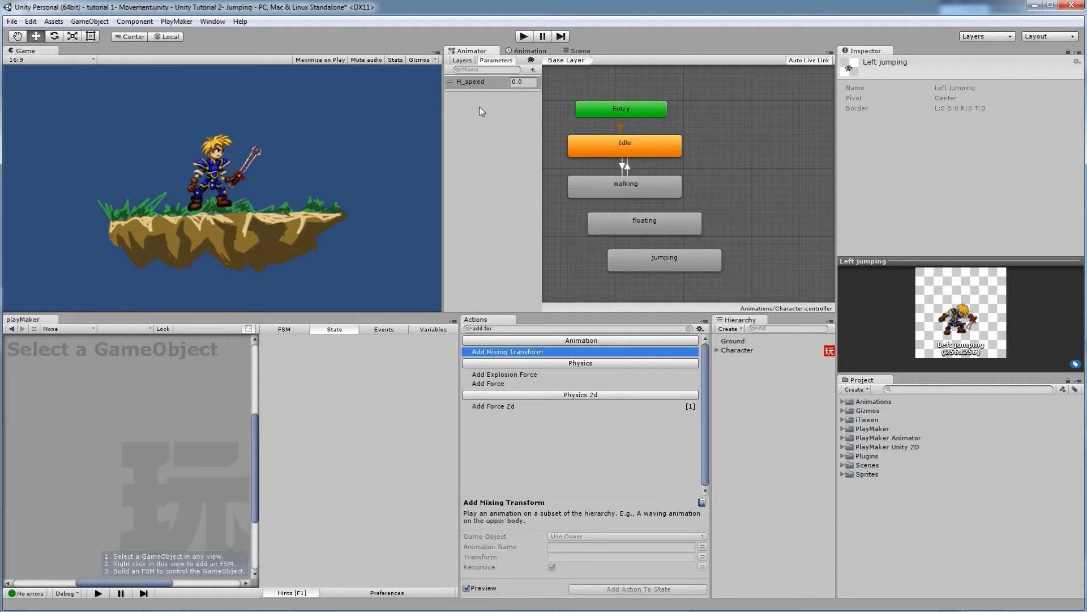
drag(660, 222, 774, 148)
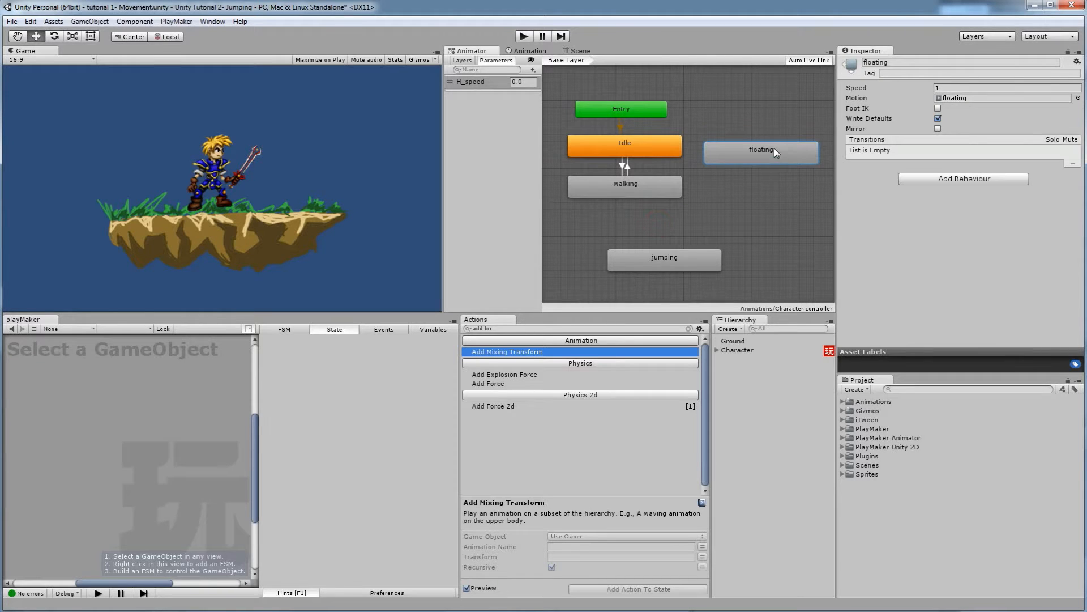
Step: Move the jumping state above the floating state in the Character's animator graph
drag(698, 264, 789, 97)
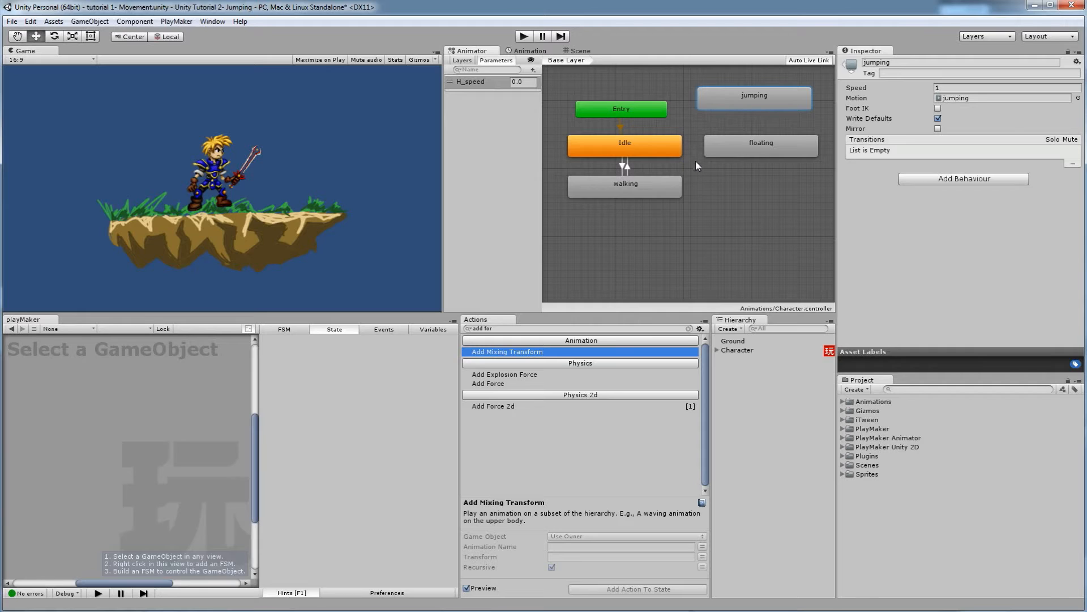
middle_drag(670, 159, 670, 185)
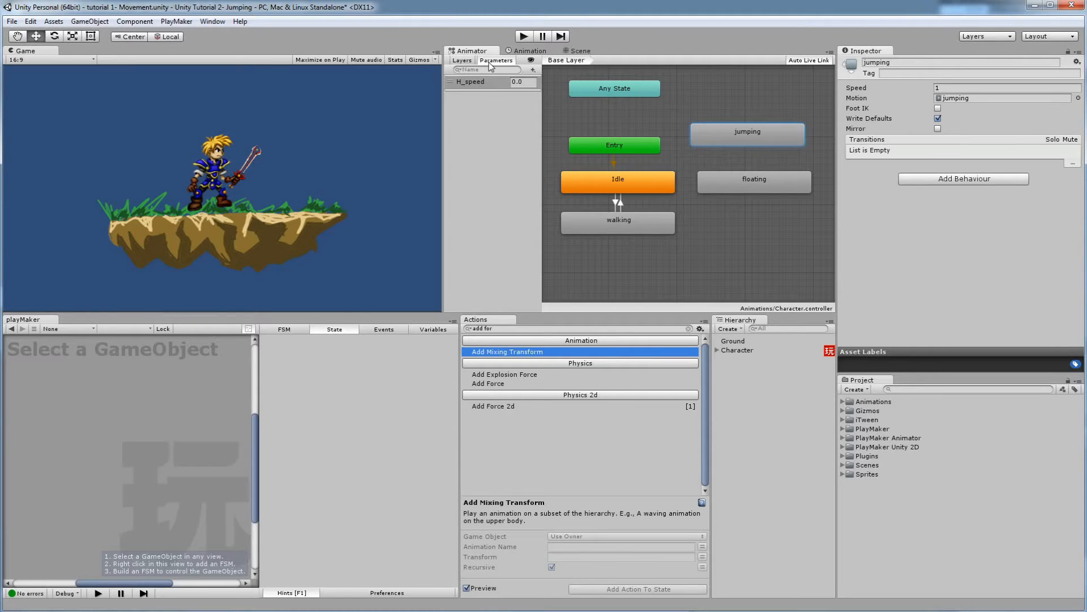
Step: Add a Trigger parameter named jump_button to the Character's animator controller
click(533, 69)
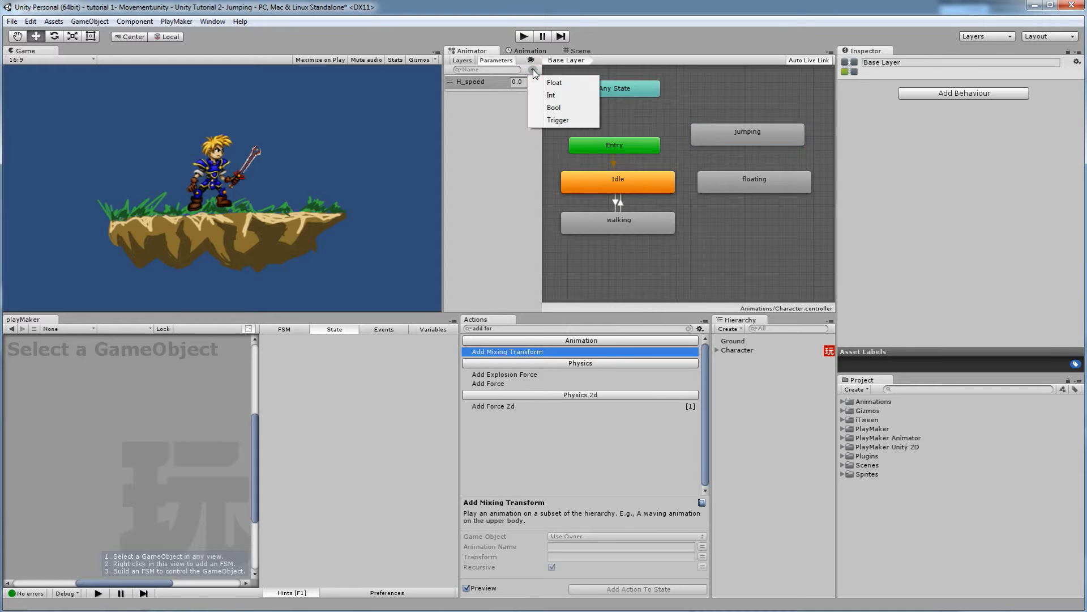
click(556, 120)
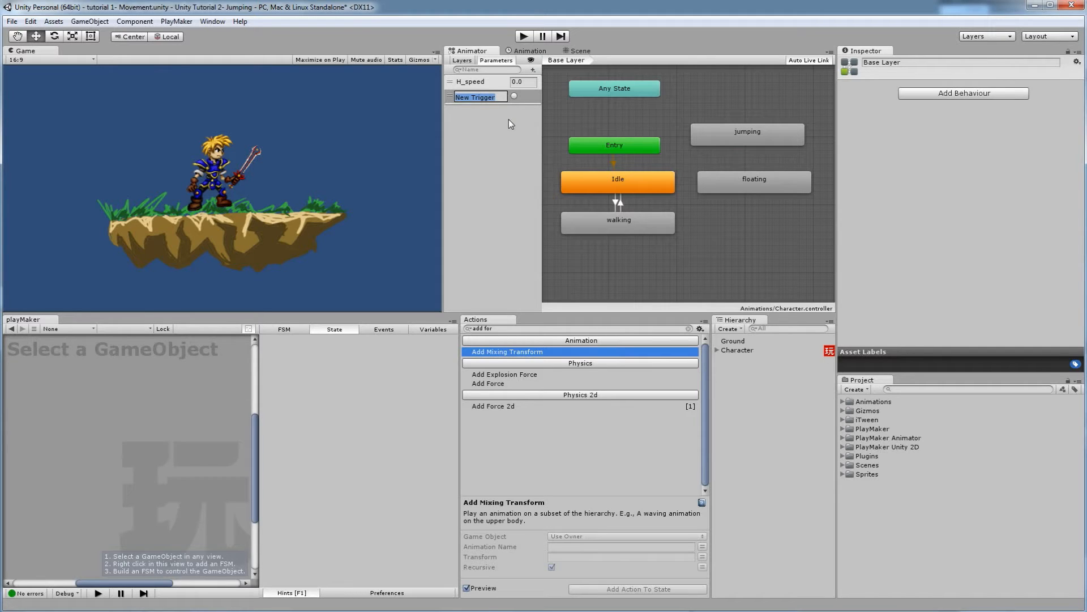
text(jump_button)
key(Return)
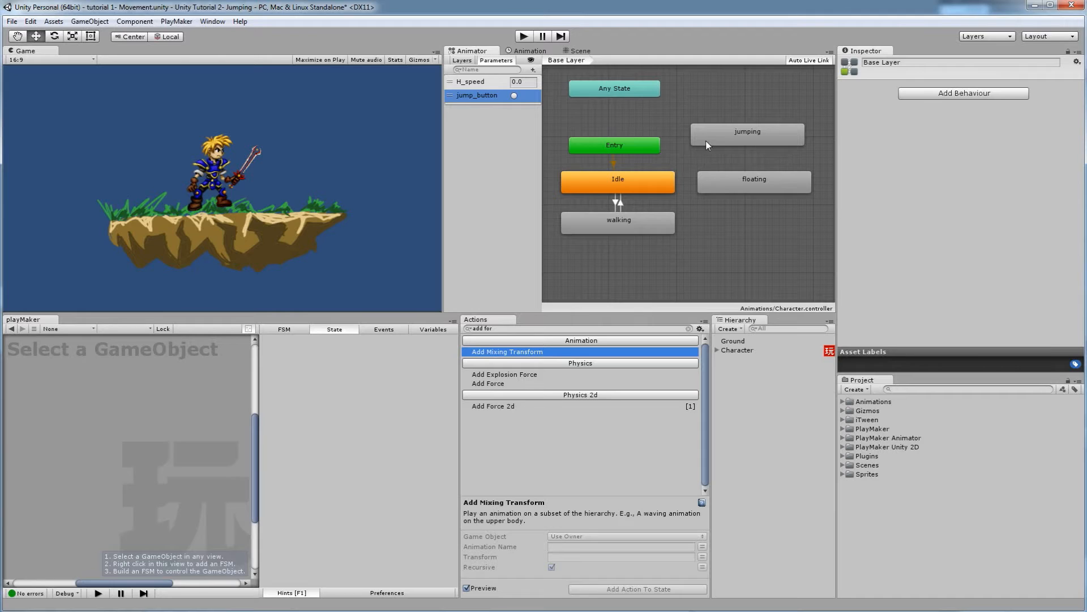
Step: Create a transition from Any State to the floating state and move the jumping state slightly higher, clear of it
right_click(645, 90)
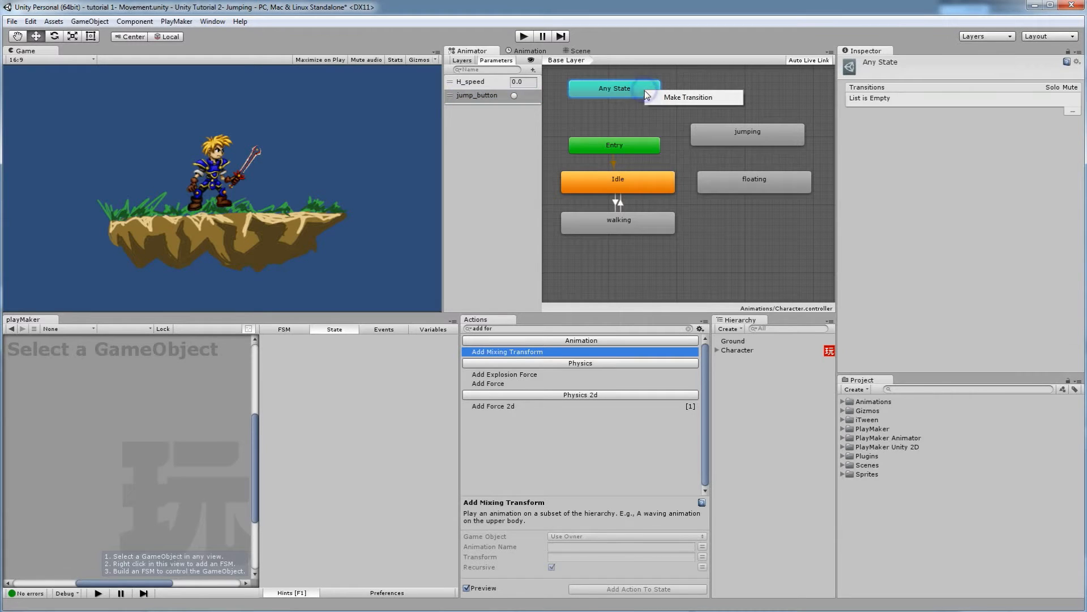
click(689, 99)
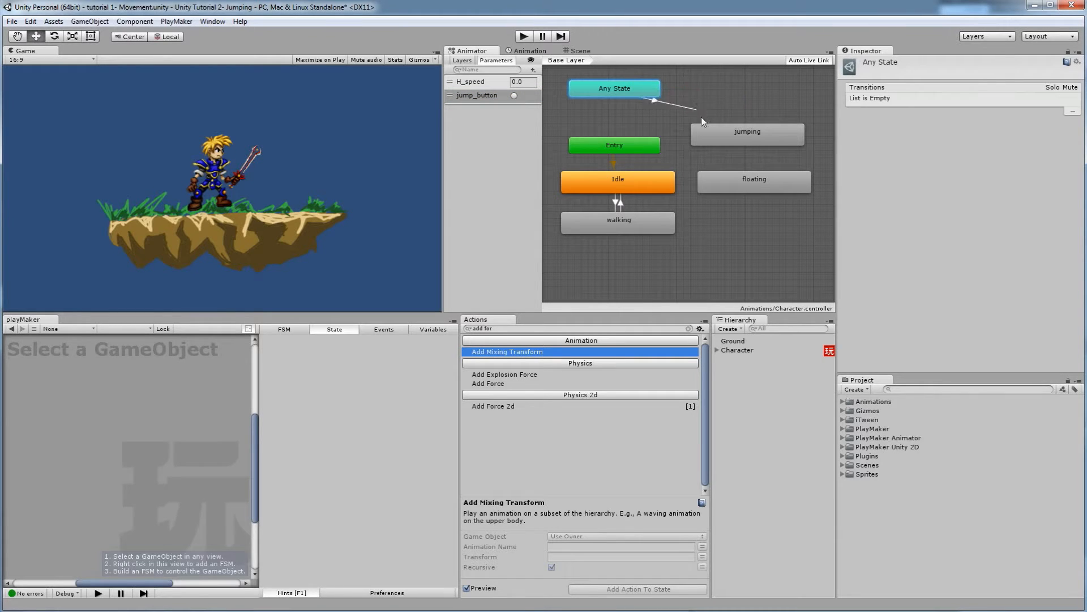
click(714, 140)
click(727, 185)
drag(750, 130, 756, 111)
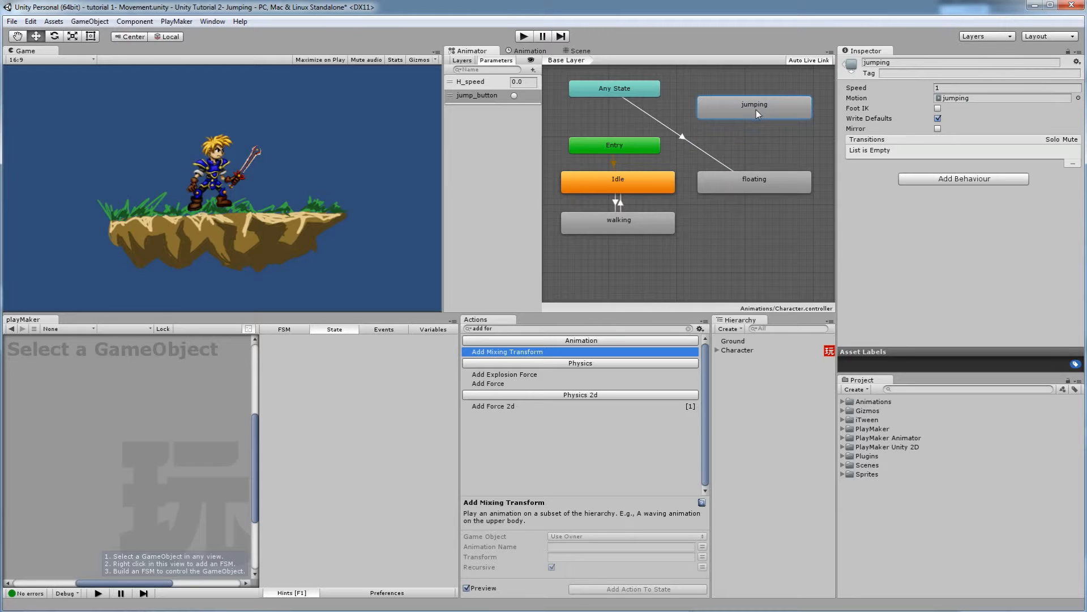
click(628, 92)
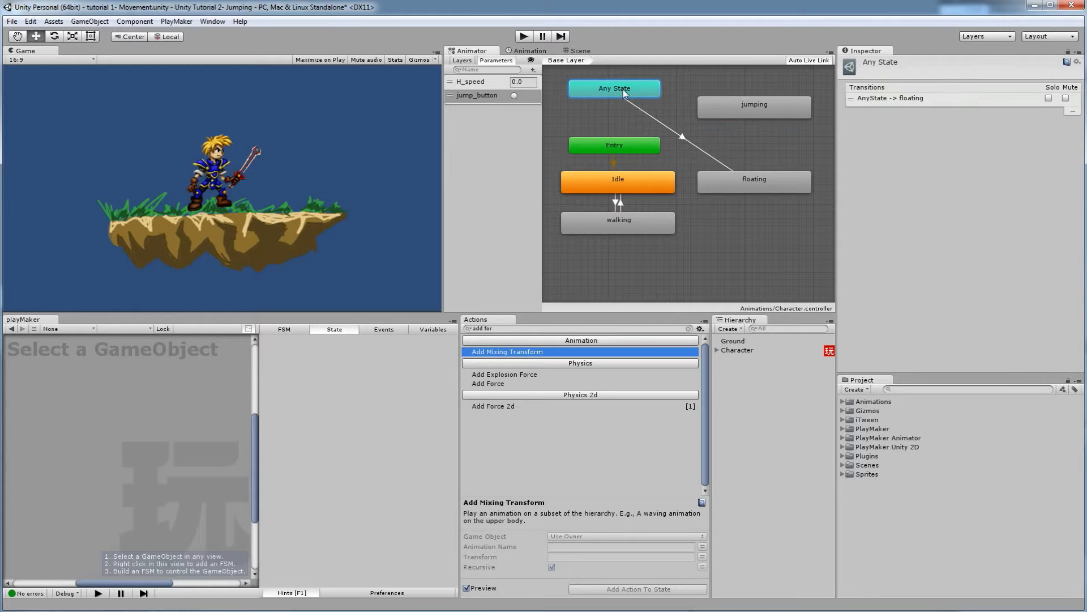
right_click(625, 92)
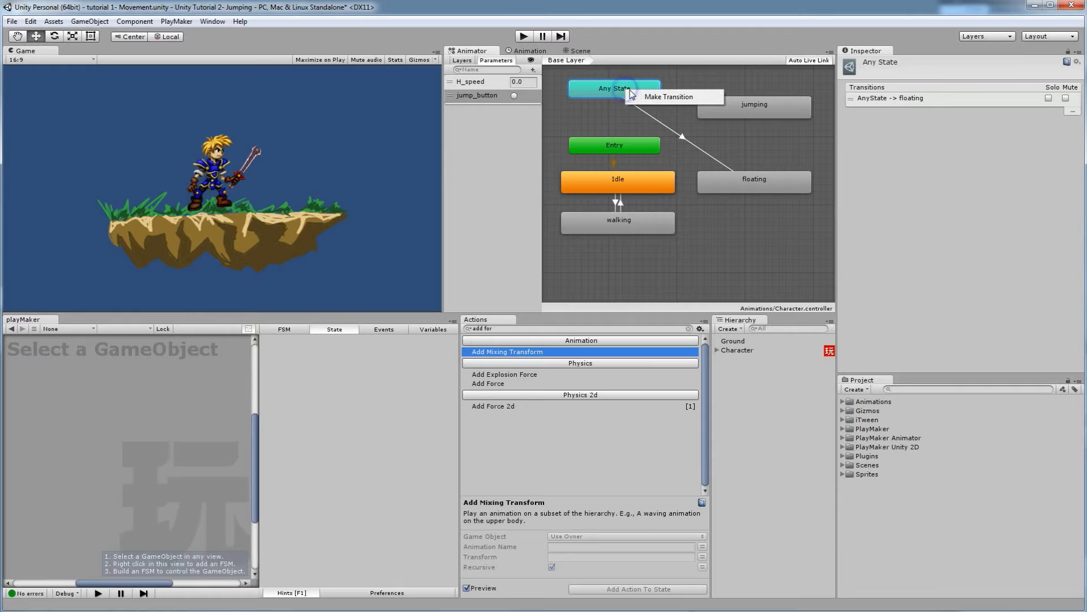
click(732, 177)
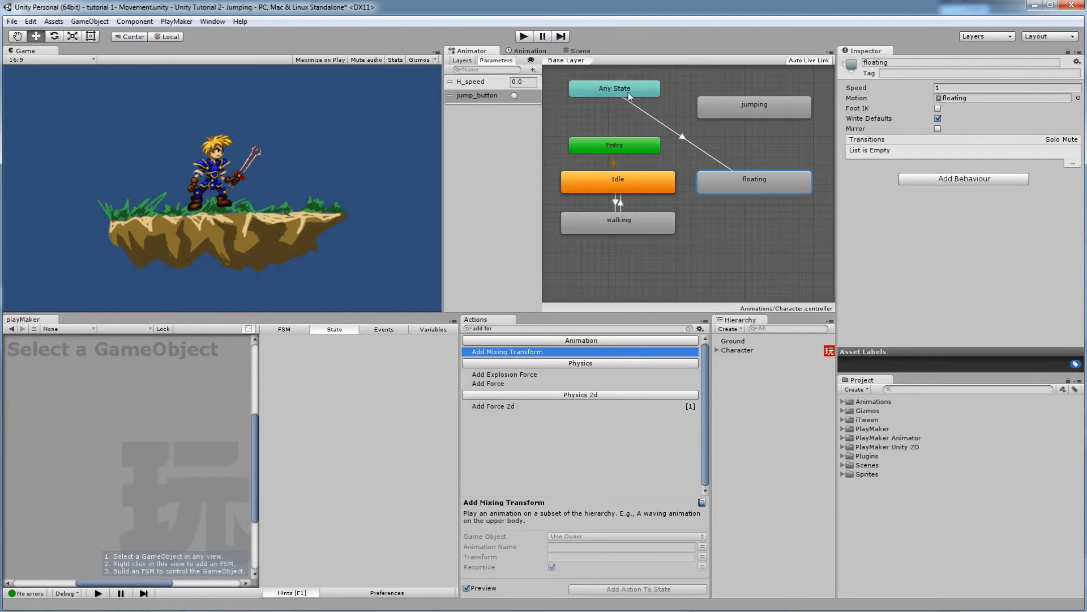
Step: Add a jump_button condition to the transition from Any State to floating
click(682, 138)
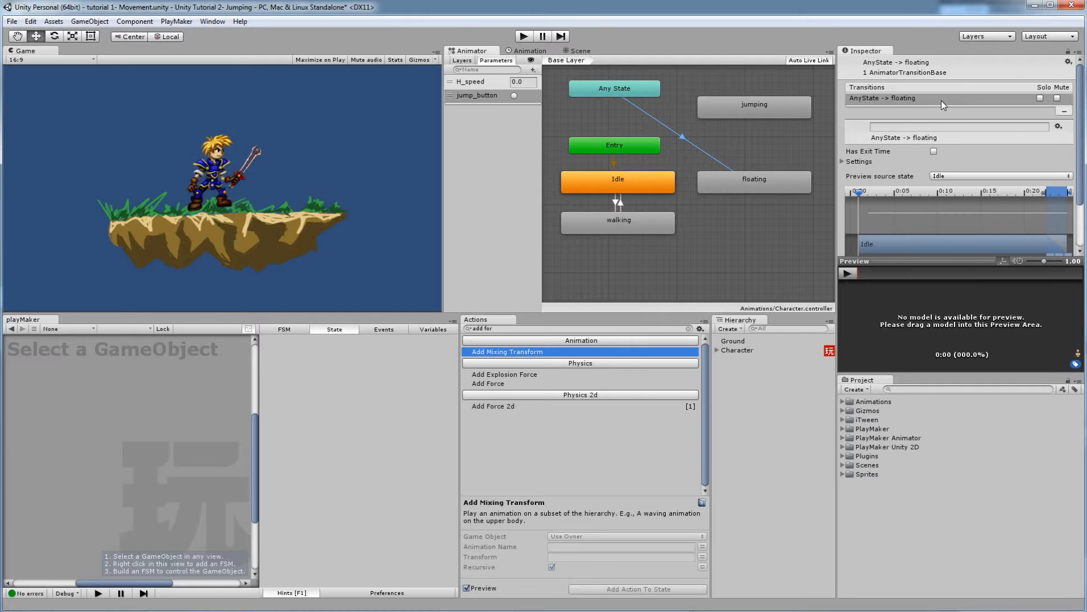
drag(1082, 123, 1081, 173)
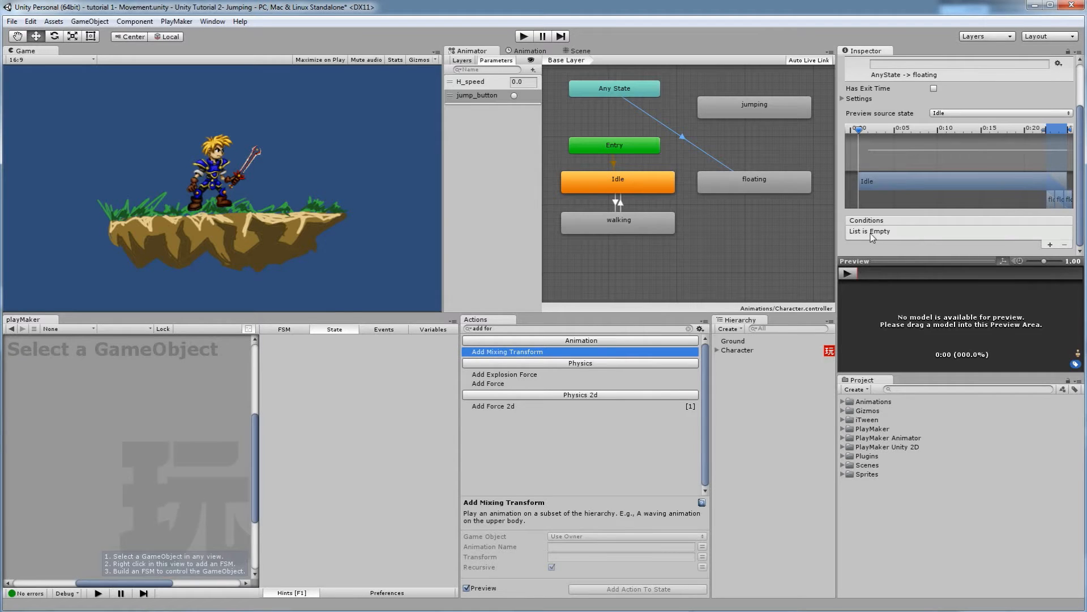
click(1050, 246)
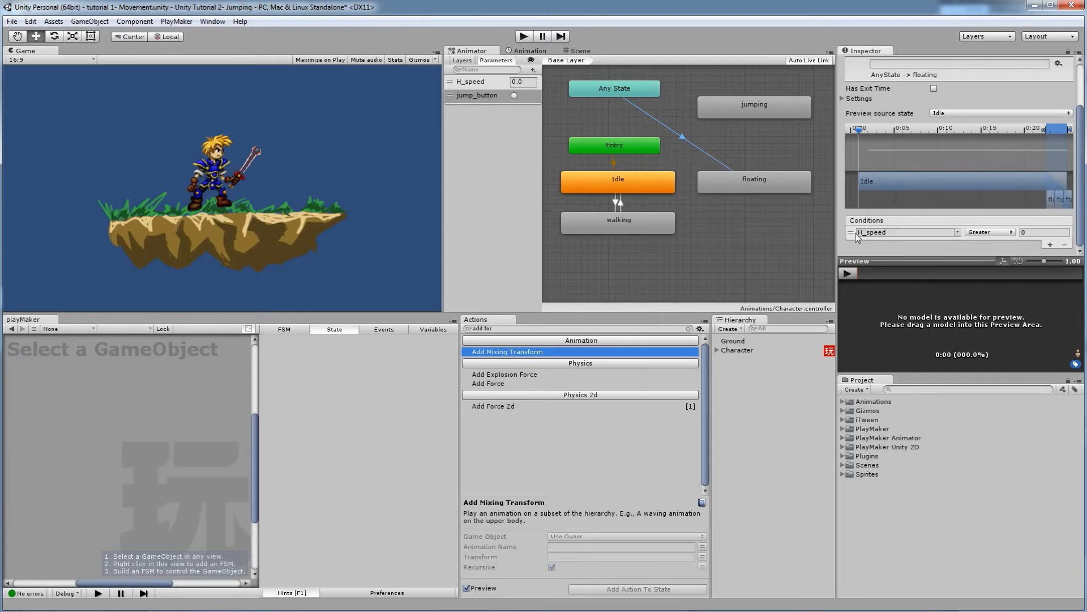
click(954, 234)
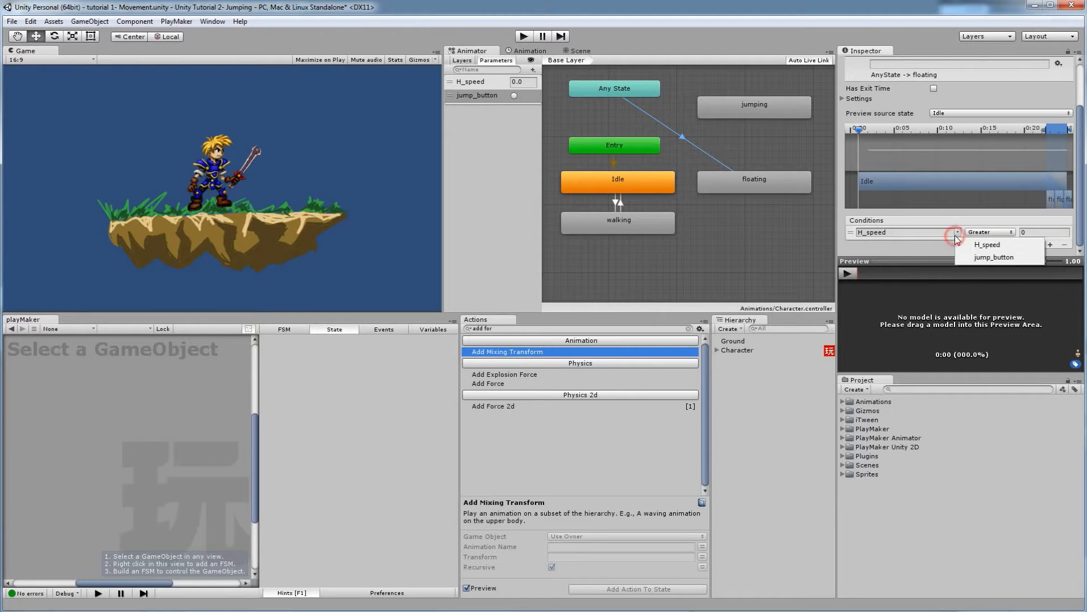
click(974, 258)
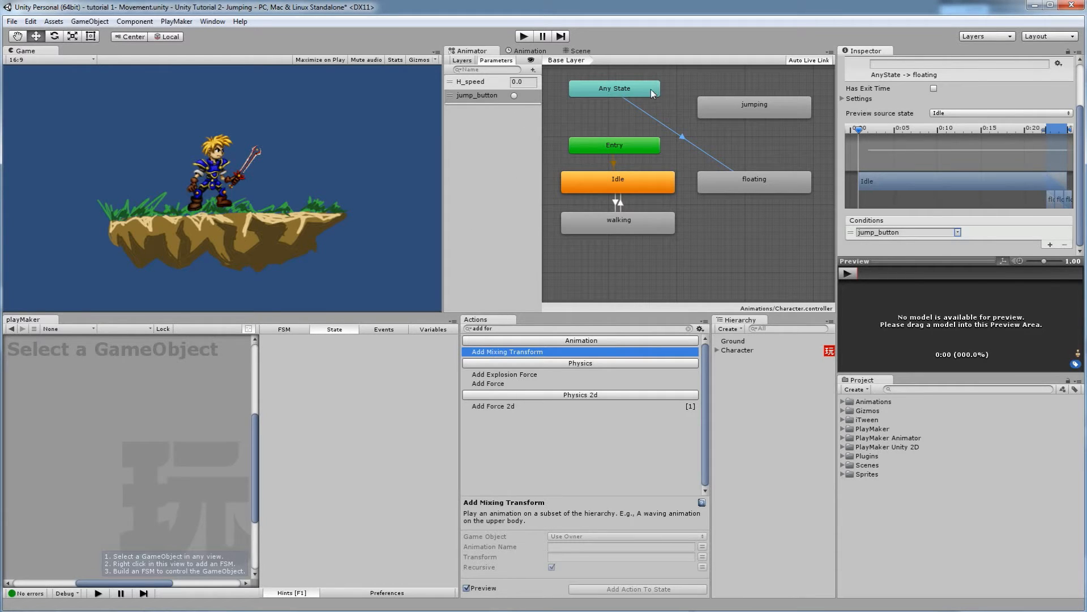
Step: Create a transition from the floating state to the Idle state and select it to show its conditions
right_click(738, 185)
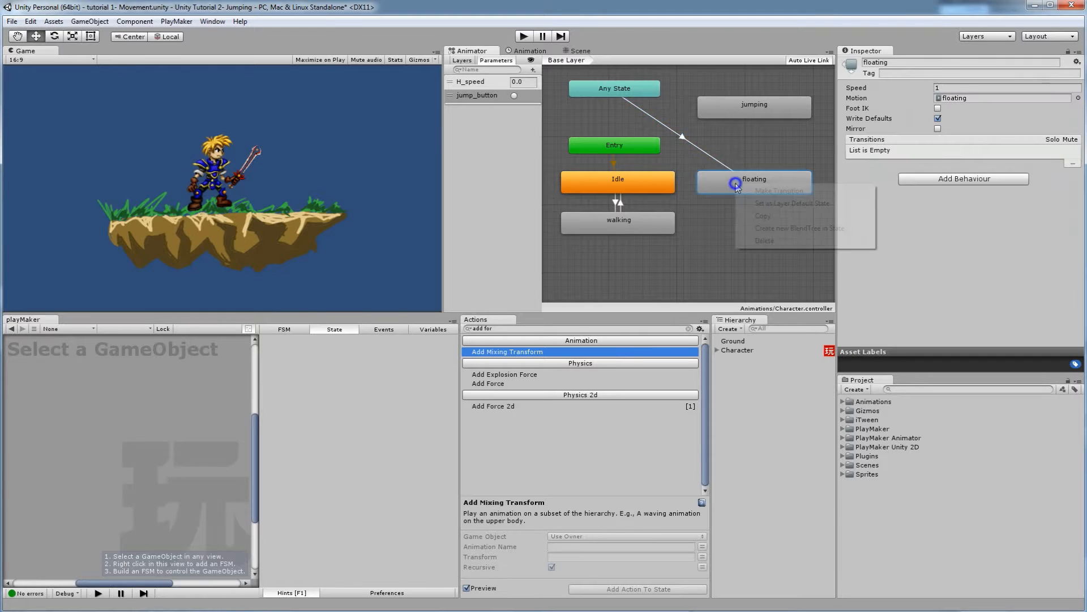
click(770, 192)
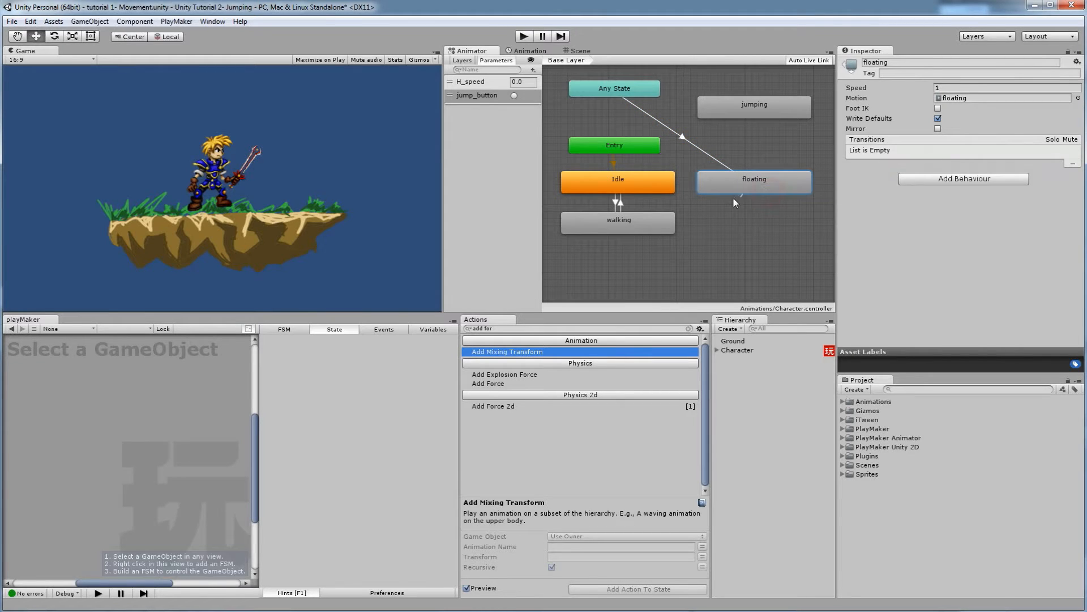
click(663, 183)
click(686, 179)
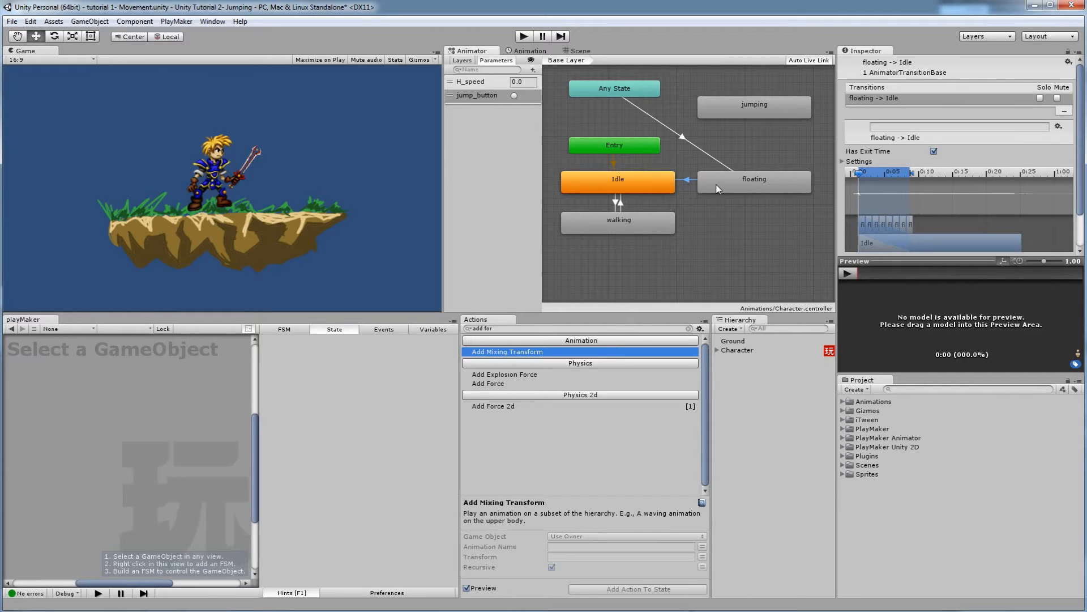
drag(1078, 132, 1082, 173)
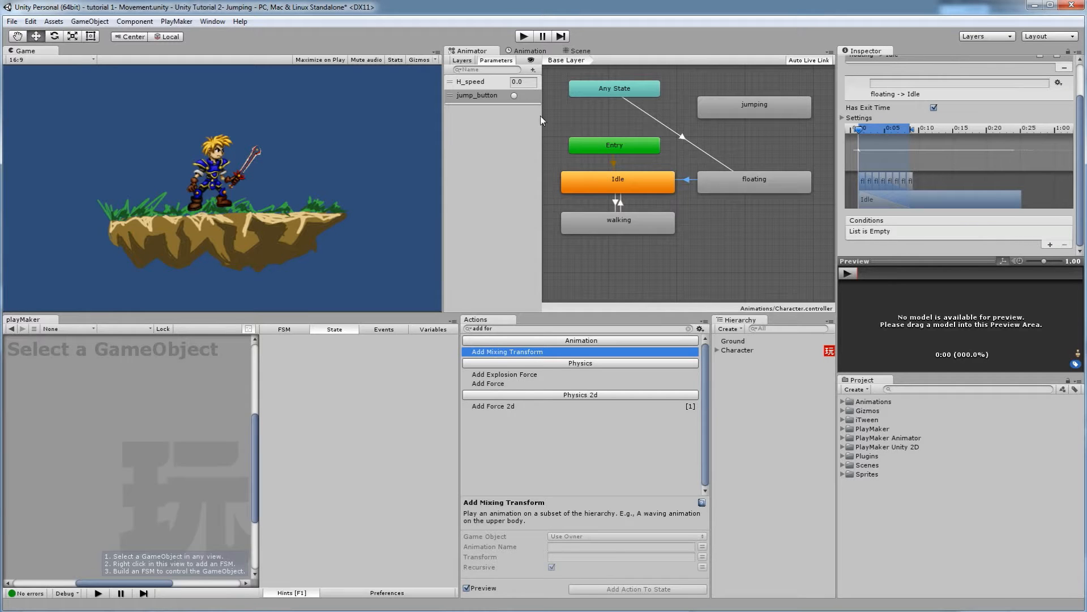
Step: Add a Bool parameter named grounded to the Character's animator controller
click(532, 70)
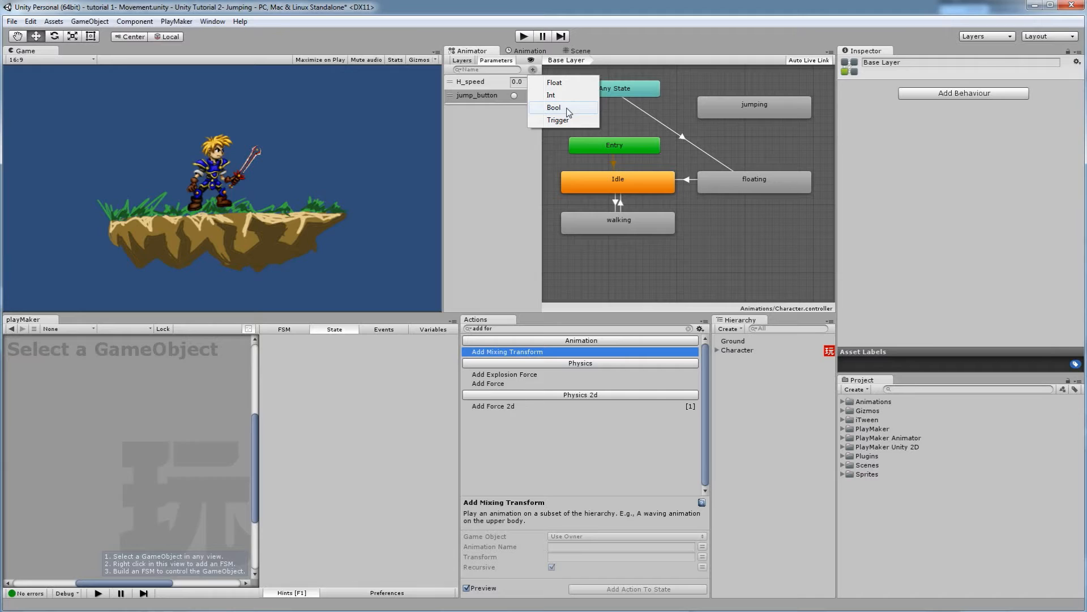
click(557, 108)
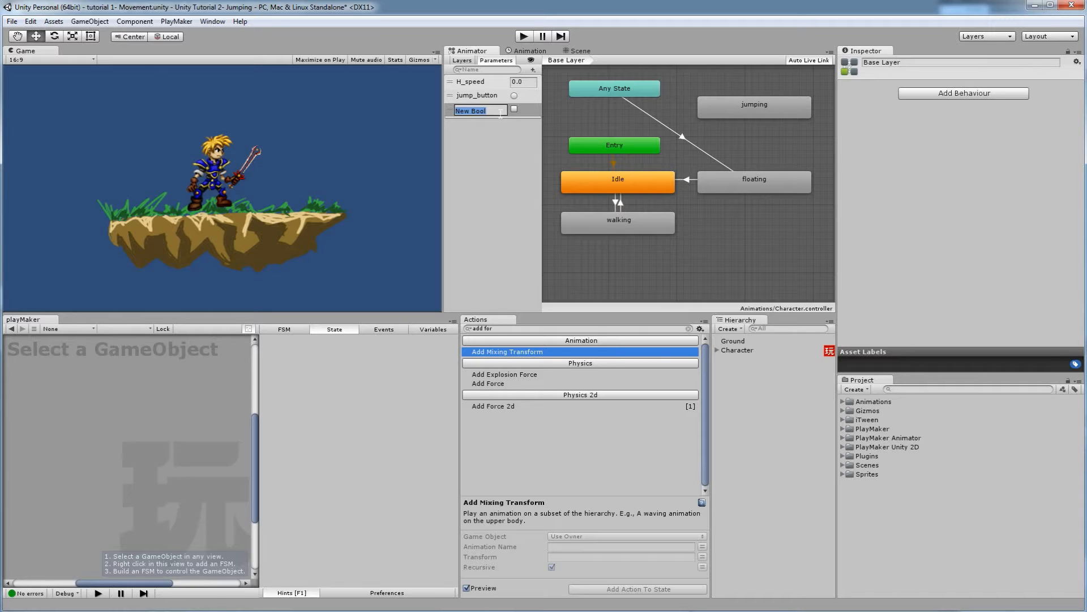
text(grounded)
key(Return)
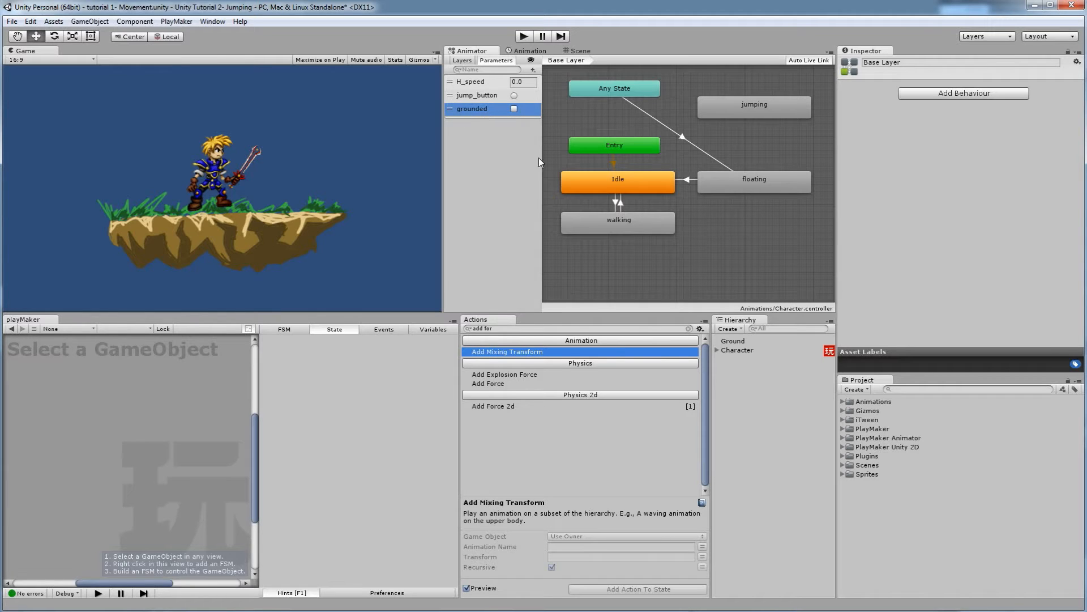
Step: Add a condition to the floating to Idle transition that requires grounded to be true
click(686, 179)
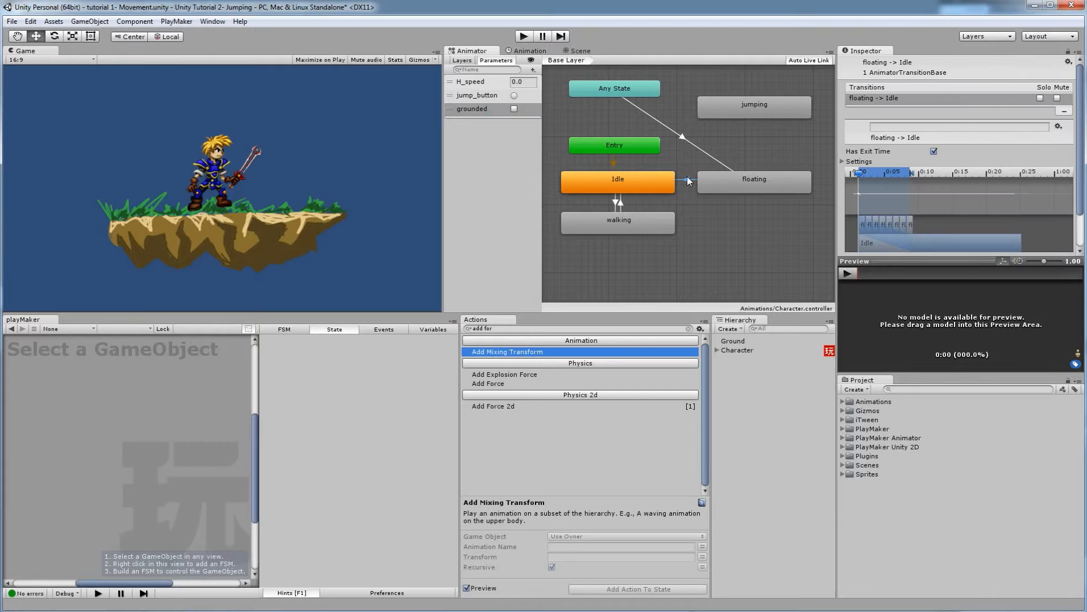
drag(1082, 111, 1082, 152)
click(1049, 243)
click(958, 233)
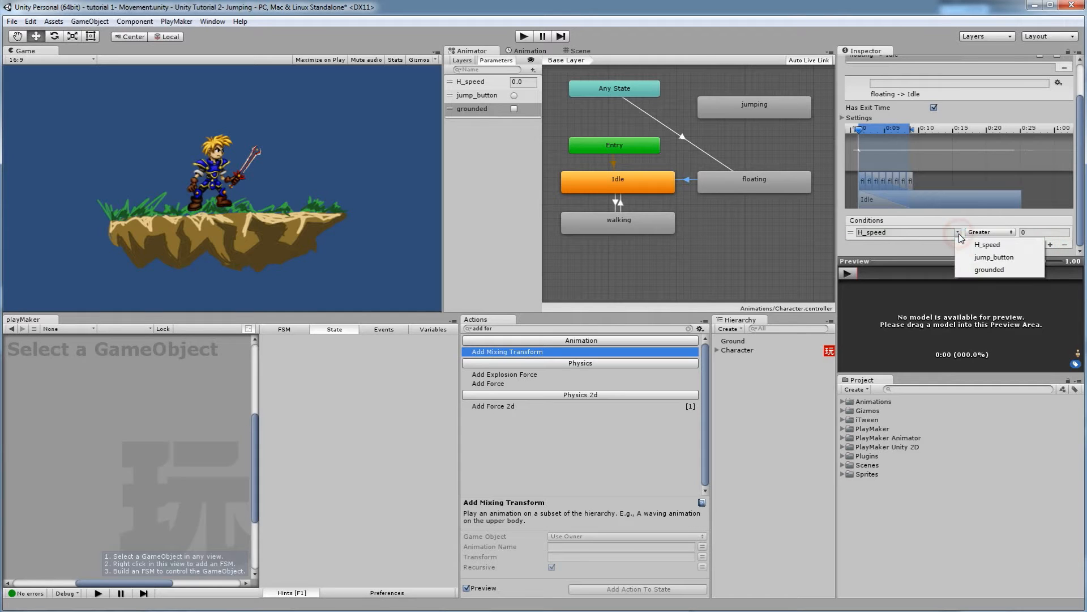
click(980, 271)
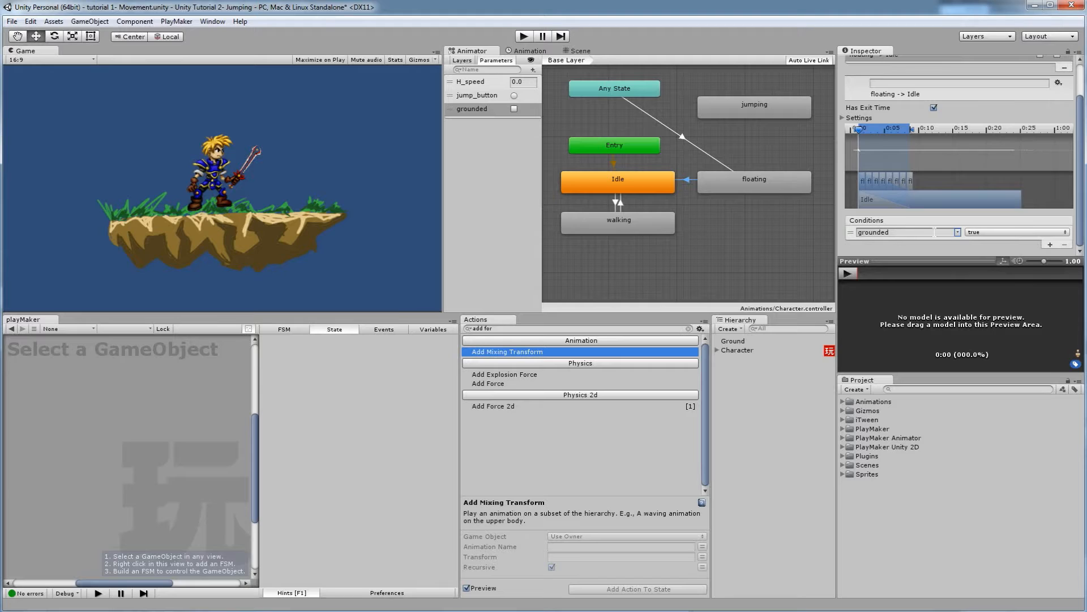
click(977, 234)
click(997, 232)
click(948, 243)
click(655, 118)
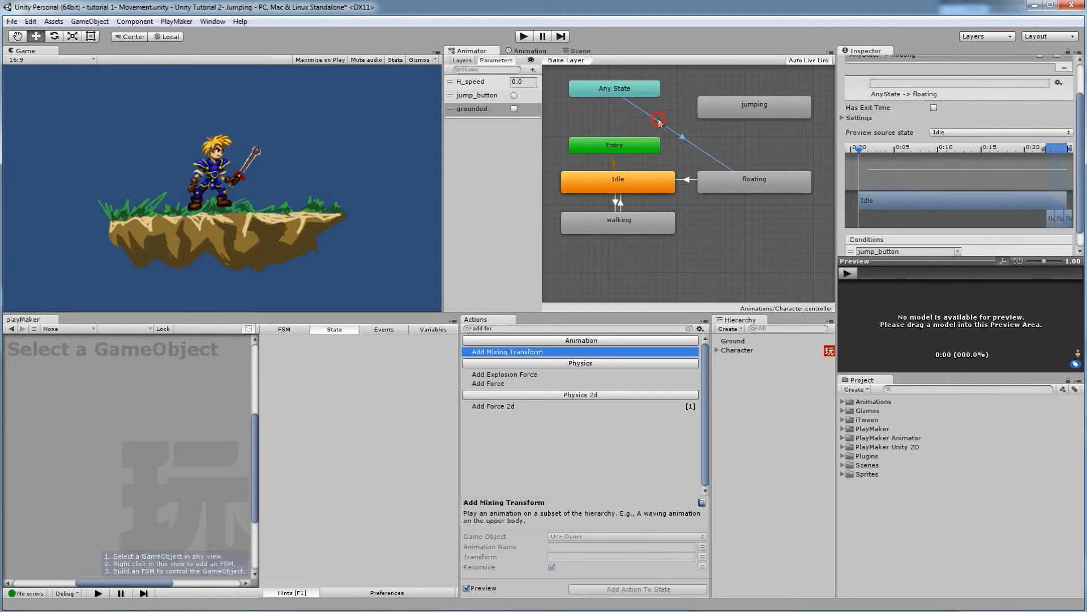
click(739, 172)
click(686, 179)
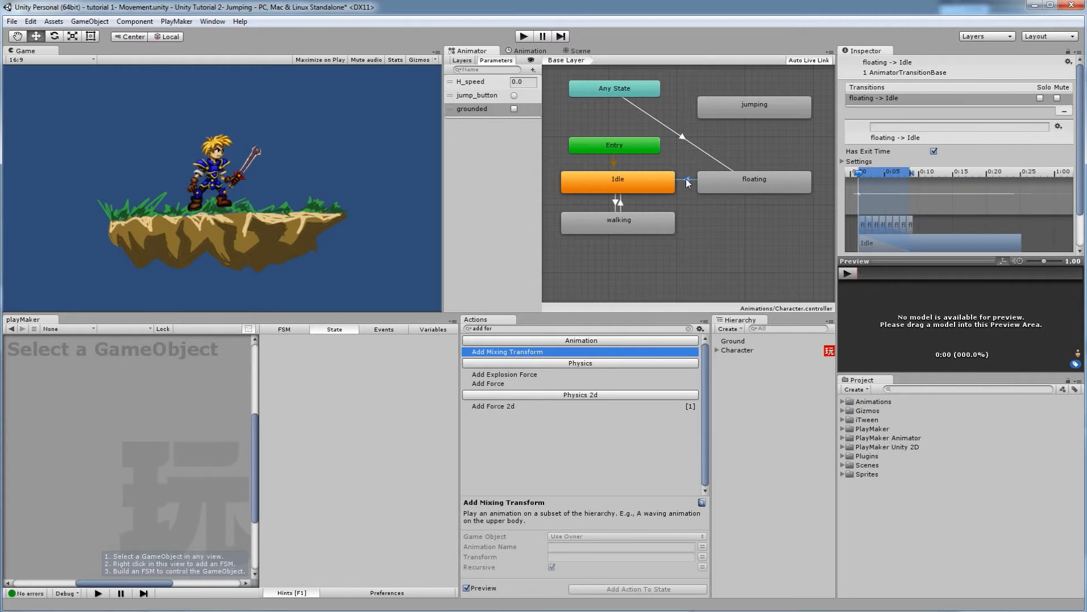
click(648, 176)
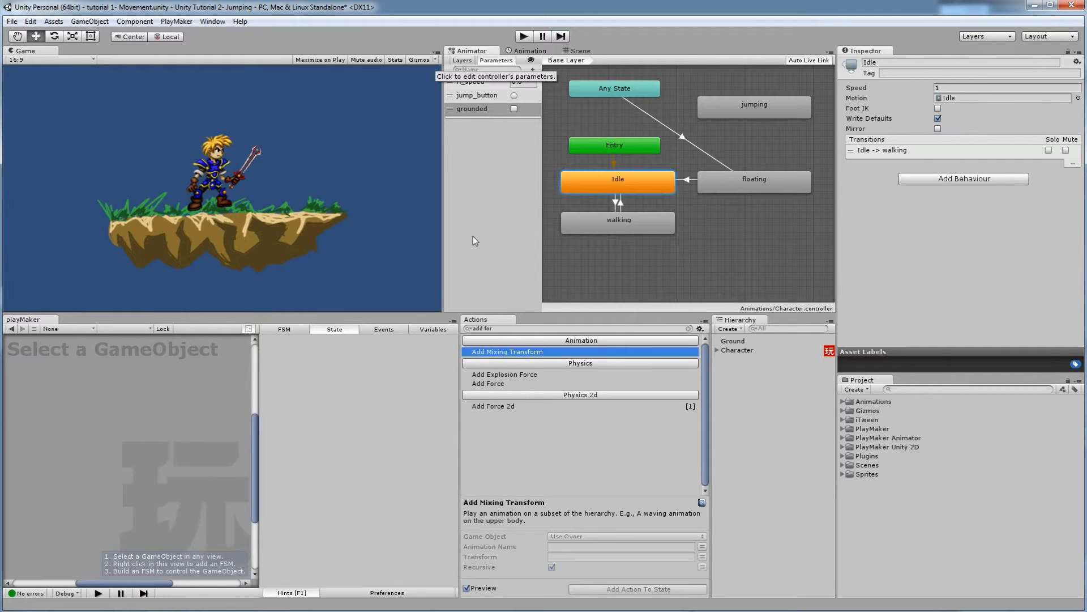
Step: Select the jumping state of the Character's jumping FSM and search the available actions for "animator"
click(734, 351)
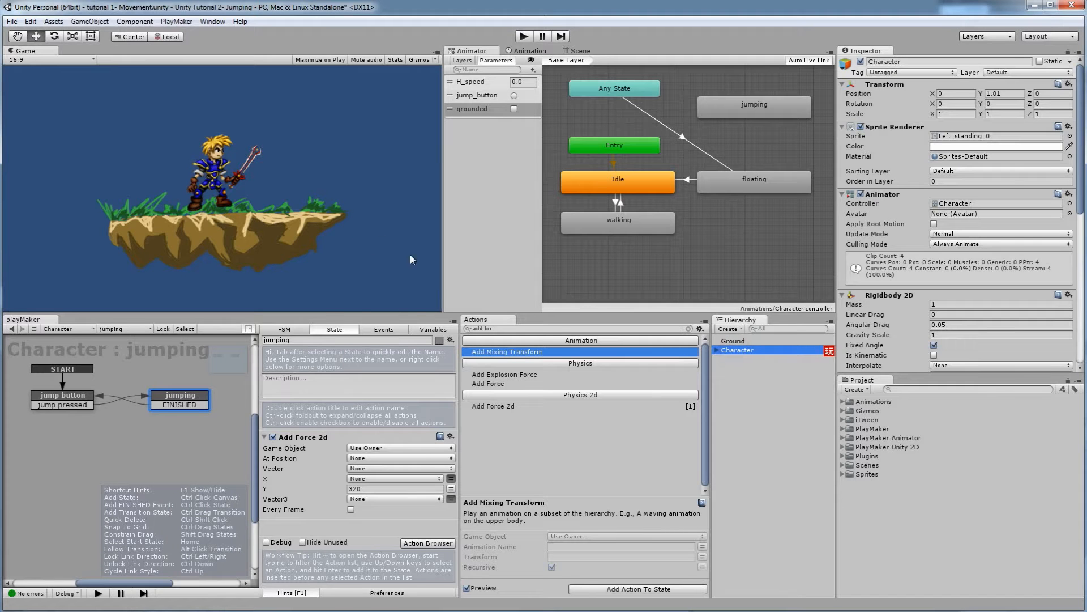
click(77, 398)
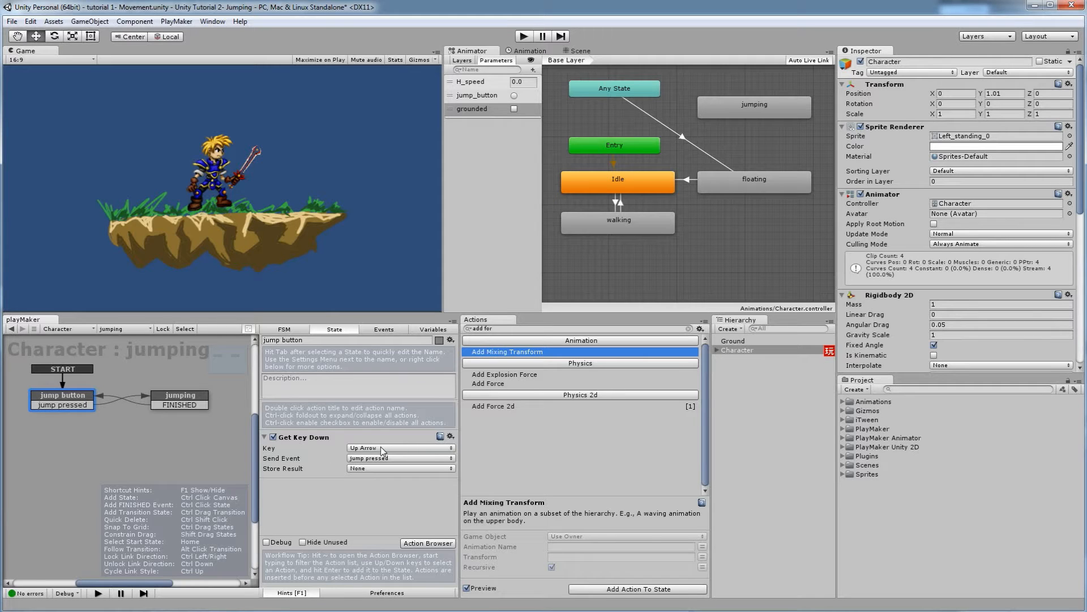
click(201, 398)
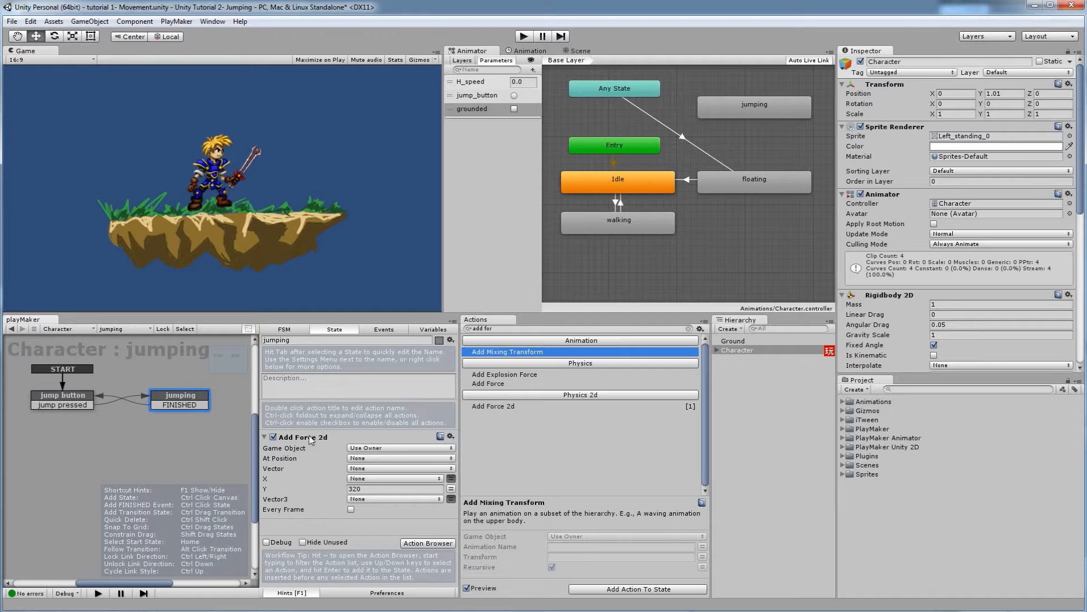
click(419, 543)
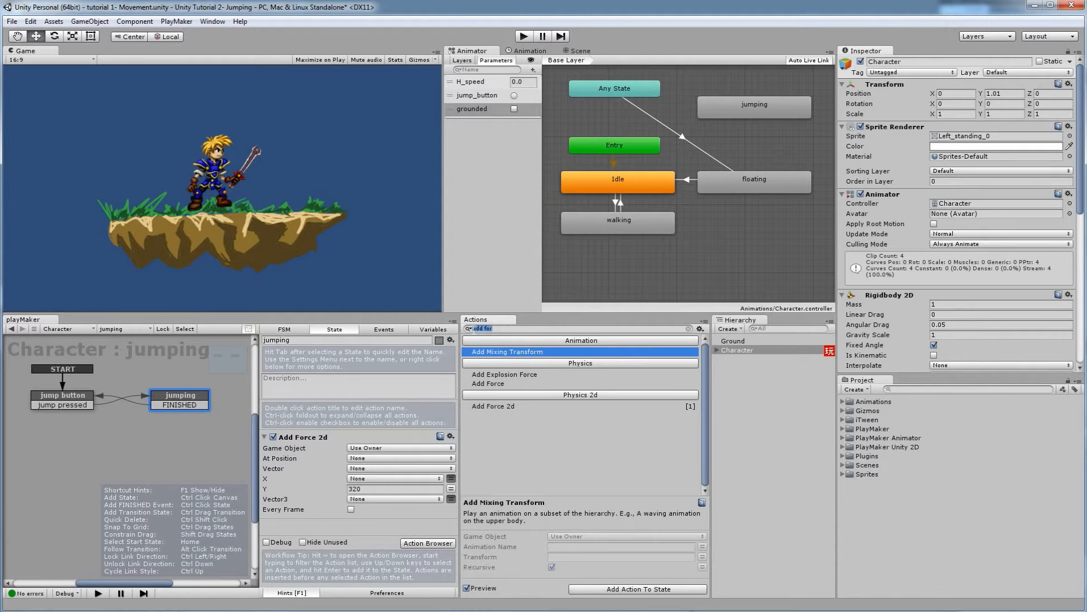
text(an)
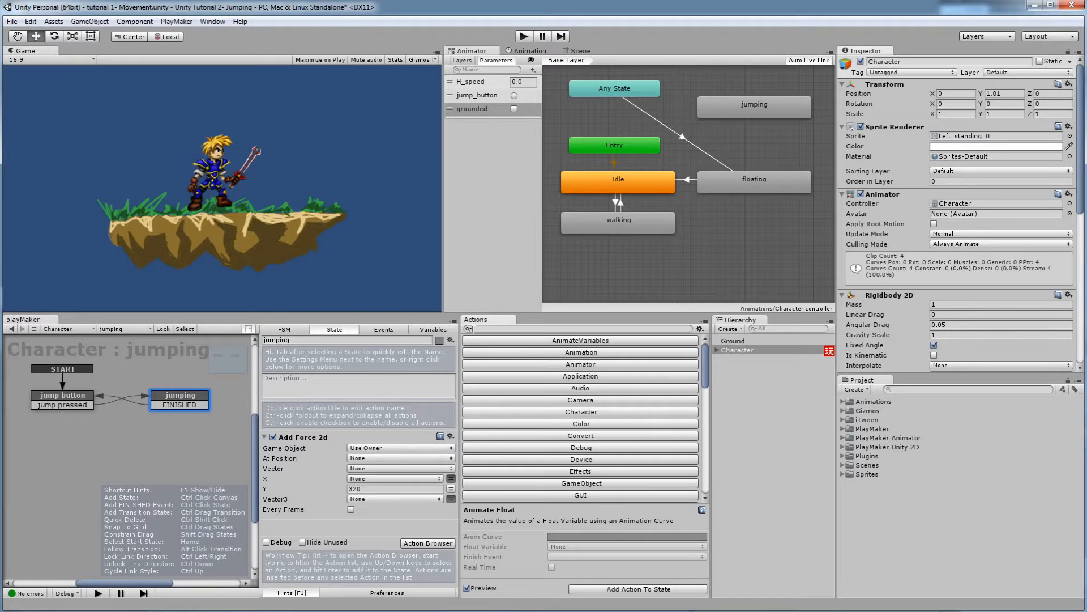
text(imator)
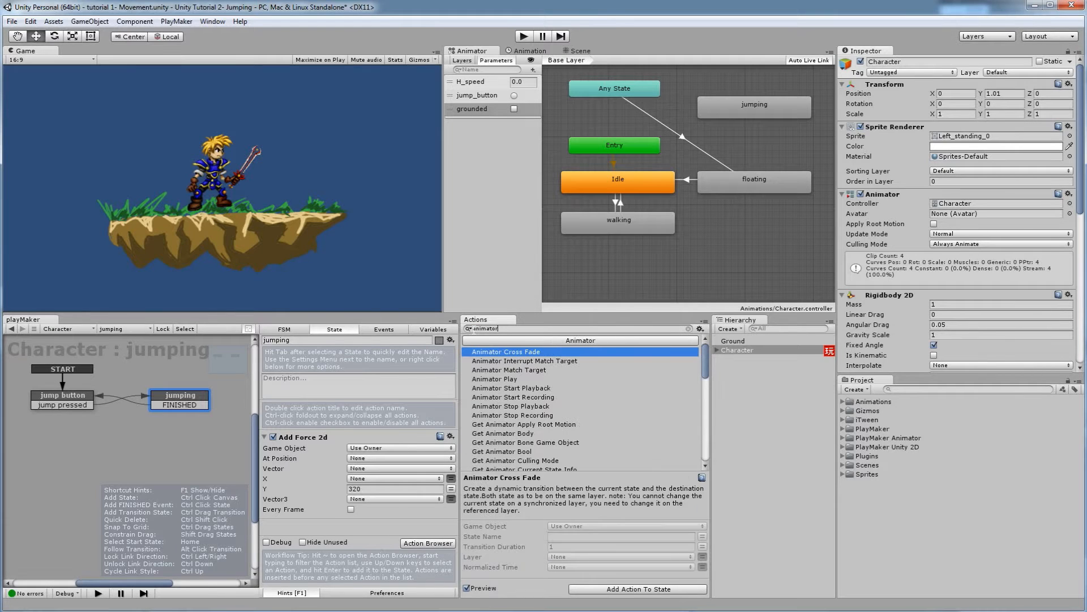
scroll(508, 433, down, 10)
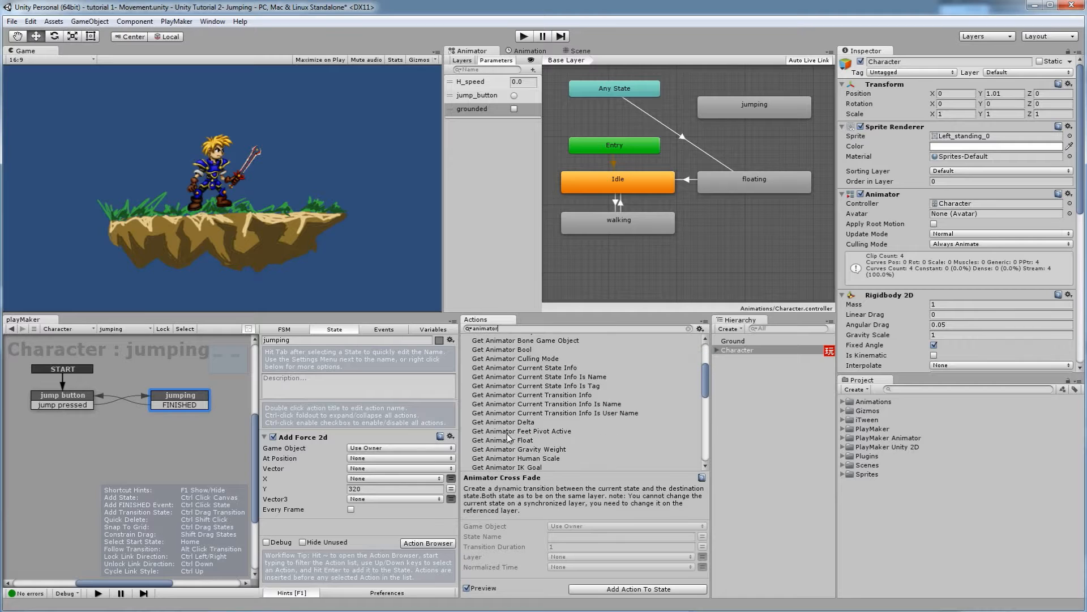
scroll(508, 433, up, 10)
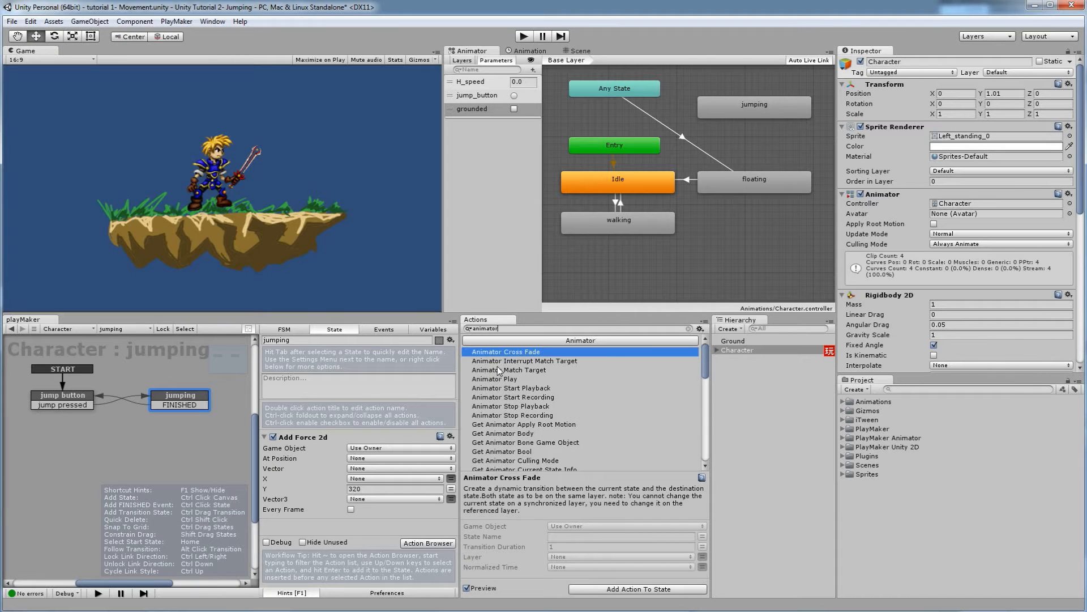
Step: Search the actions for "set ani" and add Set Animator Bool to the jumping state
click(473, 329)
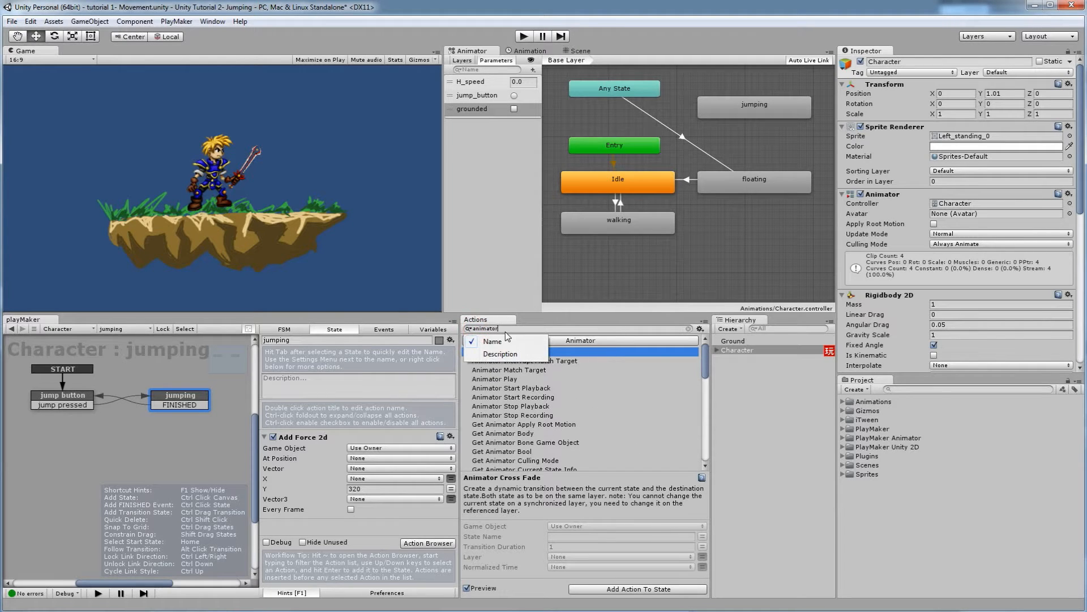
drag(506, 329, 472, 329)
text(set ani)
click(509, 419)
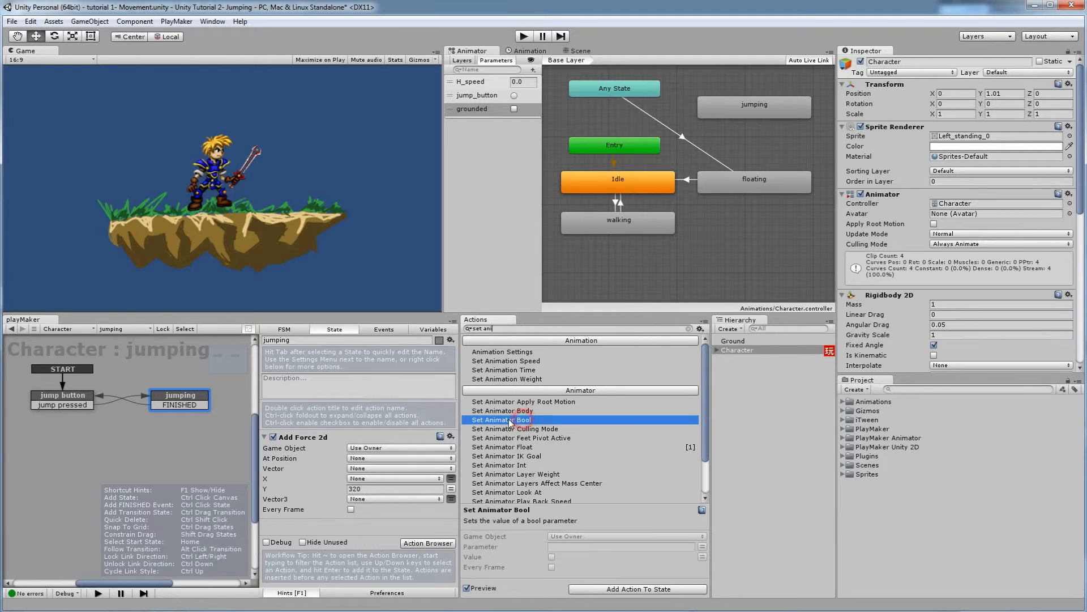
click(505, 420)
double_click(505, 420)
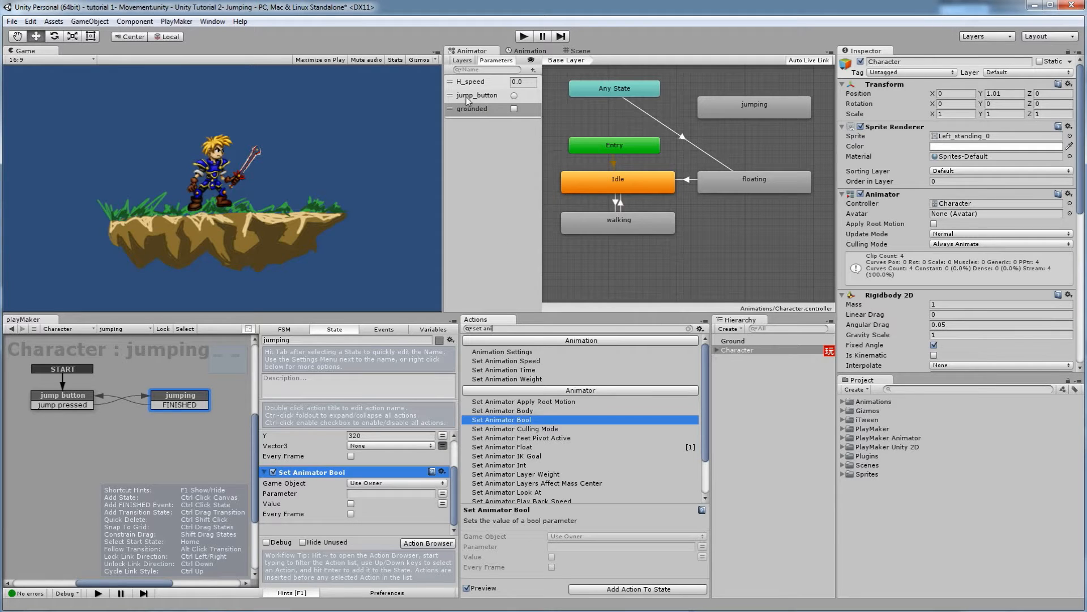
Step: Set the parameter of the Set Animator Bool action to grounded, leaving its value off
click(362, 494)
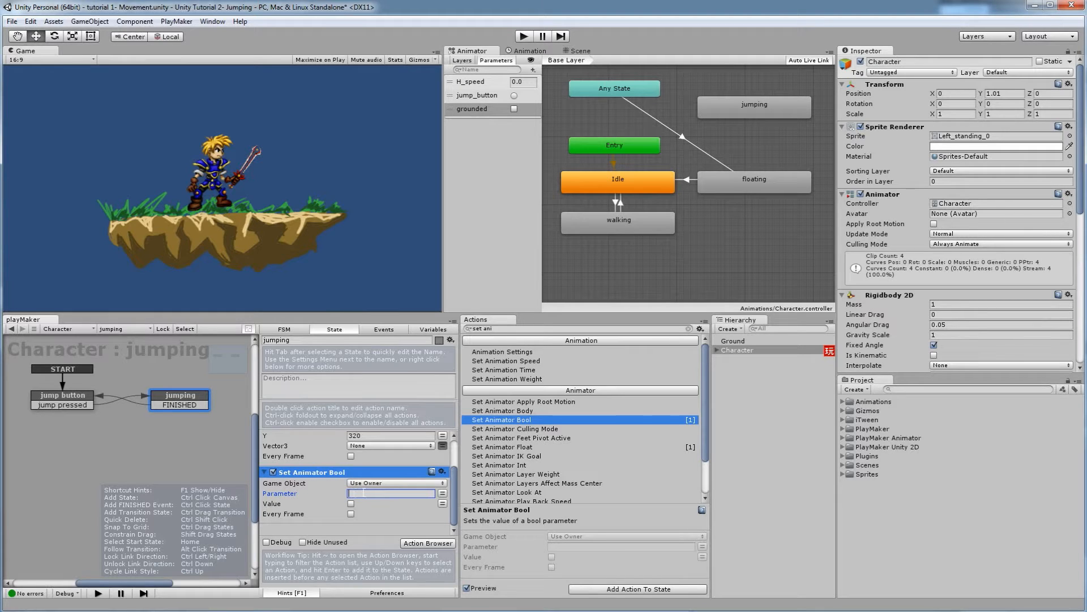
text(grounded)
click(351, 503)
click(351, 504)
Step: Add a Set Animator Trigger action to the jumping state and set its trigger to jump_button
scroll(689, 451, down, 4)
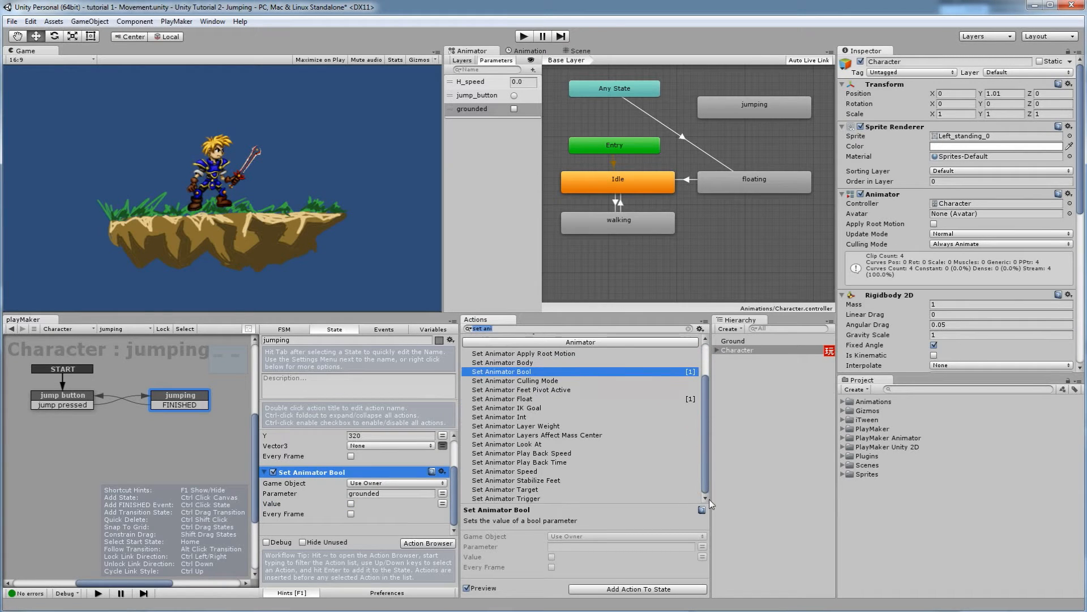
click(510, 499)
drag(500, 506, 340, 521)
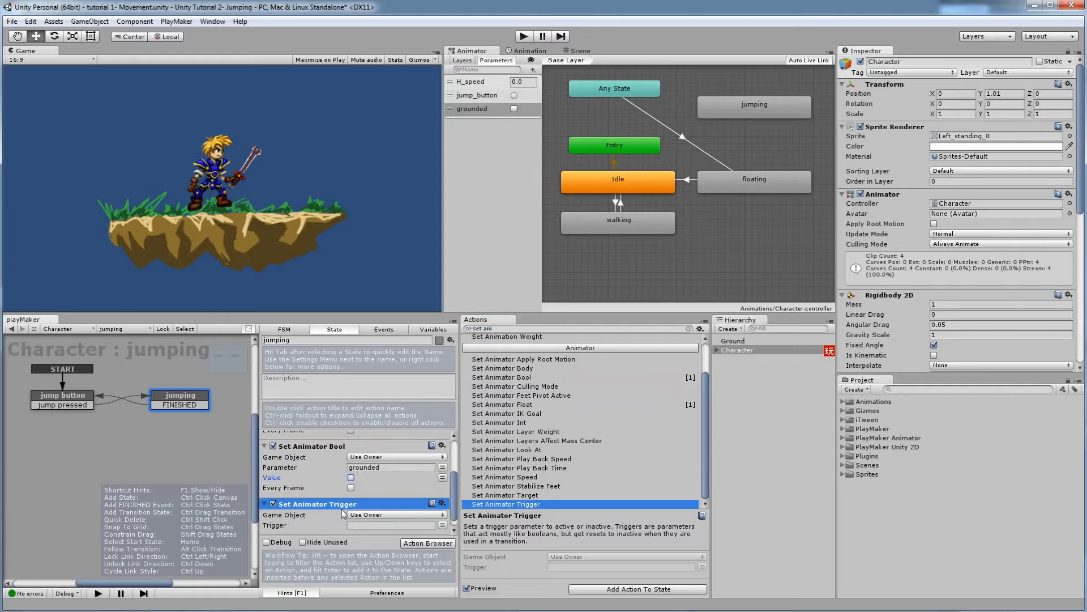
click(368, 514)
text(jump)
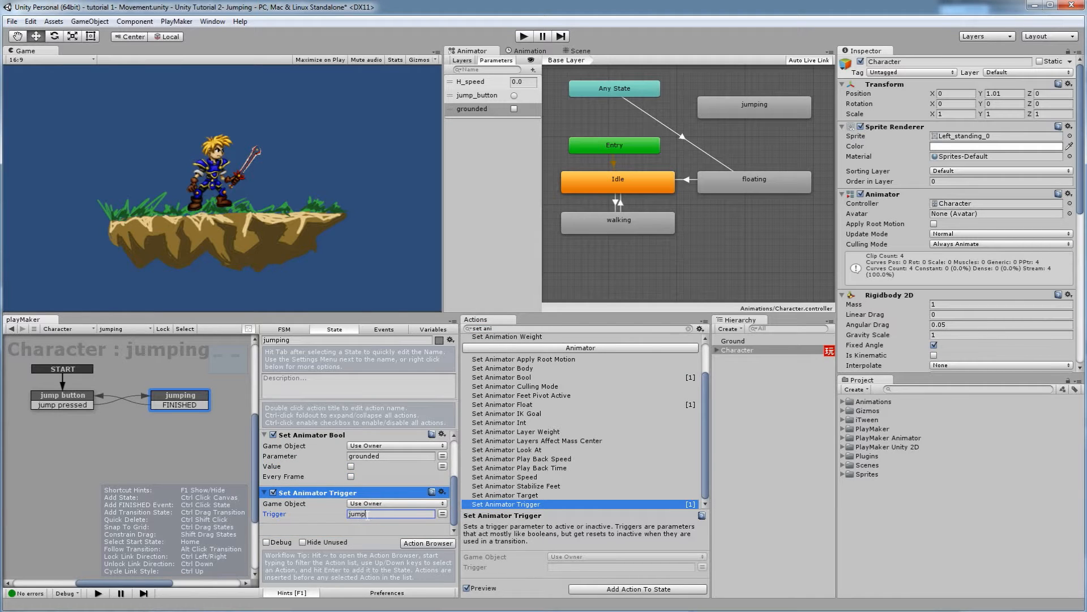
text(_buton)
click(393, 457)
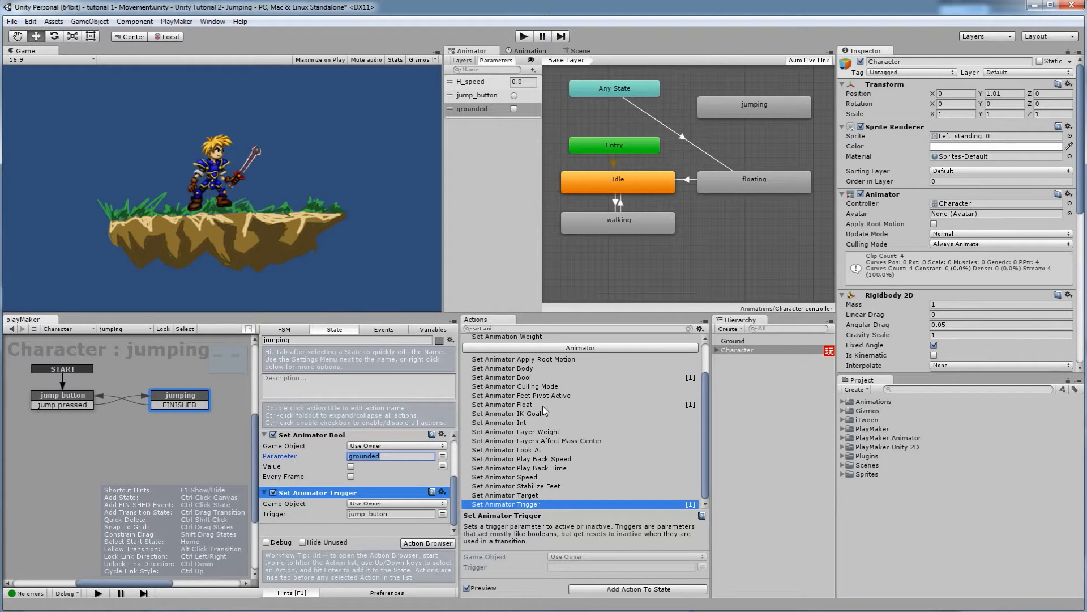
click(362, 514)
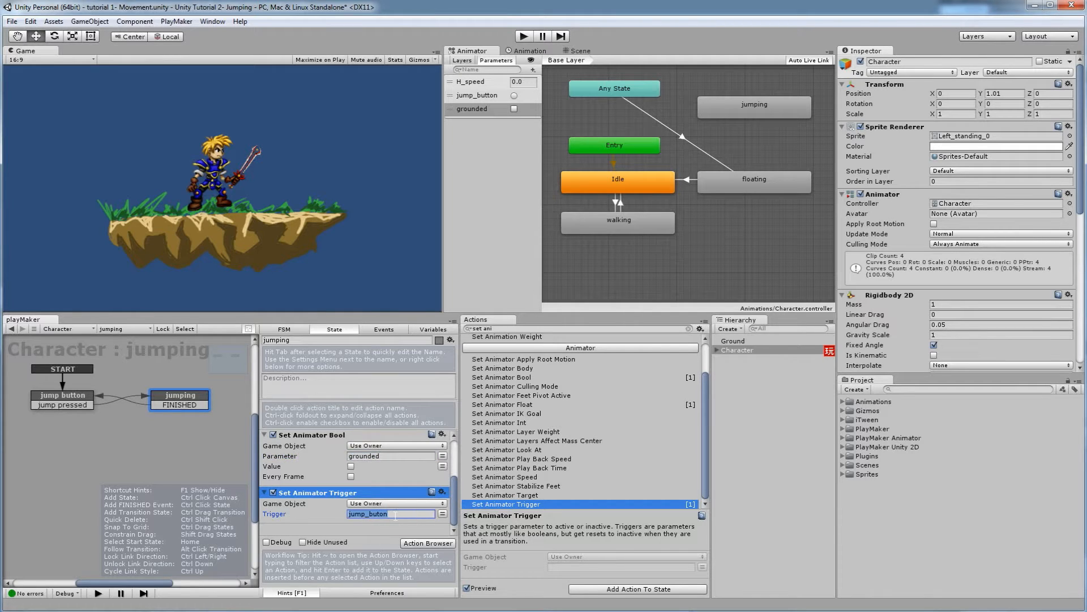
click(379, 516)
text(t)
Step: Check the floating to Idle transition's conditions and copy the Set Animator Bool action from the Character's jumping state
click(686, 180)
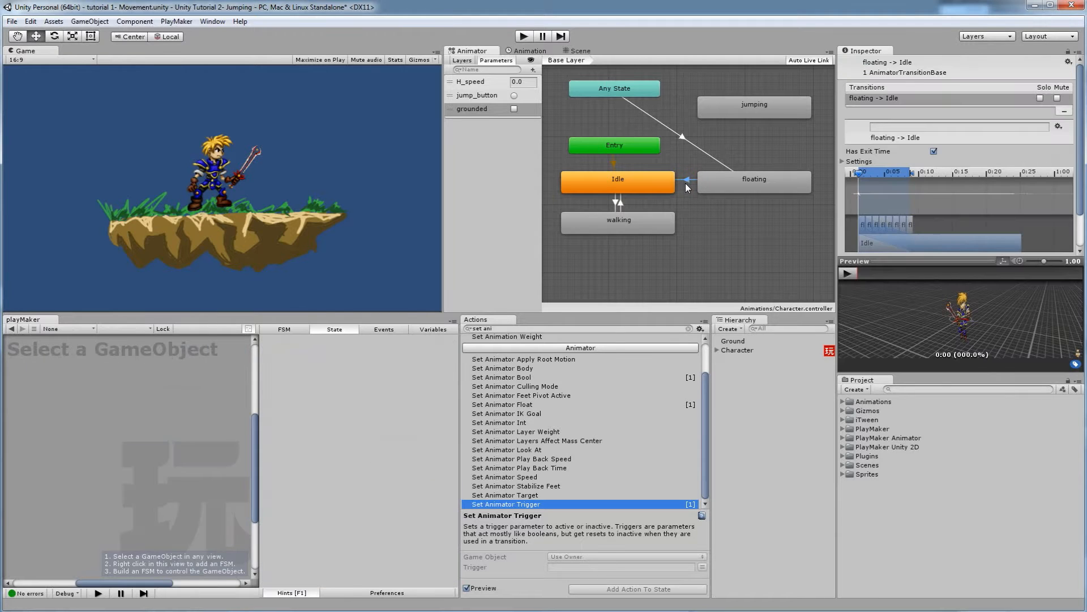
scroll(900, 243, down, 2)
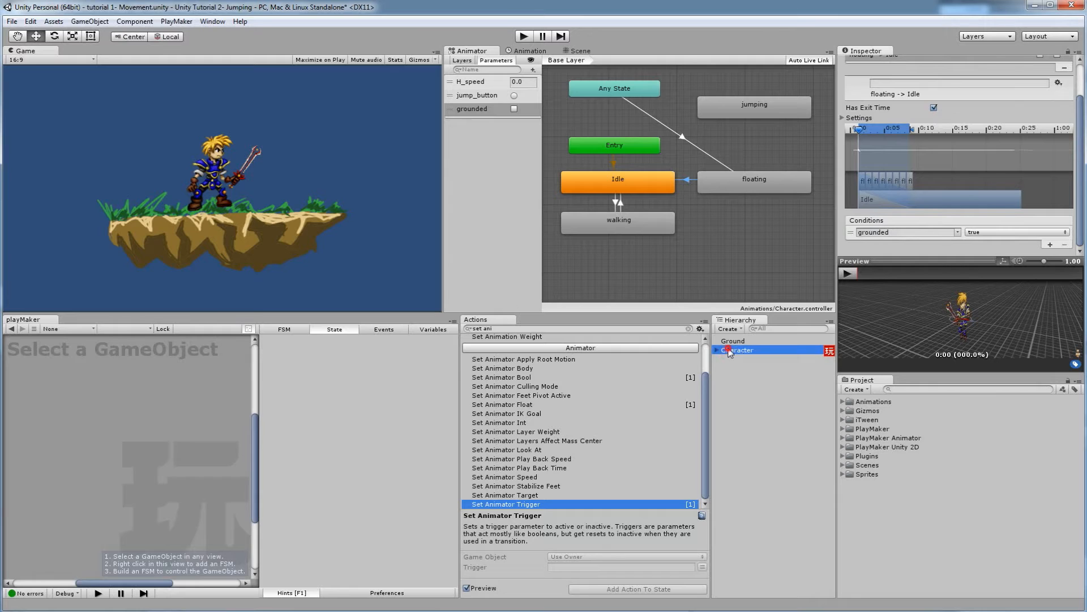
click(735, 350)
click(72, 400)
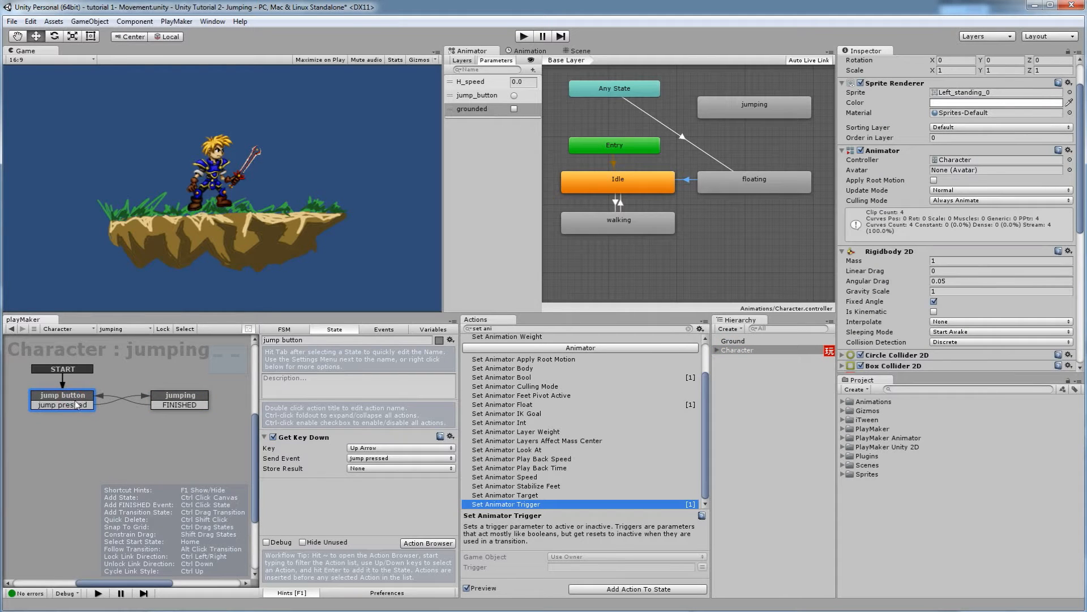
click(176, 403)
scroll(295, 458, down, 2)
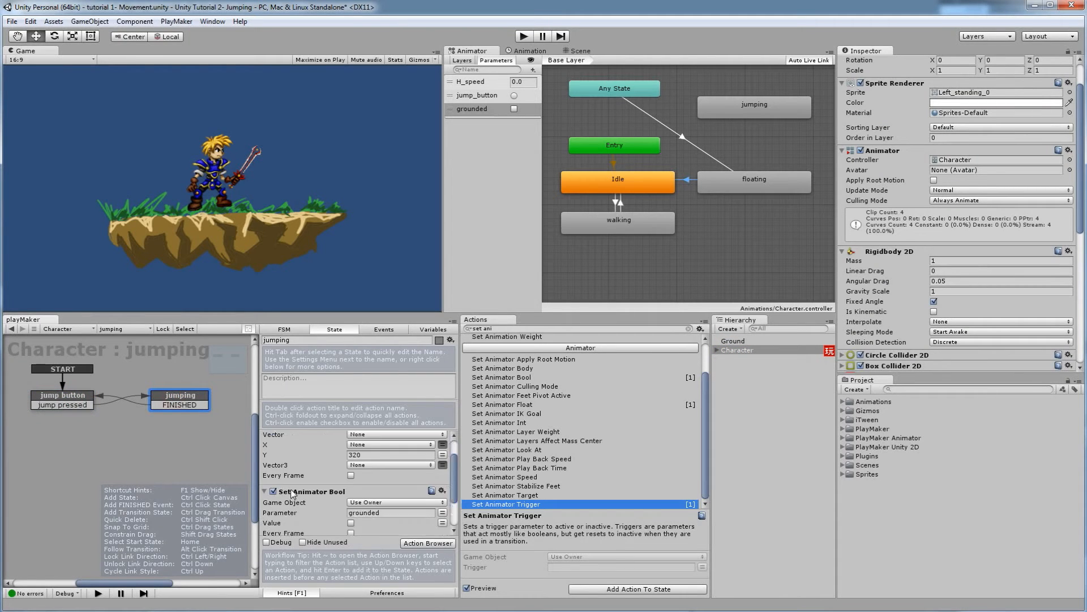
click(322, 469)
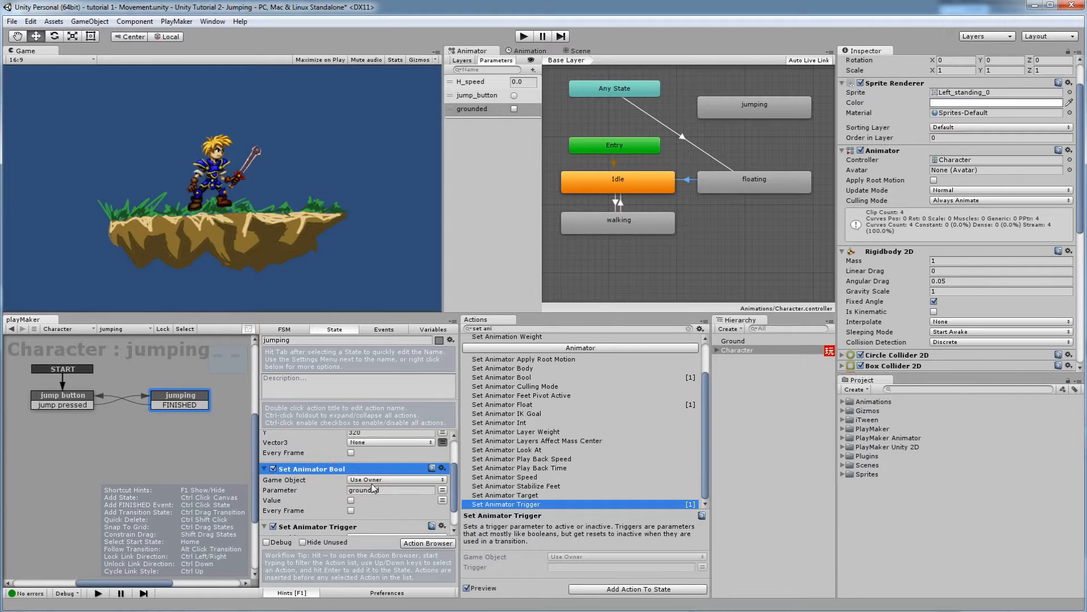
right_click(320, 469)
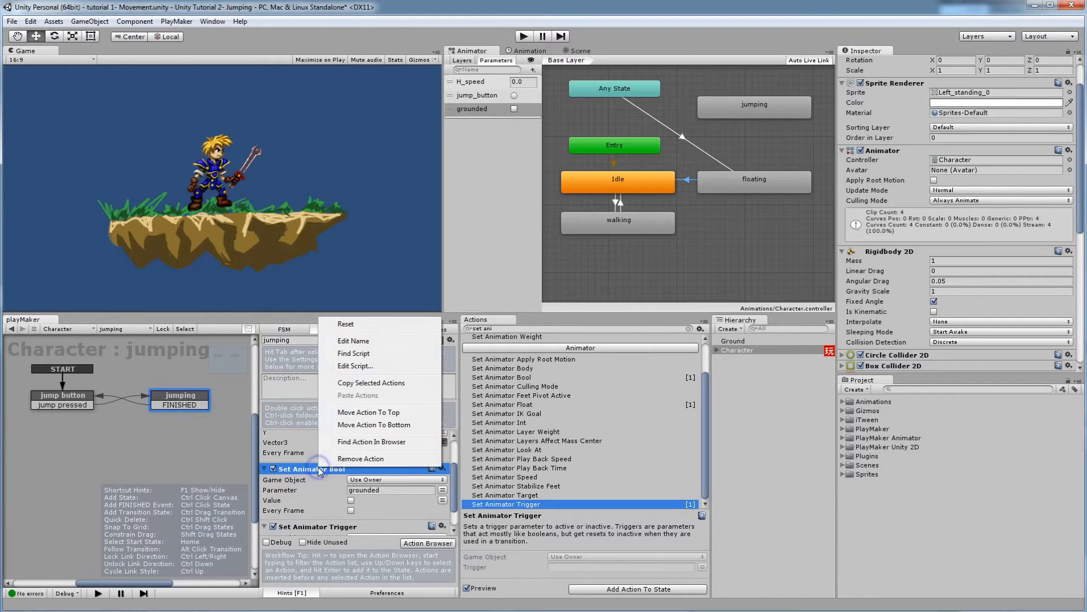
click(355, 384)
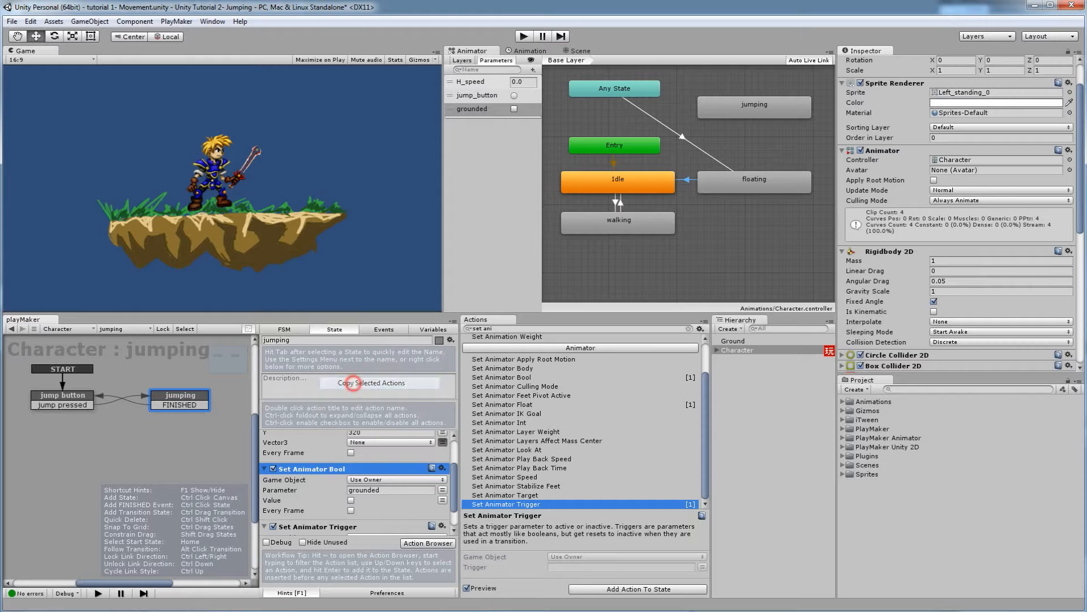
Step: Paste the Set Animator Bool action into the jump button state and turn its grounded value on
click(86, 402)
right_click(291, 478)
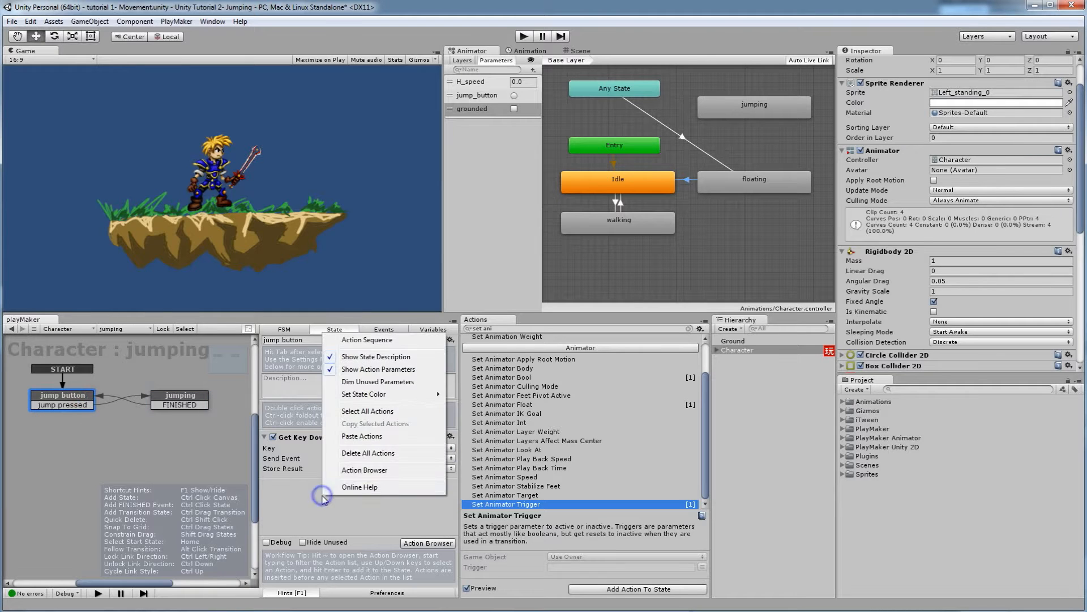
click(358, 437)
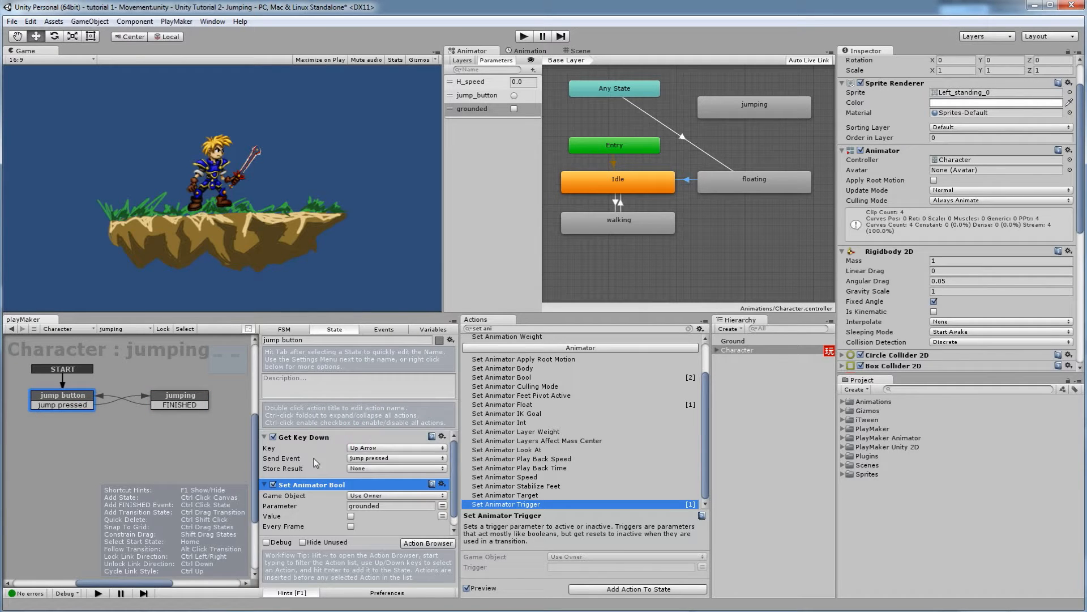
scroll(318, 466, down, 1)
click(351, 503)
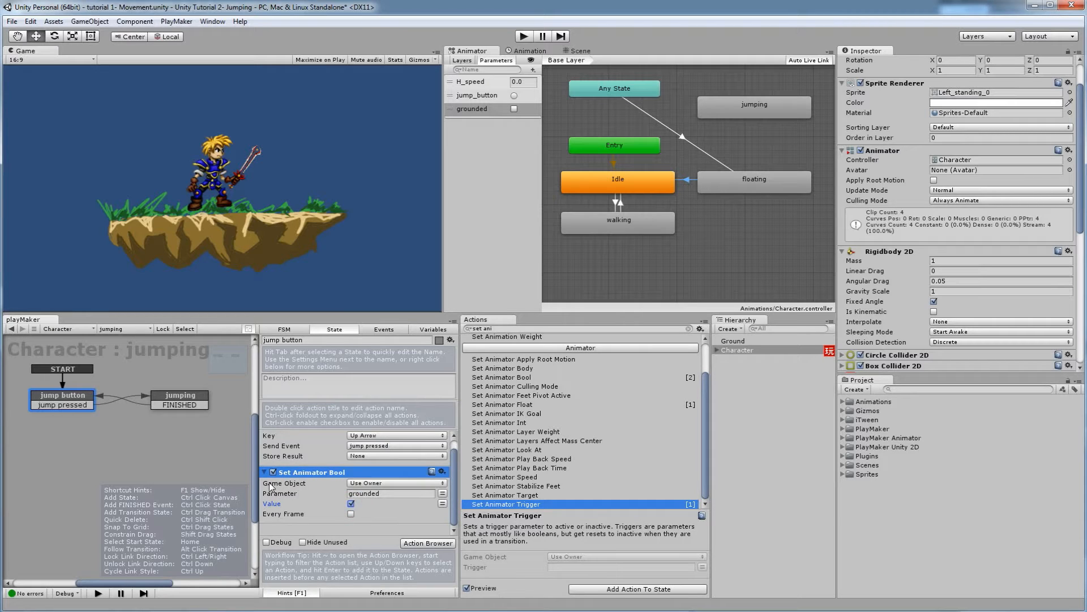
scroll(273, 487, up, 1)
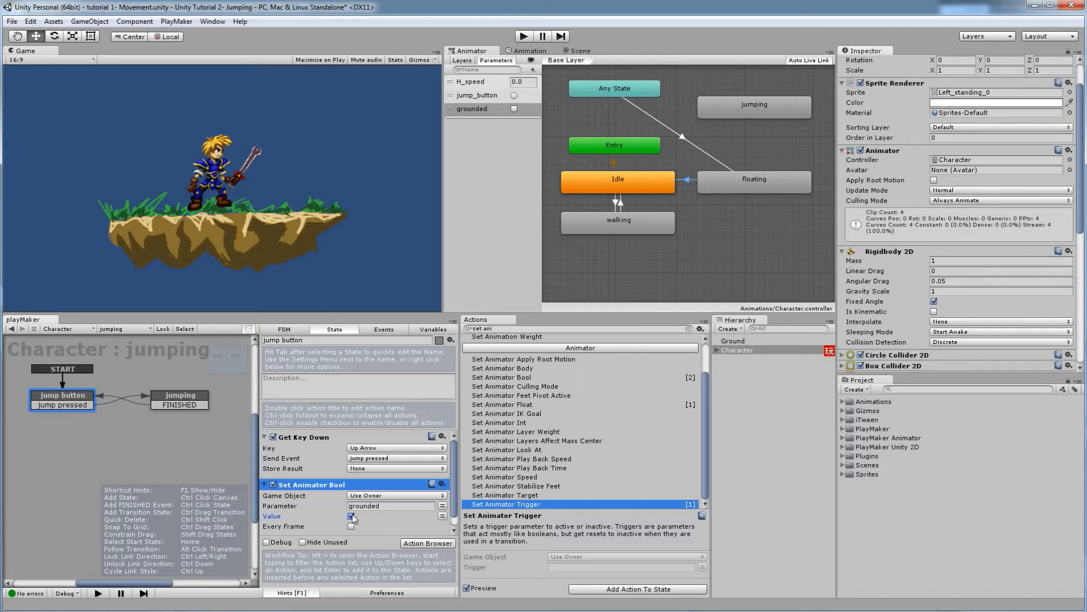
Step: Review the jumping state's actions, test the character's jump several times in play mode, and stop playing
click(166, 404)
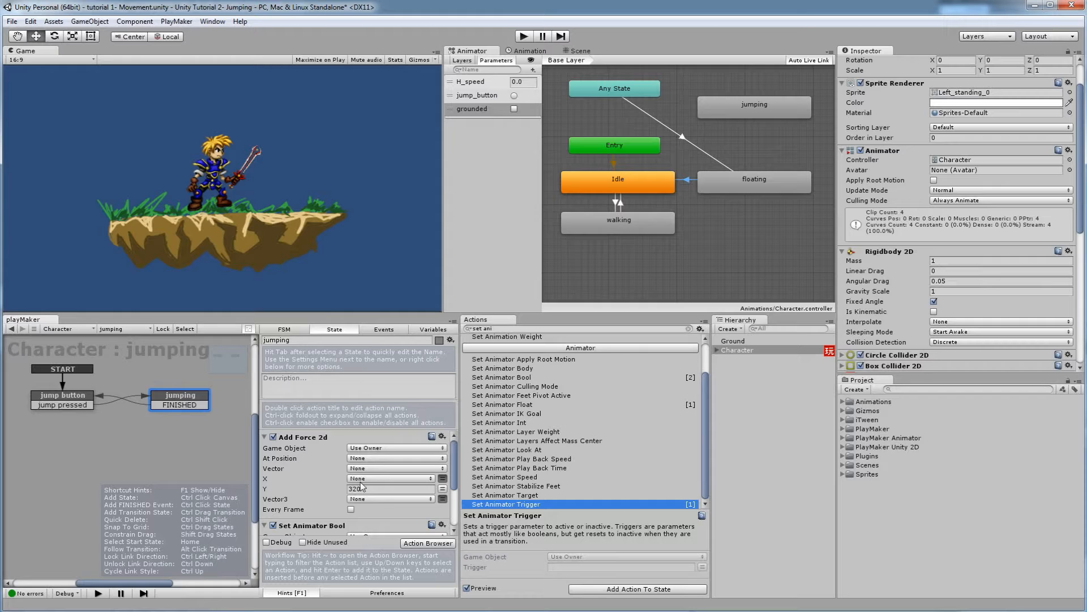
scroll(367, 457, down, 2)
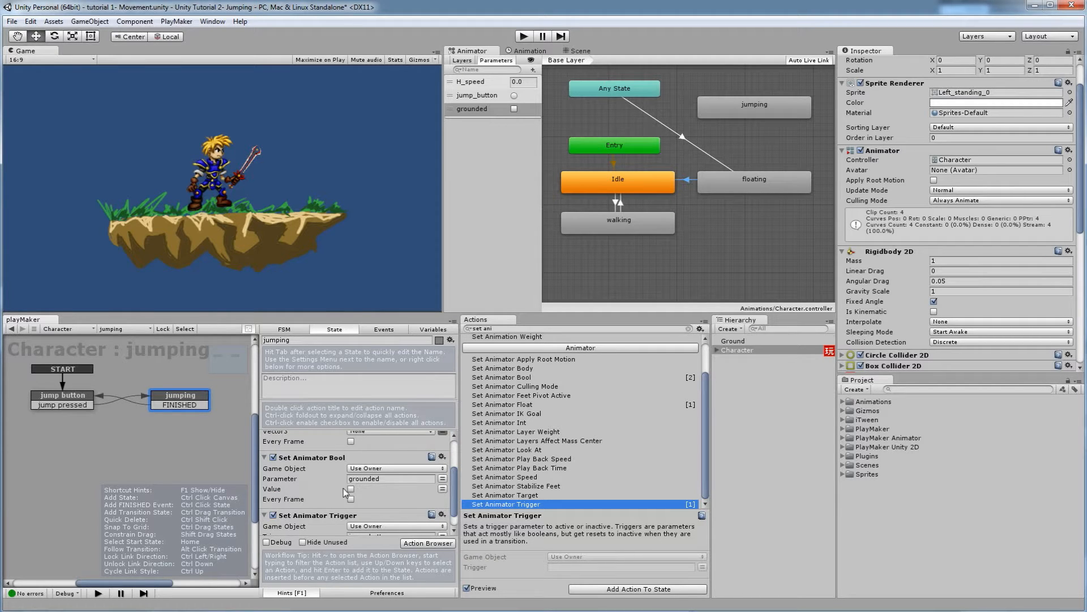
scroll(351, 493, down, 1)
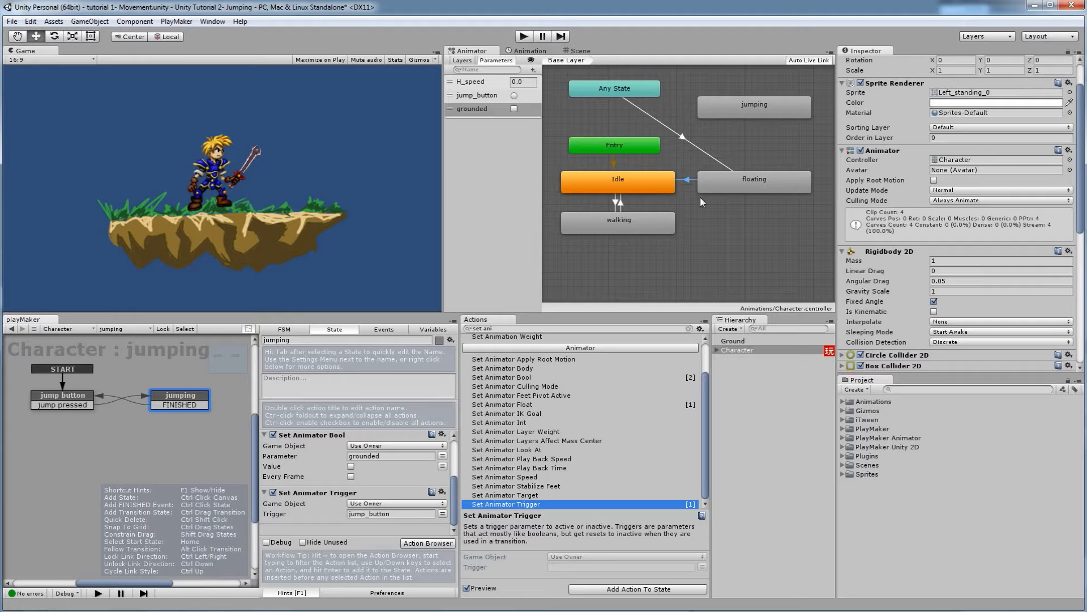
click(522, 36)
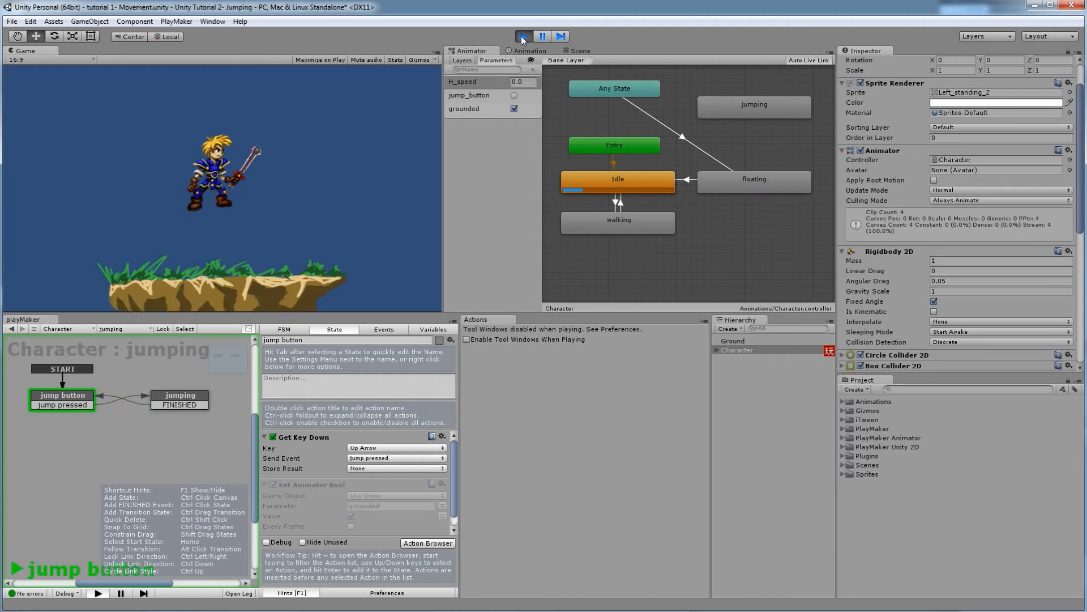
key(Up)
key(Up)
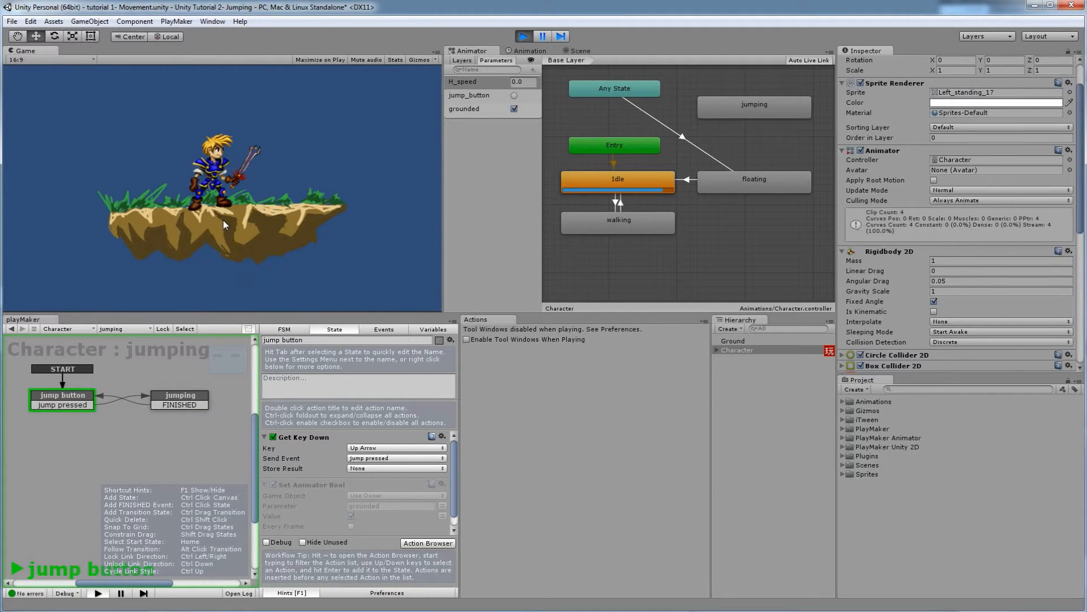
key(Up)
key(Up)
key(Up)
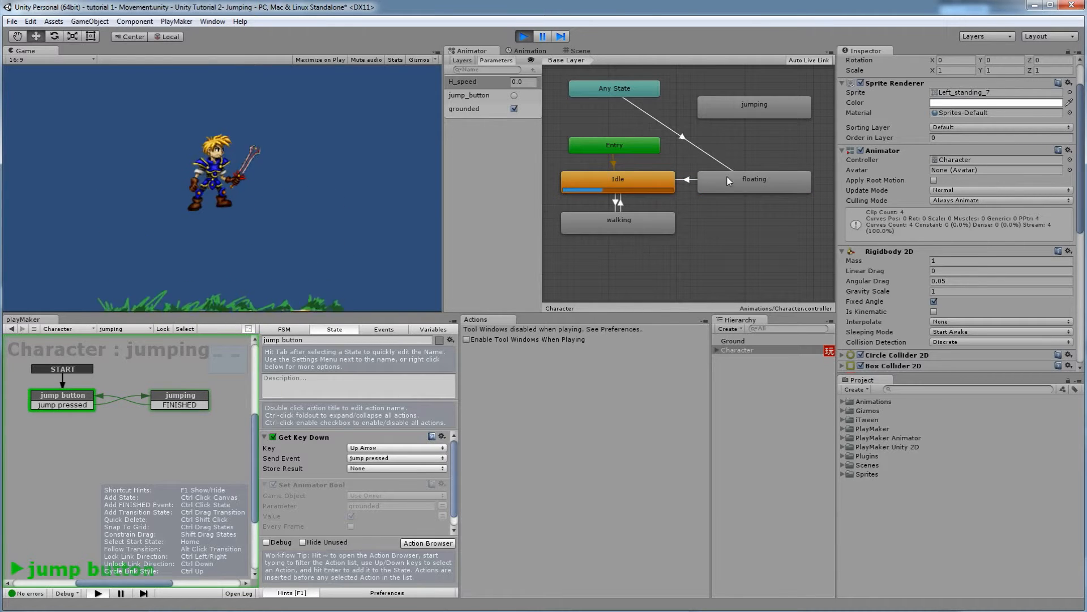
click(522, 37)
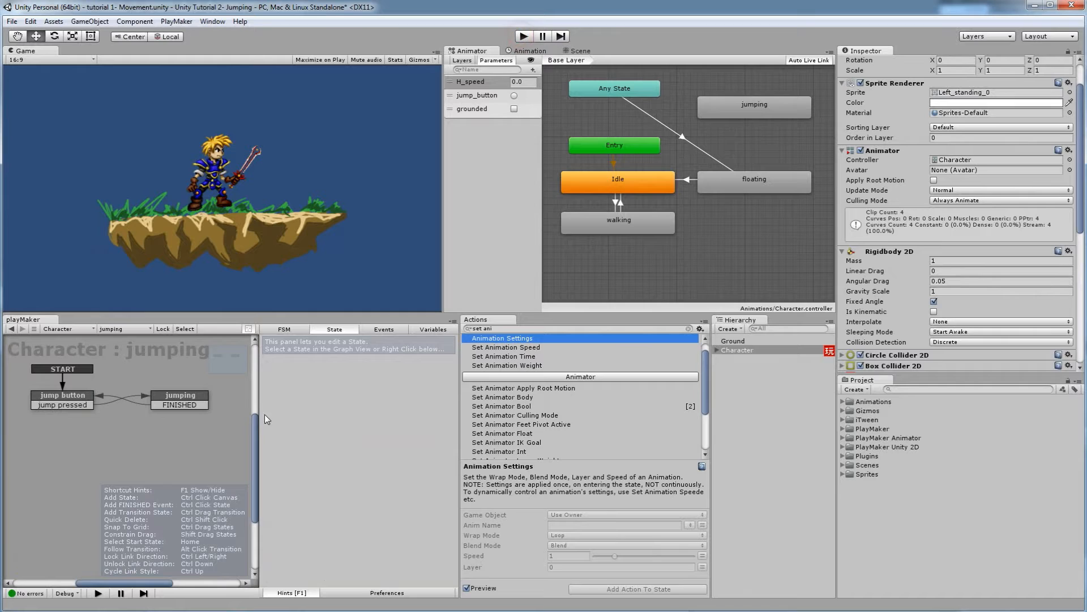
Step: Add a Collision 2d Event action to the end of the Character's jumping state
click(178, 400)
scroll(335, 474, down, 4)
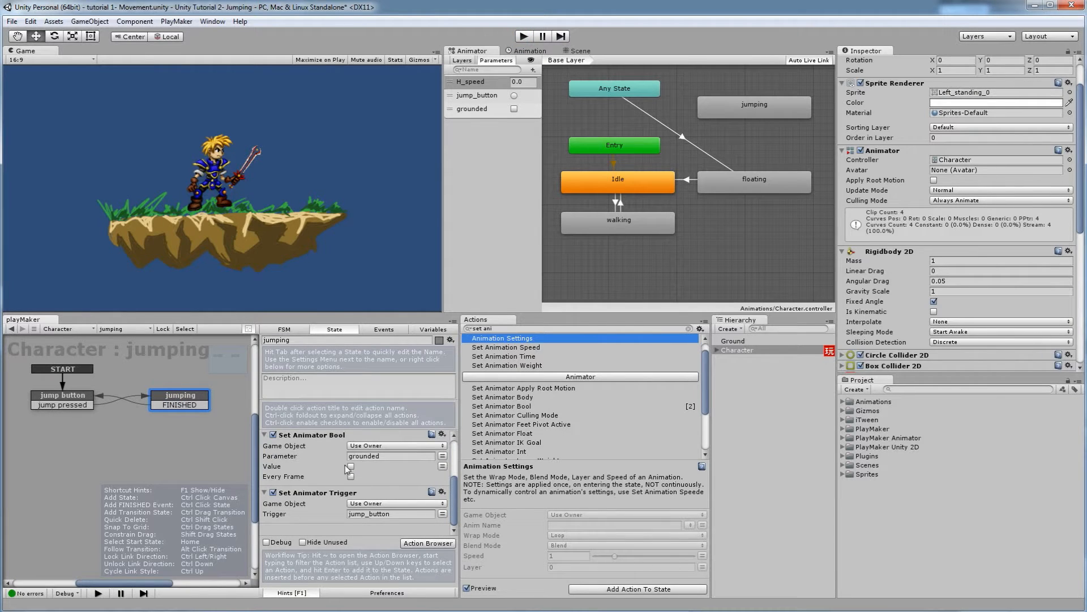
scroll(327, 468, up, 2)
scroll(327, 468, down, 2)
click(408, 545)
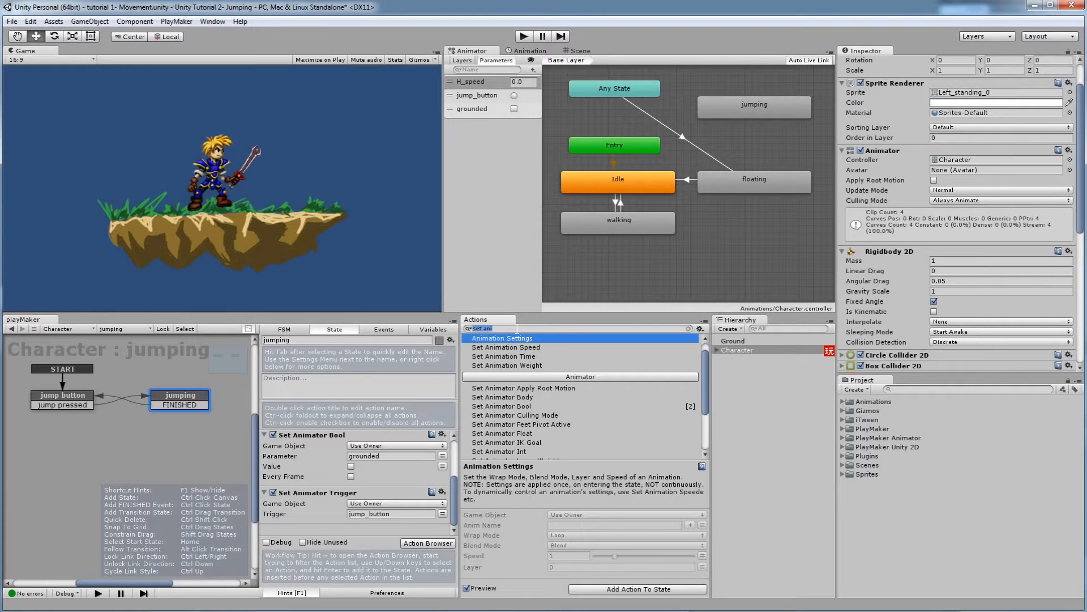
text(c)
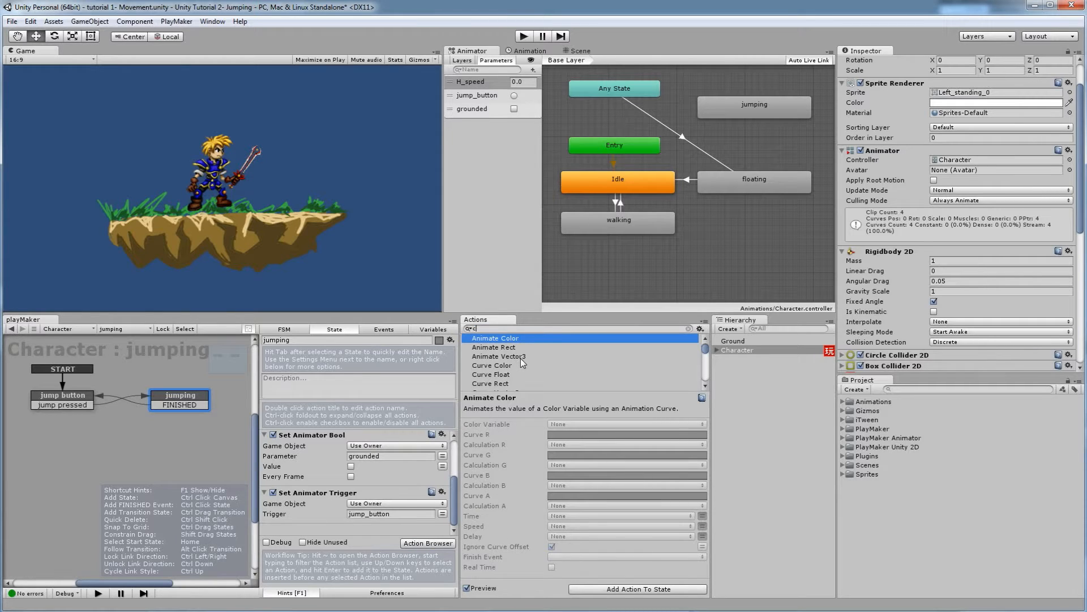
text(olli)
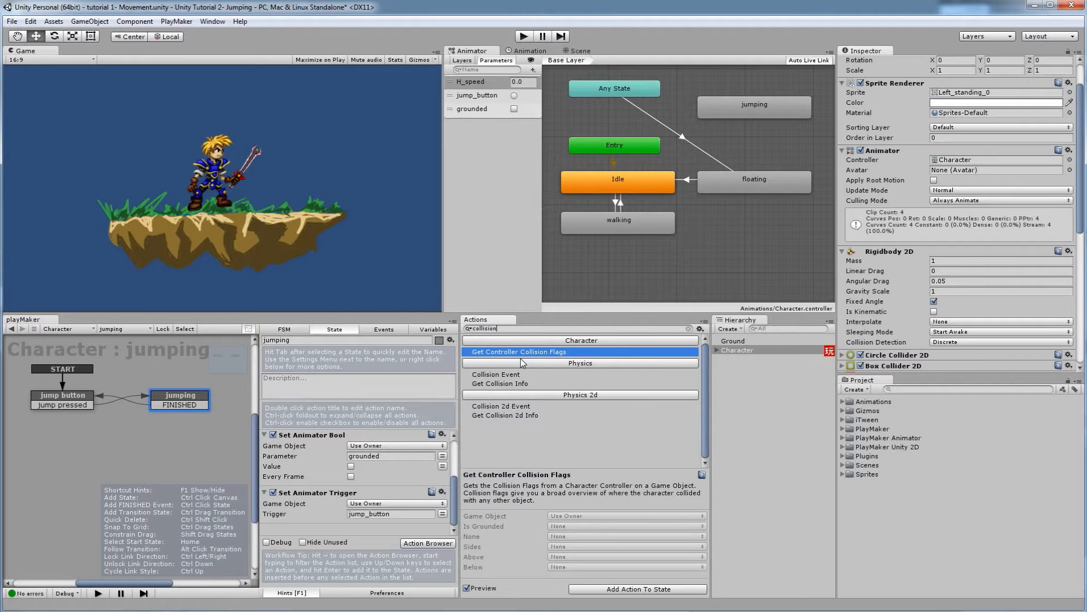
text(sion)
click(504, 407)
drag(504, 406, 367, 525)
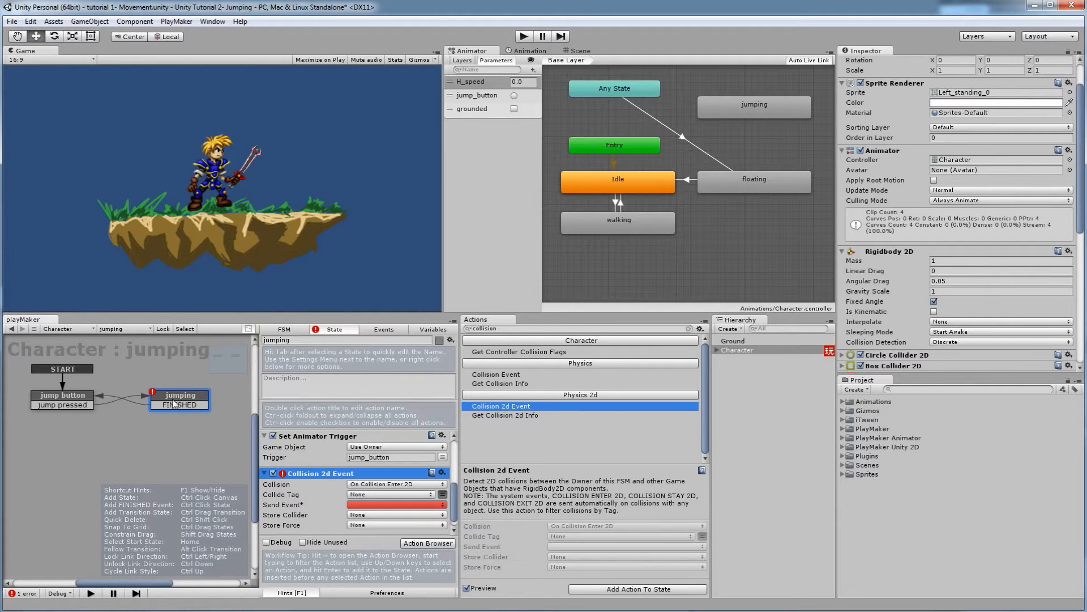
Step: Review the actions of the jumping and jump button states and the collision types offered by the Collision 2d Event
scroll(314, 477, up, 3)
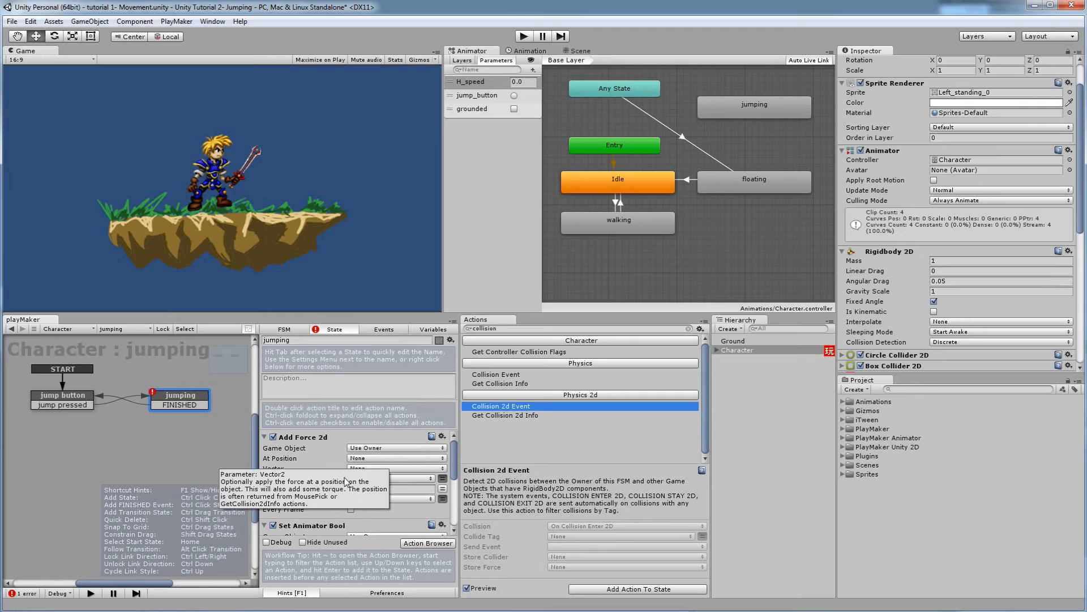
scroll(342, 445, down, 3)
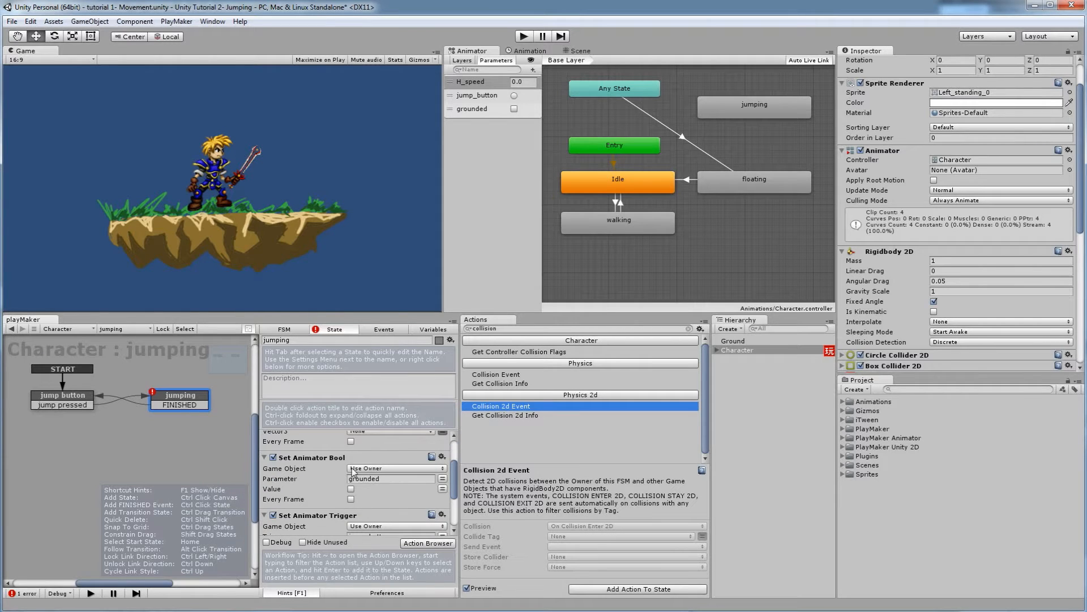
scroll(354, 482, down, 2)
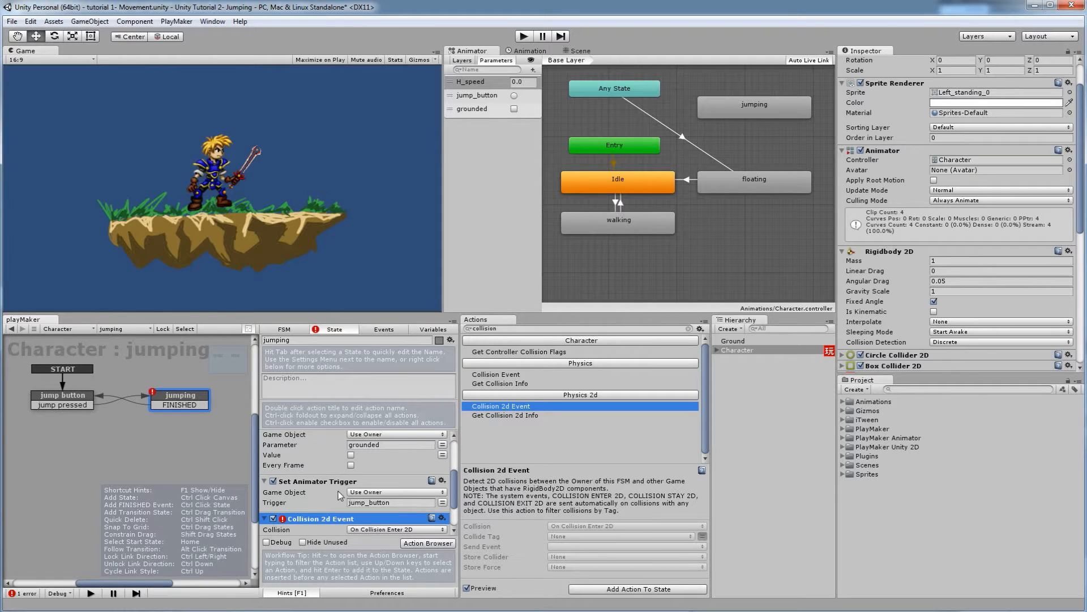
click(76, 397)
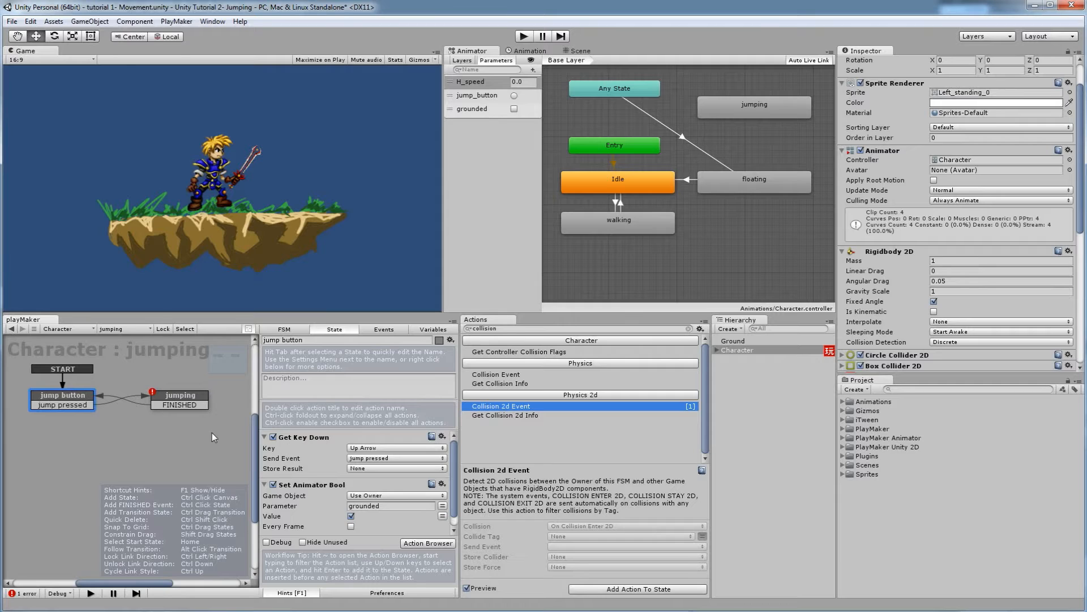
click(195, 400)
scroll(343, 478, down, 2)
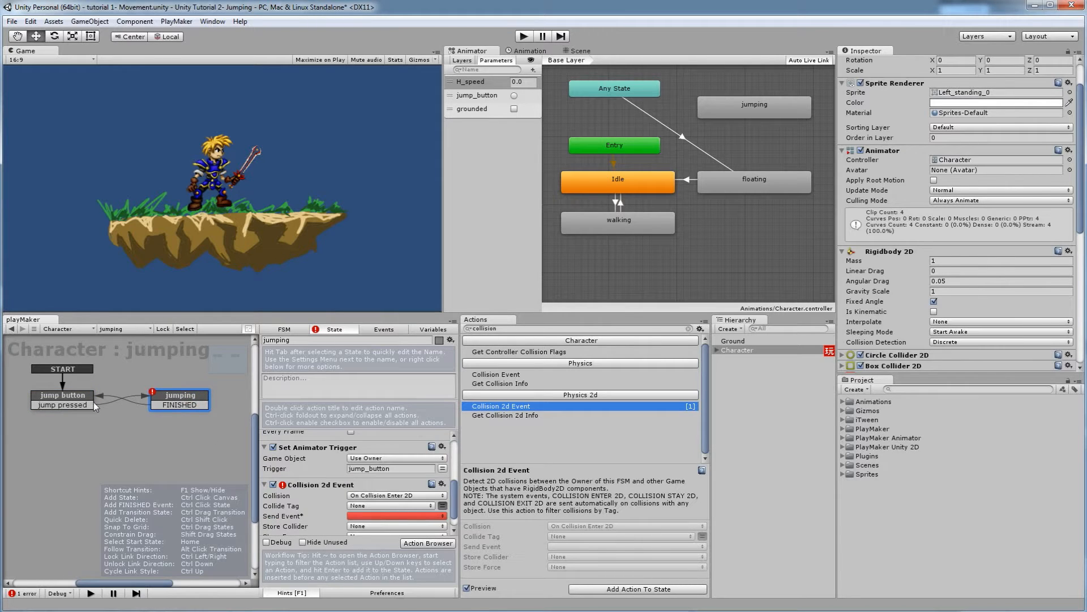
scroll(339, 475, down, 2)
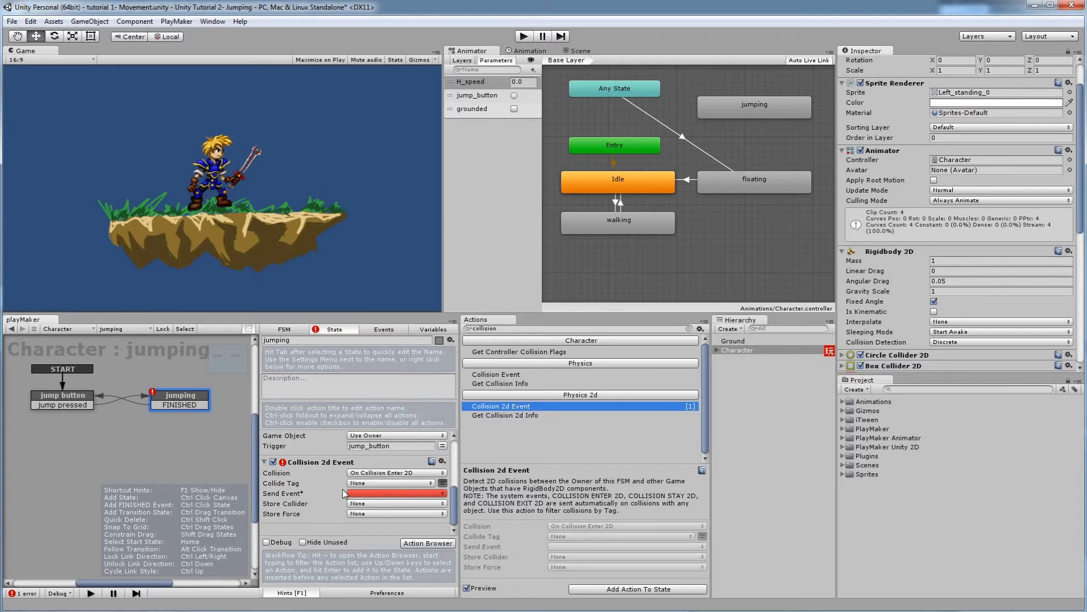
click(385, 474)
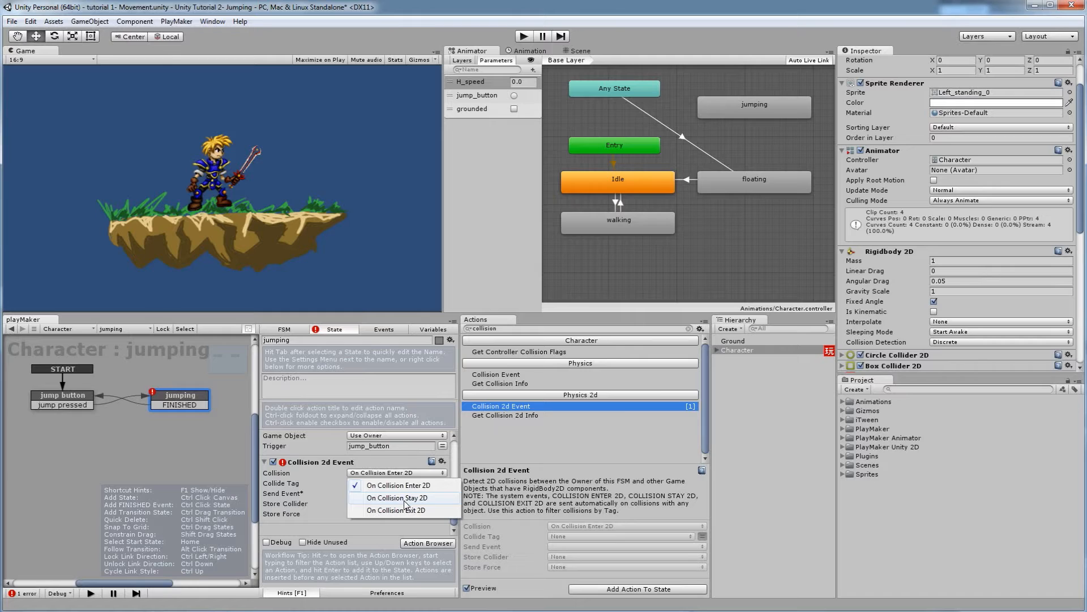
click(297, 526)
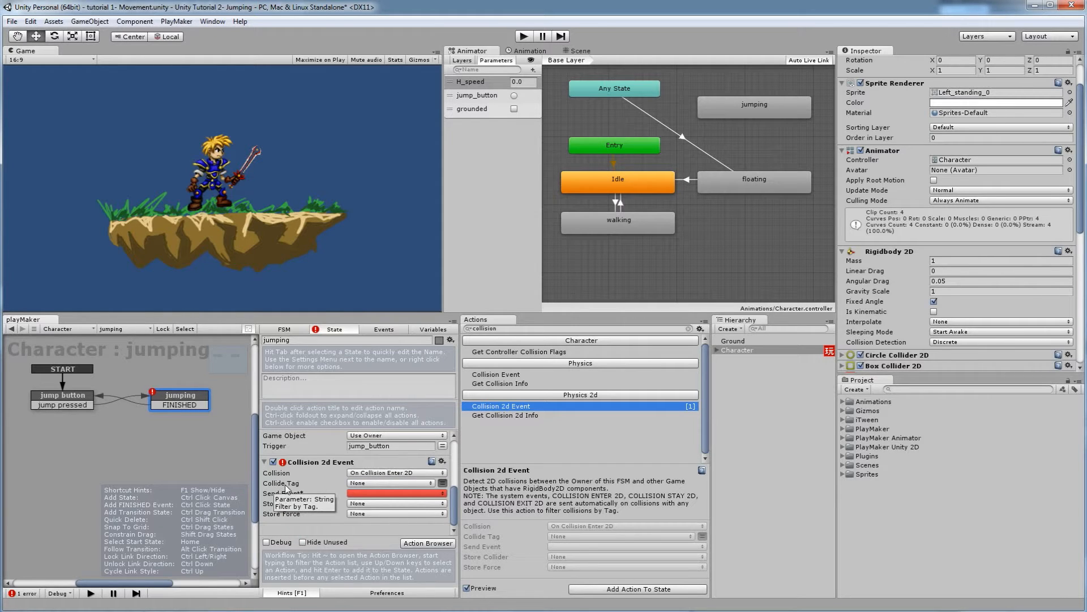
Step: Make the Collision 2d Event send FINISHED and switch its Collide Tag from a variable to a directly chosen tag
click(364, 494)
click(376, 517)
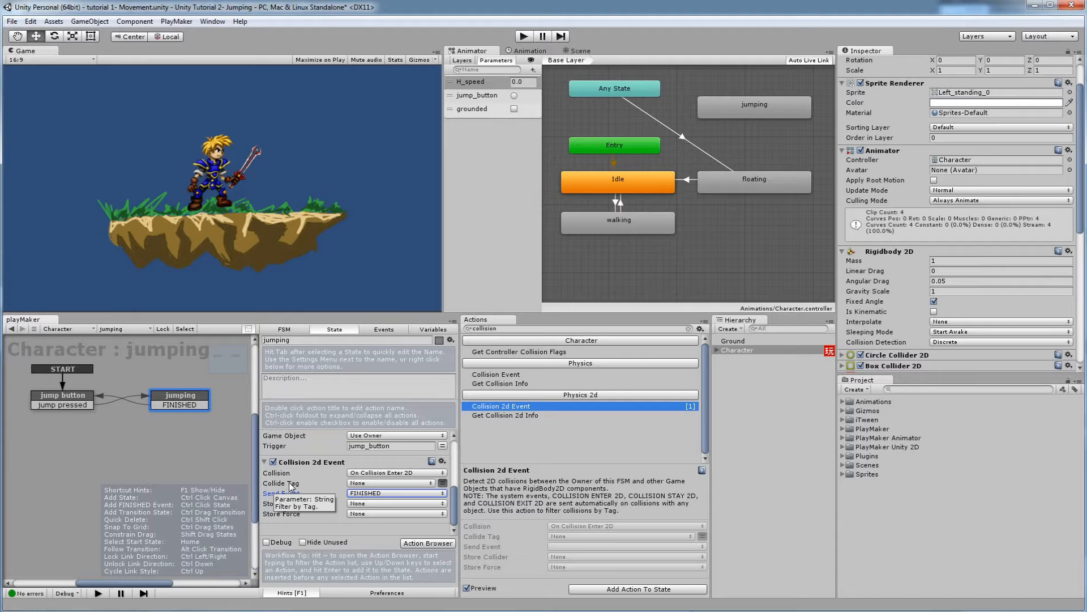
click(368, 481)
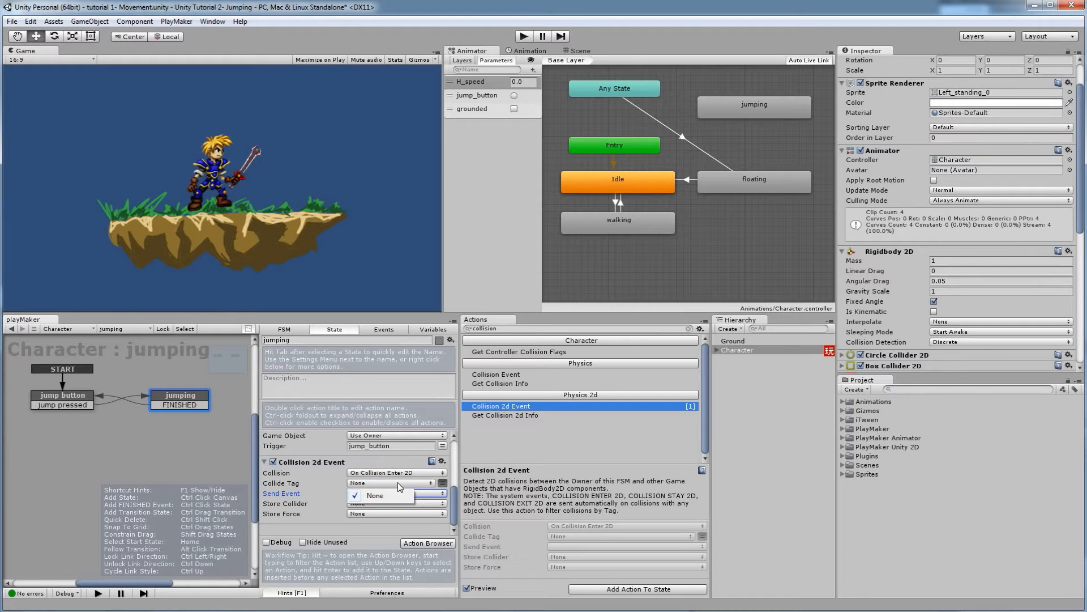
click(442, 483)
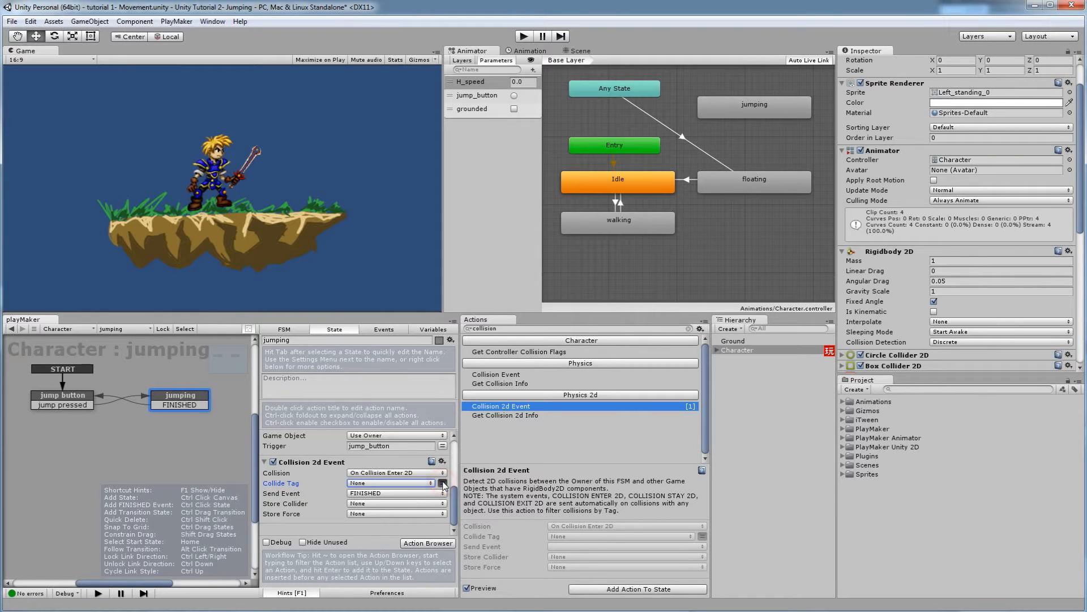
click(379, 484)
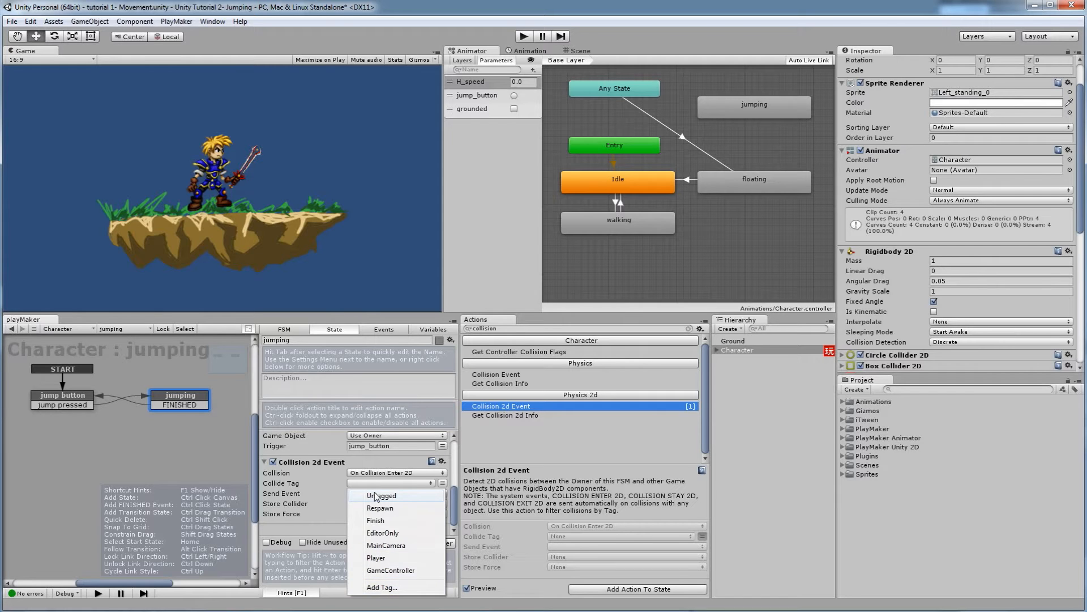
click(379, 587)
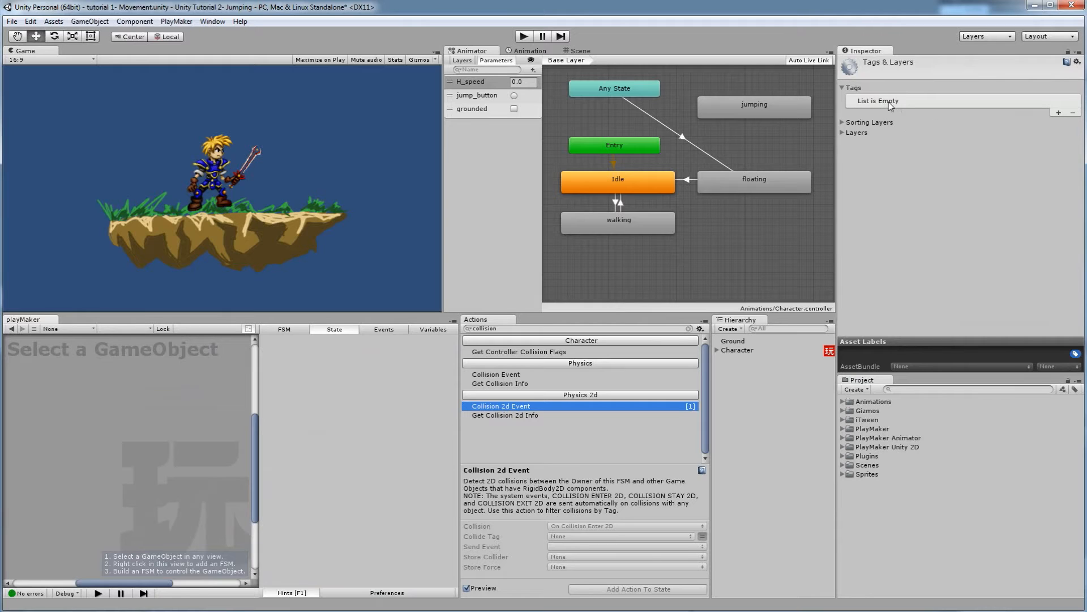
click(788, 382)
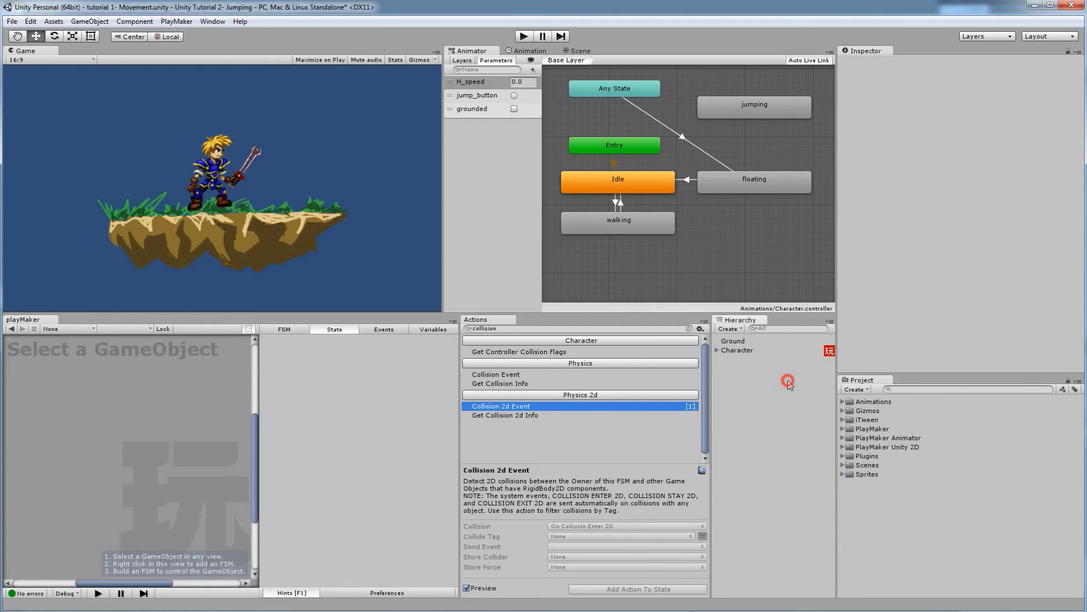
click(741, 351)
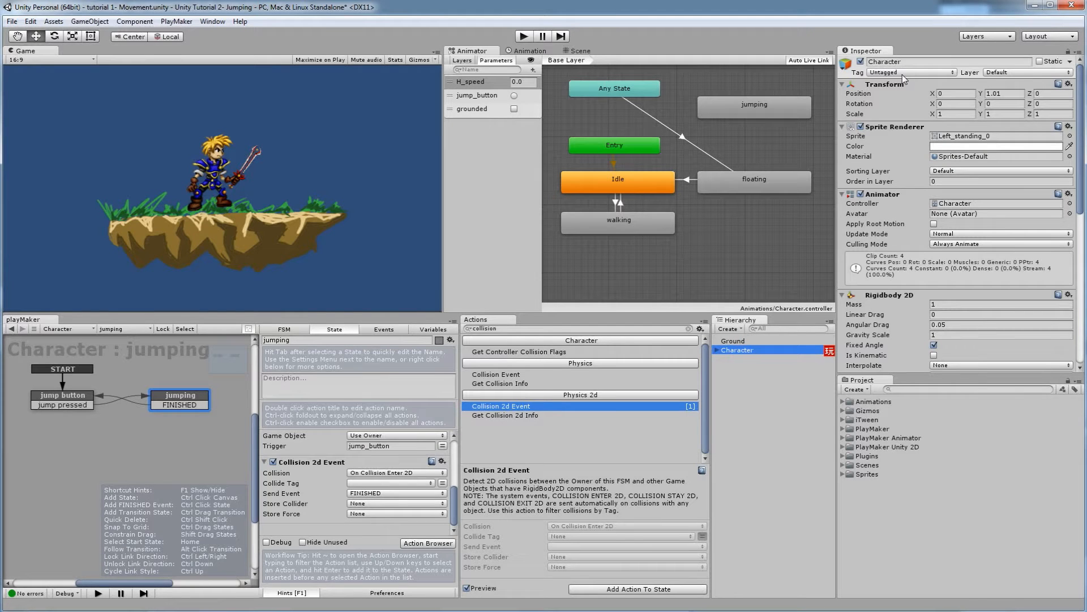
click(737, 341)
click(742, 349)
Step: Create a new tag named Ground, starting from the Ground object's tag options
click(749, 341)
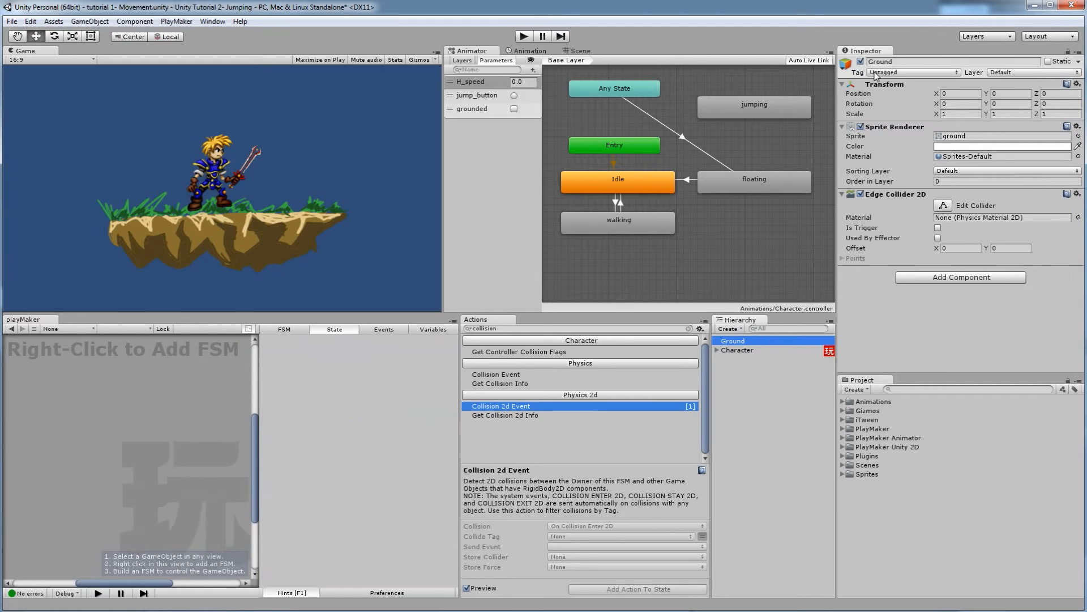
click(917, 73)
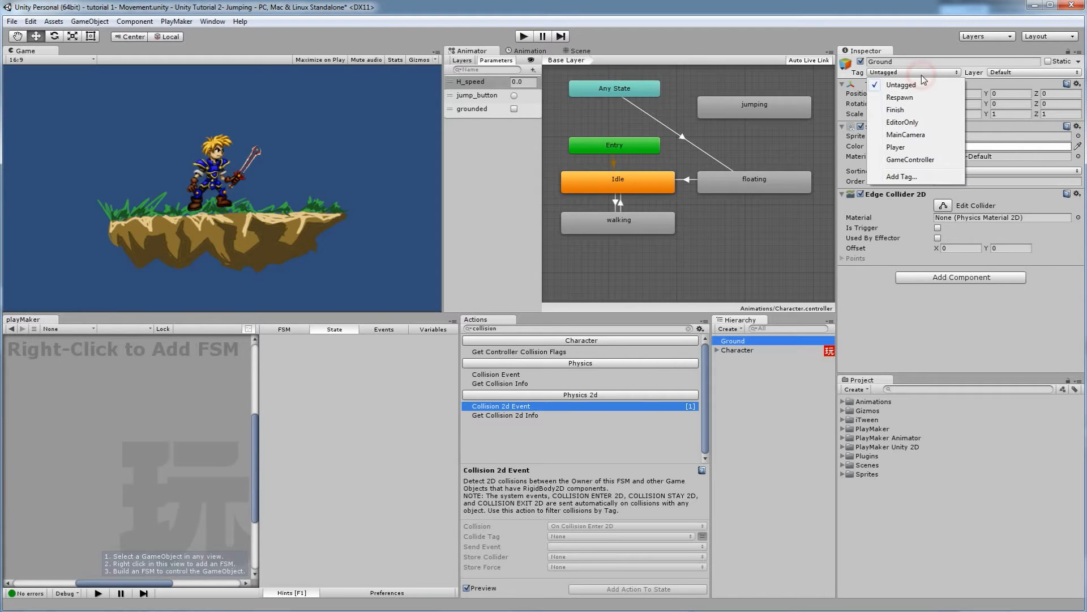
click(911, 176)
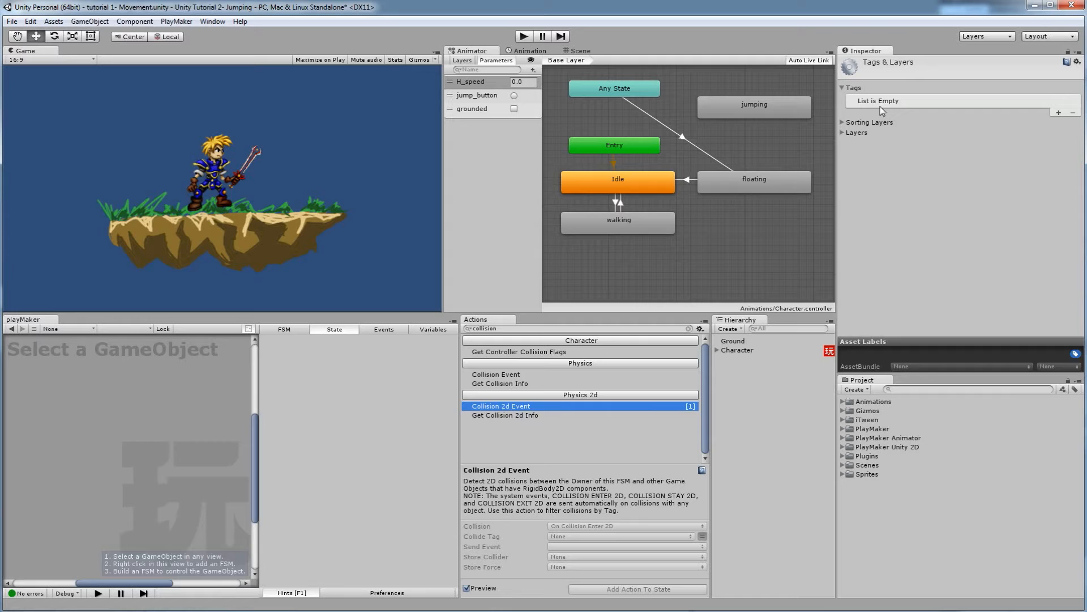
click(1059, 113)
double_click(963, 101)
drag(917, 100, 902, 100)
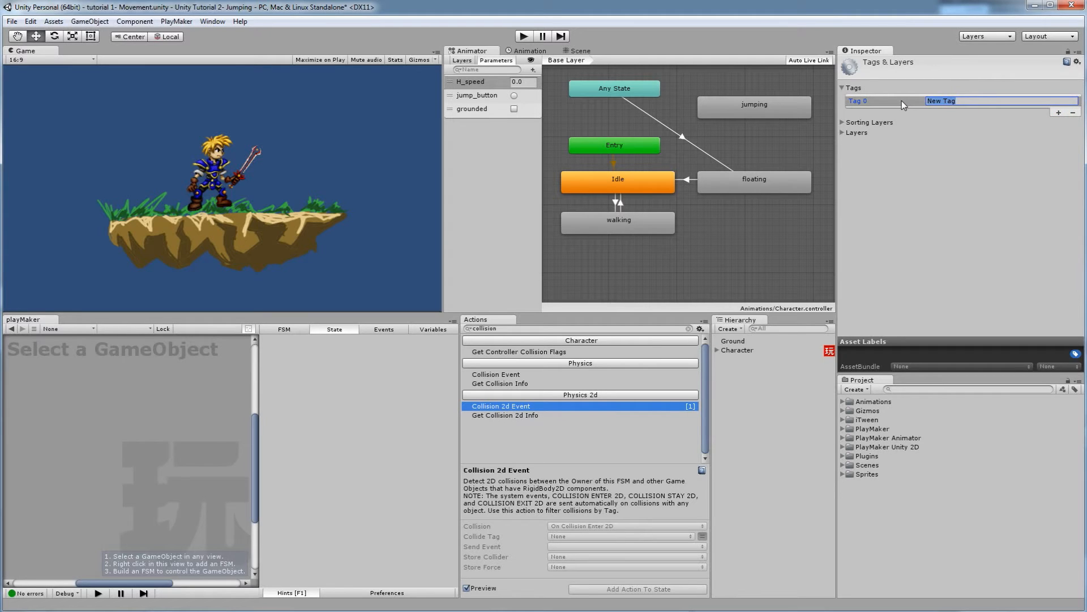
text(ground)
key(Delete)
text(G)
Step: Assign the Ground tag to the Ground object
click(734, 341)
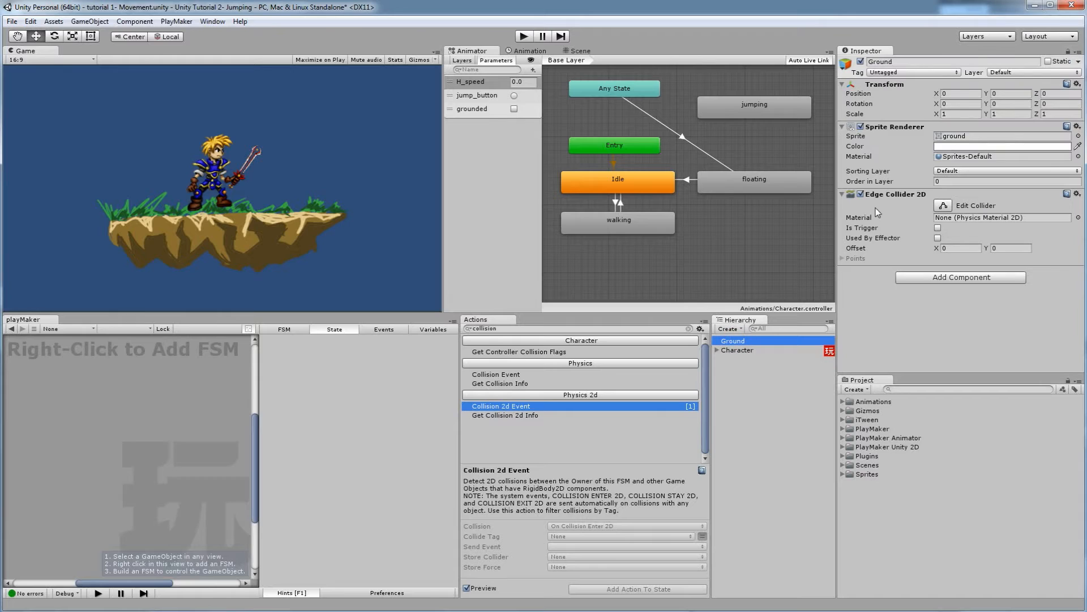
click(904, 72)
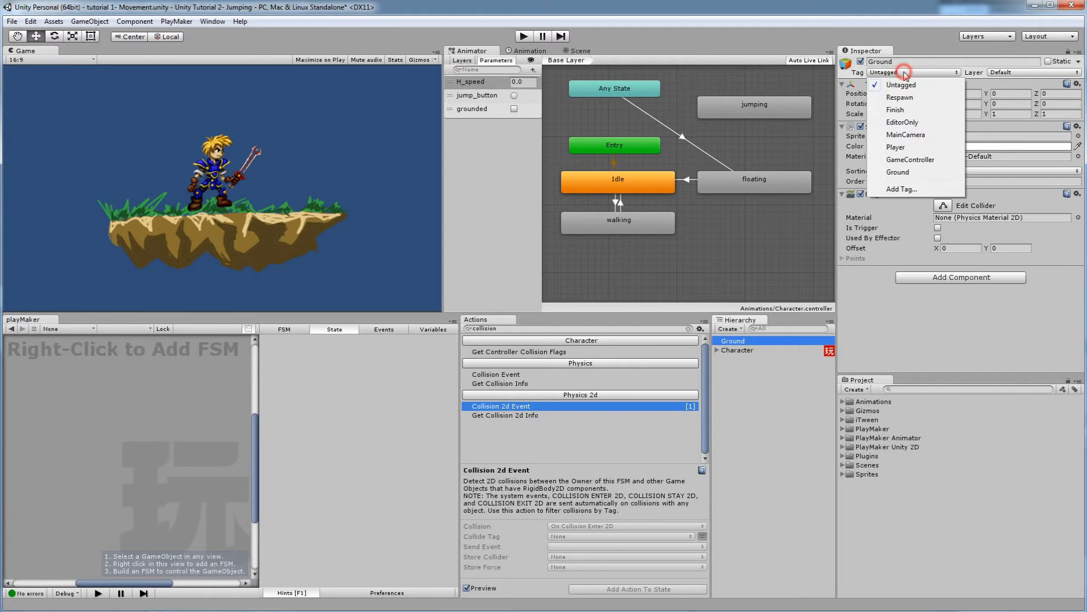
click(902, 173)
click(882, 61)
drag(873, 62, 905, 62)
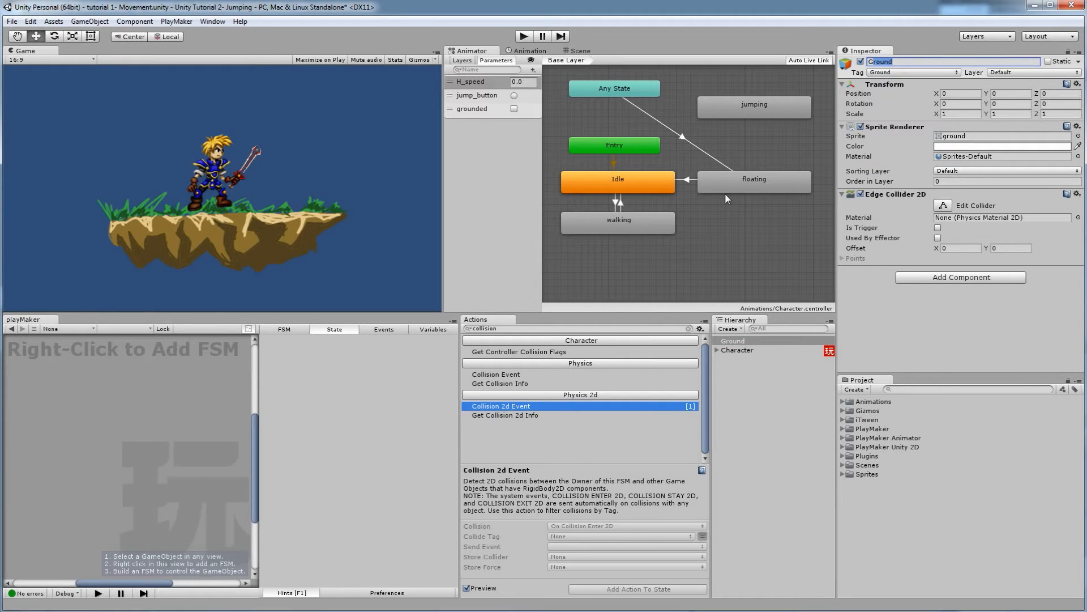
click(900, 62)
Step: Set the Collide Tag of the Collision 2d Event in the Character's jumping state to Ground
click(737, 350)
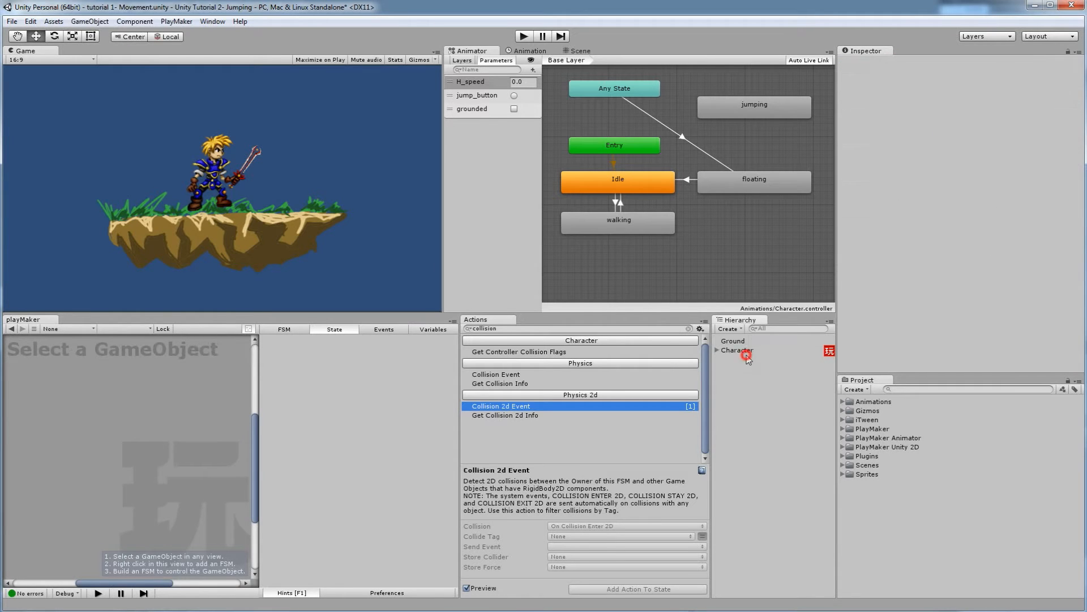
click(190, 396)
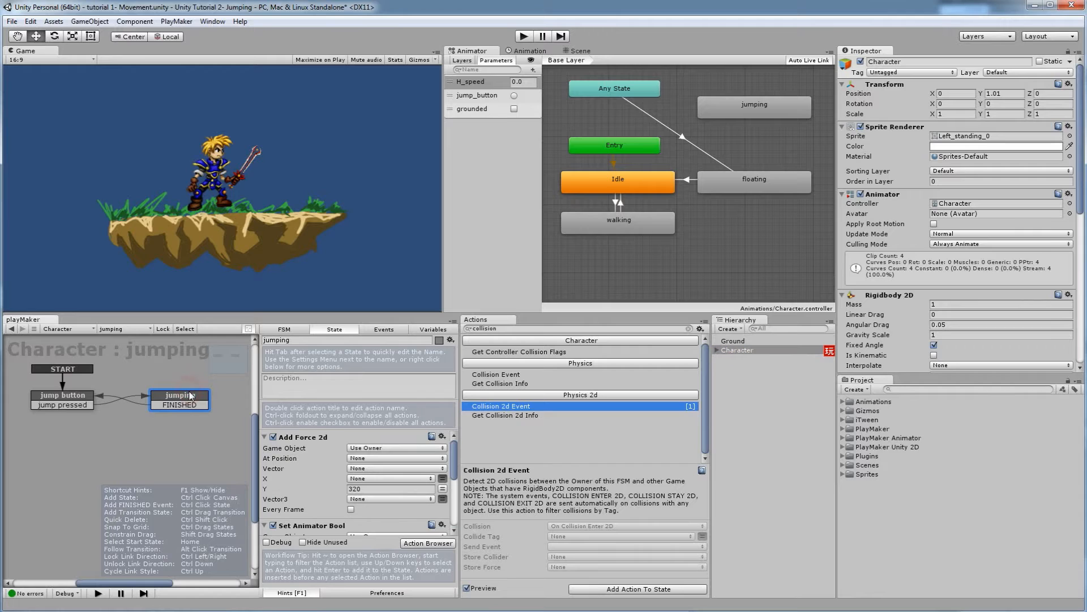
drag(452, 451, 404, 495)
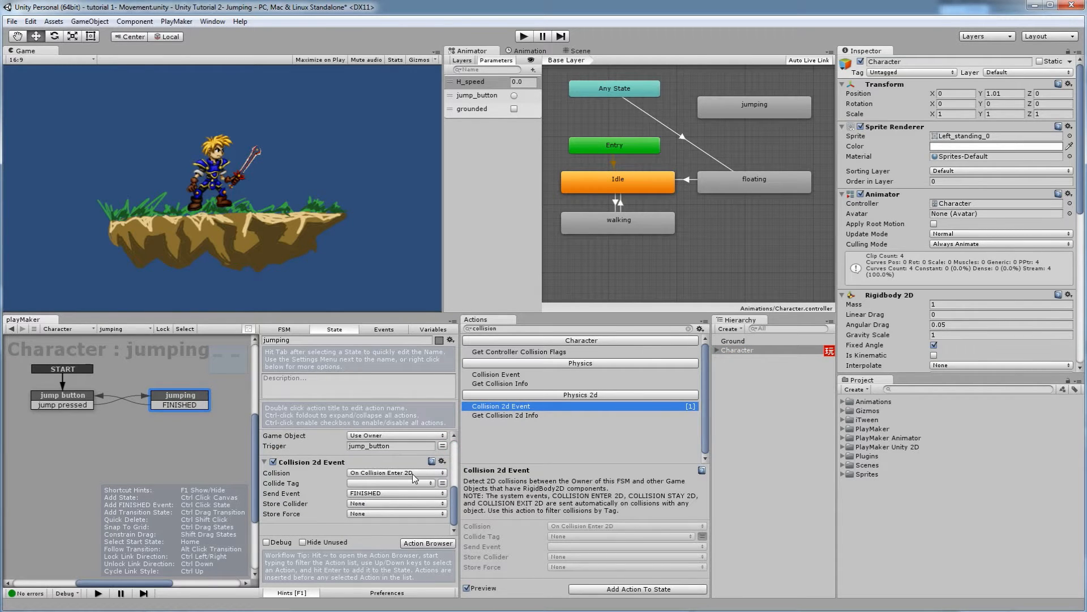
click(381, 484)
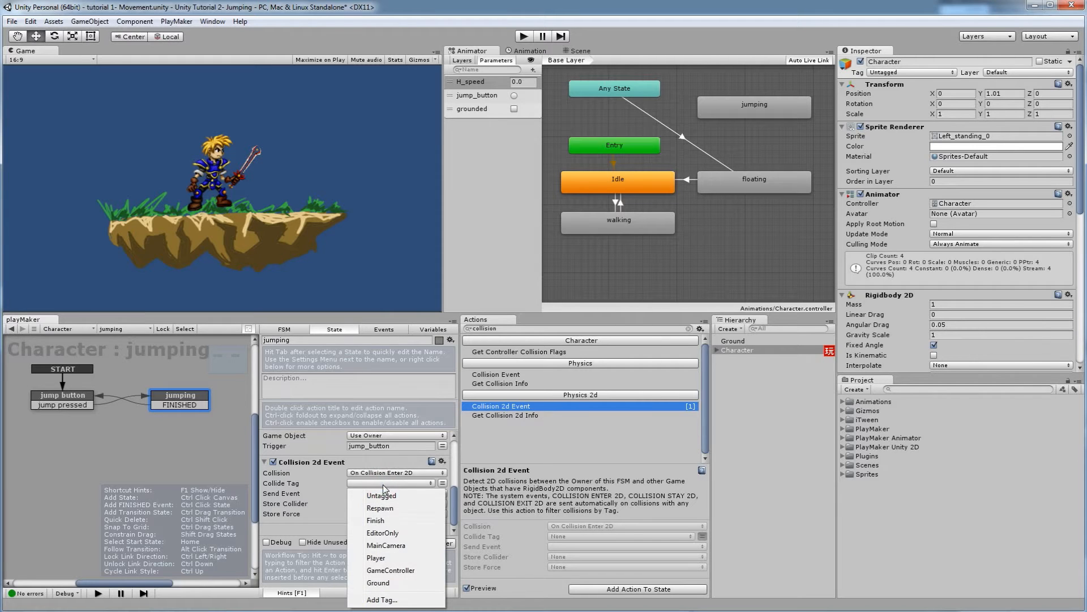
click(389, 584)
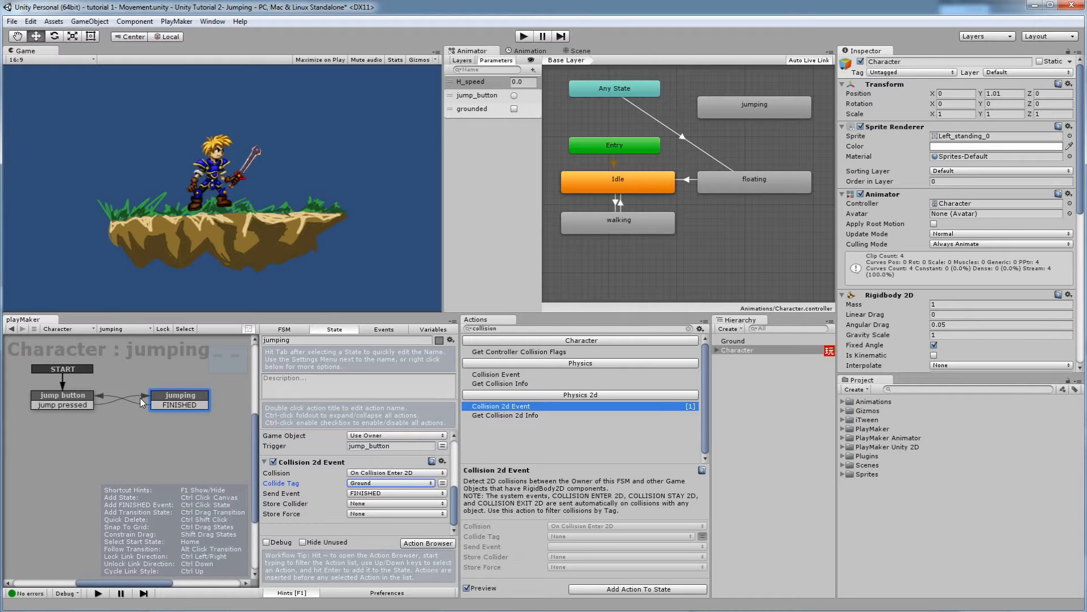
Step: Run the game and test walking and jumping with the character, watching the FSM and Animator states
click(524, 36)
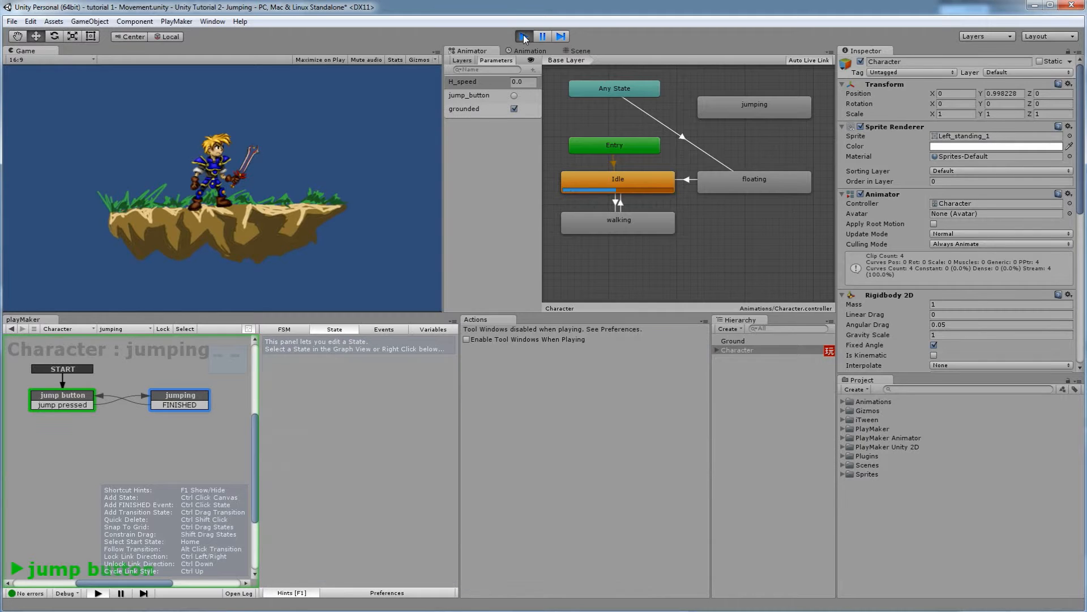
key(space)
key(Right)
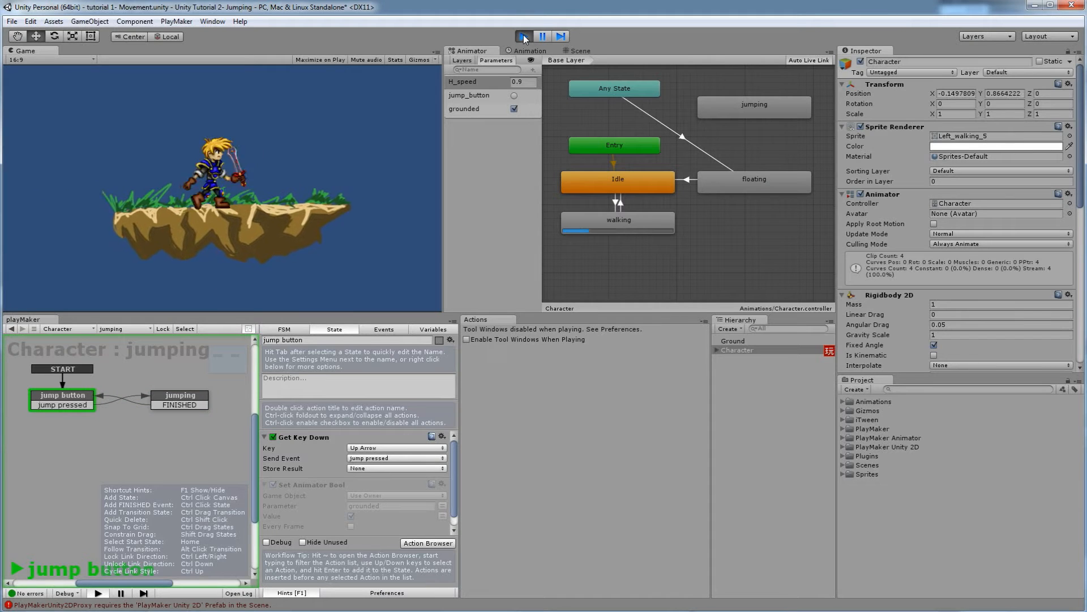
key(Up)
key(space)
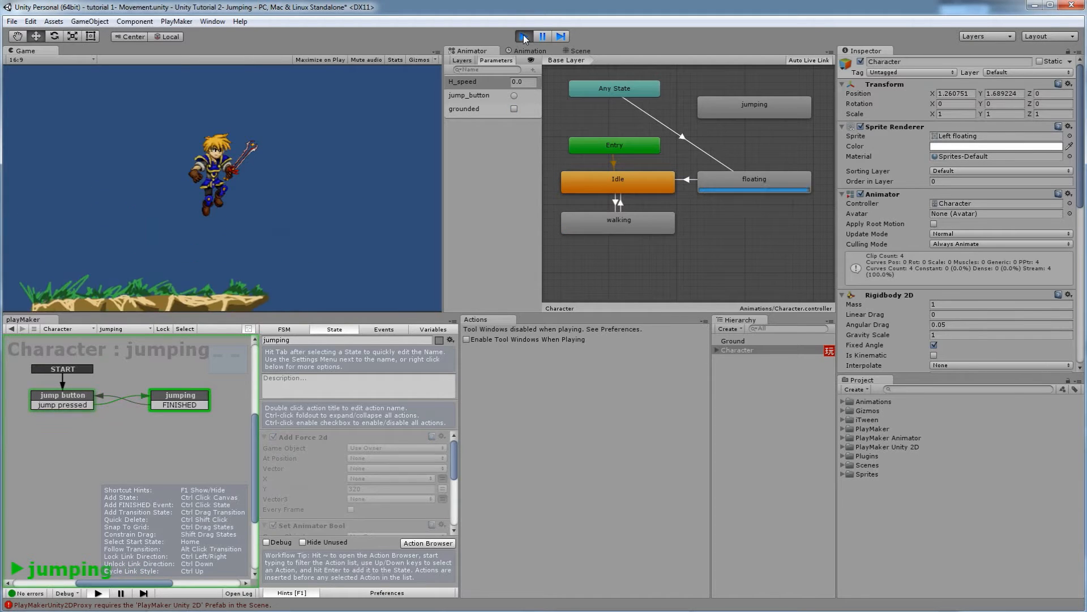
key(Left)
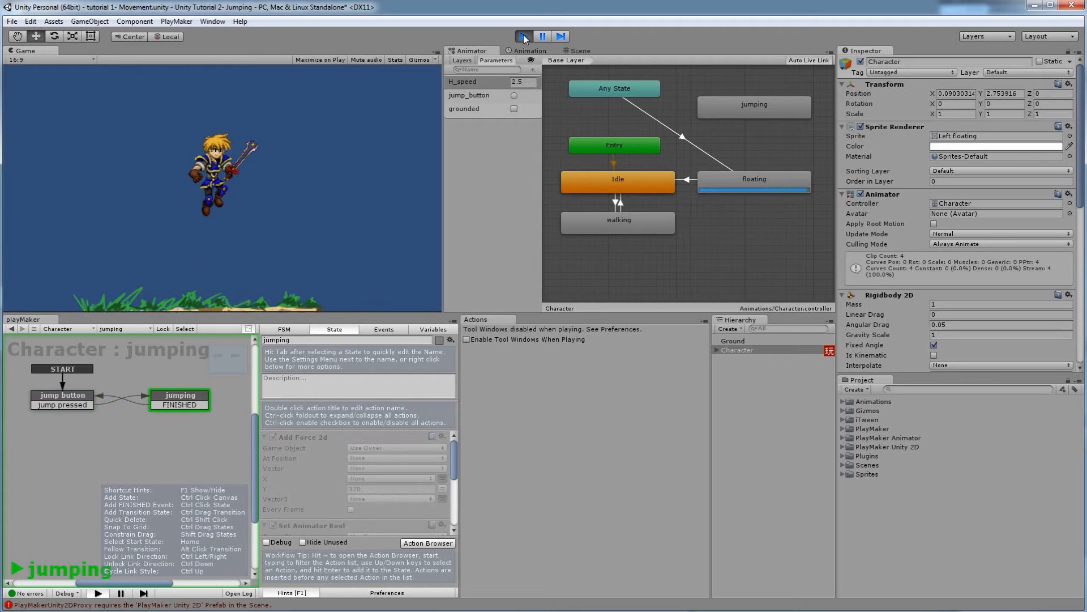
Step: Check the Character's list of FSMs and examine its Play Maker FSM components while the game runs
click(128, 328)
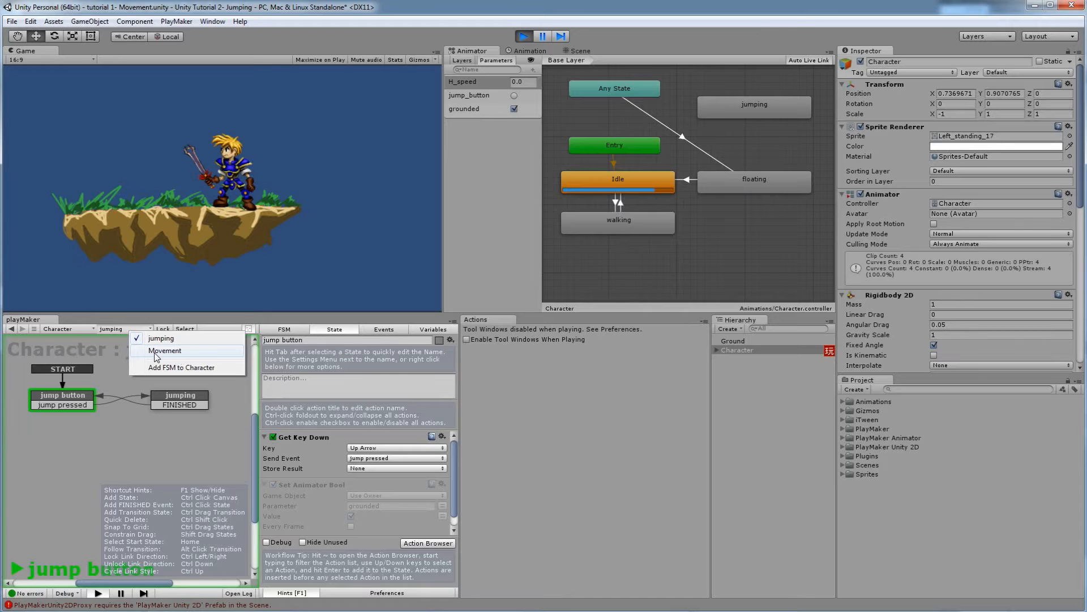
click(130, 436)
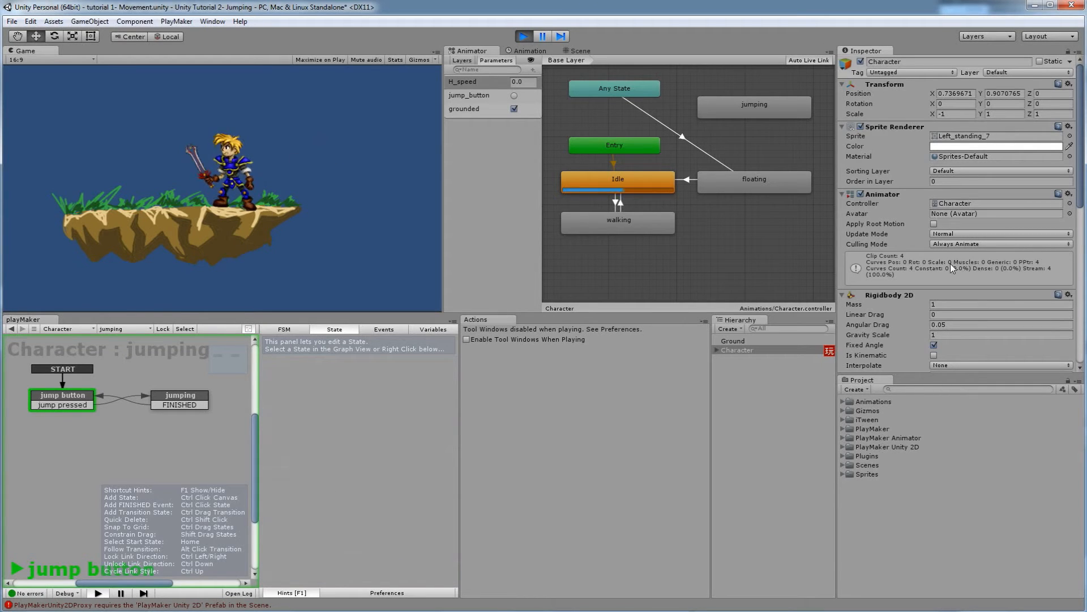
scroll(951, 267, down, 10)
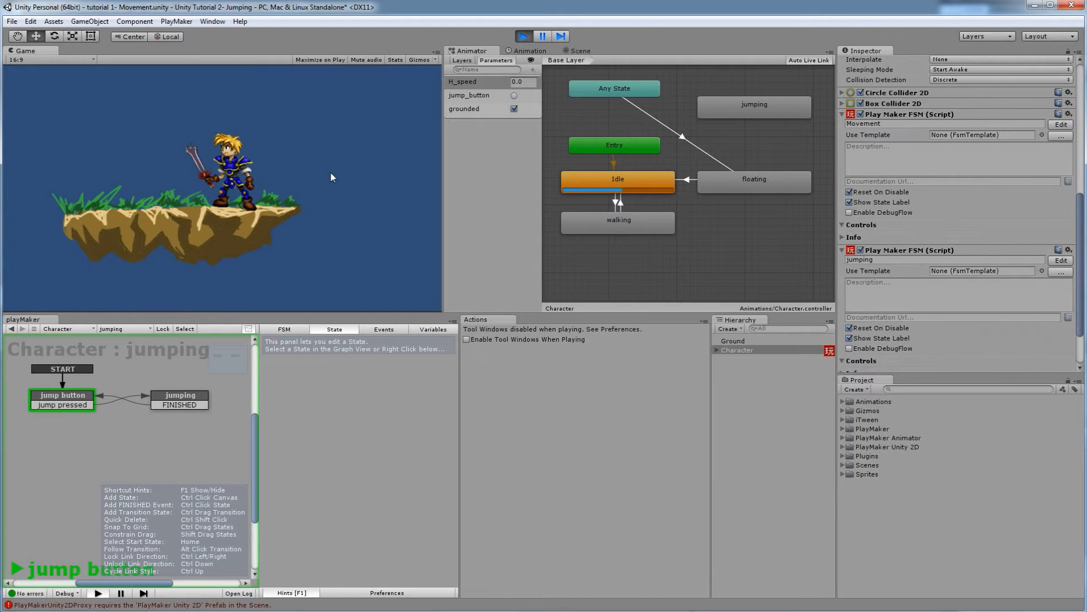
Step: Test walking the character in both directions along the platform, including a jump while moving
key(Right)
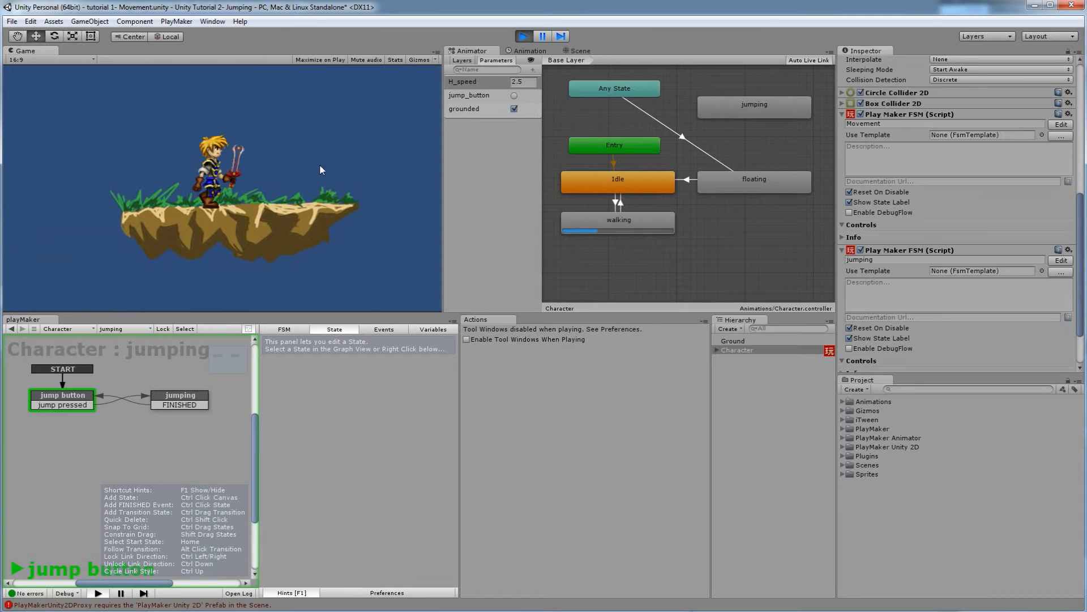
key(space)
key(Left)
key(space)
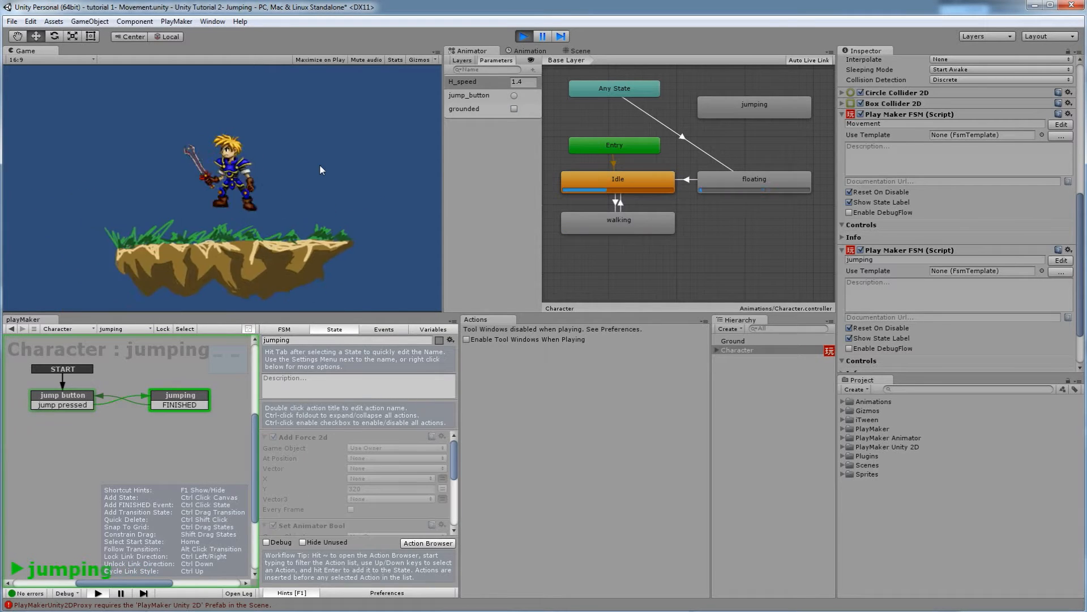
key(Right)
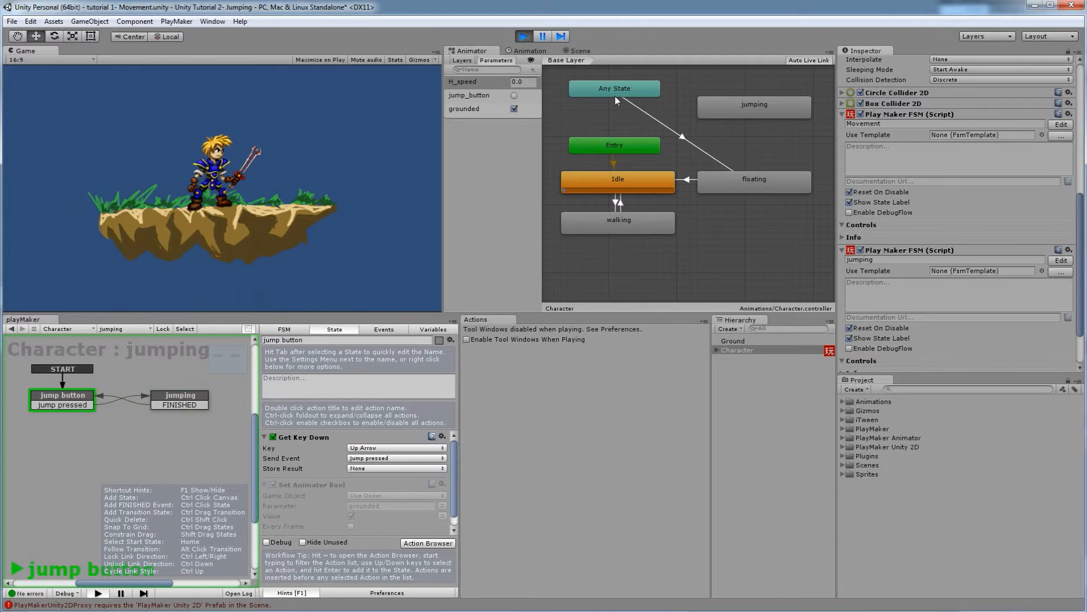
key(Left)
key(Left)
key(Right)
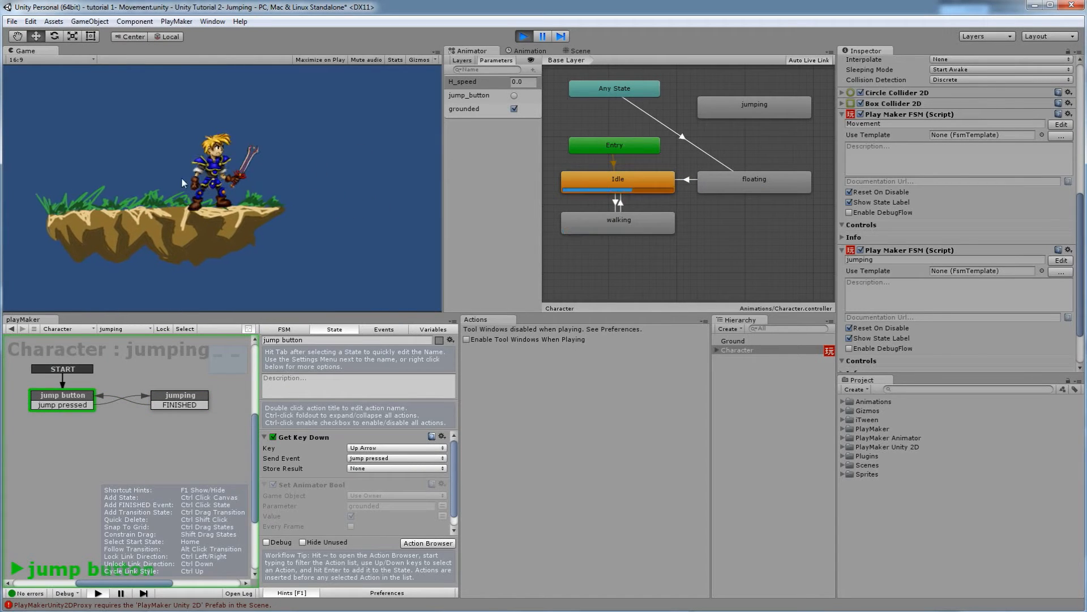
key(Left)
key(Right)
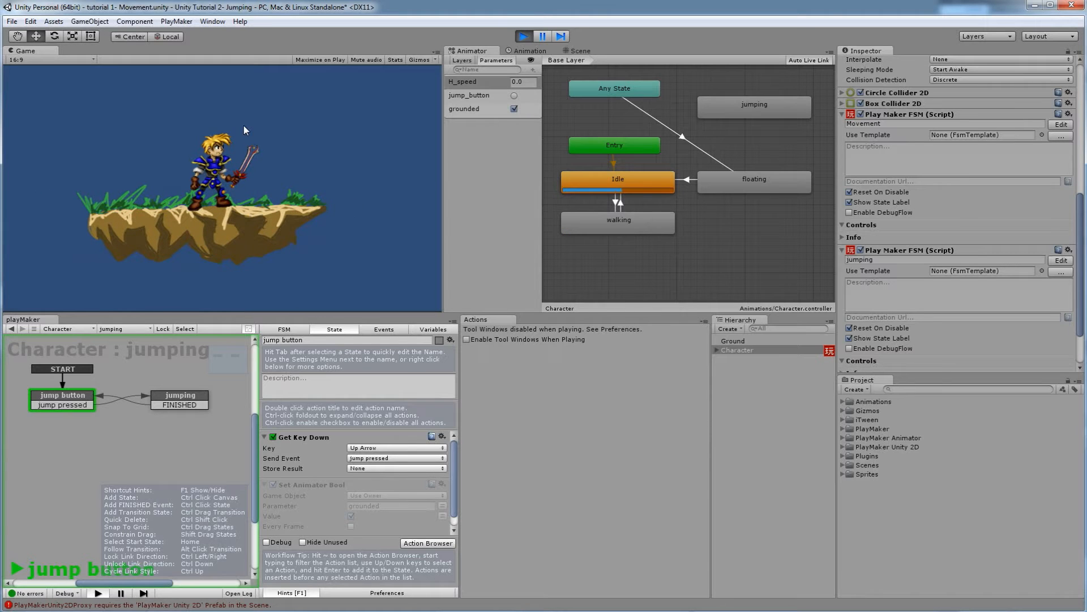
Step: Jump repeatedly while changing direction and examine how the Animator moves from floating back to Idle on landing
key(Up)
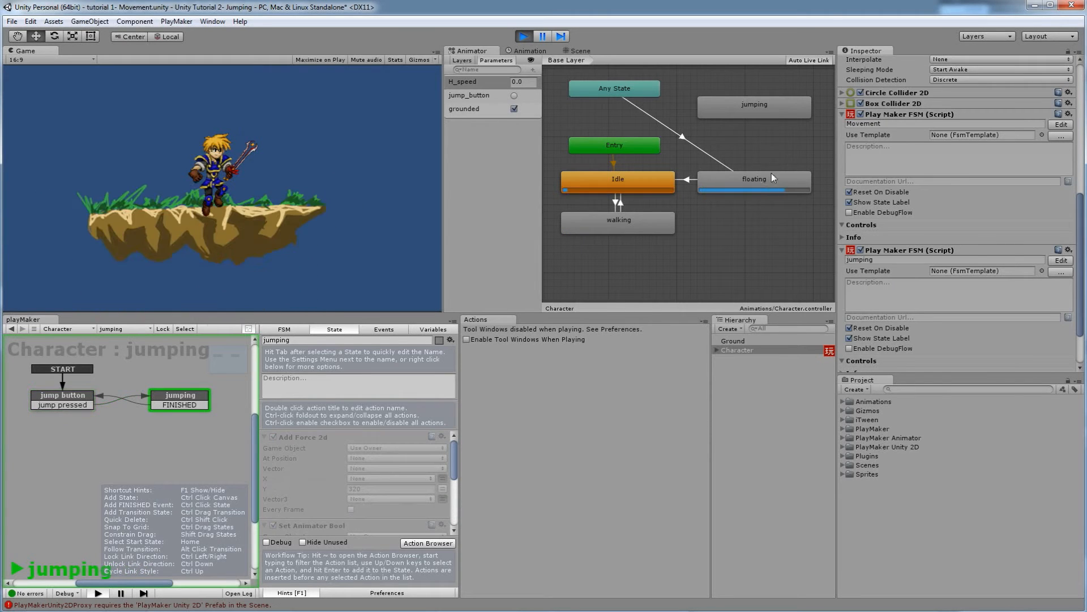
key(Up)
key(Left)
key(Right)
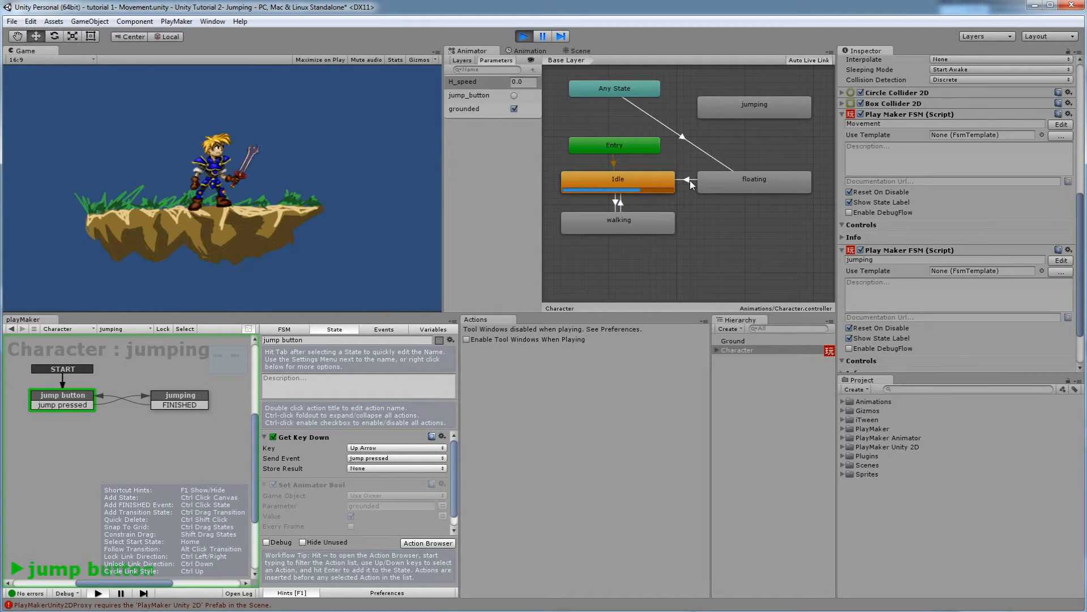
key(Up)
key(Left)
key(Right)
key(Up)
key(Left)
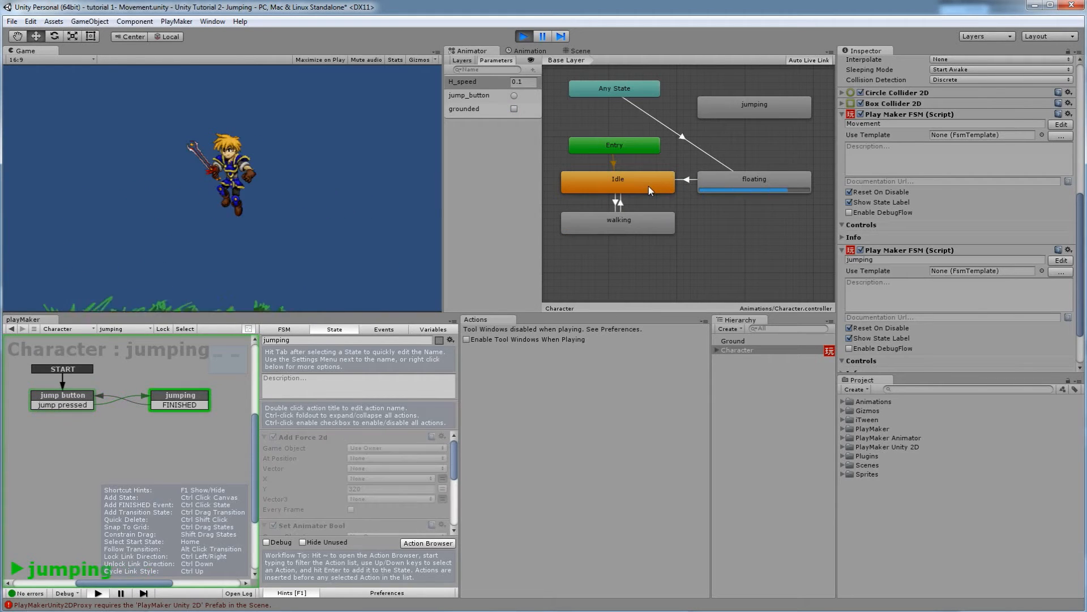
key(Right)
key(space)
key(space)
key(Right)
key(space)
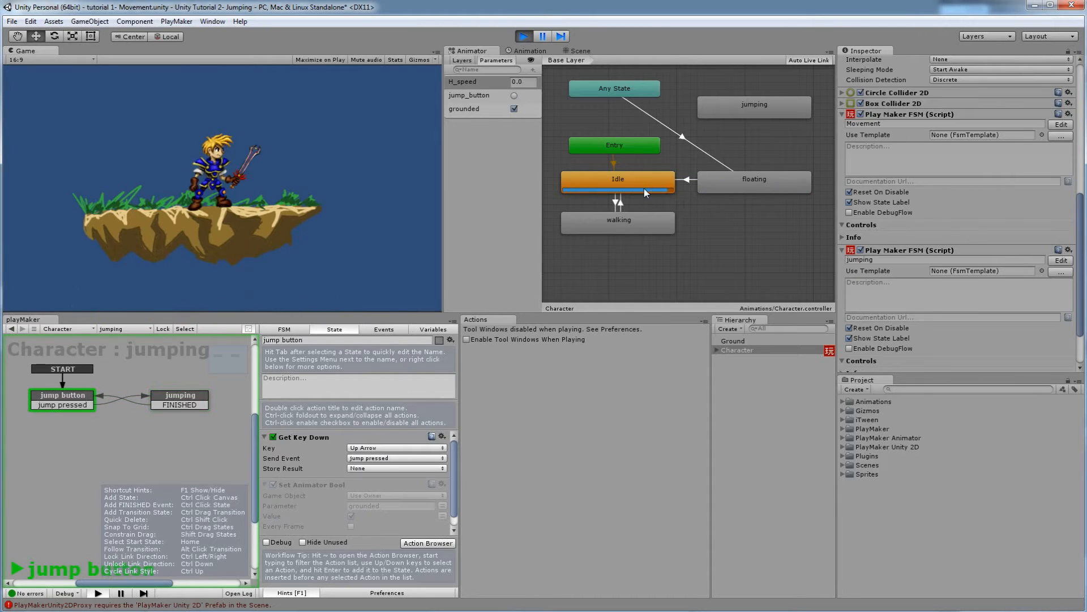
Step: Test several jumps in place, watching the landing animation, and stop the game
key(Up)
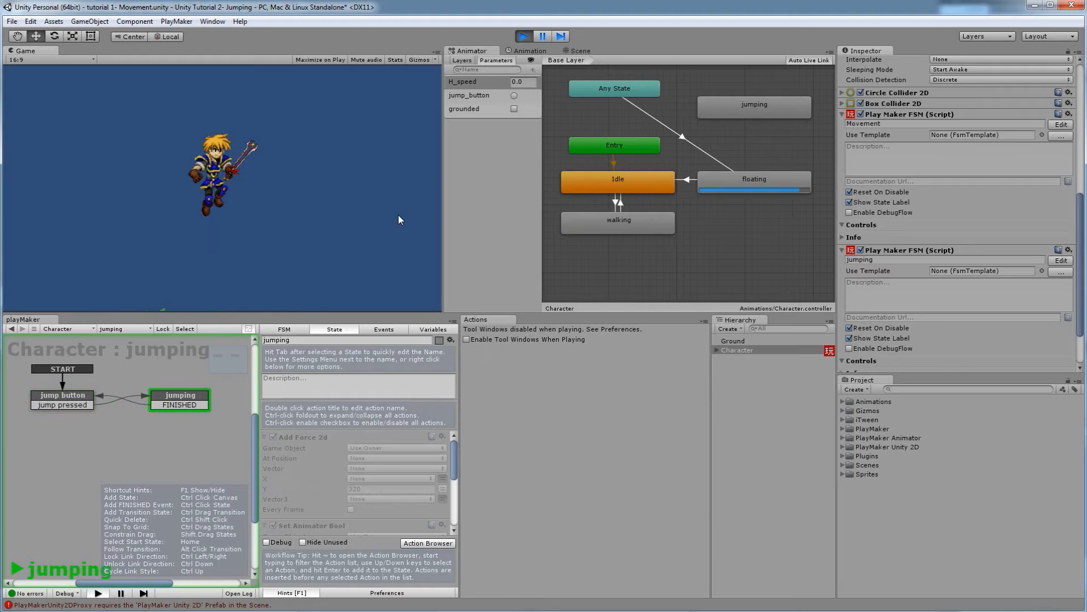
key(Up)
key(Up)
key(Up)
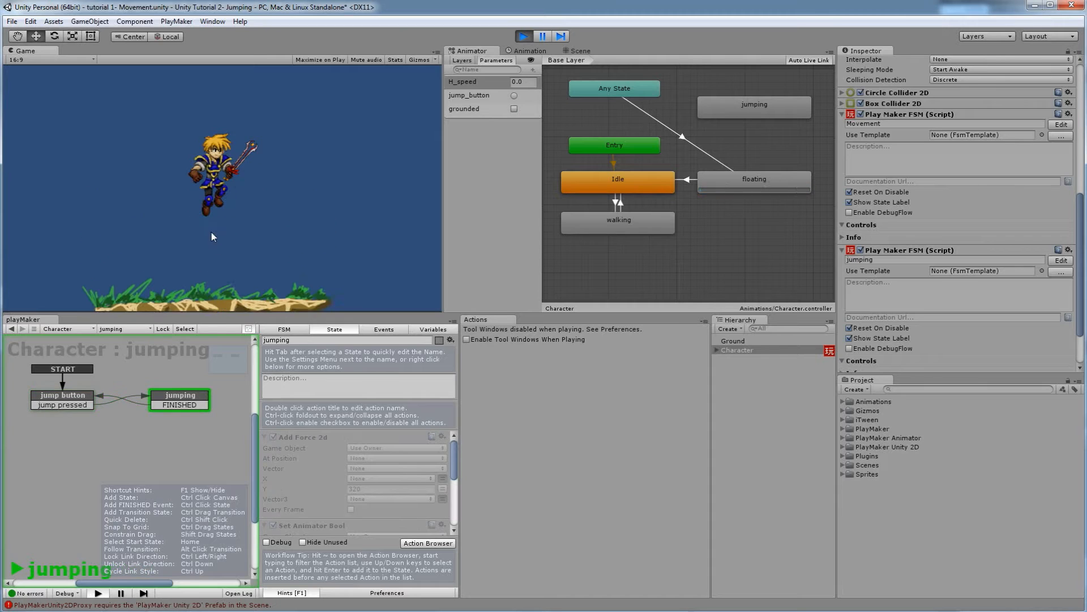
key(Up)
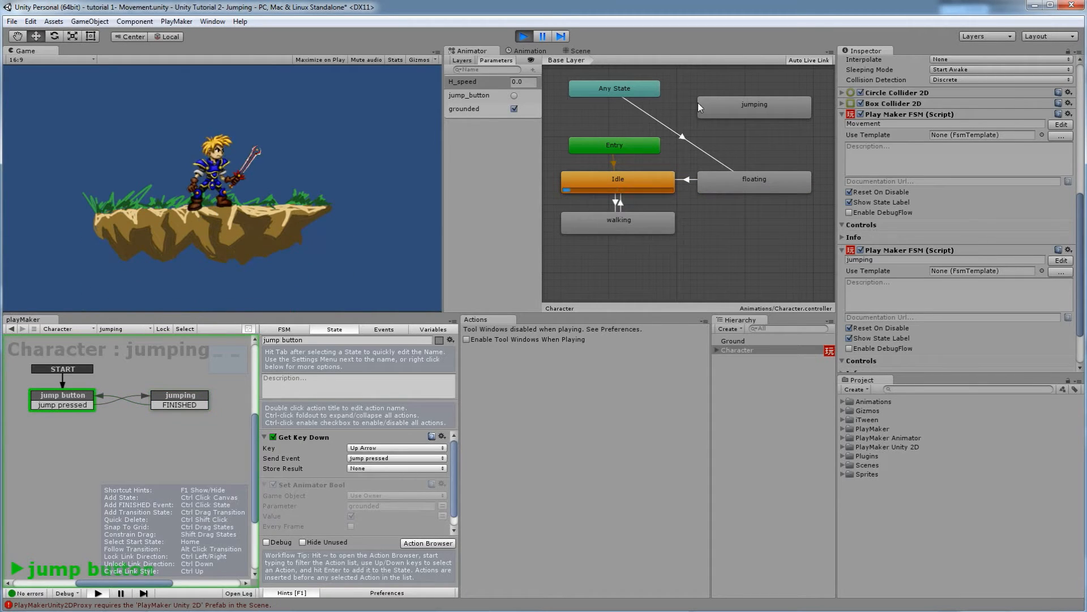
key(ctrl+p)
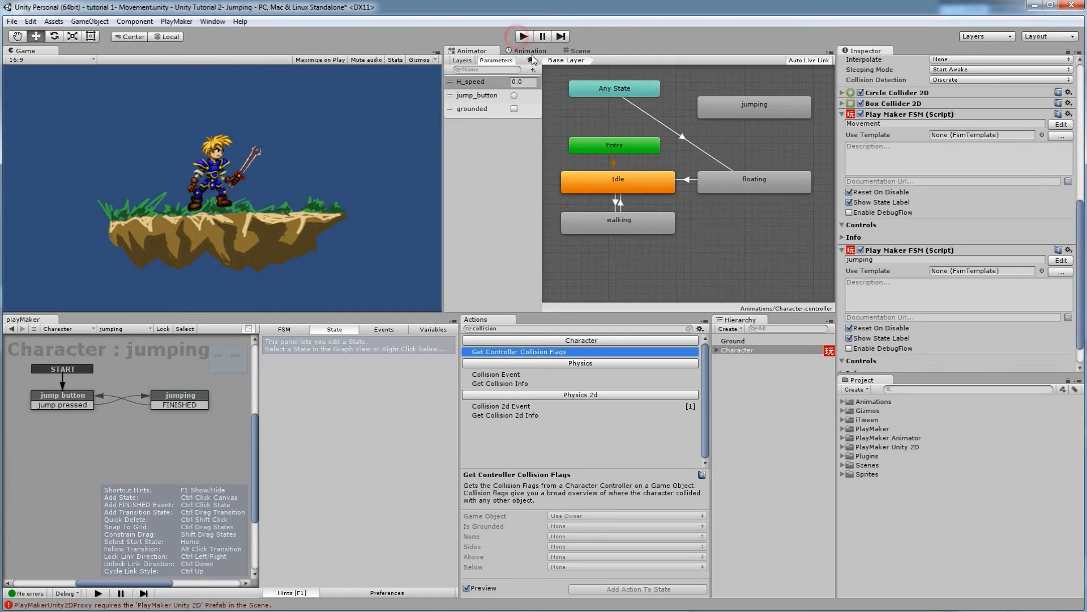
Step: Set the Transition Duration of the floating to Idle transition to 0
click(688, 179)
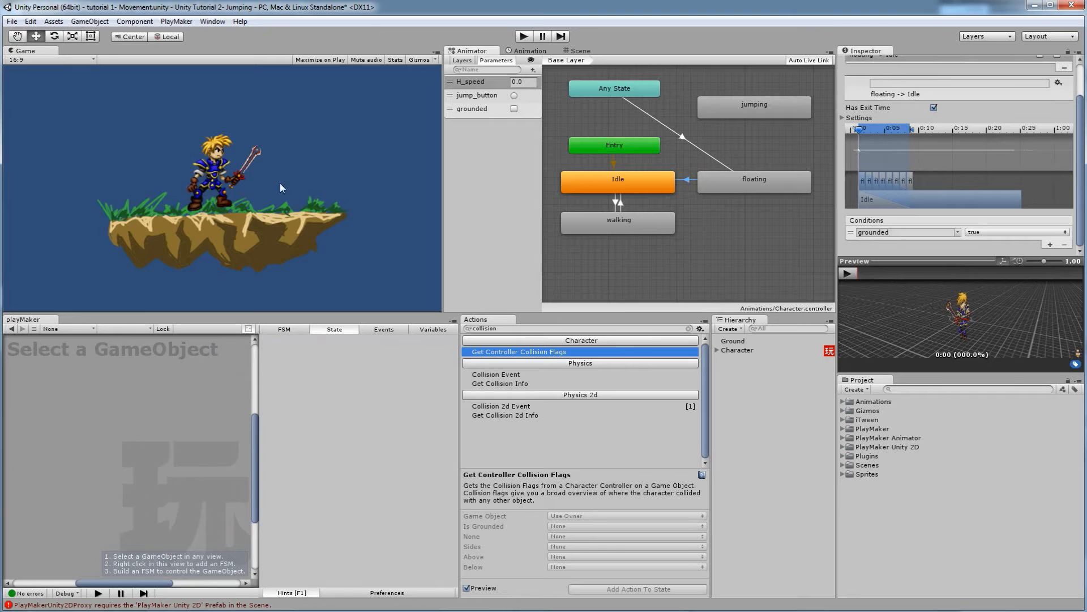
click(842, 118)
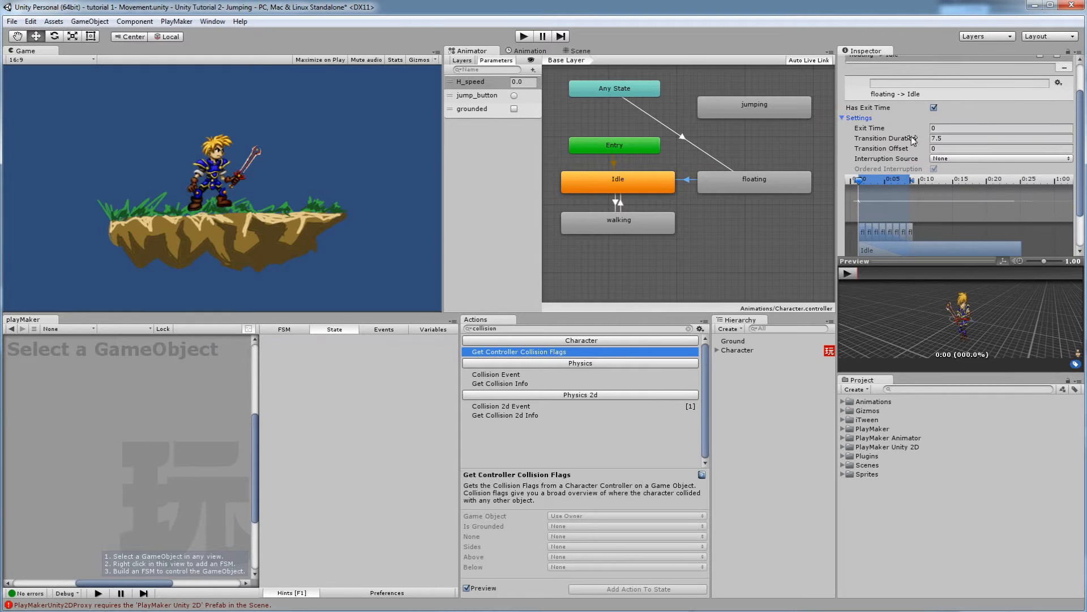
drag(951, 138, 917, 140)
text(0)
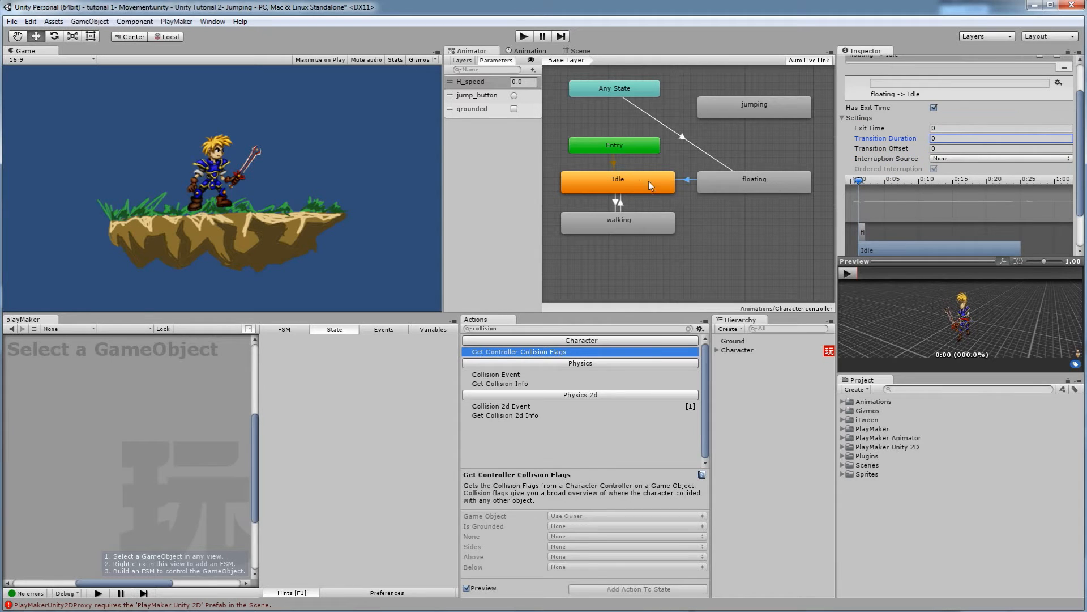
Step: Run the game, jump repeatedly to check the landing with the shortened floating to Idle transition, and stop it
click(523, 38)
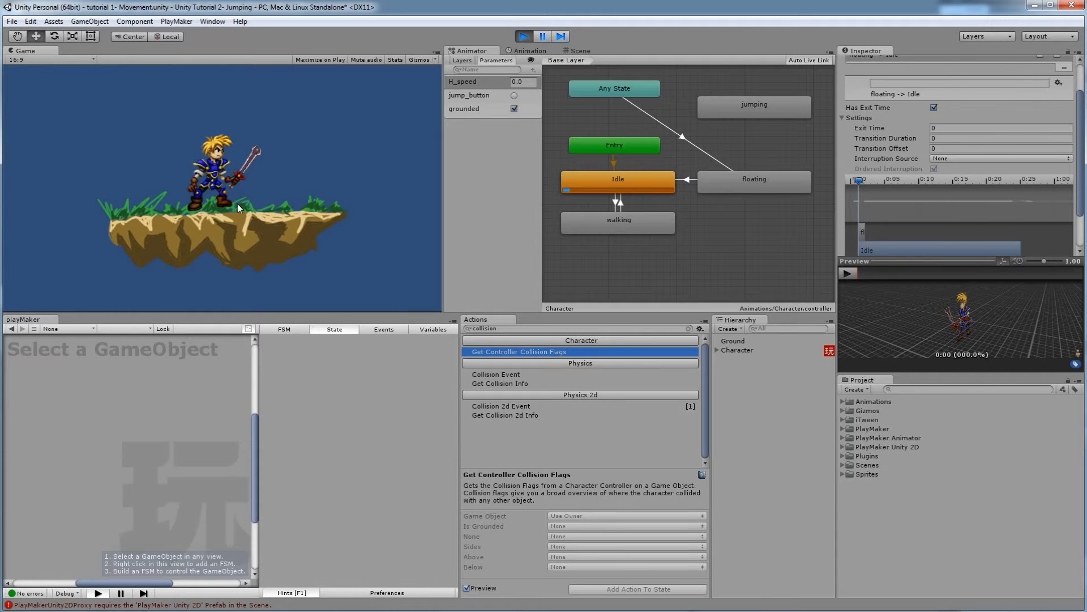
key(space)
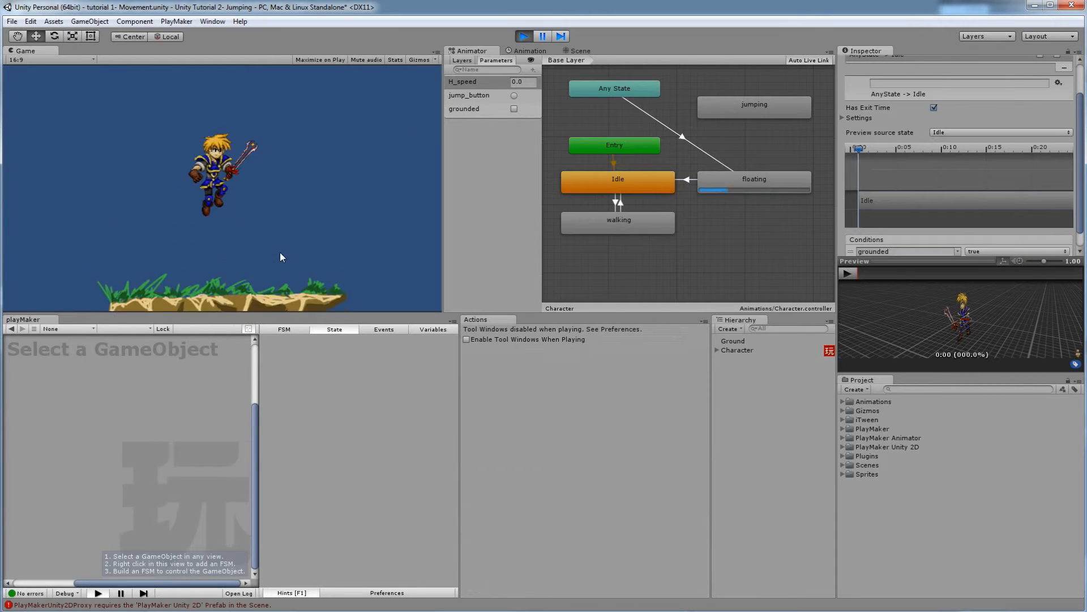
key(space)
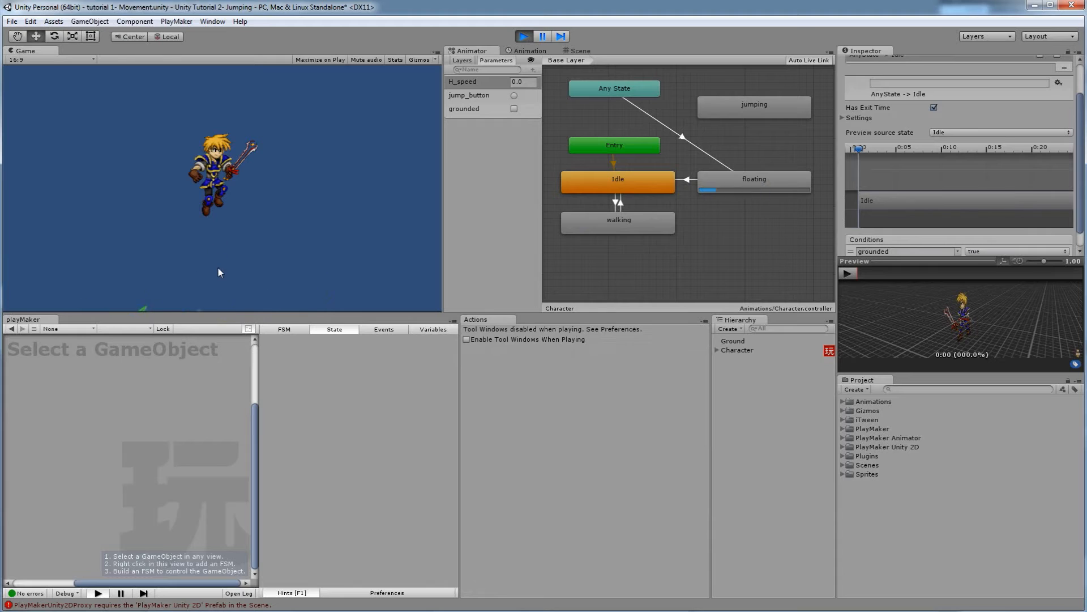
key(space)
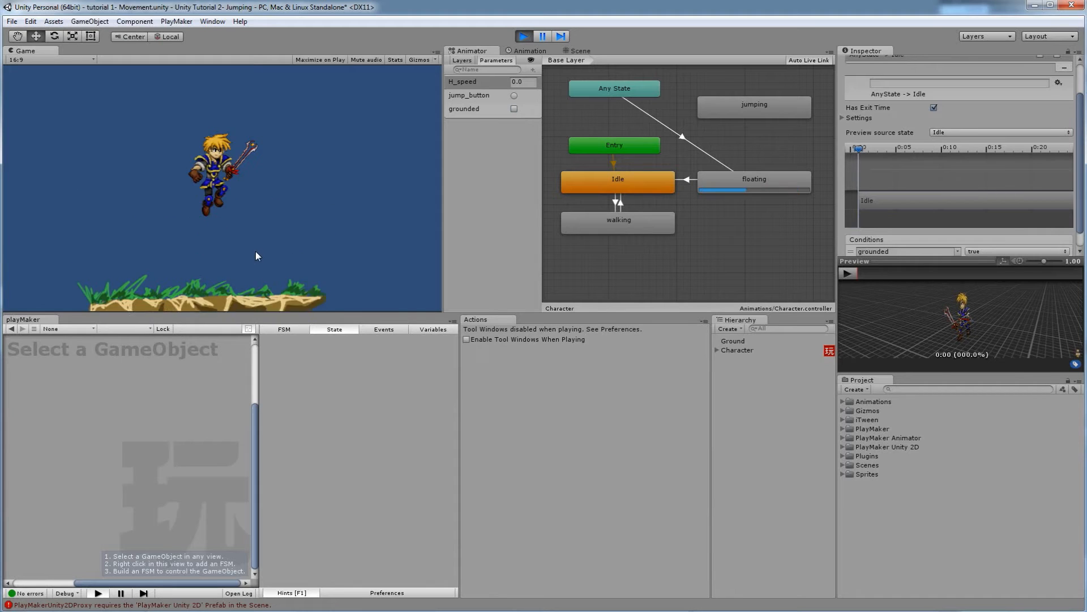
key(space)
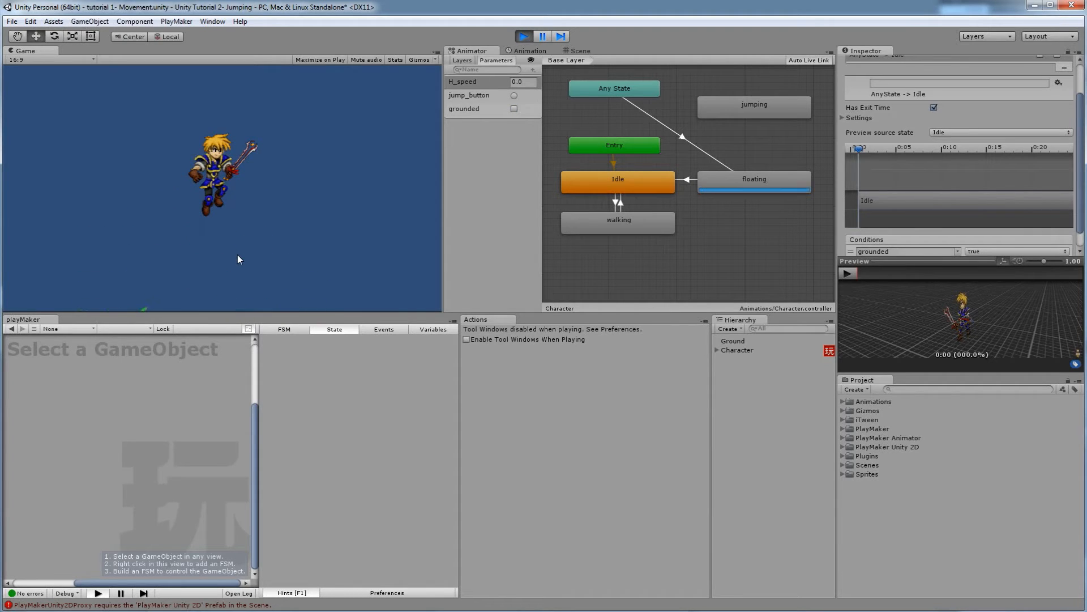
key(space)
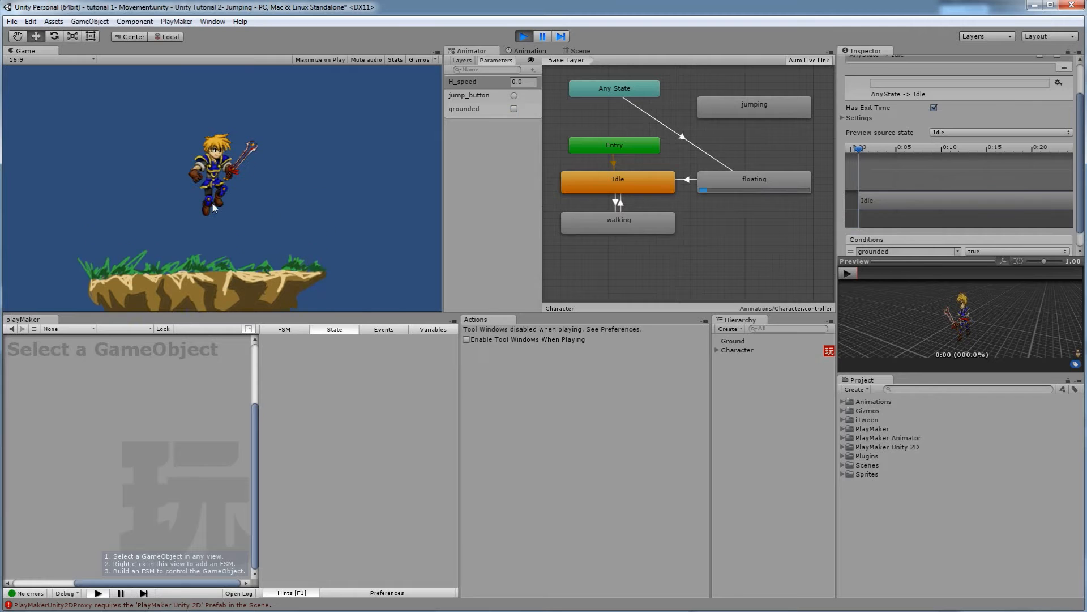
key(space)
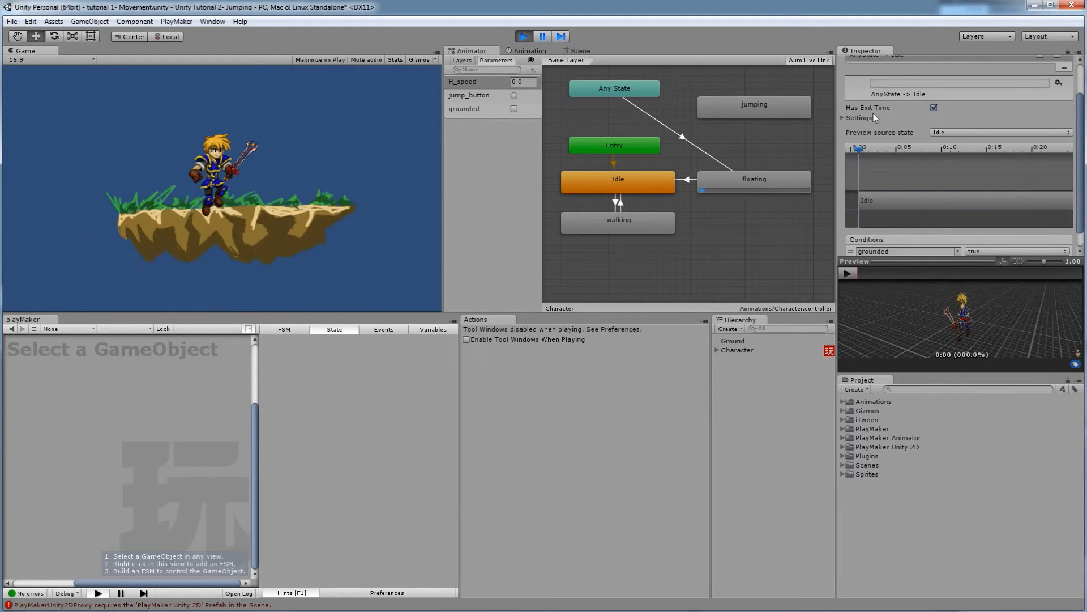
key(space)
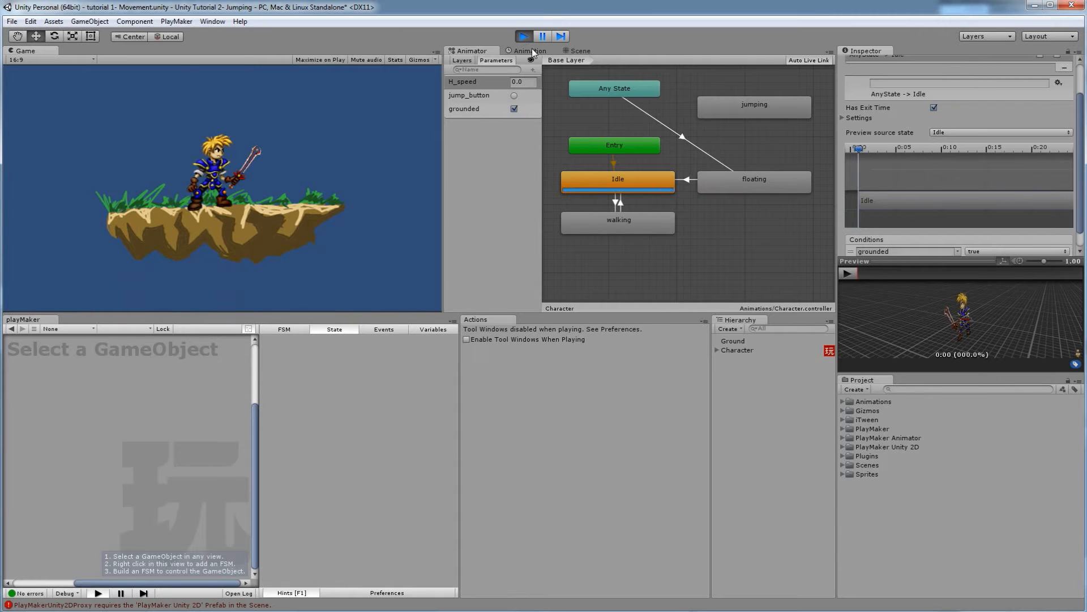
click(524, 36)
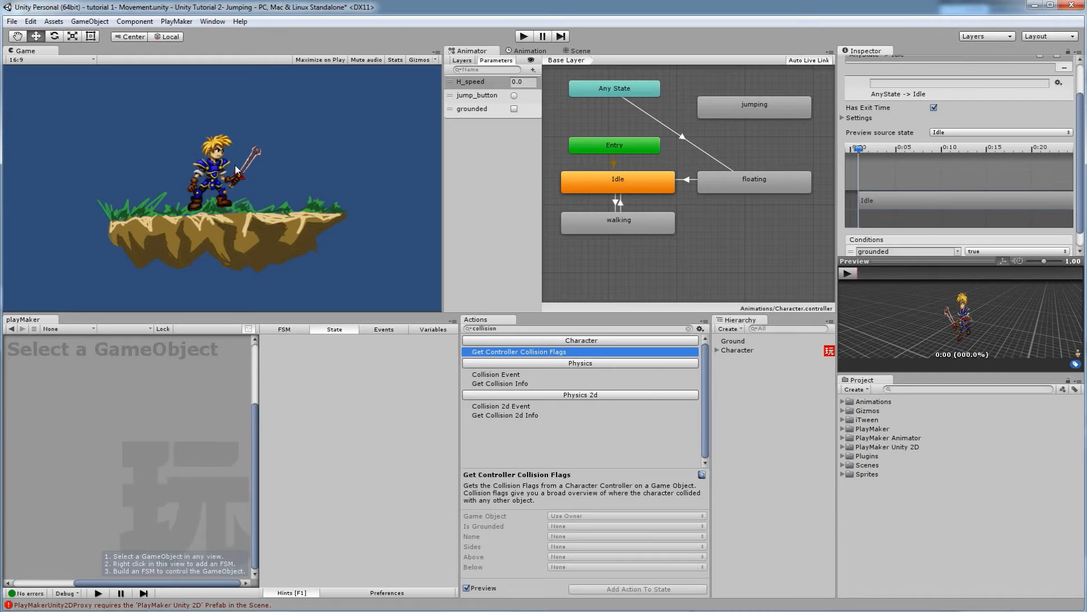
Step: Run the game again and test a few more jumps and landings on the platform
click(523, 36)
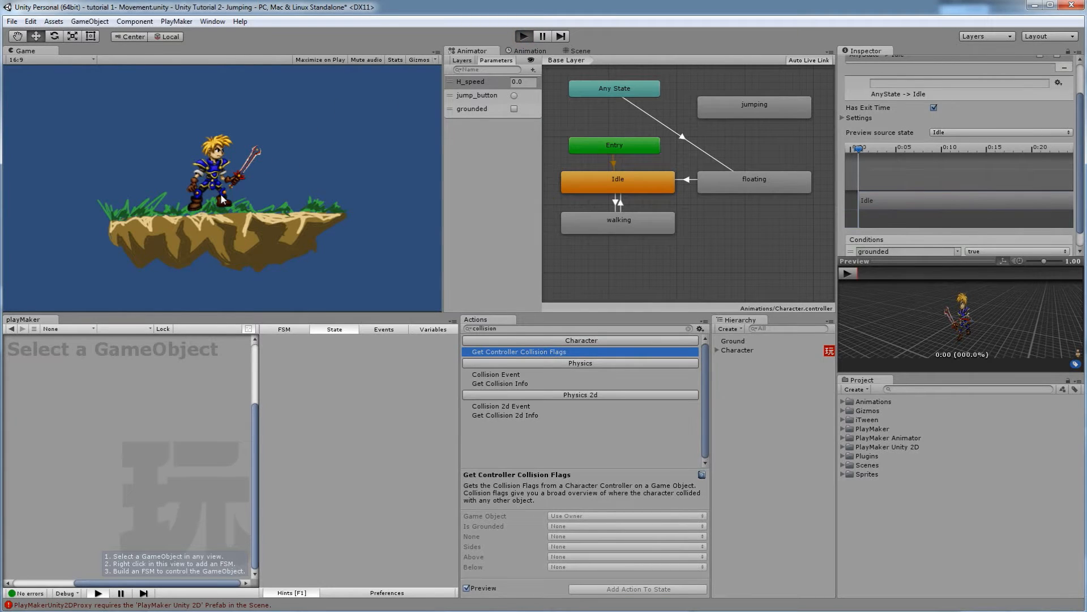
key(space)
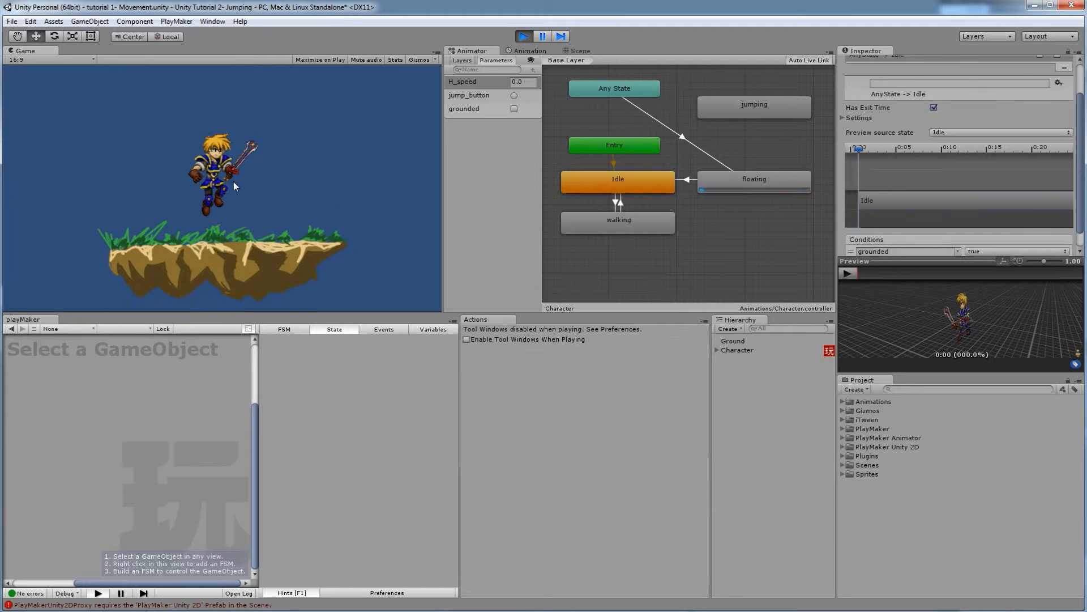
key(space)
key(space)
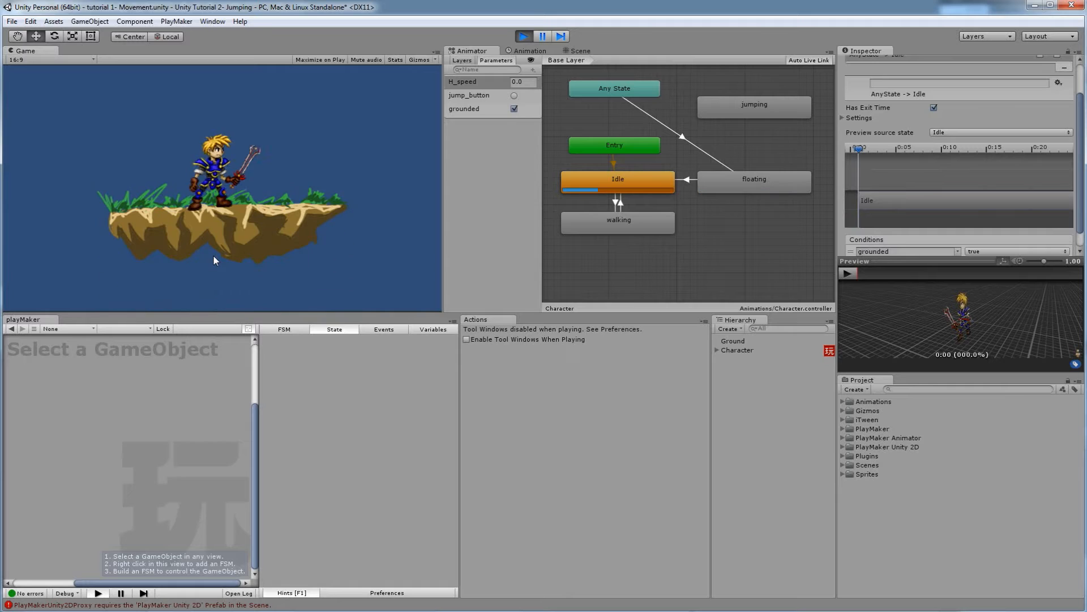
Step: Stop the game and delete the Animator transition from Any State to floating
click(531, 37)
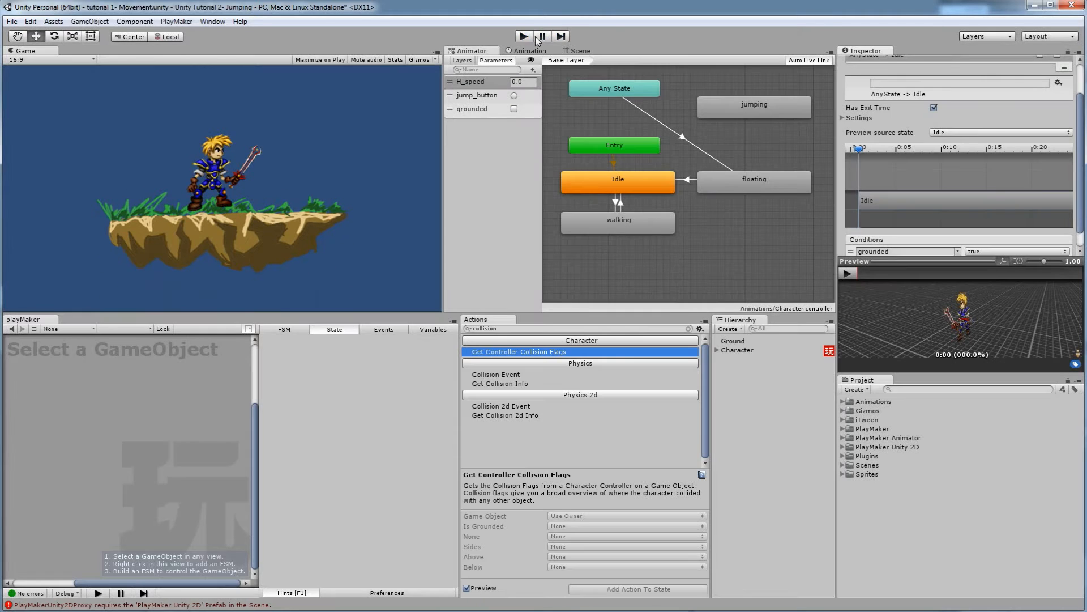
click(685, 140)
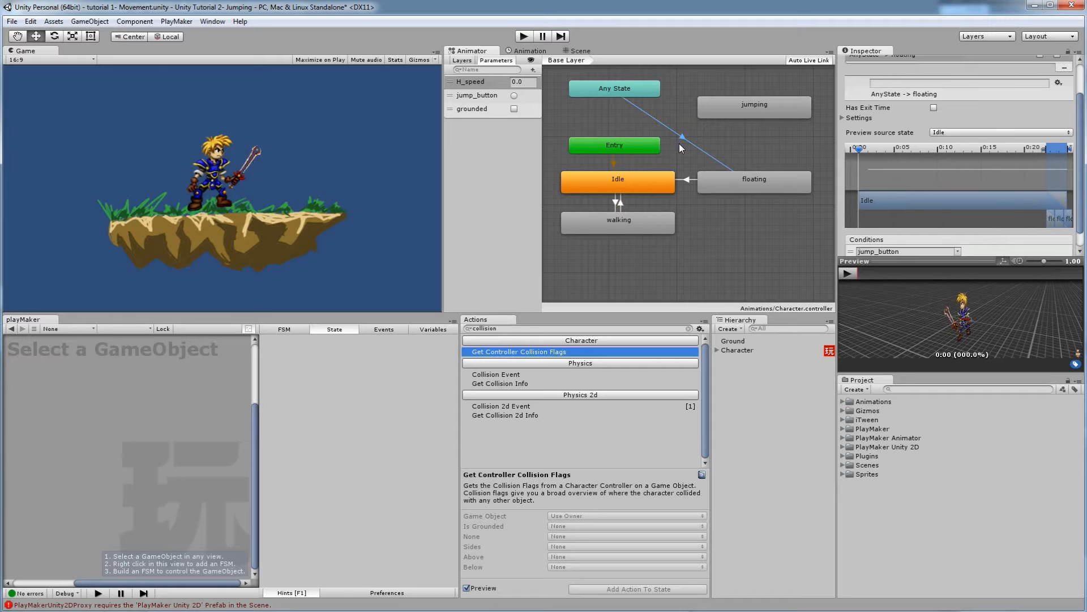
scroll(908, 152, down, 1)
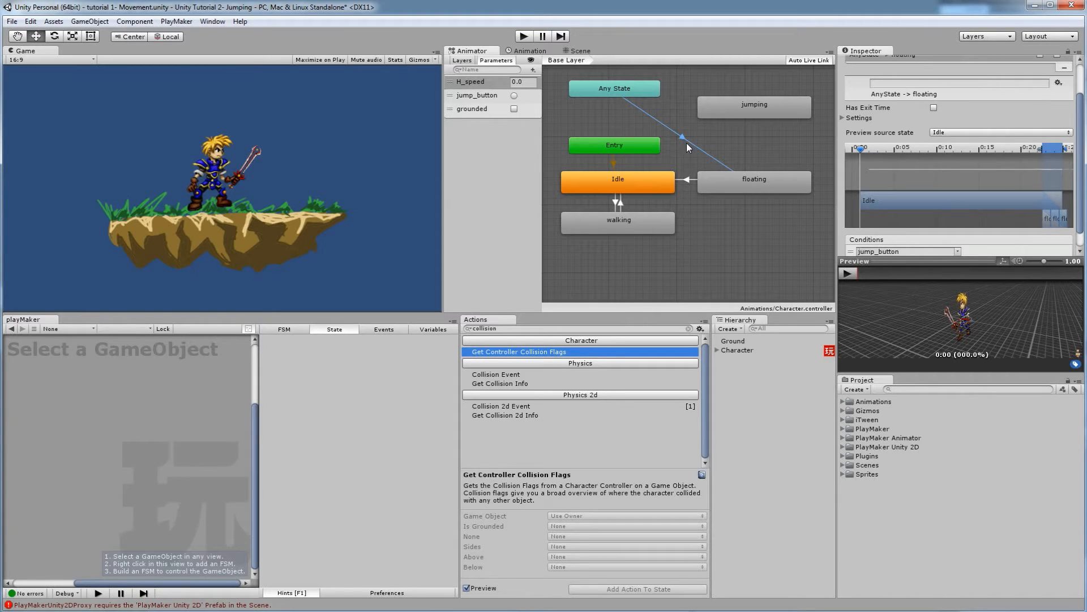
key(Delete)
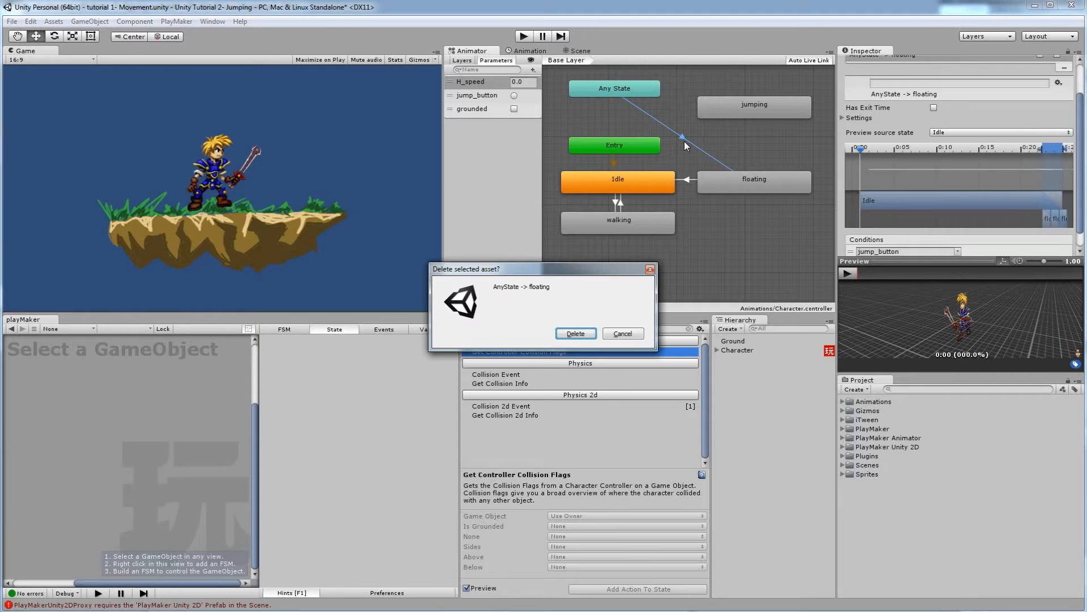
click(574, 333)
Step: Create a transition from Any State to the jumping state in the Animator
right_click(651, 92)
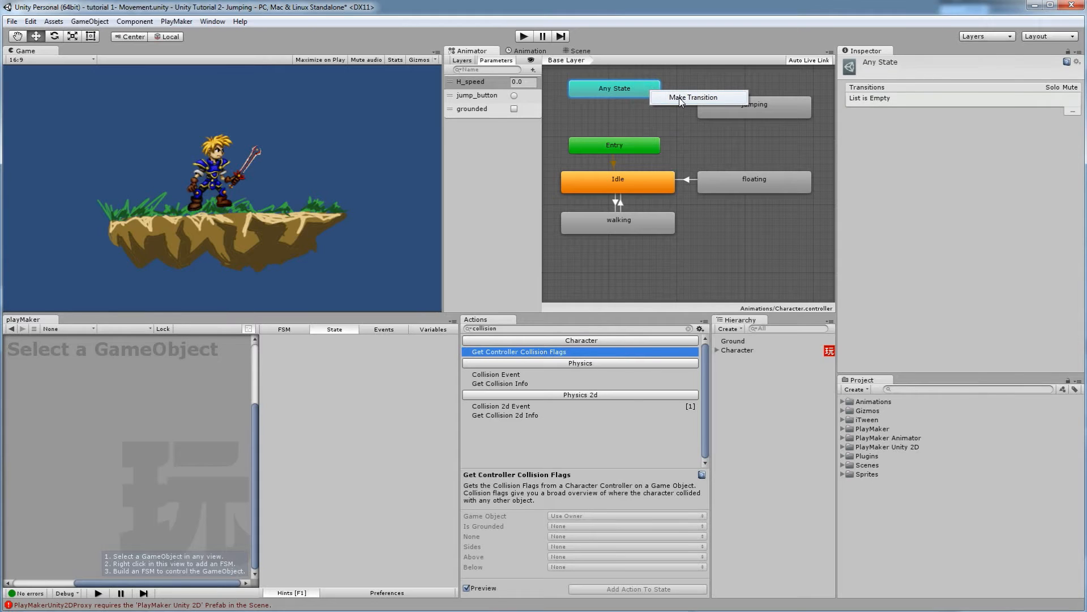
click(680, 98)
click(724, 115)
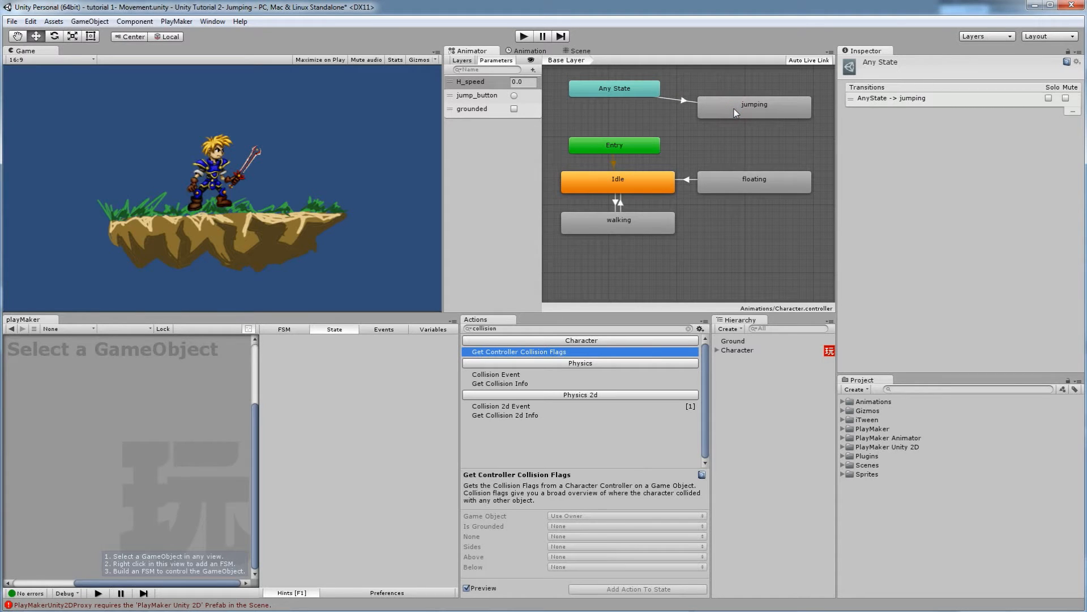
click(734, 108)
Step: Add a jump_button condition to the Any State to jumping transition
click(684, 104)
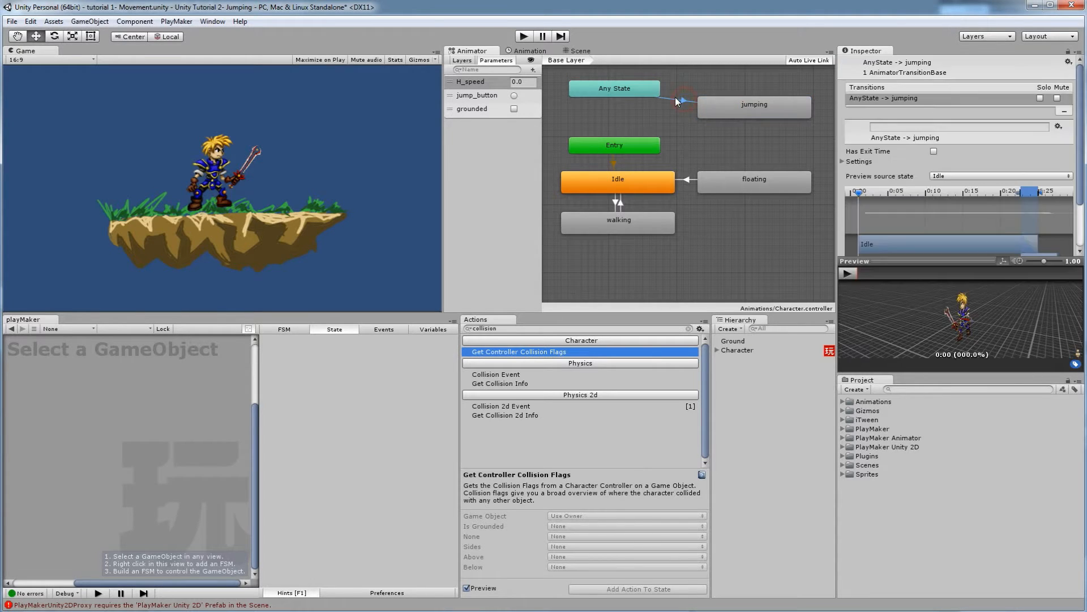
scroll(889, 131, down, 2)
click(1050, 244)
click(958, 233)
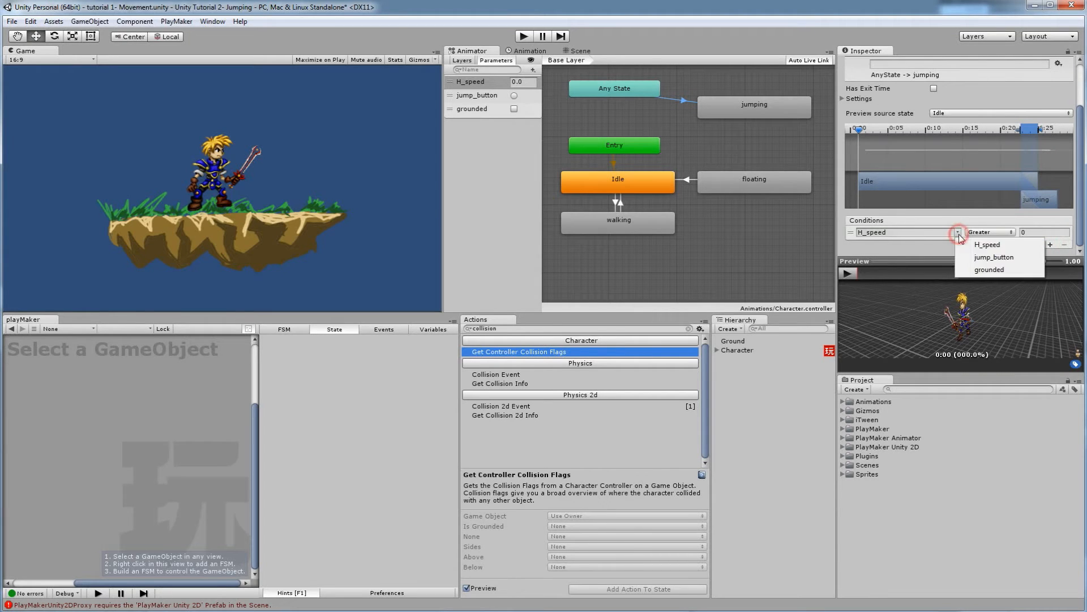
click(991, 258)
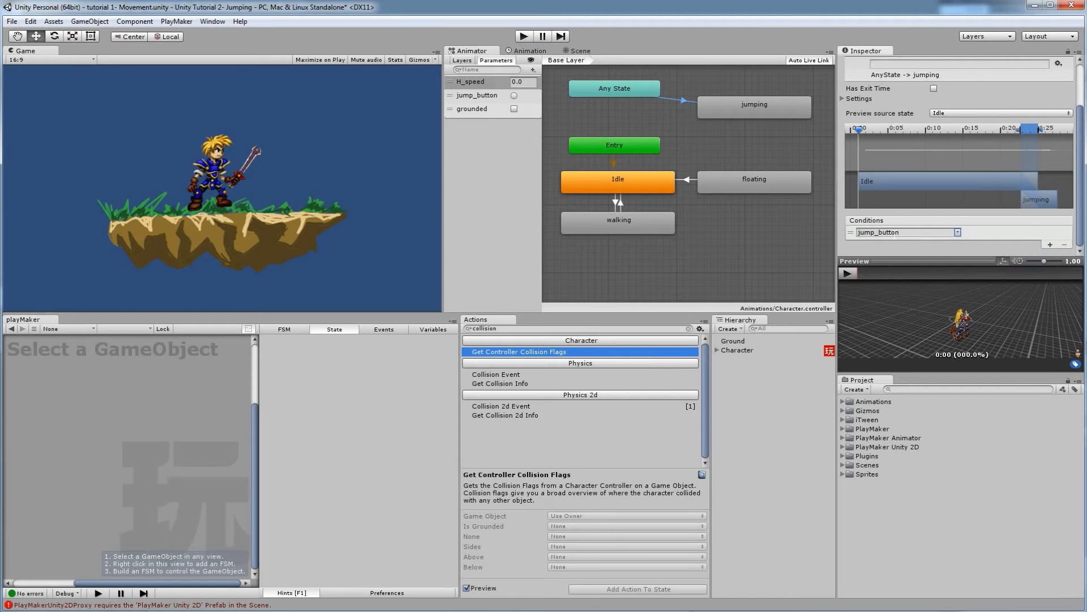
Step: Create a transition from the jumping state to floating and expand its timing settings
click(741, 105)
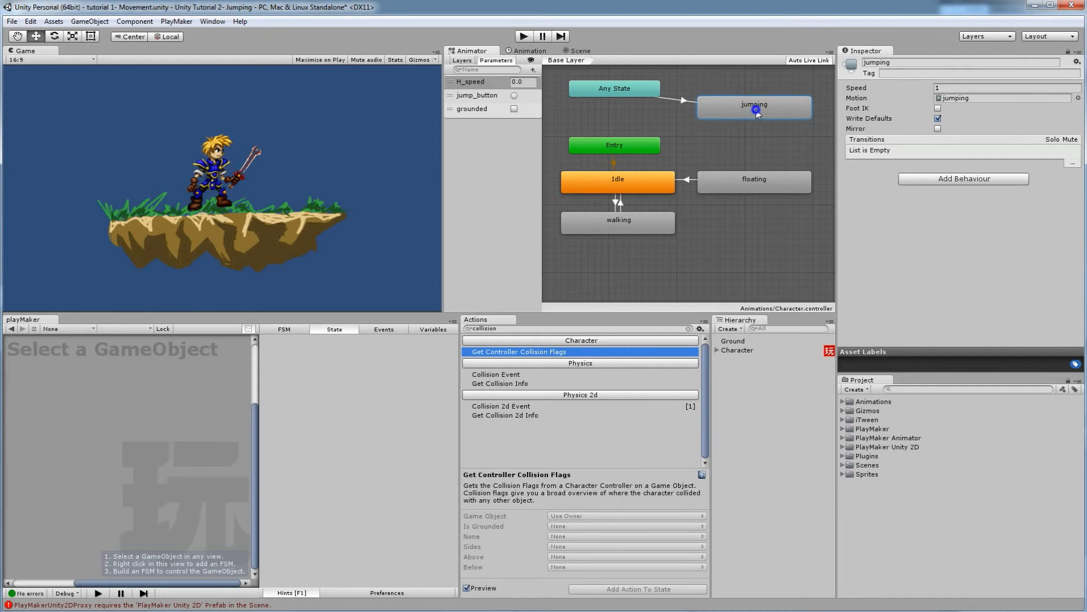
right_click(757, 112)
click(799, 118)
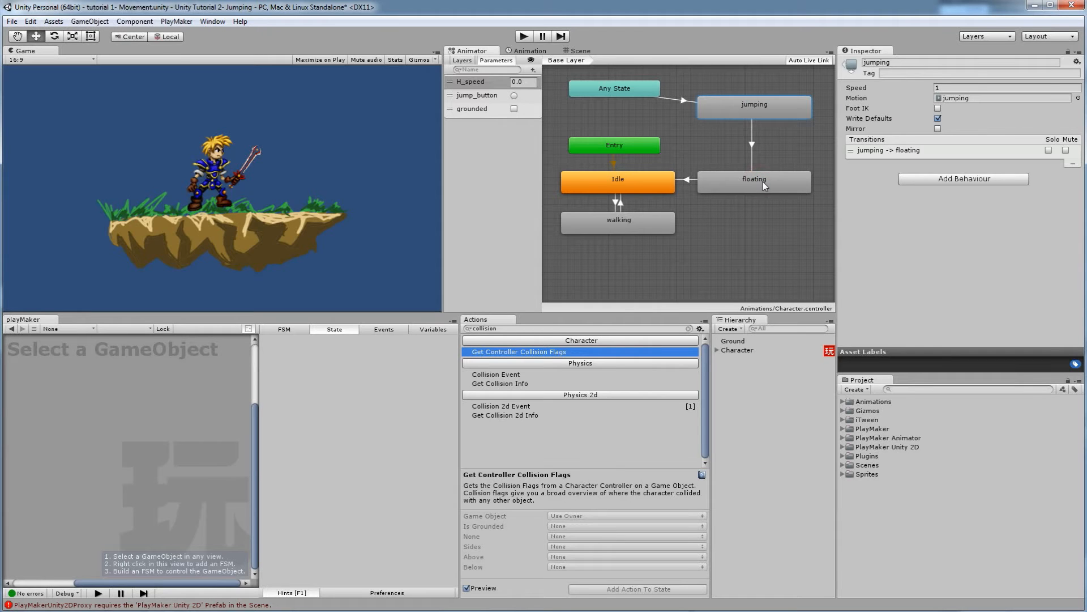
click(753, 147)
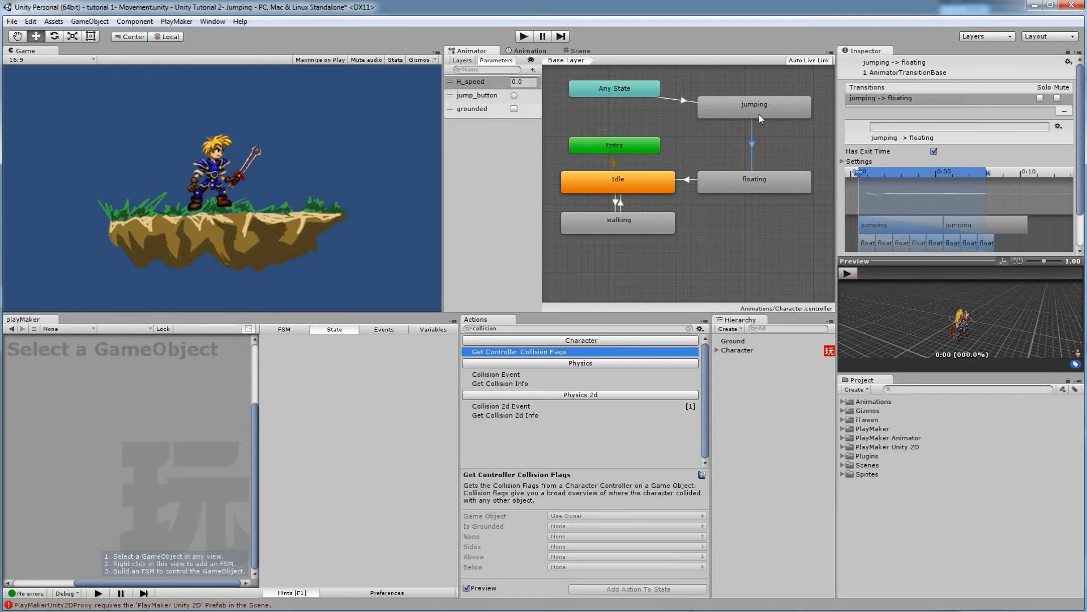
scroll(897, 124, down, 2)
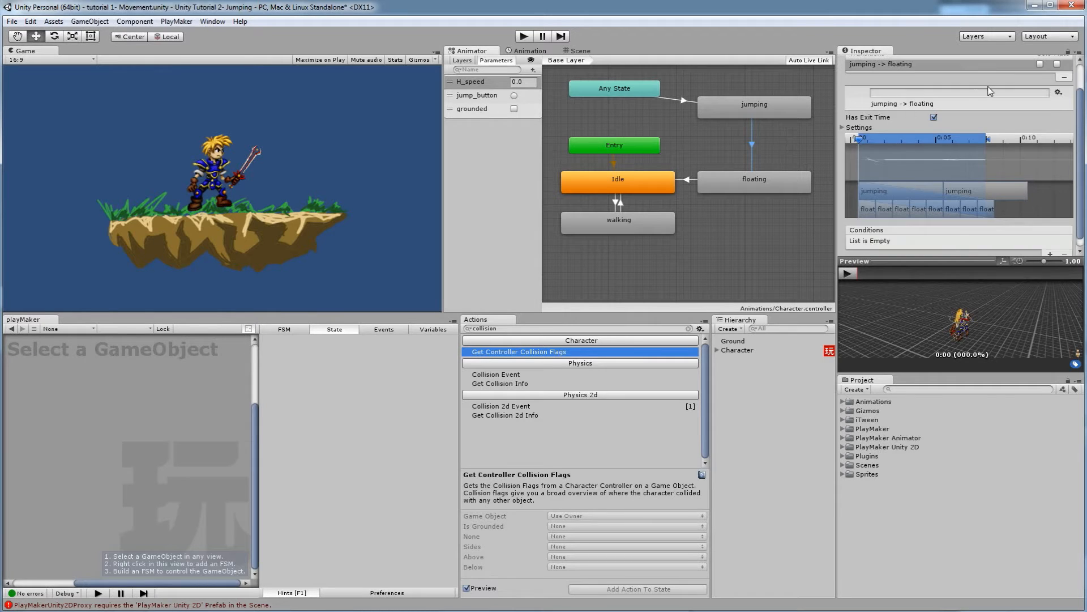
click(844, 128)
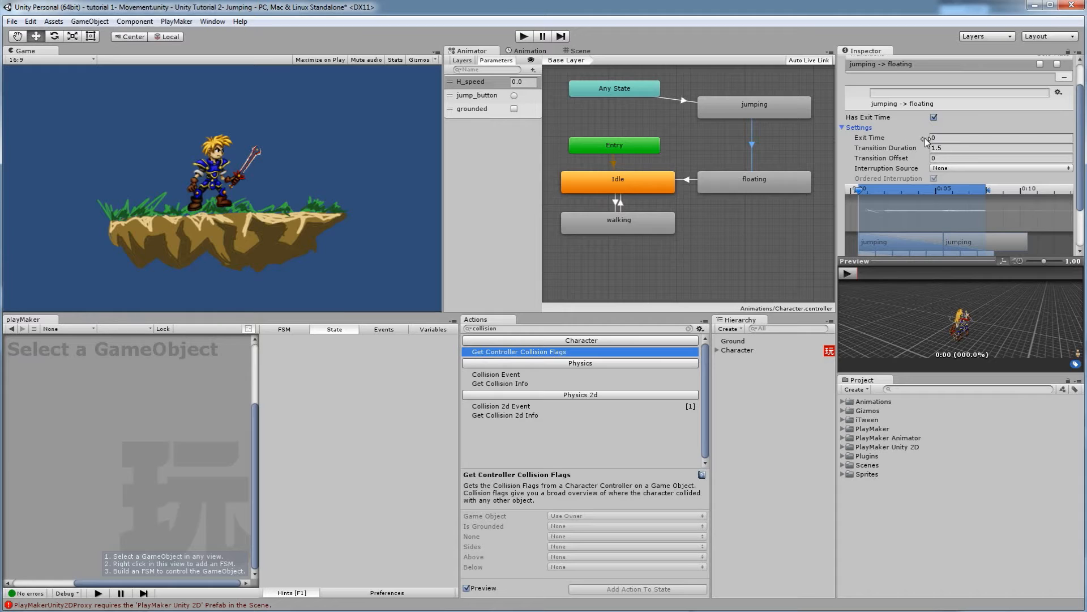
scroll(986, 151, down, 3)
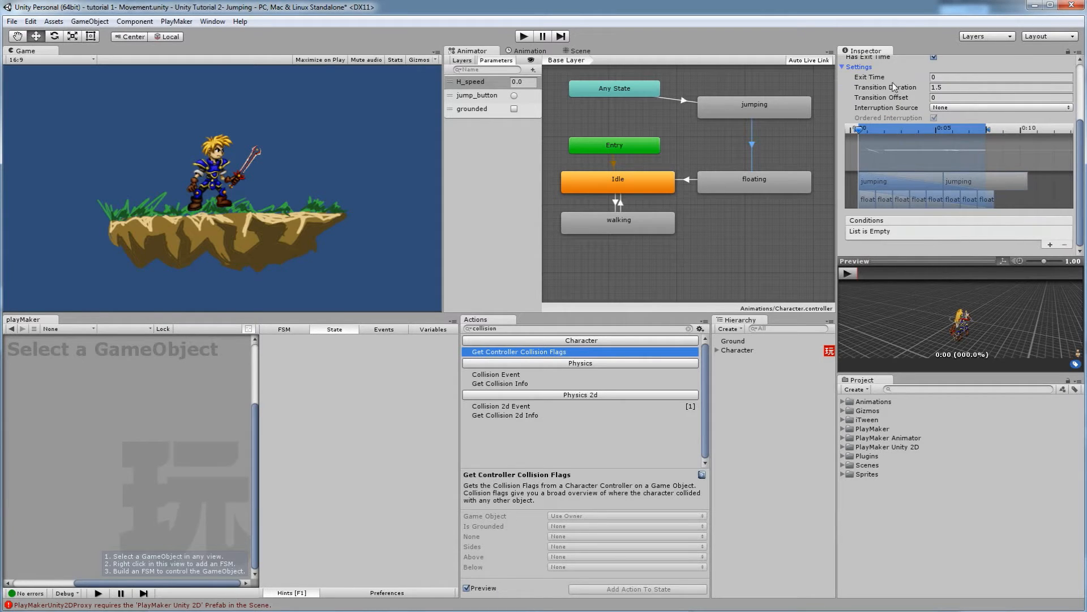
scroll(900, 88, up, 3)
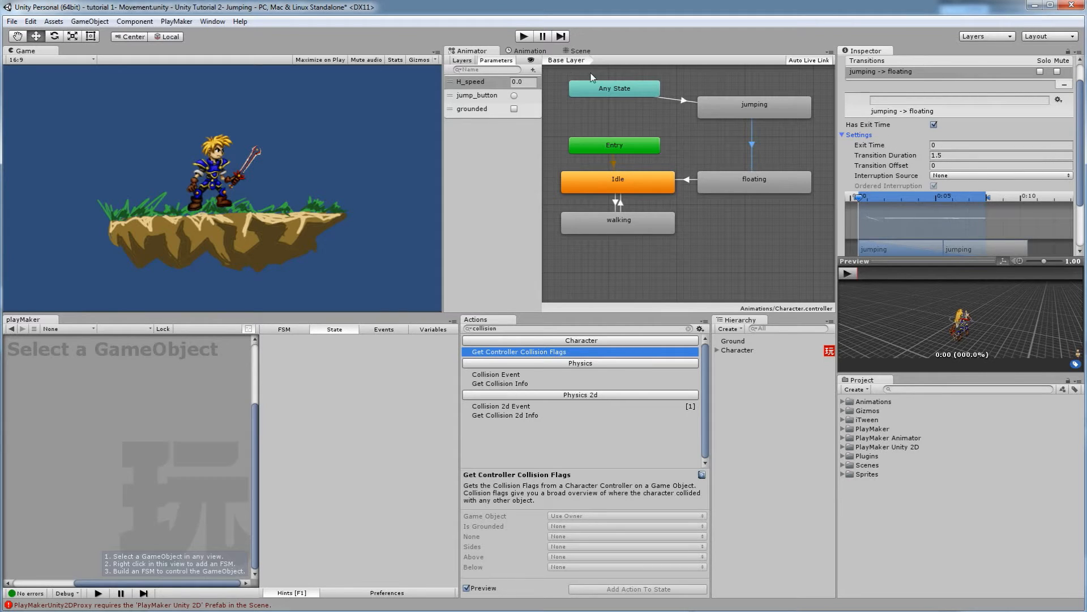
Step: Run the game, try a jump with the new jumping and floating transitions, and stop it
click(520, 36)
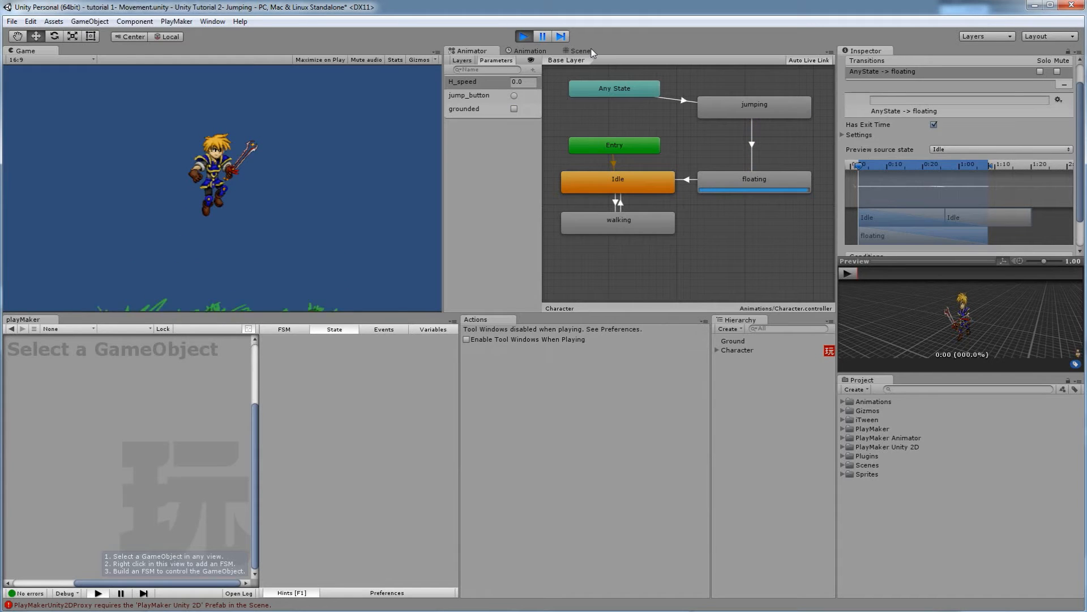
key(space)
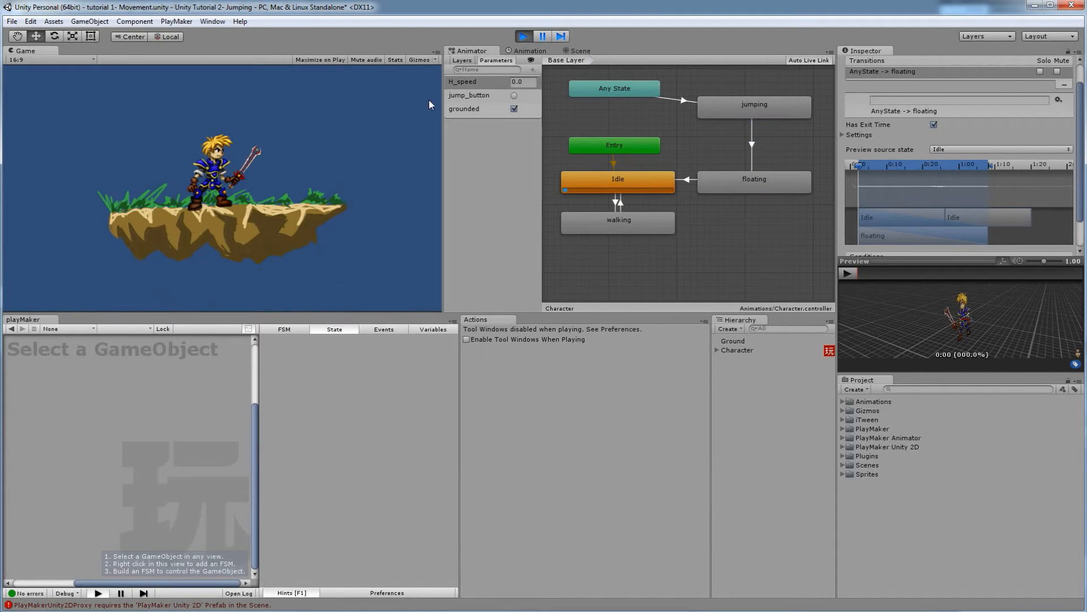
click(526, 35)
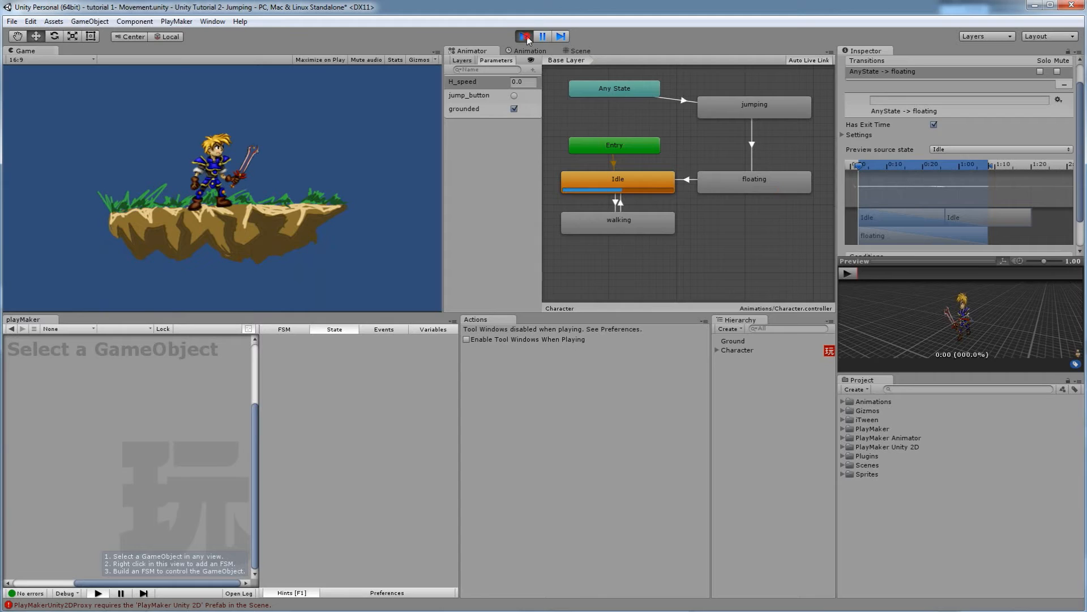
Step: Set the Transition Duration of the jumping to floating transition to 0
click(845, 136)
drag(954, 155, 907, 158)
text(0)
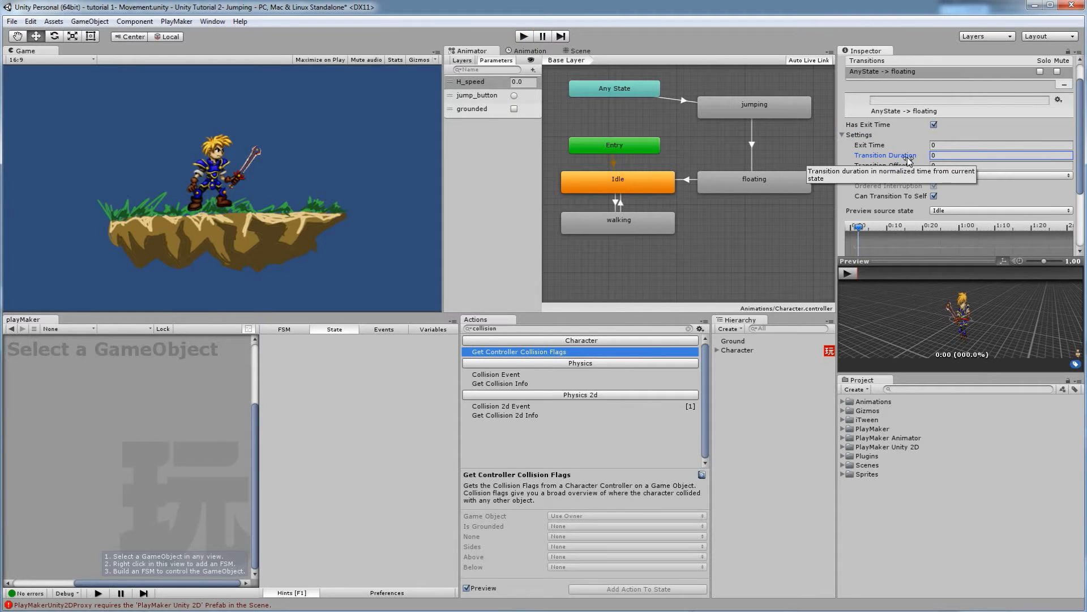
Step: Run the game, jump repeatedly while watching the Animator states change from jumping to floating to Idle, and stop it
click(523, 37)
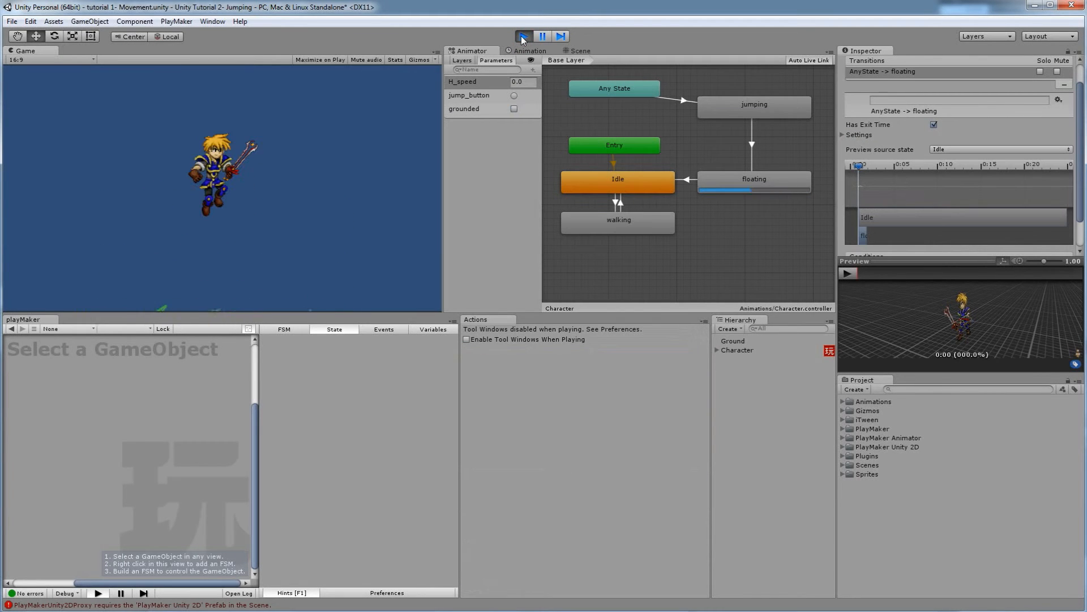
key(space)
key(space)
key(space)
key(space)
key(space)
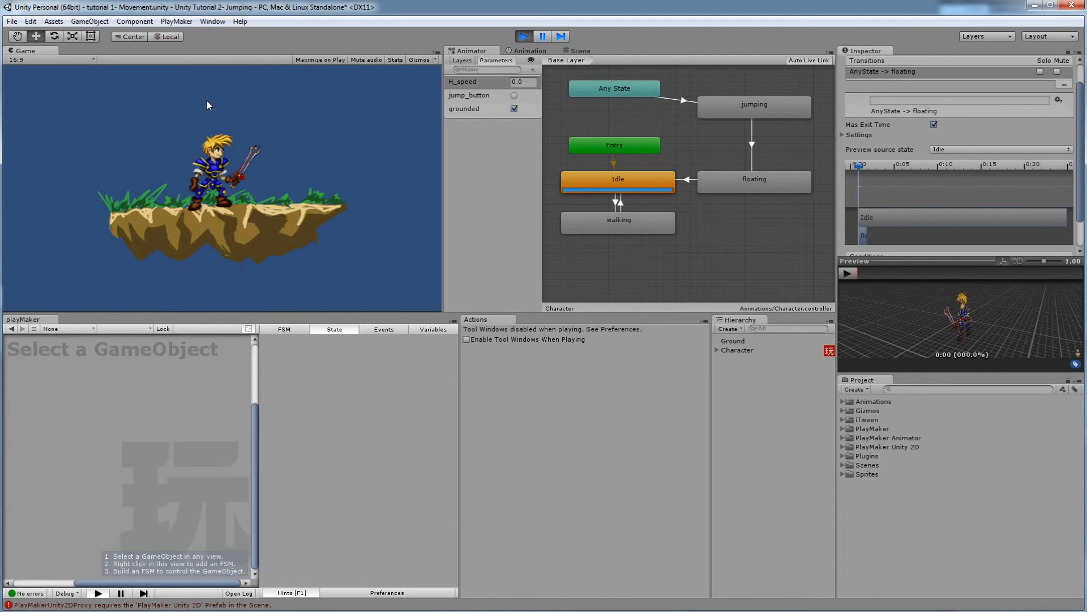
key(space)
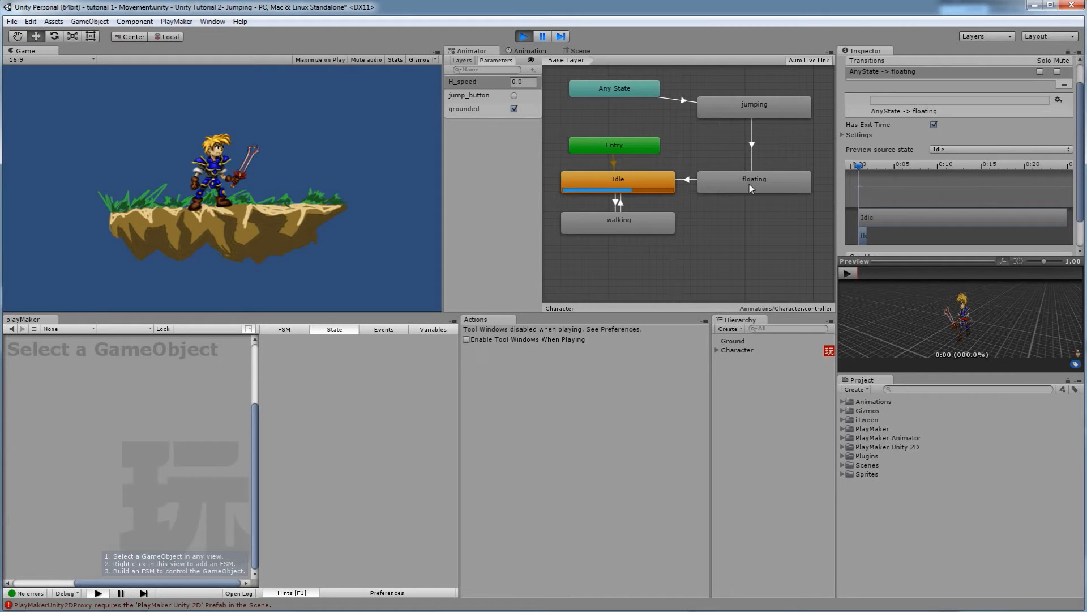
key(space)
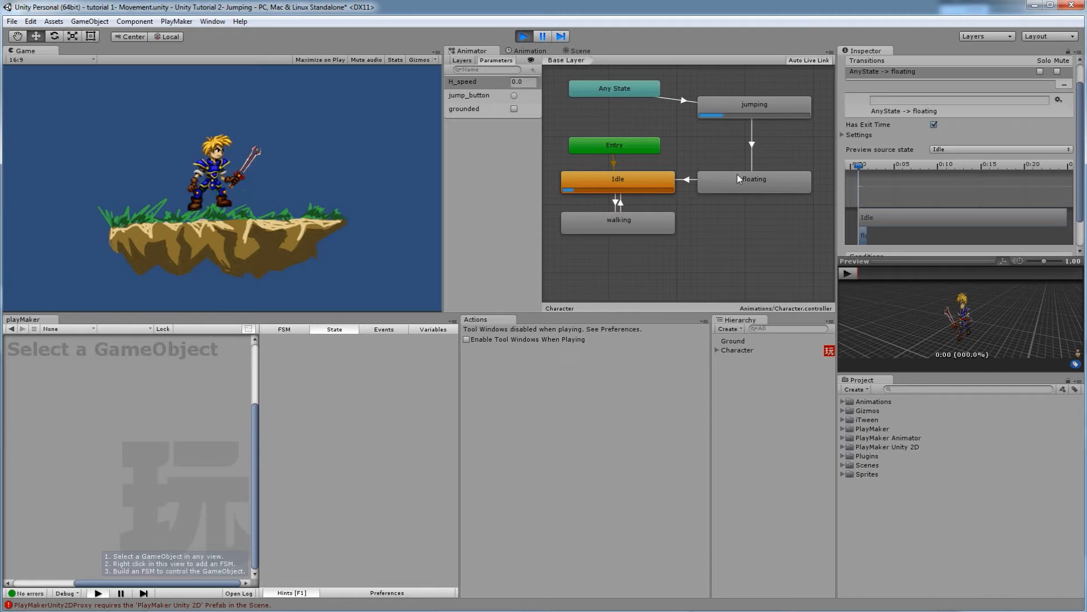
key(space)
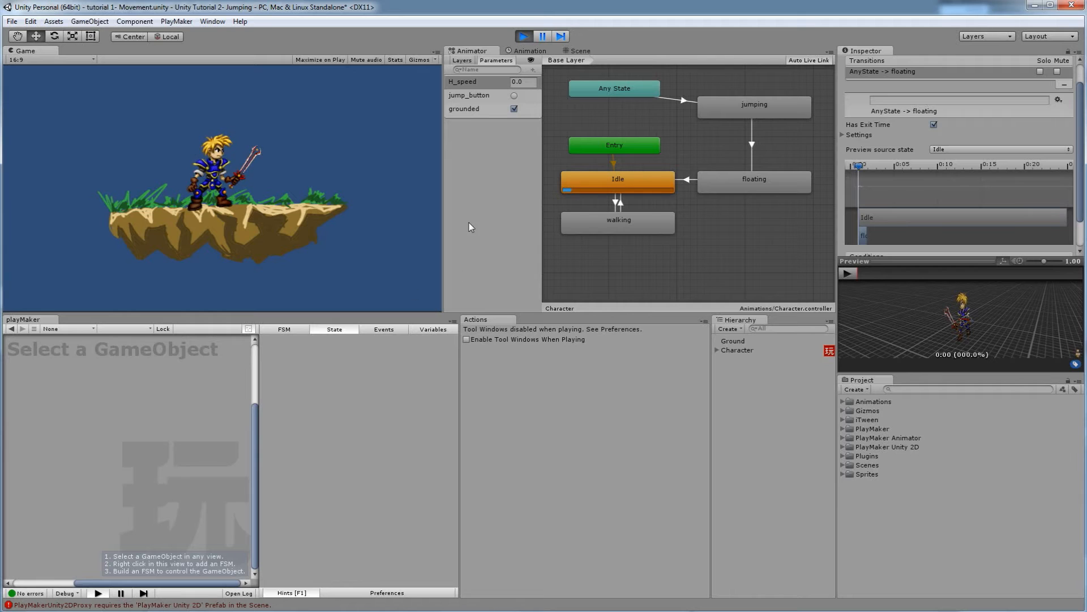
click(523, 35)
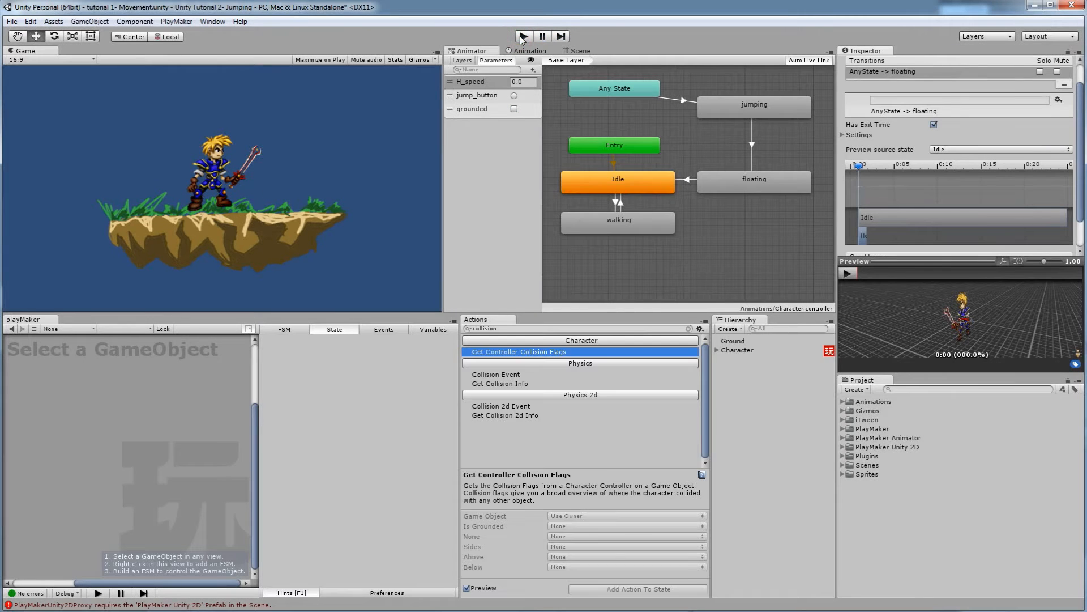
Step: Add a Wait action to the jumping state of the Character's jumping FSM
click(737, 350)
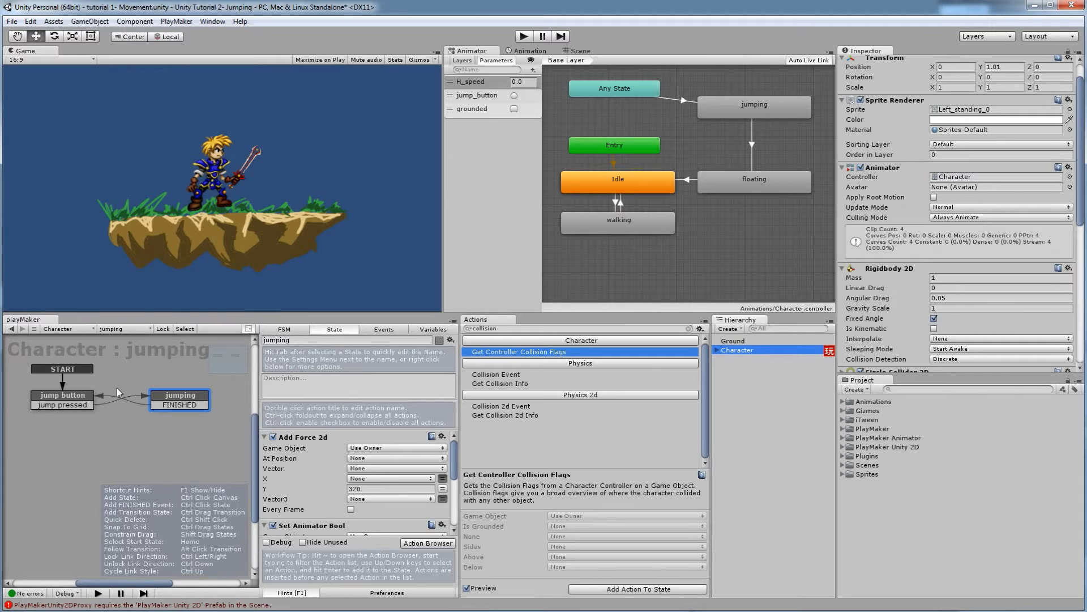
click(78, 397)
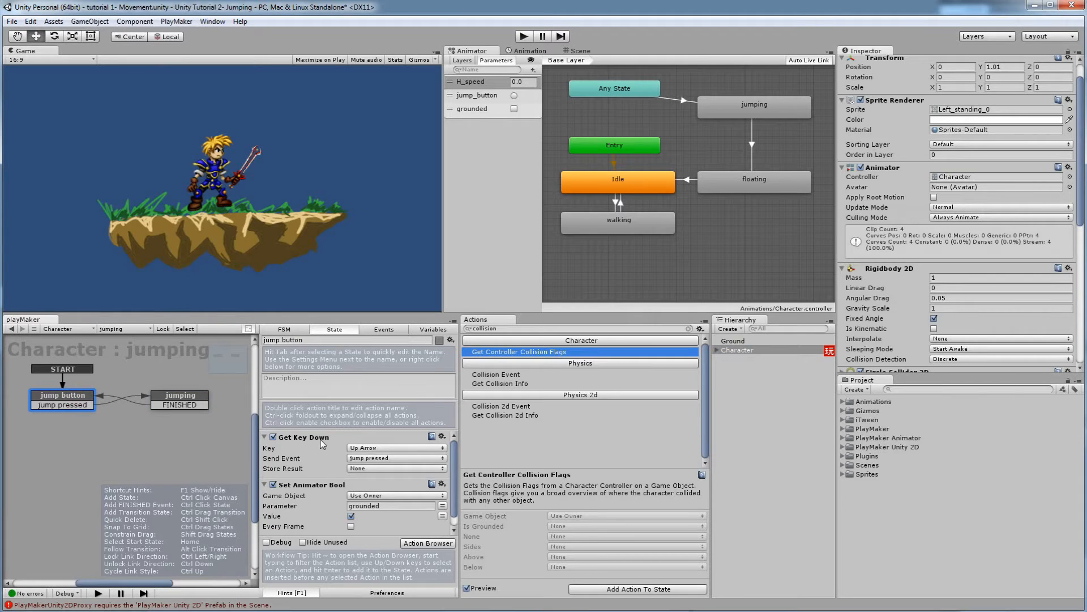
click(198, 399)
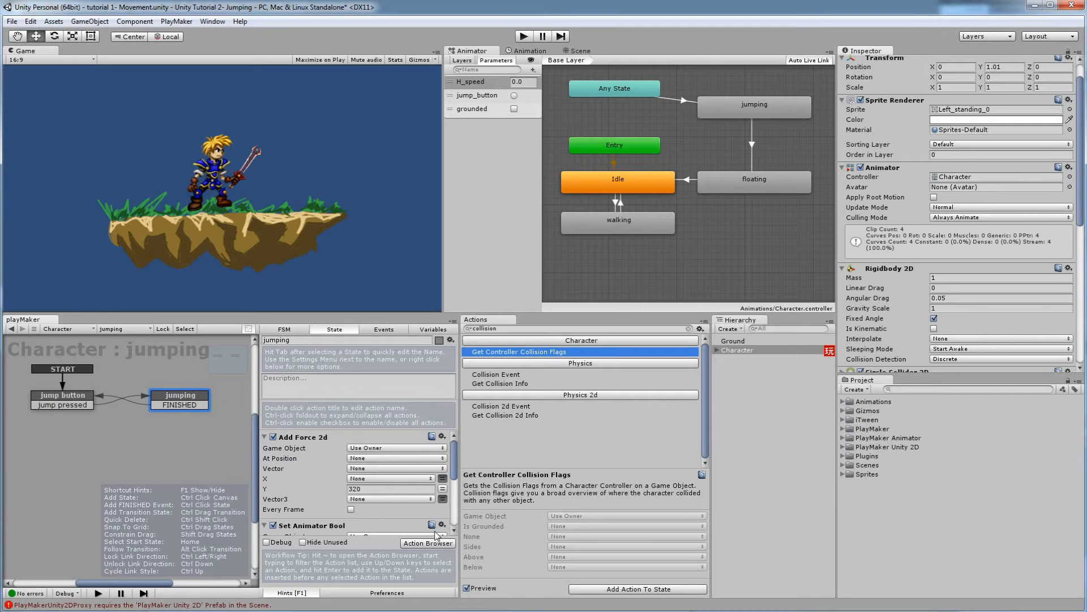
click(516, 329)
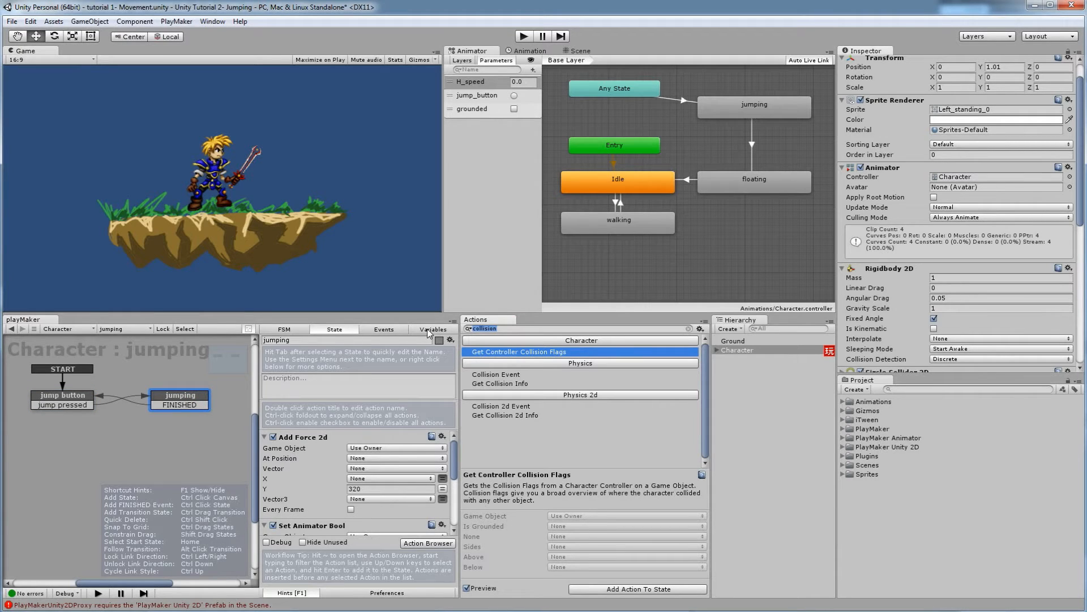
mouse_move(456, 458)
mouse_down()
mouse_move(453, 508)
mouse_move(454, 447)
mouse_up()
drag(508, 330, 474, 325)
text(wait)
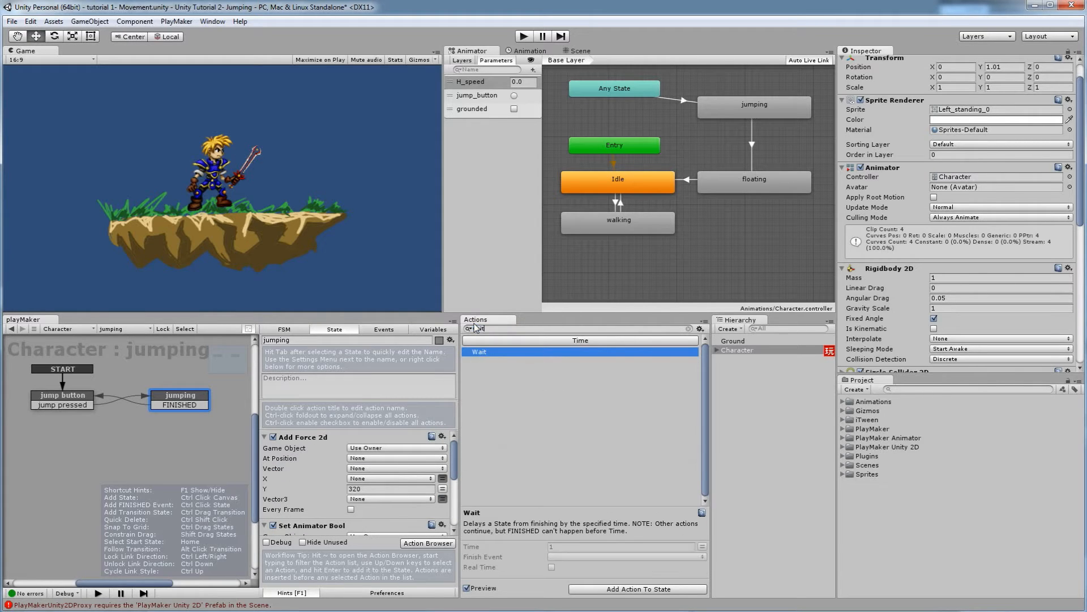
double_click(481, 353)
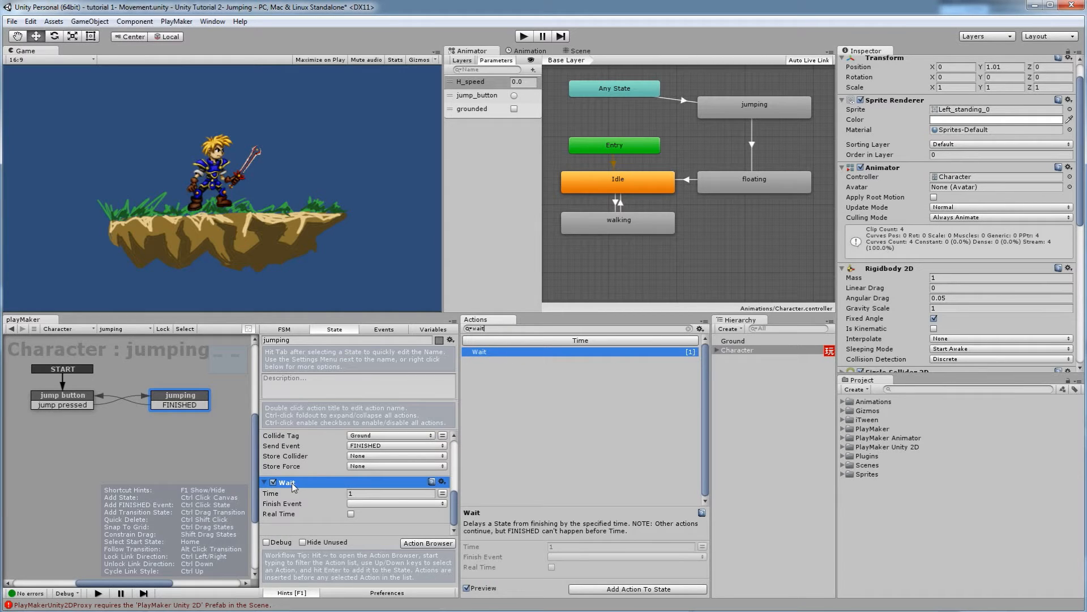
Step: Set the Wait action's Time to 0.4 and its Finish Event to FINISHED
click(354, 493)
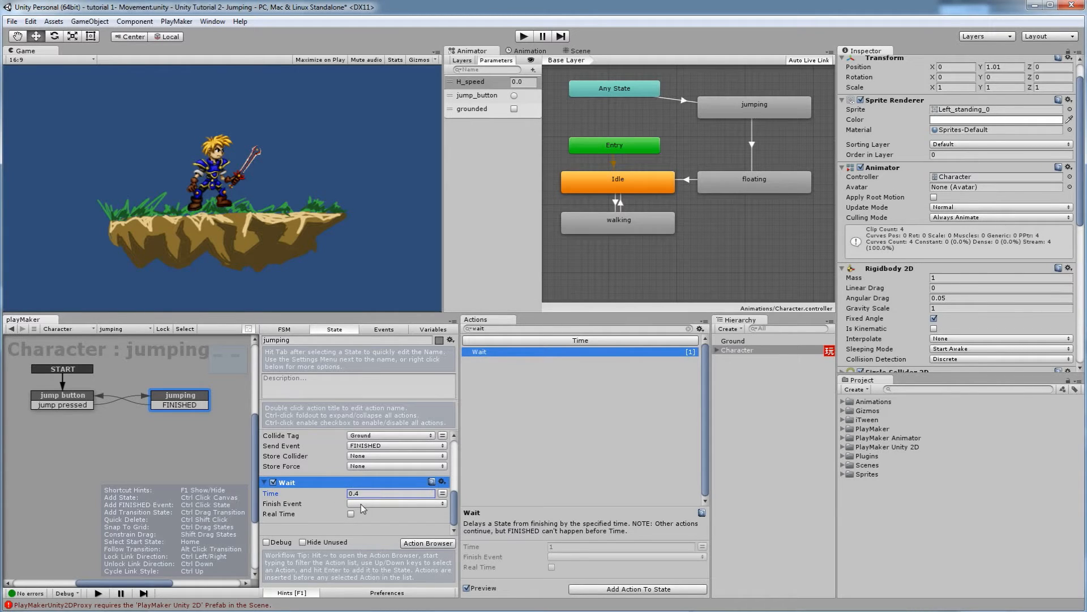
click(361, 504)
click(371, 527)
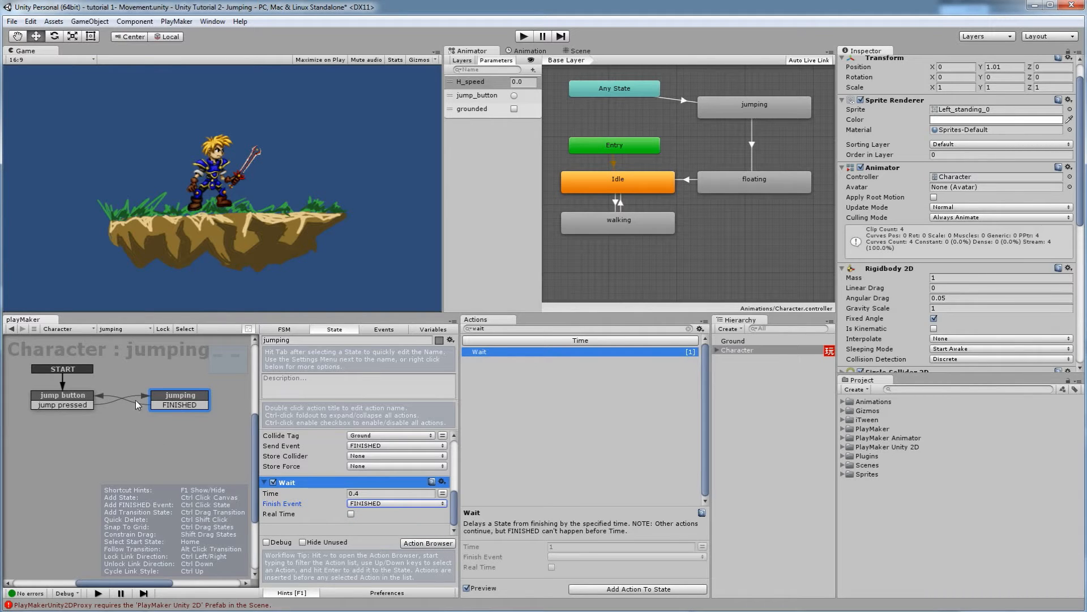
Step: Add a new state below jump button in the jumping FSM and name it "check landing"
right_click(93, 456)
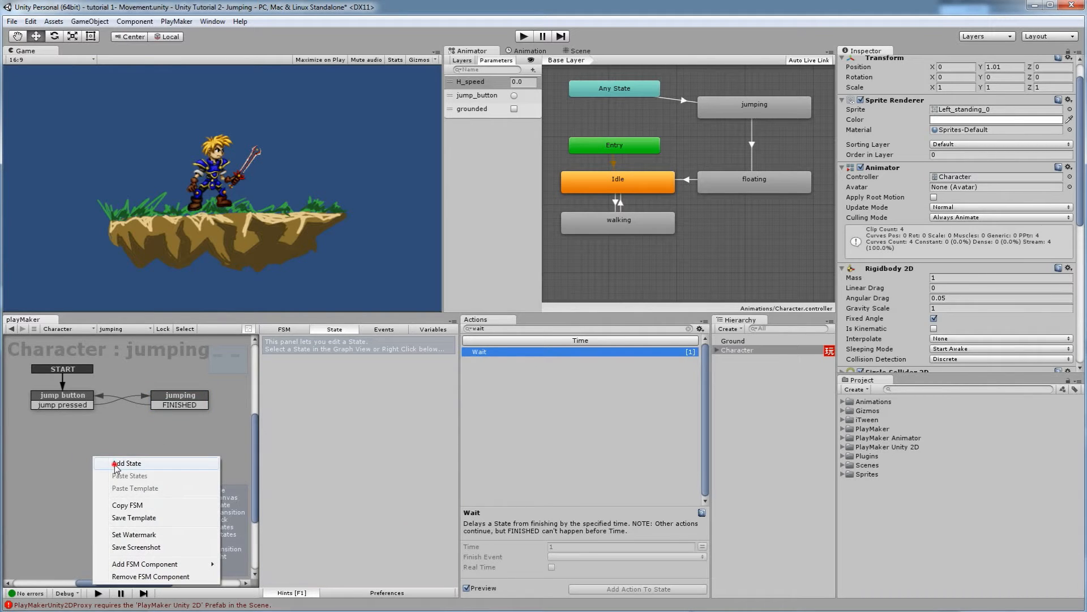
click(115, 464)
drag(91, 455, 77, 460)
click(303, 340)
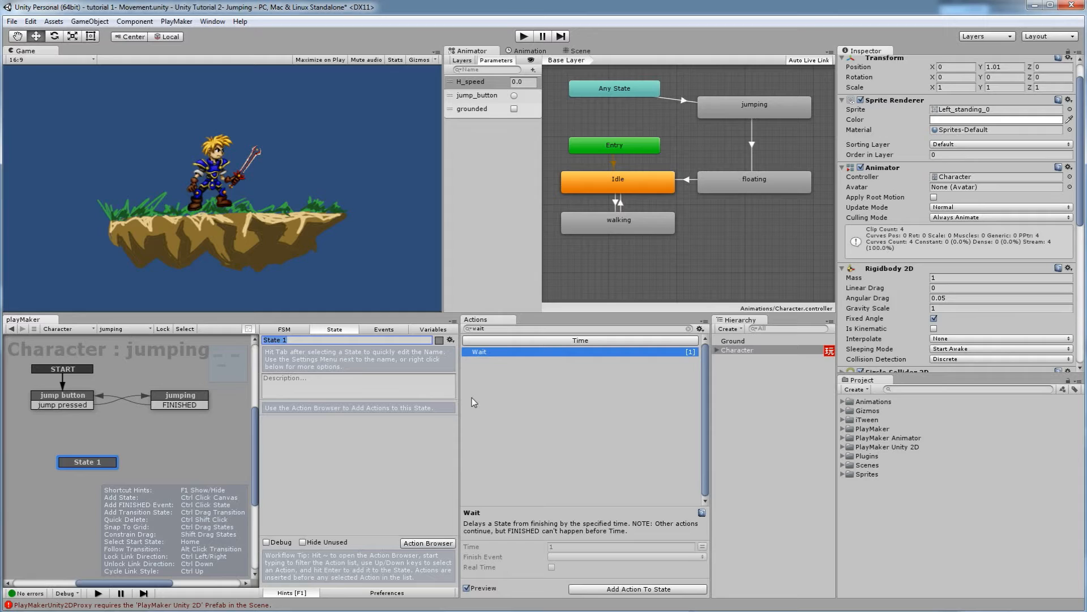
text(floating)
key(Tab)
text(check landing)
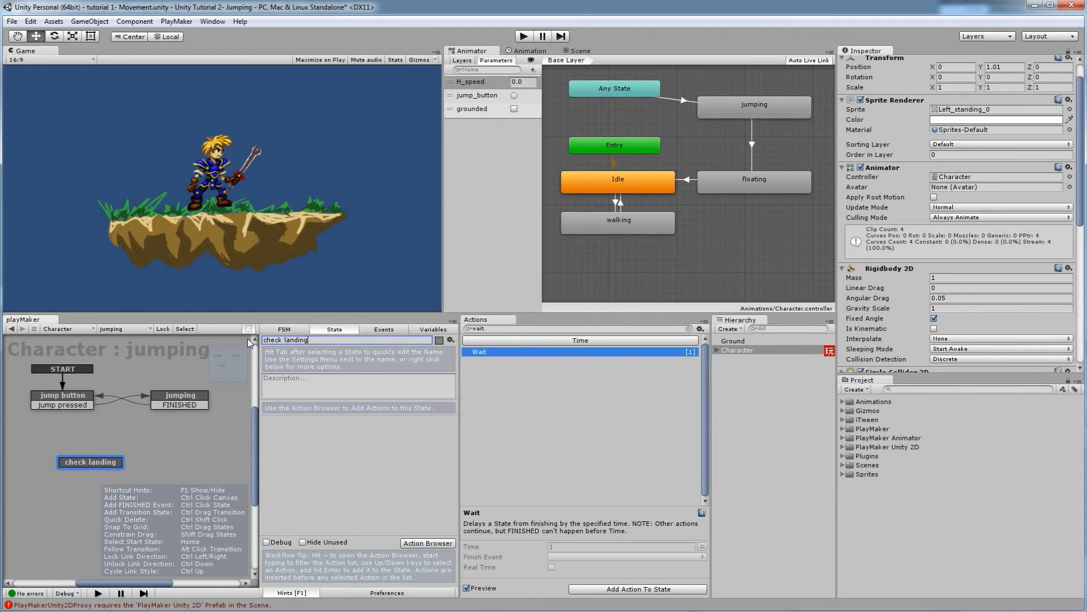
Step: Select the jumping state in the jumping FSM for editing
click(170, 403)
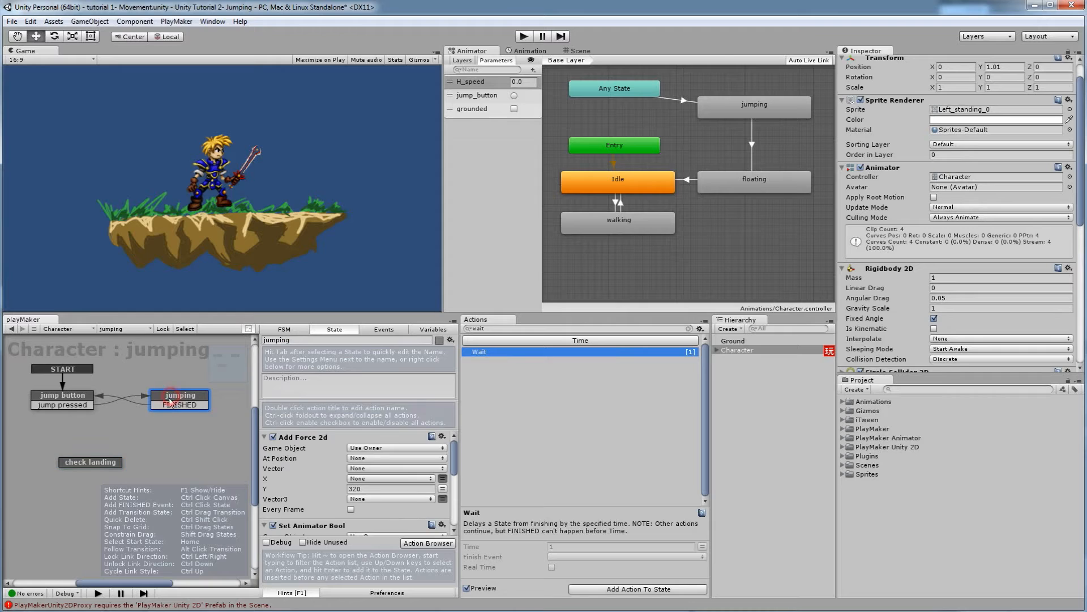
Step: Redirect the jumping state's FINISHED transition to check landing, and add a FINISHED transition from check landing back to jump button
click(111, 462)
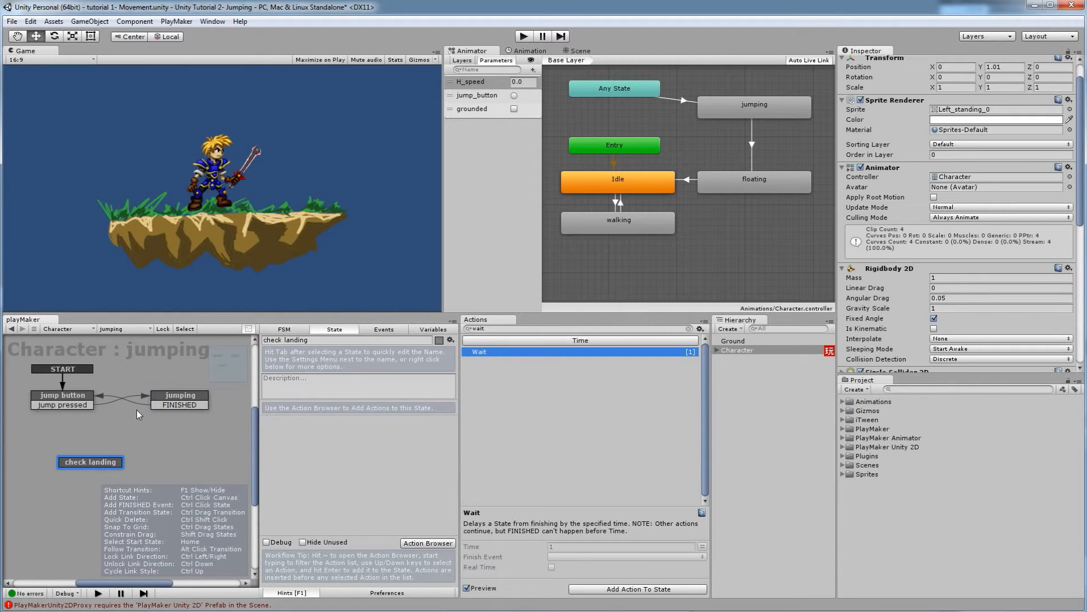
drag(164, 406, 103, 463)
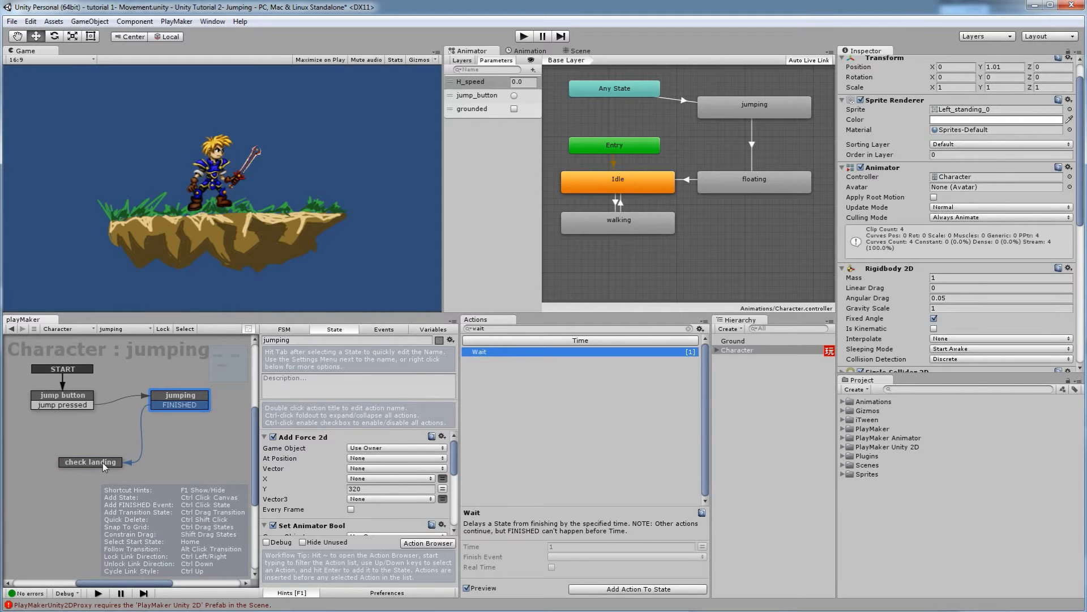
right_click(103, 463)
mouse_move(113, 469)
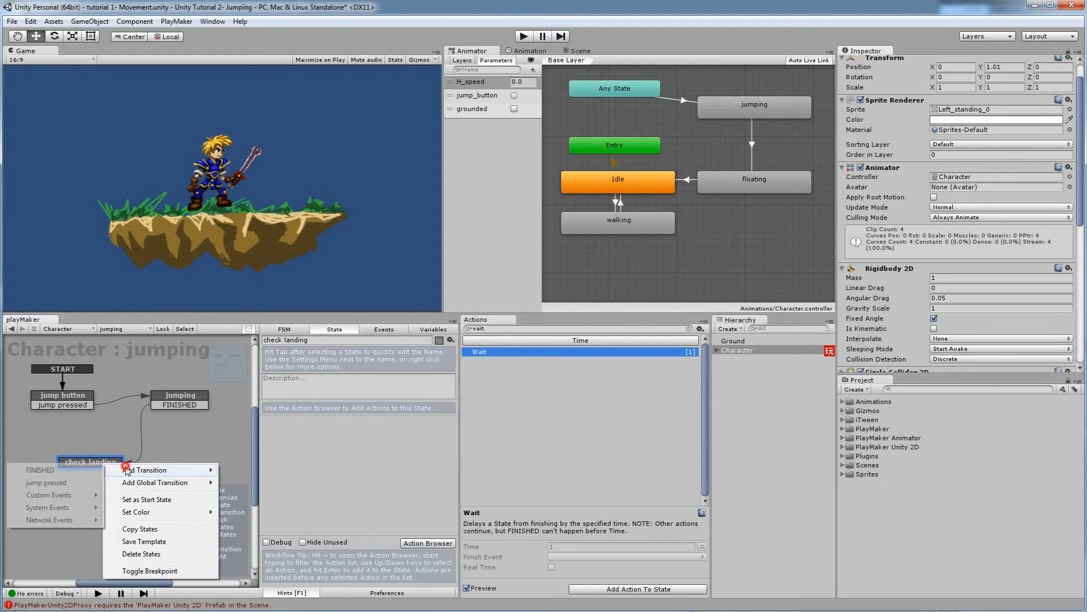
click(80, 471)
drag(73, 470, 67, 408)
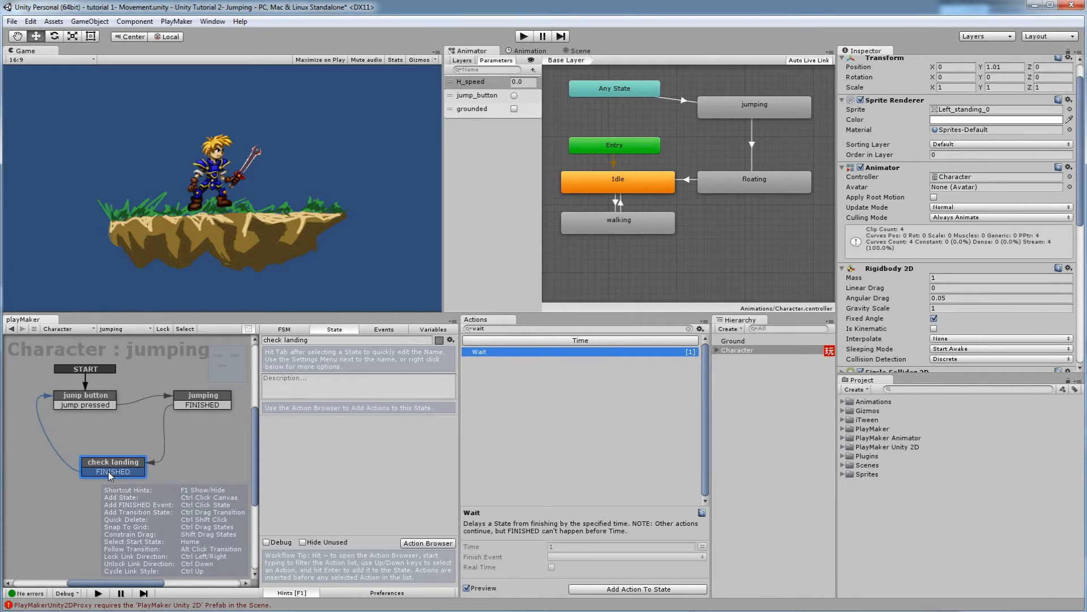
Step: Move the Add Force 2d action from the jumping state to the check landing state
click(202, 401)
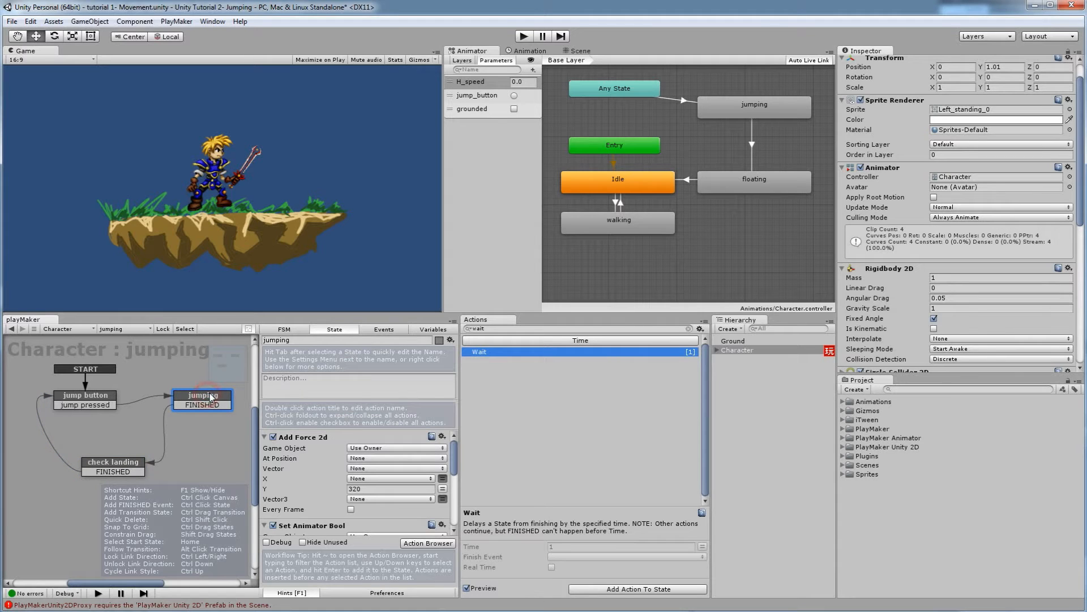
click(300, 438)
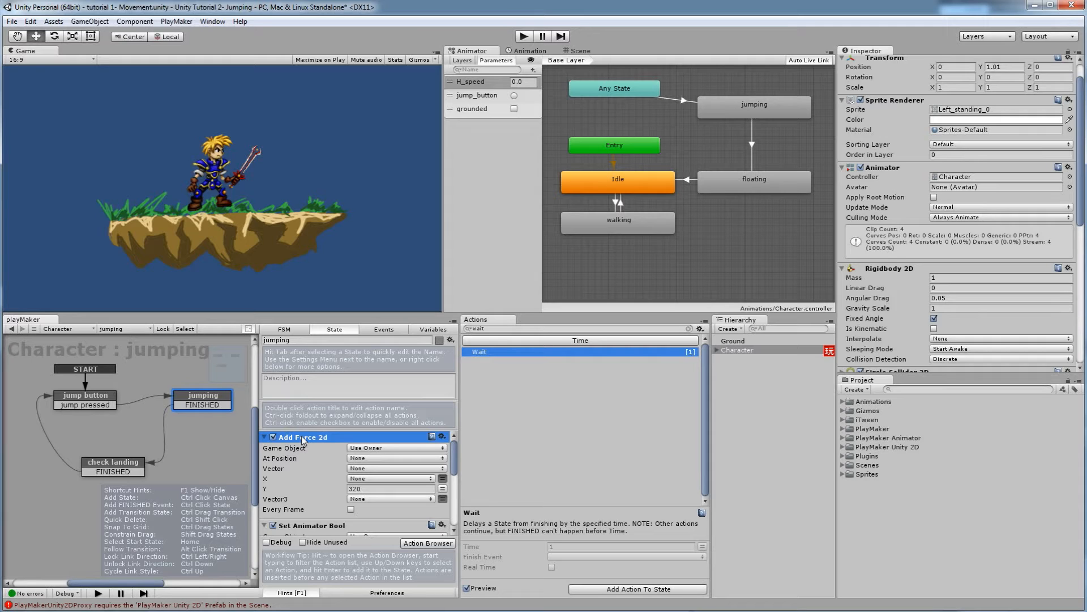
key(Delete)
click(128, 467)
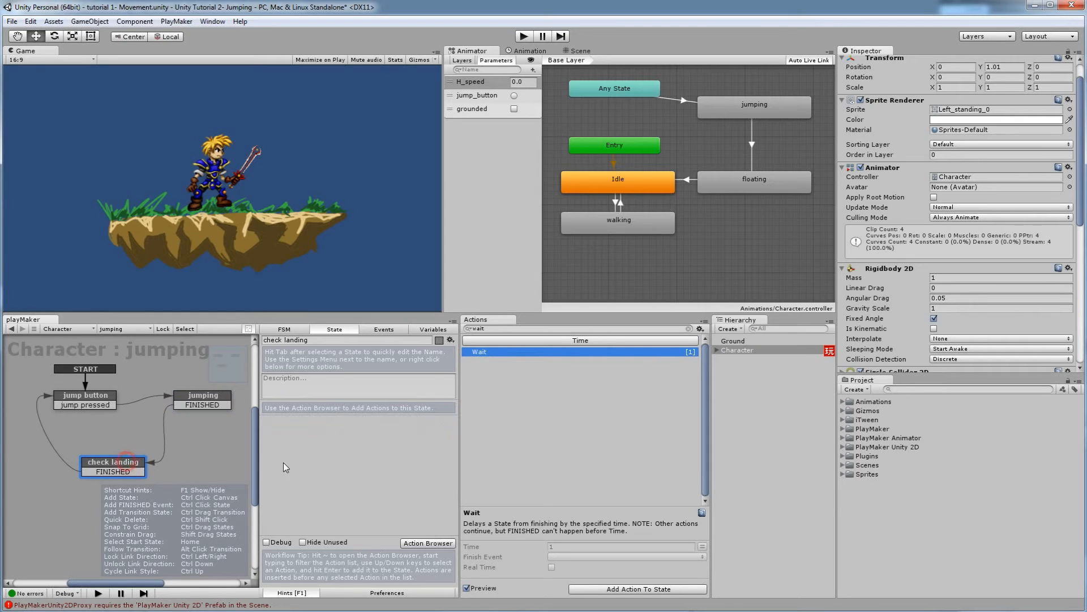
click(315, 455)
Step: Move the Collision 2d Event action from the jumping state into the check landing state, below Add Force 2d
click(205, 400)
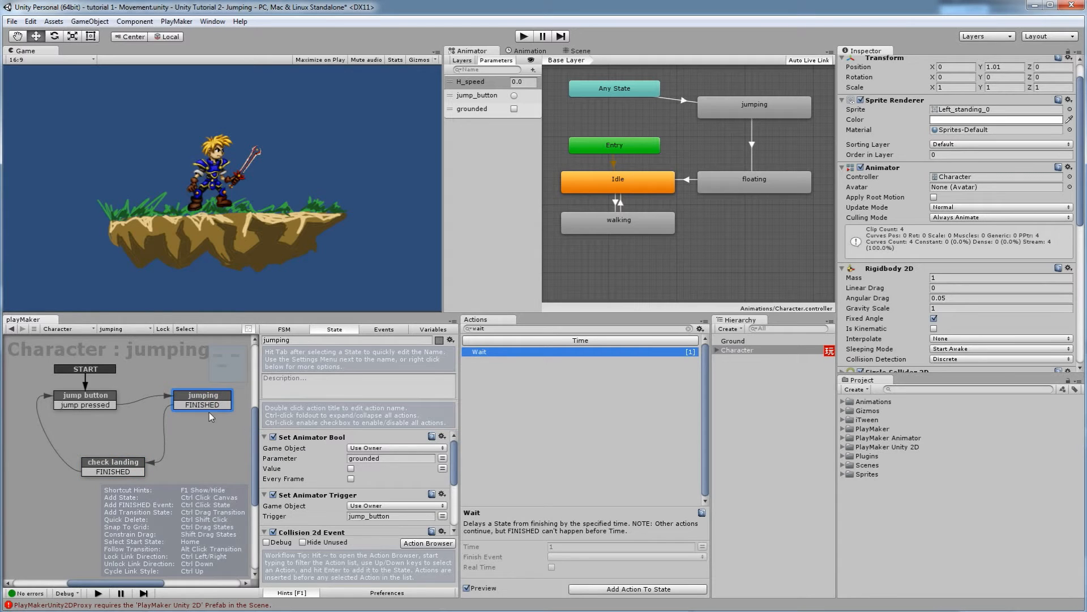
click(324, 438)
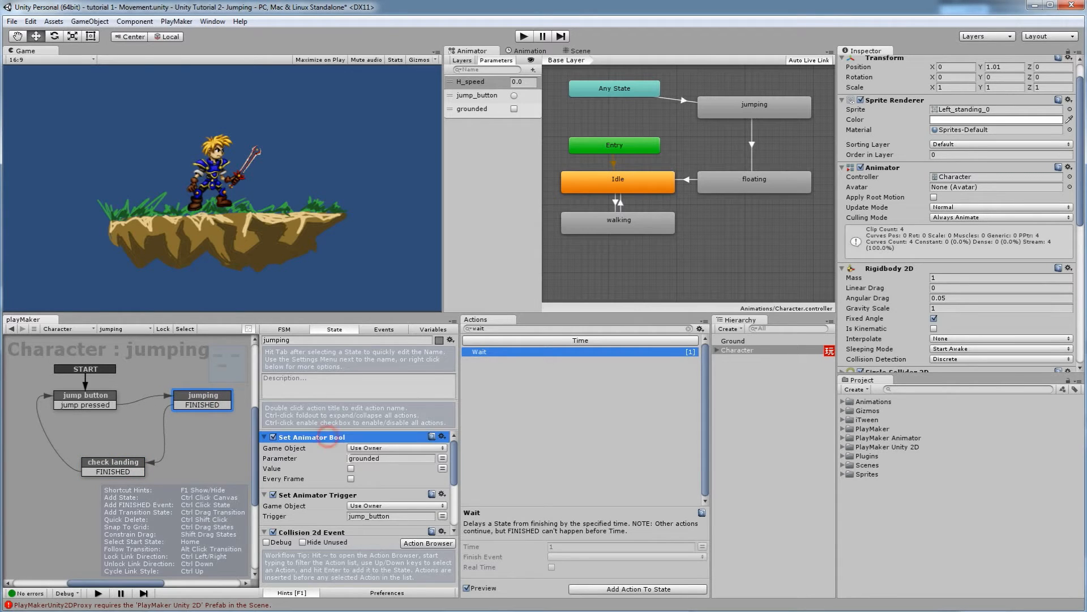
scroll(359, 471, down, 2)
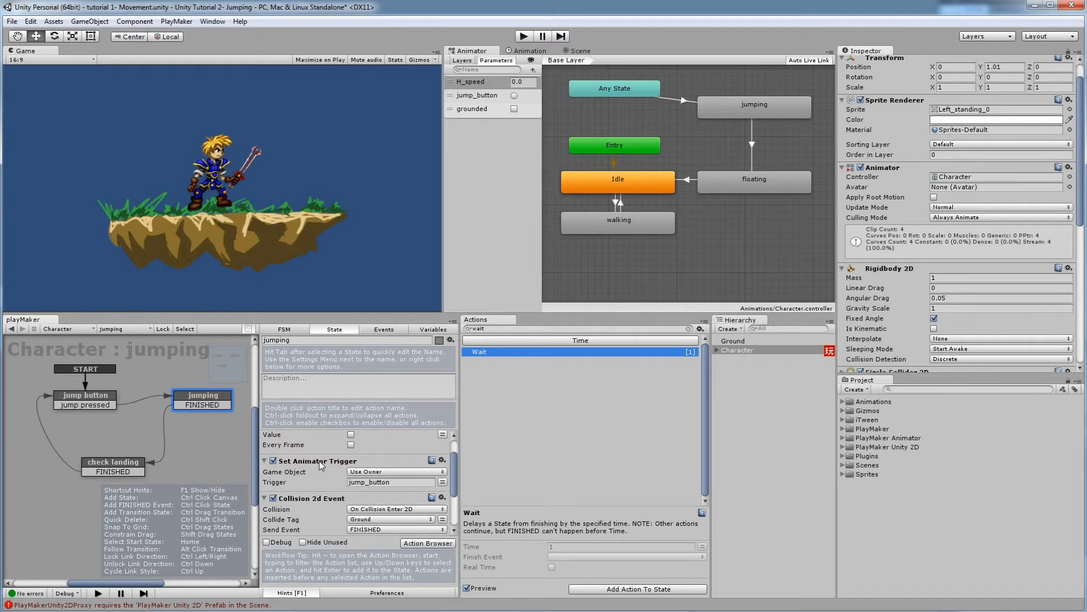
click(319, 462)
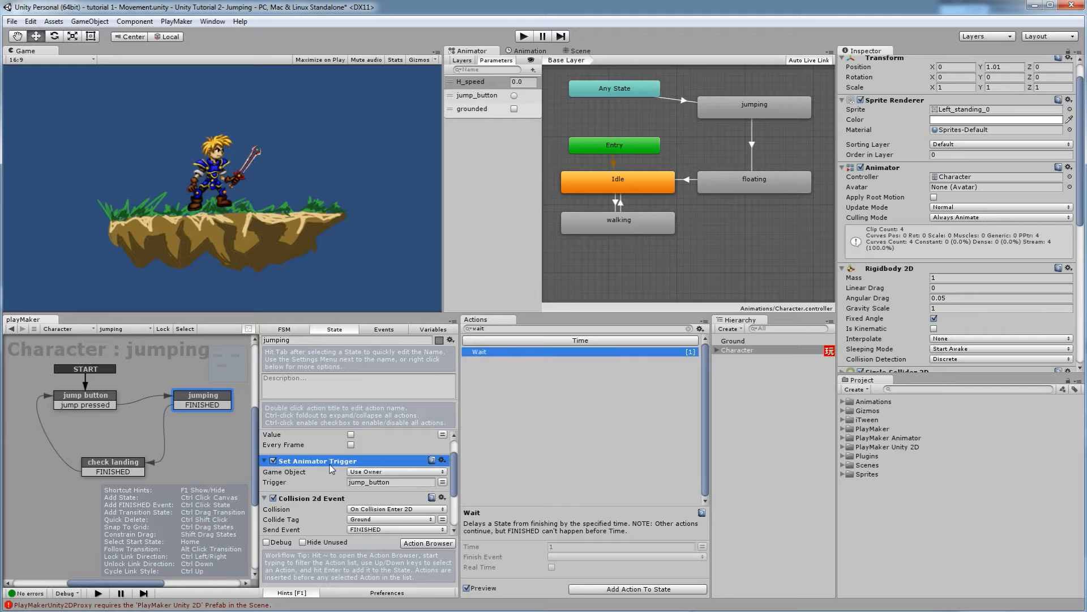
scroll(331, 467, down, 3)
click(328, 466)
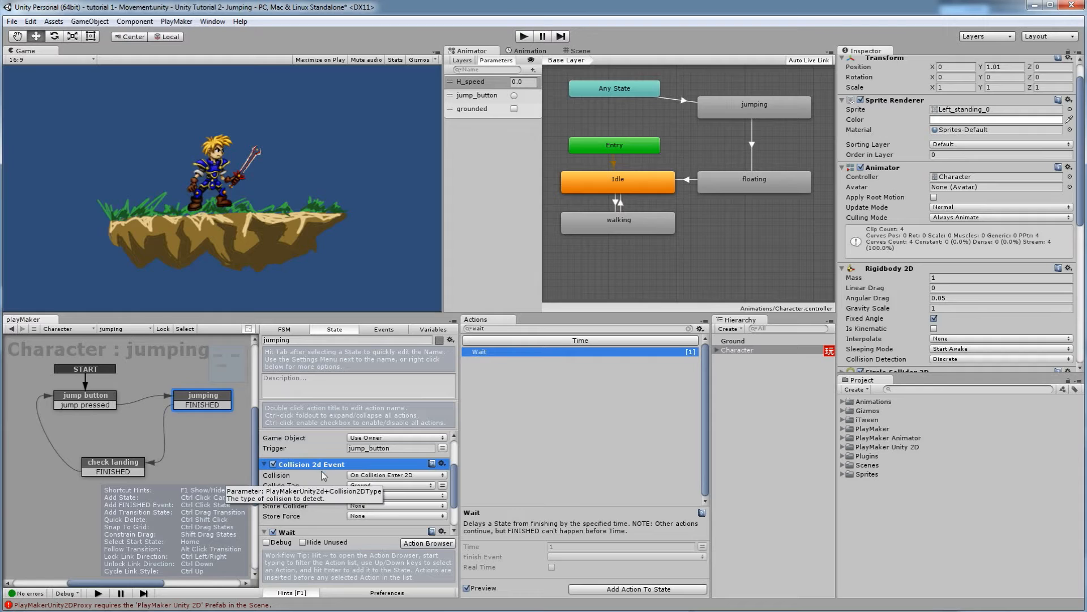
scroll(325, 476, up, 3)
click(134, 467)
click(308, 521)
key(ctrl+v)
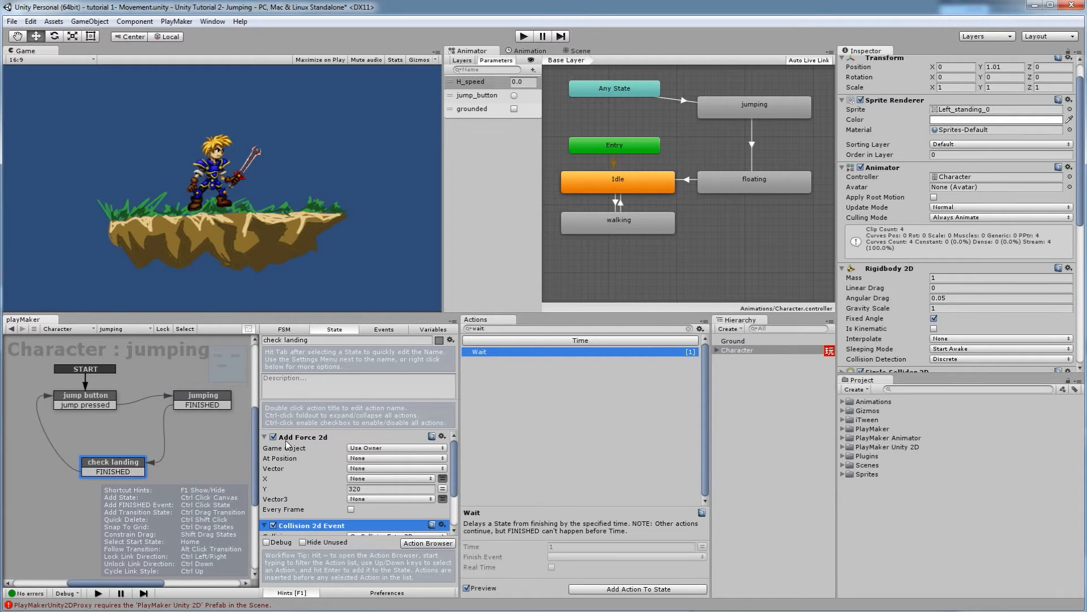
Step: Review the actions left in the jumping state, including the Wait settings, and those now in check landing
click(219, 402)
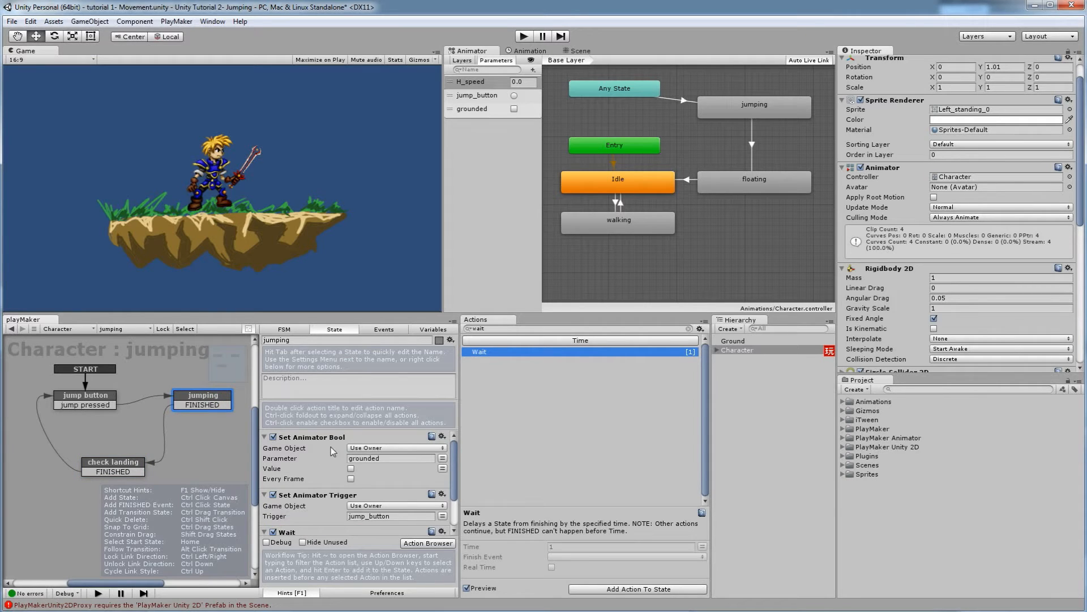
scroll(334, 453, down, 3)
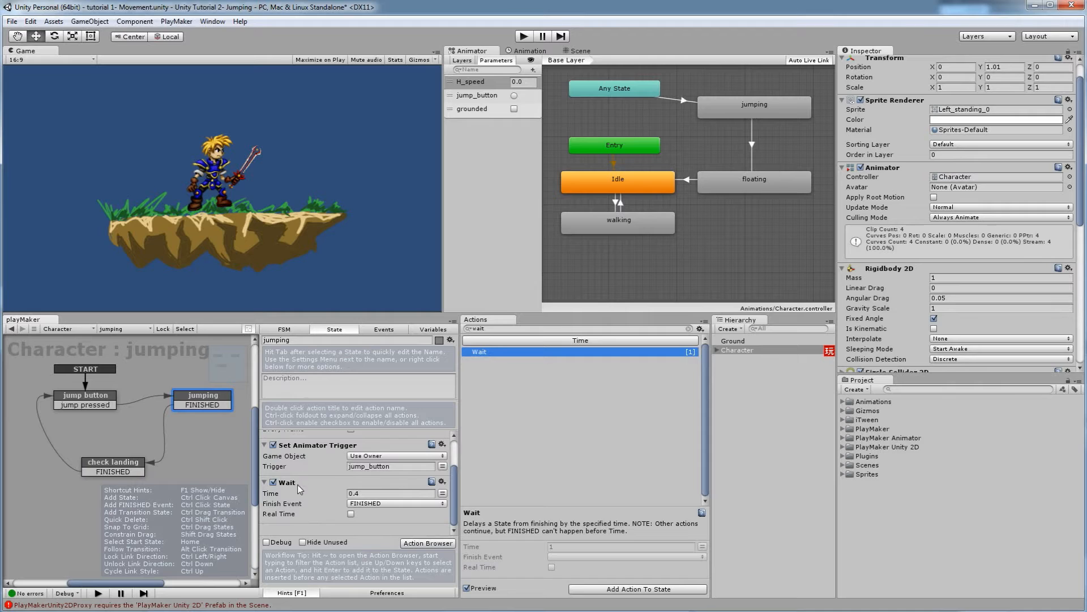
scroll(342, 487, up, 2)
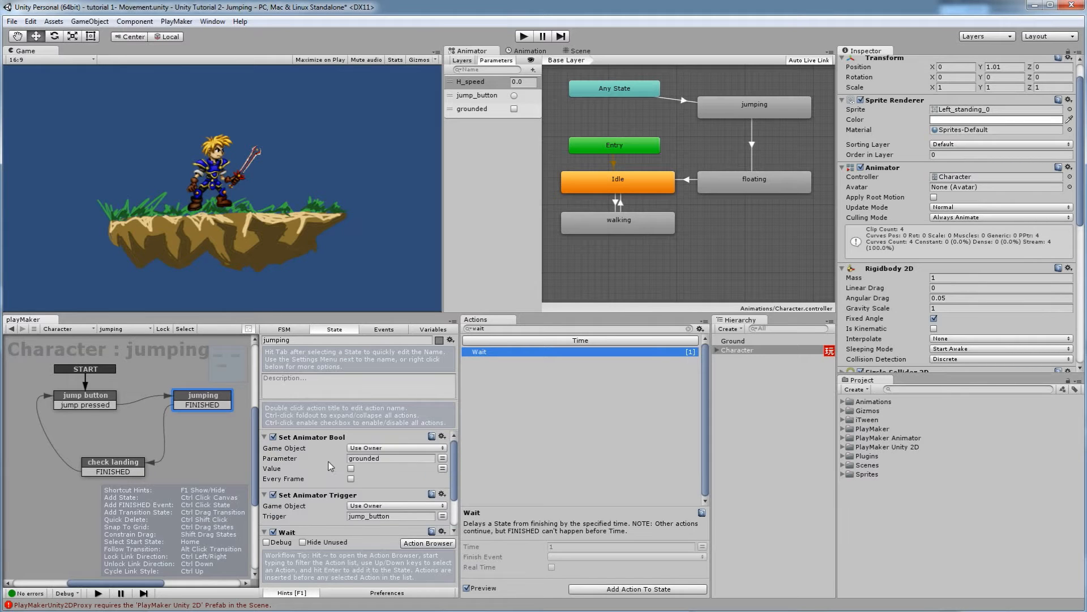
scroll(345, 478, up, 2)
scroll(342, 462, down, 2)
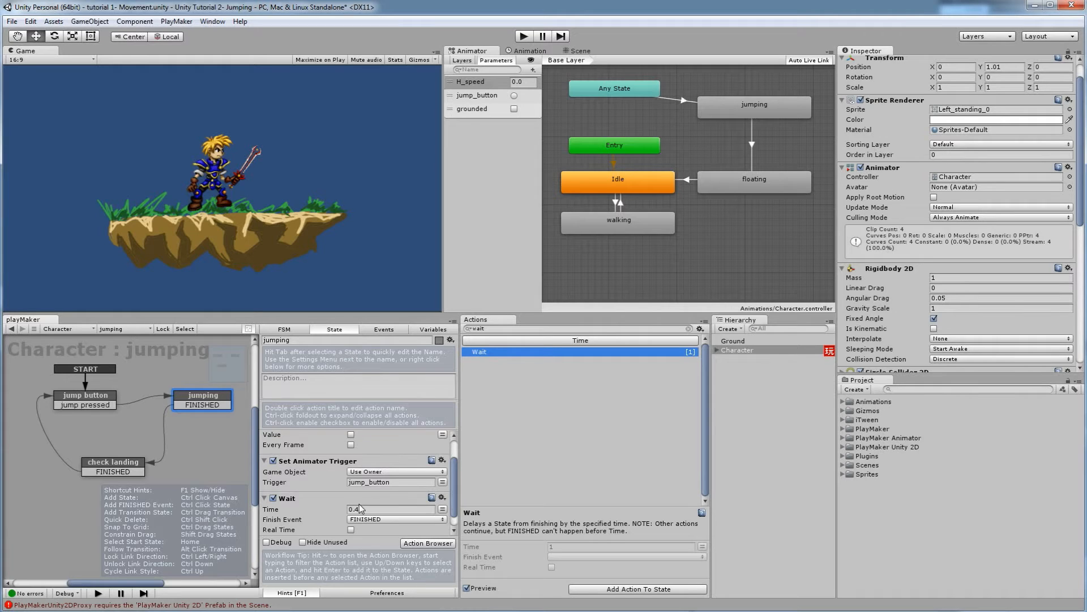
scroll(362, 507, down, 1)
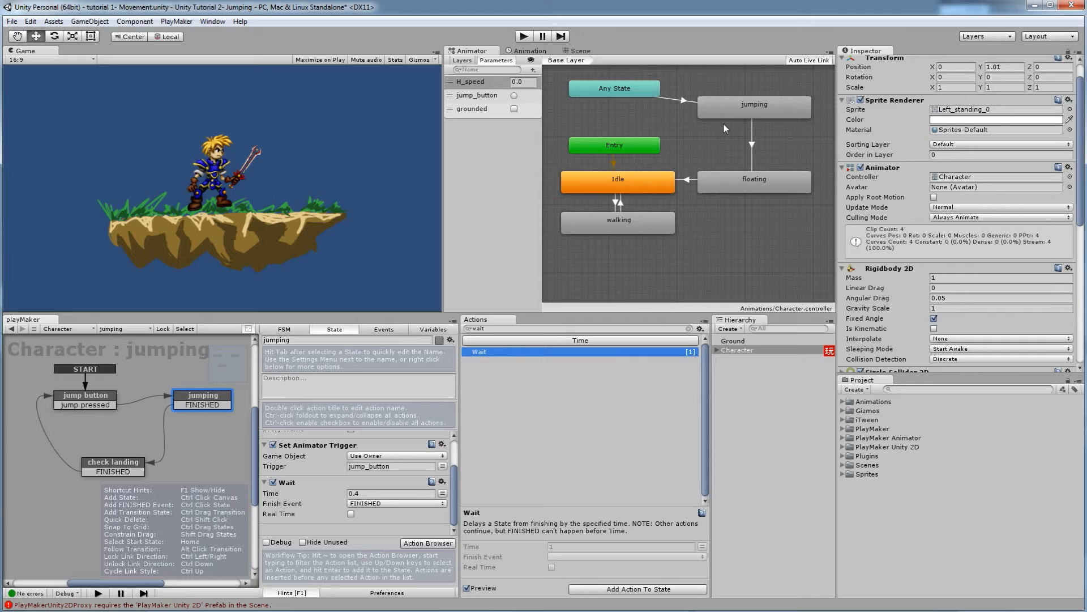
click(125, 469)
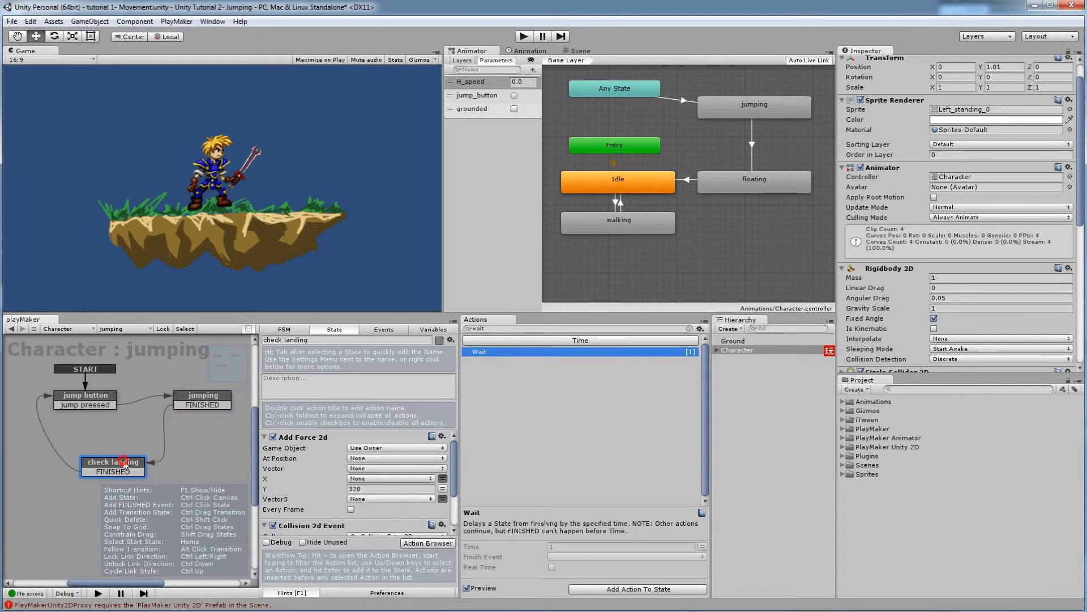
scroll(351, 498, down, 3)
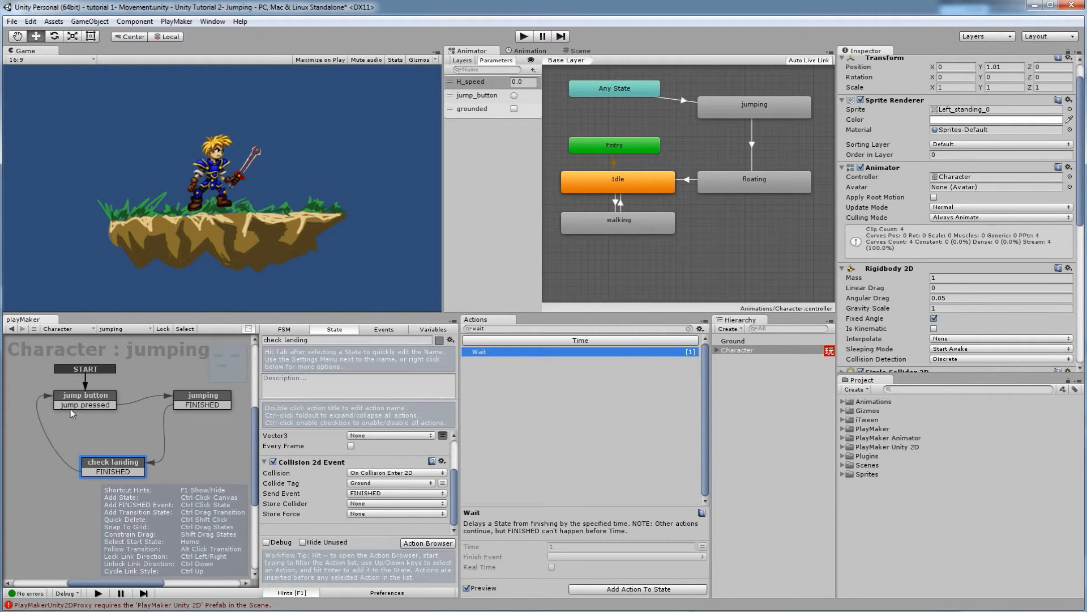
Step: Run the scene, make the character jump several times to check the take-off and landing, and stop playback
click(524, 37)
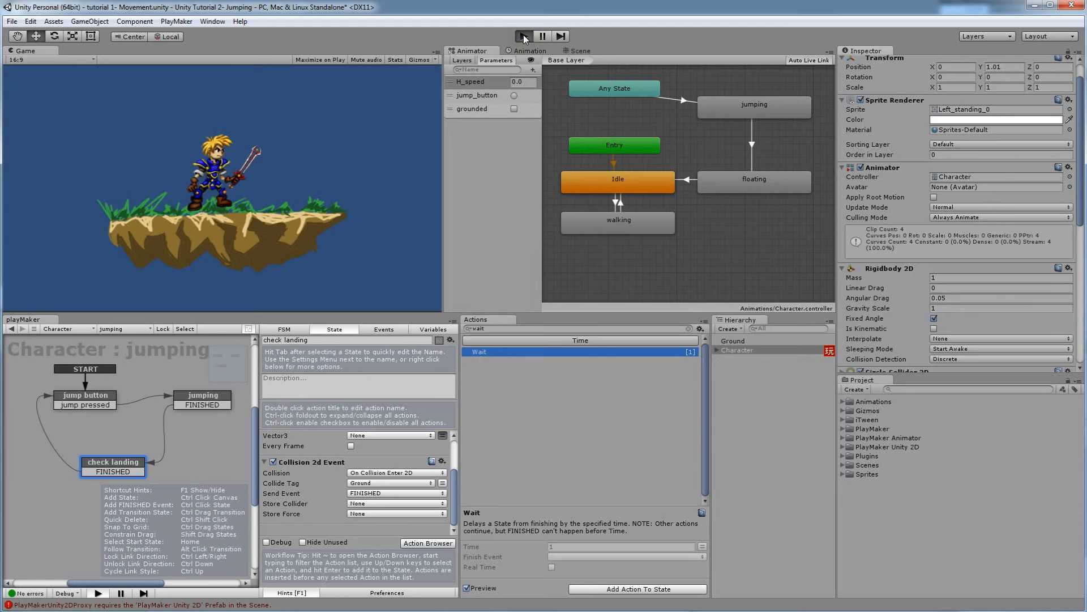
key(space)
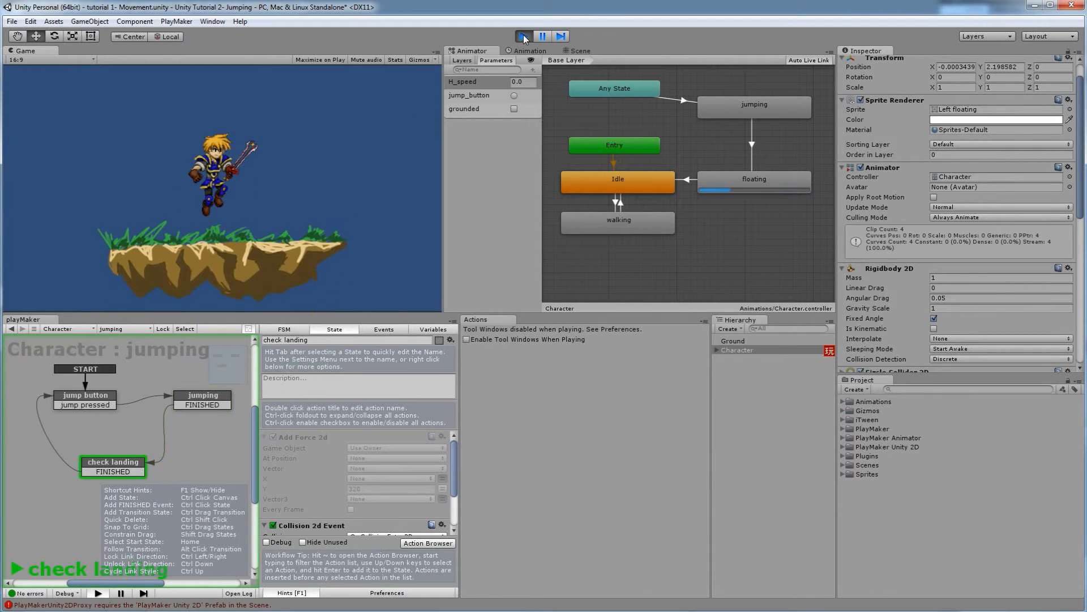
key(space)
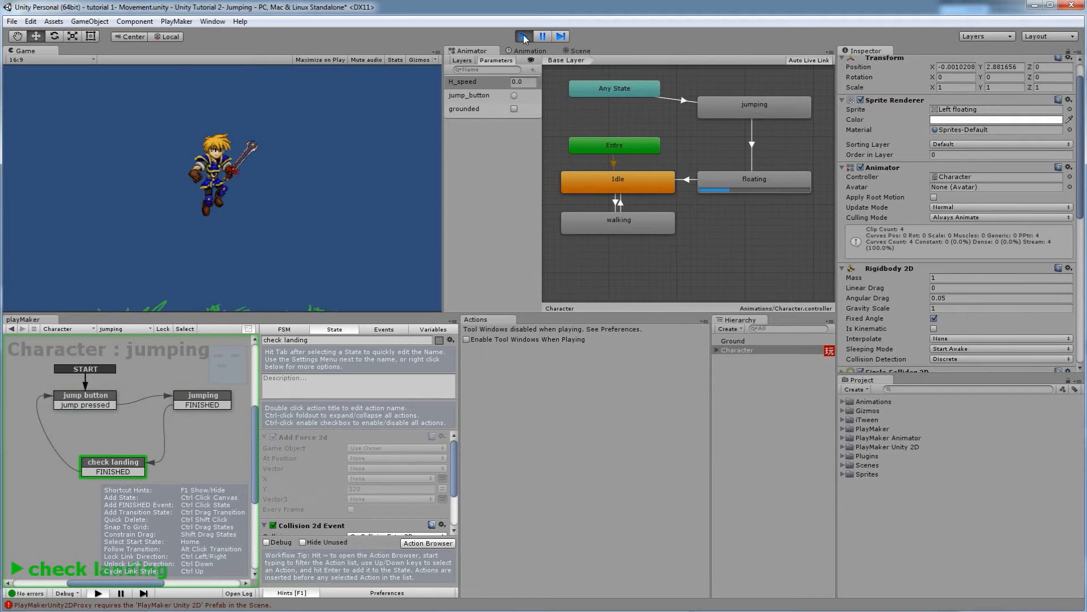
key(space)
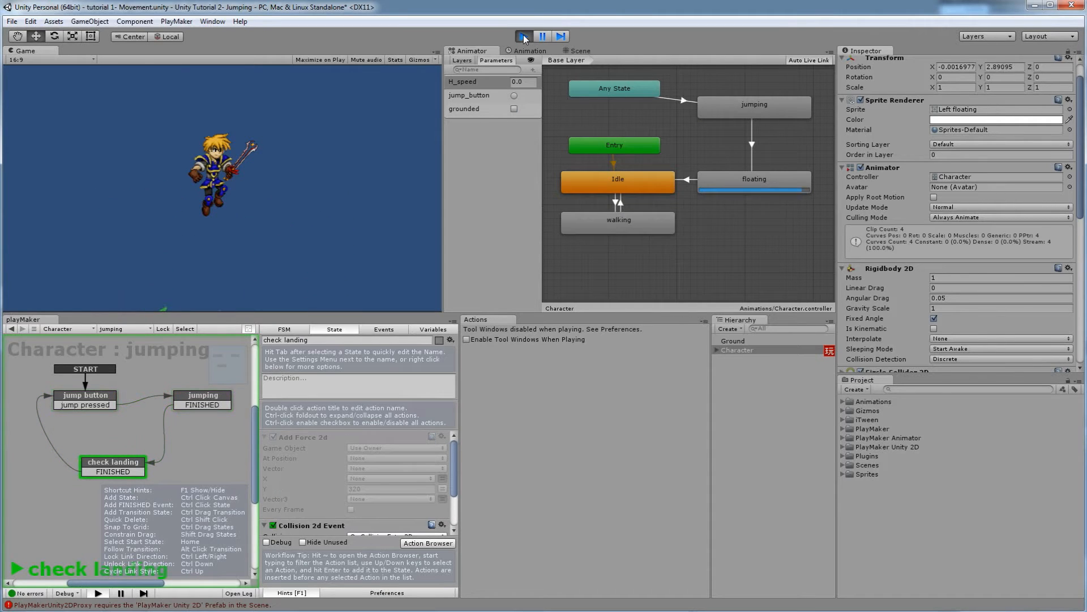
click(524, 36)
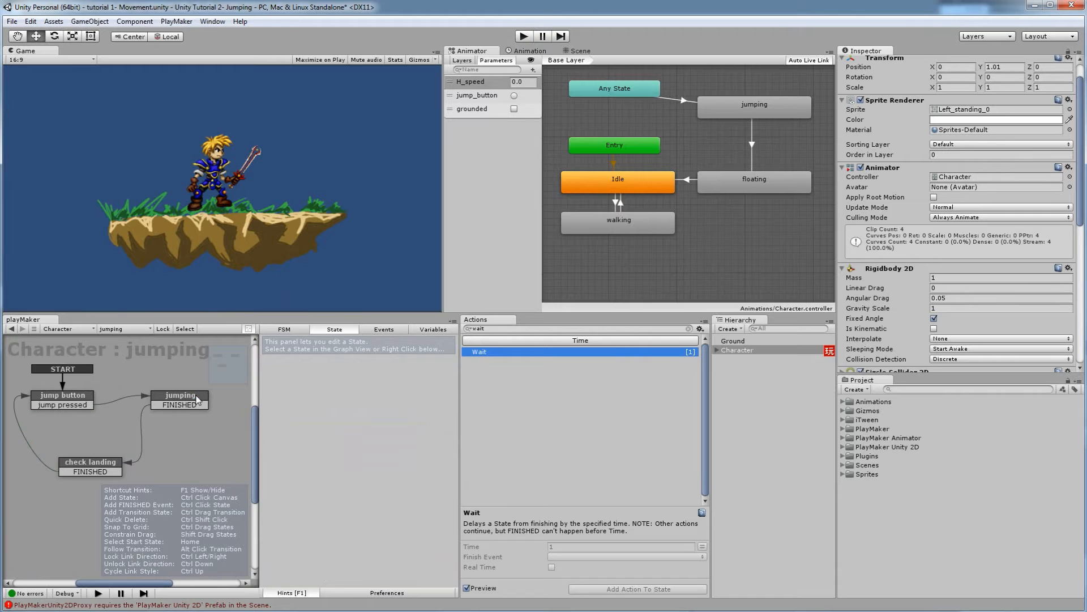
Step: Set the Wait action's time in the jumping state to 0.1
click(195, 398)
scroll(393, 501, down, 2)
click(371, 493)
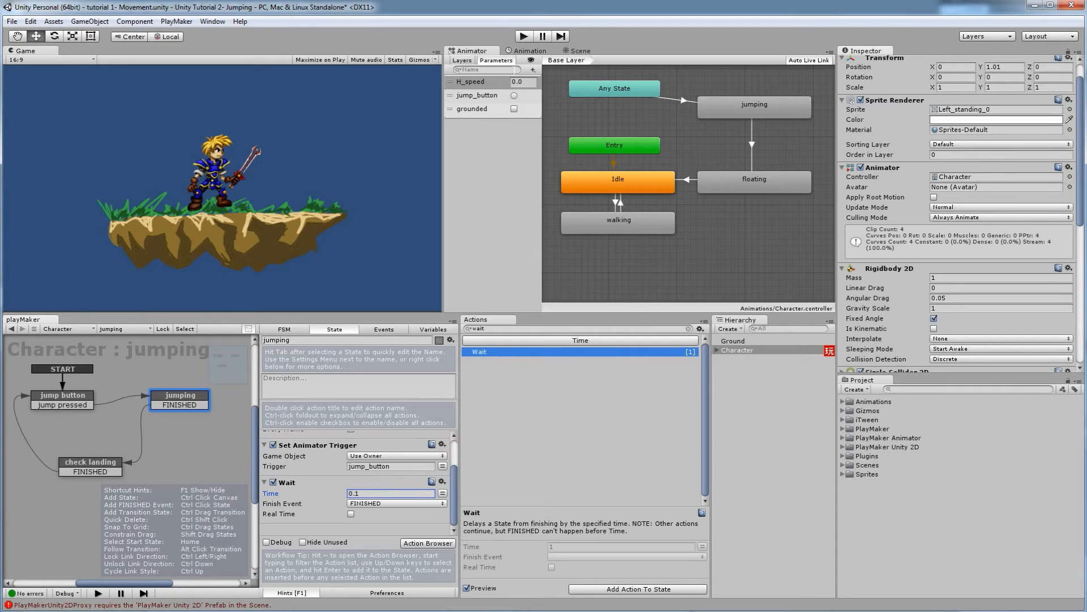
Step: Play the scene again and test repeated jumps, landings and walking with the shortened wait
click(524, 36)
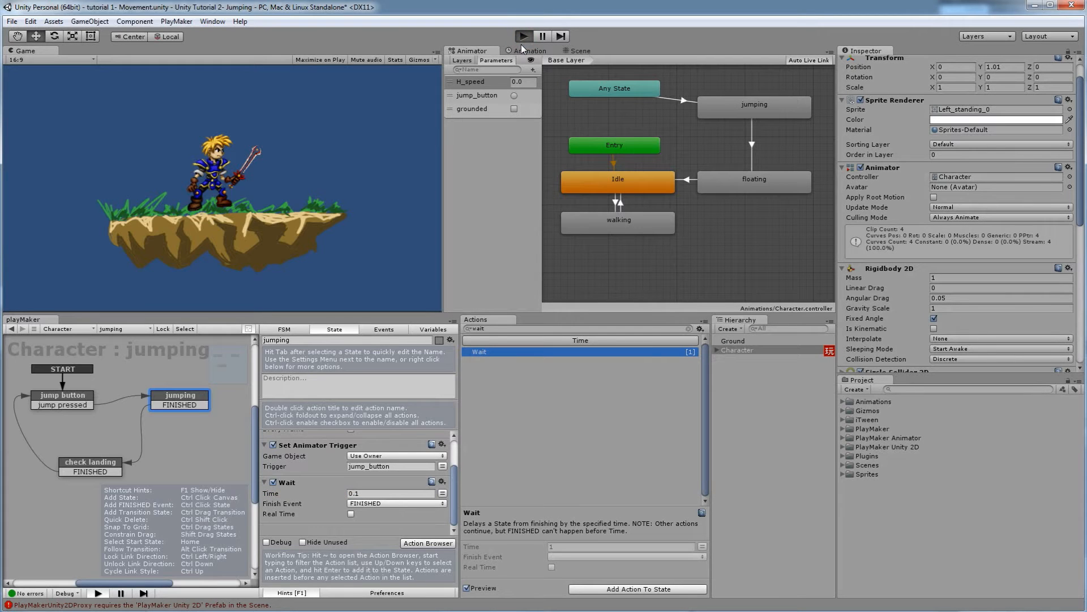
key(space)
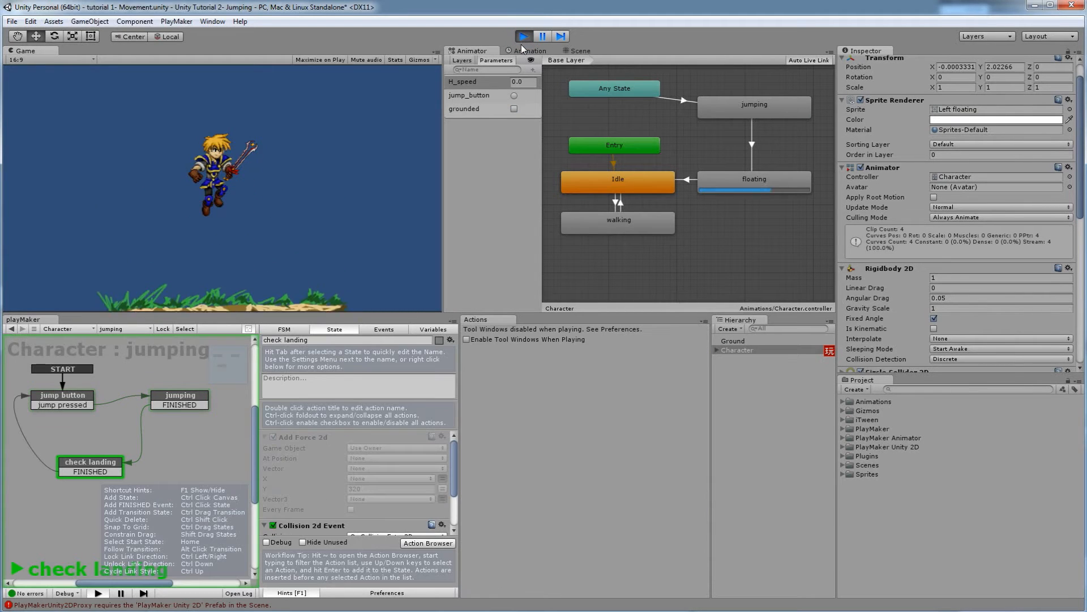
key(space)
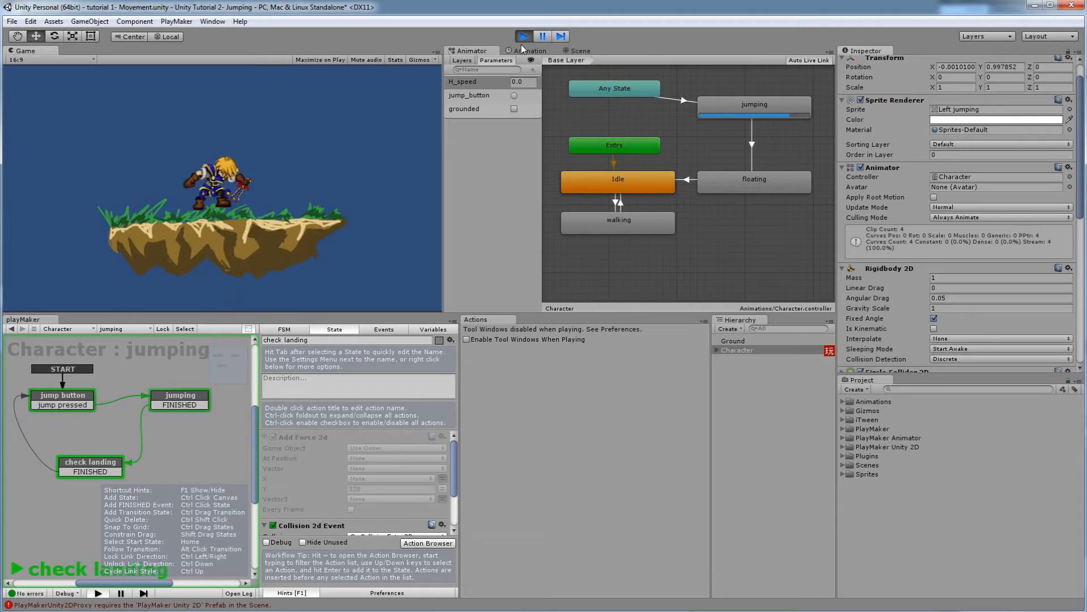
key(space)
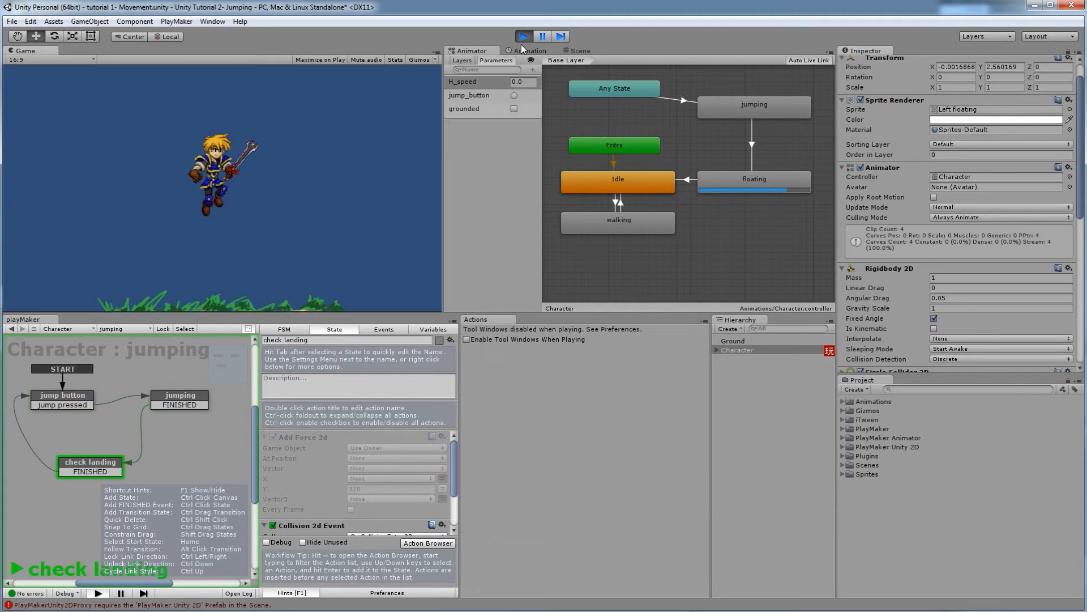
key(space)
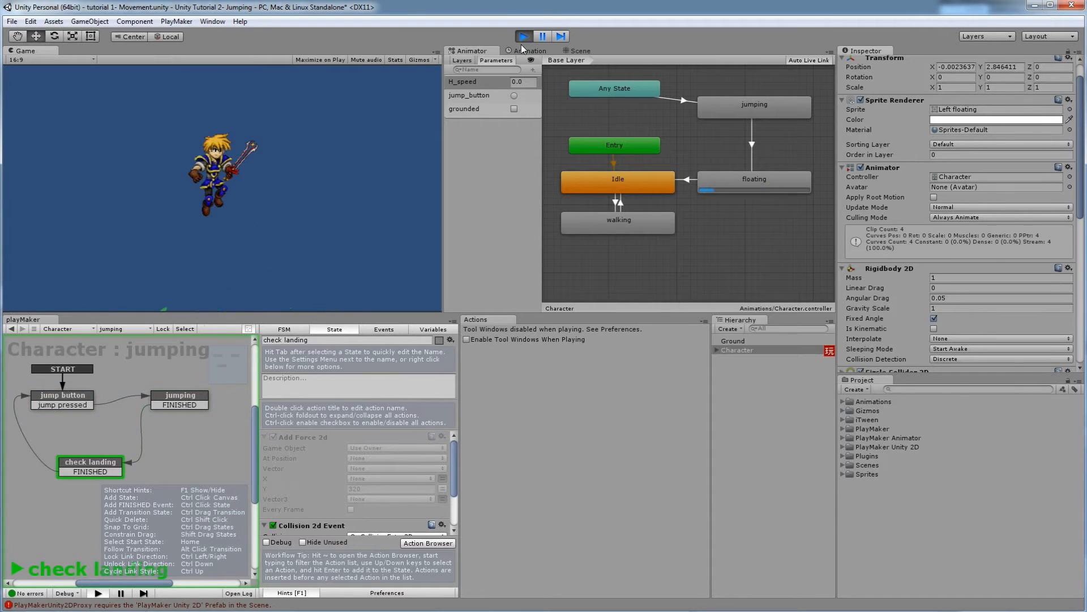
key(space)
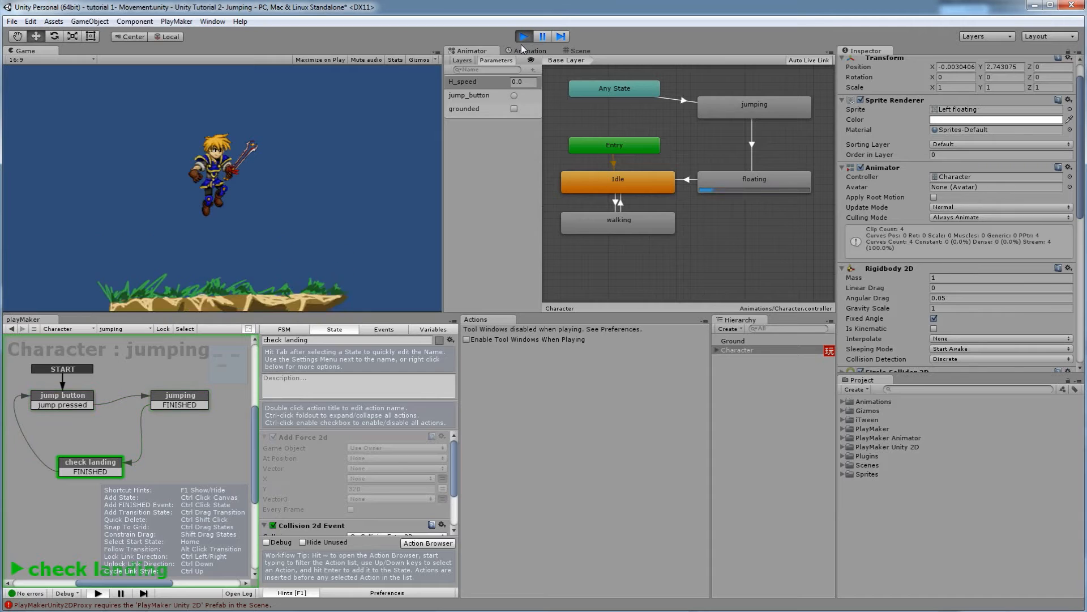
key(Up)
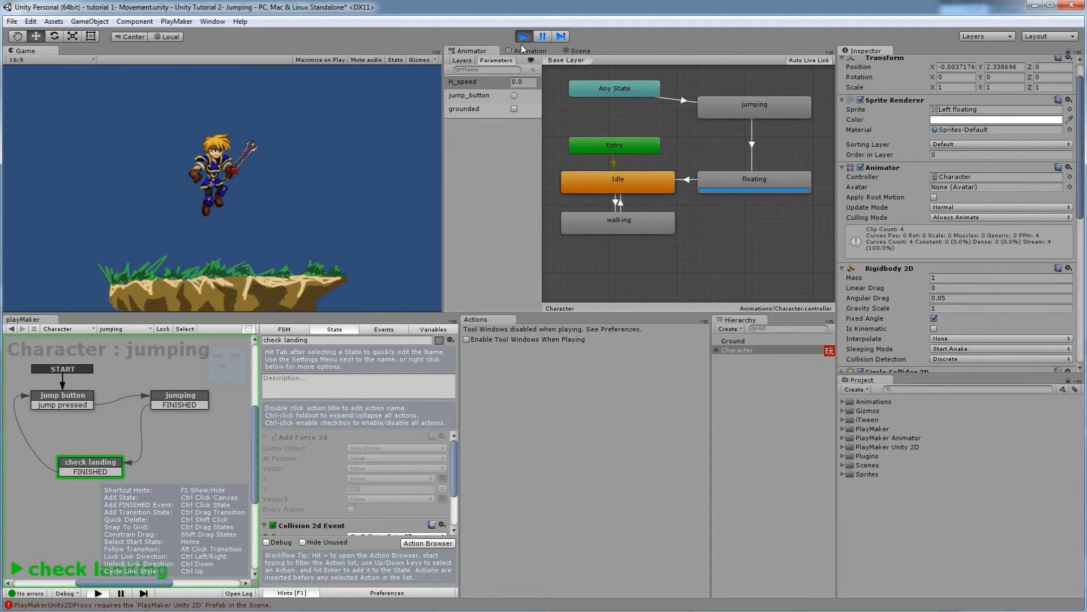
key(Up)
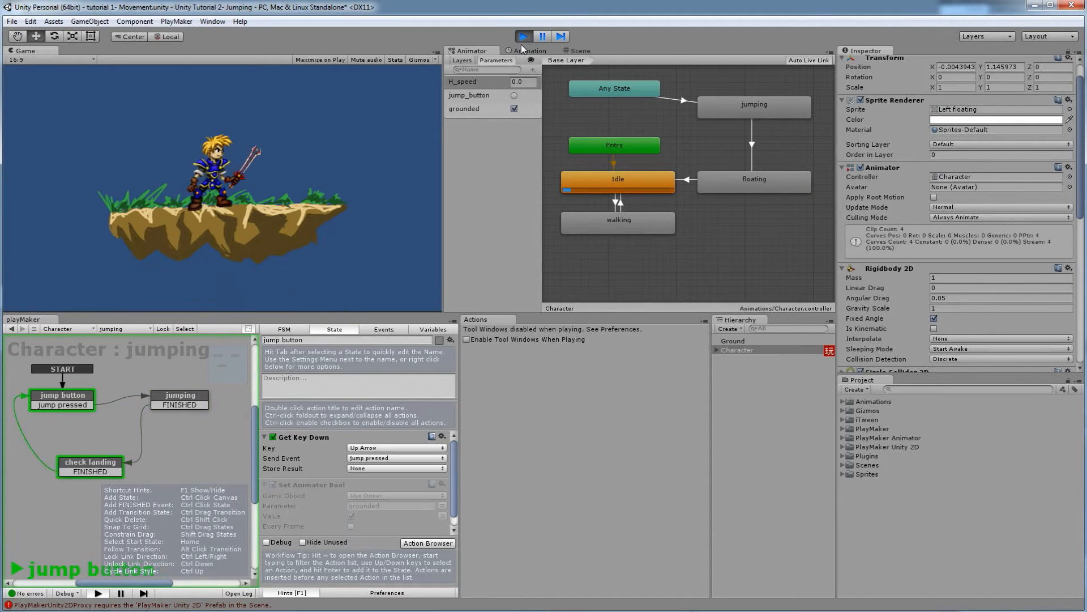
key(Up)
key(Up)
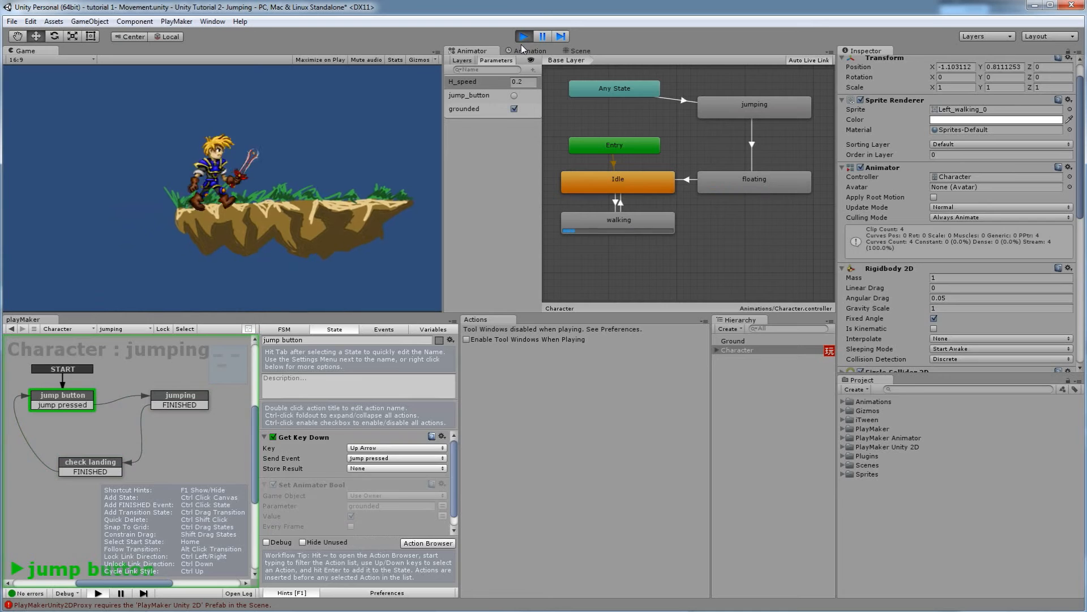
Step: Test jumping and moving right and left in the running scene, and stop playback
key(Up)
key(Right)
key(Up)
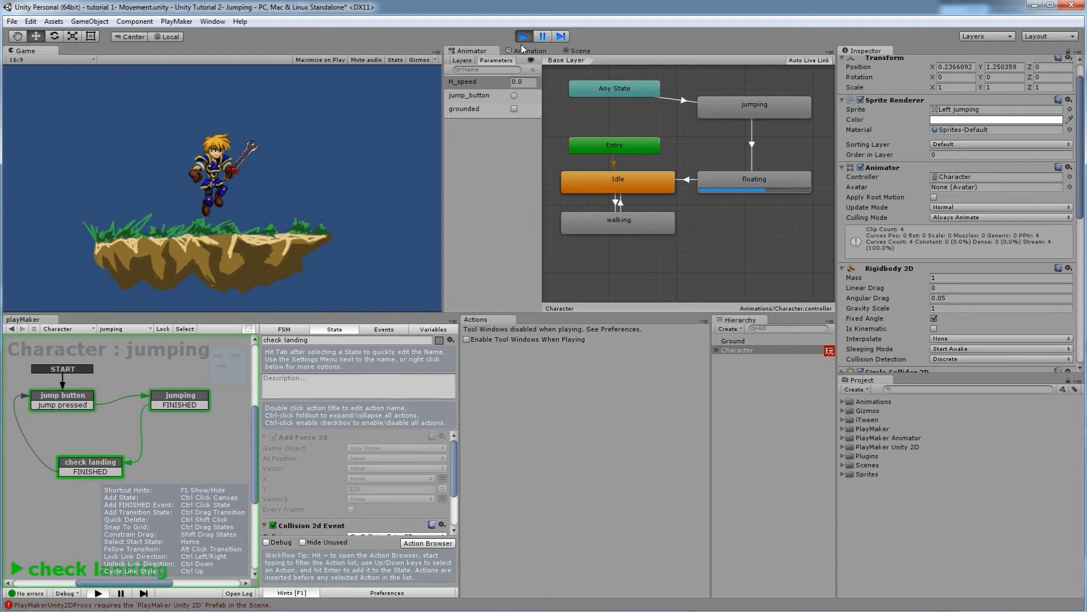
key(Left)
key(Up)
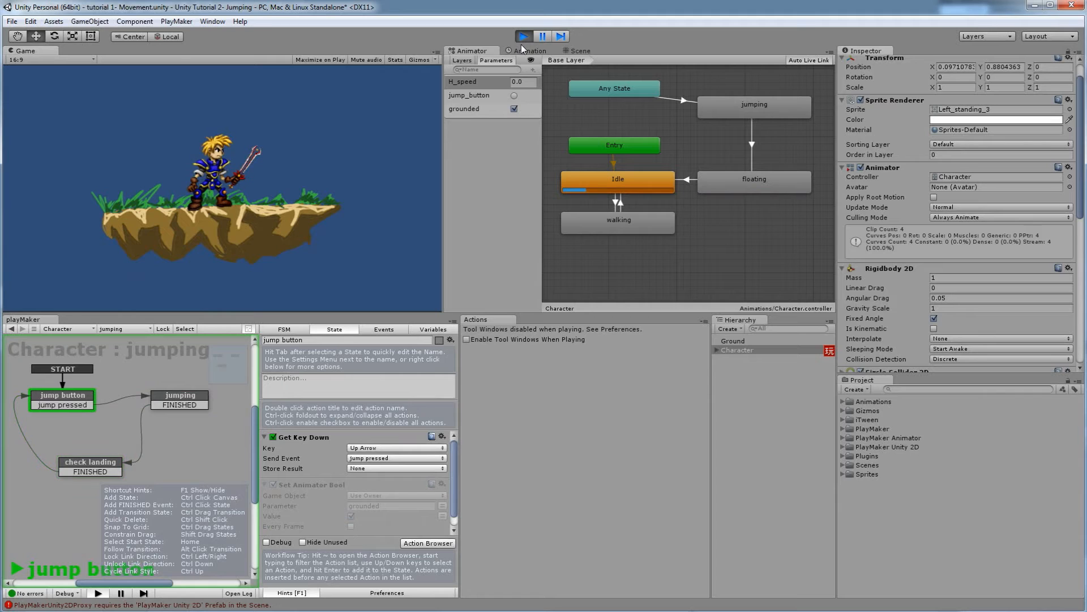
click(521, 37)
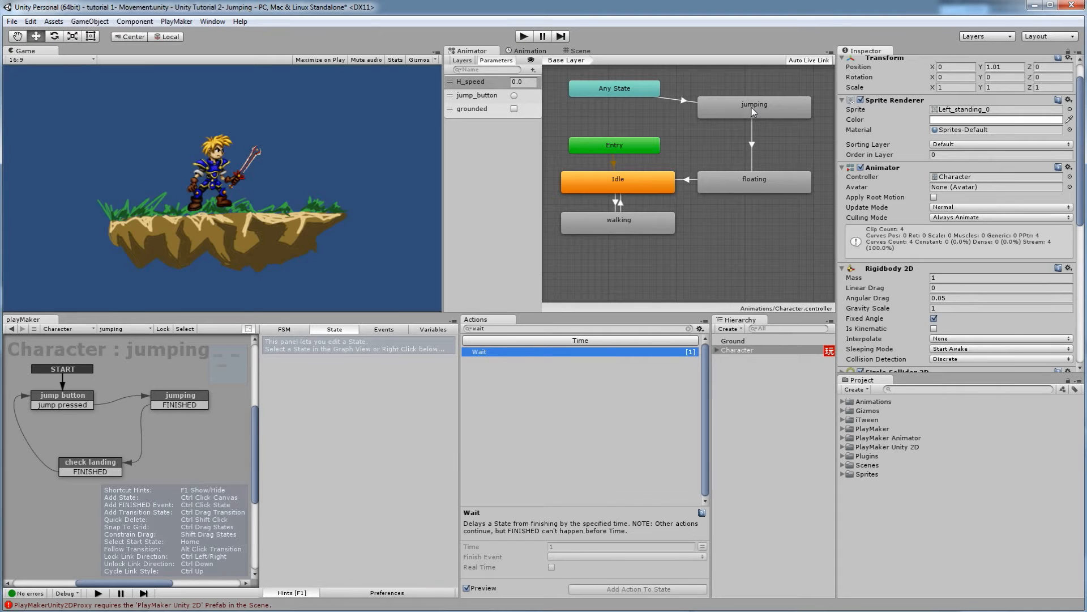
Step: Create an empty animator state below floating and name it landing
right_click(730, 229)
mouse_move(756, 235)
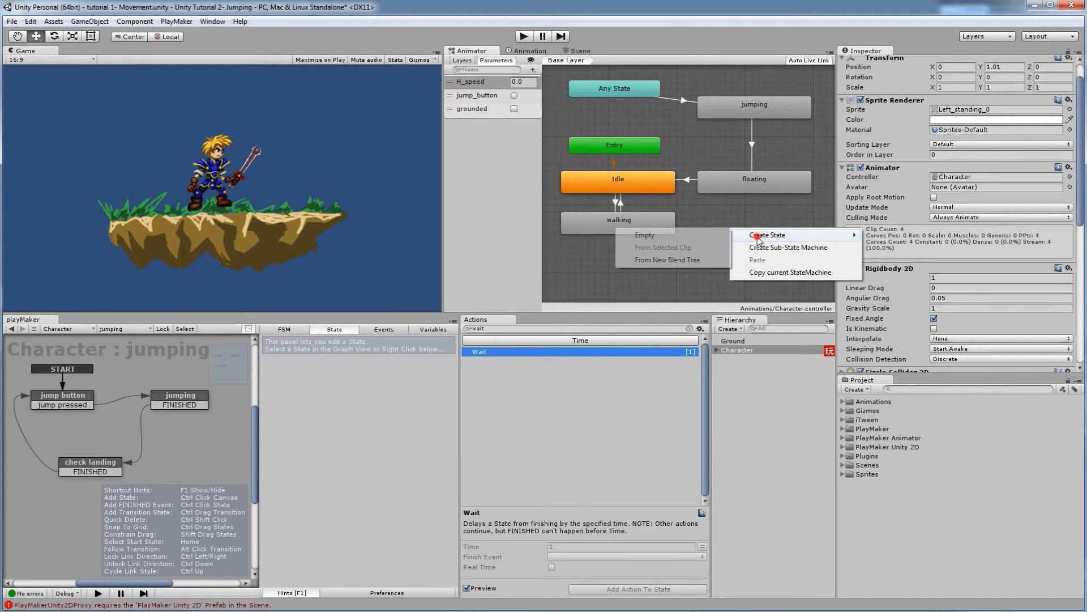
click(694, 236)
drag(770, 237, 740, 241)
click(909, 62)
key(BackSpace)
text(landing)
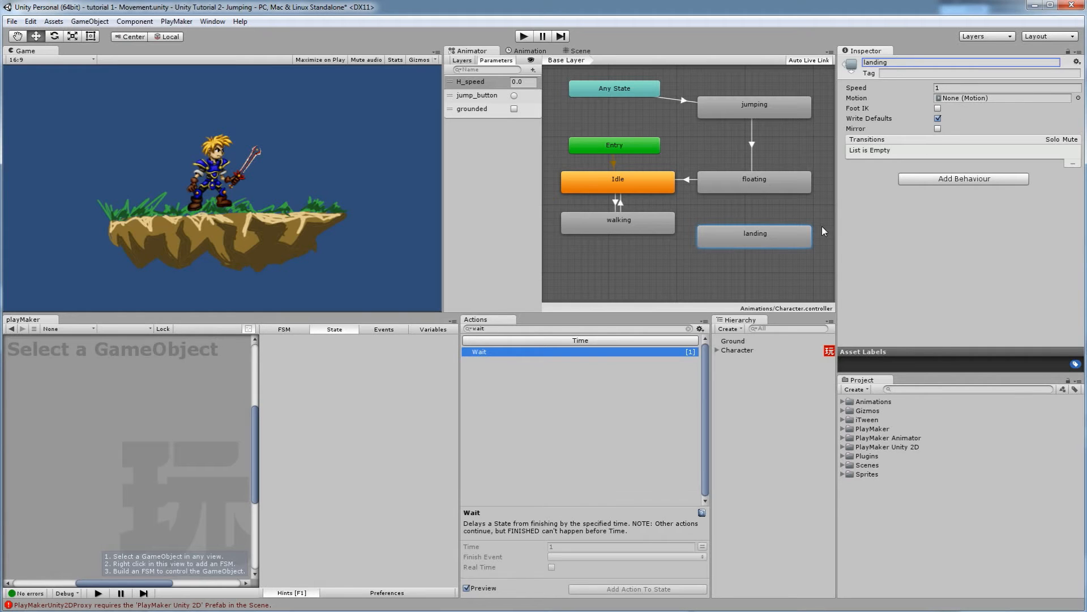
right_click(759, 187)
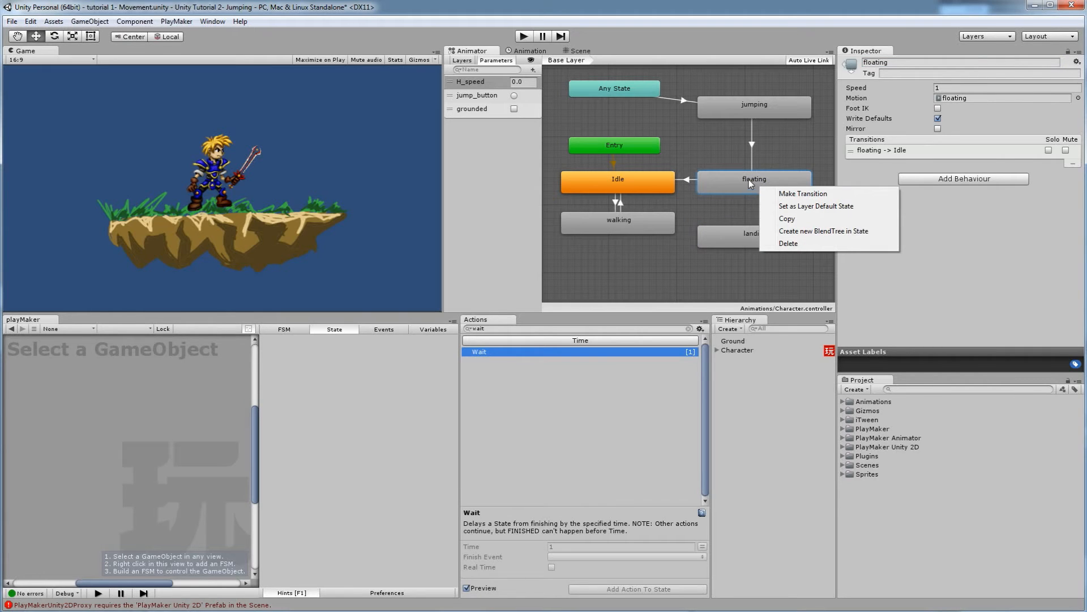
click(1077, 99)
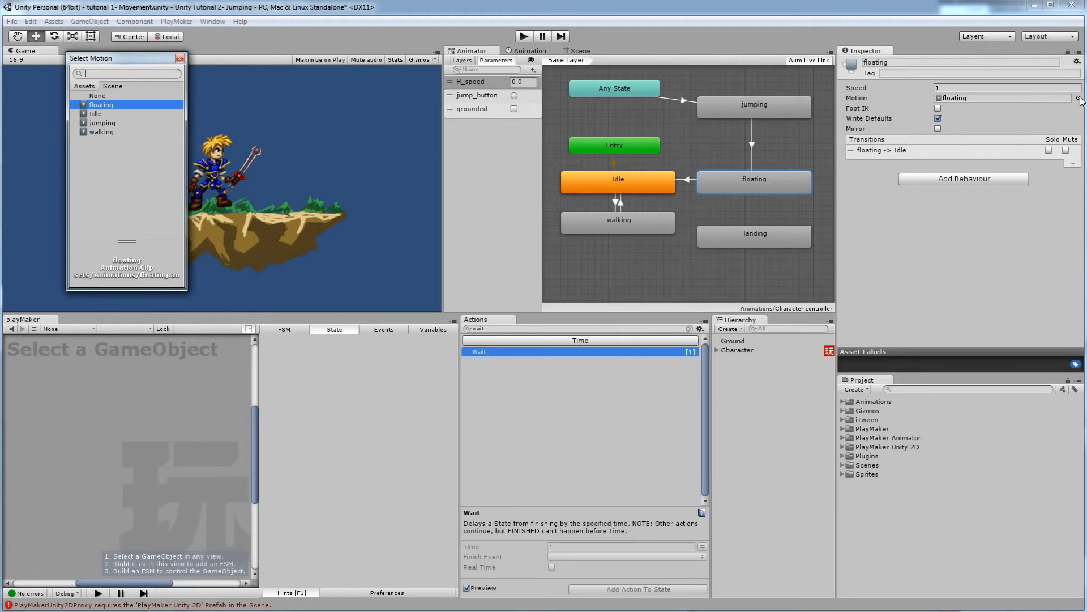
click(103, 123)
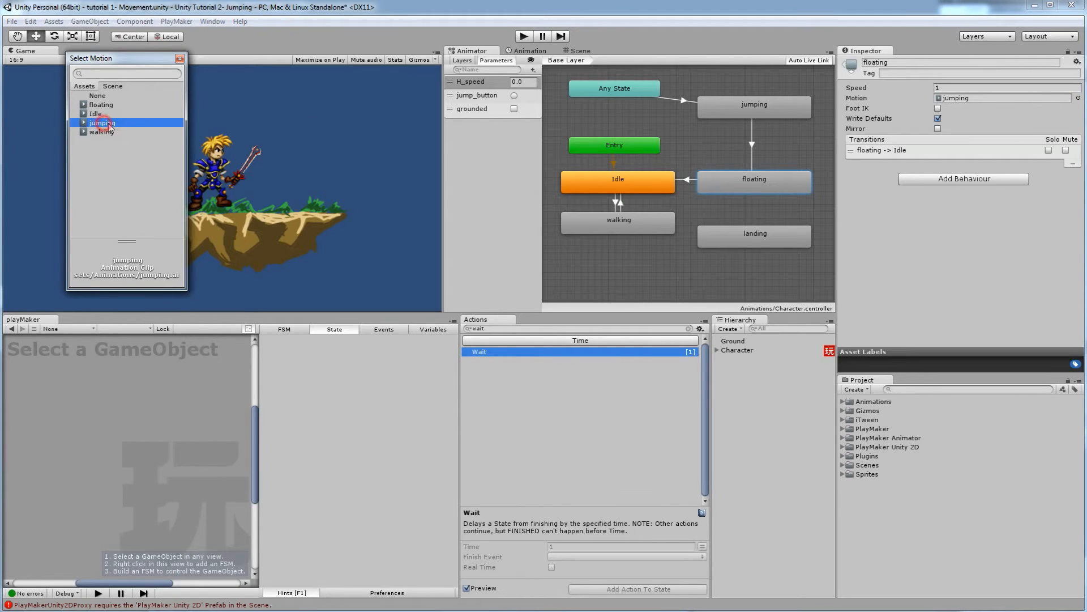
double_click(102, 124)
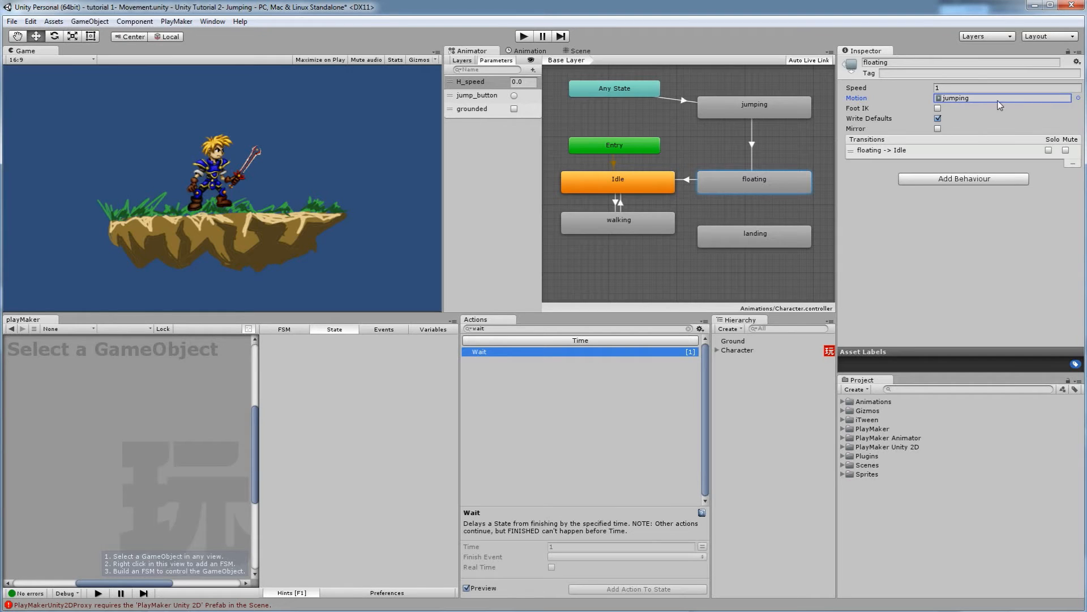
click(767, 233)
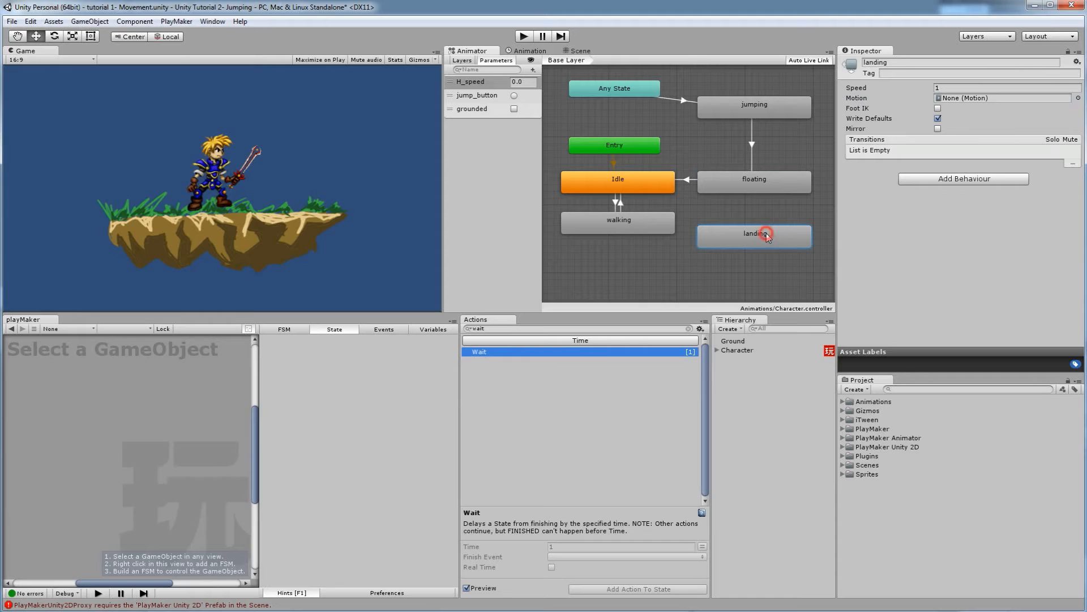
click(769, 182)
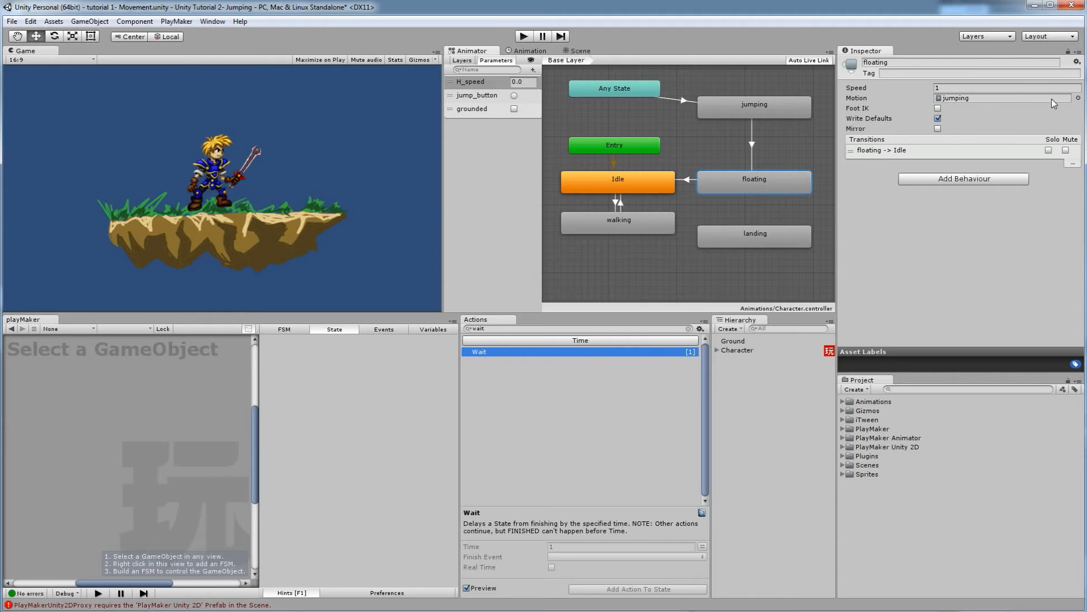
click(1078, 98)
double_click(107, 104)
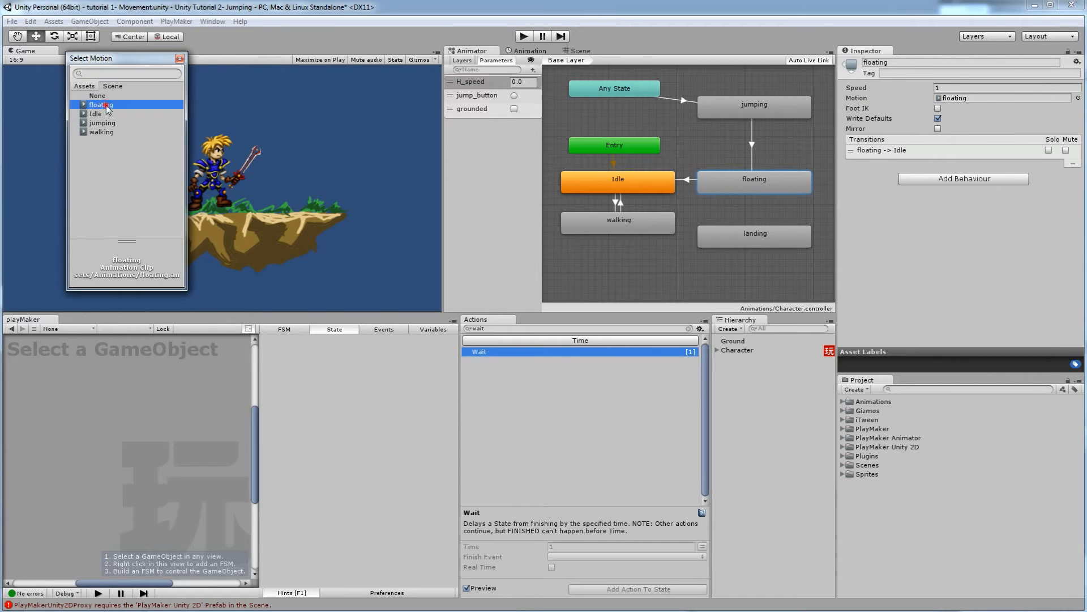
Step: Assign the jumping animation clip as the motion of the landing state
click(771, 234)
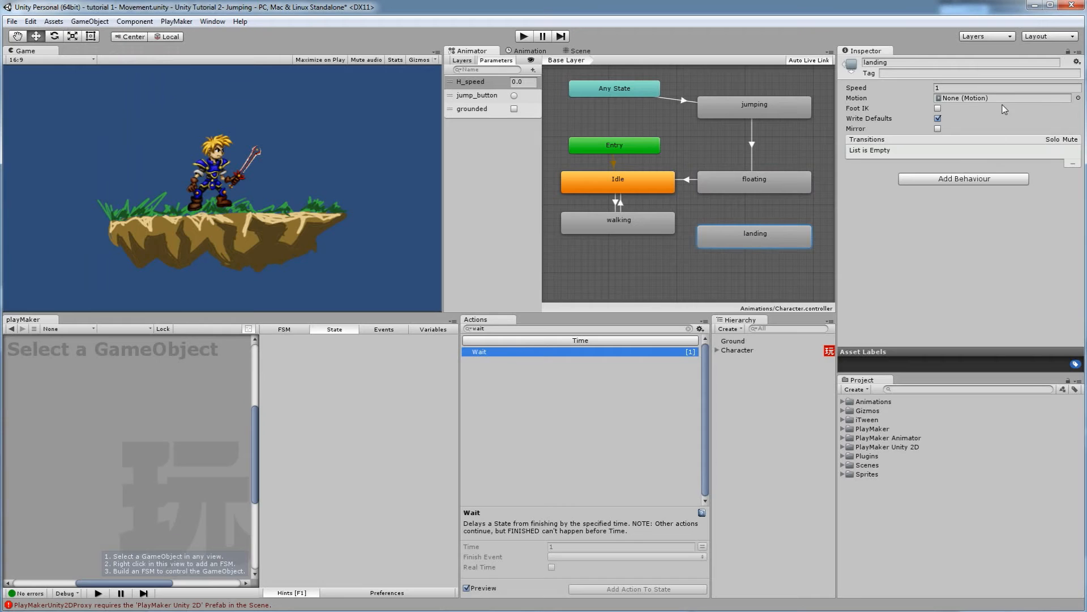
click(1077, 98)
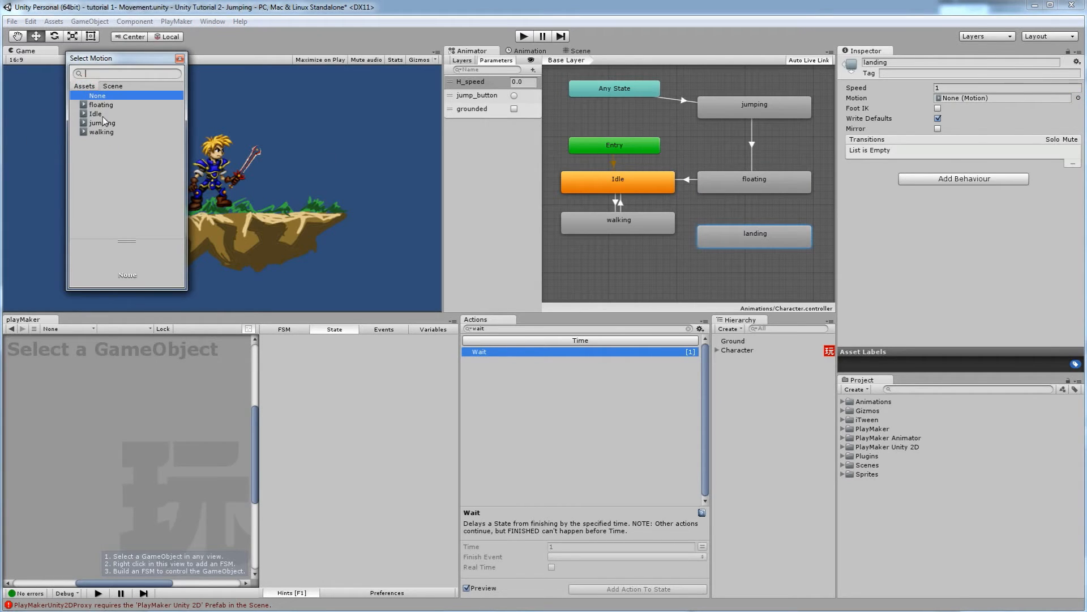
click(102, 123)
double_click(102, 124)
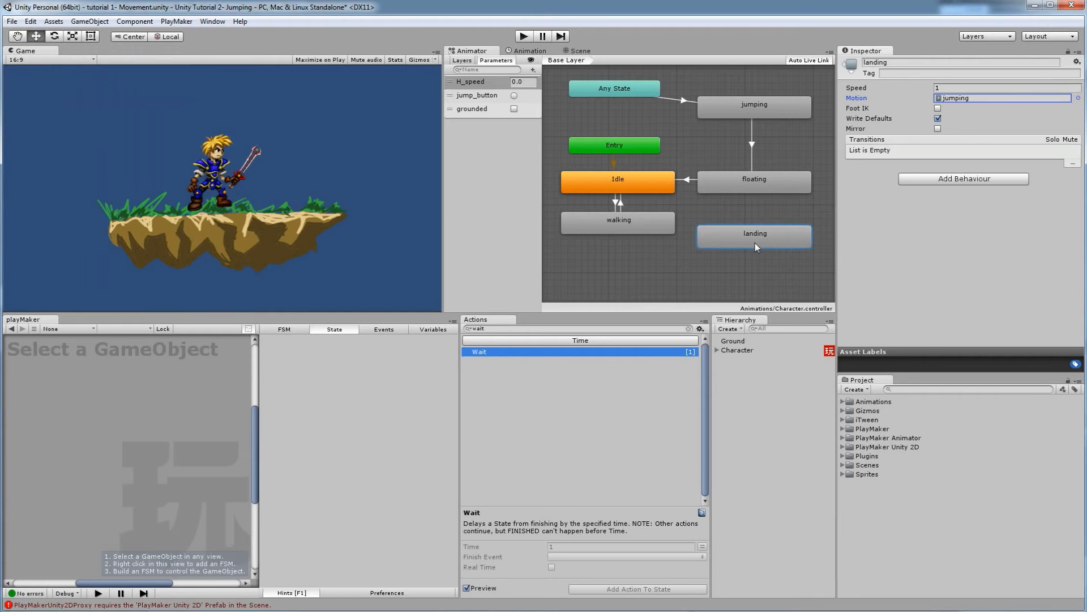
click(769, 103)
click(777, 229)
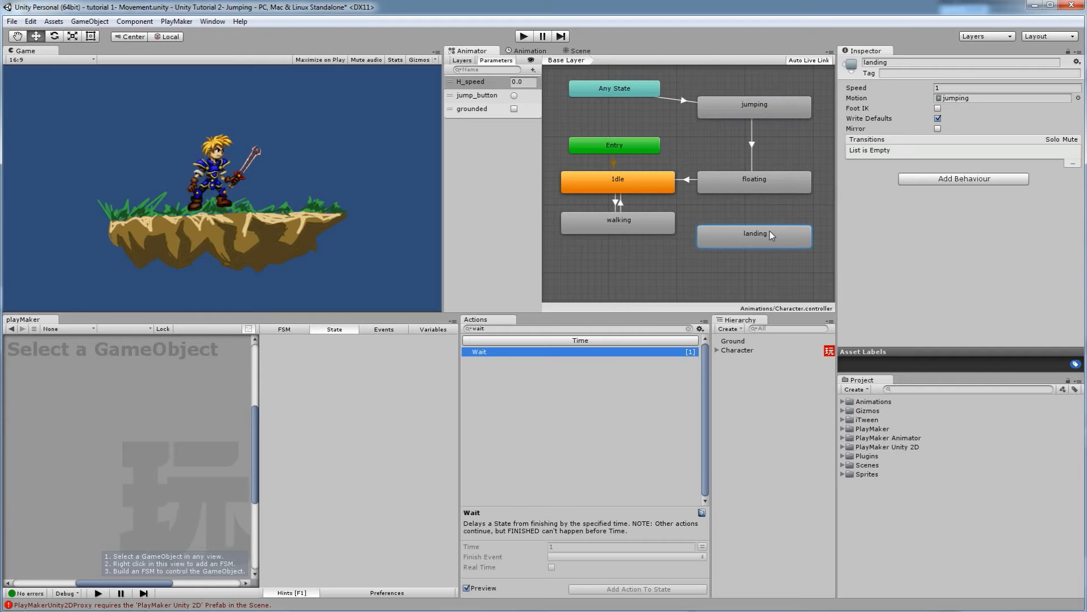
Step: Stack the floating and landing states closely under jumping, and make a transition from floating to landing
drag(764, 178, 760, 148)
drag(763, 237, 751, 196)
click(752, 150)
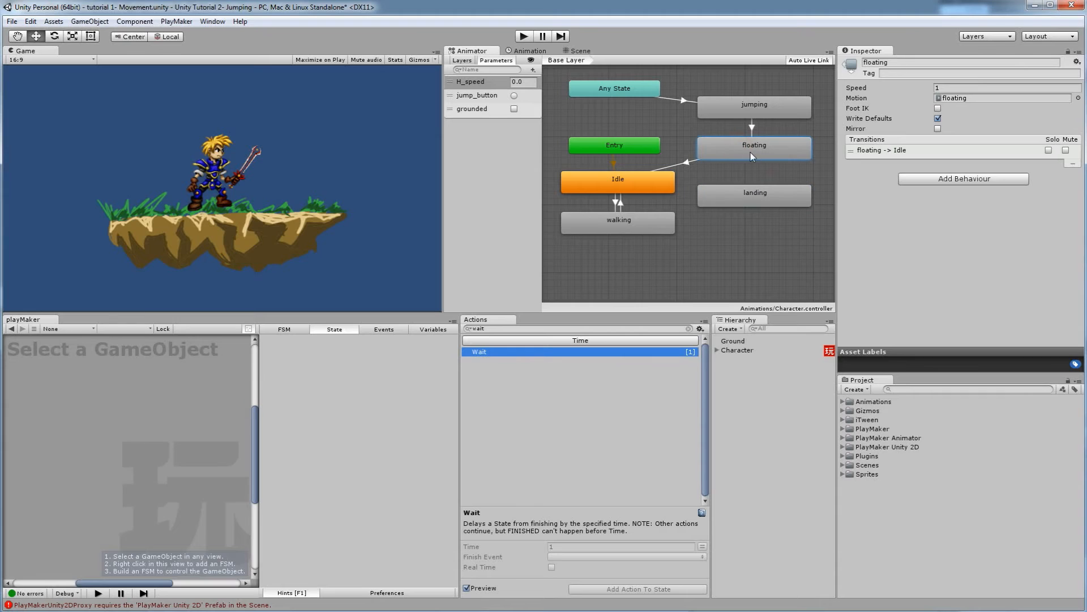
right_click(753, 155)
click(777, 156)
click(752, 199)
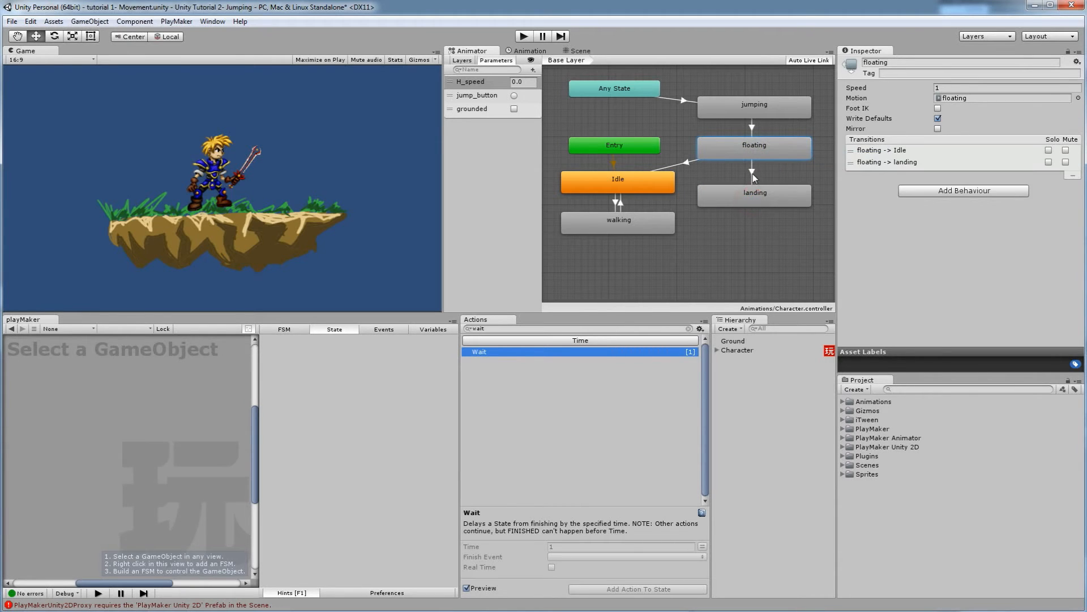
Step: Check the condition on the transition from floating to Idle and delete that transition
click(684, 163)
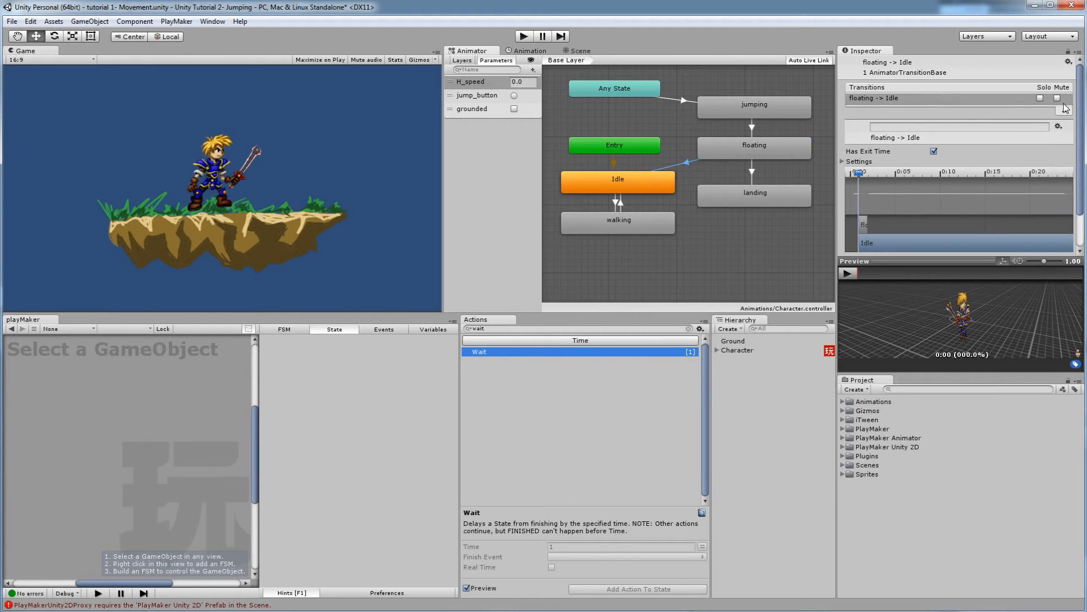
scroll(1033, 167, down, 3)
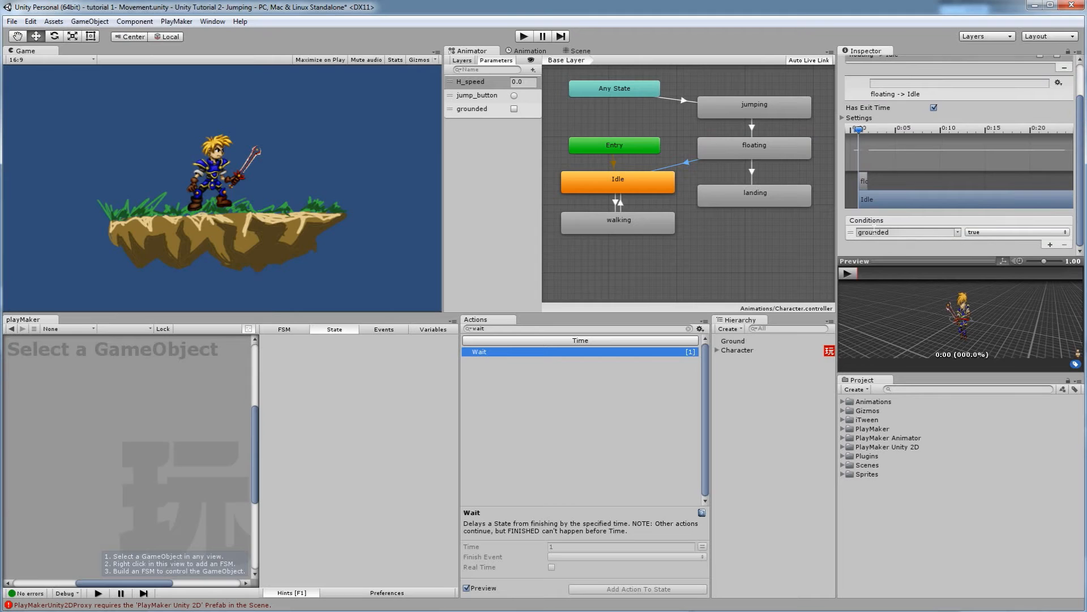
right_click(681, 162)
click(669, 164)
key(Delete)
click(589, 333)
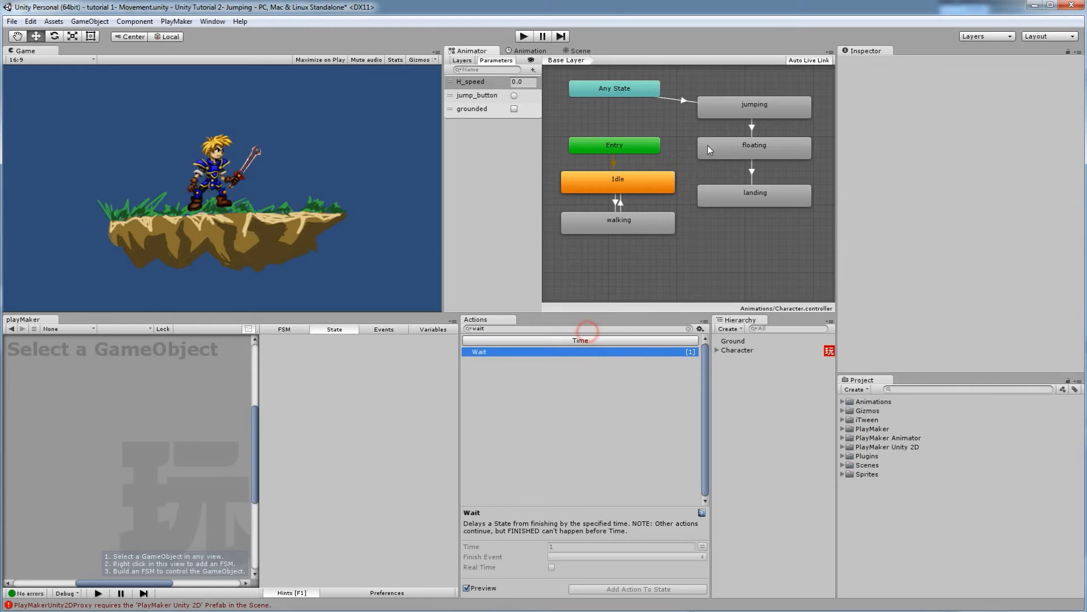
Step: Add a condition to the floating-to-landing transition requiring grounded to be true
click(753, 172)
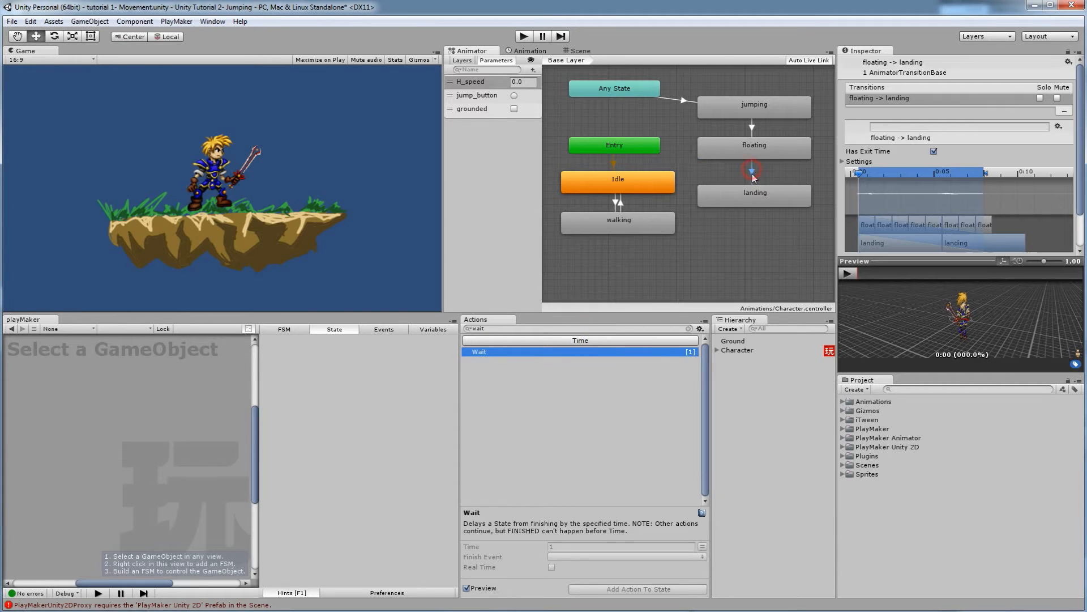
scroll(1026, 228, down, 3)
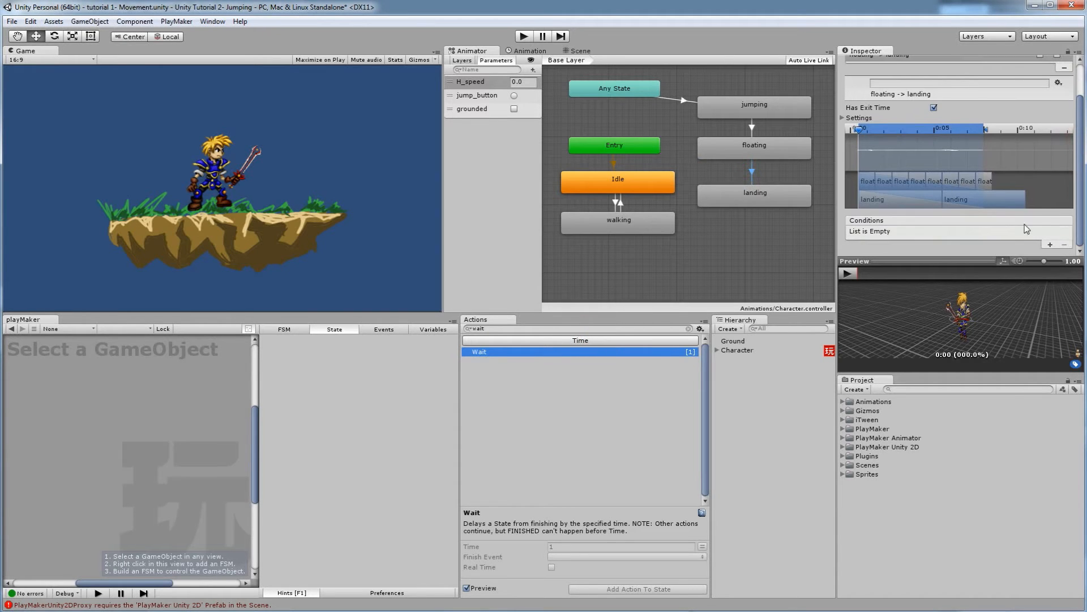
click(898, 232)
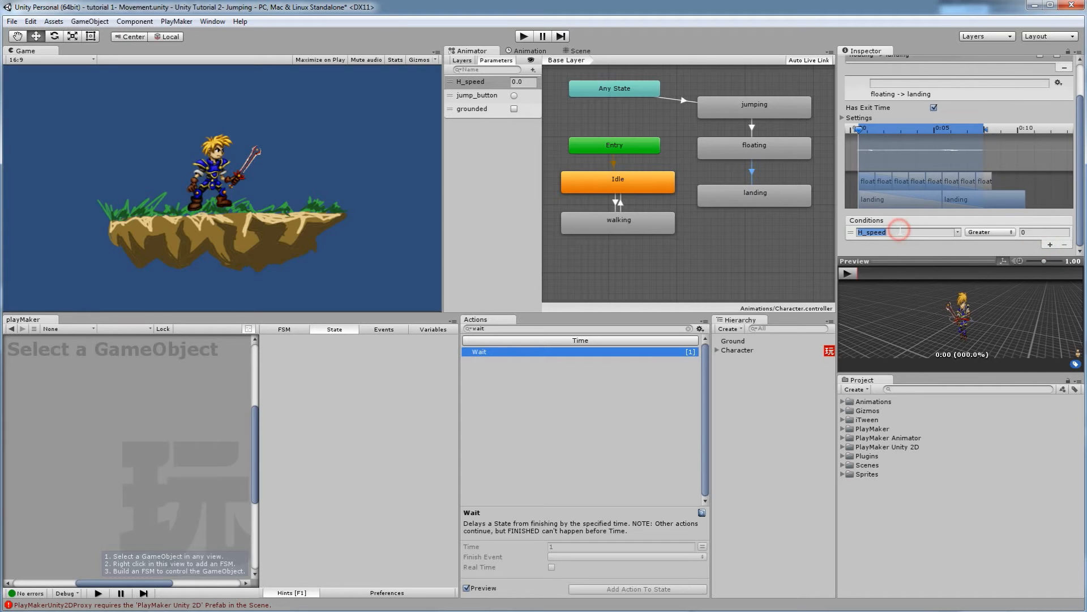
click(958, 231)
click(970, 270)
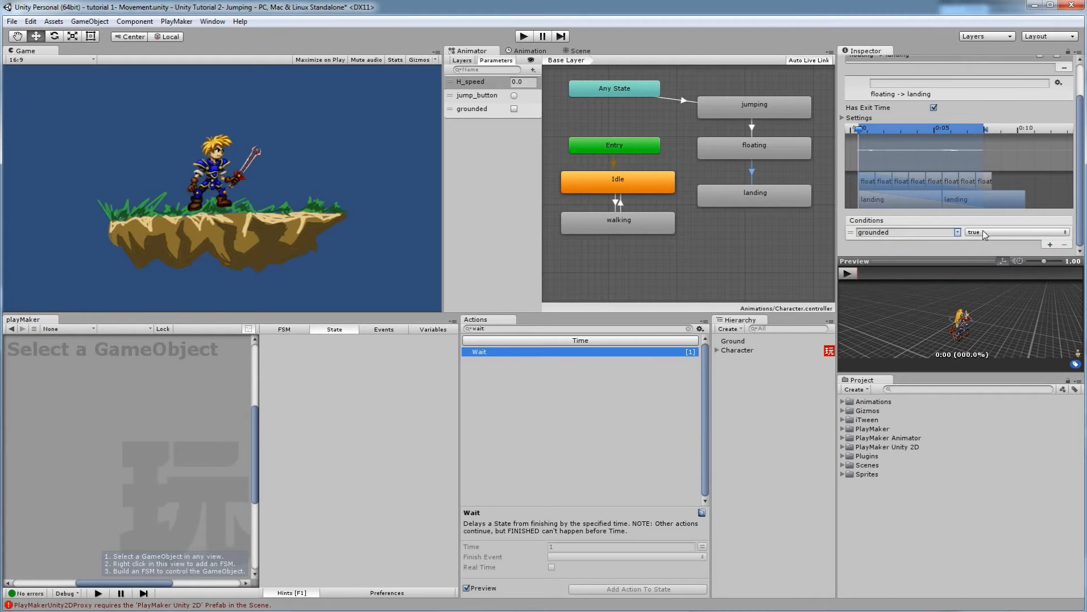
Step: Disable Has Exit Time on the floating-to-landing transition and set its Transition Duration to 0
click(759, 193)
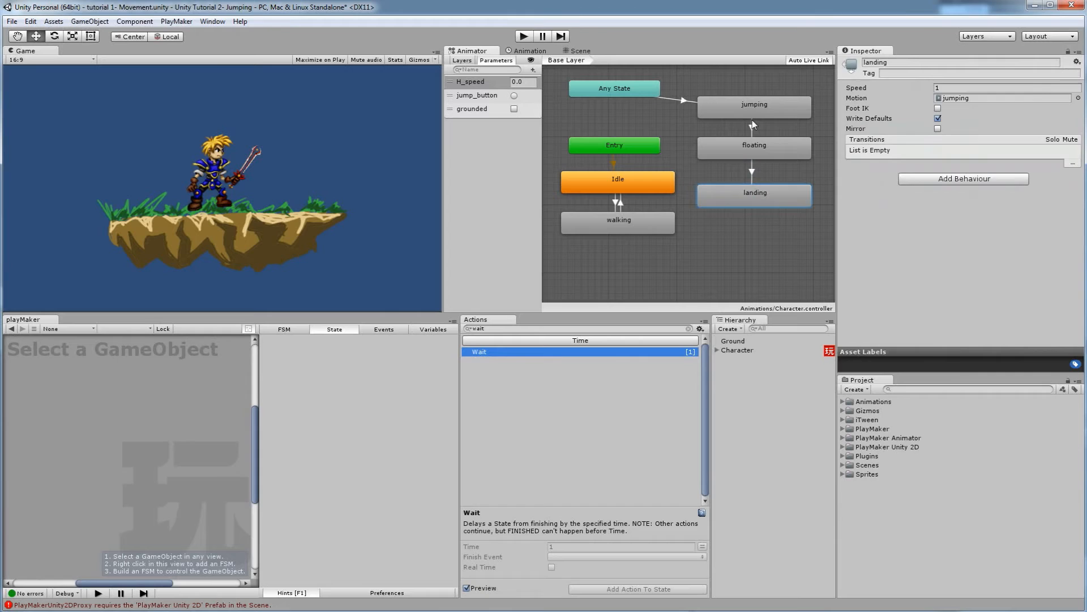
click(752, 126)
scroll(1022, 85, down, 2)
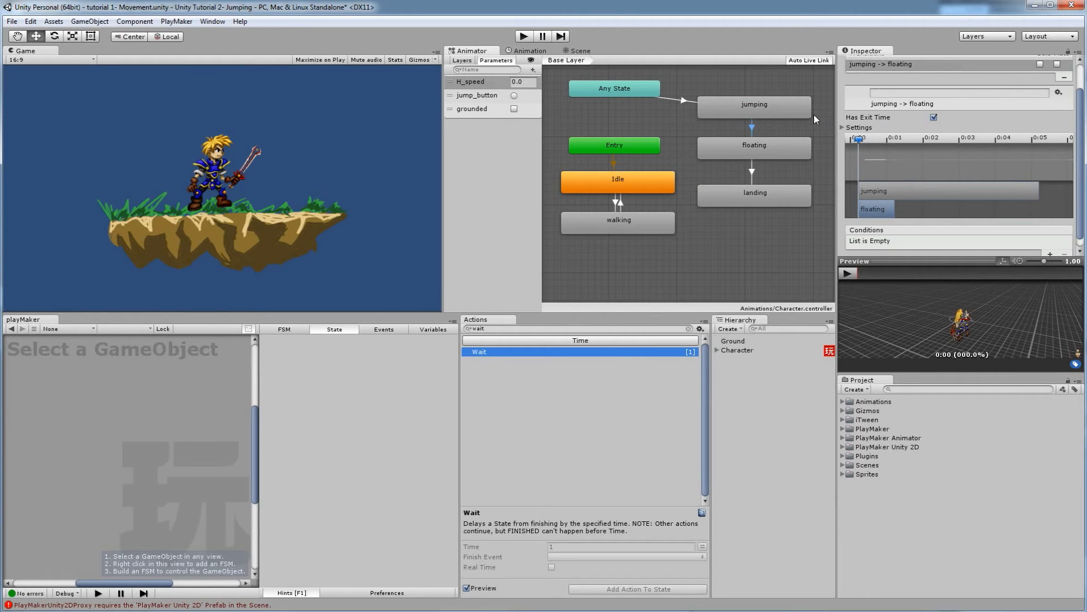
click(766, 146)
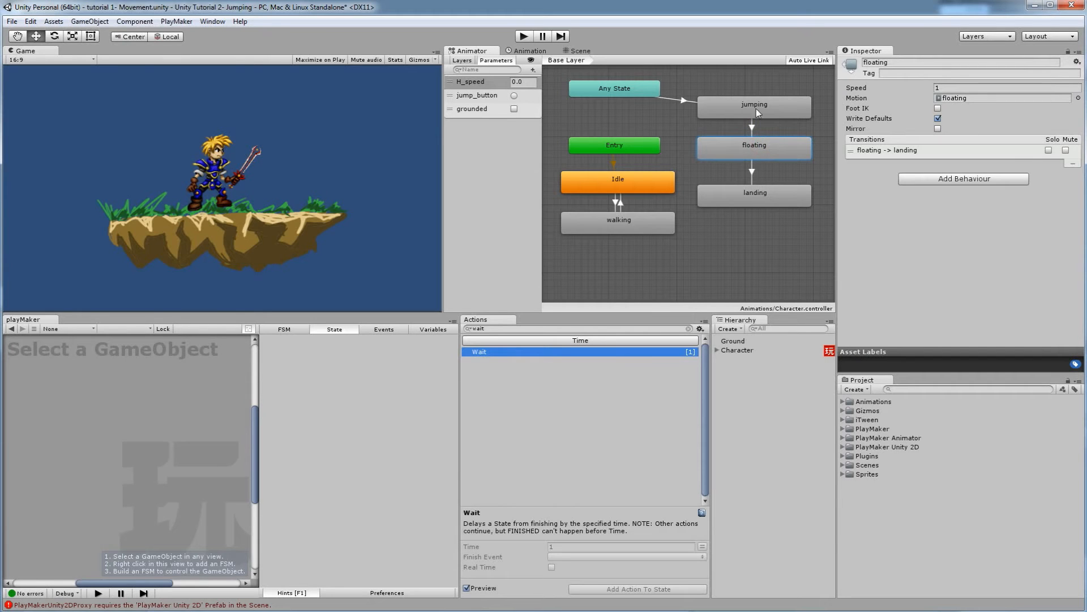
click(752, 170)
scroll(1024, 108, down, 2)
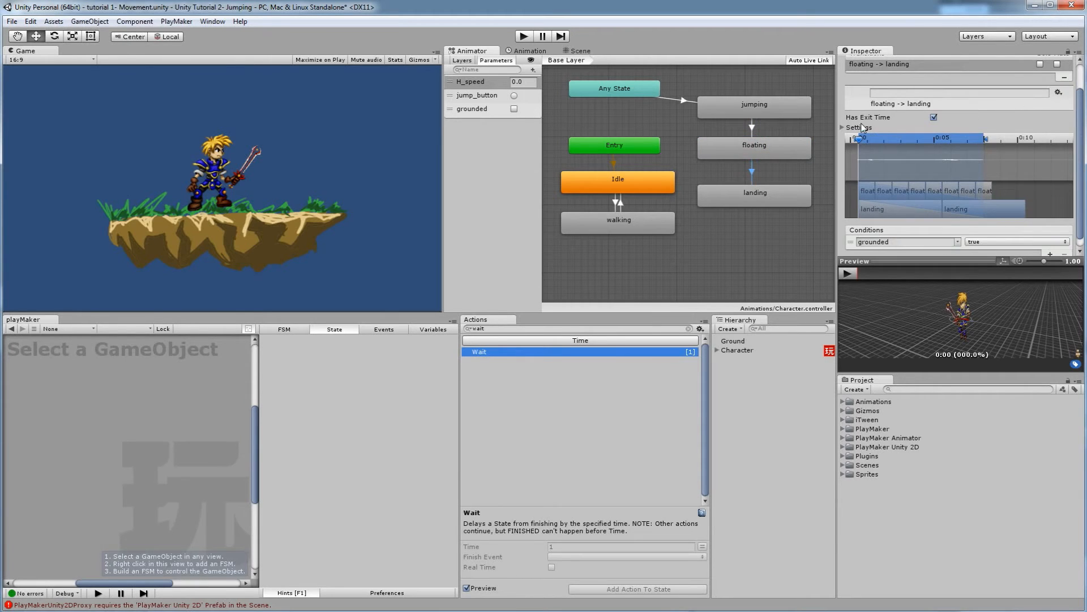
click(934, 117)
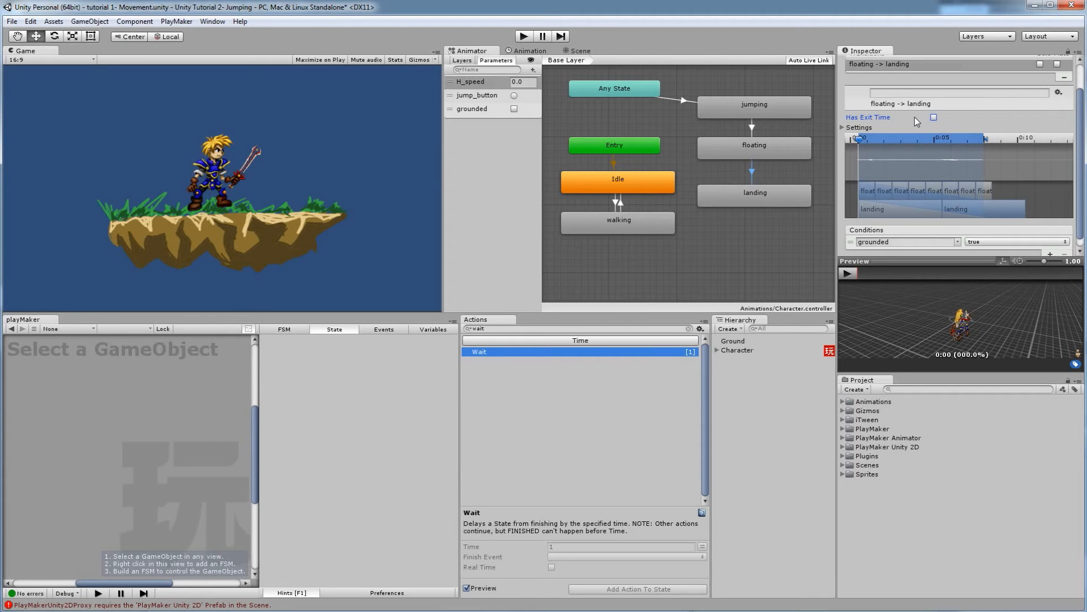
click(841, 129)
click(952, 146)
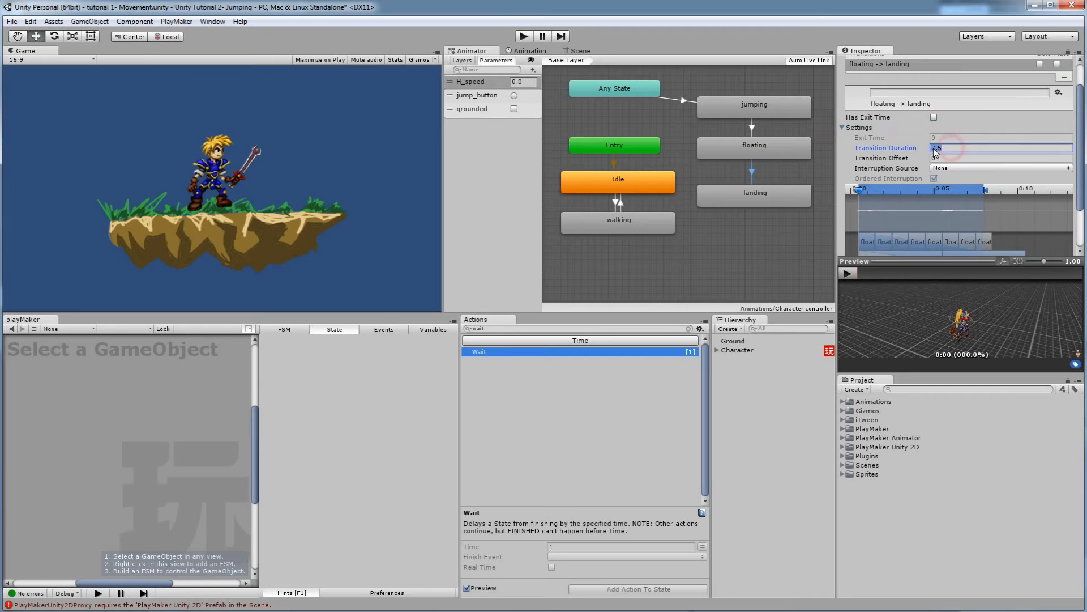
text(0)
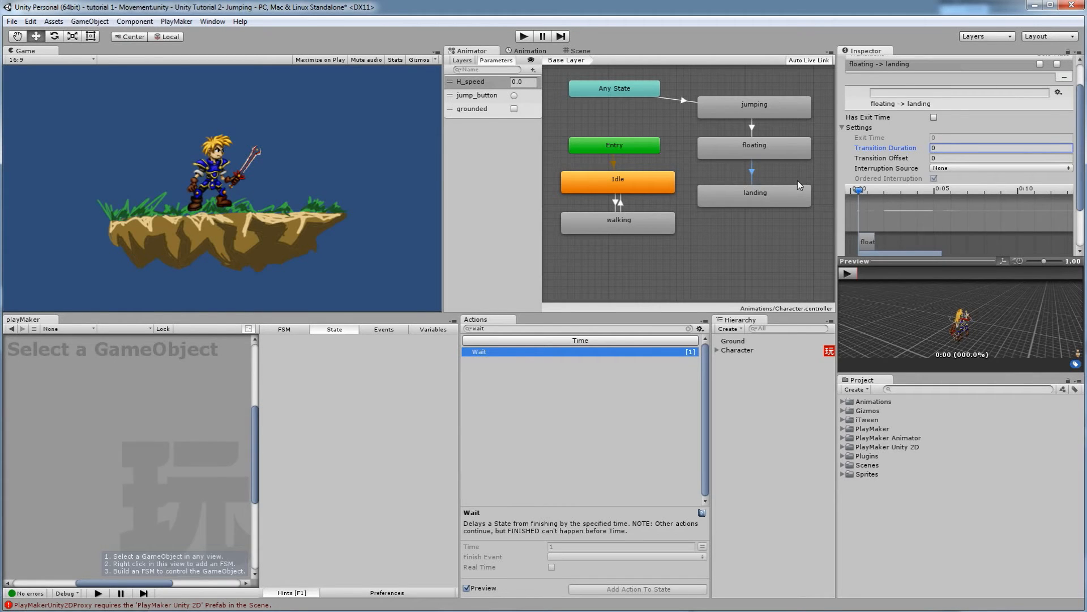
Step: Make transitions from the landing state to both Idle and walking
click(787, 191)
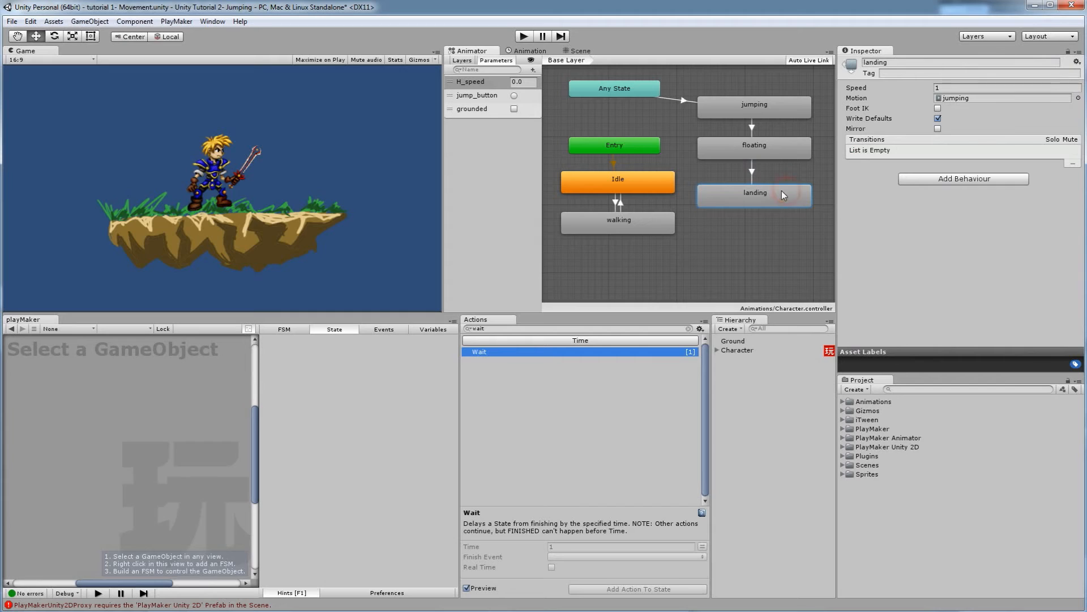
right_click(726, 194)
click(742, 202)
click(668, 182)
right_click(705, 202)
click(730, 209)
click(670, 222)
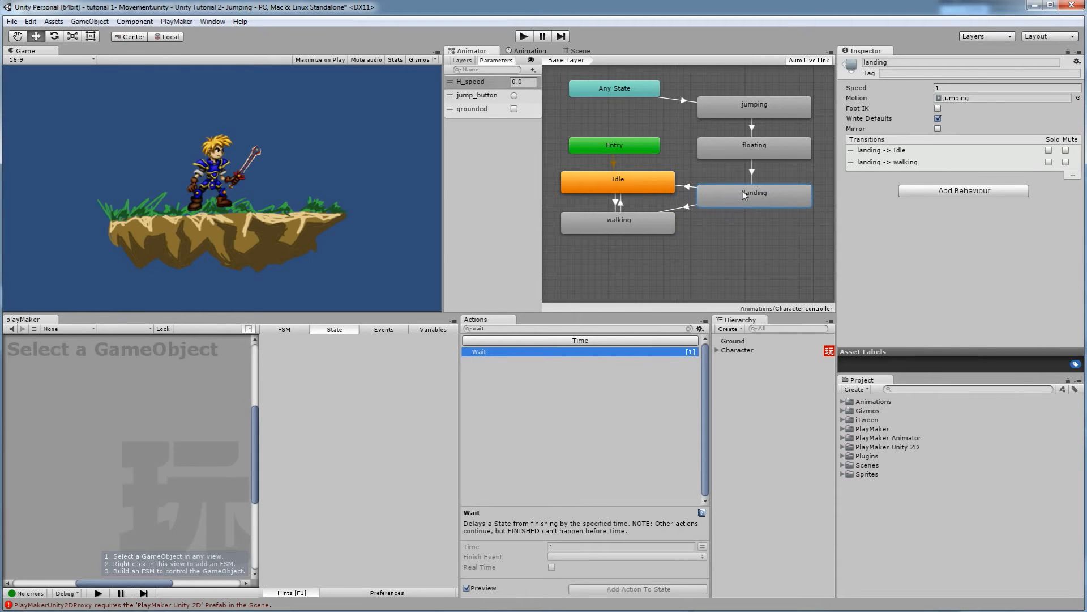
Step: Set the Transition Duration of the landing-to-Idle transition to 0
click(686, 187)
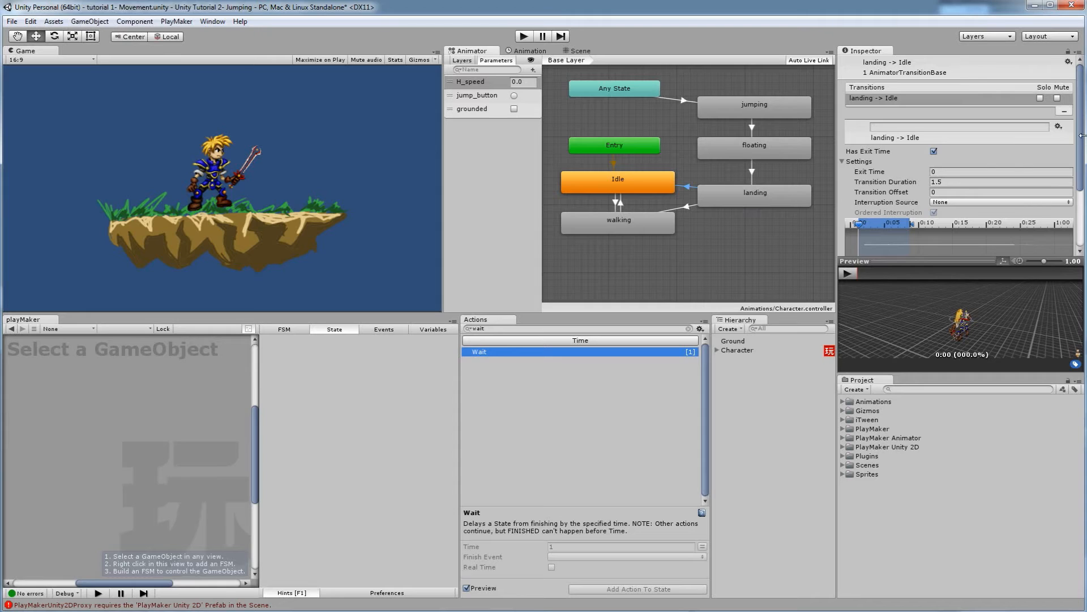
click(947, 182)
text(0)
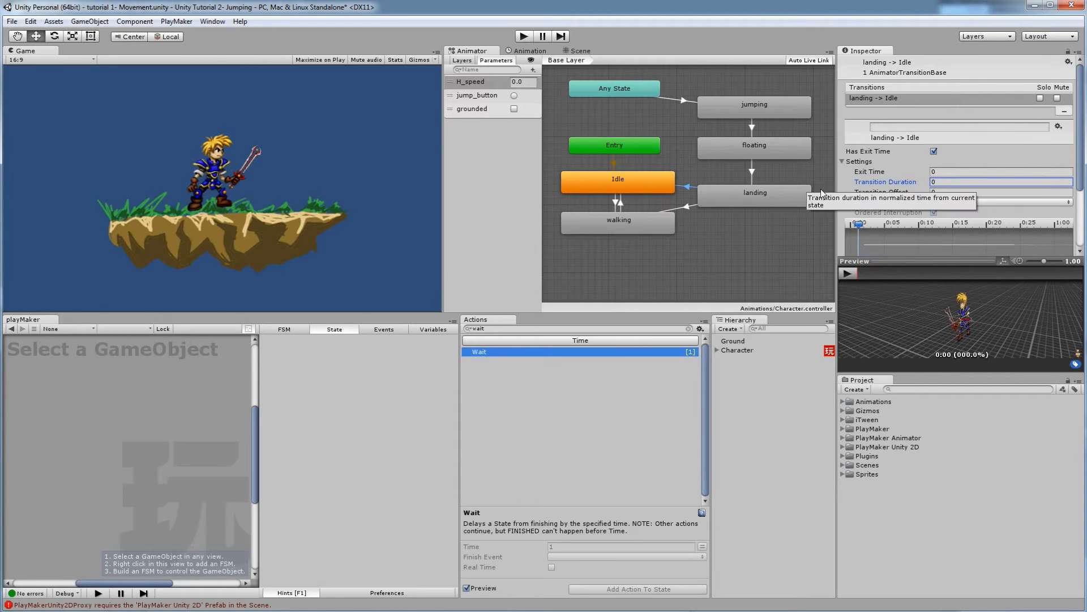
Step: Add a condition to the landing-to-Idle transition requiring H_speed to be Less than 0.1
scroll(998, 236, down, 4)
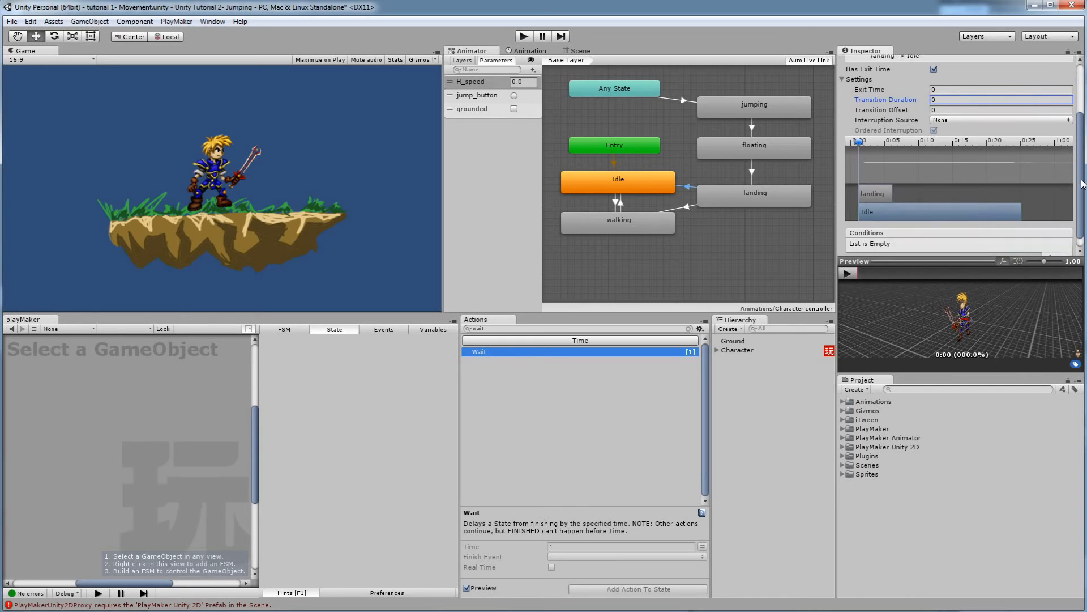
click(1050, 245)
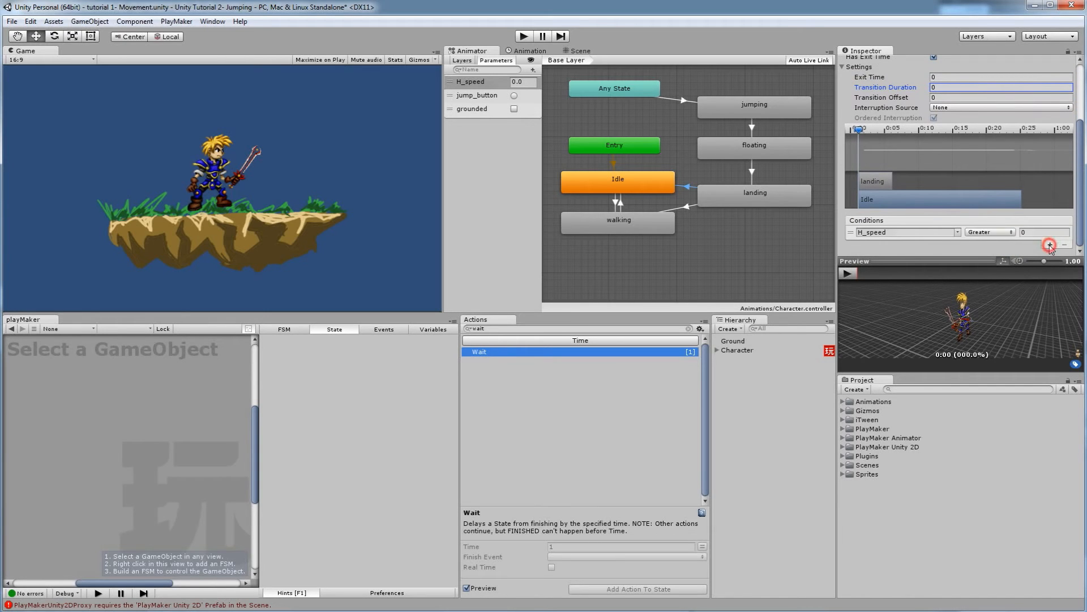
click(954, 233)
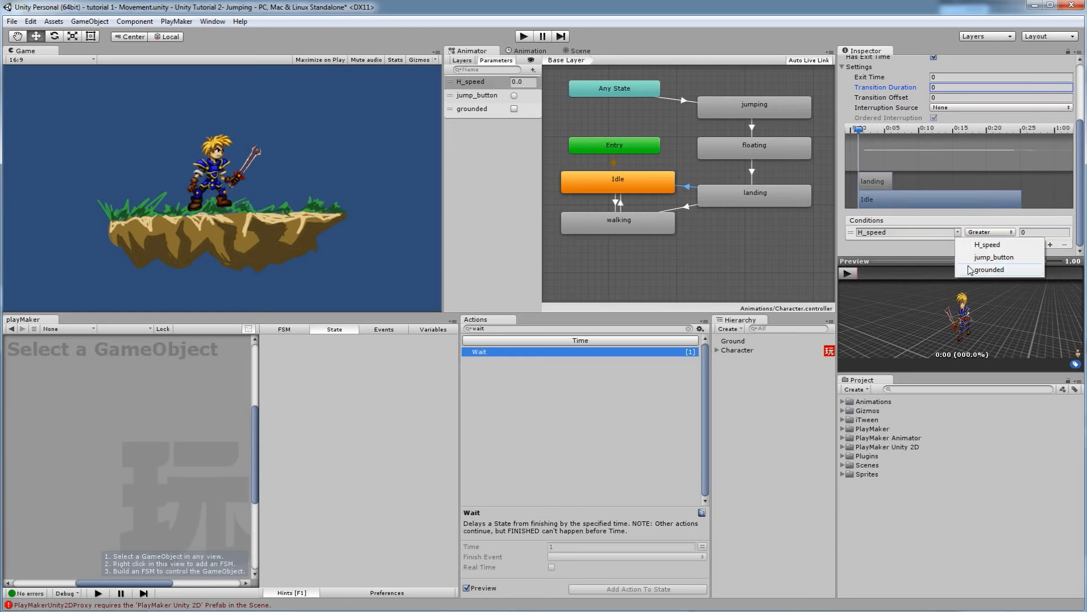
click(980, 248)
click(991, 233)
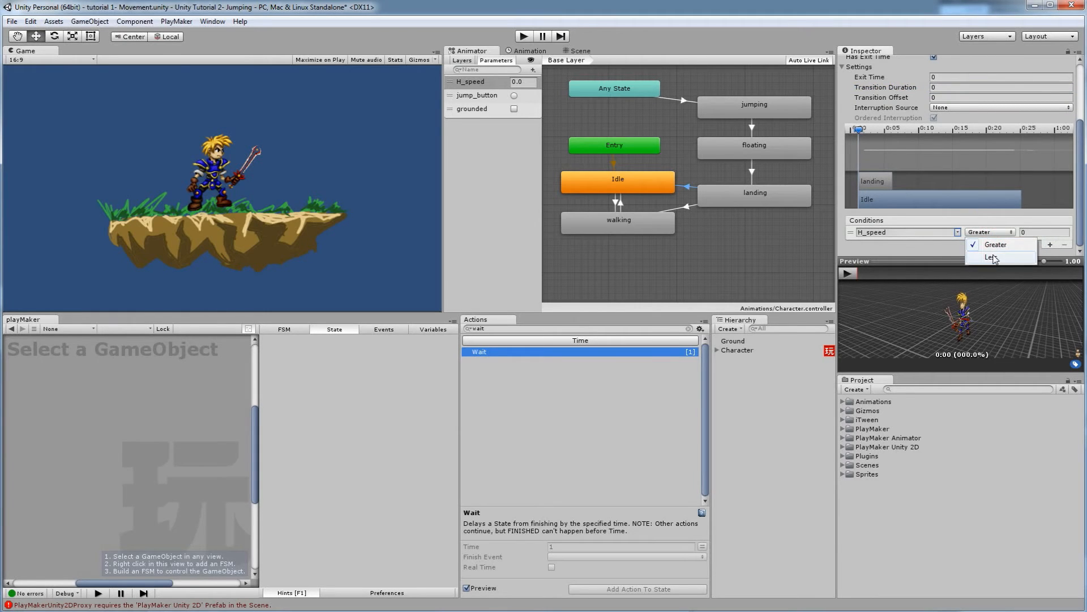
click(991, 257)
click(1037, 232)
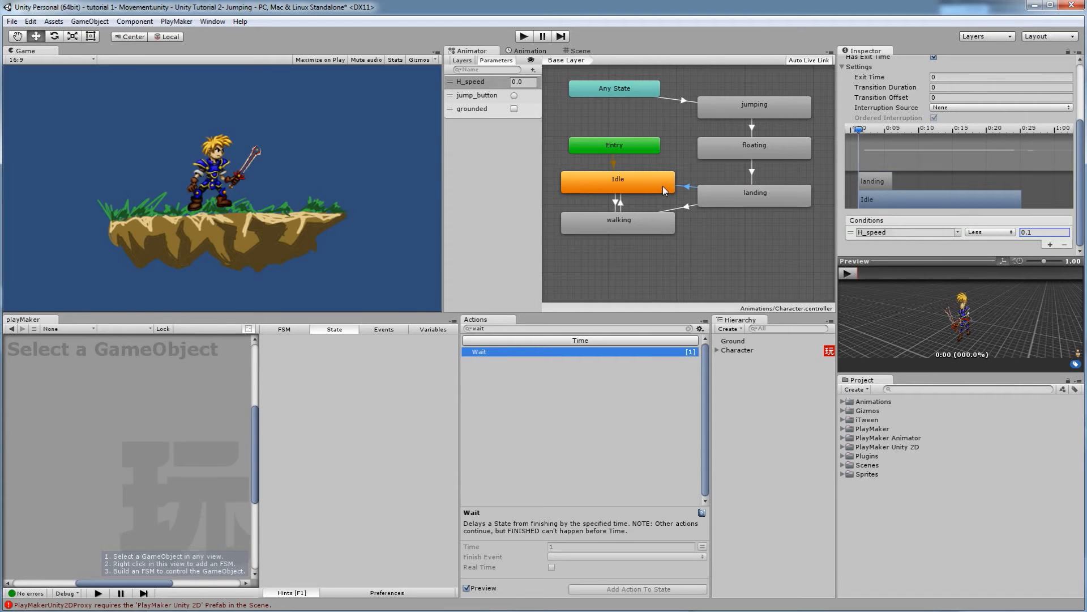
Step: Add a condition to the landing-to-walking transition requiring H_speed to be Greater than 0.1
click(685, 209)
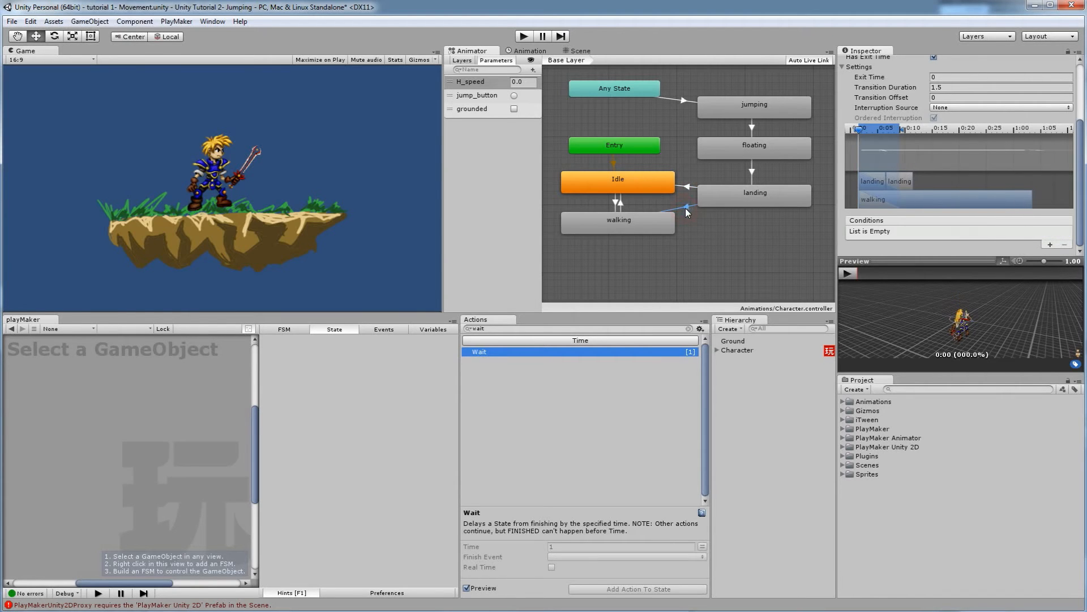
click(1051, 245)
click(1029, 232)
text(0.1)
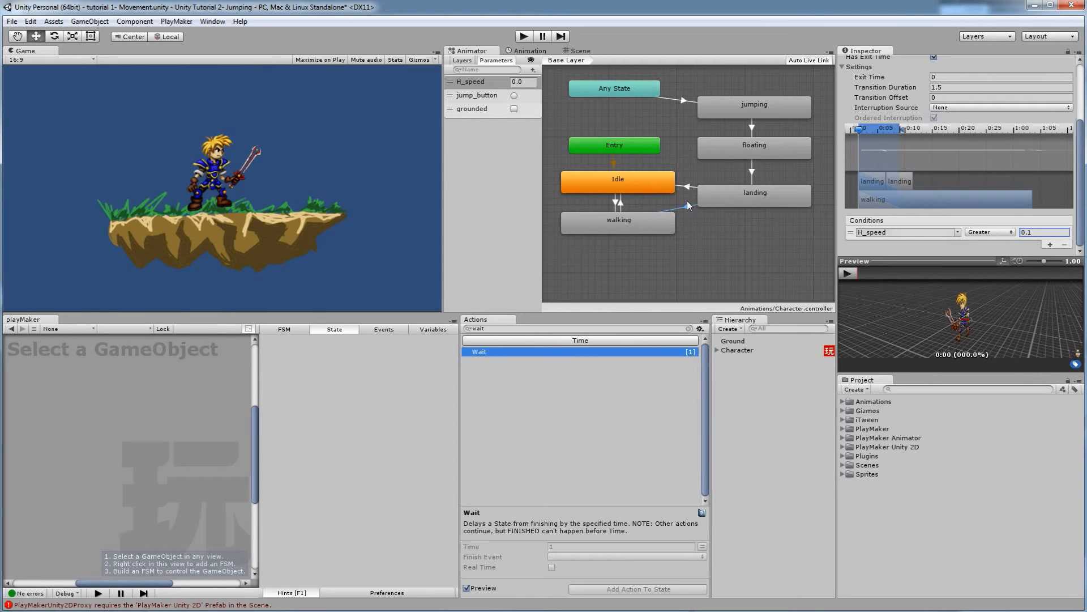
Step: Set the Transition Duration of the landing-to-walking transition to 0
click(638, 227)
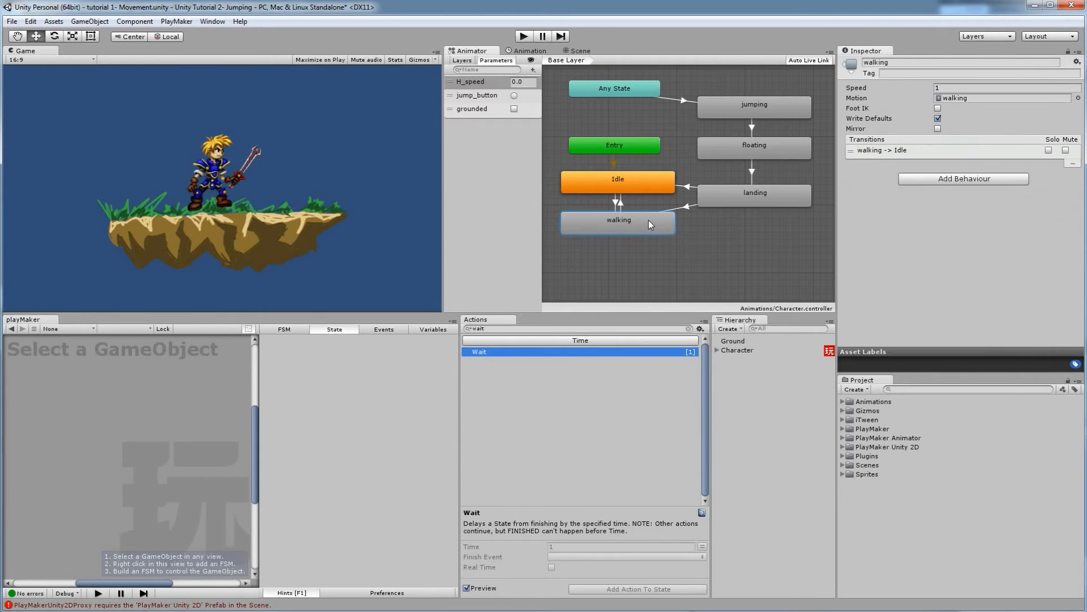
click(690, 207)
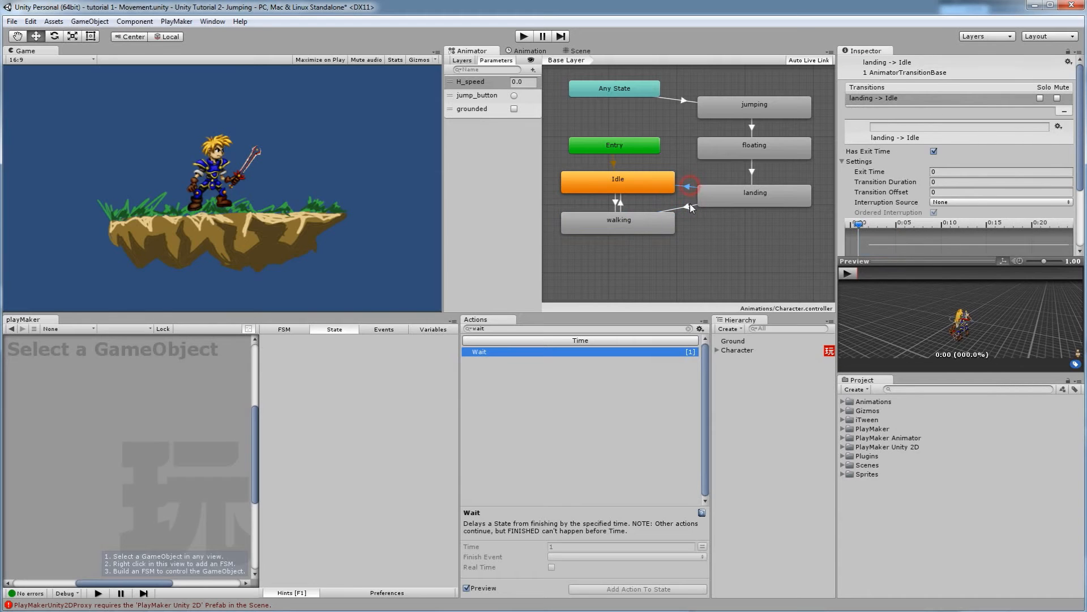
click(690, 188)
click(688, 209)
click(946, 182)
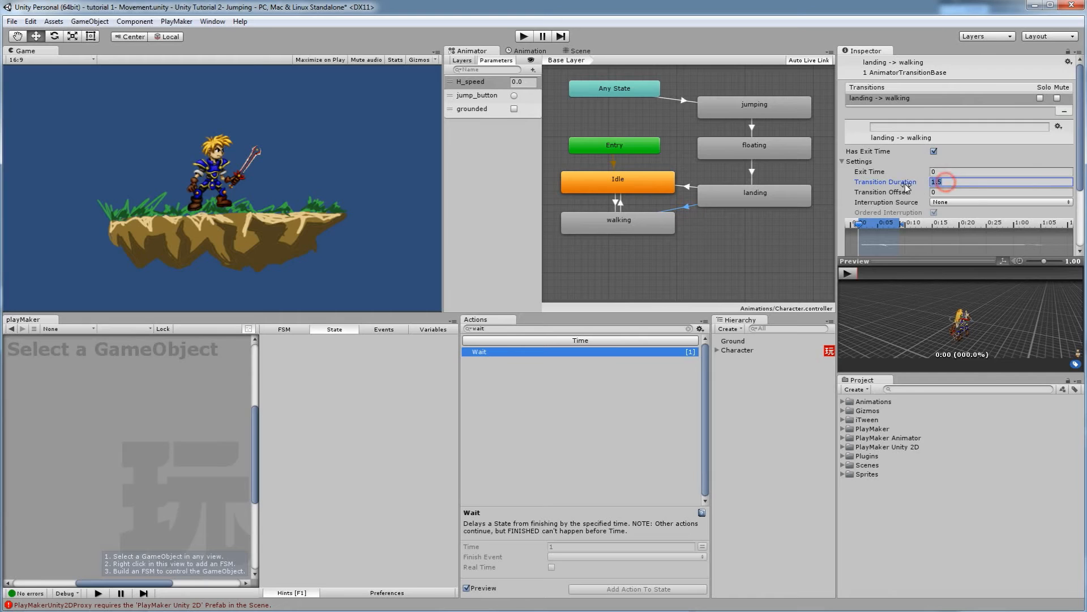
text(0)
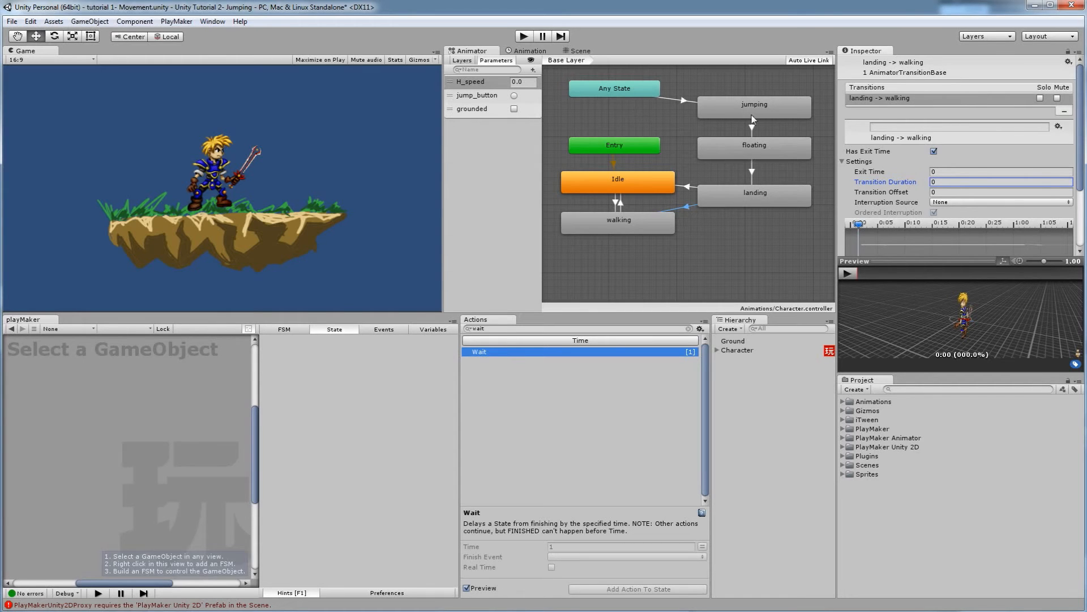
Step: Play-test the character's jumping and moving in both directions to check the landing animation, and end play mode
click(523, 36)
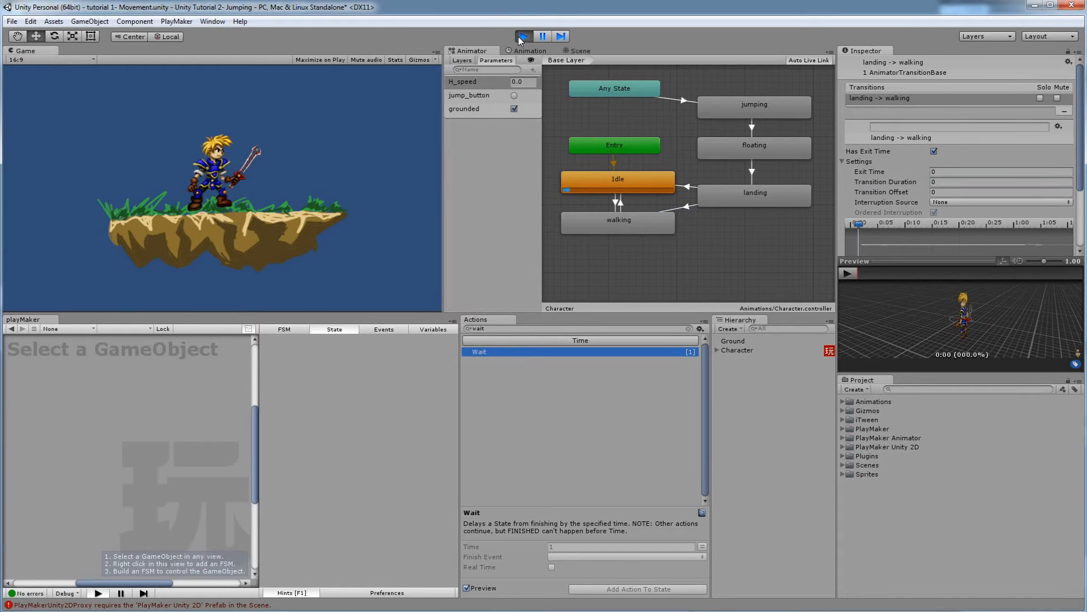
key(space)
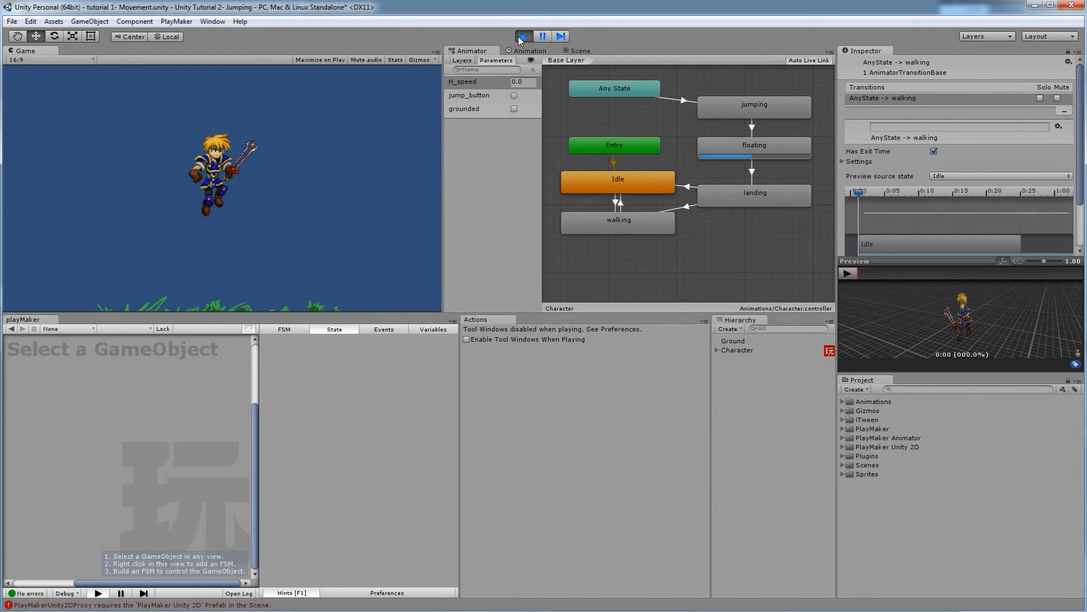
key(space)
key(space)
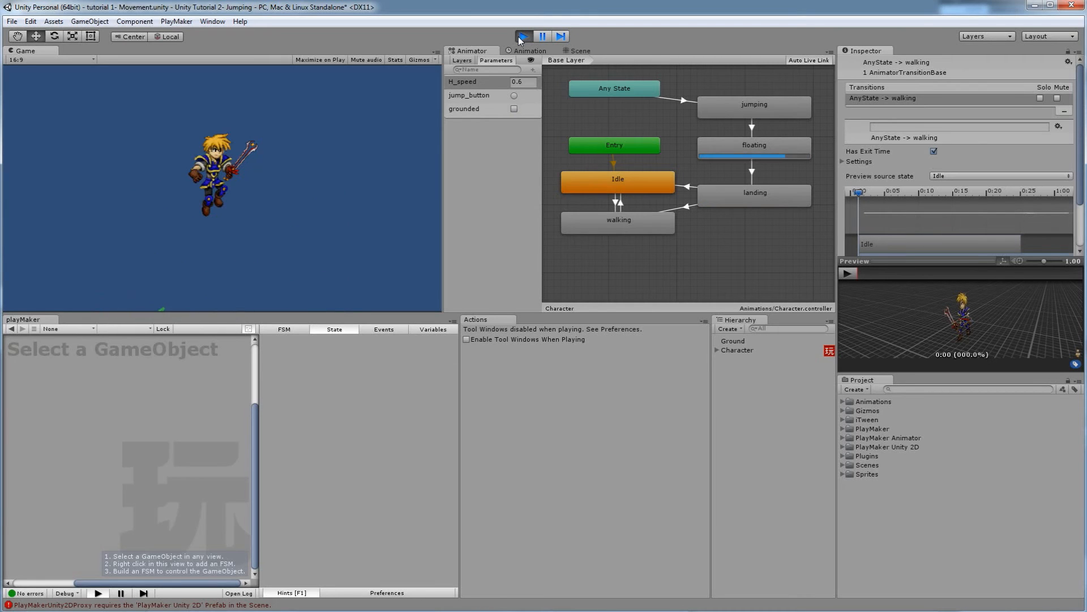
key(space)
key(Left)
key(Right)
key(space)
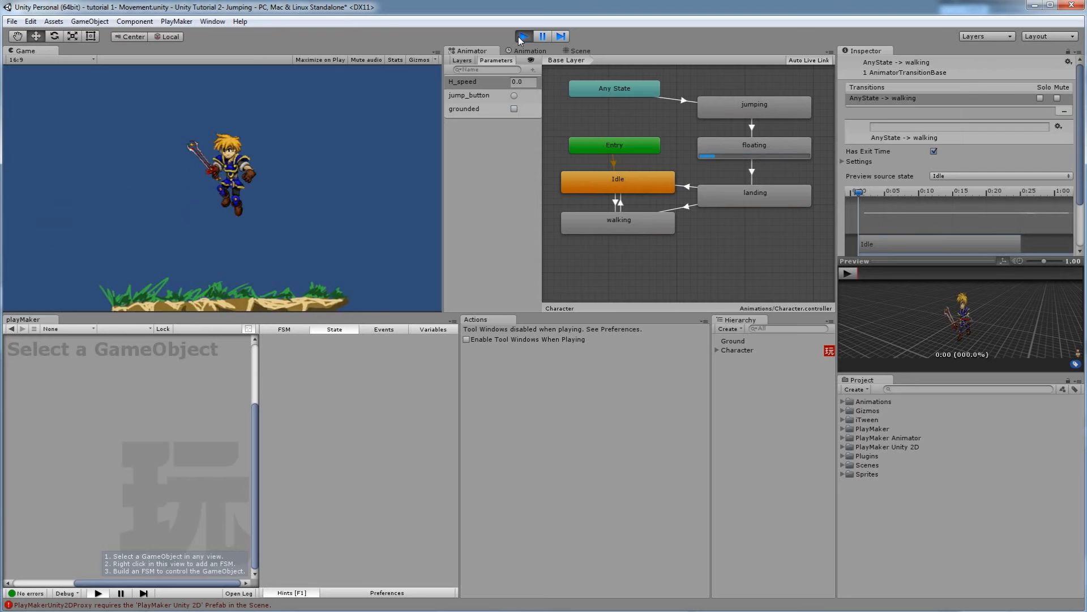
key(Right)
key(space)
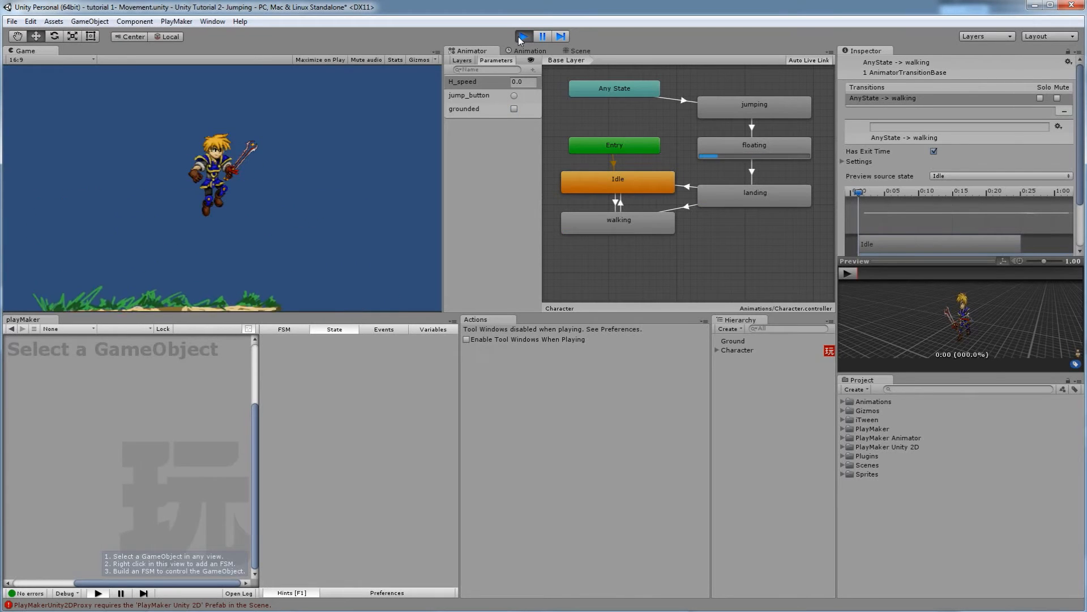
key(space)
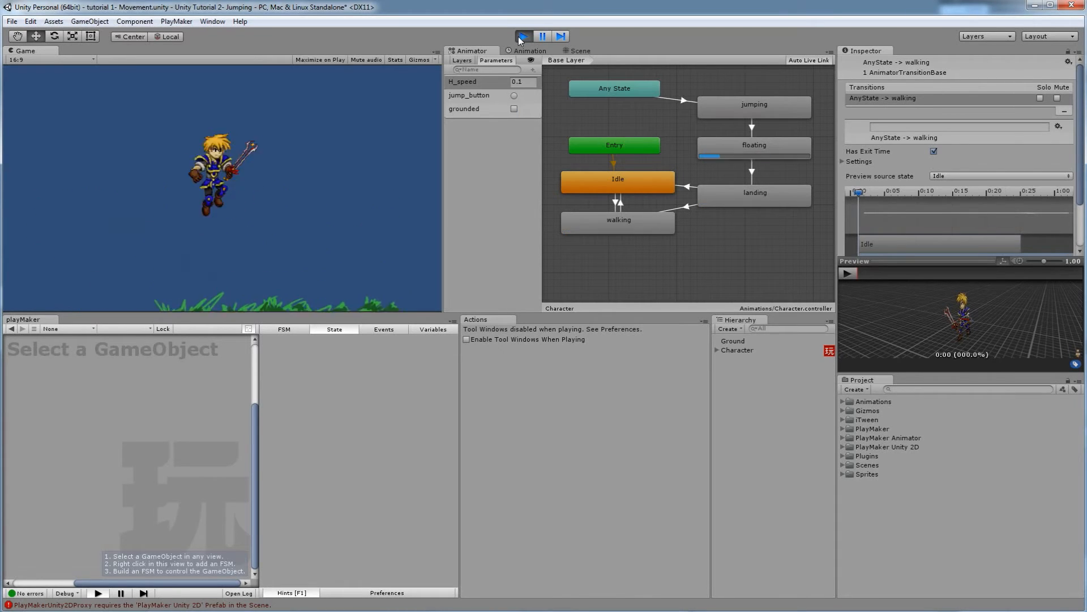
key(space)
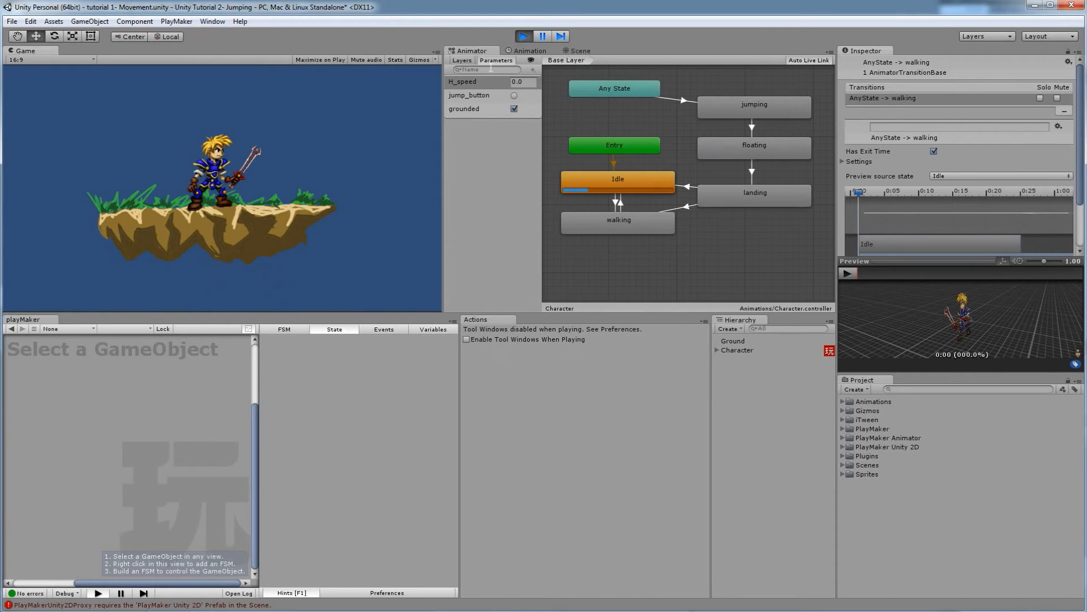
click(522, 36)
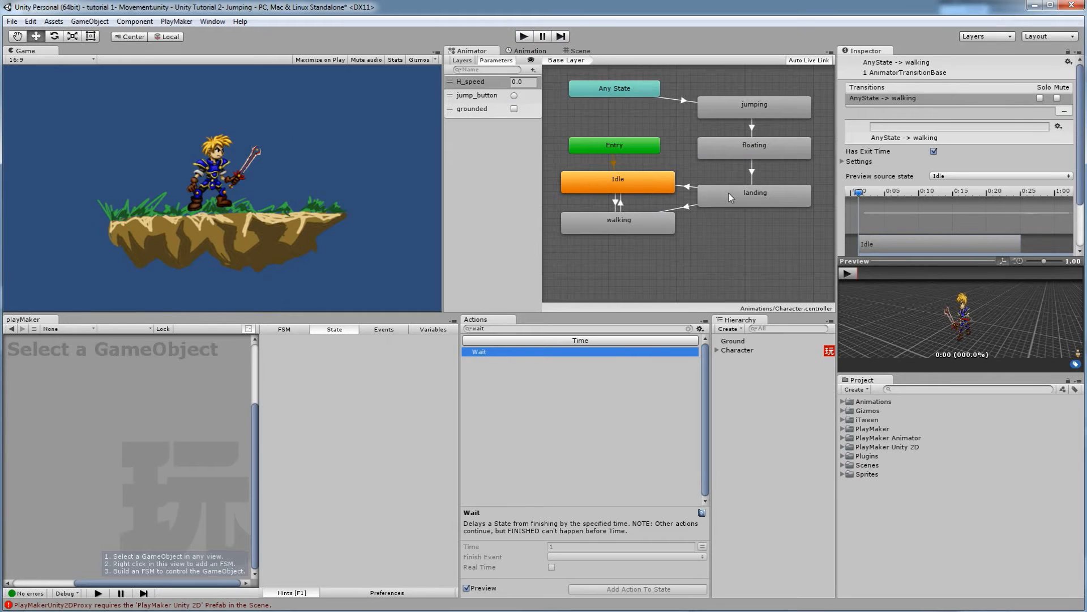
Step: Set the landing state's Speed to 2
click(749, 203)
click(937, 89)
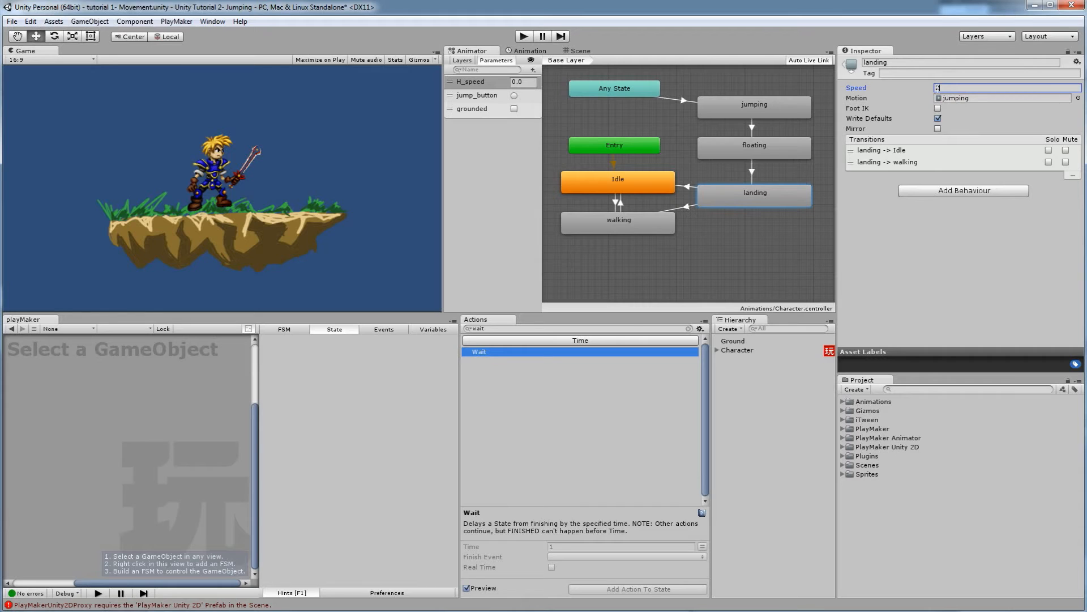
Step: Run the game and jump repeatedly while standing and moving both ways to check the faster landing animation, then stop it
click(526, 37)
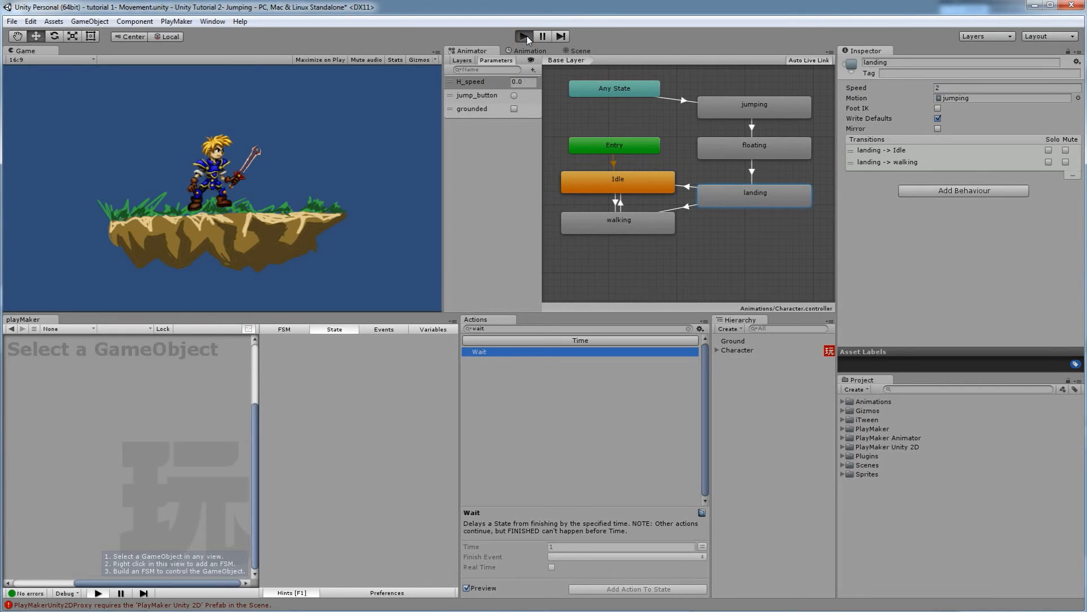
key(space)
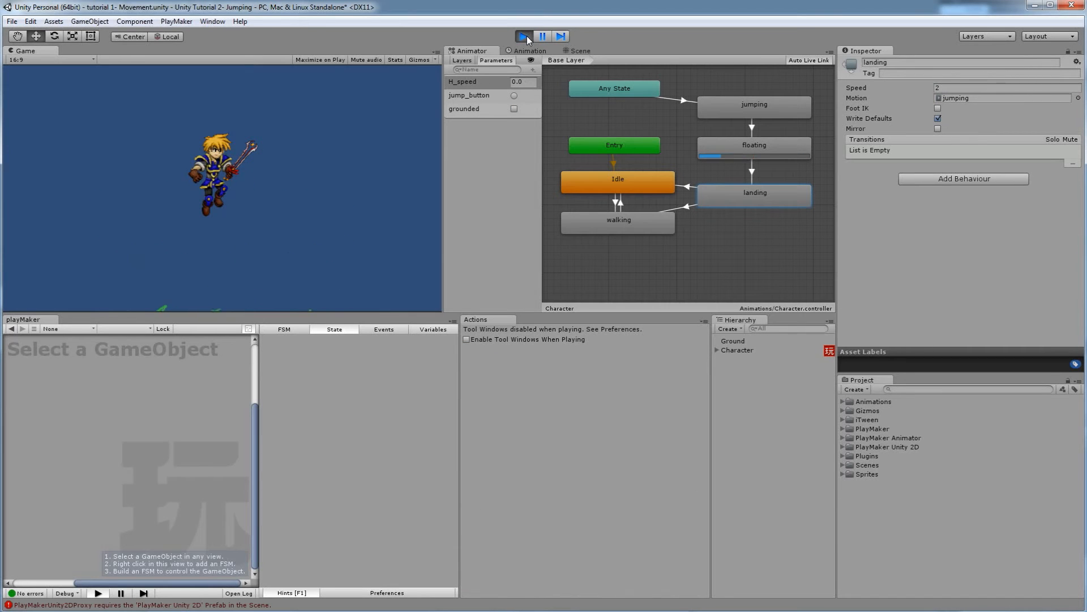
key(space)
key(space)
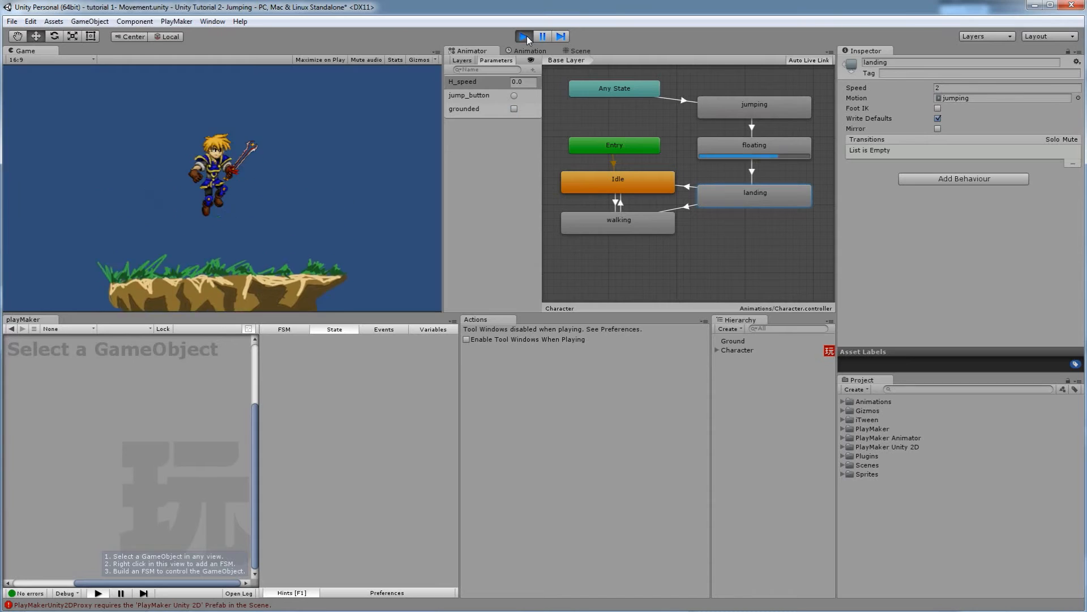
key(Right)
key(space)
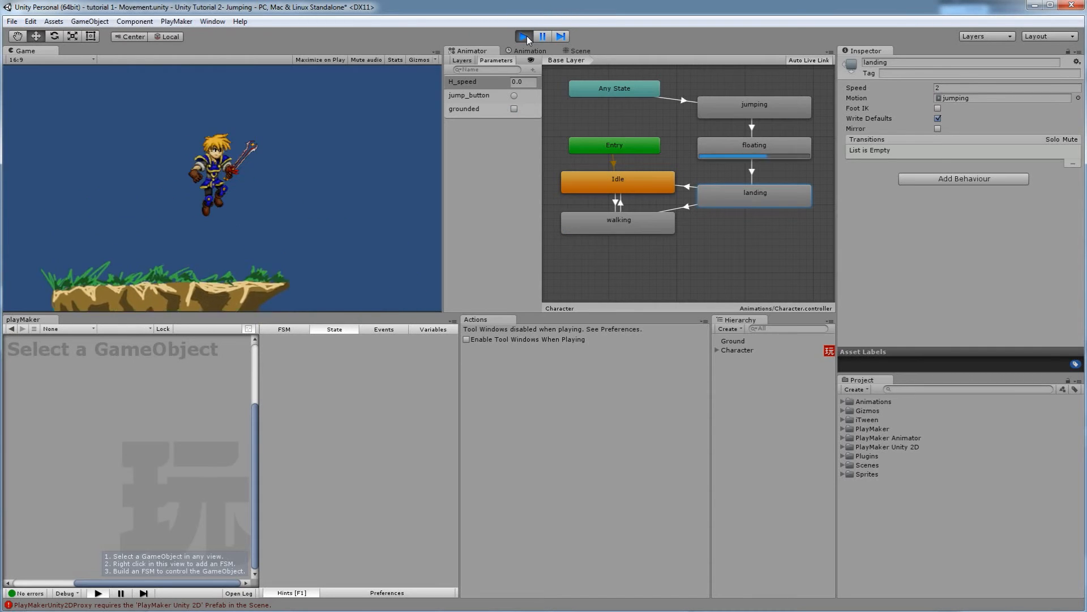
key(Left)
key(space)
key(Right)
key(space)
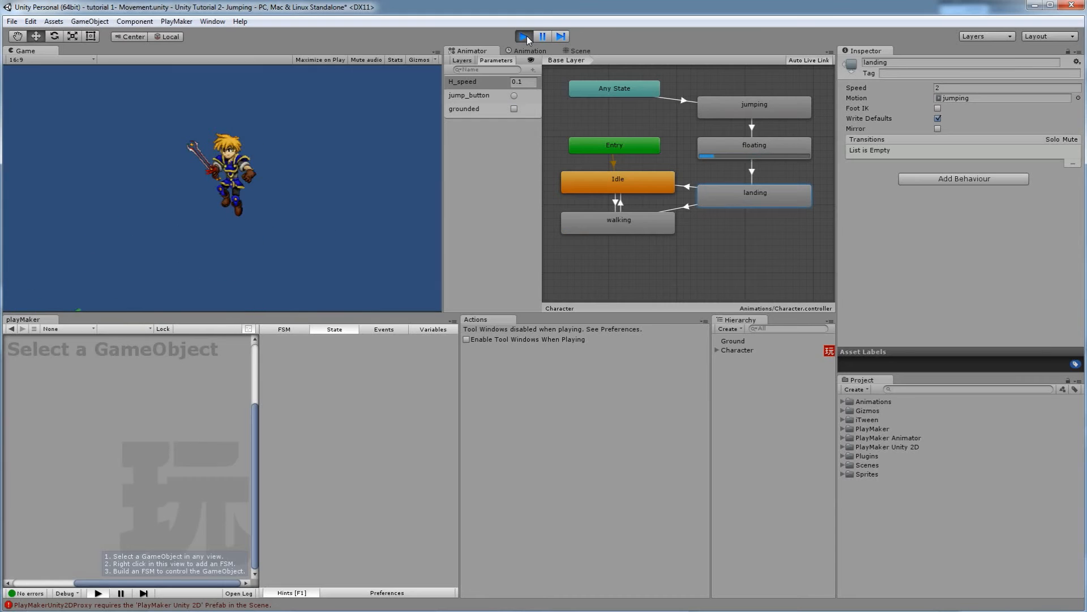
key(Left)
key(space)
key(Right)
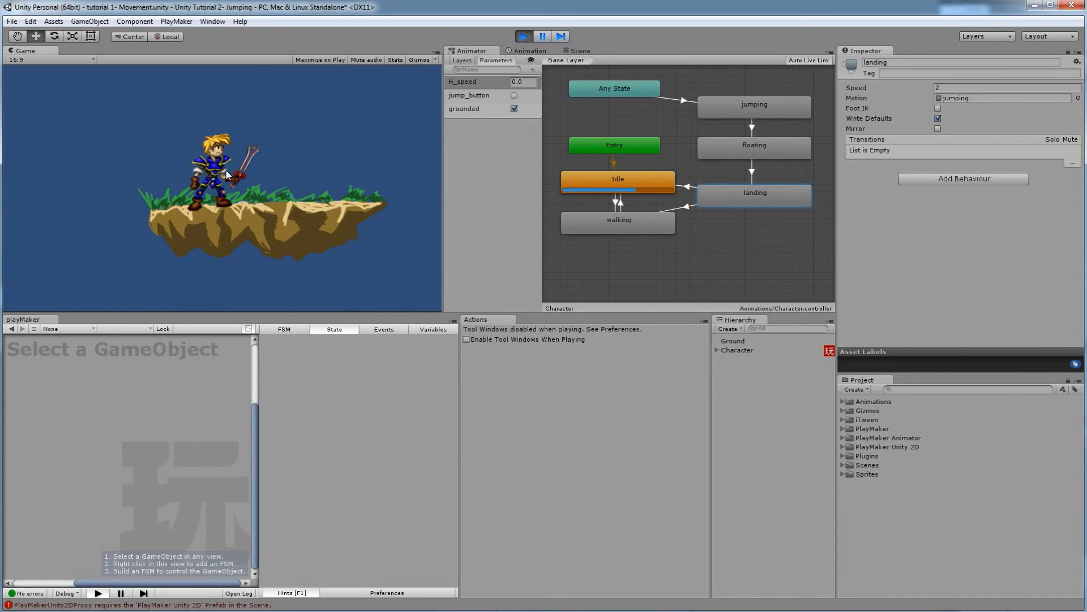
key(space)
key(space)
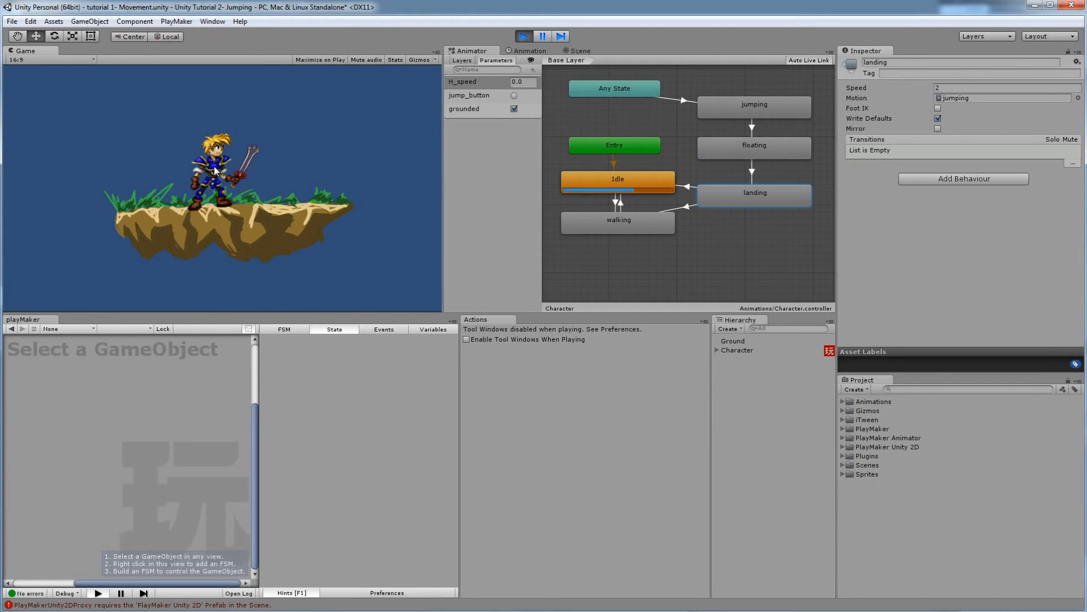
key(space)
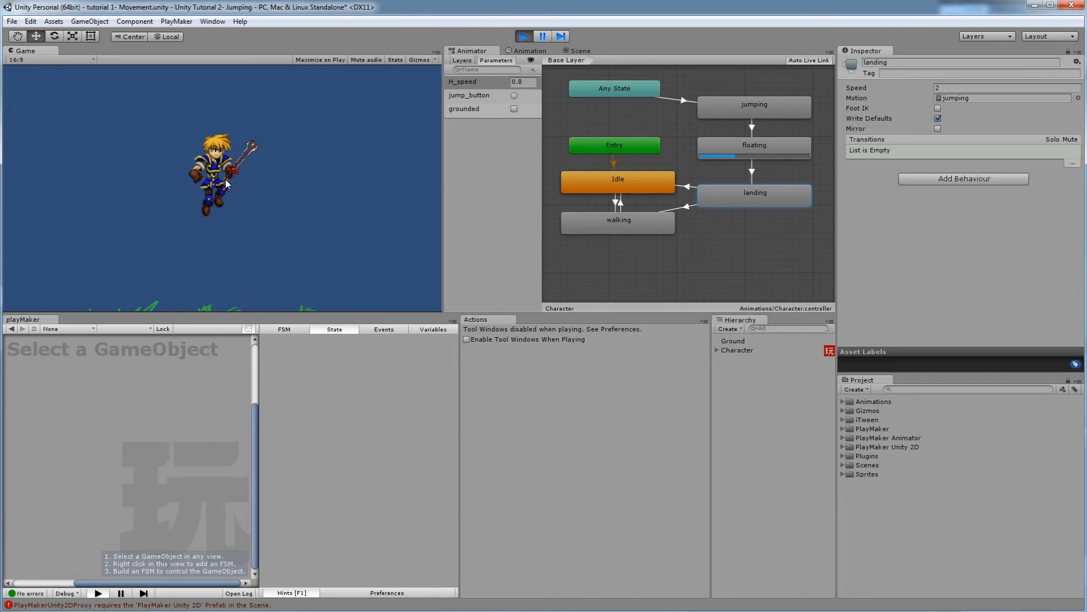
key(Right)
key(space)
key(Left)
key(Right)
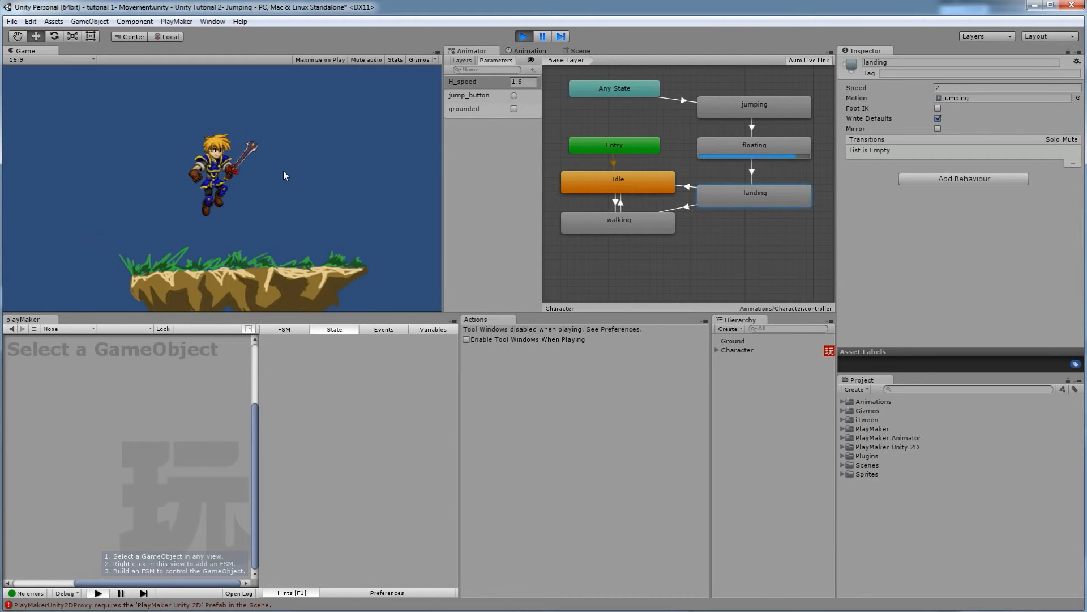
key(space)
key(space)
key(Right)
key(space)
key(Left)
key(space)
key(Right)
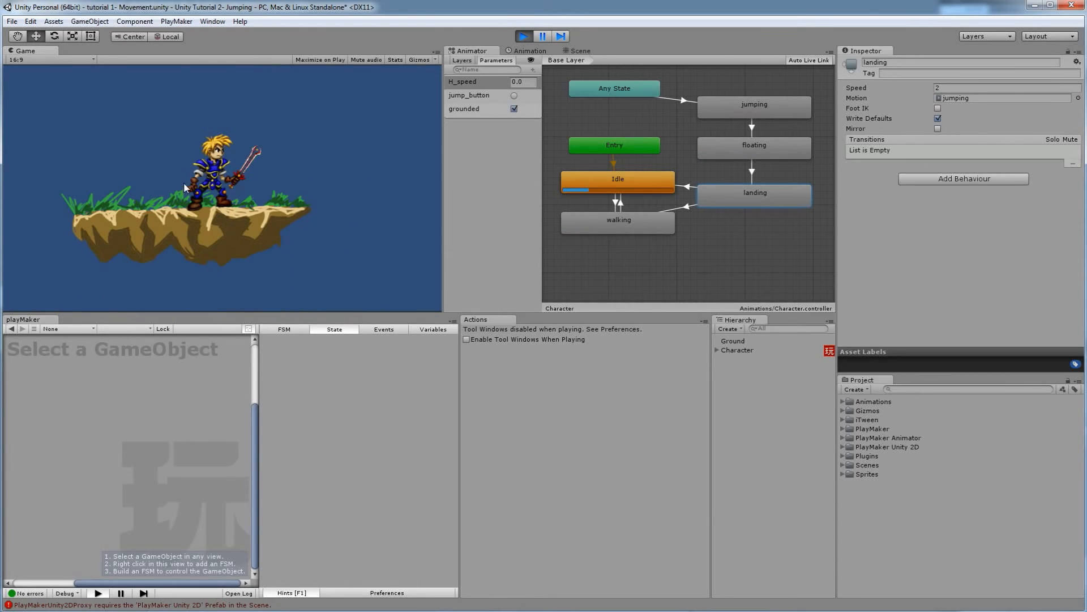
click(523, 36)
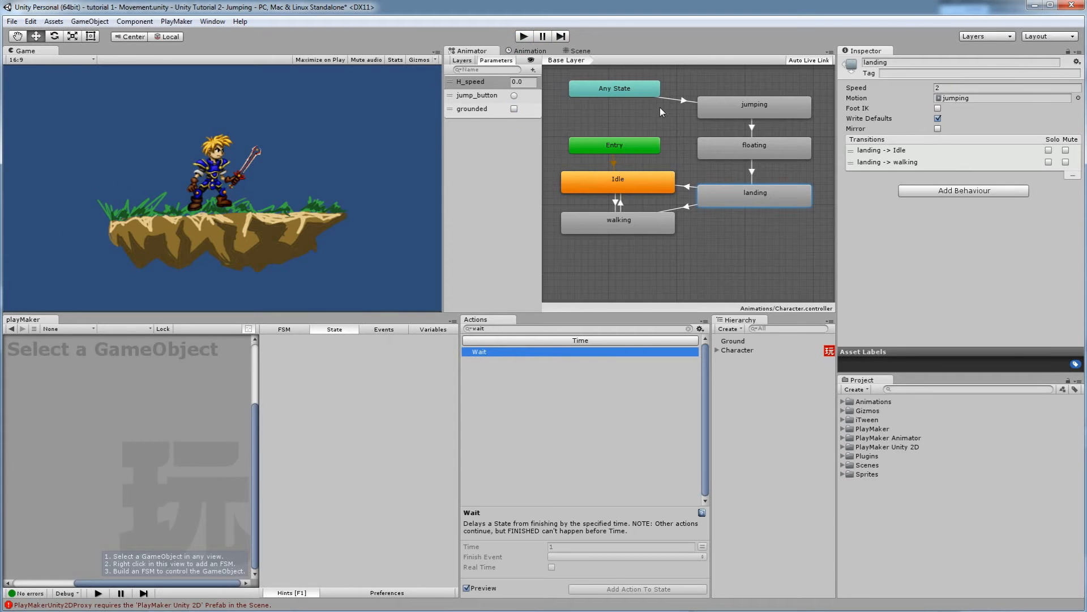
Step: Create a prefab named Ground in the project assets from the scene's Ground object
click(578, 50)
key(q)
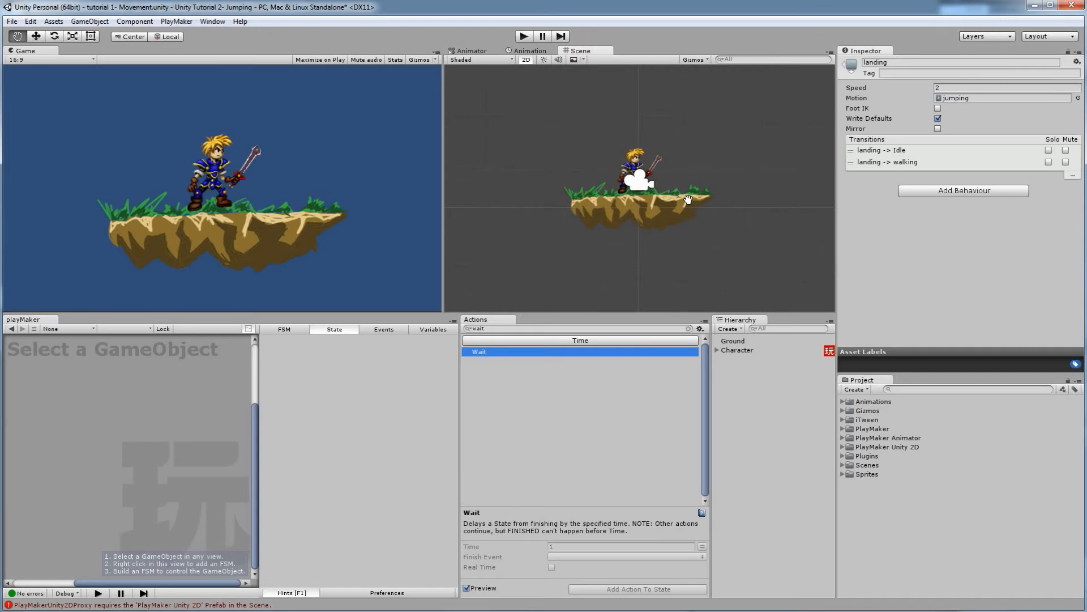
drag(688, 200, 609, 185)
key(w)
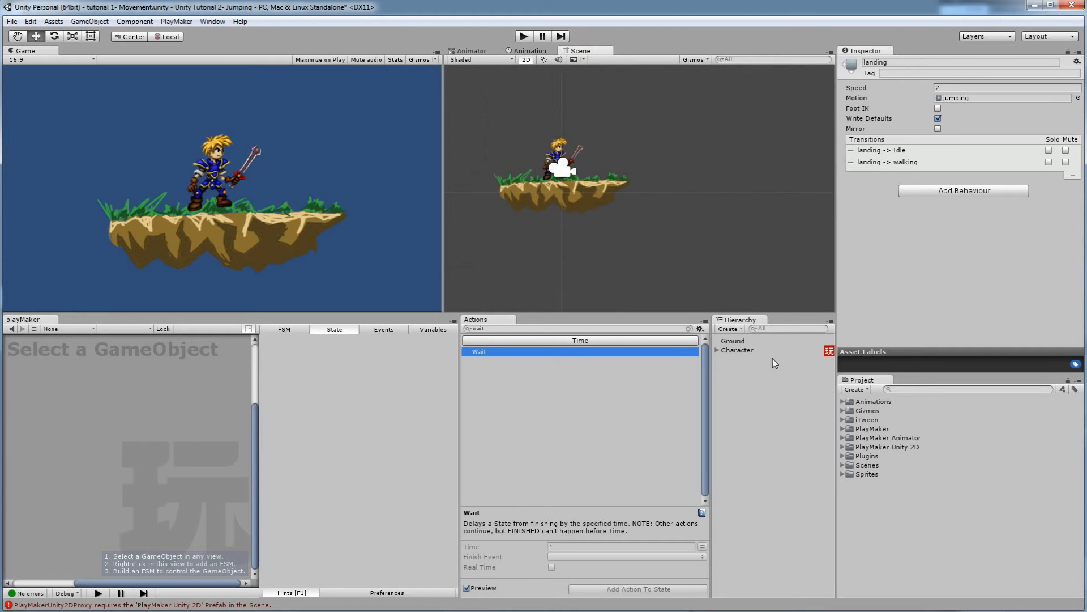
click(737, 342)
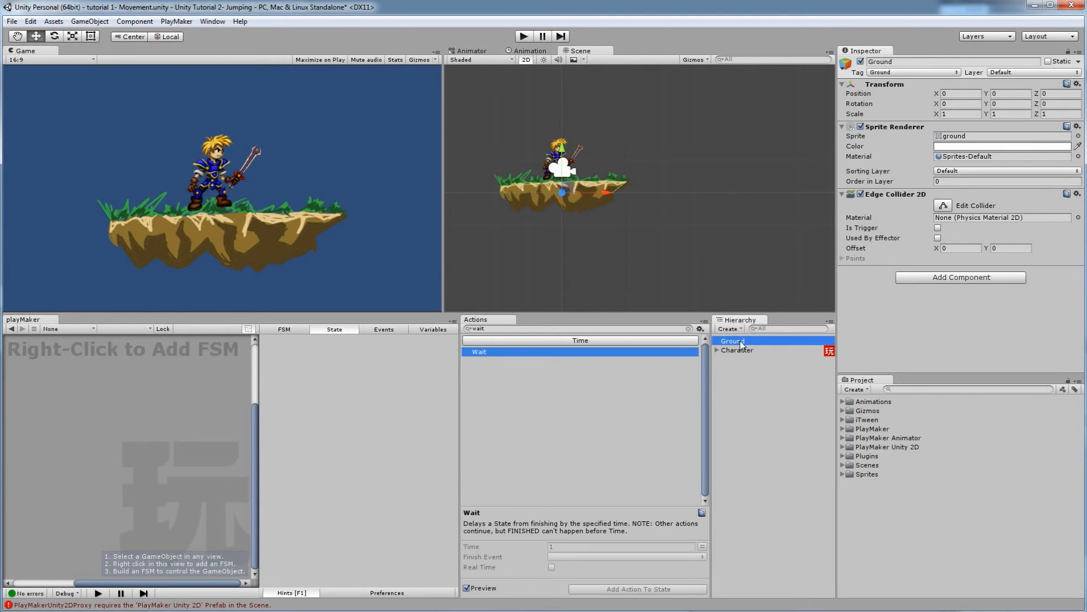
drag(735, 343, 888, 508)
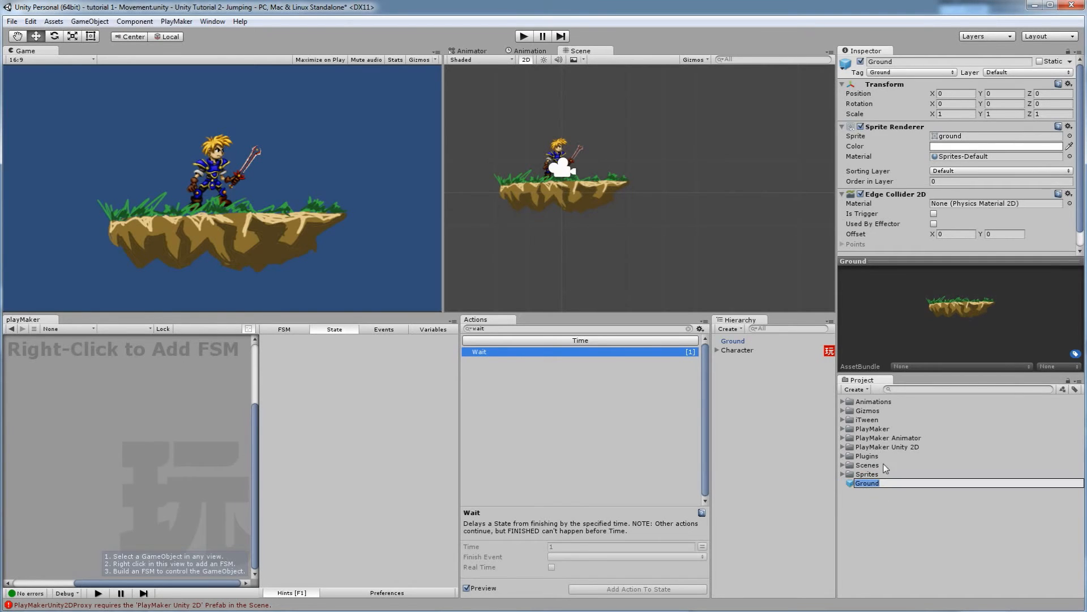
click(881, 522)
click(870, 486)
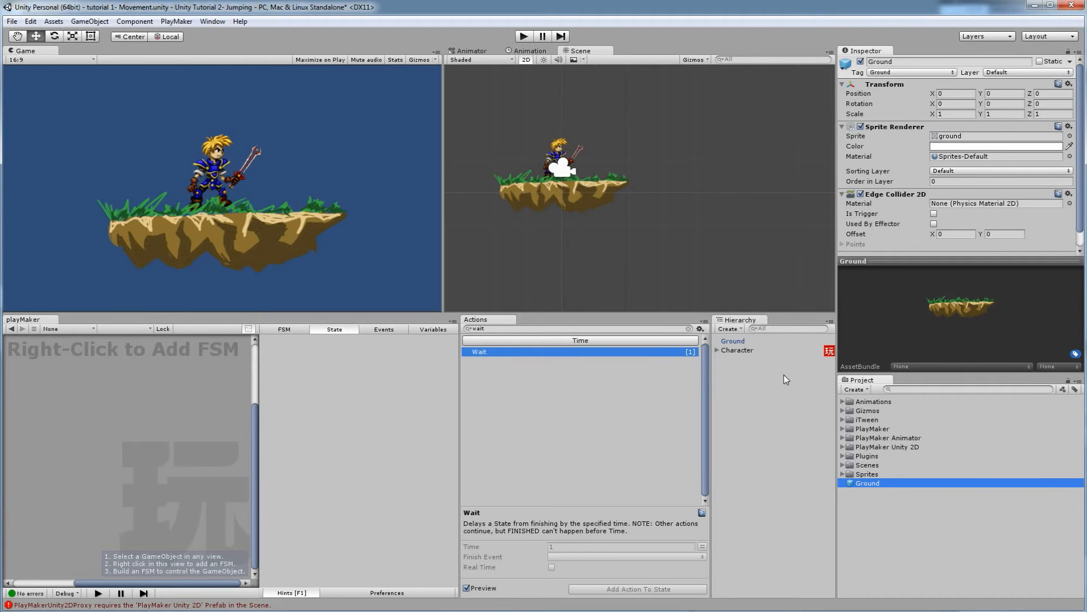
Step: Place four Ground prefab platforms: three descending rightwards from about (3.6, -1.1) to about (9.7, -2.1), and one above them at (4.99, 1.64)
drag(866, 487, 683, 230)
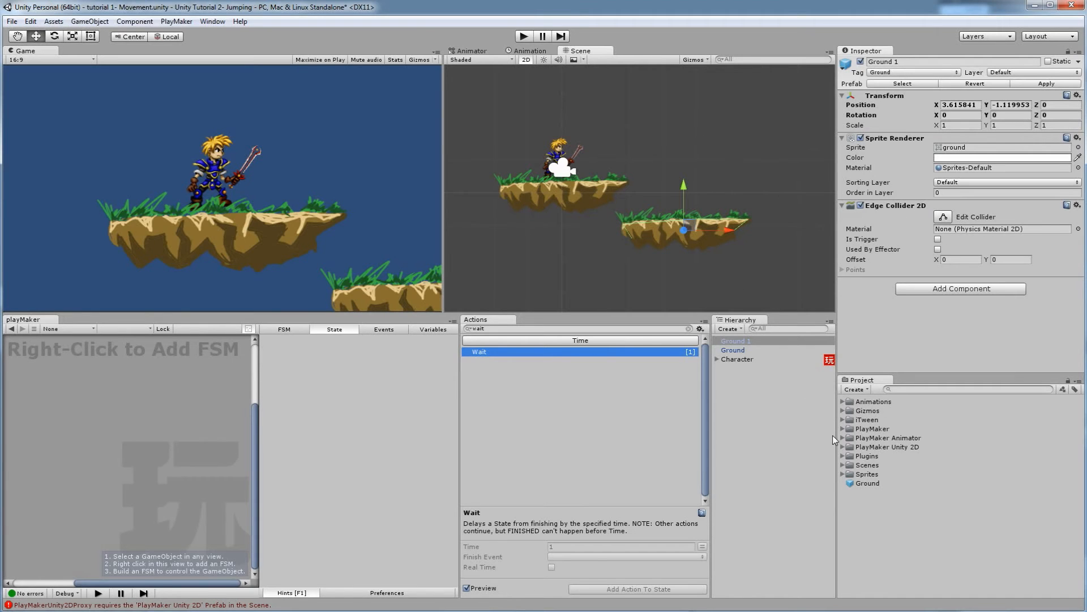
drag(877, 487, 787, 270)
middle_drag(748, 271, 601, 258)
drag(877, 486, 743, 236)
middle_drag(661, 180, 667, 212)
scroll(664, 213, down, 6)
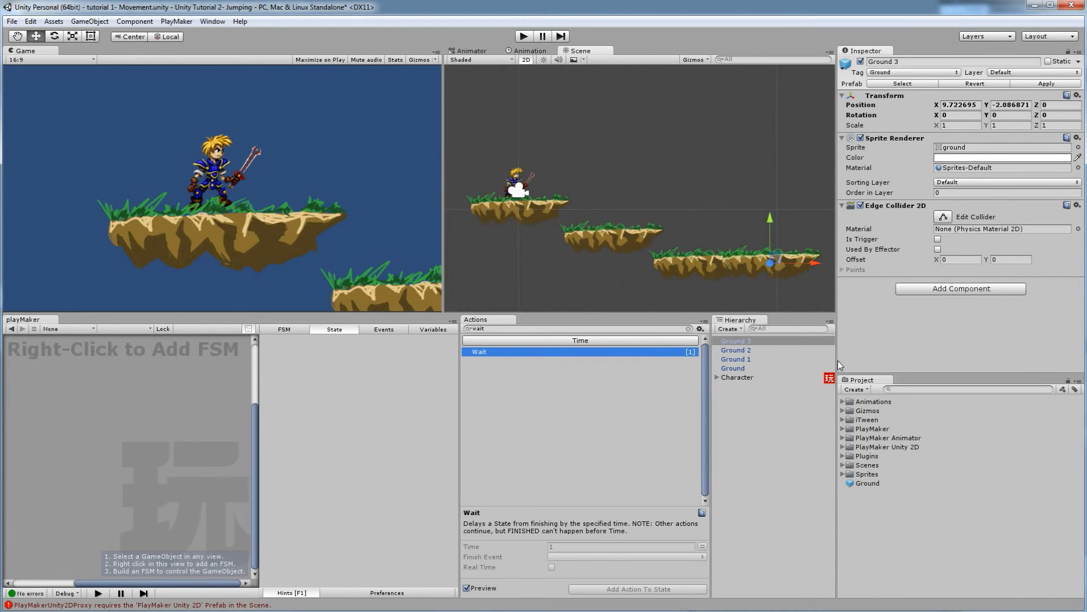
drag(868, 482, 647, 163)
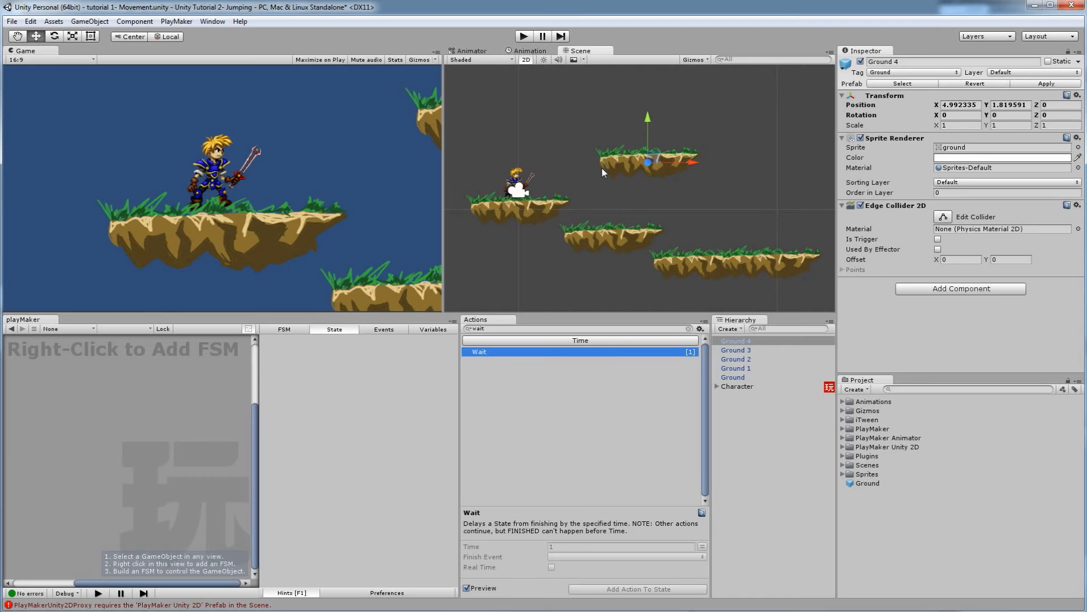
drag(646, 122, 649, 126)
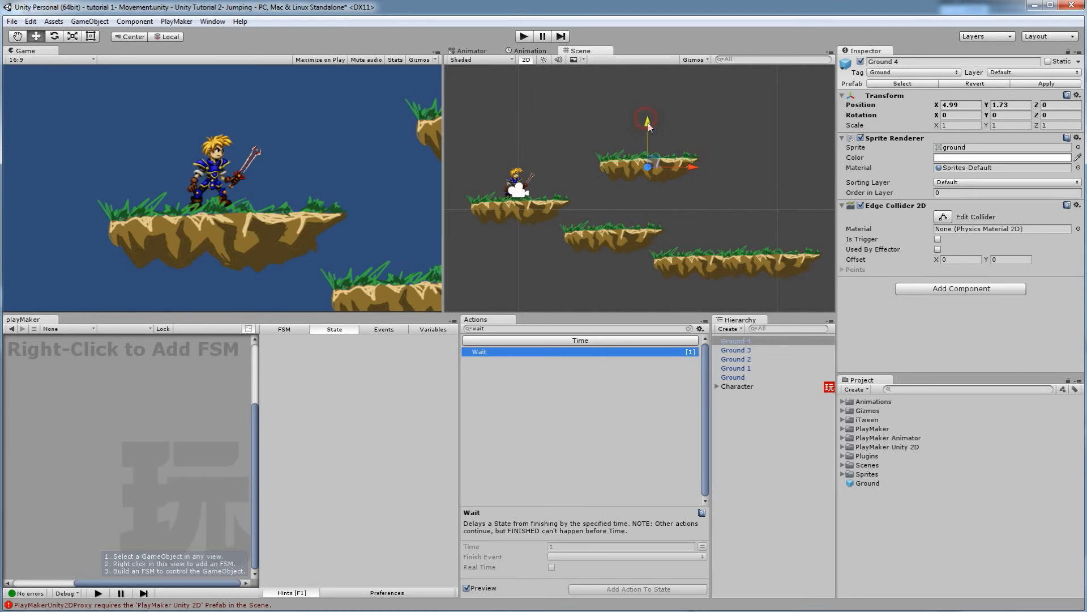
Step: Play-test walking and jumping between the new platforms in both directions, and end play mode
click(524, 37)
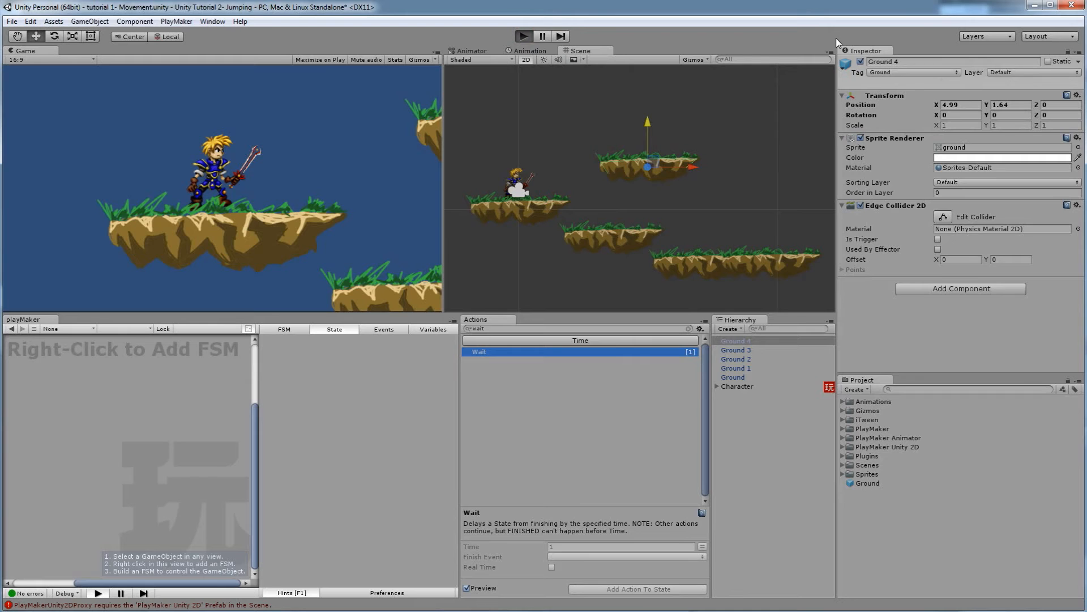
key(Right)
key(space)
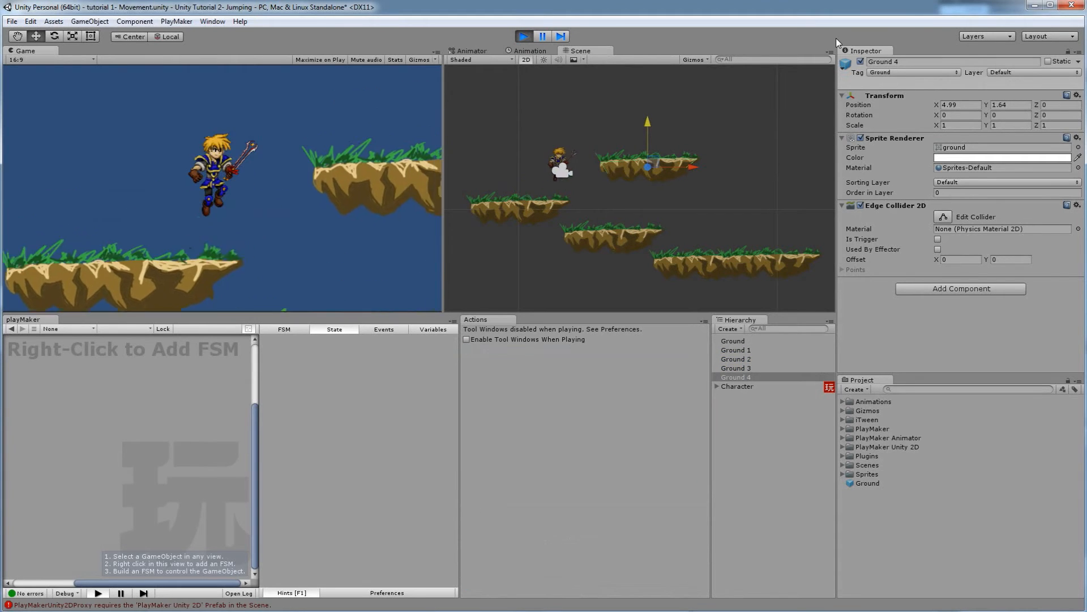
key(Left)
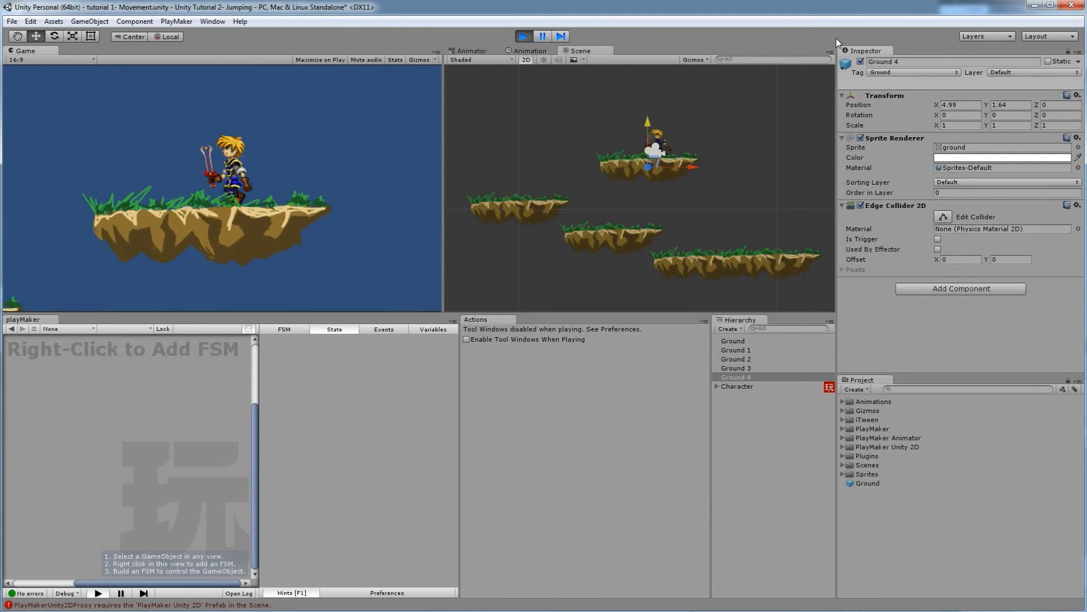
key(Right)
key(Left)
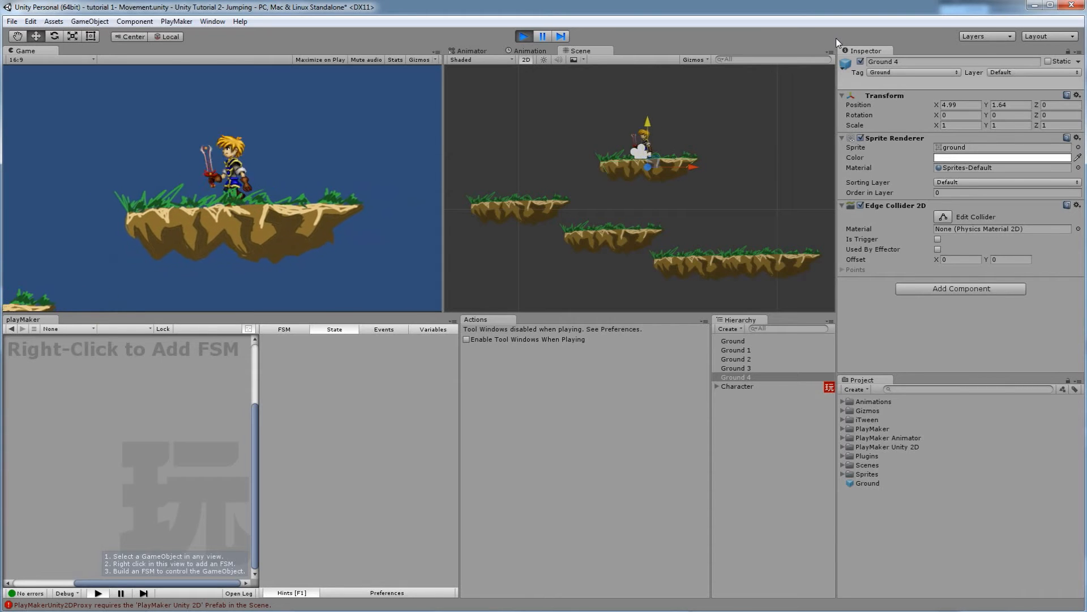
key(Right)
key(Left)
key(Right)
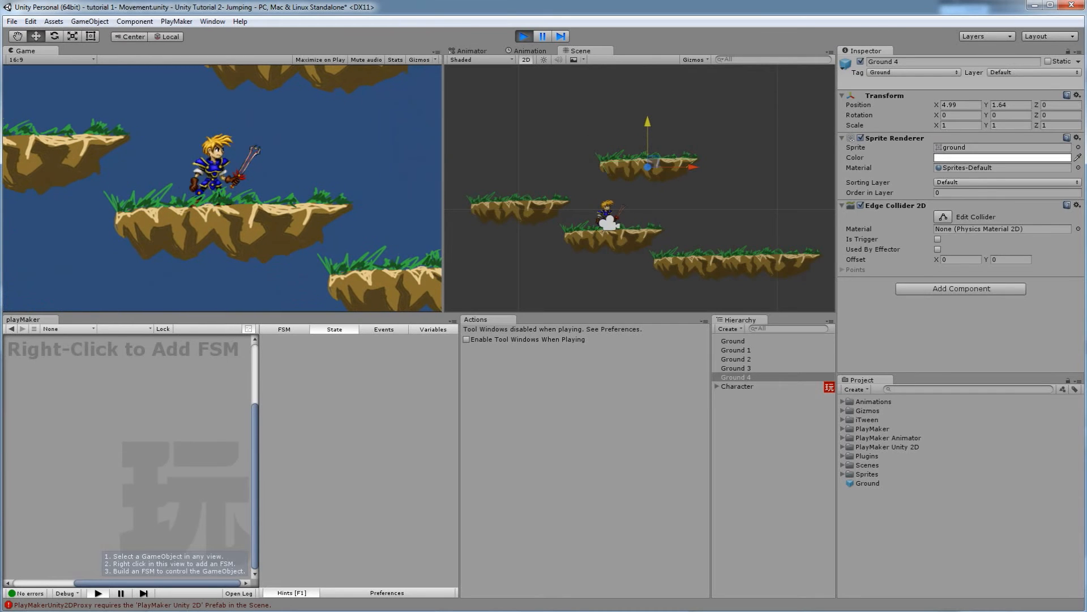
click(524, 36)
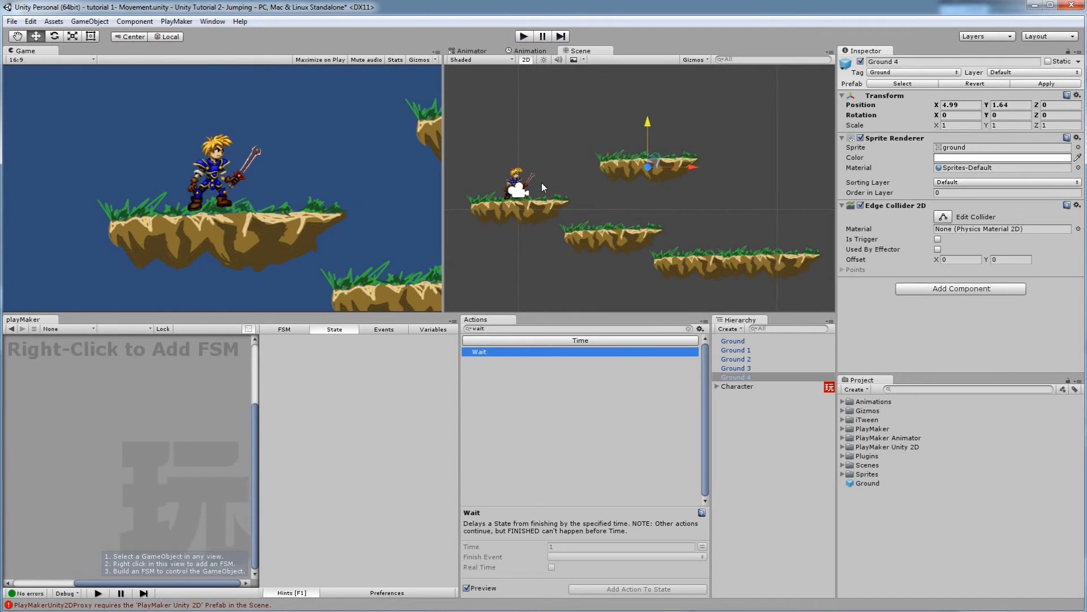
Step: Set the Character's Sprite Renderer Order in Layer to 1
click(736, 387)
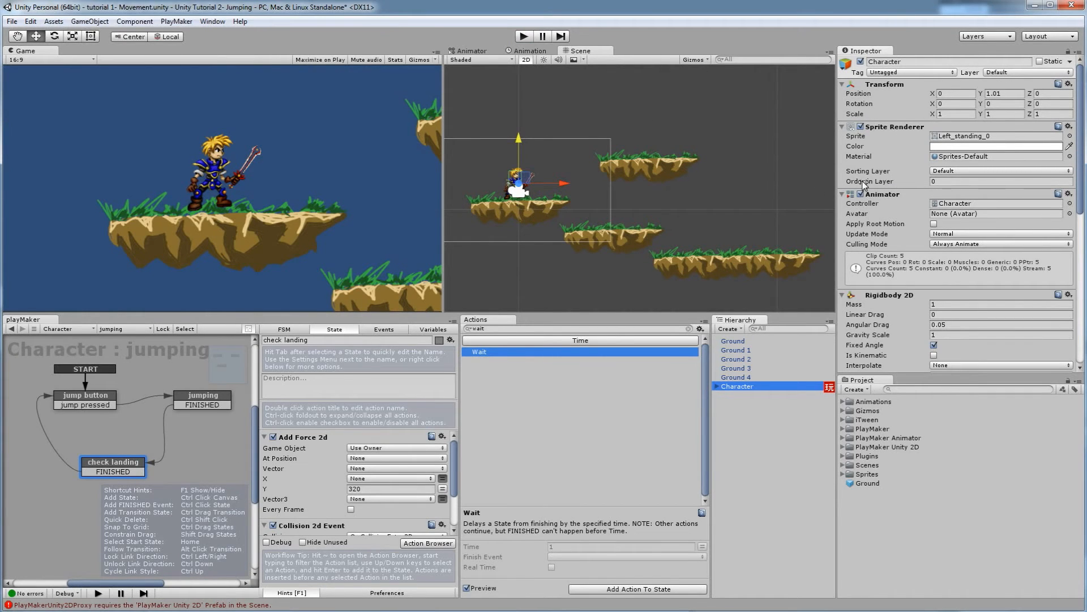
click(953, 182)
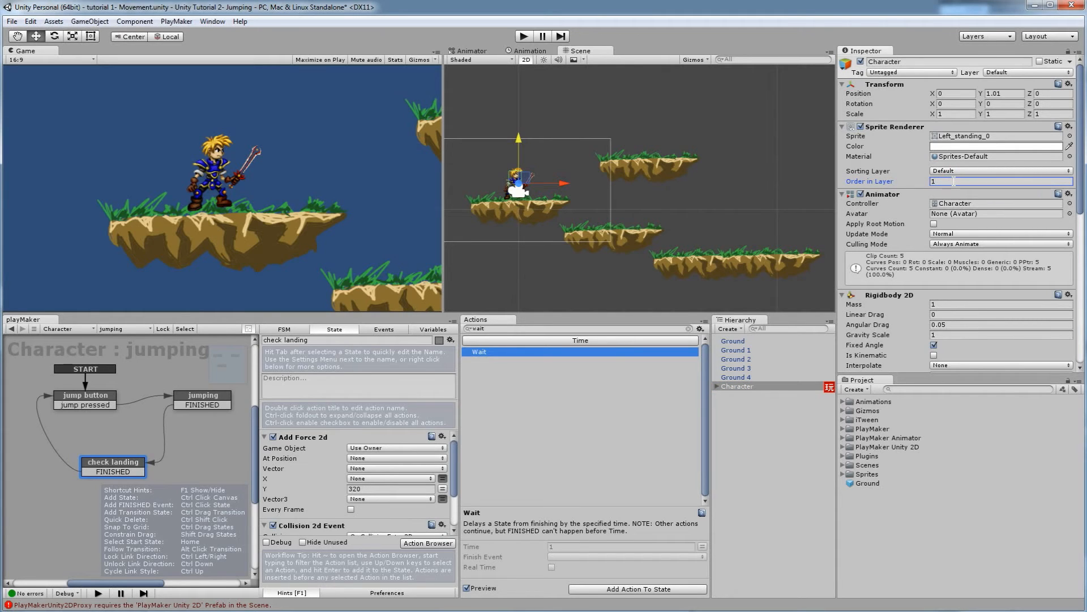
text(1)
Step: Play-test walking, jumping and stepping off edges across the platforms in both directions, and end play mode
click(522, 37)
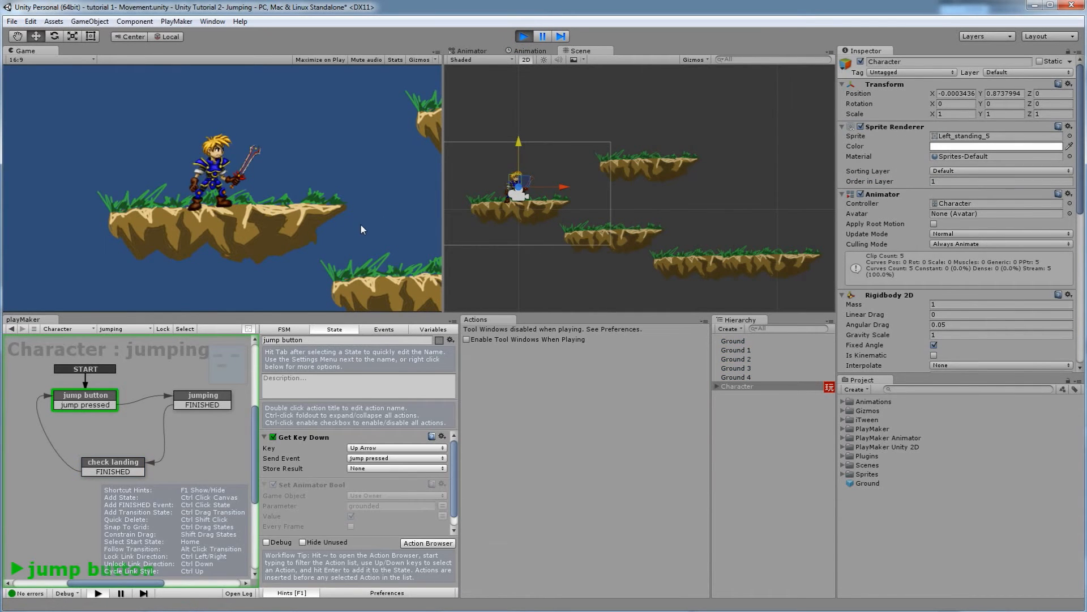
key(Up)
key(Right)
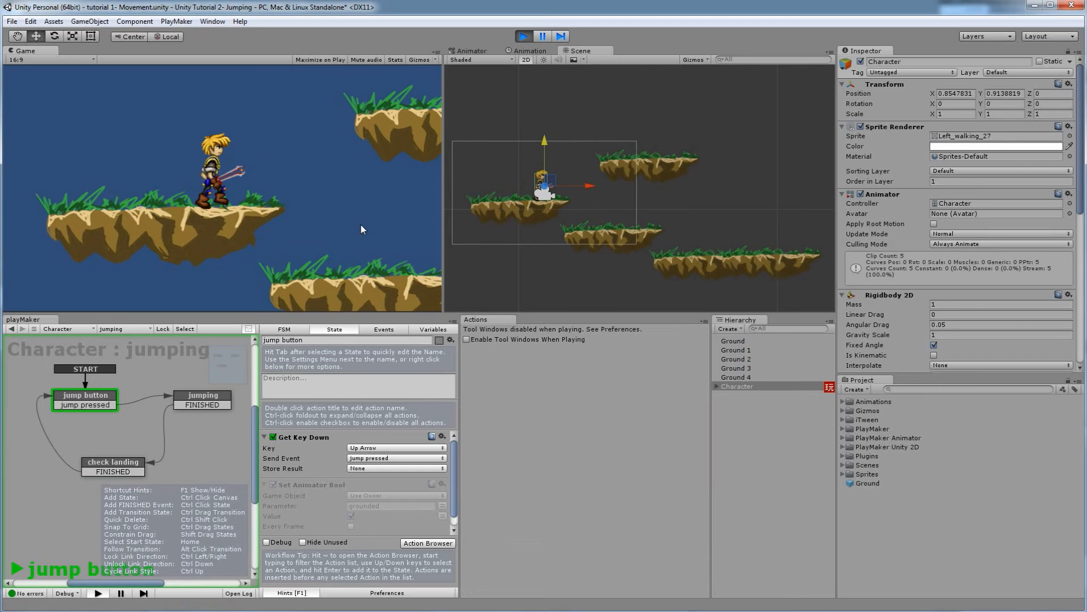
key(Left)
key(Right)
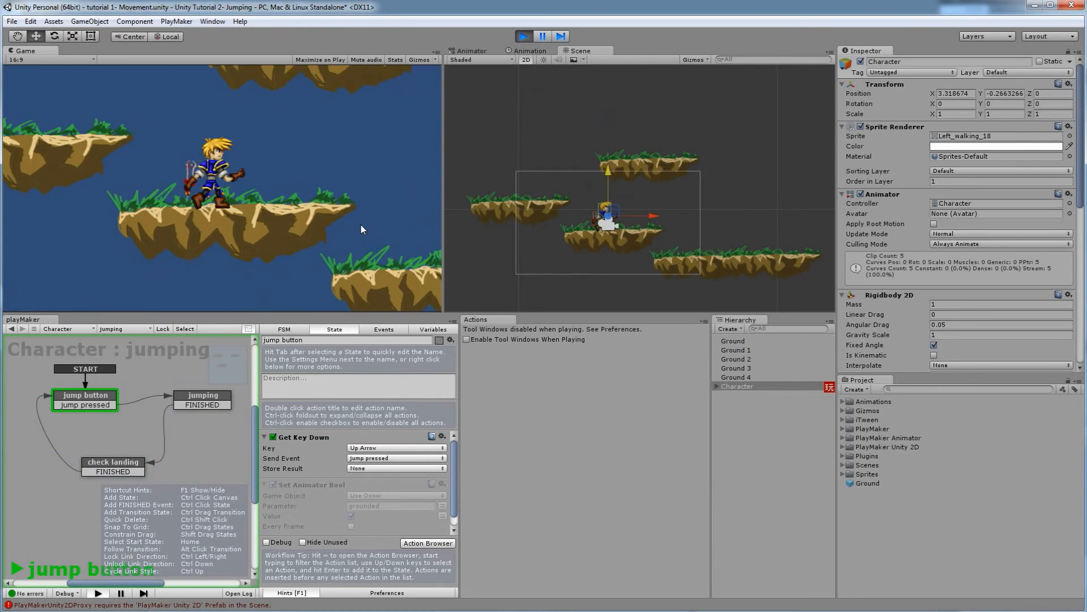
key(Left)
key(Up)
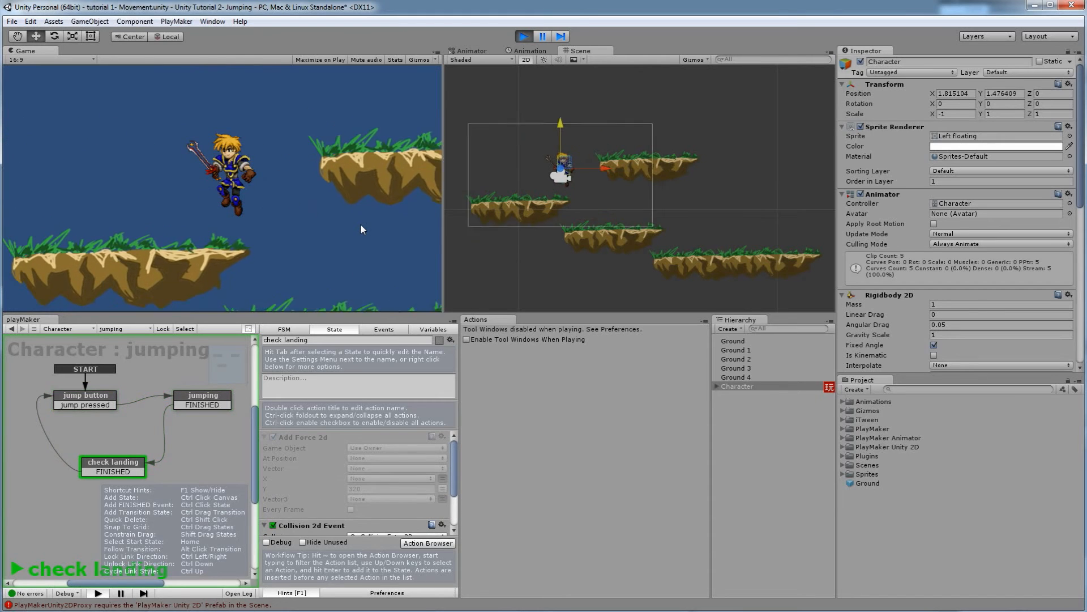
key(Right)
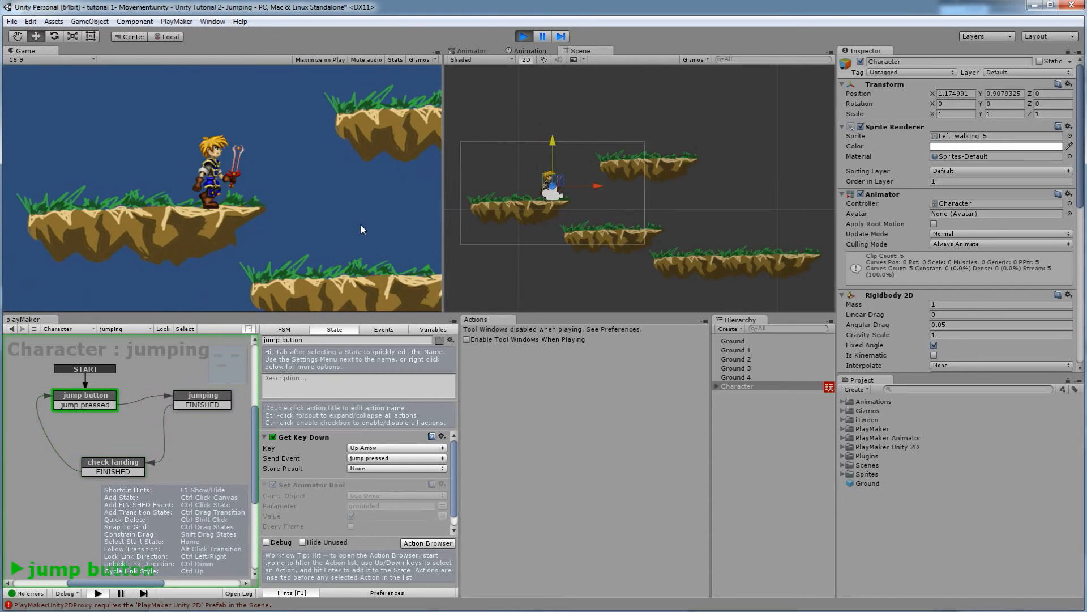
key(Right)
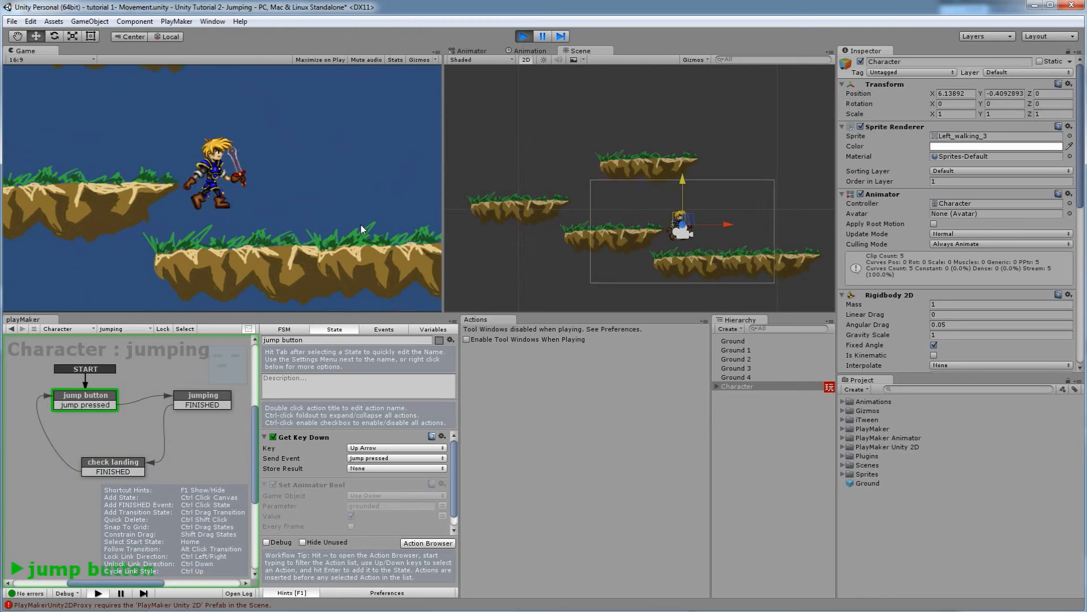
key(Left)
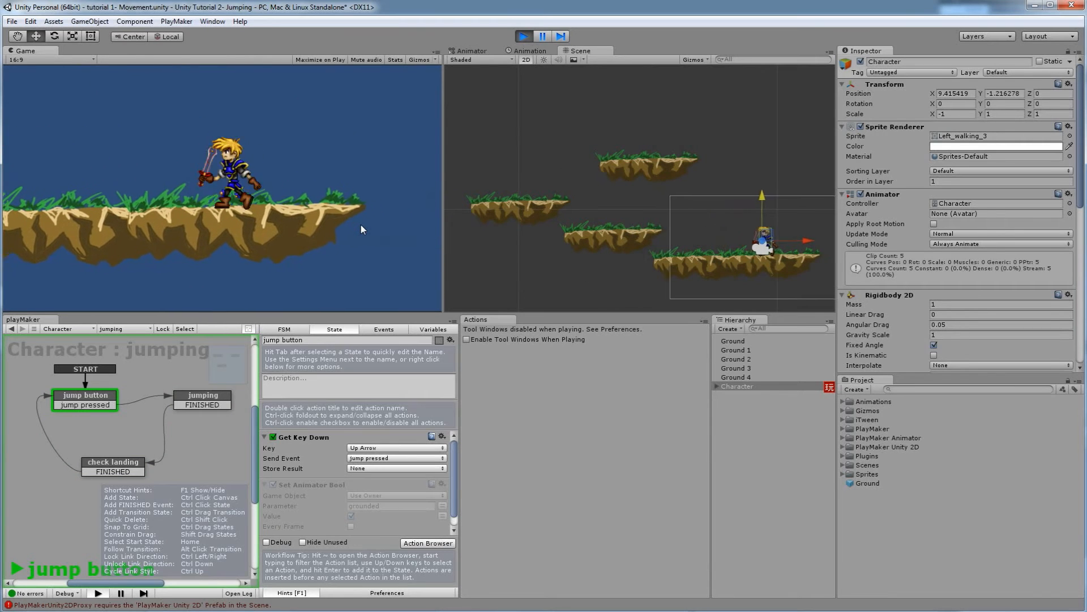
key(Left)
key(Up)
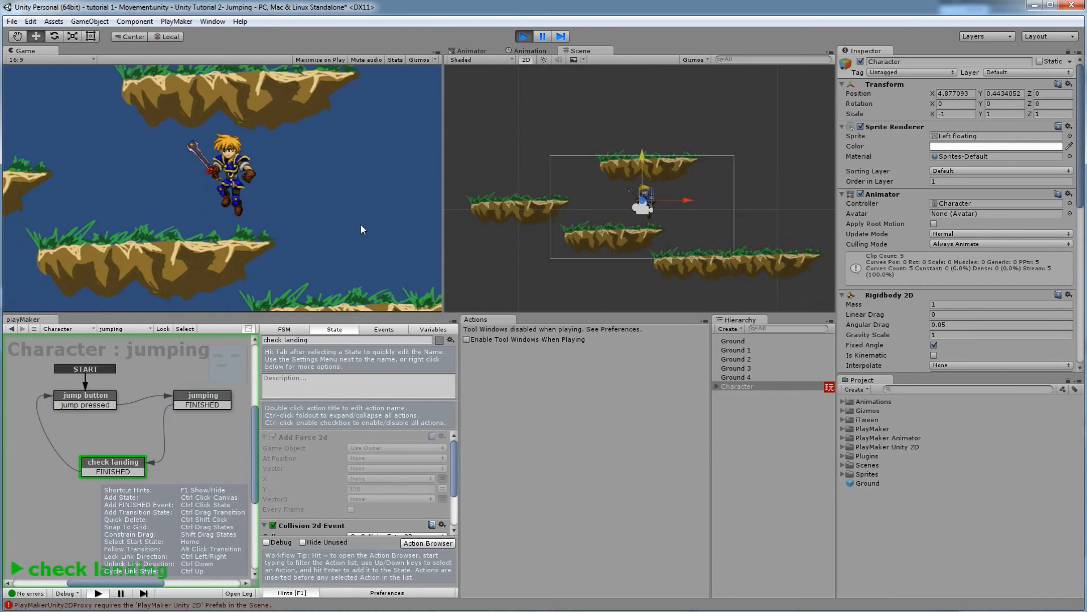
key(Right)
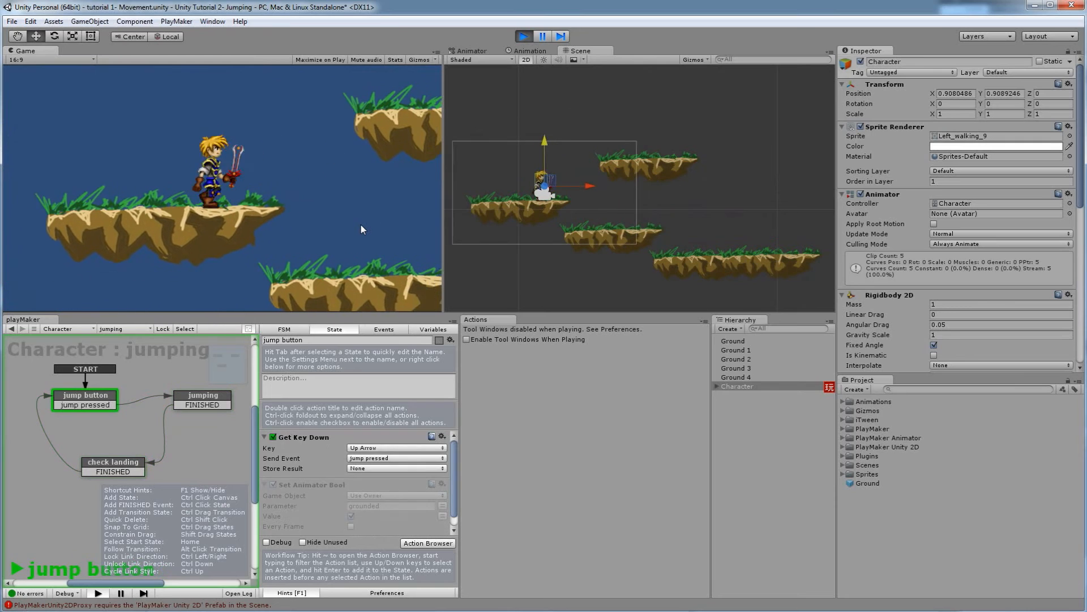
key(Up)
key(Up)
key(Left)
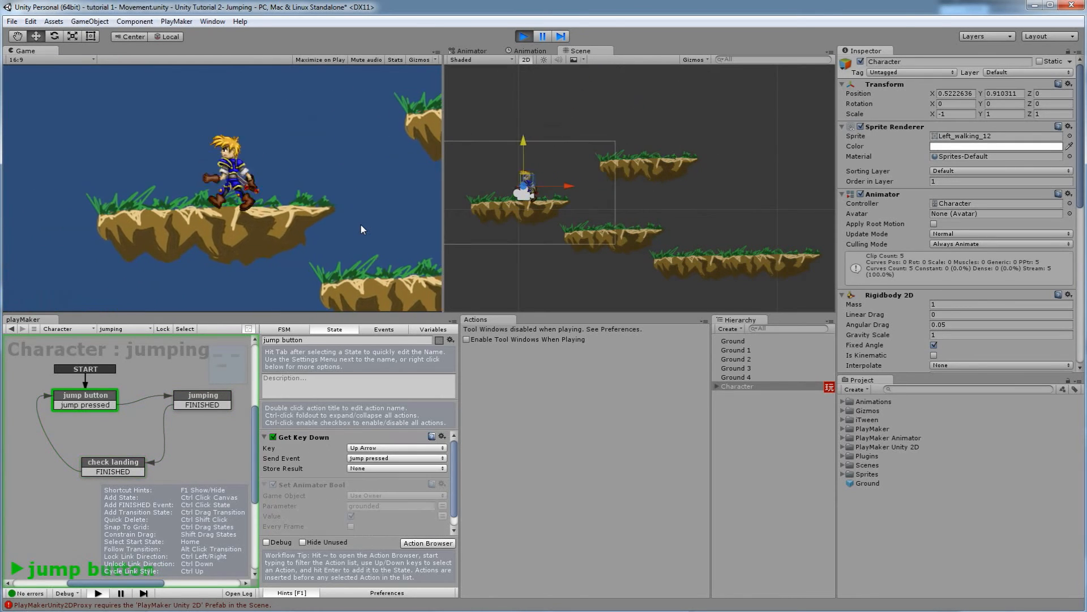
key(Right)
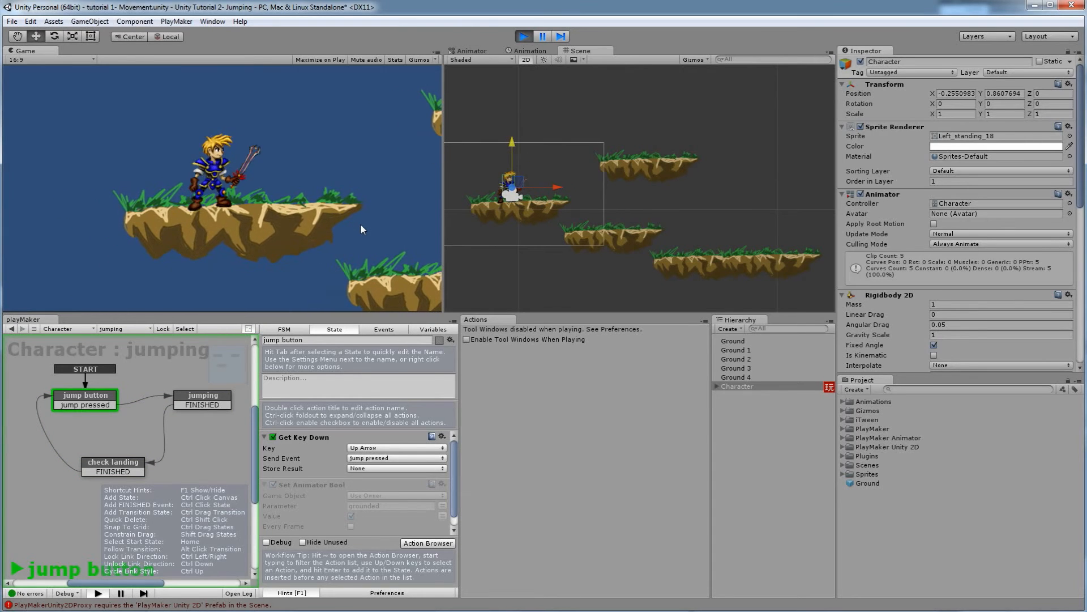
key(Right)
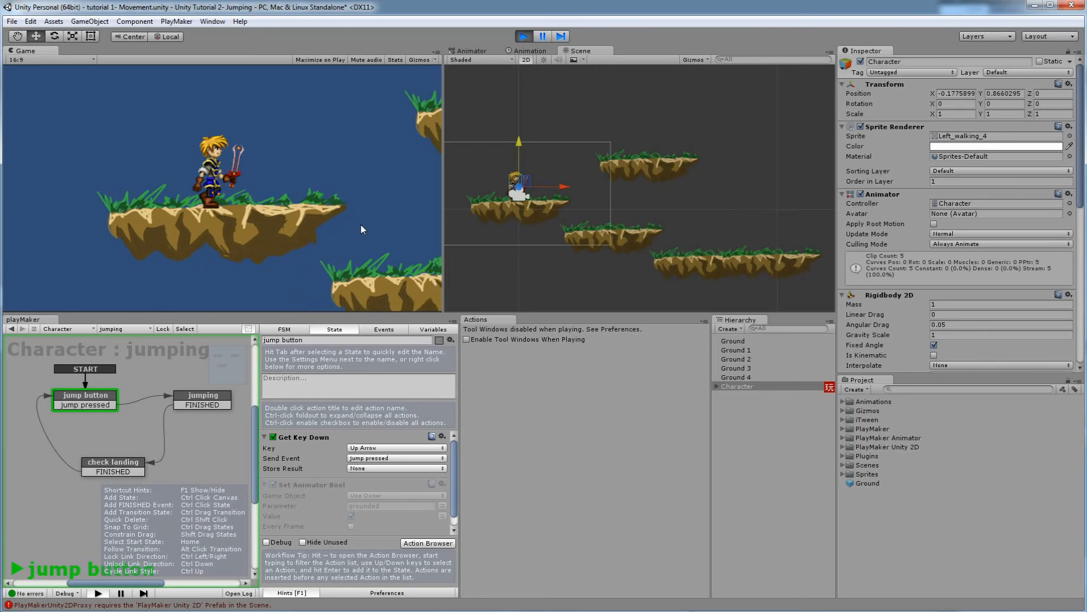
key(Right)
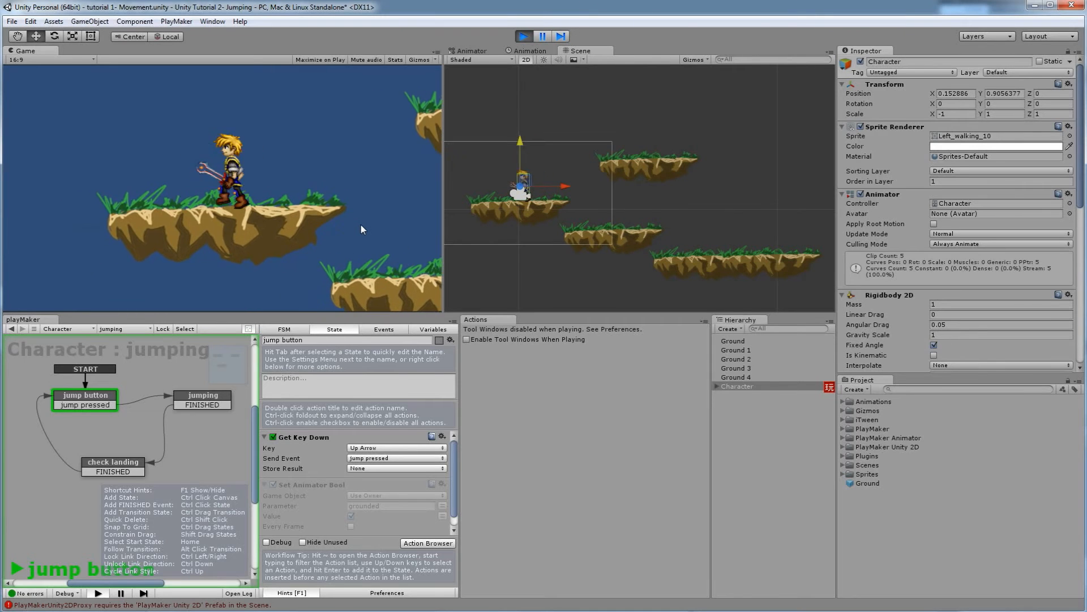
key(Right)
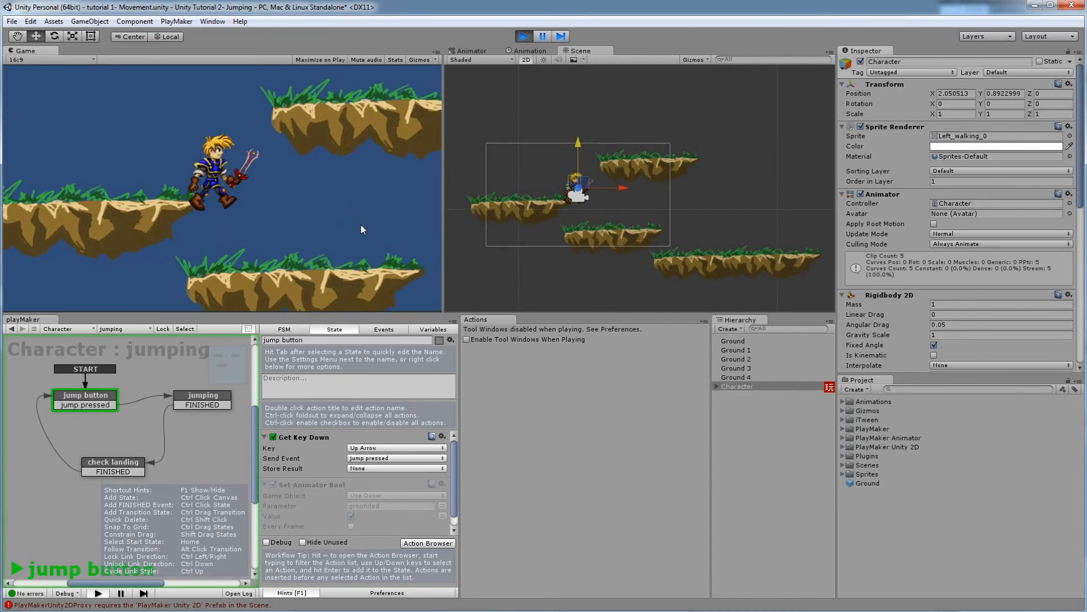
key(Right)
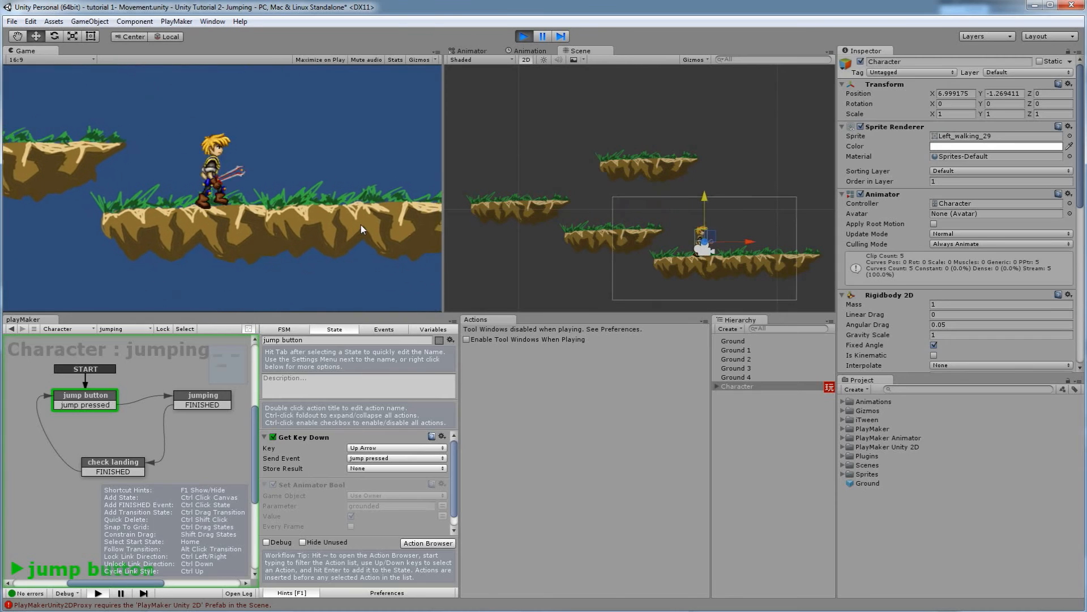
key(Up)
key(Left)
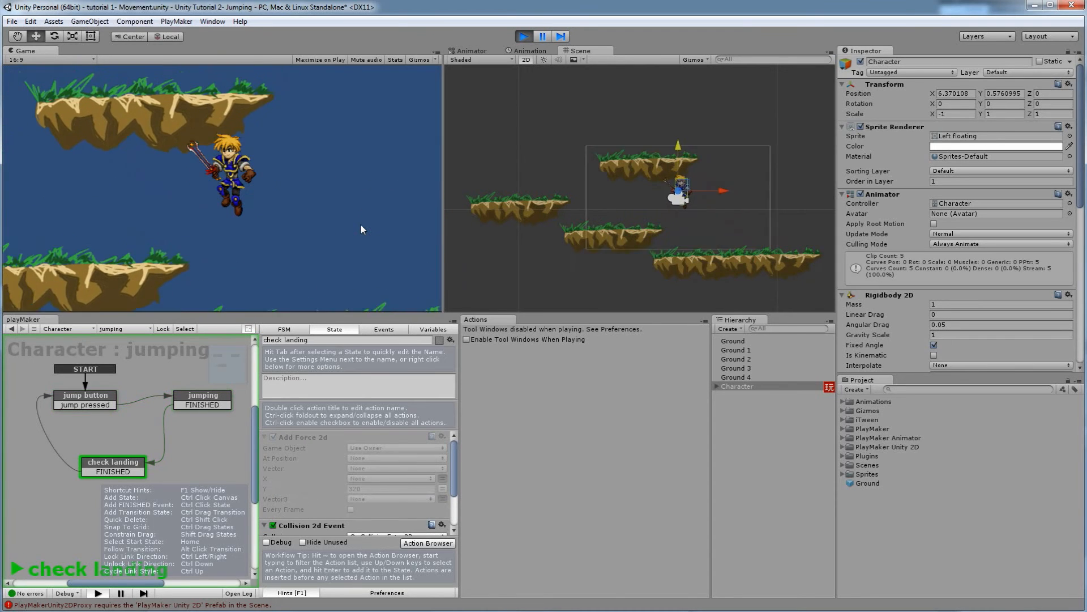
key(Right)
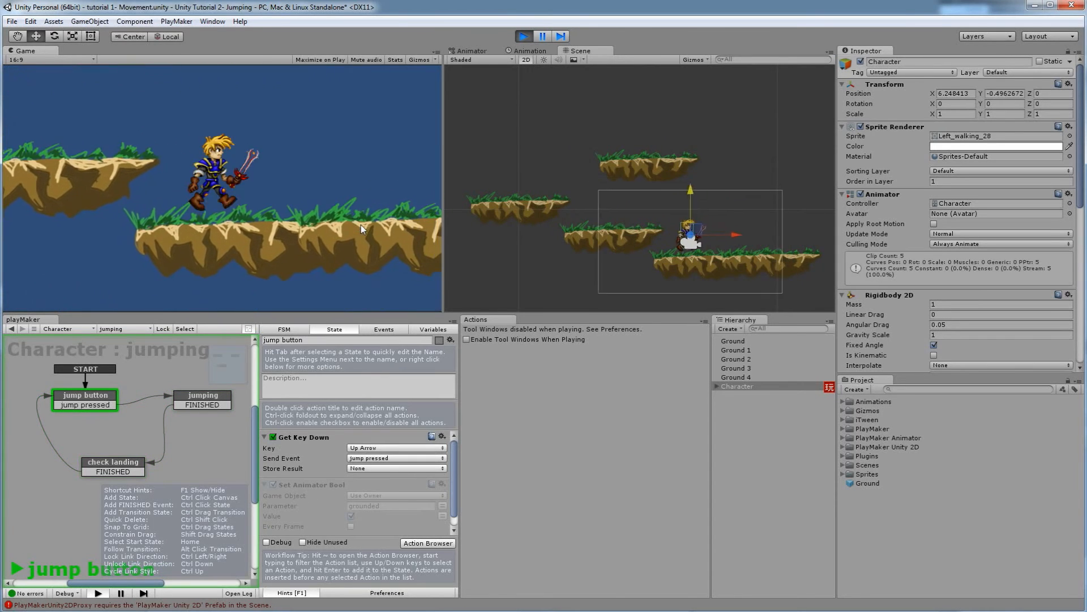
key(Up)
key(Left)
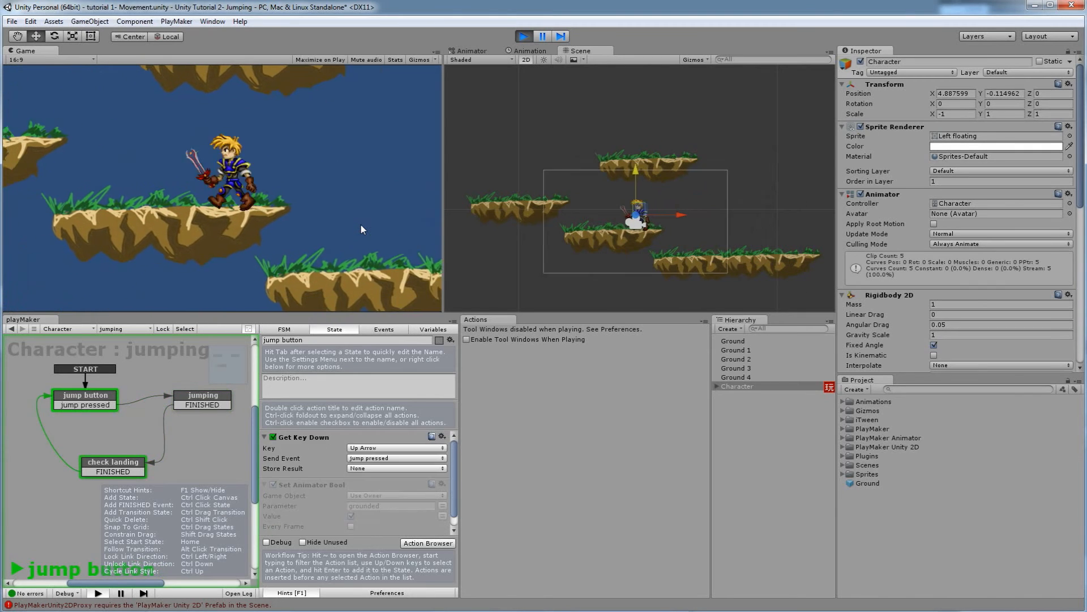
key(Left)
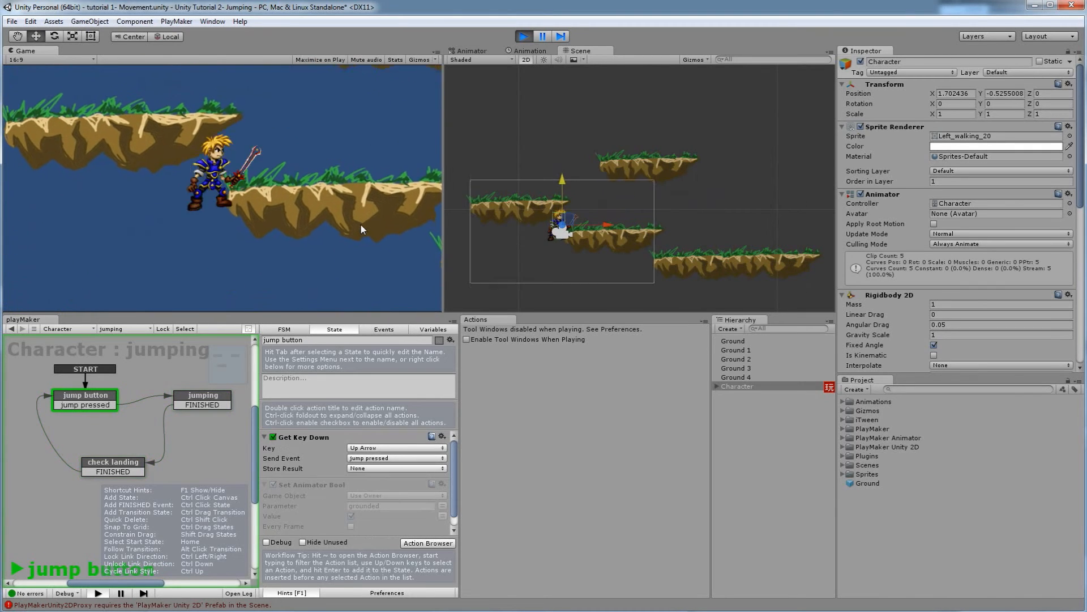
click(524, 36)
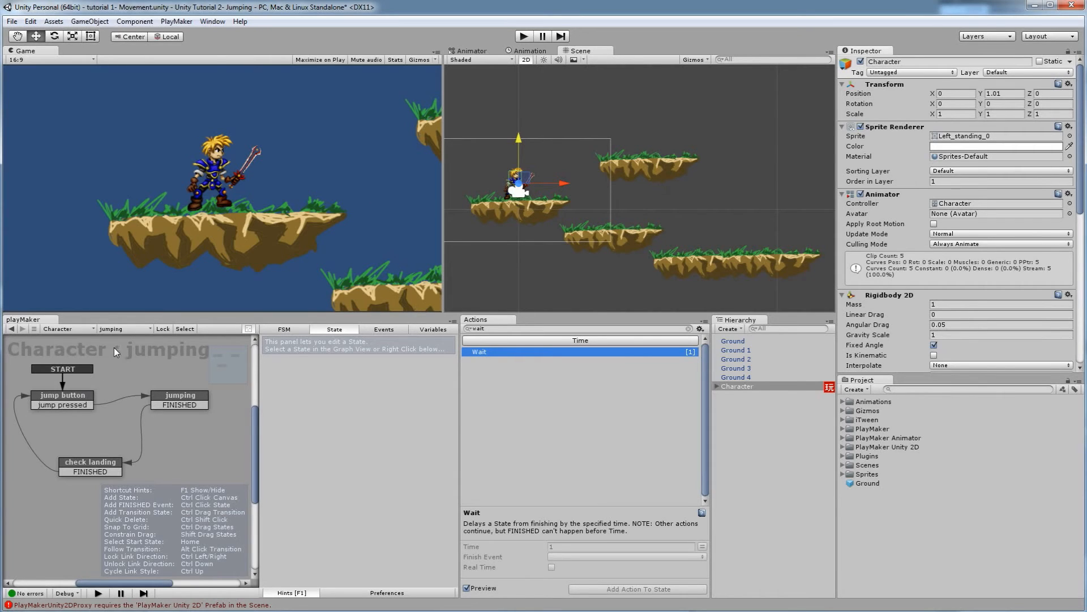
Step: Add another FSM to the Character and name it "falling"
click(124, 328)
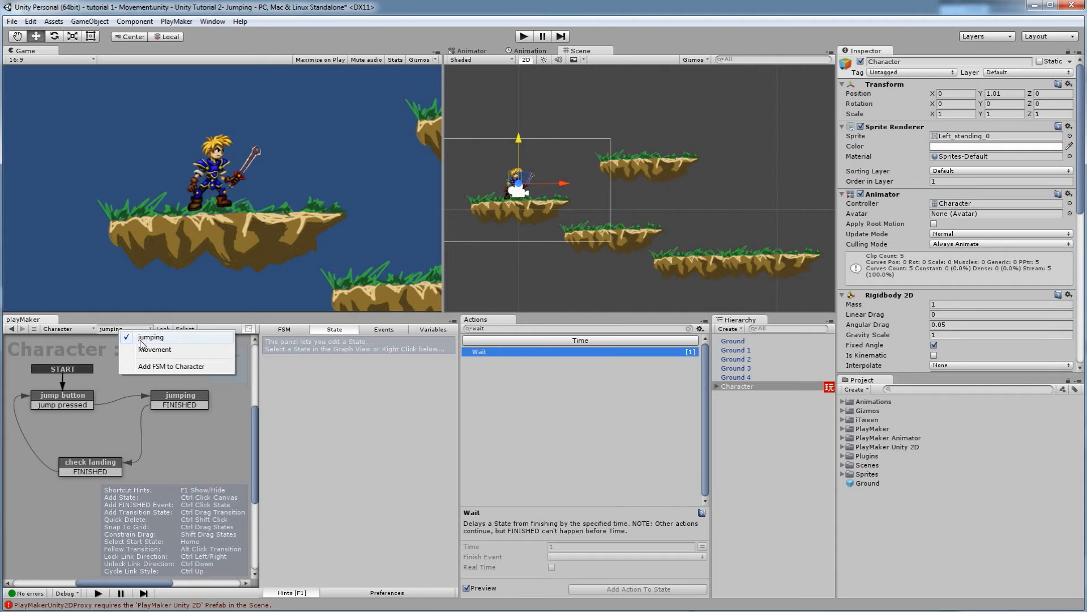
click(158, 367)
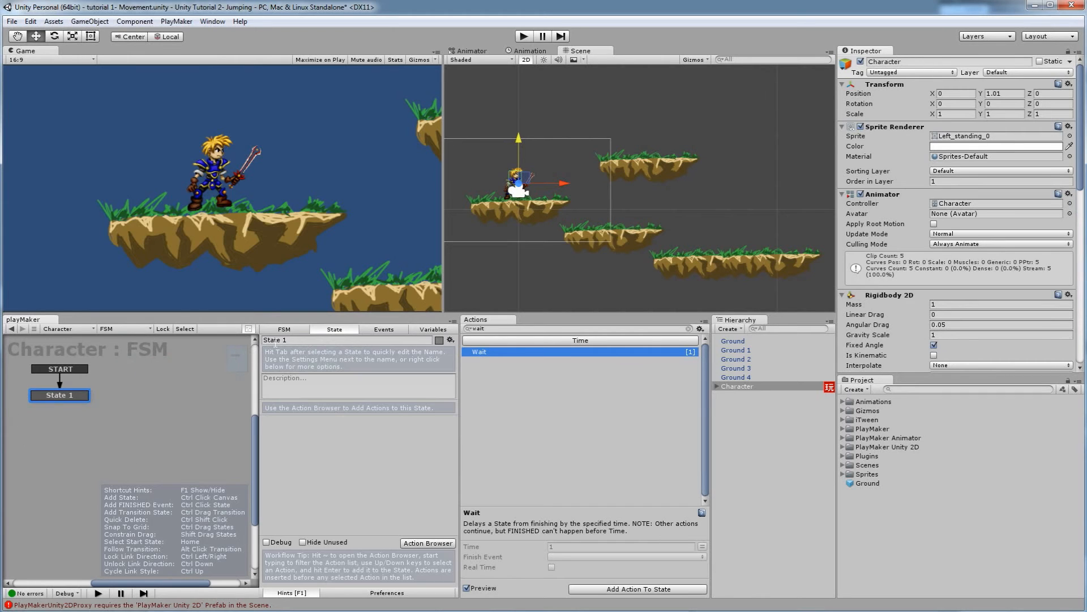
click(286, 329)
double_click(292, 340)
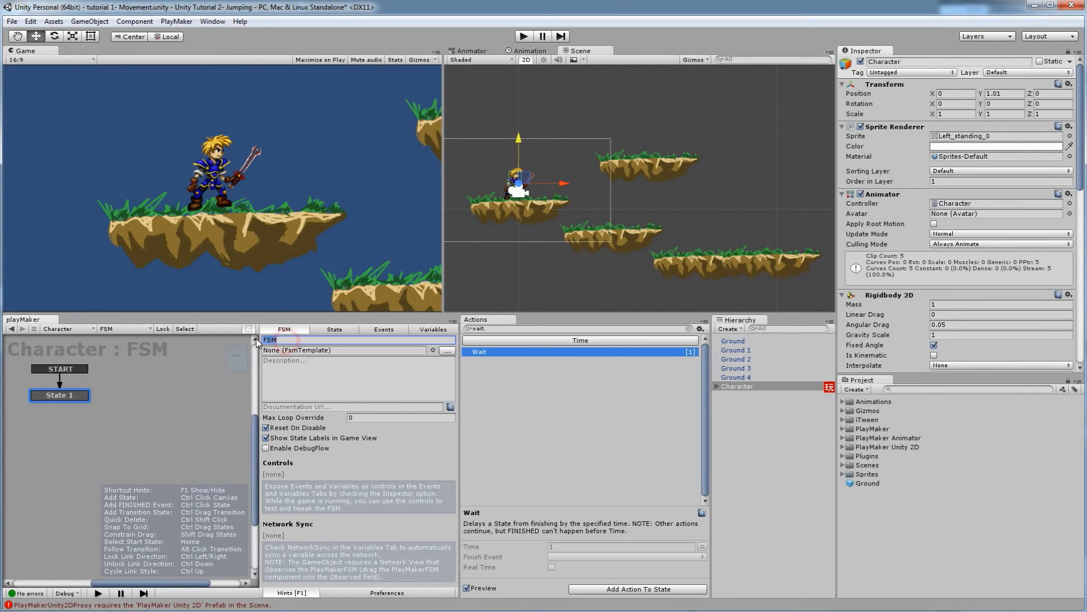
text(falling)
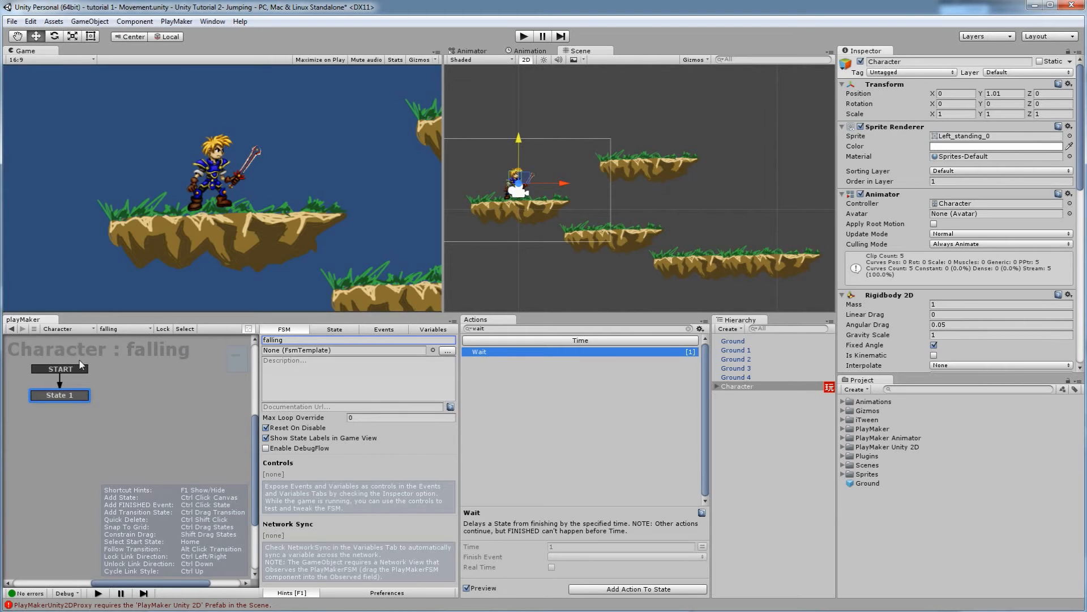
Step: Rename the falling FSM's start state as "check falling"
click(350, 328)
drag(310, 341, 258, 340)
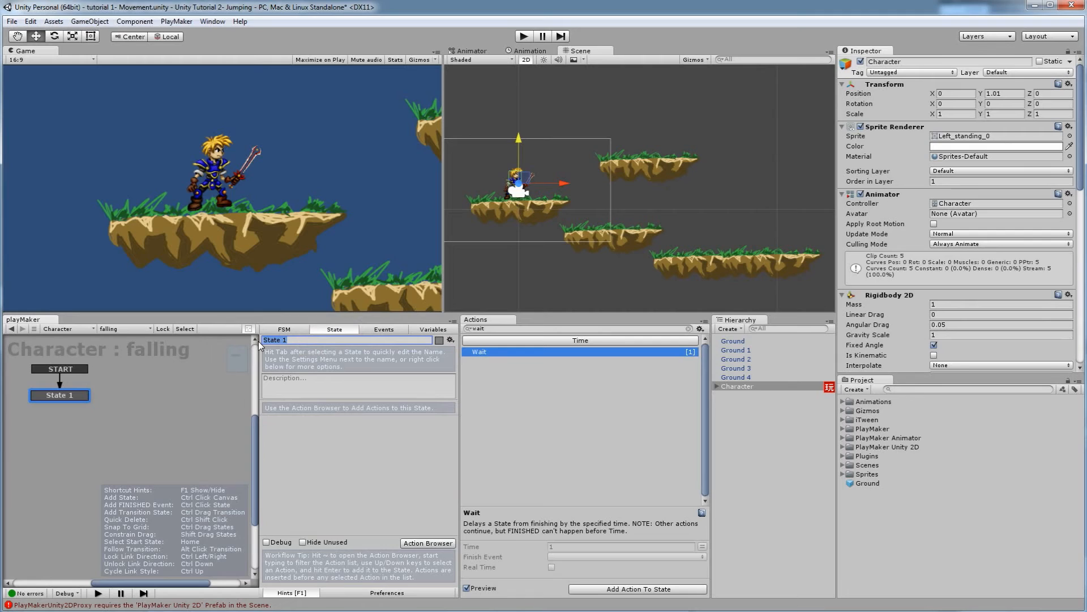
text(check falling)
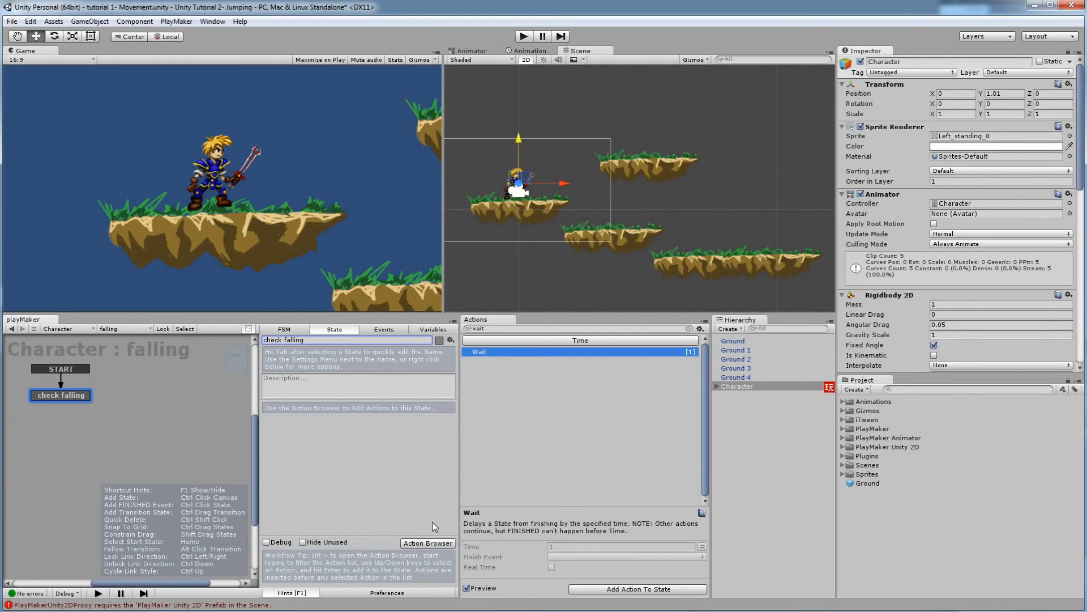
Step: Add two Set Animator Bool actions to the check falling state, with the first one setting the parameter "grounded" to true
click(498, 329)
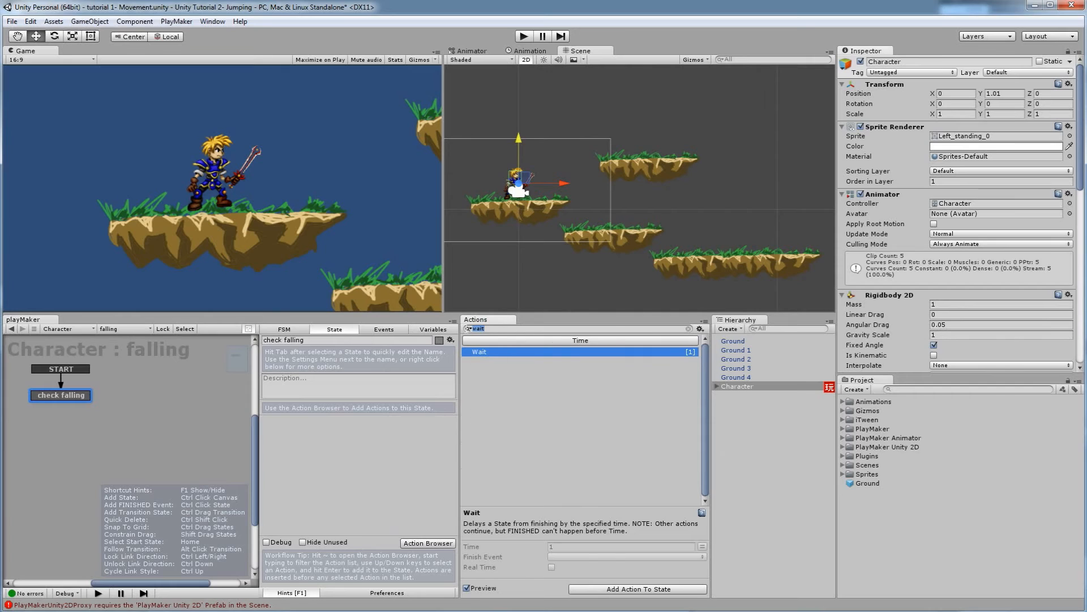
text(set a)
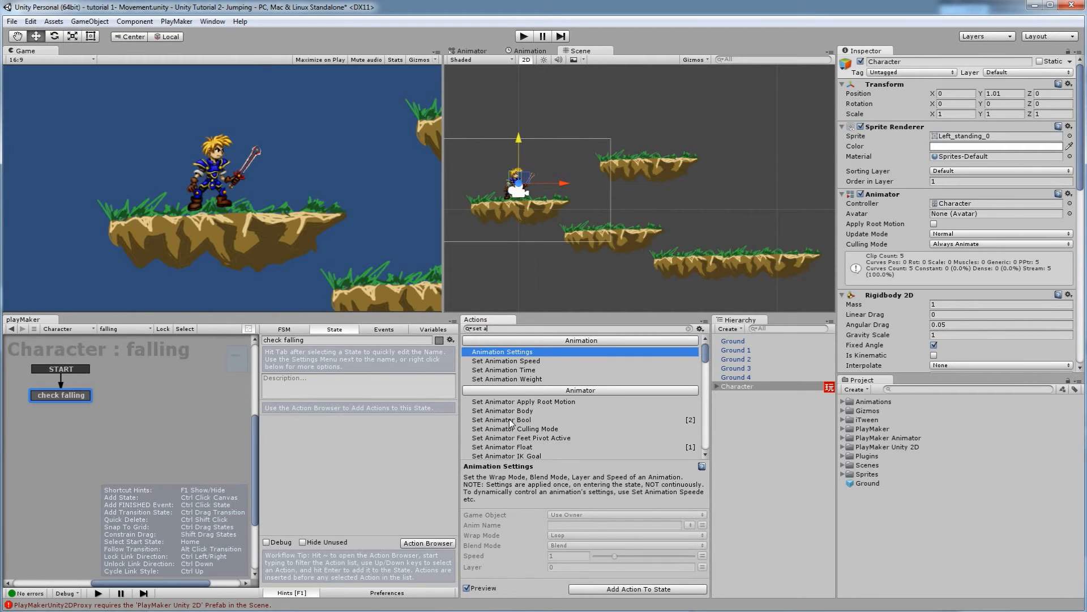
click(509, 419)
double_click(497, 419)
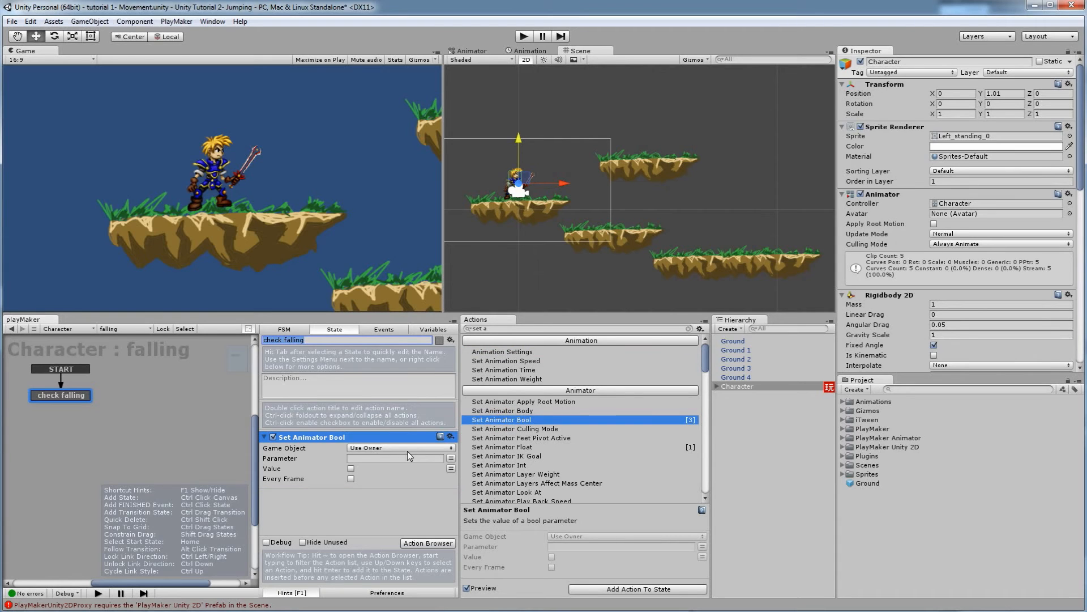
click(369, 458)
text(grounded)
click(351, 468)
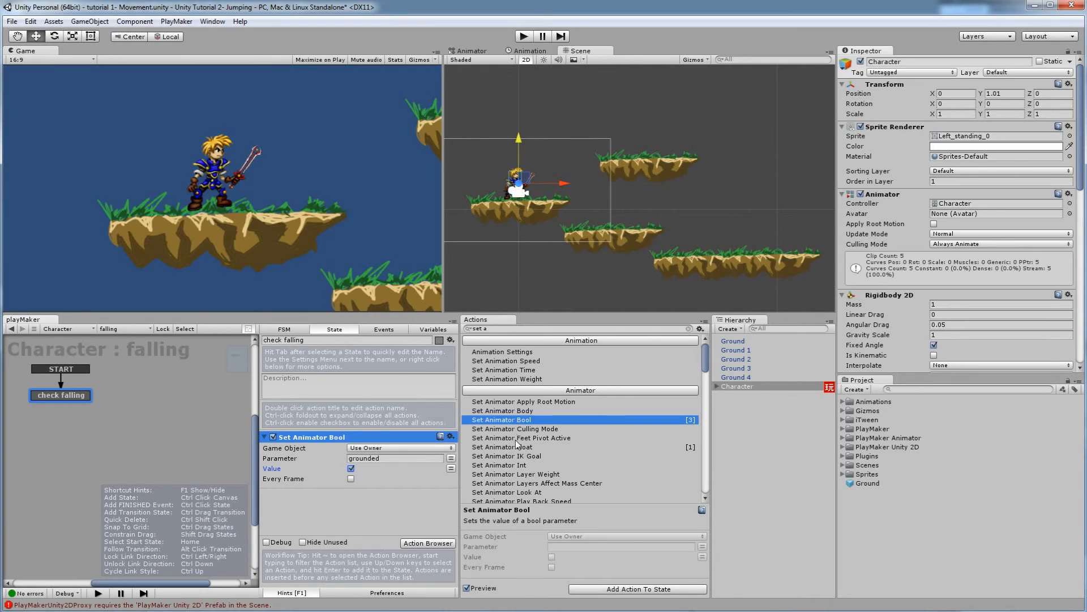
drag(511, 419, 400, 502)
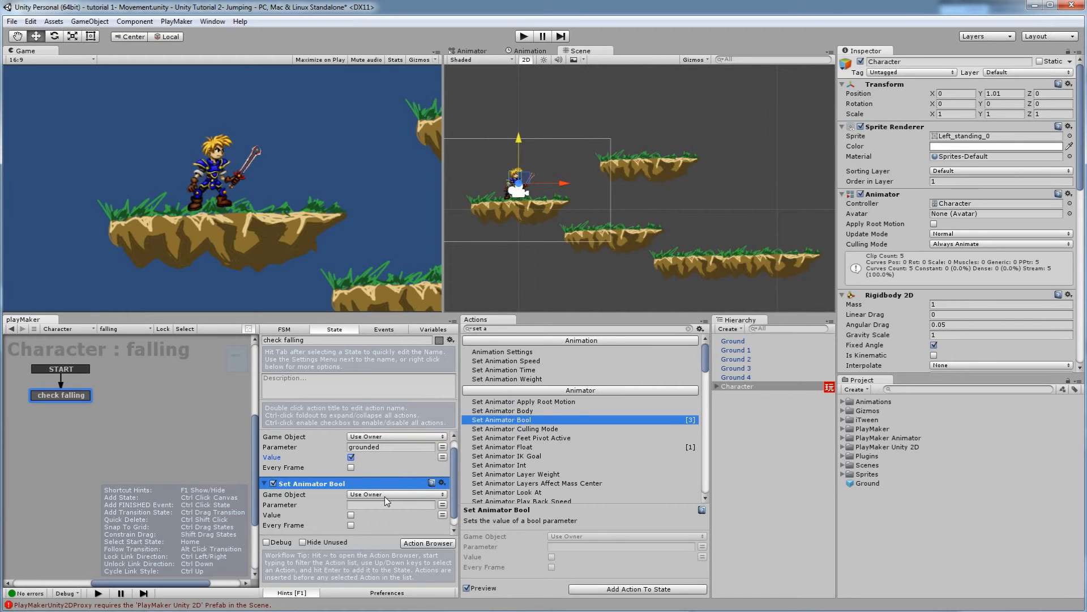
Step: Add a Bool parameter named "floating" to the Character's Animator controller
click(472, 51)
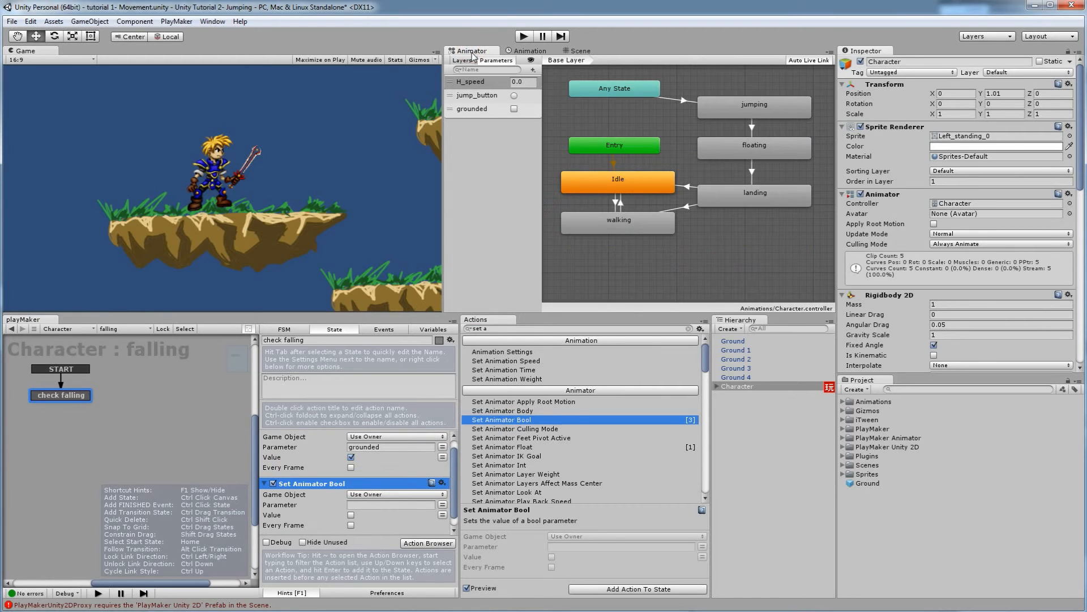
click(533, 70)
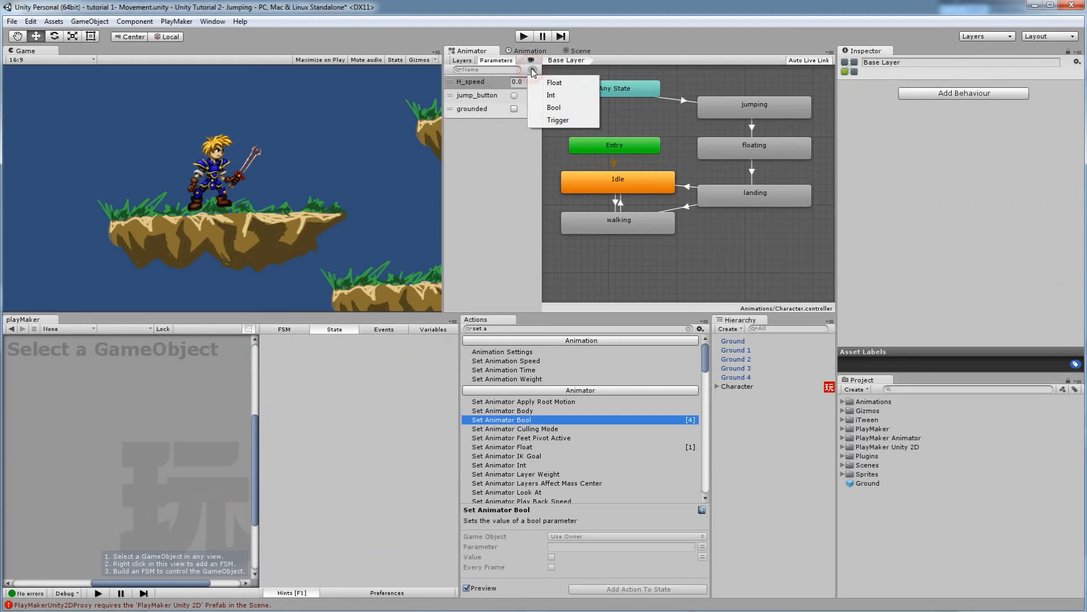
click(555, 107)
text(floating)
key(Return)
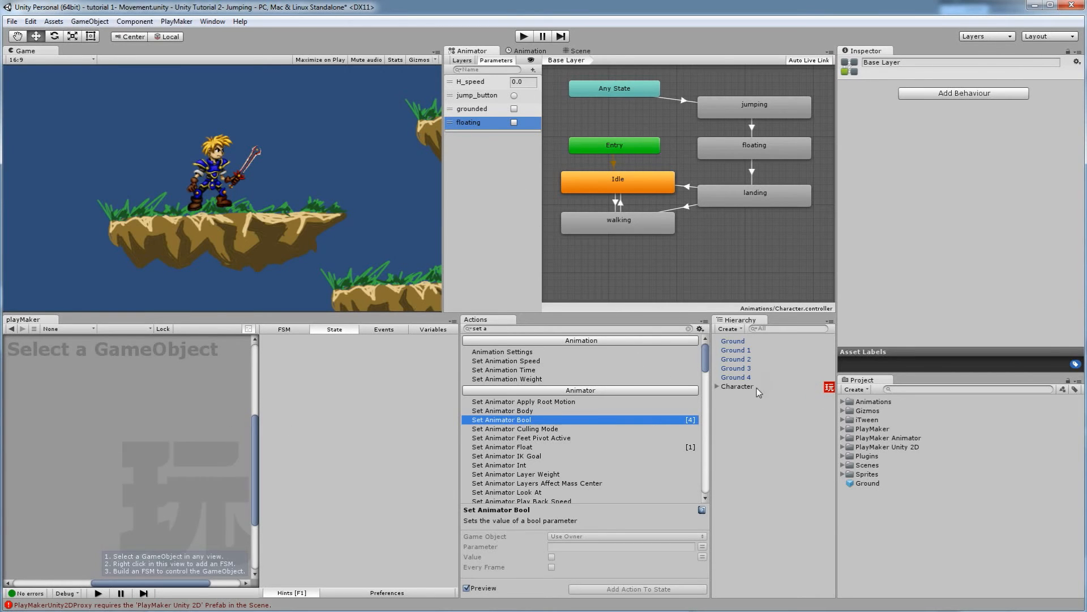
Step: Set the second Set Animator Bool action's parameter to "floating" in the Character's check falling state
click(736, 386)
click(379, 503)
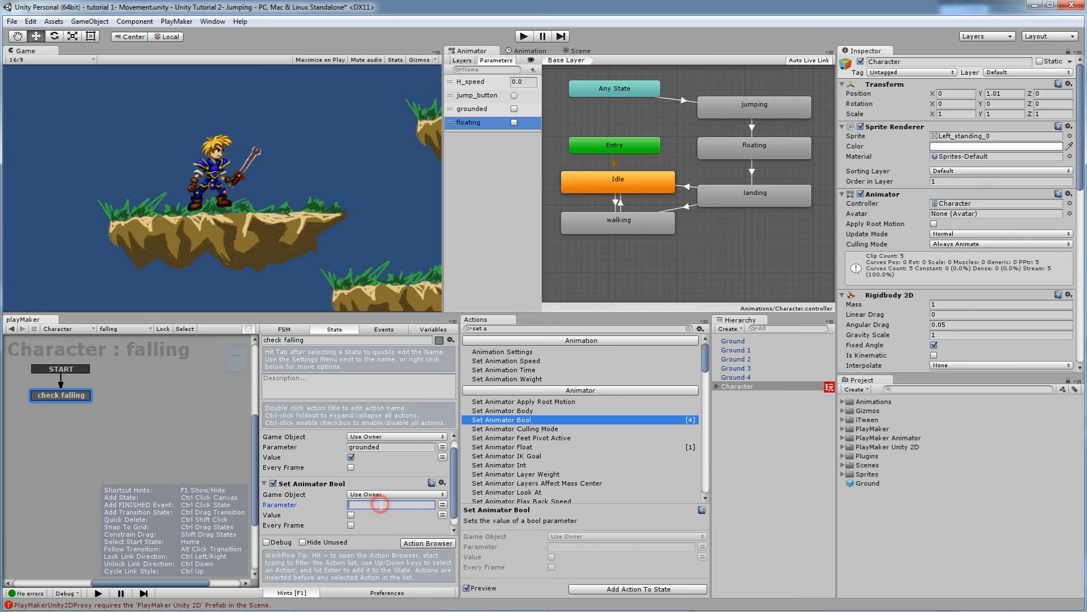
text(floating)
Step: Add a Collision 2d Event action below the two Set Animator Bool actions in the check falling state
click(408, 543)
text(colli)
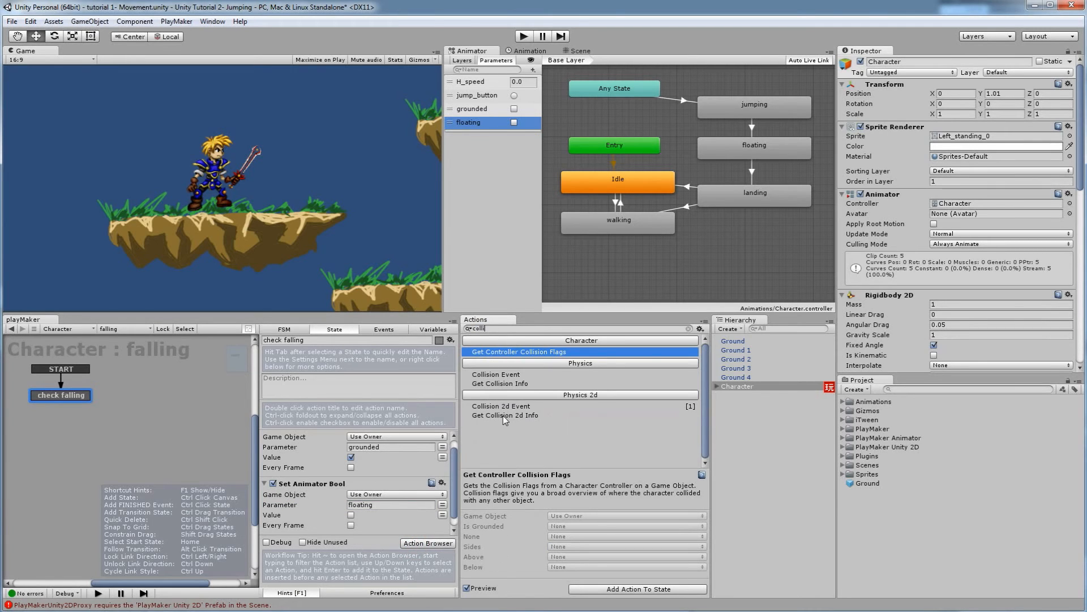
click(504, 406)
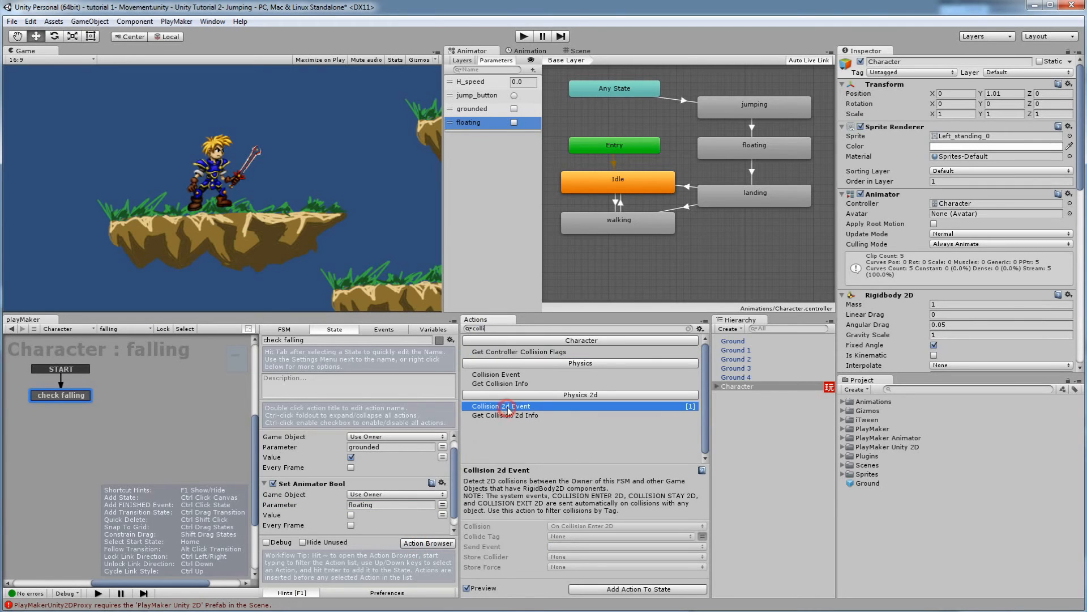
drag(505, 407, 385, 528)
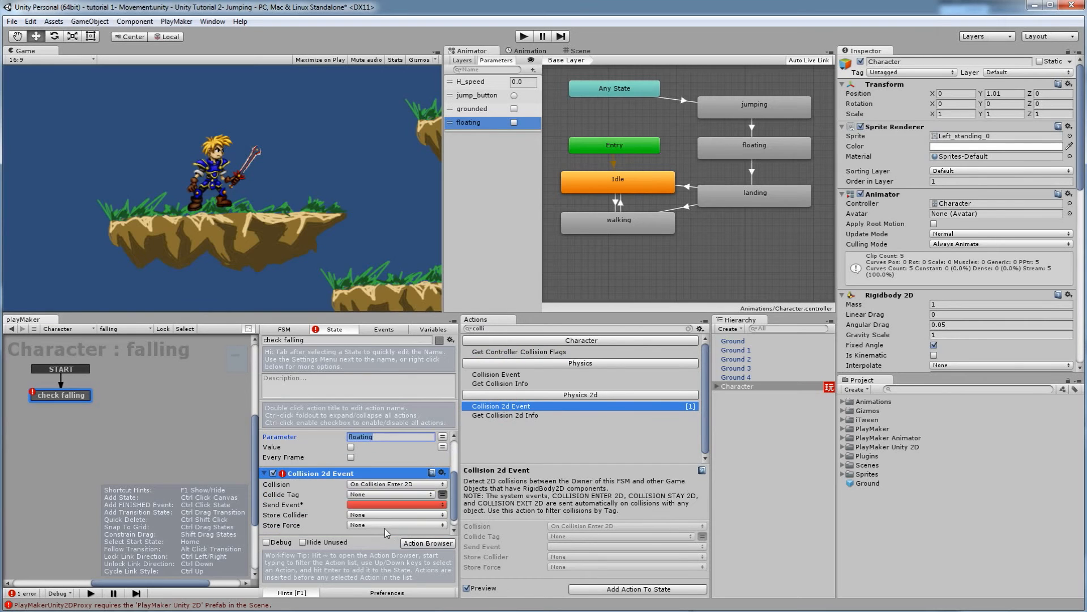
Step: Set the check falling state's collision action to On Collision Exit 2D with the collide tag Ground
click(386, 484)
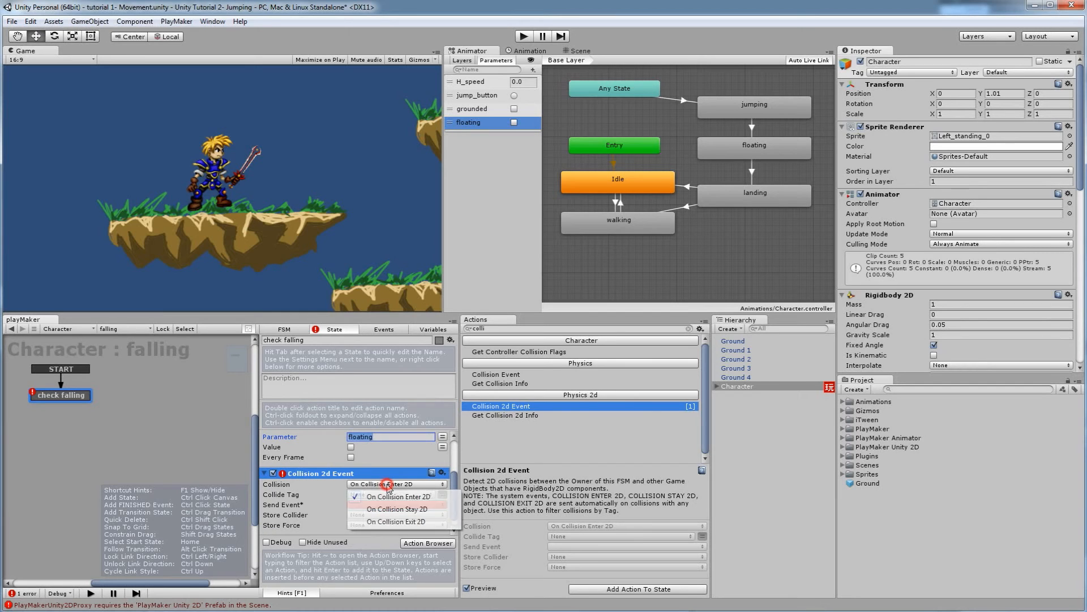
click(392, 520)
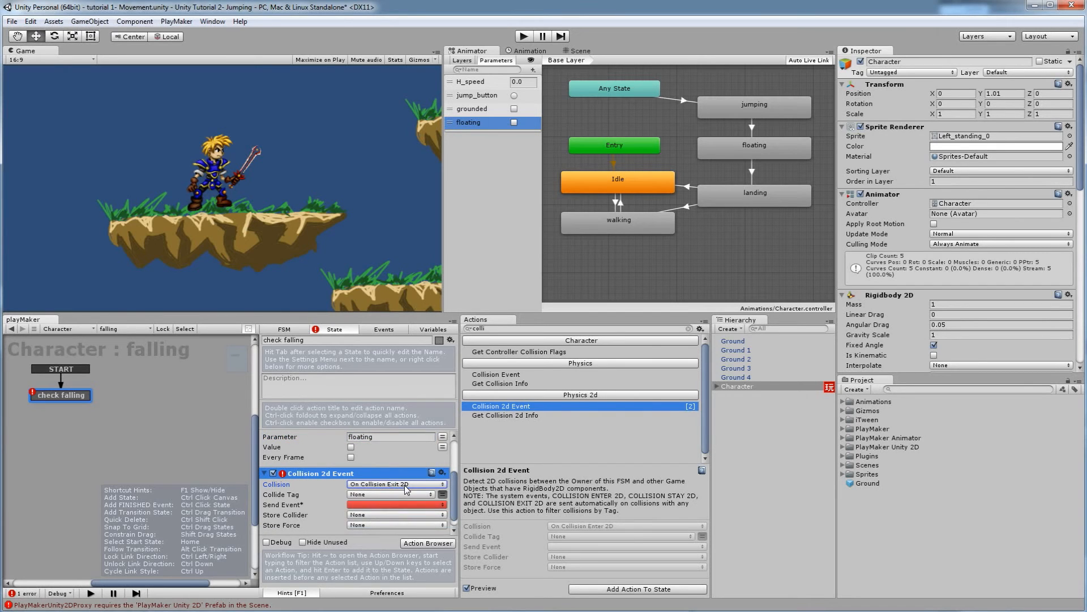
click(358, 494)
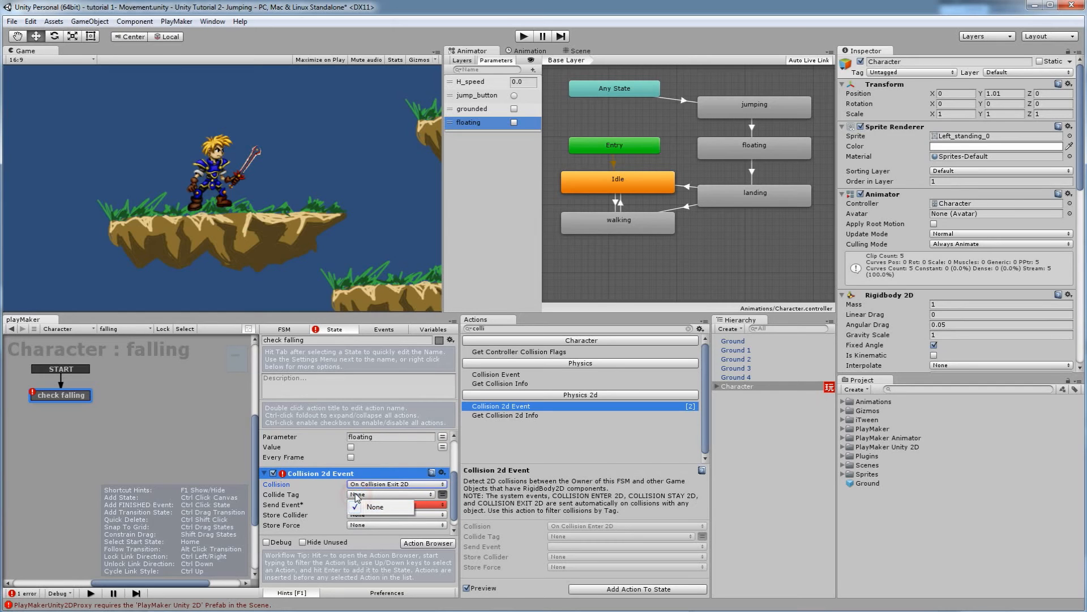
click(443, 495)
click(405, 493)
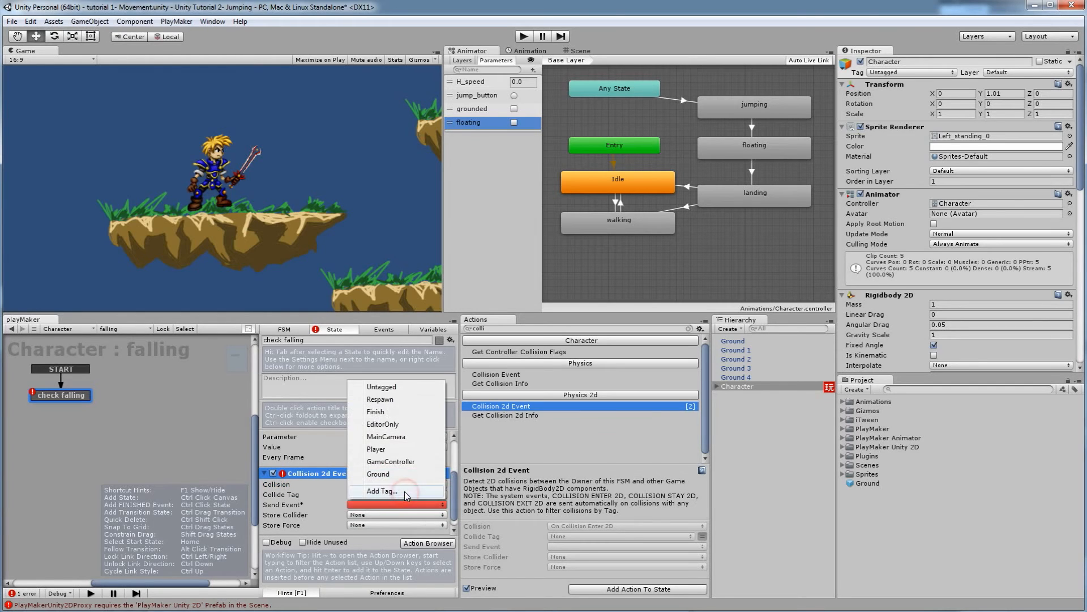
click(380, 475)
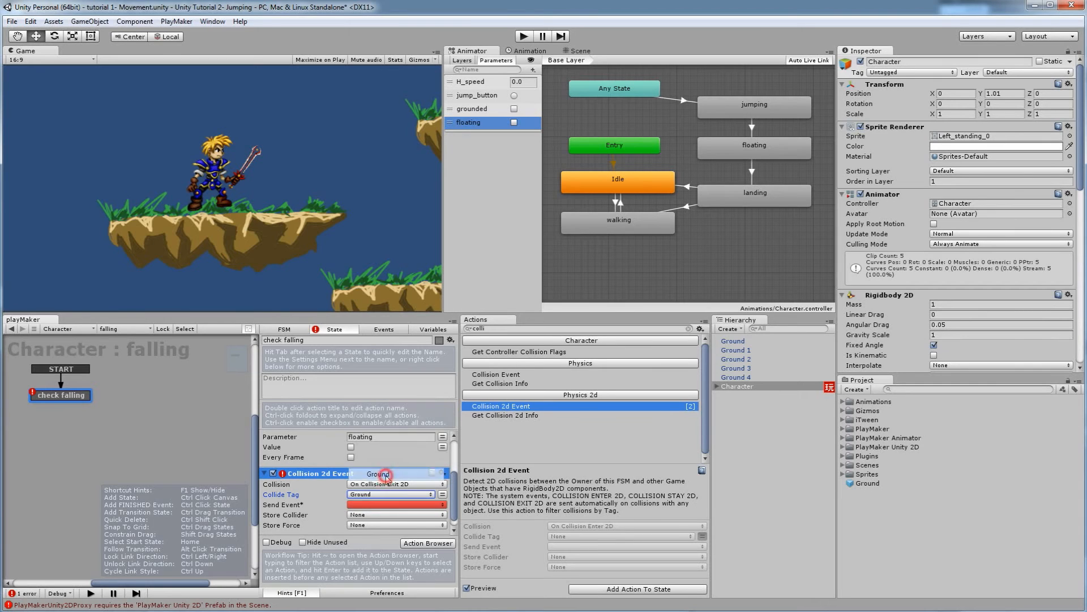
Step: Add a "floating" event to the falling FSM and make the Collision 2d Event action send it
click(369, 505)
click(385, 330)
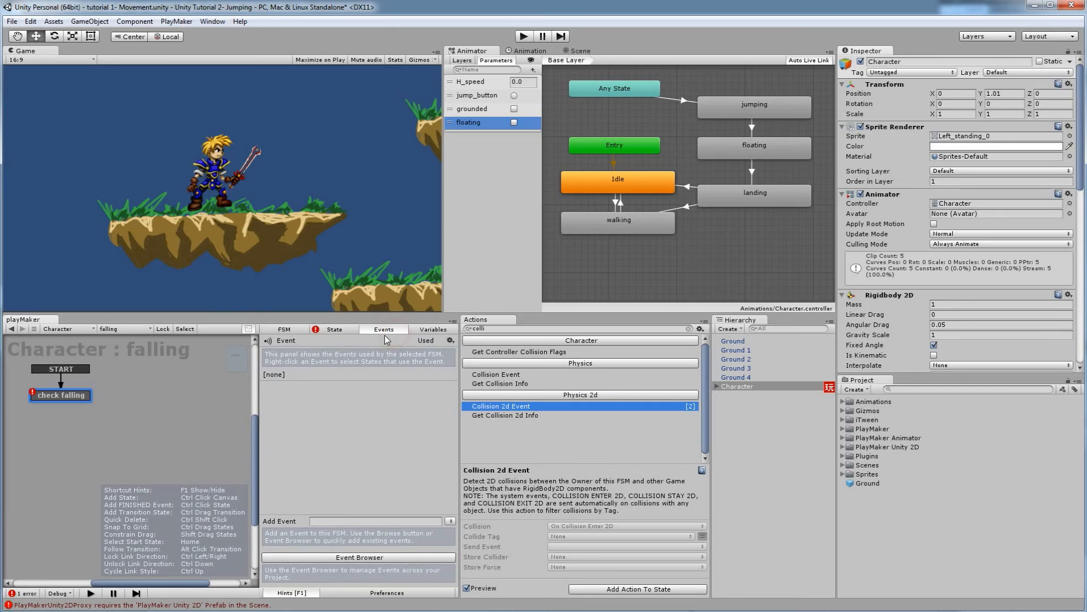
click(346, 520)
text(floating)
key(Return)
click(351, 332)
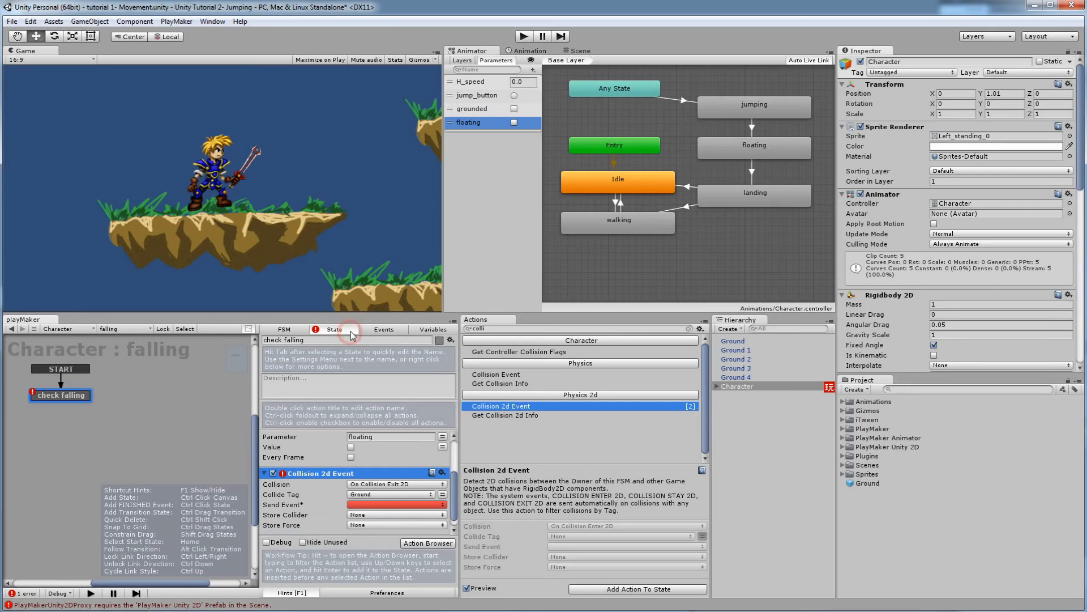
click(369, 505)
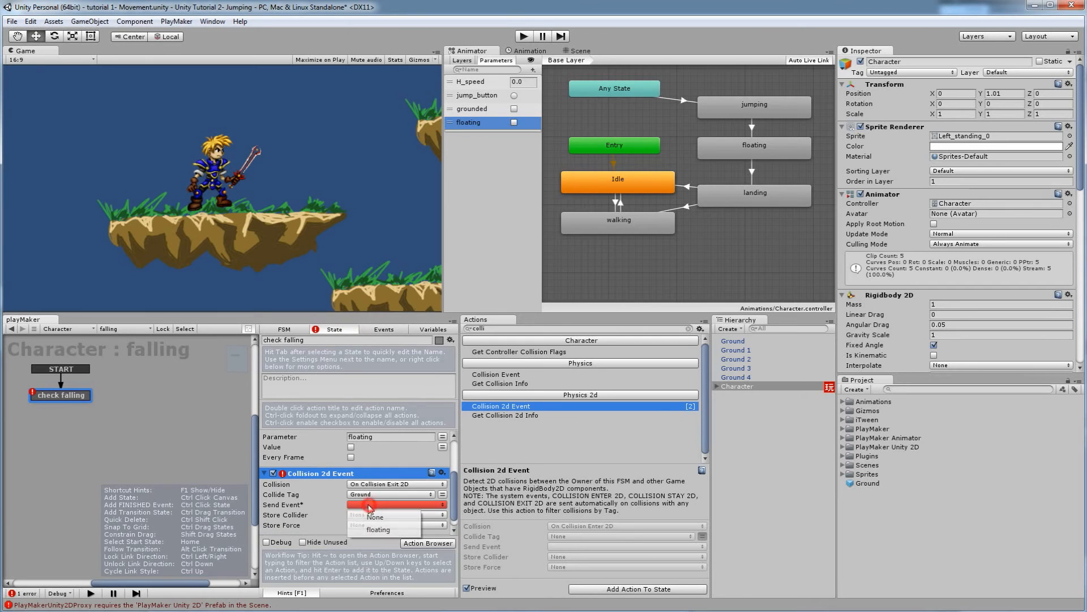
click(378, 530)
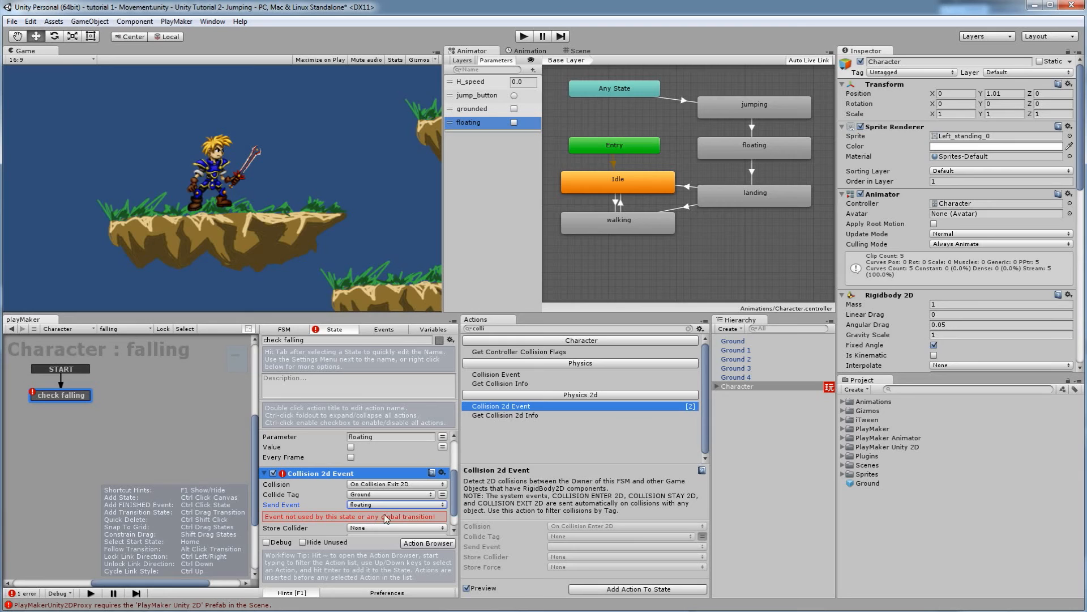
Step: Add a transition for the floating event to the check falling state
right_click(67, 397)
mouse_move(113, 404)
click(207, 404)
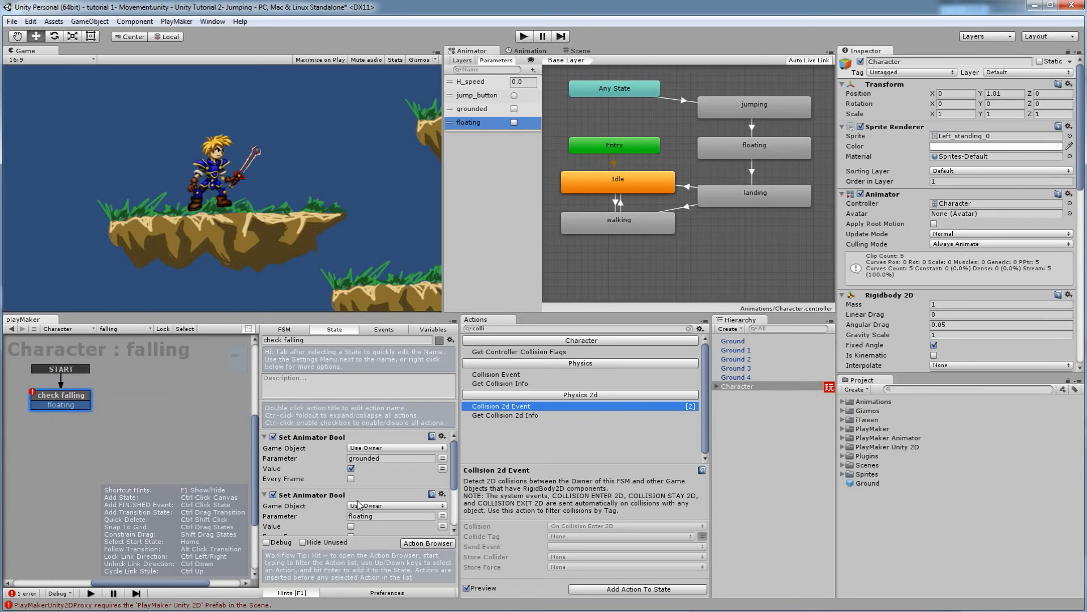
scroll(361, 505, down, 2)
scroll(353, 490, down, 1)
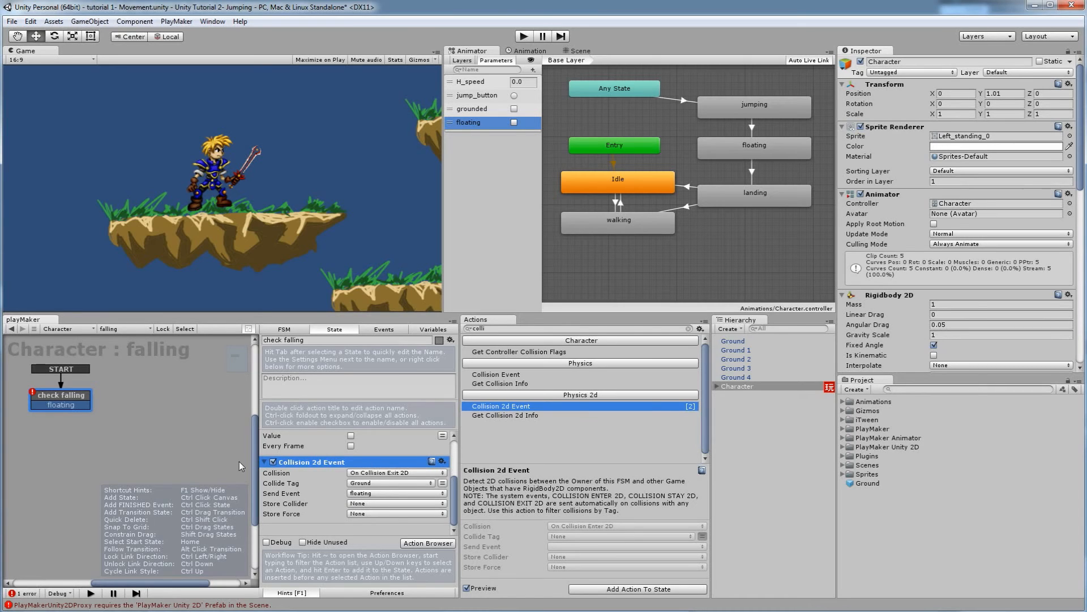
right_click(156, 392)
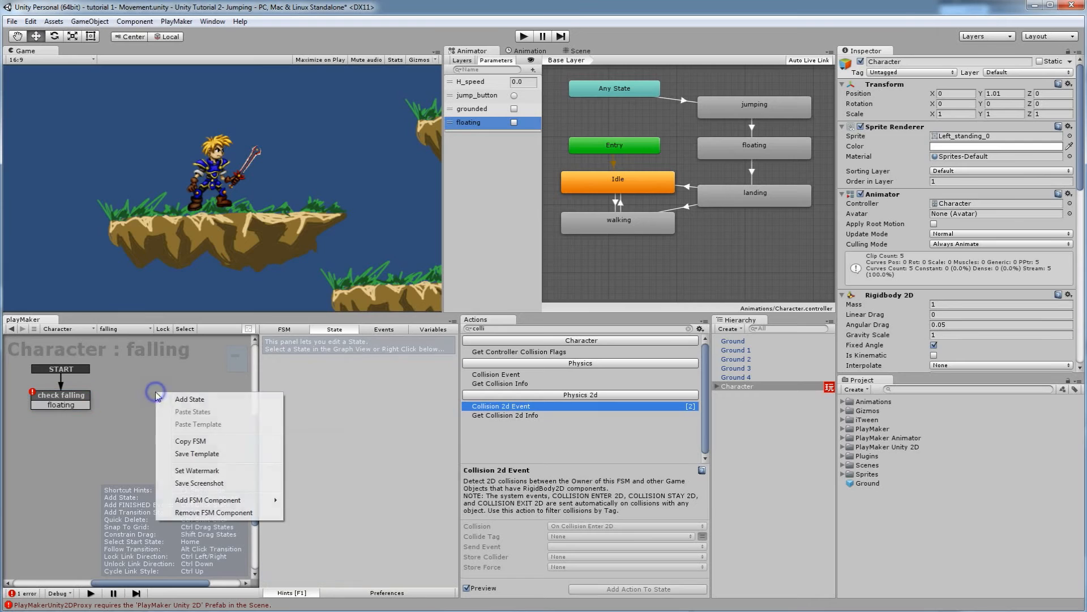
click(180, 396)
drag(300, 342, 265, 342)
text(floating)
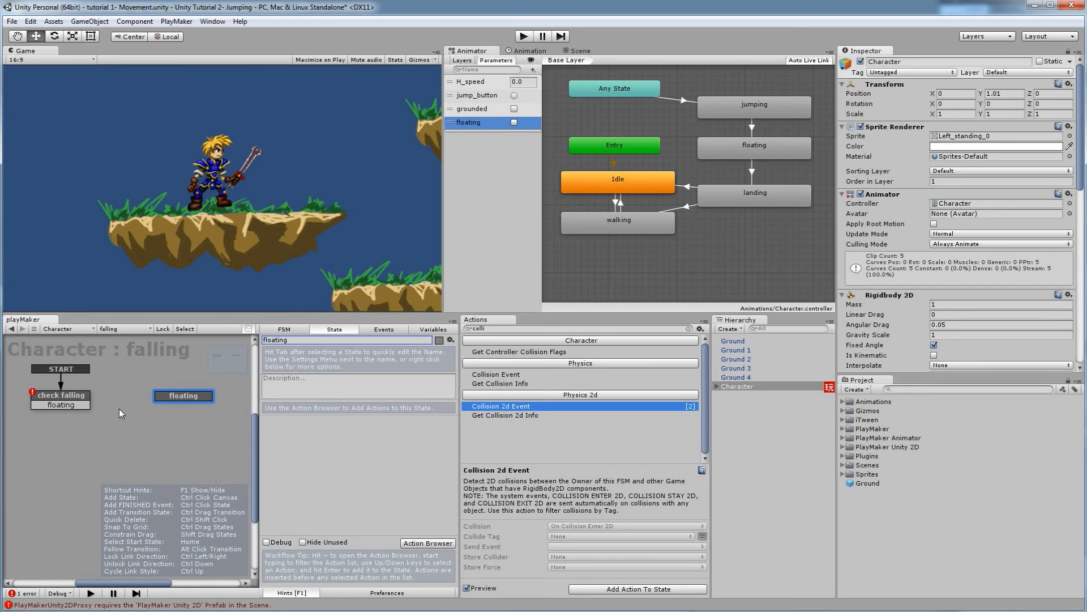
drag(80, 405, 167, 399)
click(166, 396)
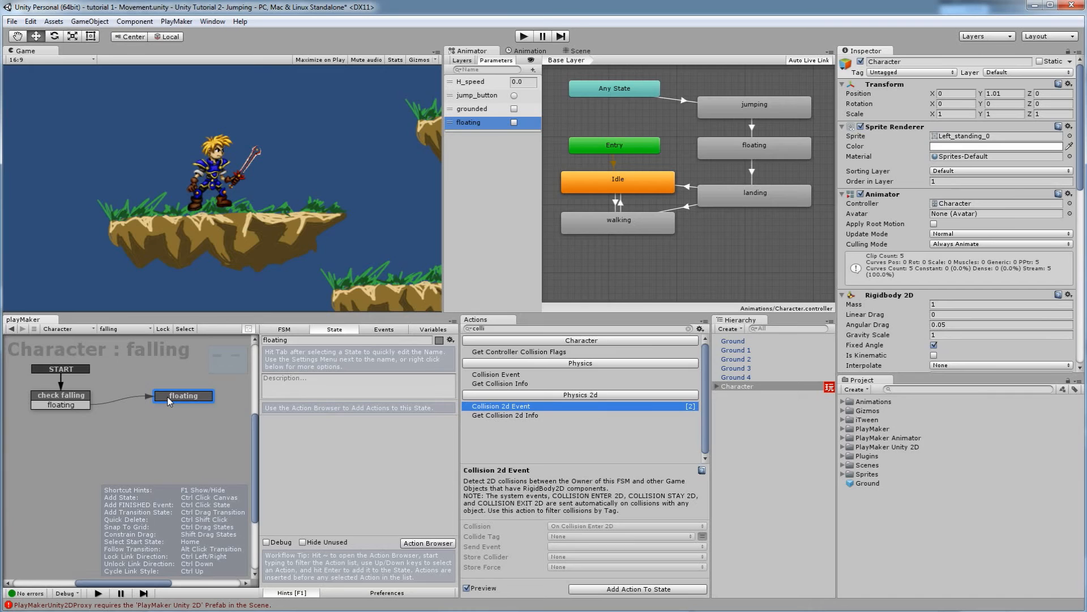
right_click(169, 398)
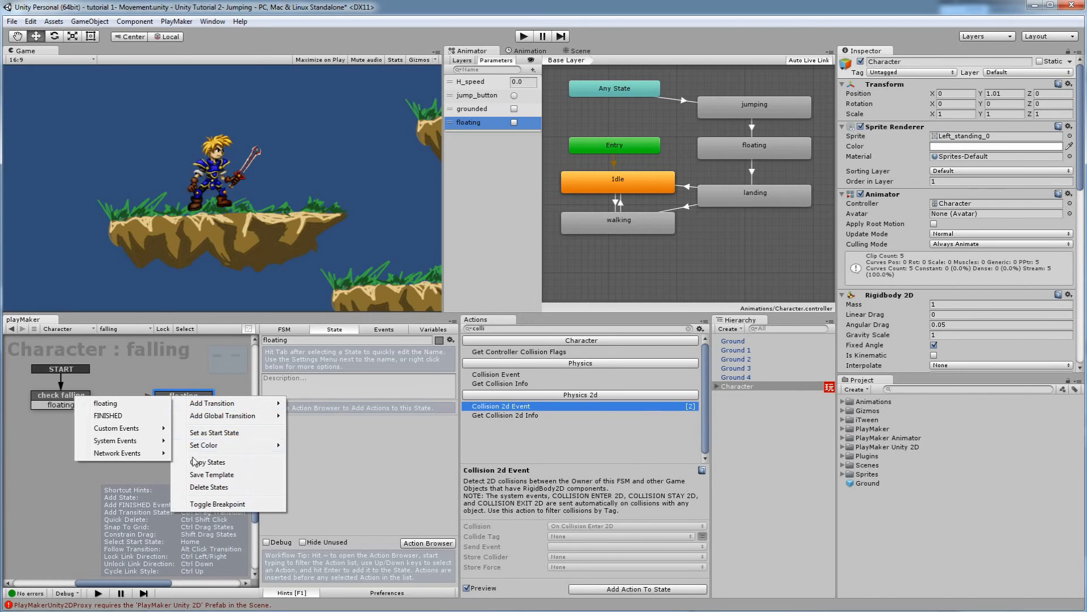
click(209, 487)
Step: Duplicate the check falling state beside the original without replacing the start state, and rename the copy as "falling"
right_click(85, 396)
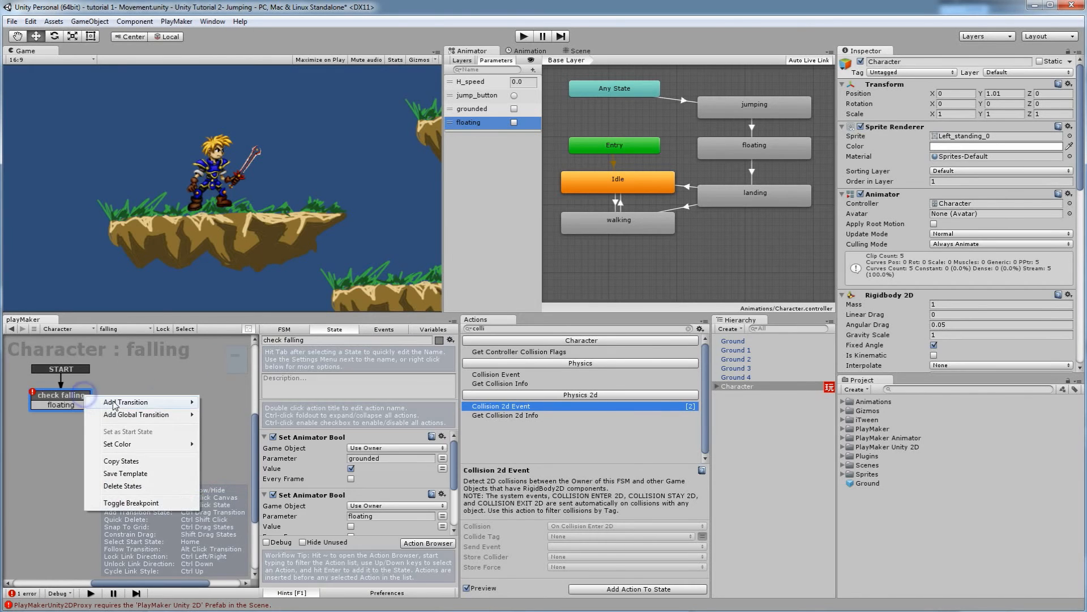
click(121, 460)
right_click(161, 392)
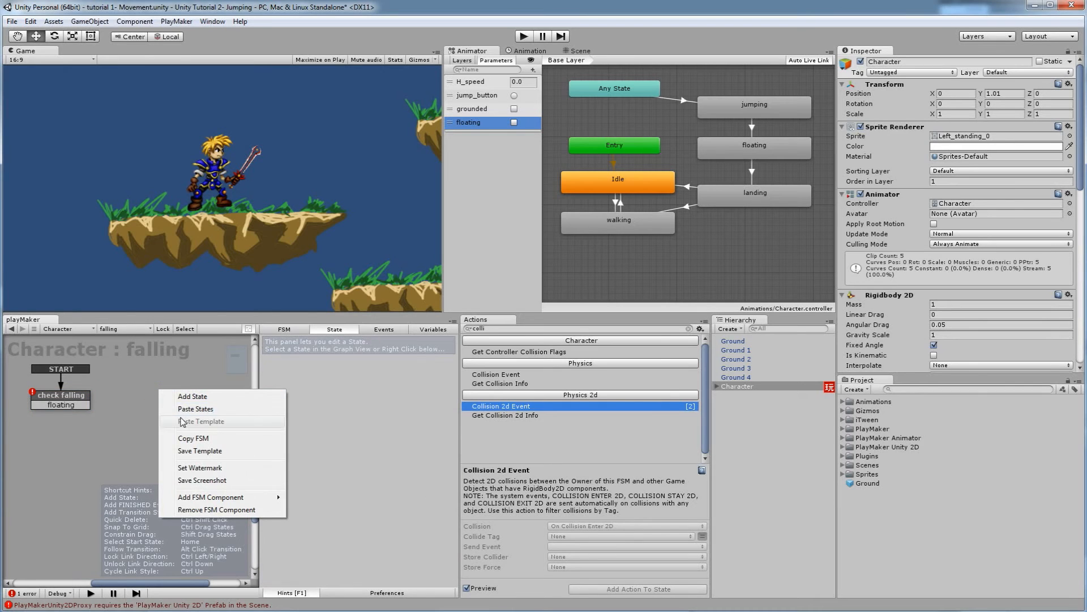
click(182, 408)
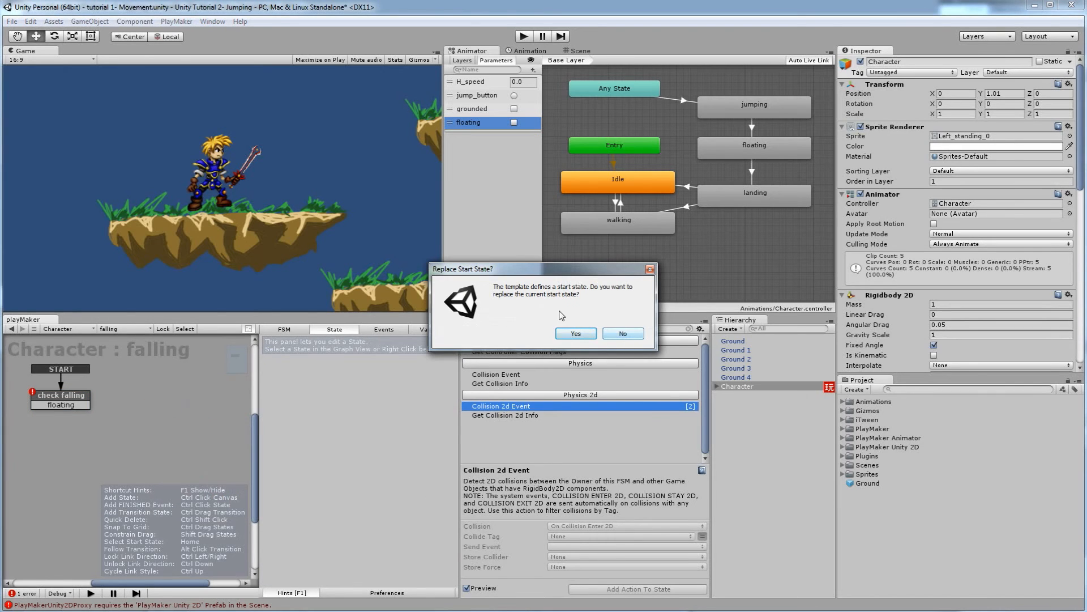
click(620, 335)
drag(186, 395, 169, 395)
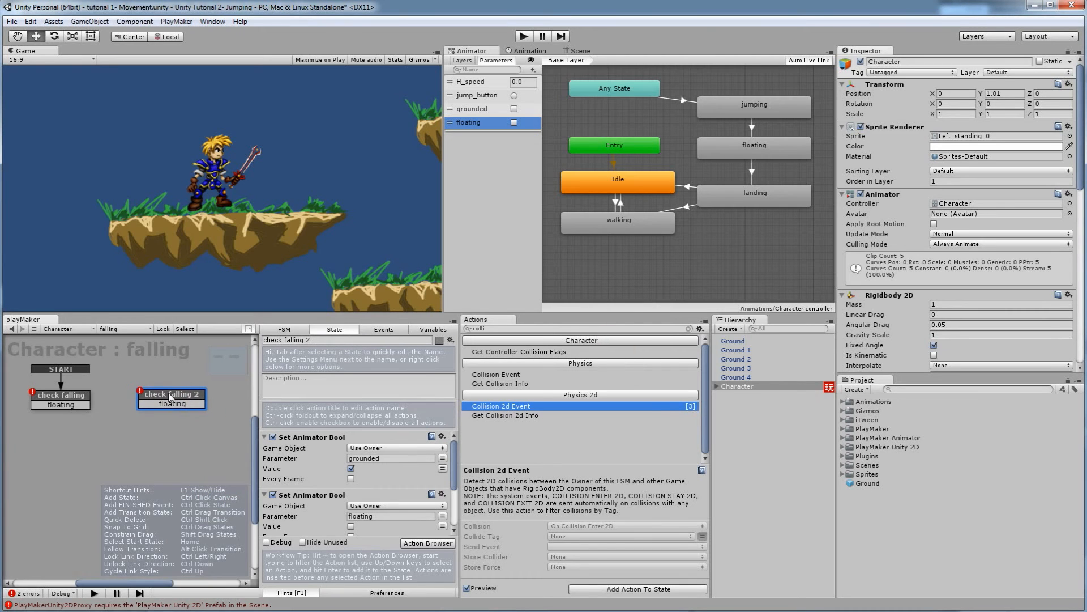
key(Tab)
text(falling)
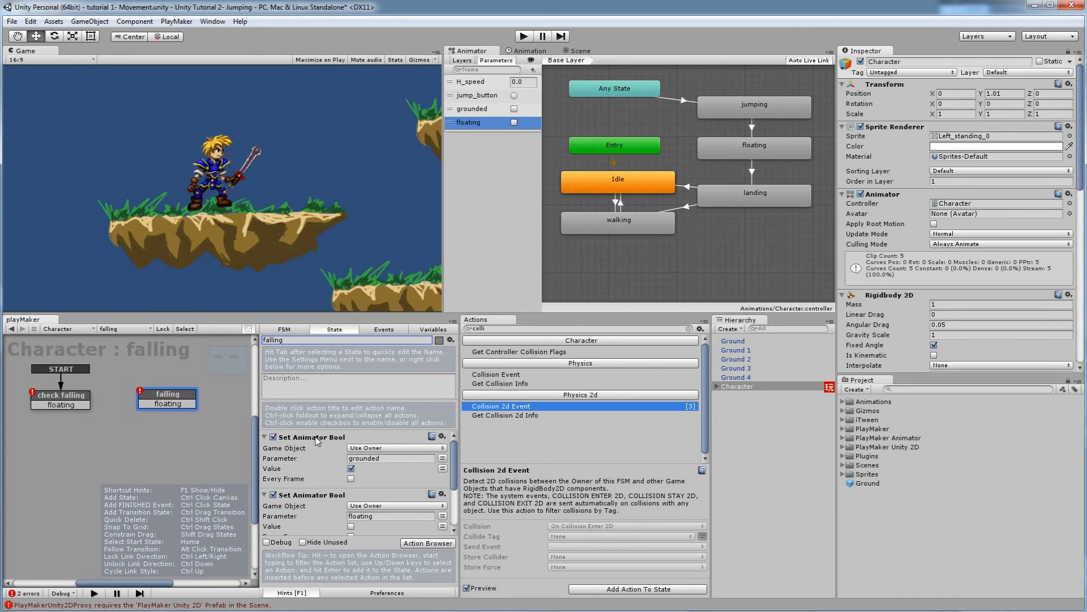
Step: Set the grounded parameter to false and the floating parameter to true in the falling state's Set Animator Bool actions
click(350, 469)
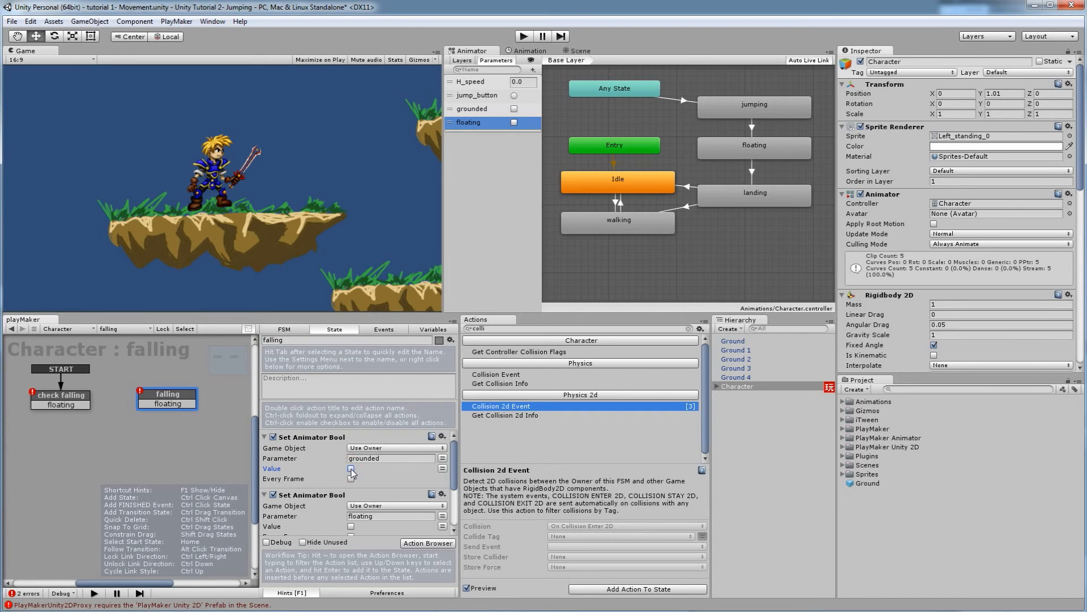
scroll(351, 470, down, 3)
click(351, 492)
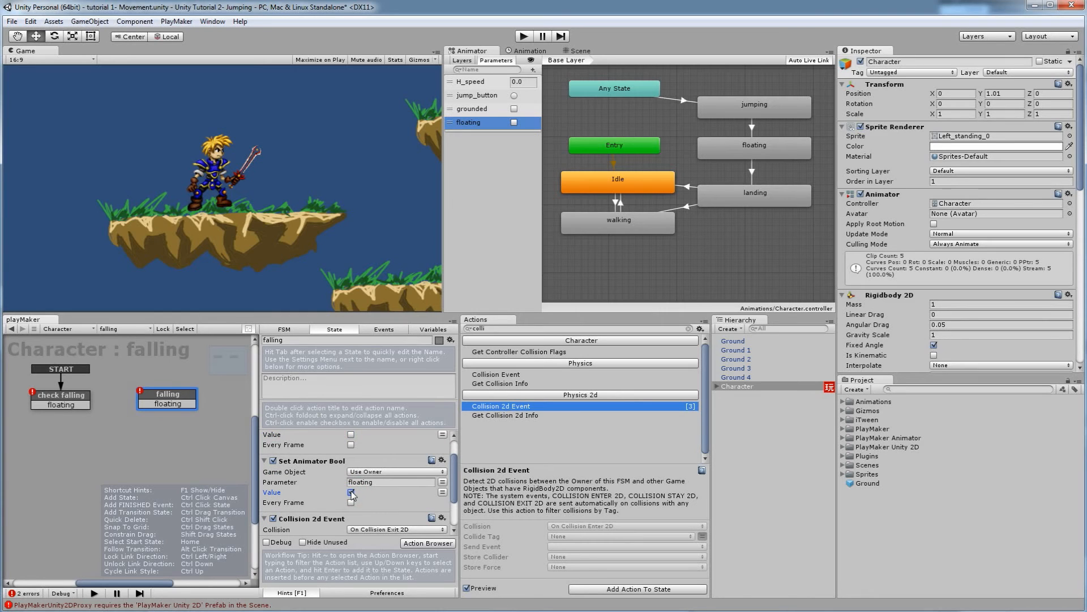
Step: Change the falling state's Collision 2d Event to On Collision Enter 2D
scroll(351, 495, down, 3)
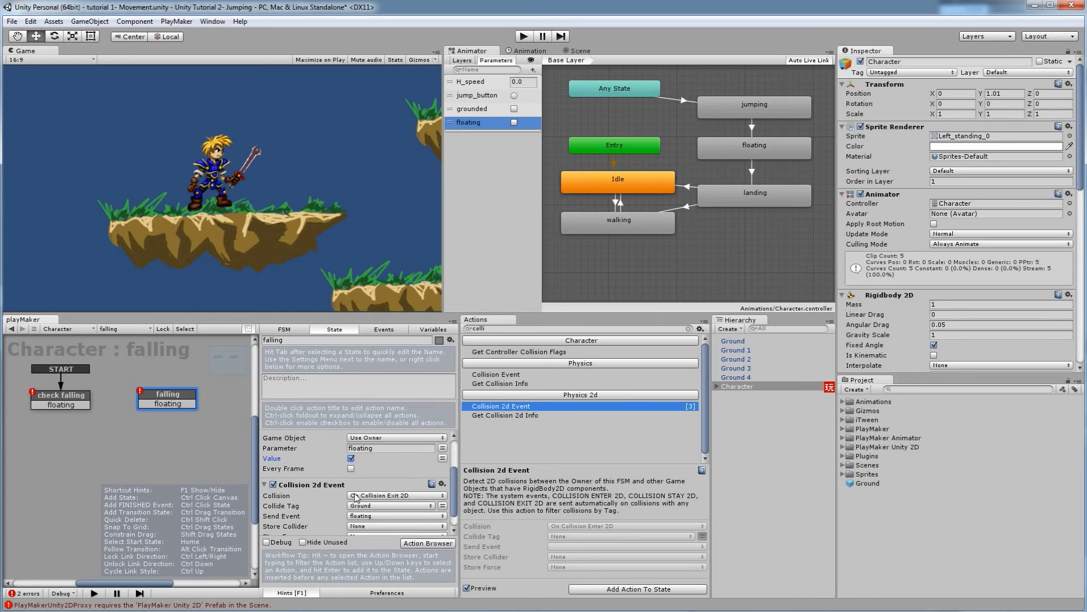
click(404, 497)
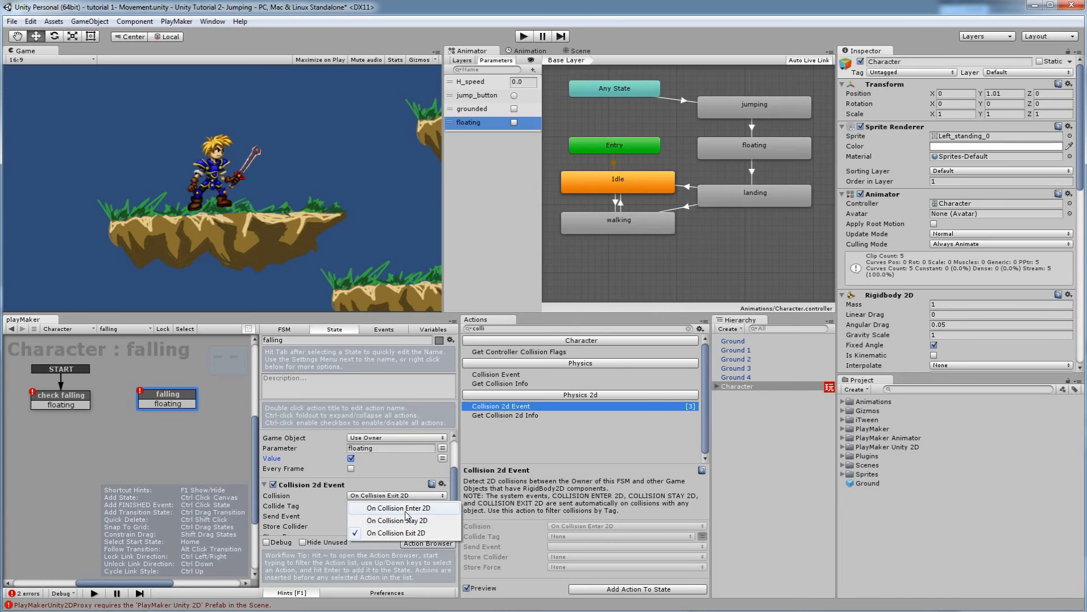
click(404, 510)
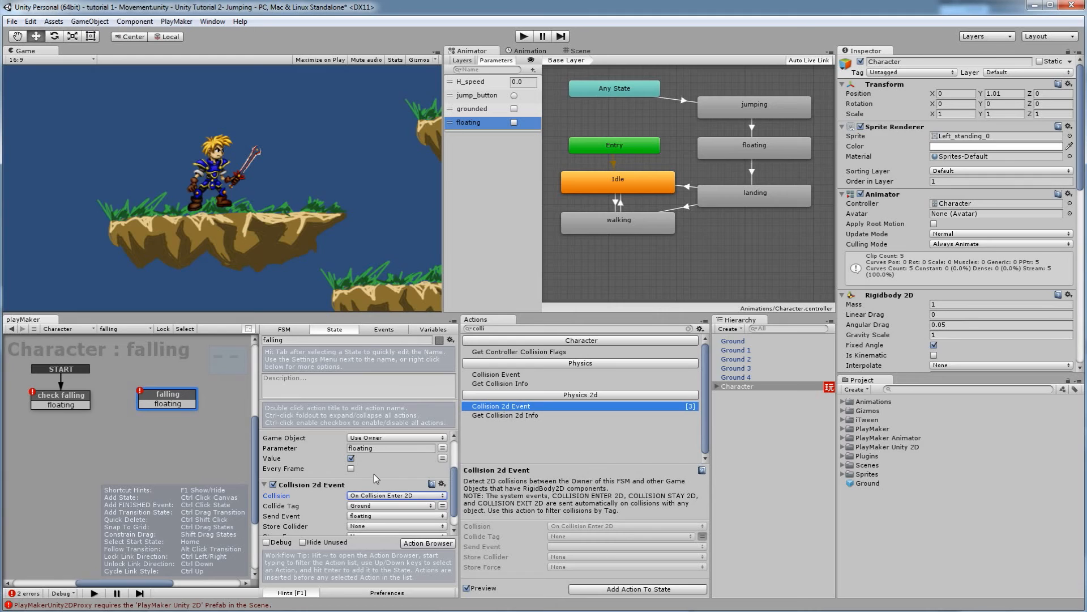
Step: Replace the falling state's floating transition with a FINISHED transition
click(375, 515)
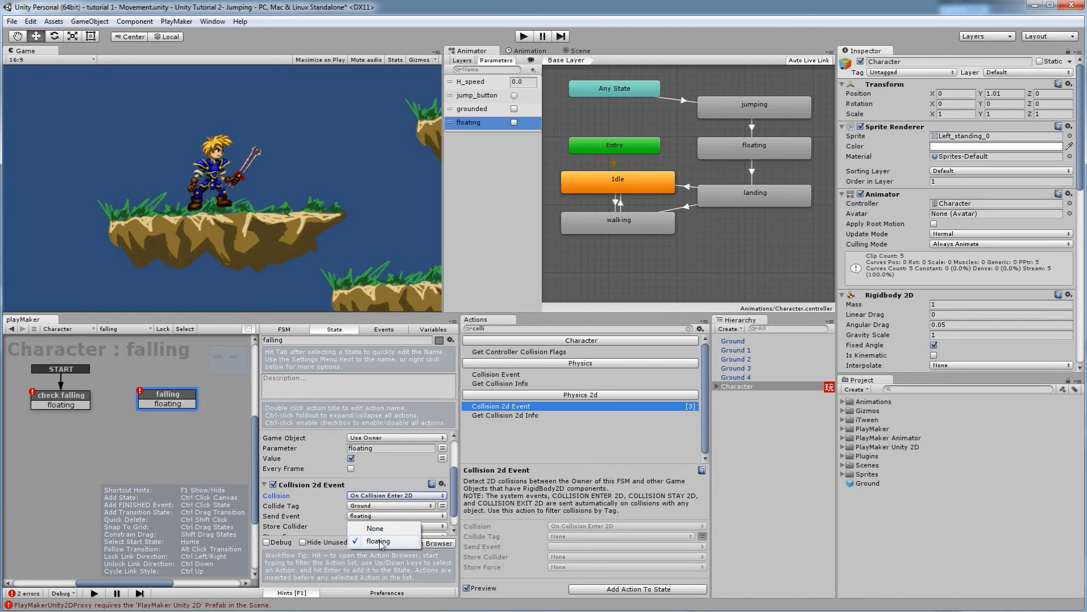
right_click(177, 399)
mouse_move(194, 402)
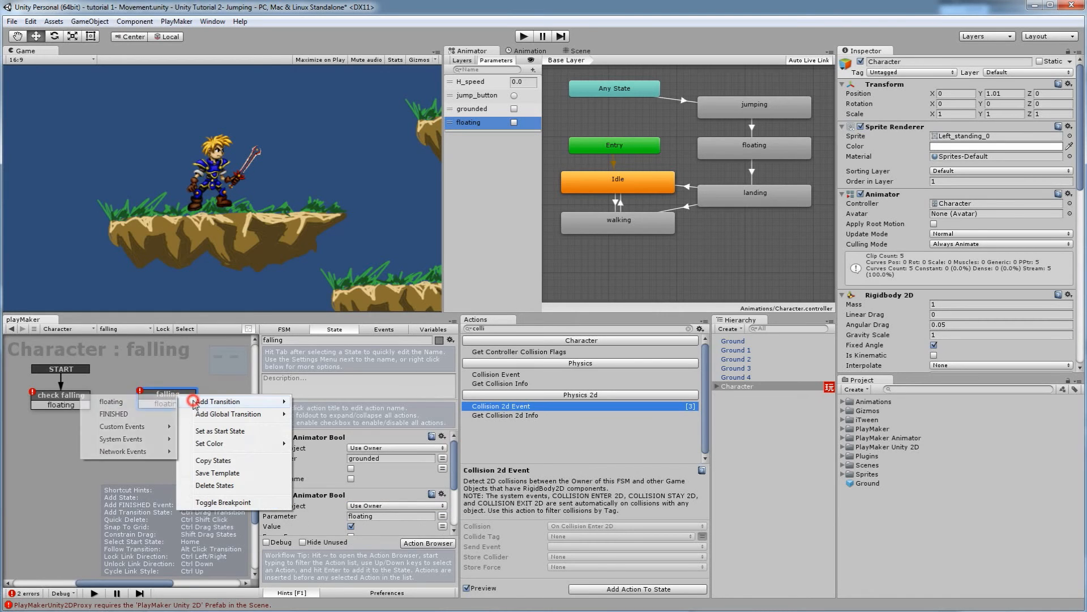
click(135, 414)
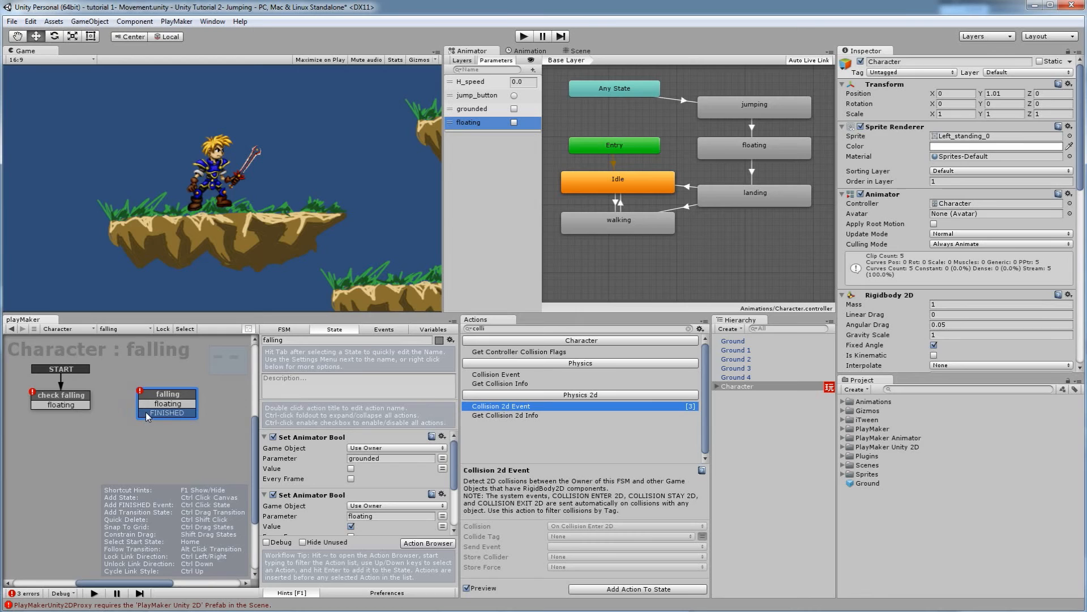
right_click(148, 410)
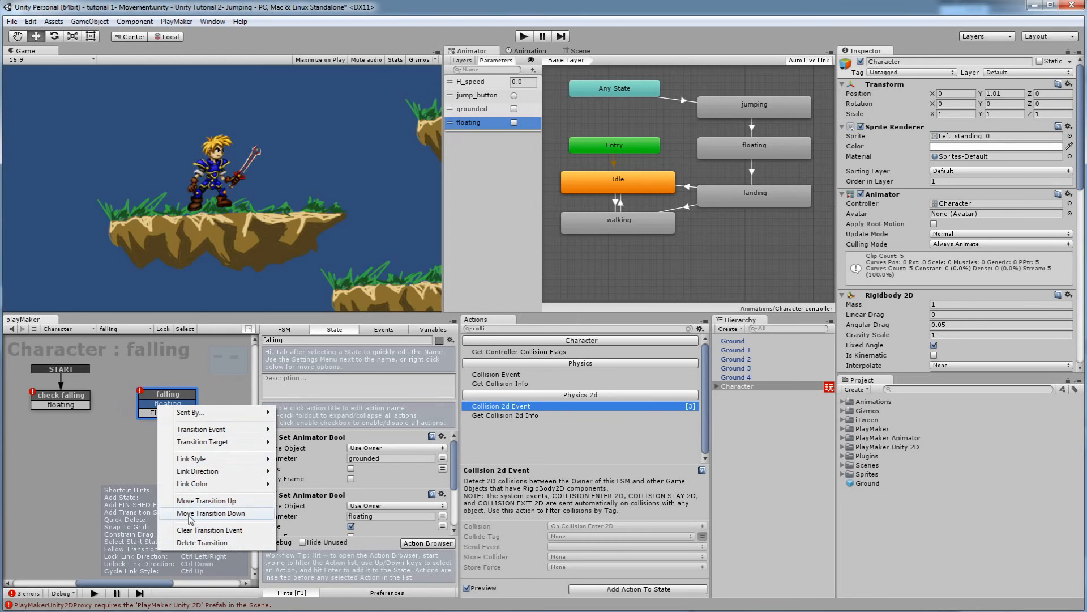
click(190, 542)
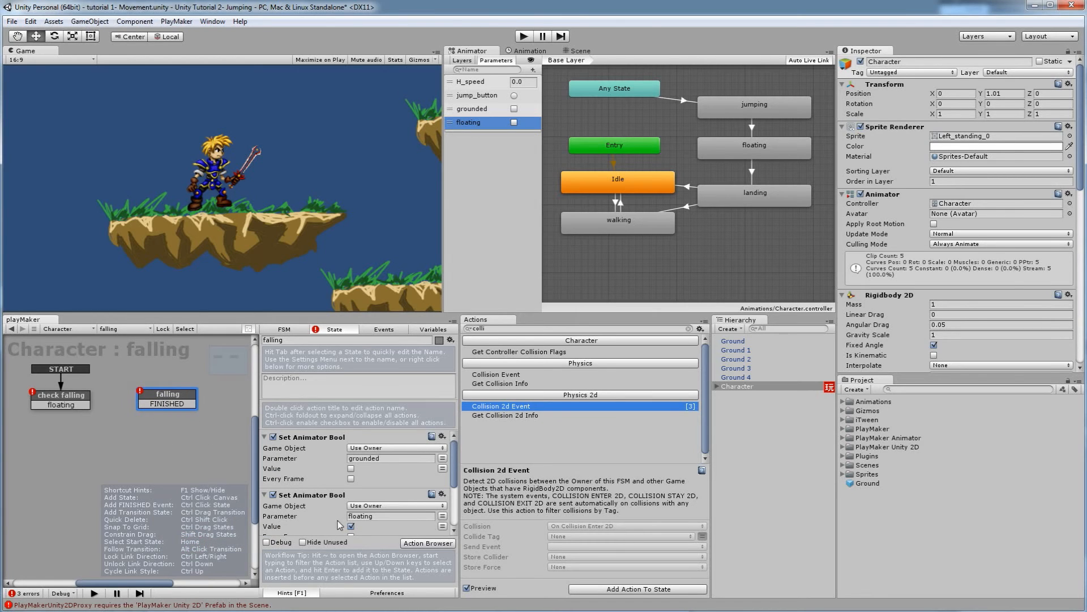
scroll(338, 521, down, 3)
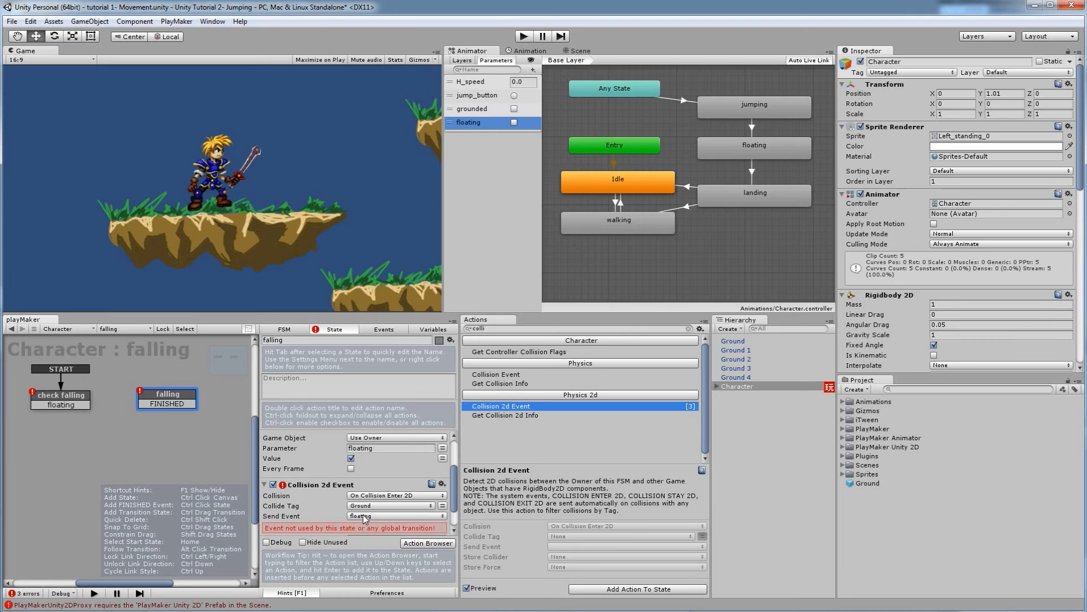
Step: Set the falling state's Collision 2d Event to send FINISHED, and link the check falling and falling states to each other through their transitions
click(373, 514)
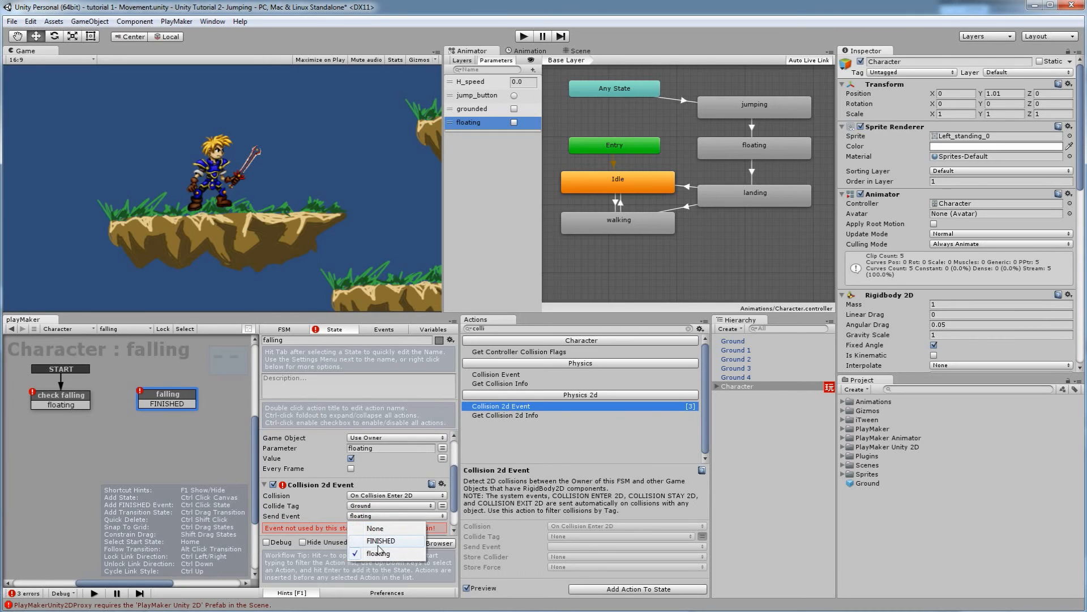
click(375, 537)
drag(157, 406, 85, 406)
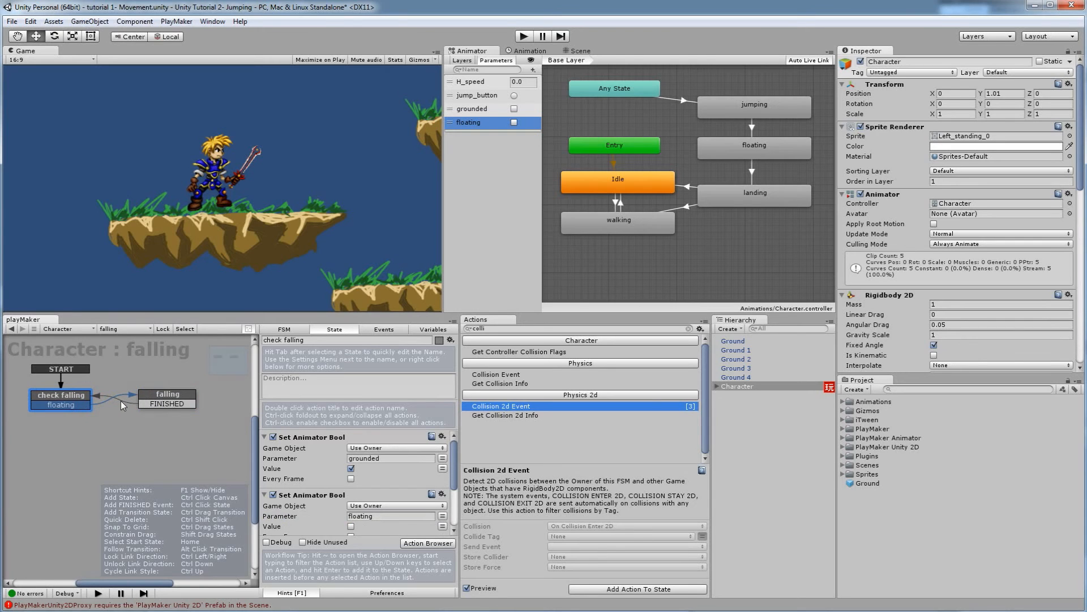
Step: Review the Set Animator Bool and Collision 2d Event settings of the check falling and falling states
scroll(346, 469, down, 4)
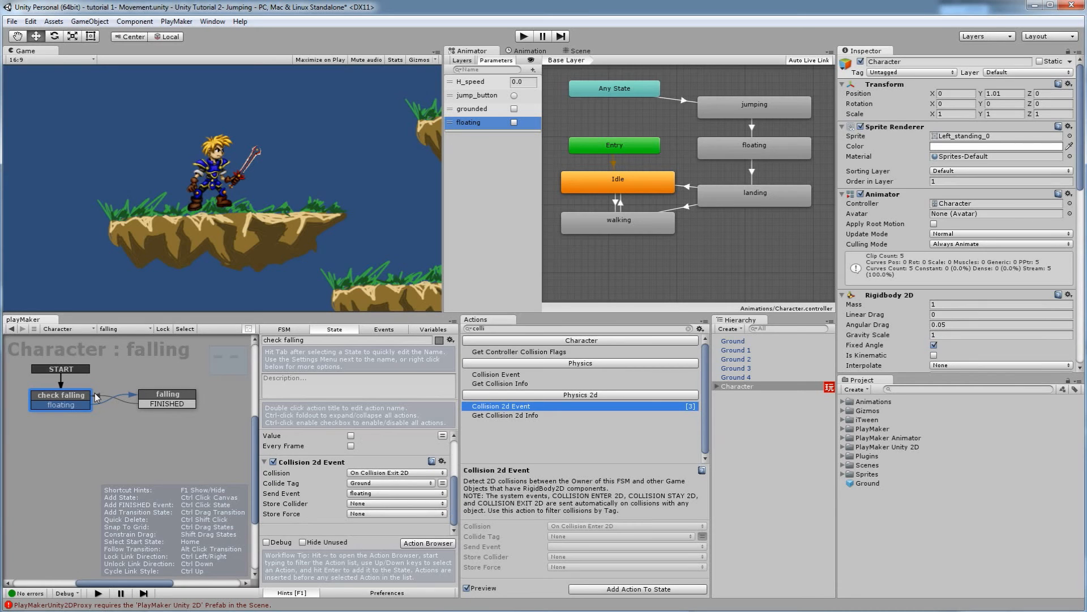
scroll(270, 481, up, 4)
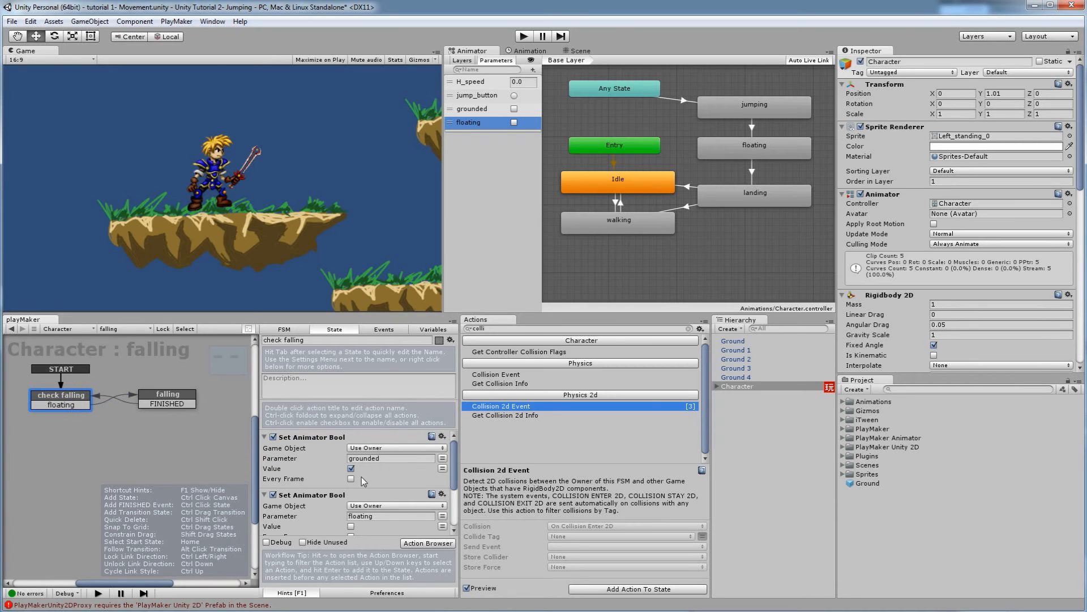
scroll(343, 440, down, 2)
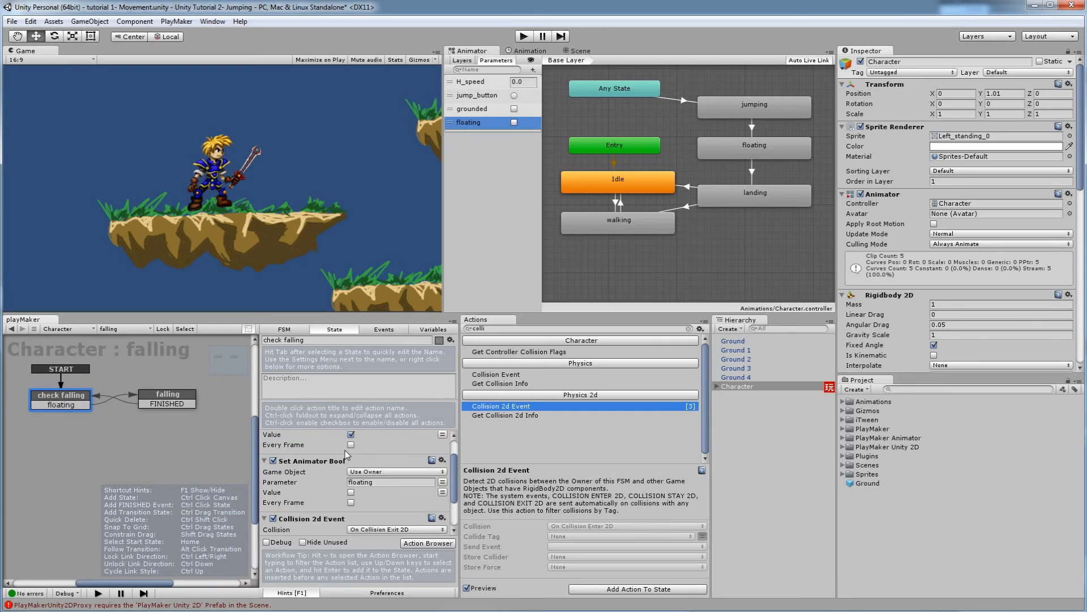
scroll(331, 494, down, 3)
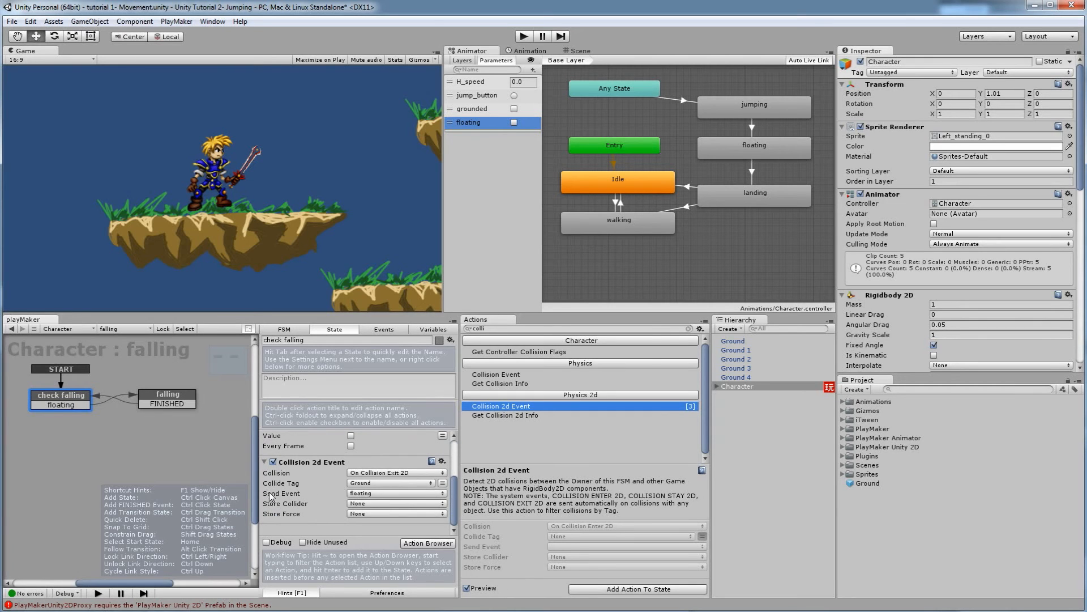
click(191, 396)
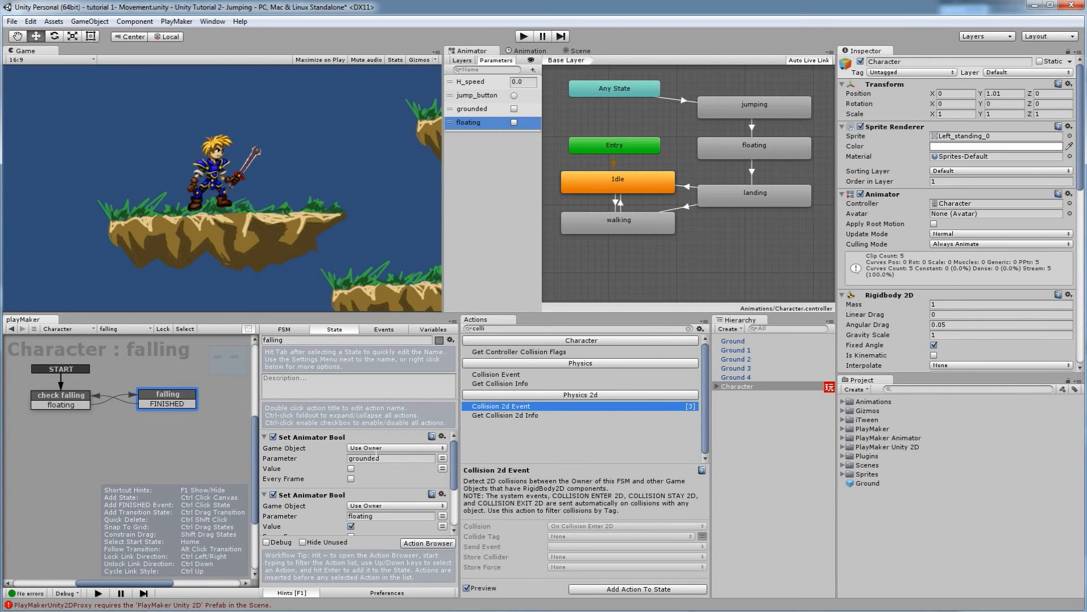
scroll(346, 454, down, 5)
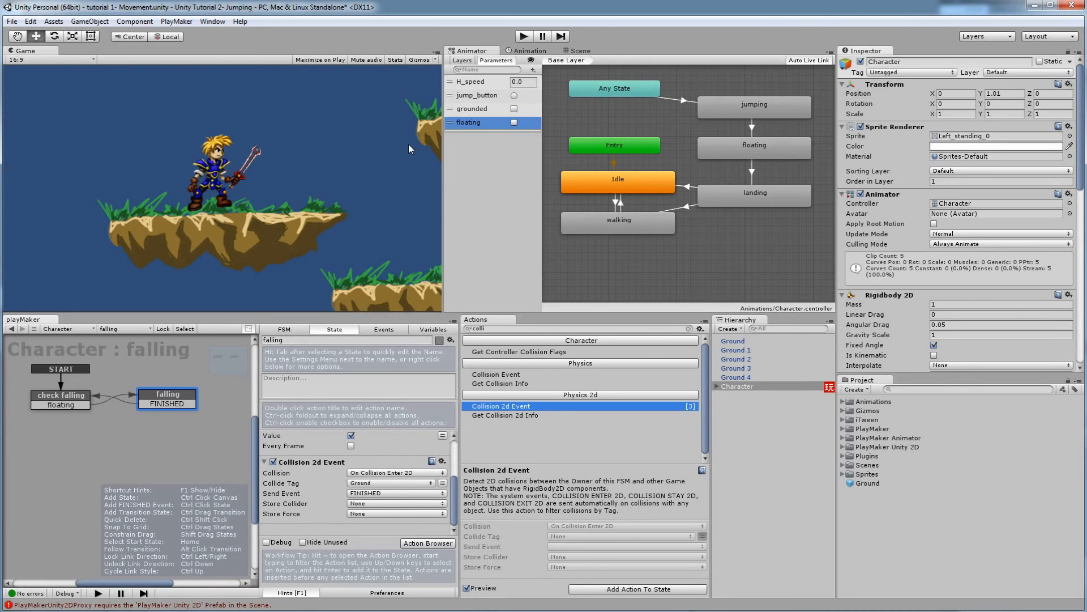
Step: Make a transition from Any State to the floating state in the Animator's Base Layer
right_click(615, 89)
click(657, 97)
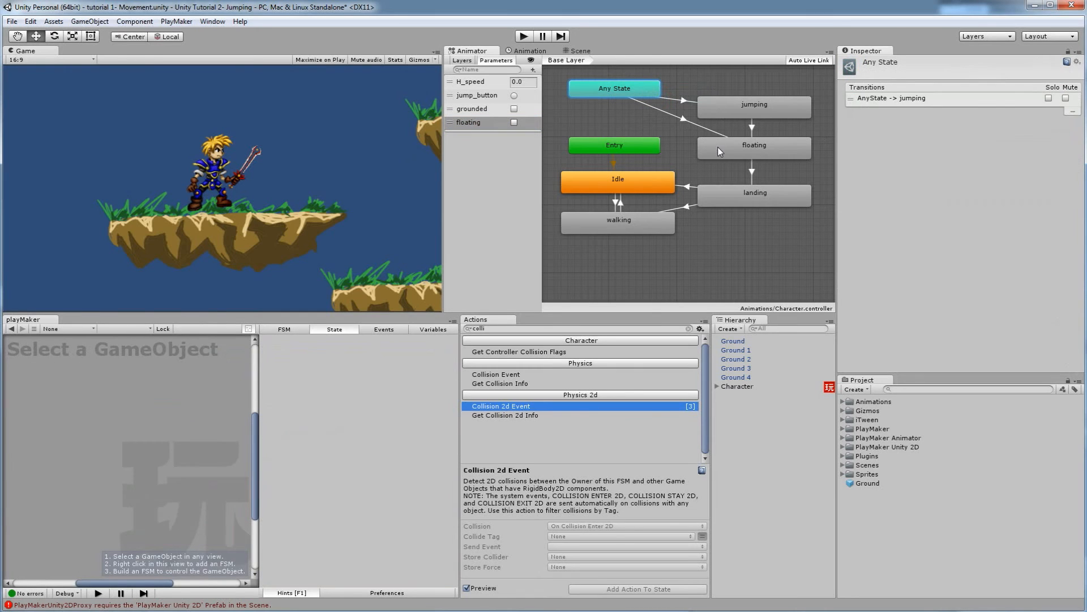
click(718, 147)
Step: Add a condition to the Any State to floating transition requiring the floating parameter to be true
click(683, 121)
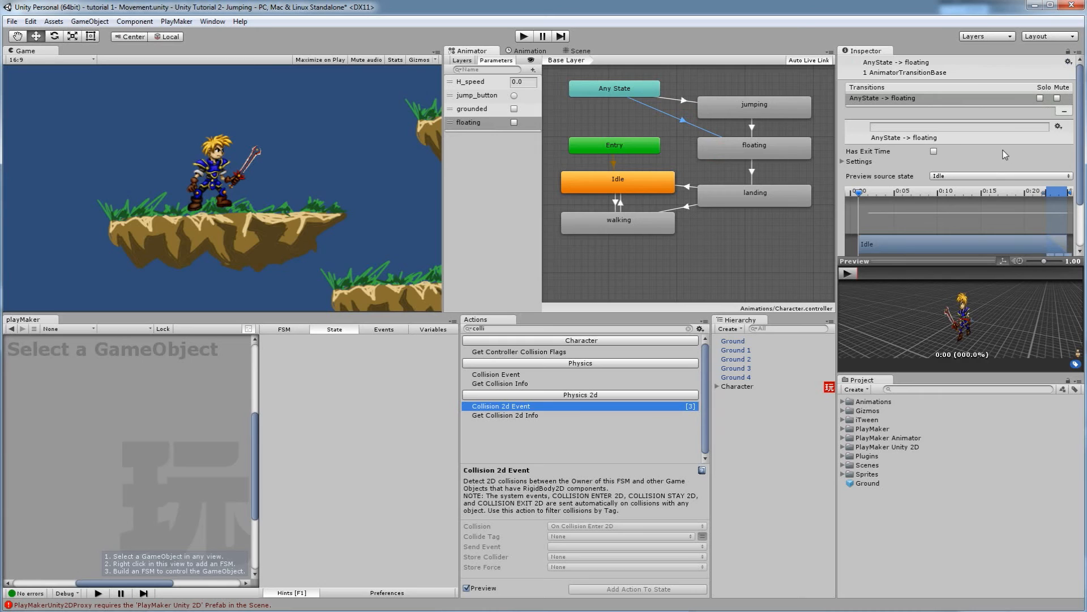
scroll(1048, 142, down, 3)
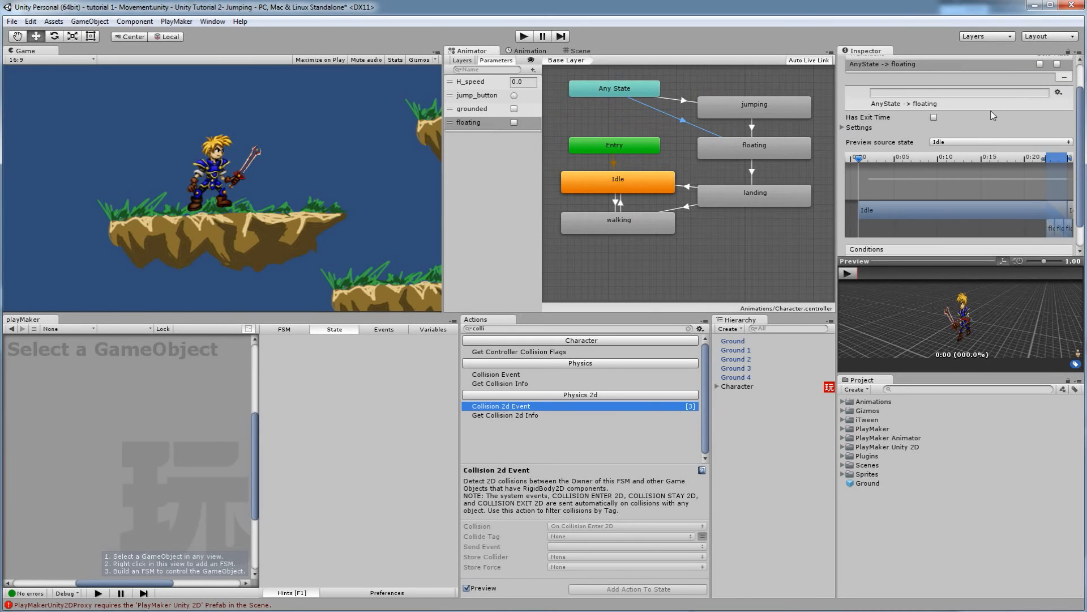
scroll(994, 116, down, 3)
click(1048, 244)
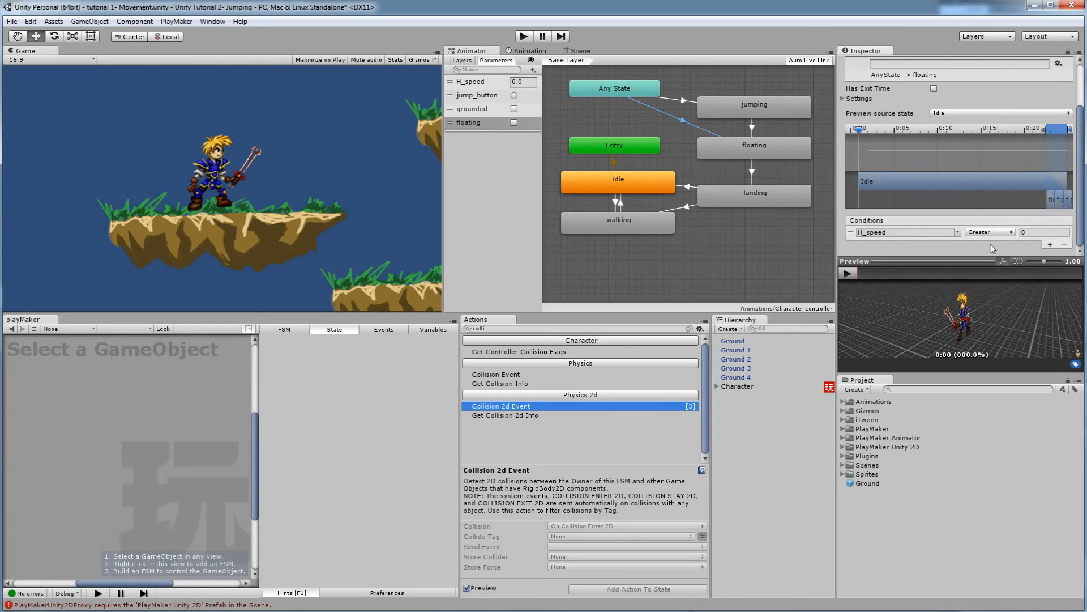
click(958, 232)
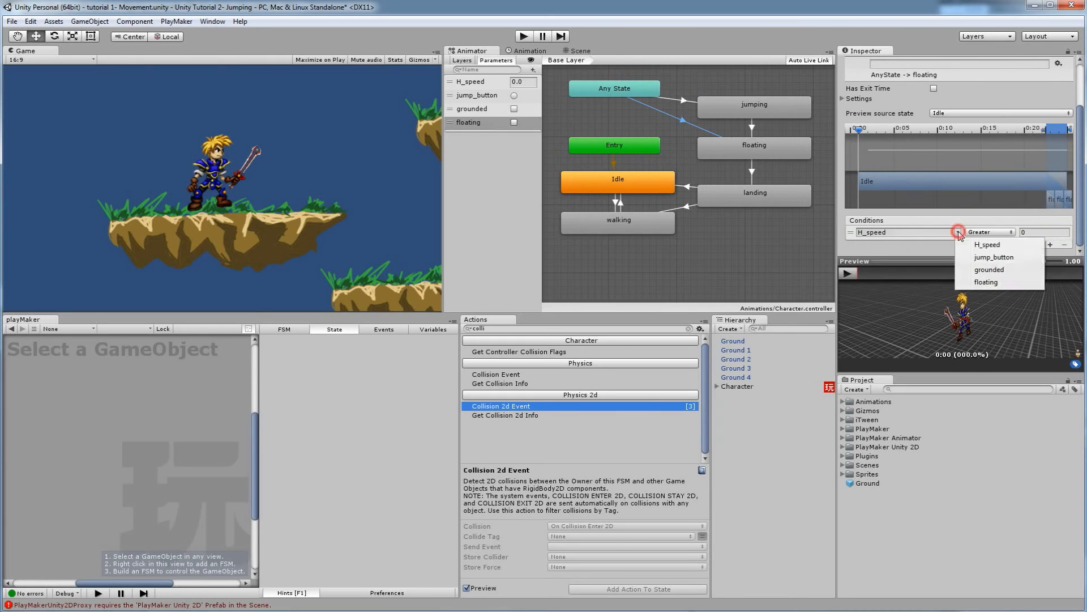
click(984, 283)
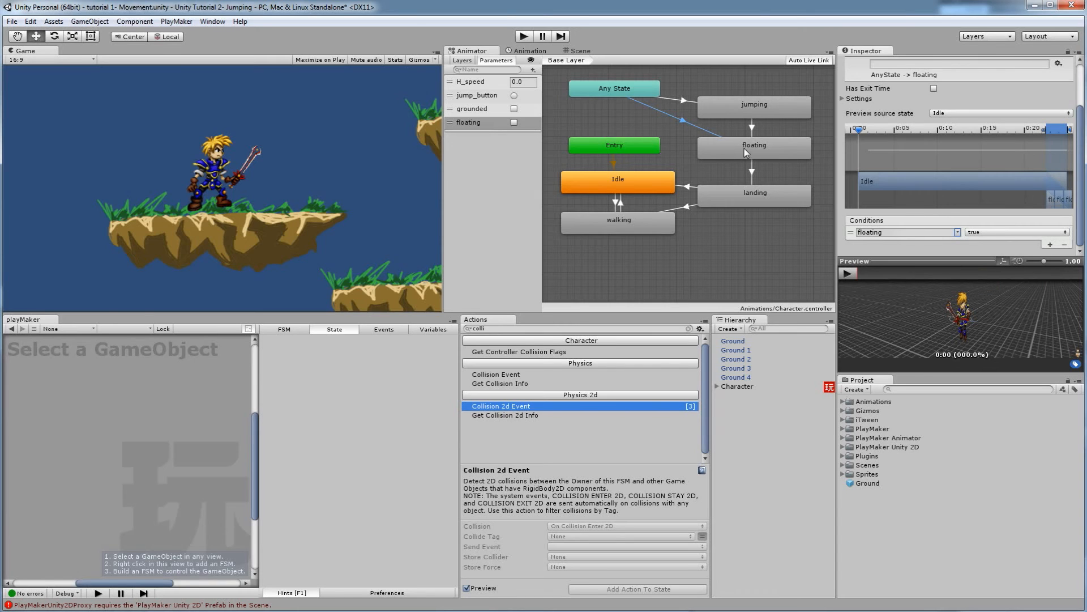
Step: Run the game and test the character by walking in both directions along the starting platform and jumping
click(523, 37)
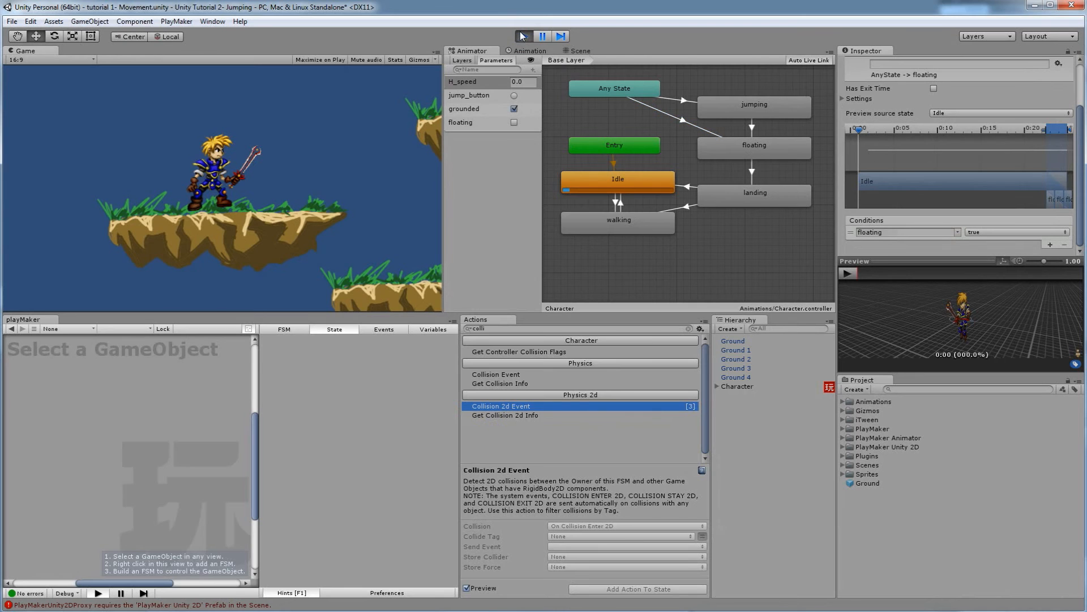
key(Right)
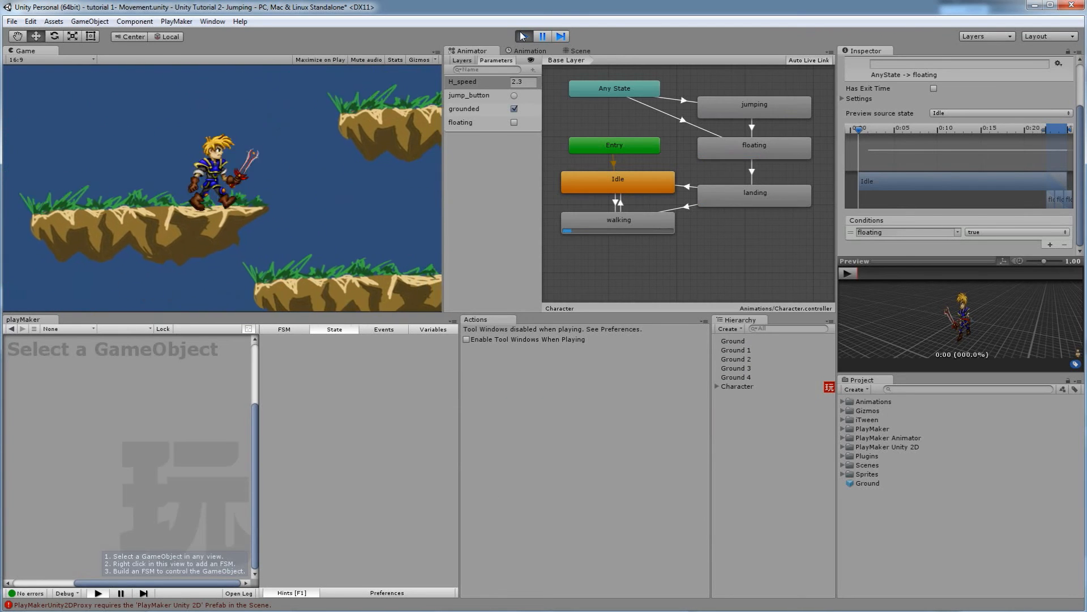
key(Left)
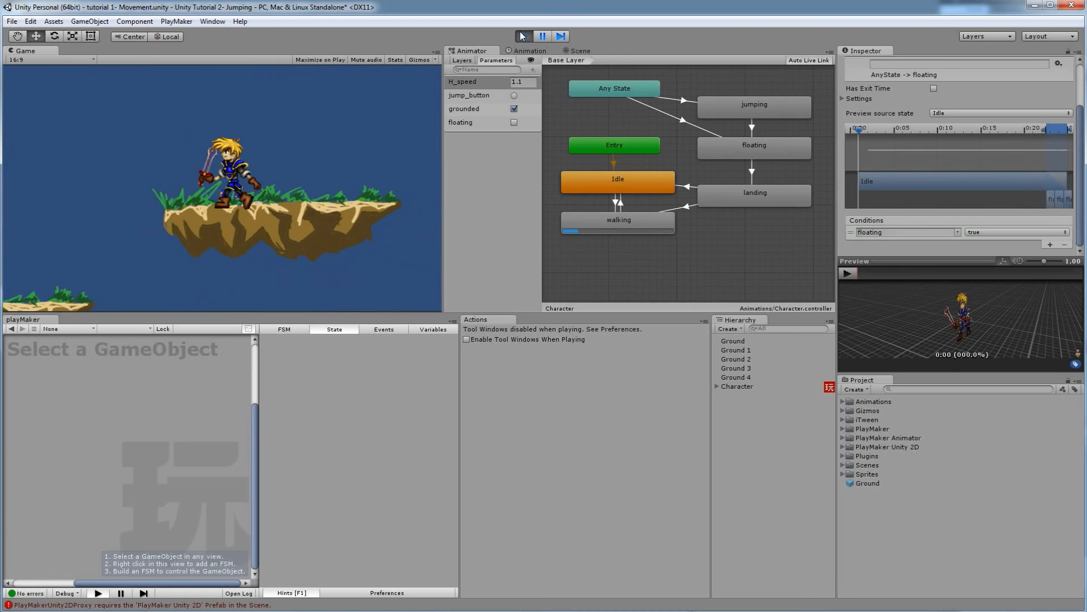
key(Right)
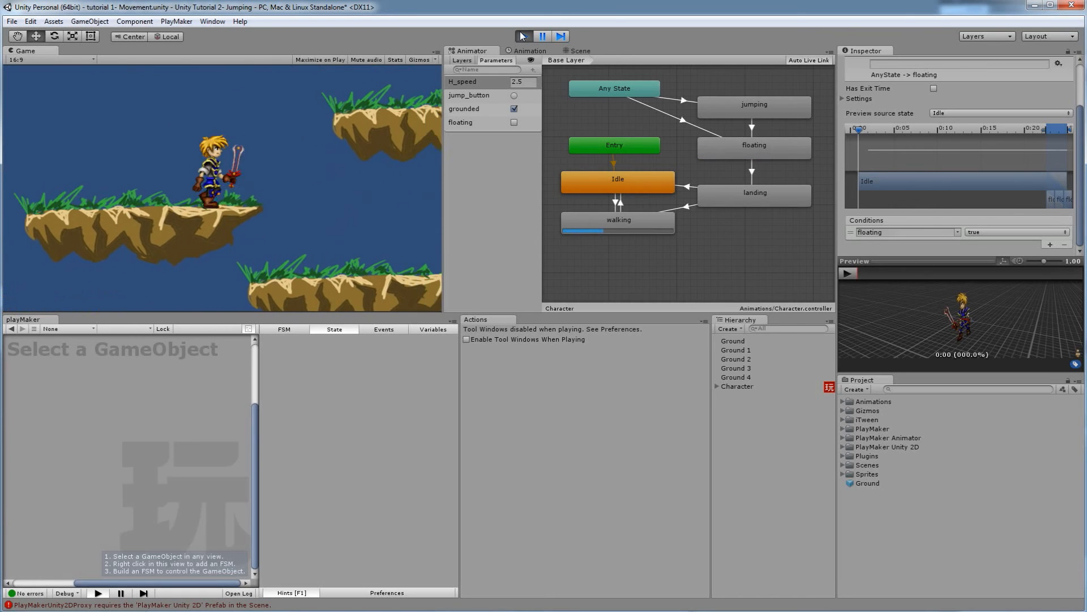
key(Left)
key(space)
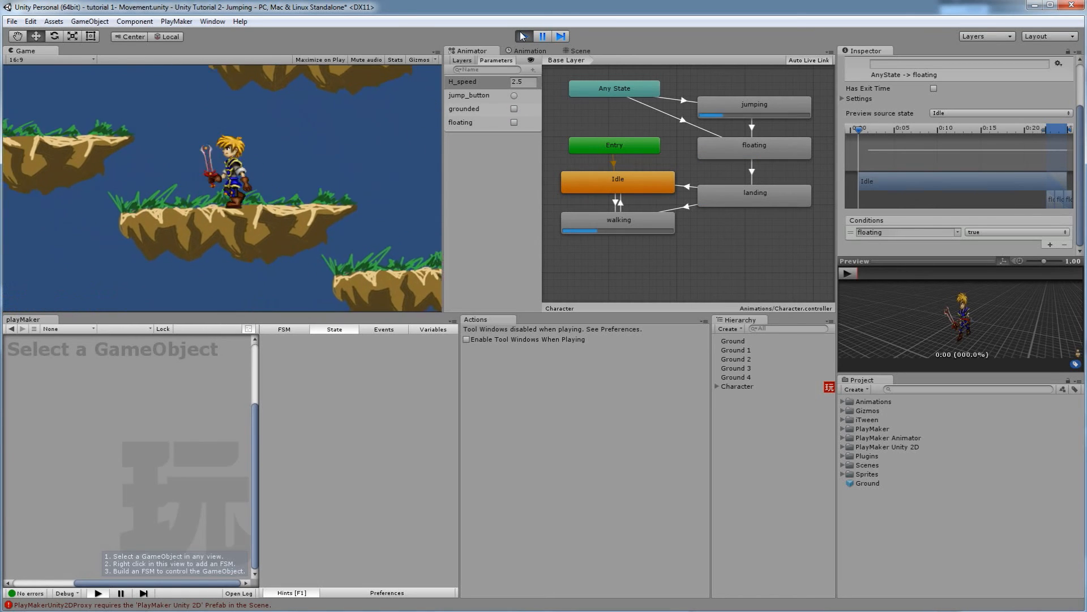
key(space)
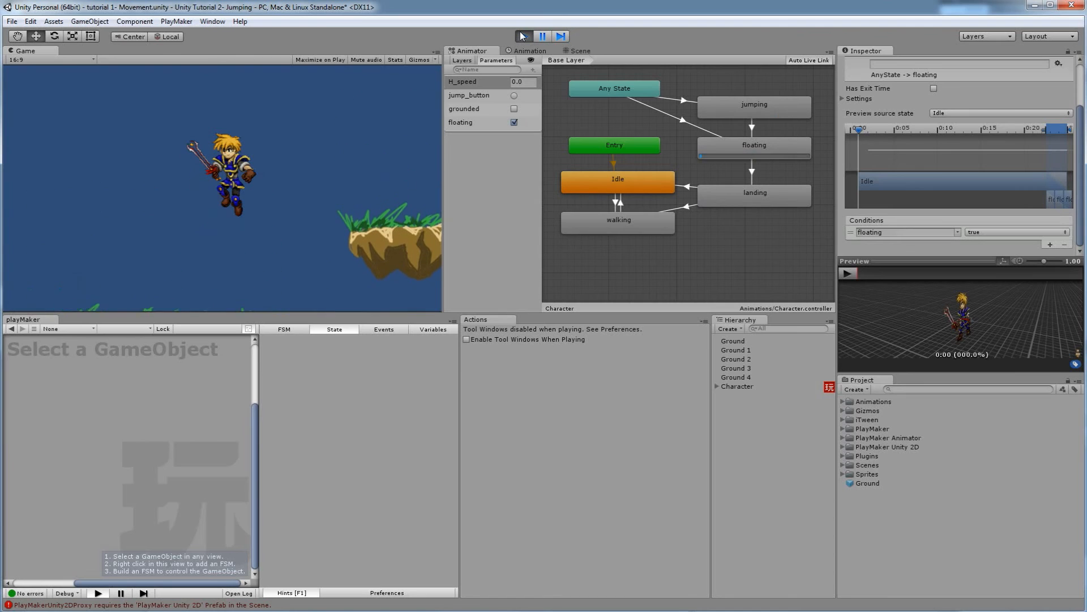
Step: Walk the character back and forth across the long platform to check for unwanted floating, and stop play mode
key(Right)
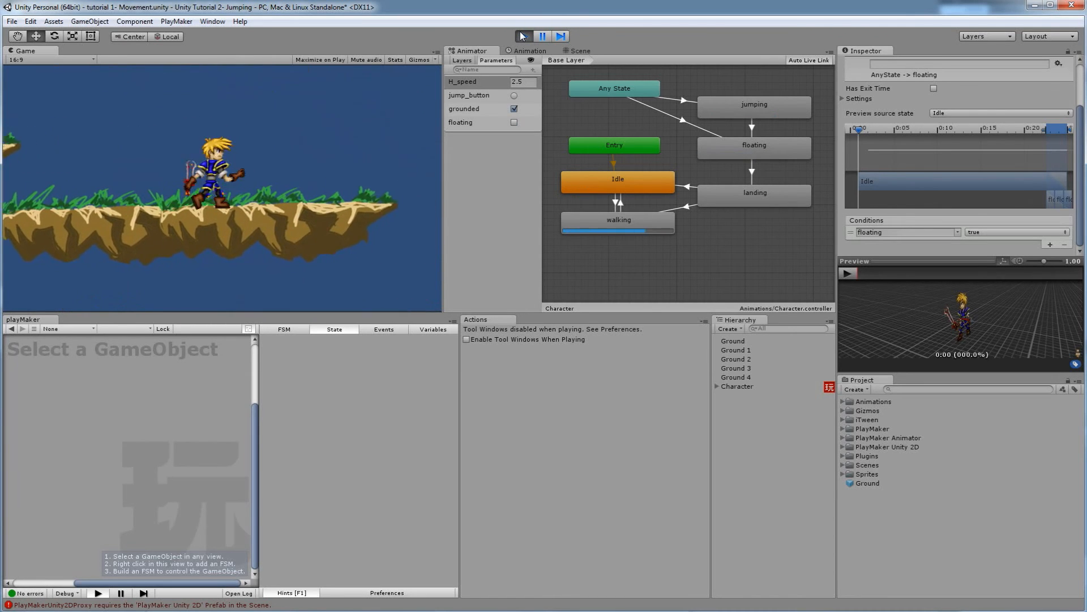
key(Left)
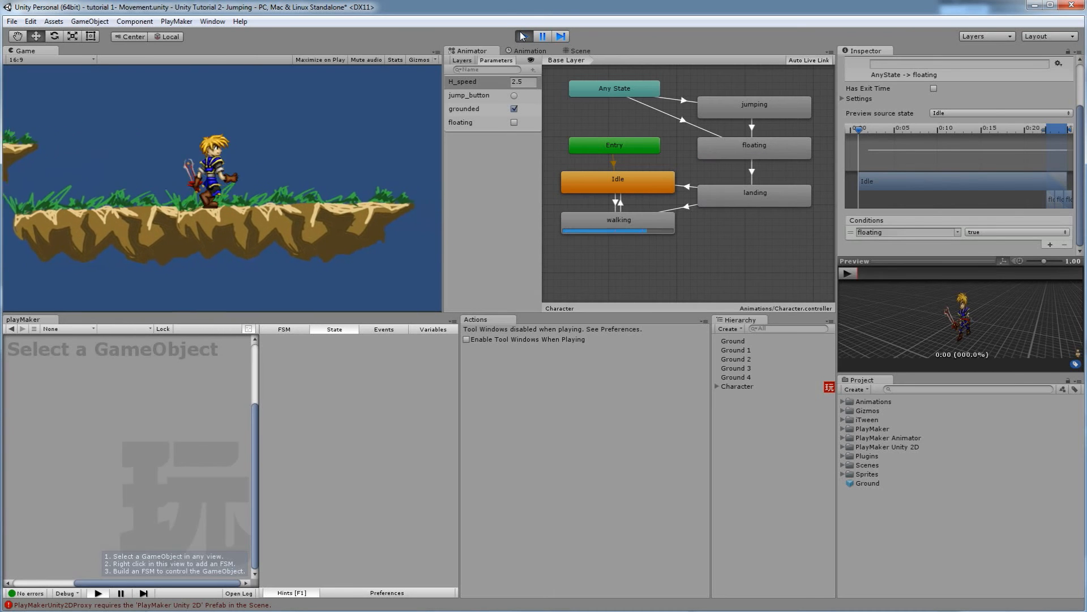
key(Left)
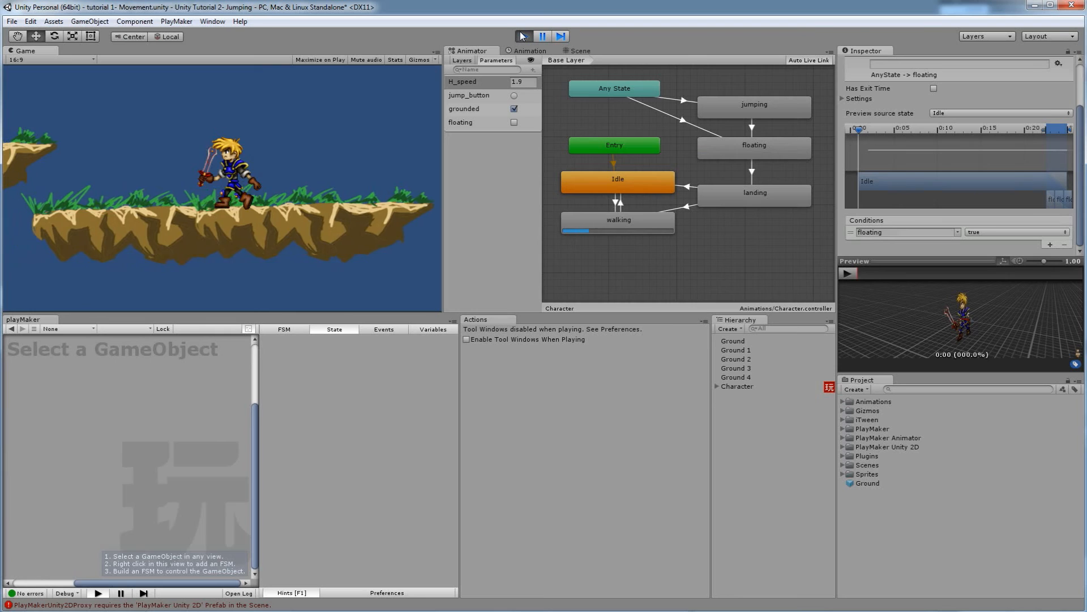
key(Right)
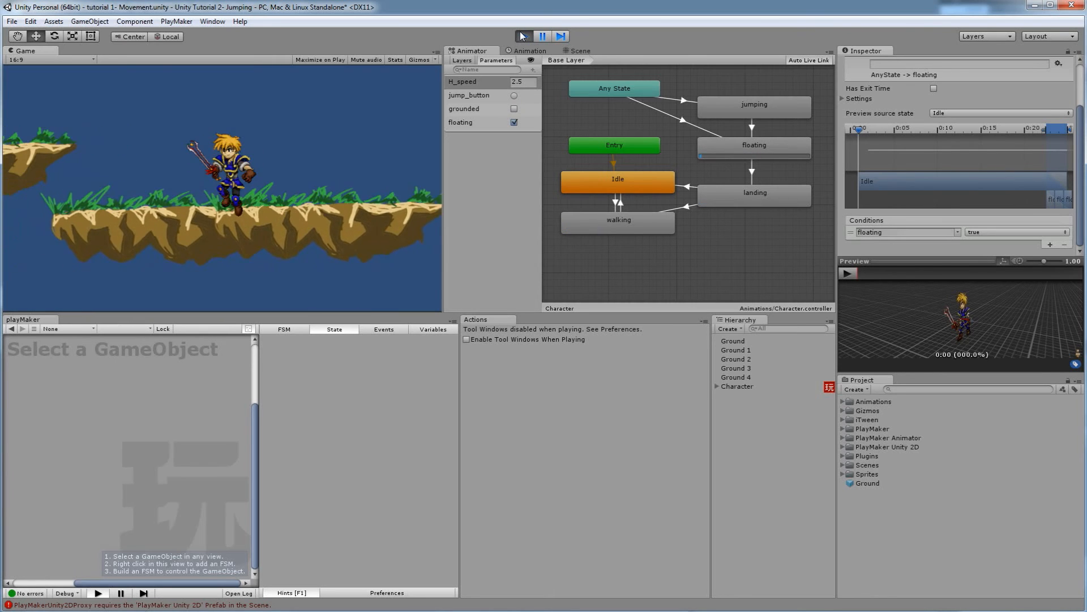
key(Right)
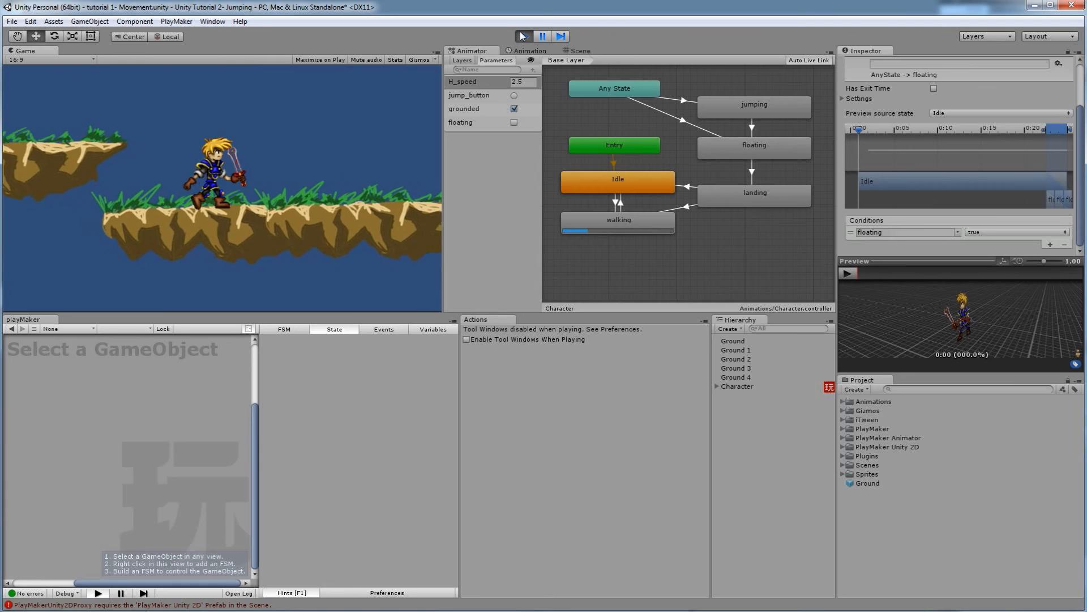
key(Left)
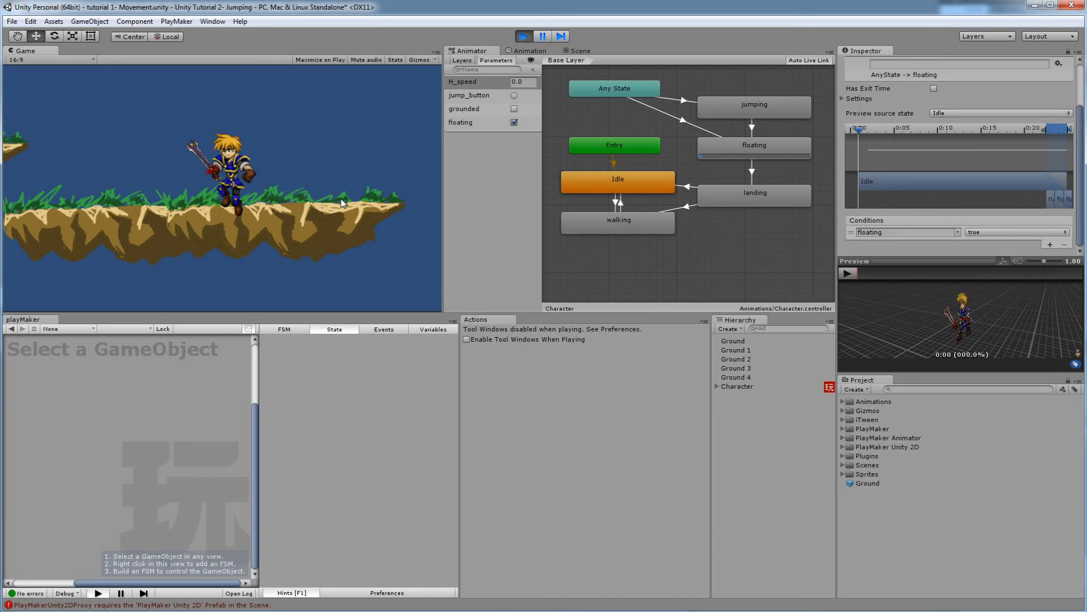
key(Left)
key(Right)
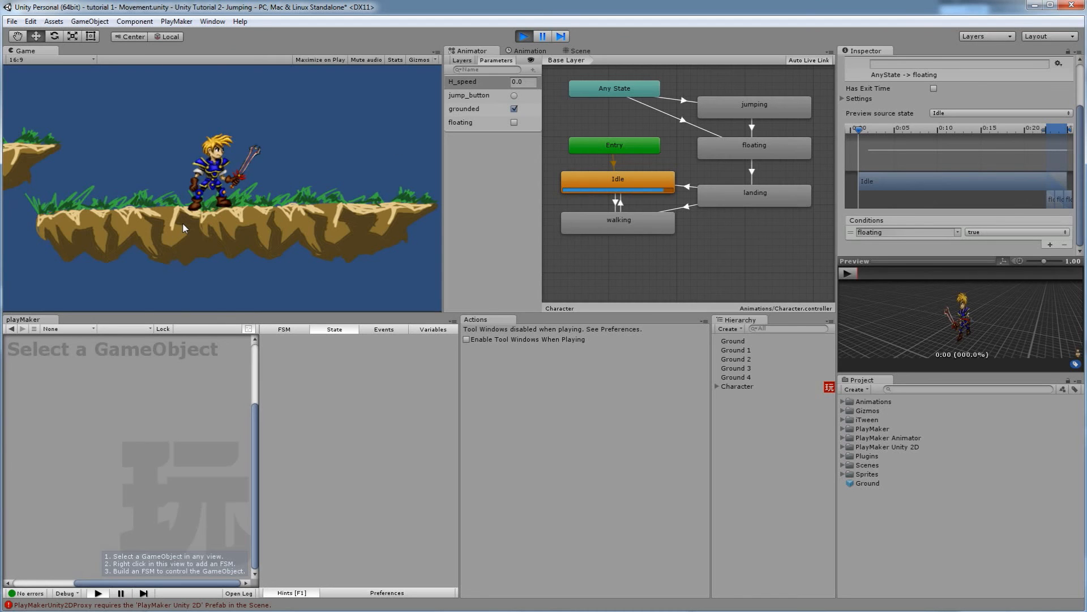
key(Right)
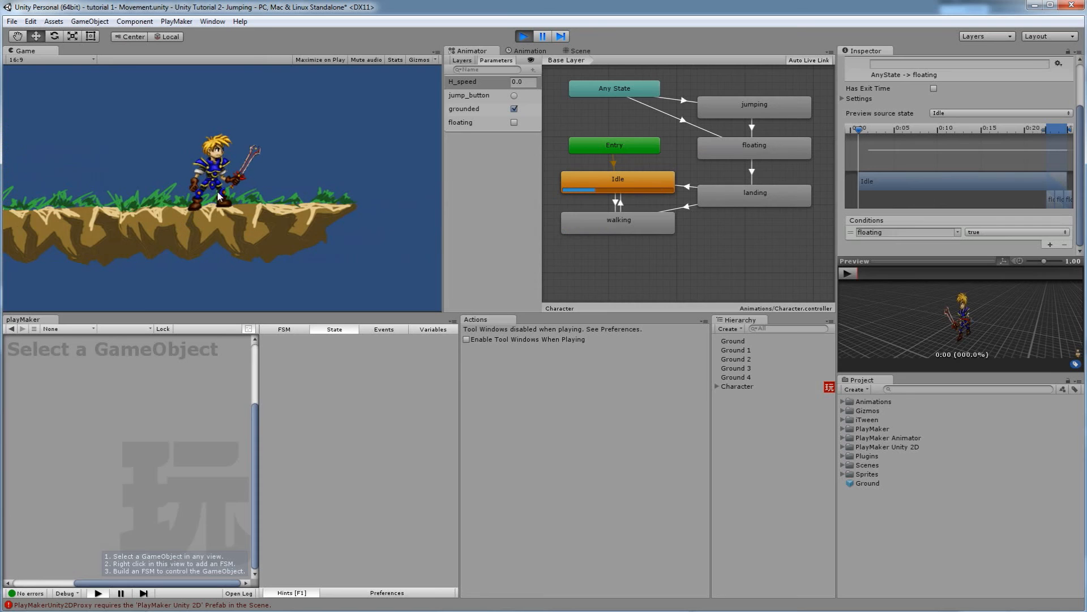
click(523, 37)
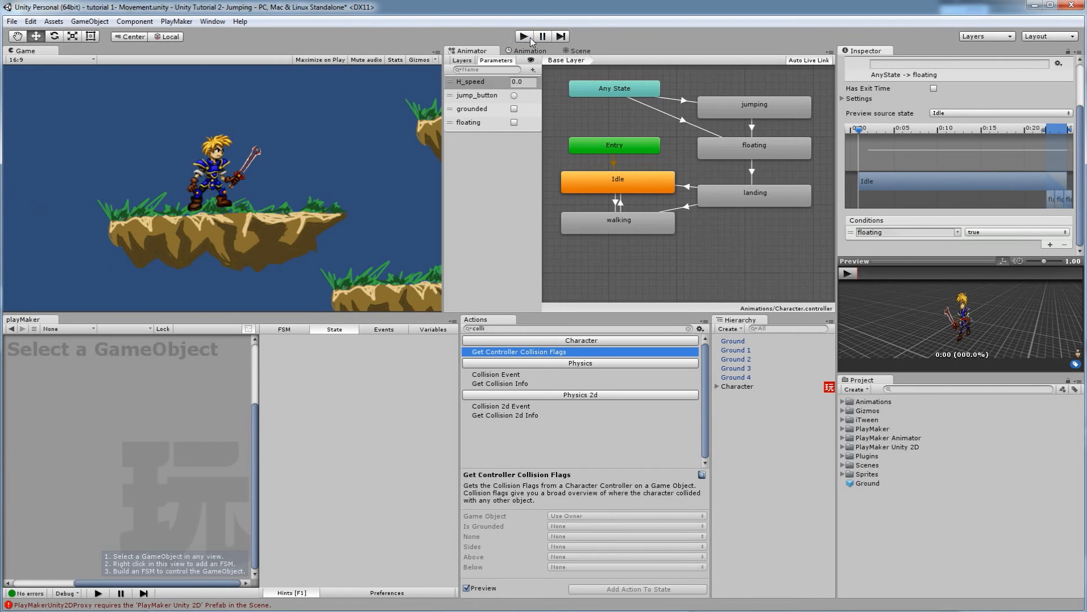
Step: In the Character's falling FSM, move the falling state below check falling and add a new state beside check falling
click(736, 386)
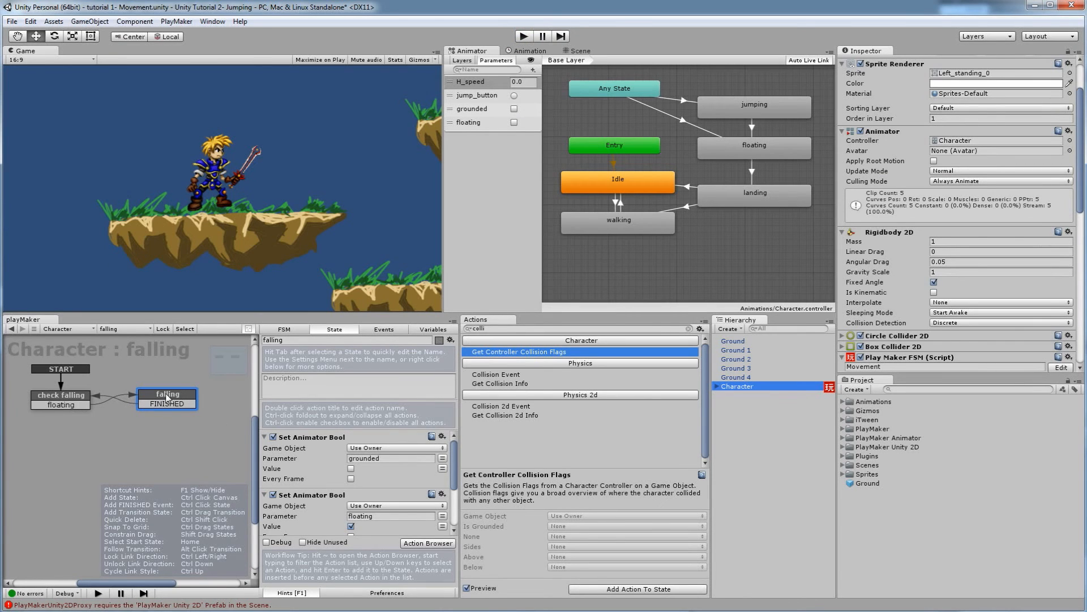
drag(167, 398, 102, 454)
right_click(154, 393)
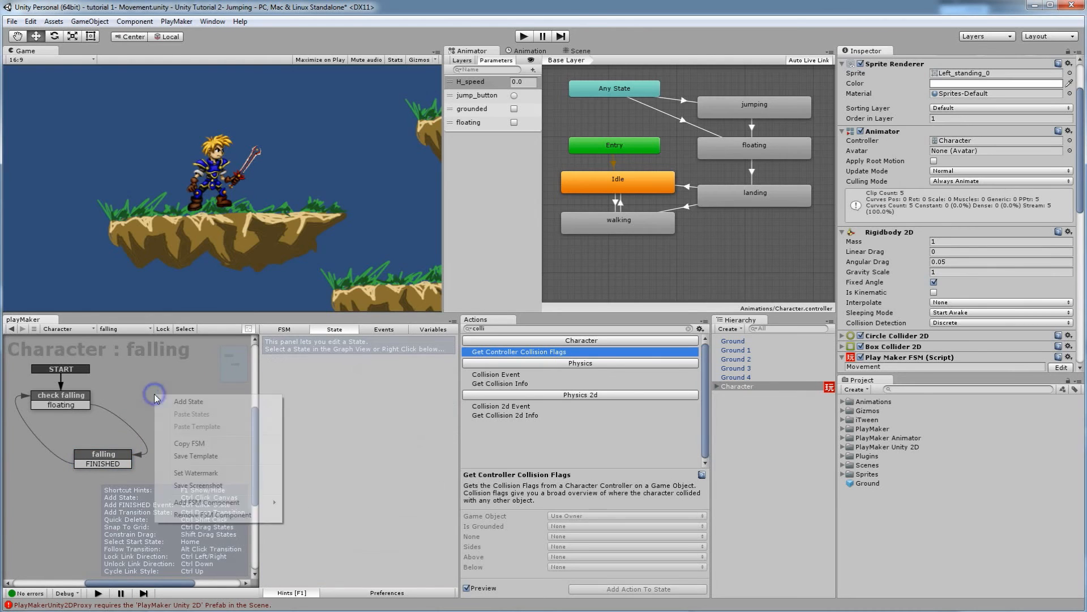
click(173, 399)
drag(177, 403, 172, 399)
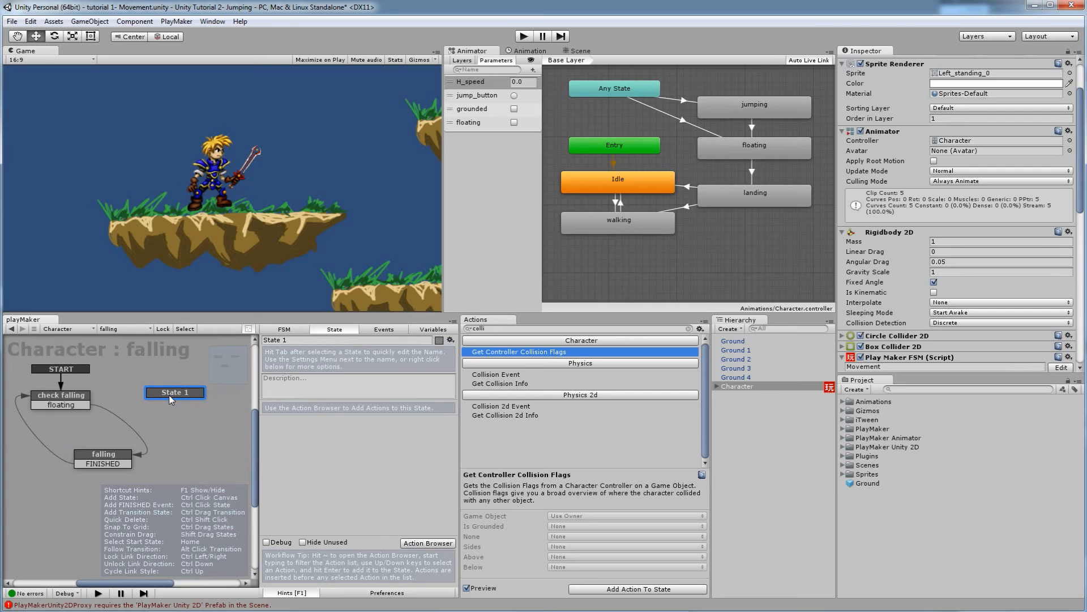
Step: Rename the new state as "check fall speed"
key(Tab)
text(ch)
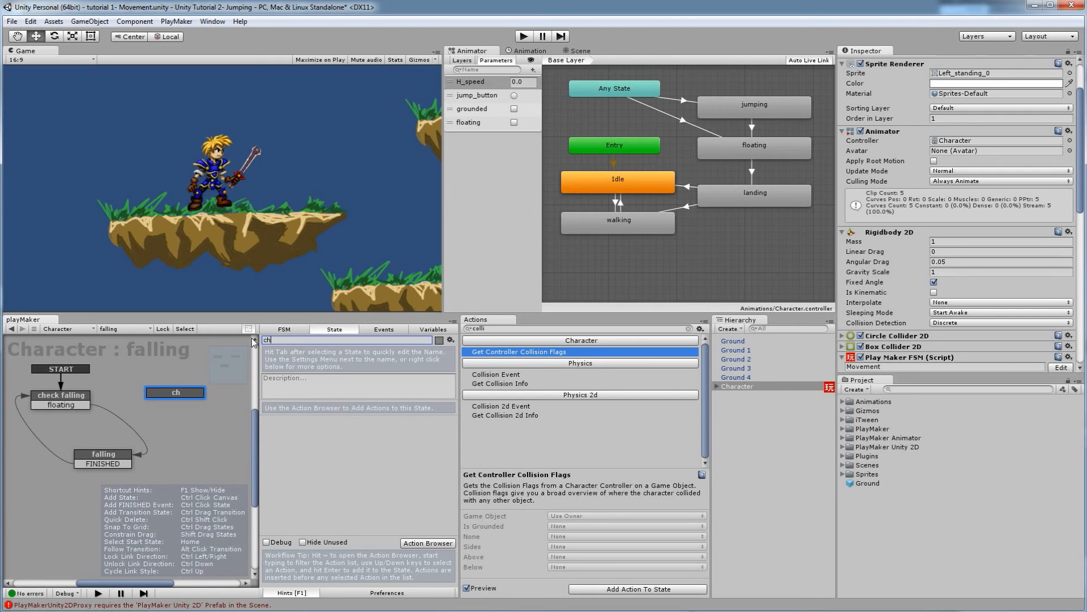
text(eck fallin)
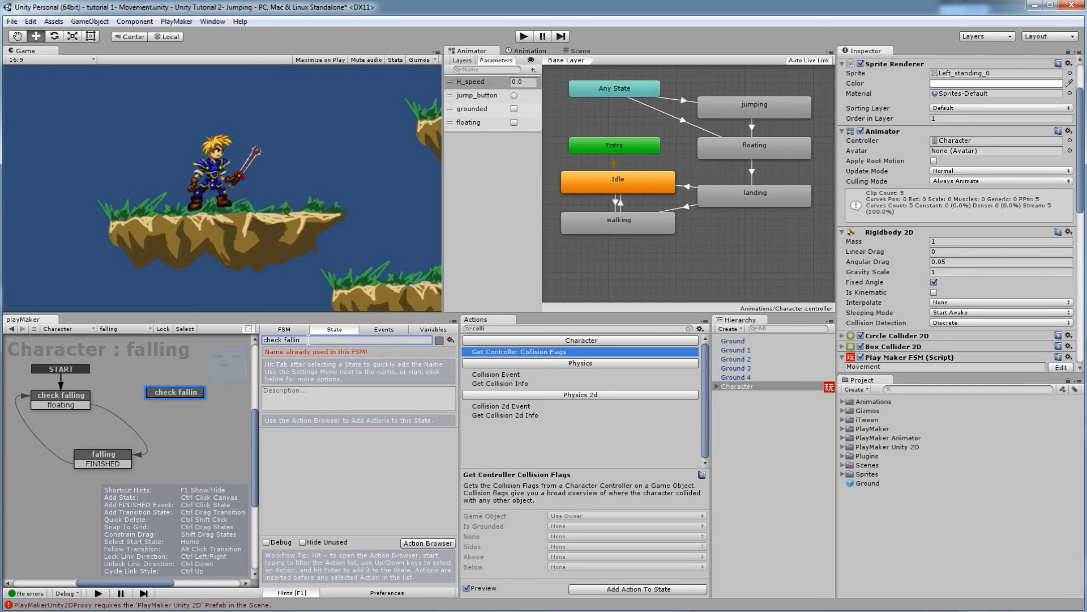
key(BackSpace)
key(BackSpace)
text(speed)
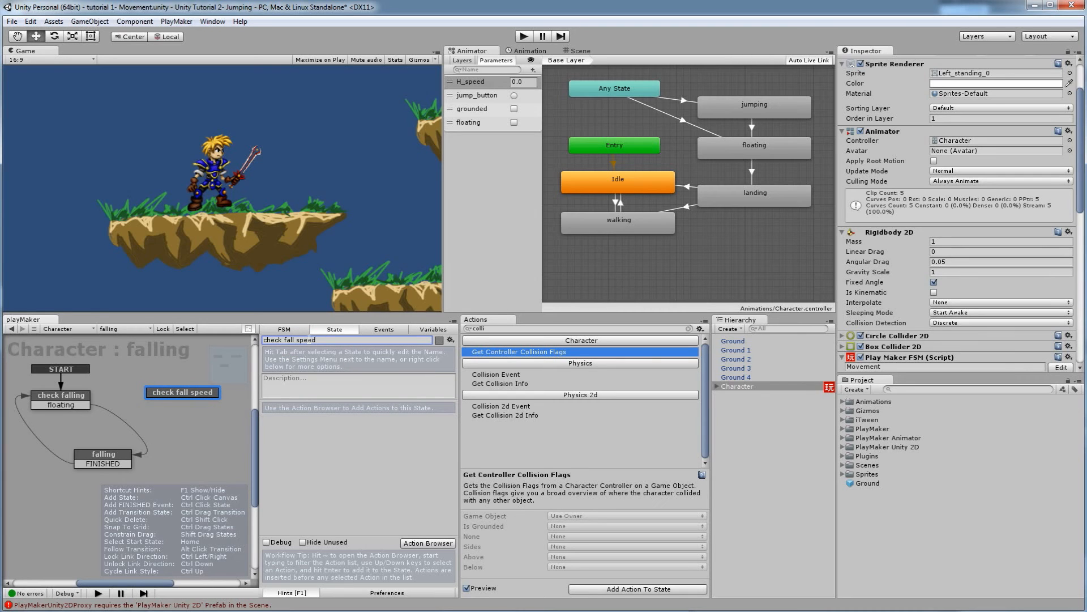
Step: Reroute check falling's floating transition to check fall speed, and add a FINISHED transition from check fall speed to the falling state
click(74, 396)
drag(79, 407, 110, 405)
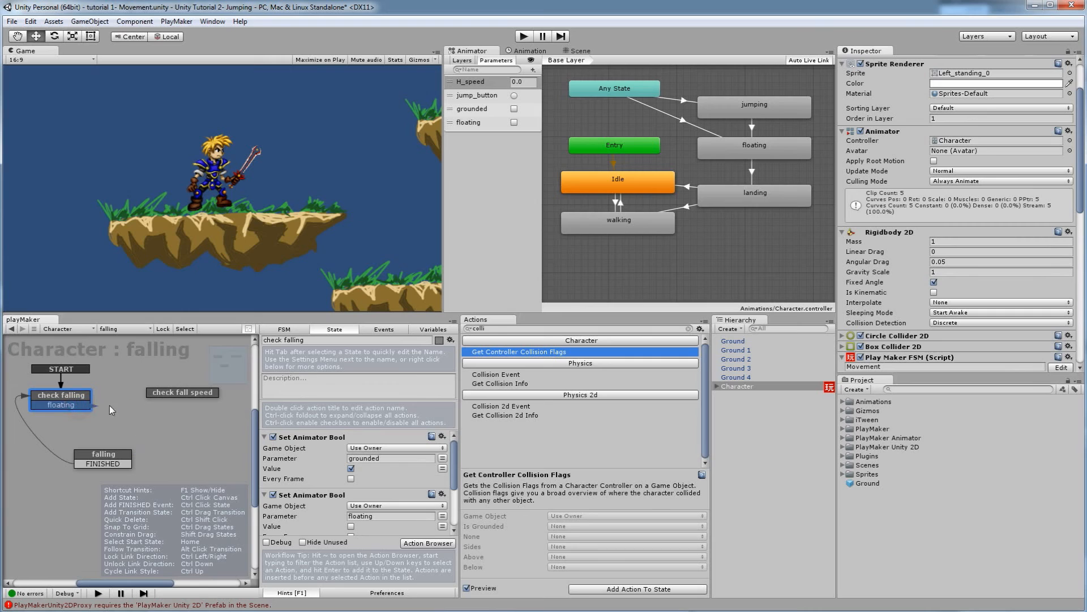
right_click(168, 391)
mouse_move(192, 402)
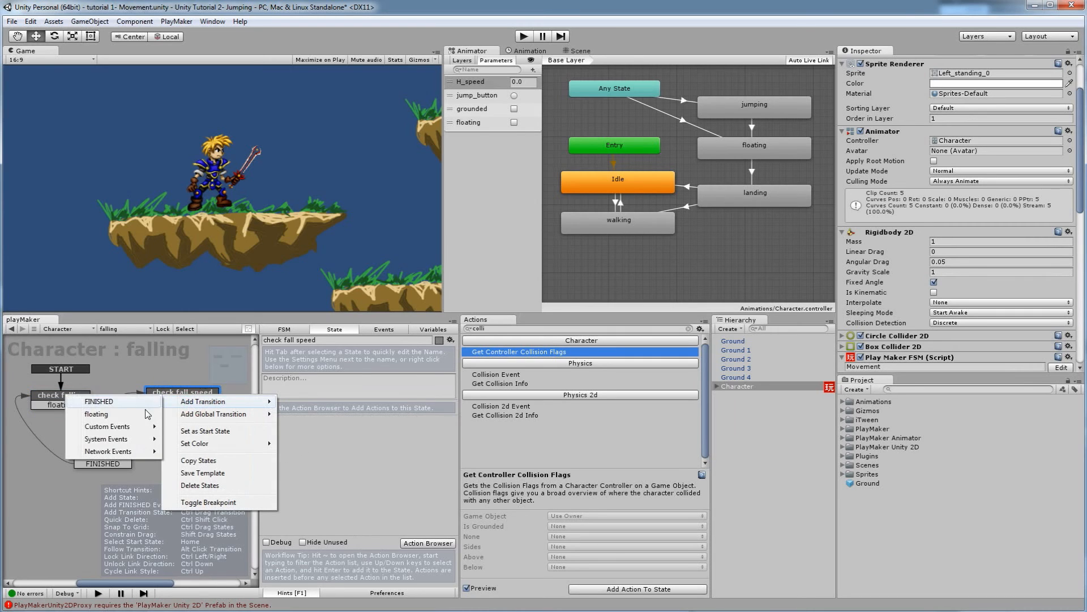
click(99, 401)
drag(183, 401, 123, 460)
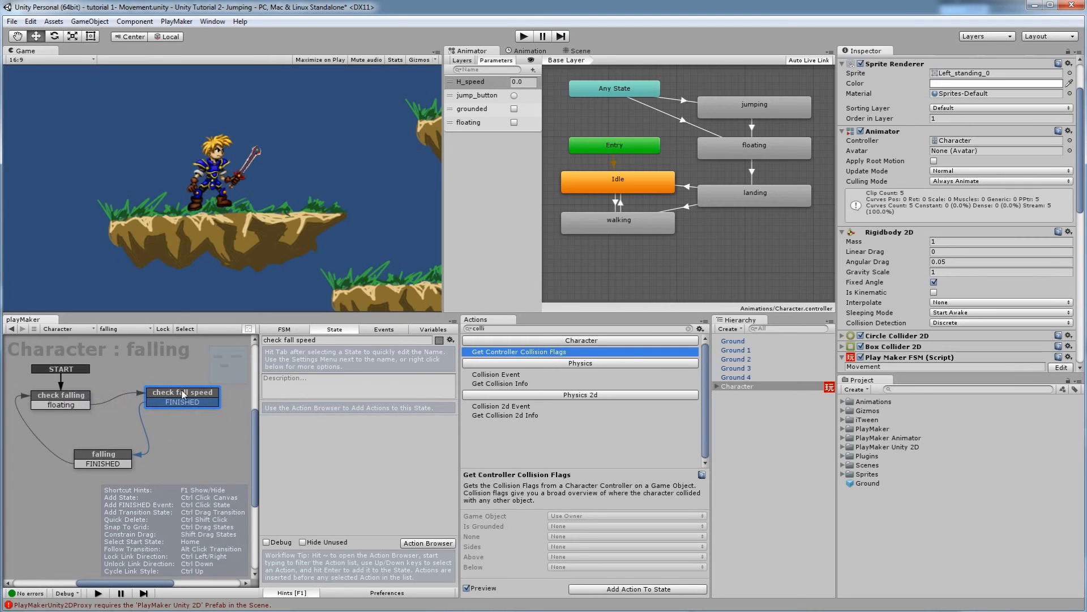
Step: Create a "not falling" event and use it as a transition from check fall speed back to check falling
click(377, 329)
click(352, 520)
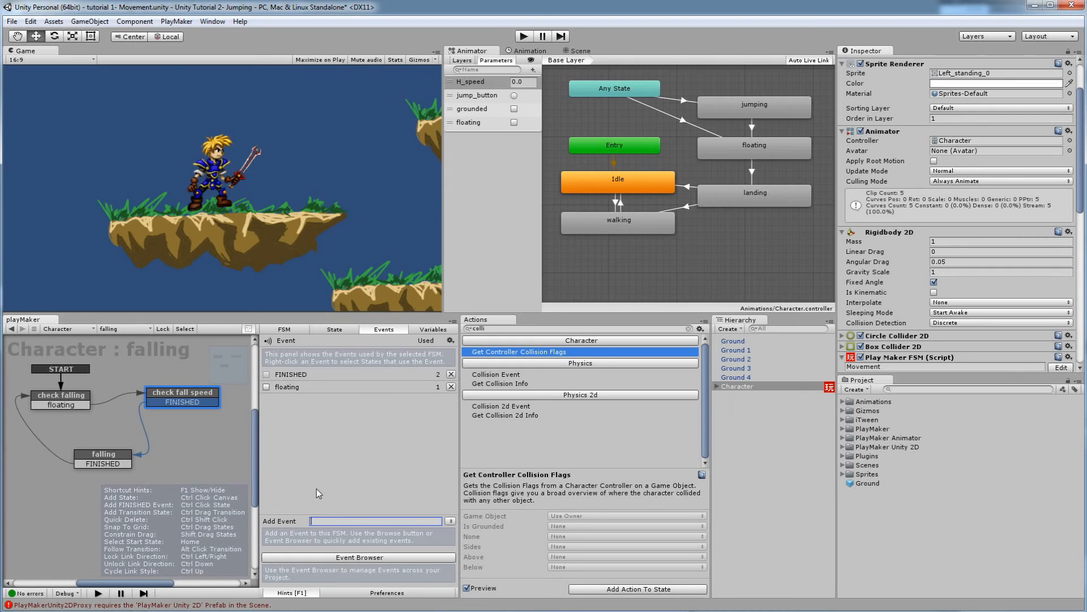
key(Return)
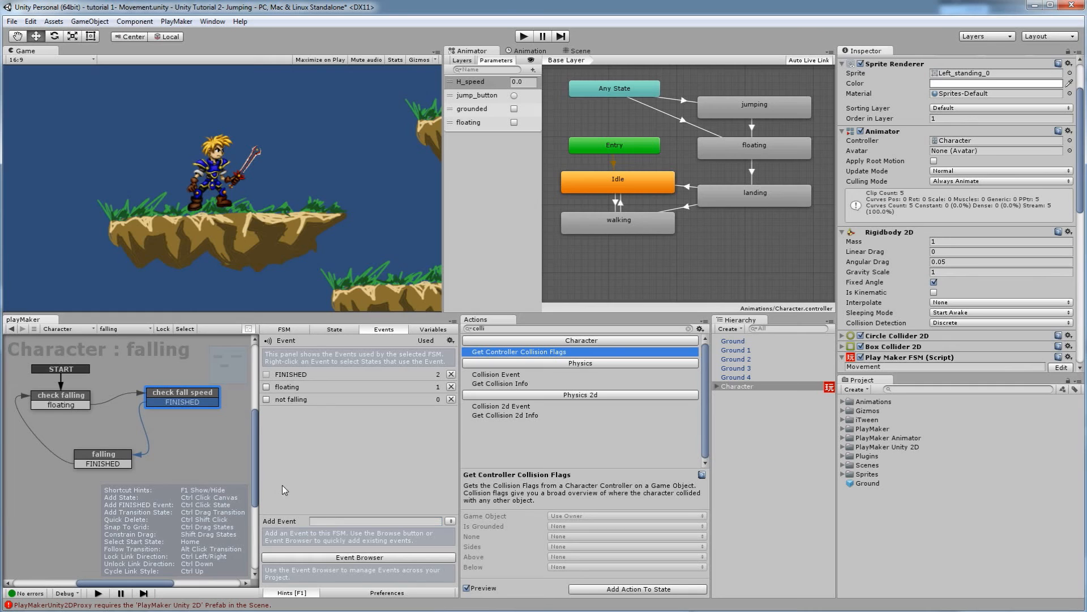
right_click(181, 396)
mouse_move(204, 399)
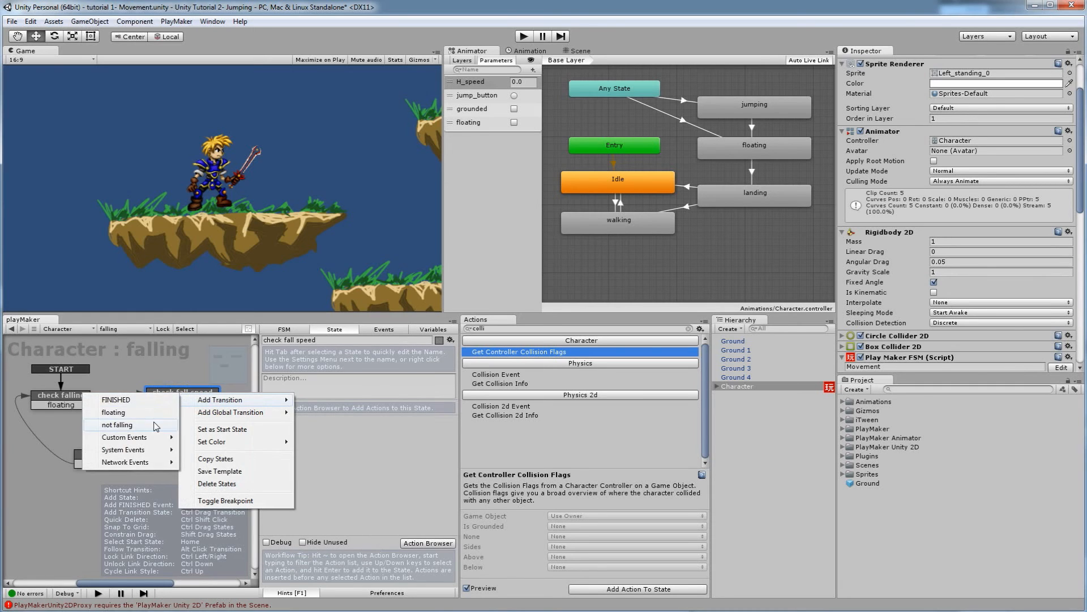
click(156, 425)
drag(150, 411, 84, 393)
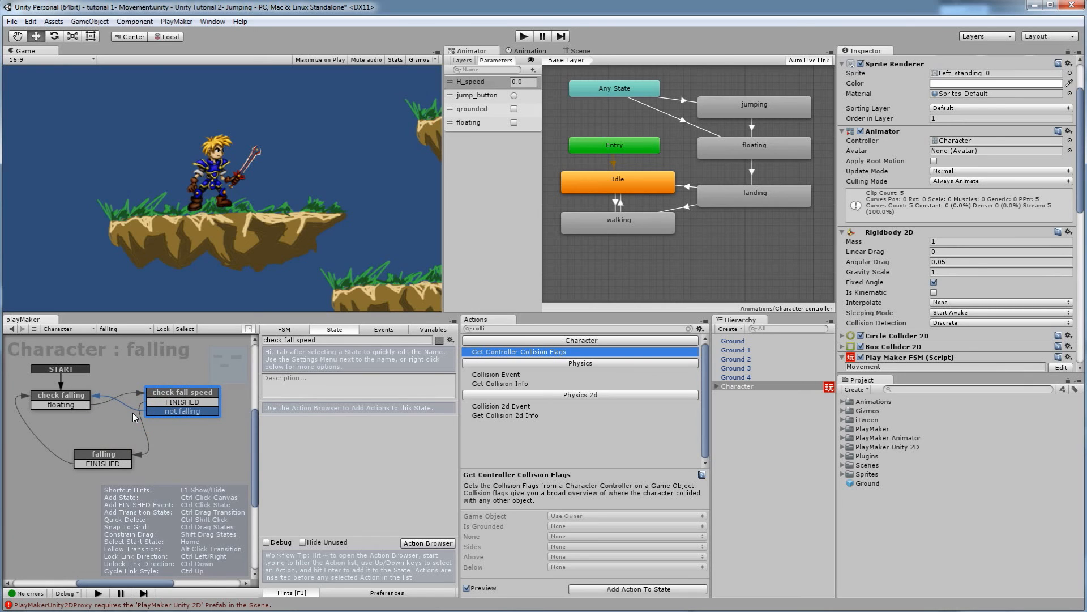
Step: Shift the falling state slightly in the FSM graph so it sits closer beneath check falling
click(77, 397)
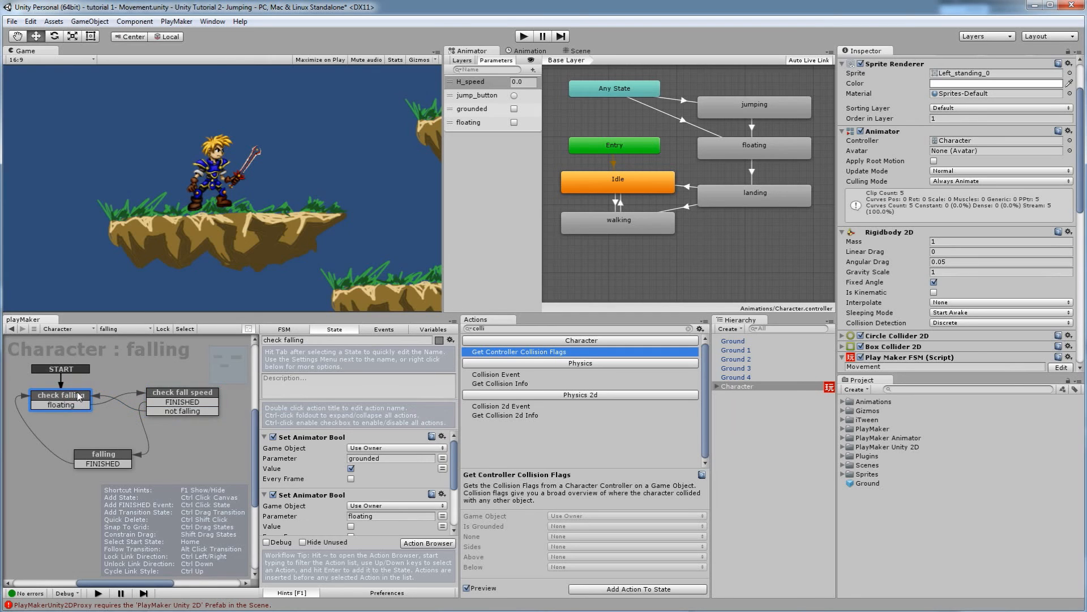
click(166, 396)
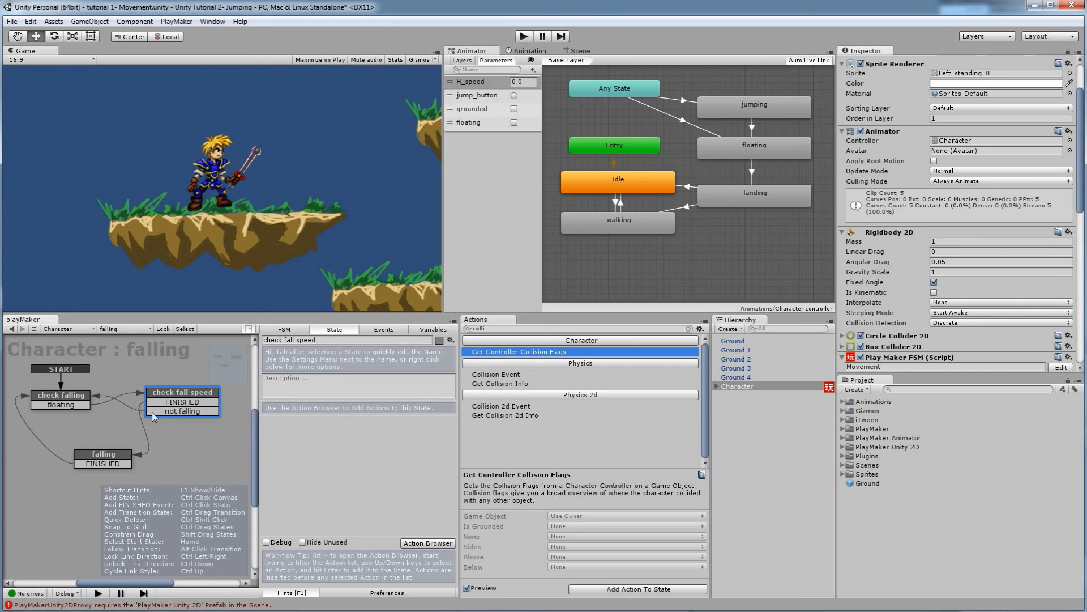
drag(125, 459, 102, 453)
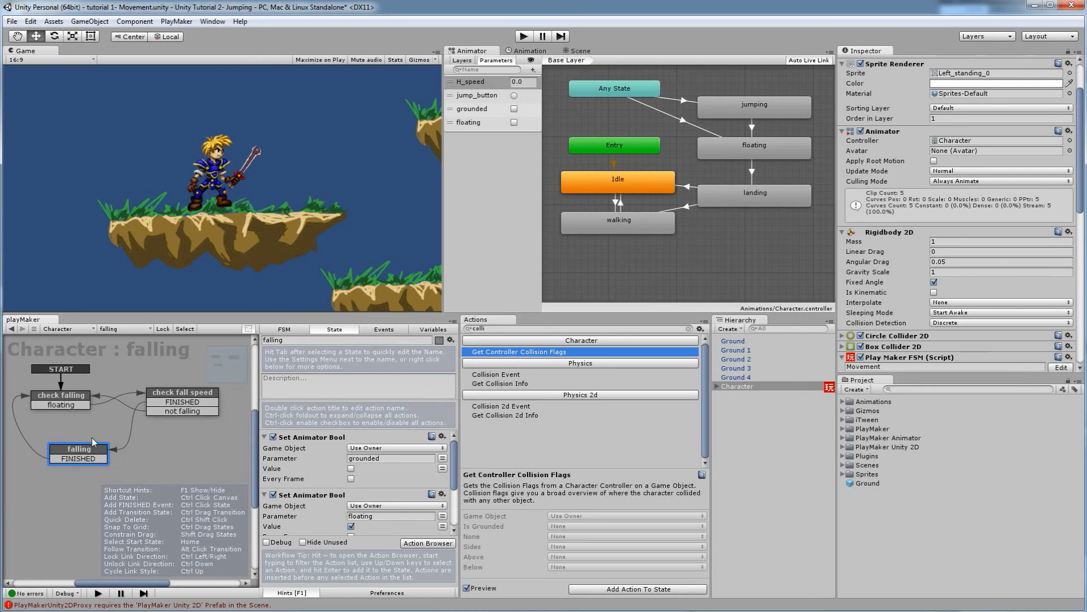
Step: Find the Get Velocity 2d action and add it to the check fall speed state
click(176, 402)
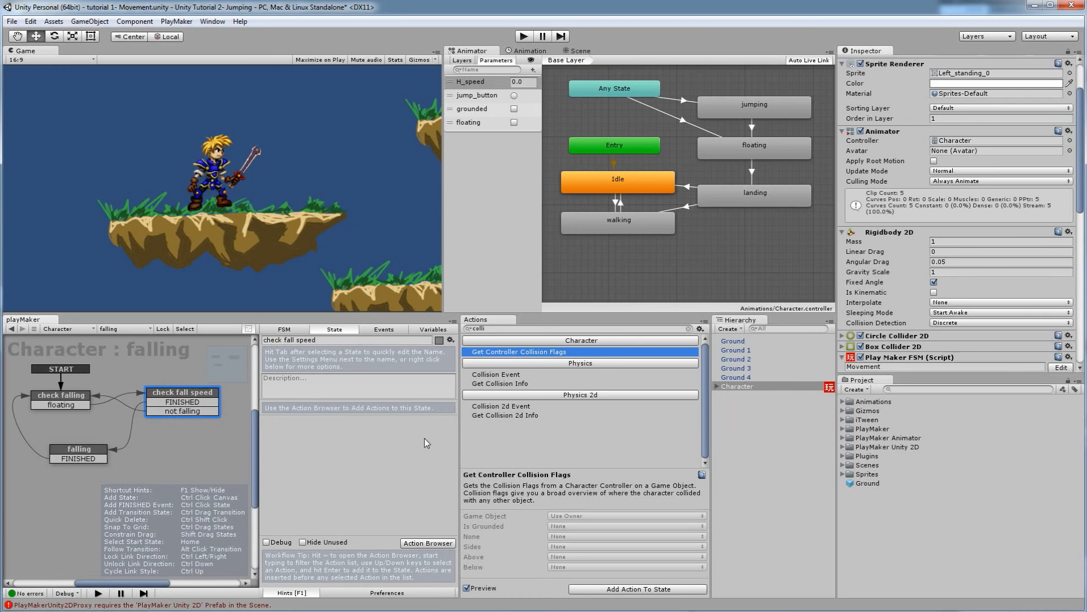
click(431, 543)
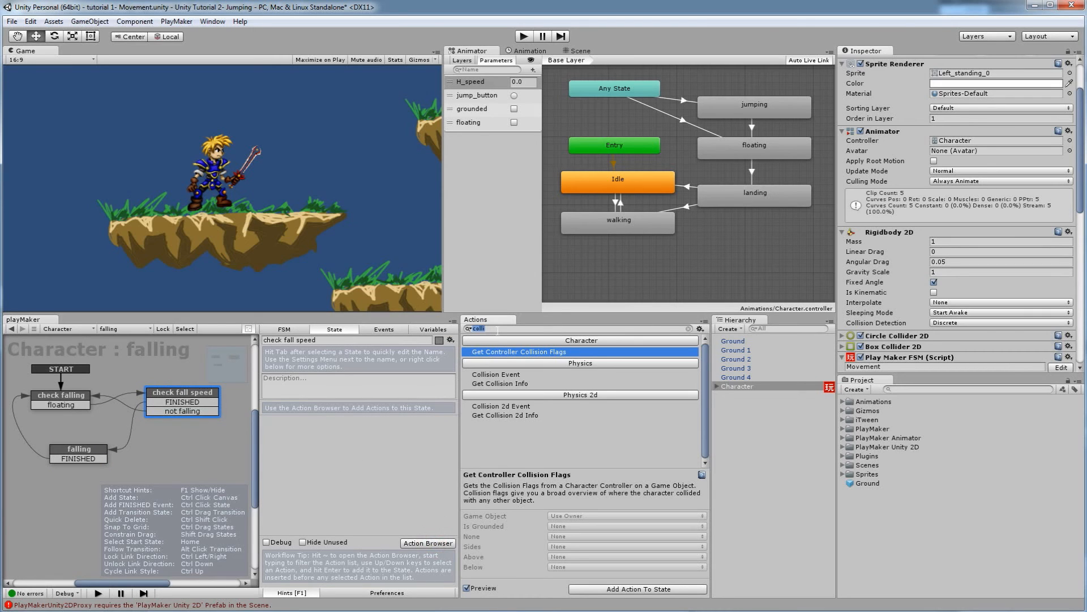
text(get velo)
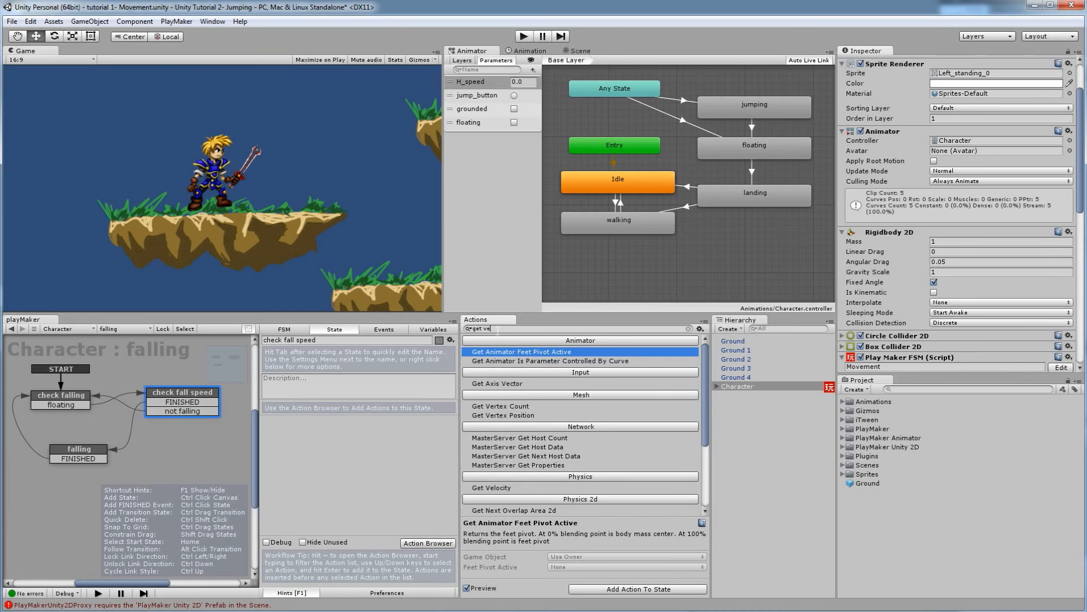
drag(504, 371, 396, 454)
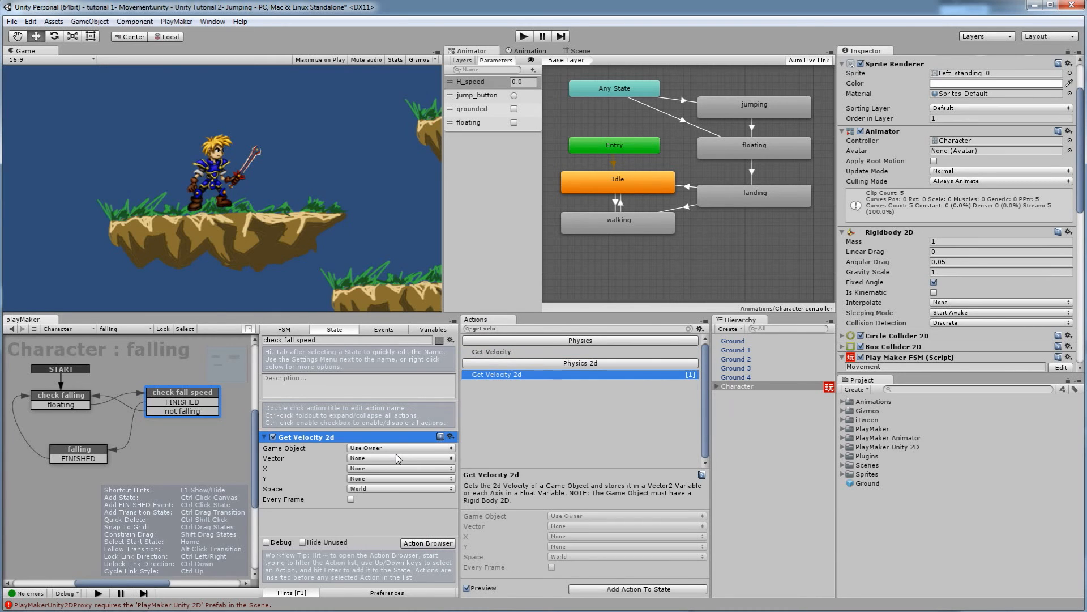
Step: Create a float variable named Y_velocity in the falling FSM
click(372, 477)
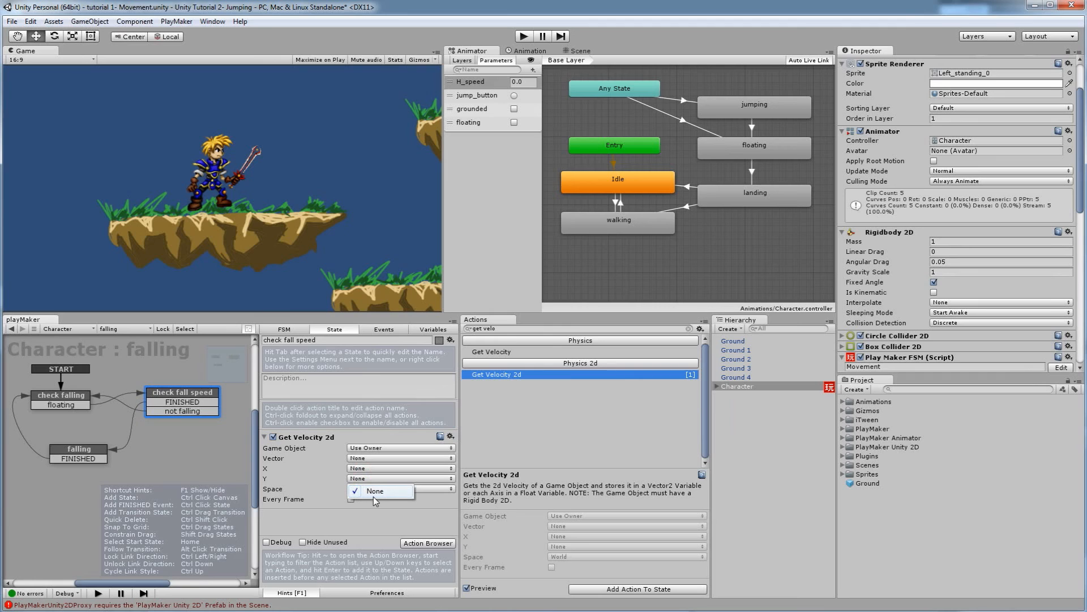
click(433, 329)
click(373, 504)
text(Y)
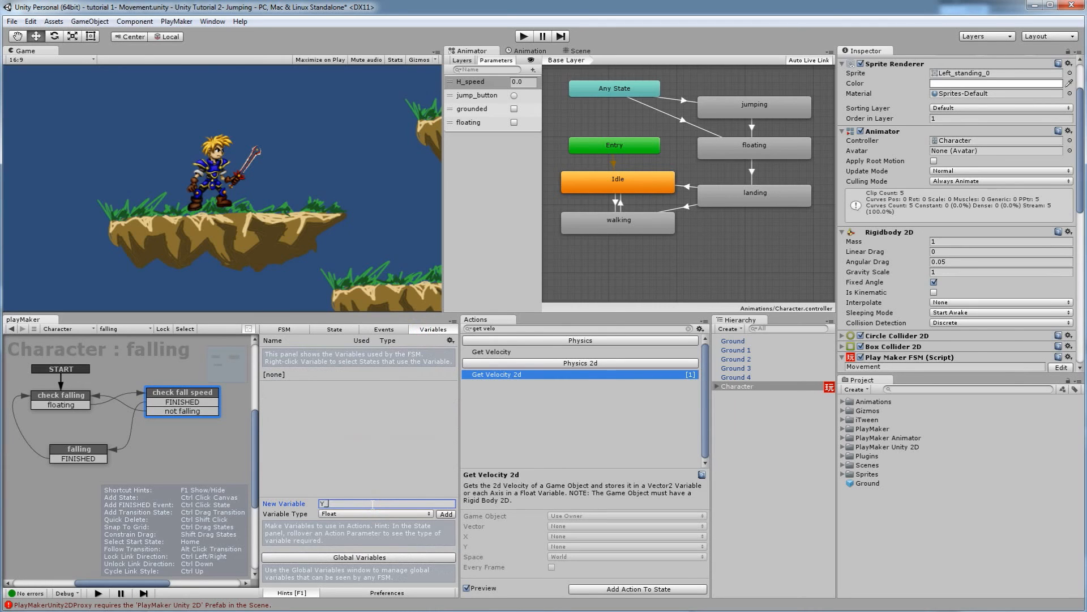
text(_velocity)
key(Return)
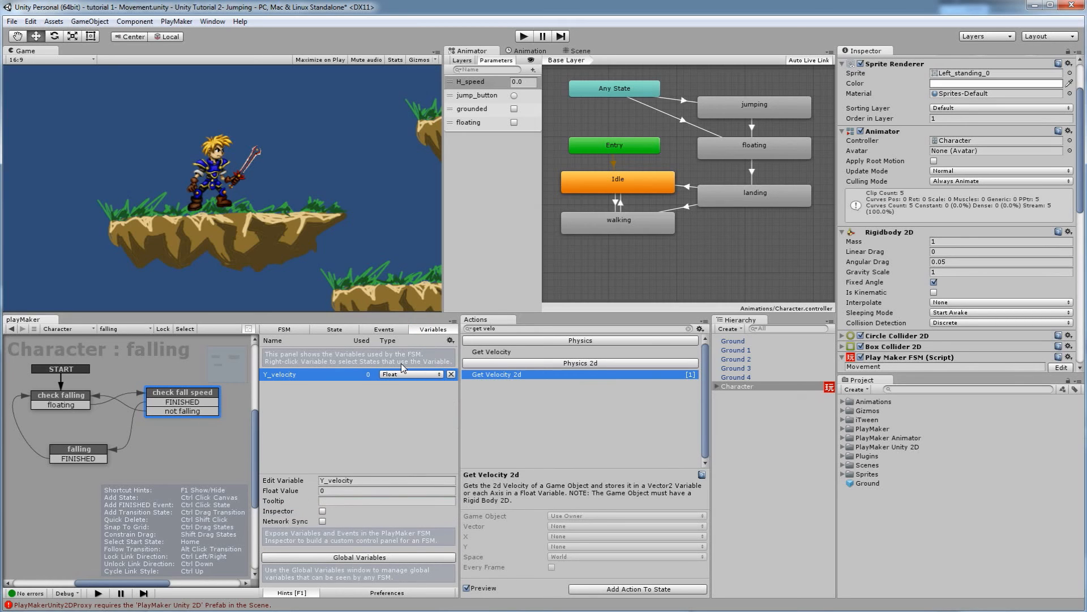
Step: Store Get Velocity 2d's Y value in Y_velocity and have the action run every frame
click(335, 329)
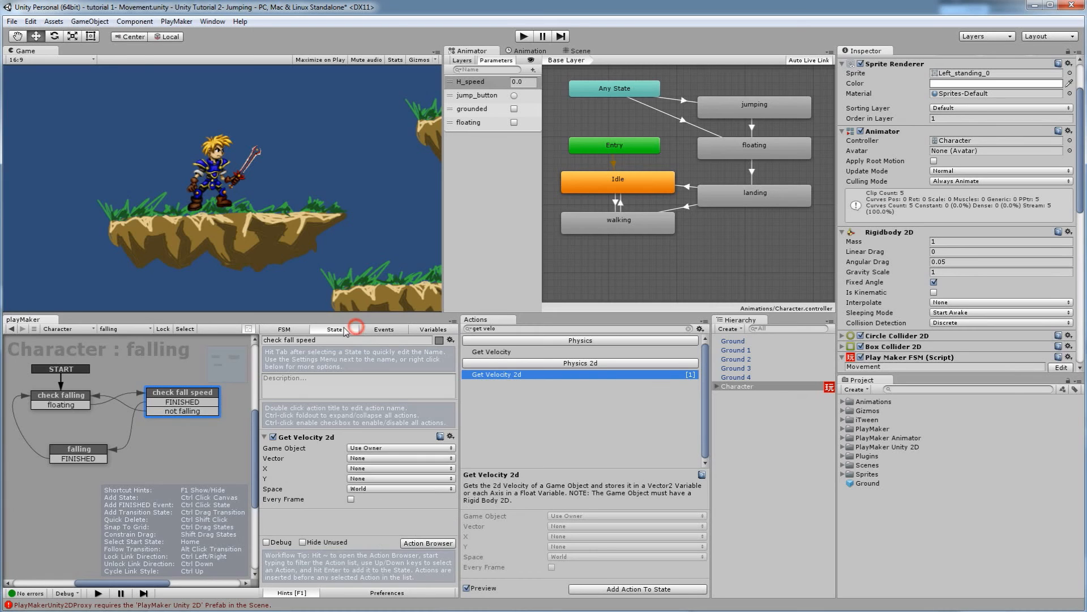
click(367, 479)
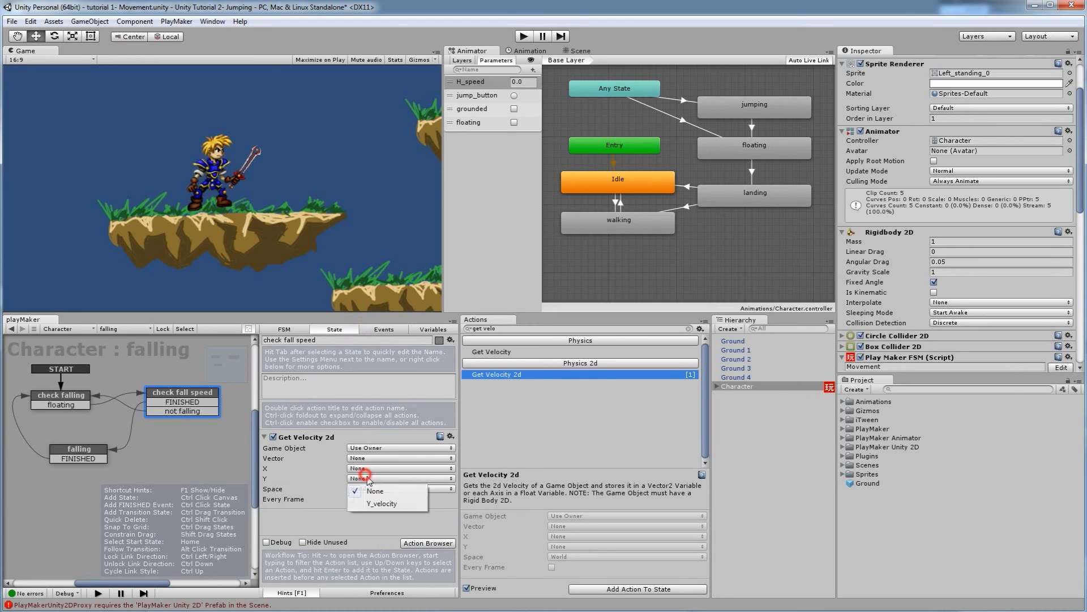
click(388, 504)
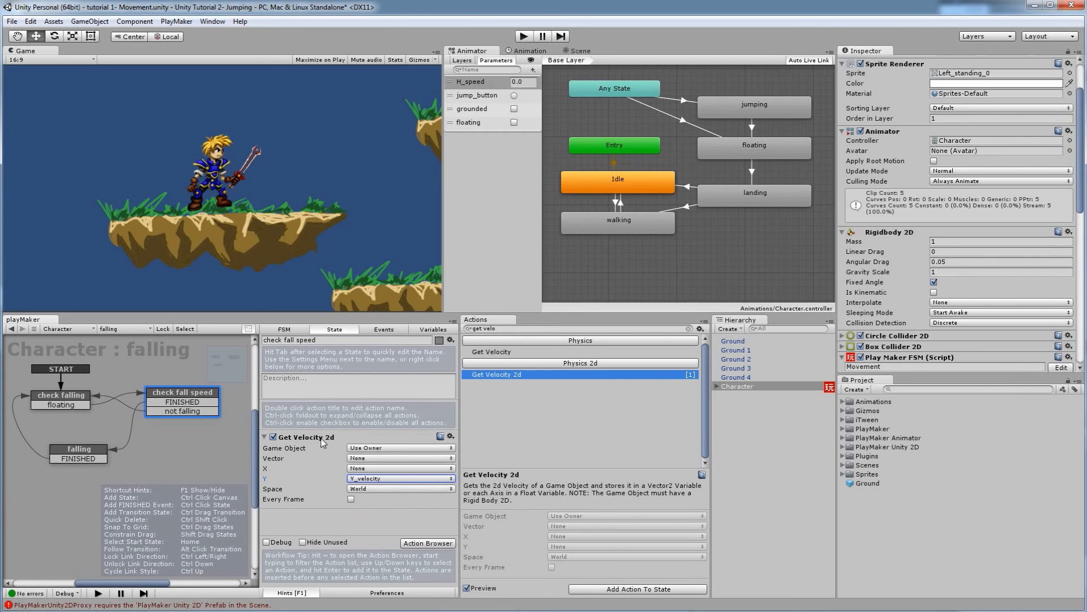
click(351, 498)
Step: Add a Float Abs action to check fall speed, applied to Y_velocity and running every frame
click(498, 329)
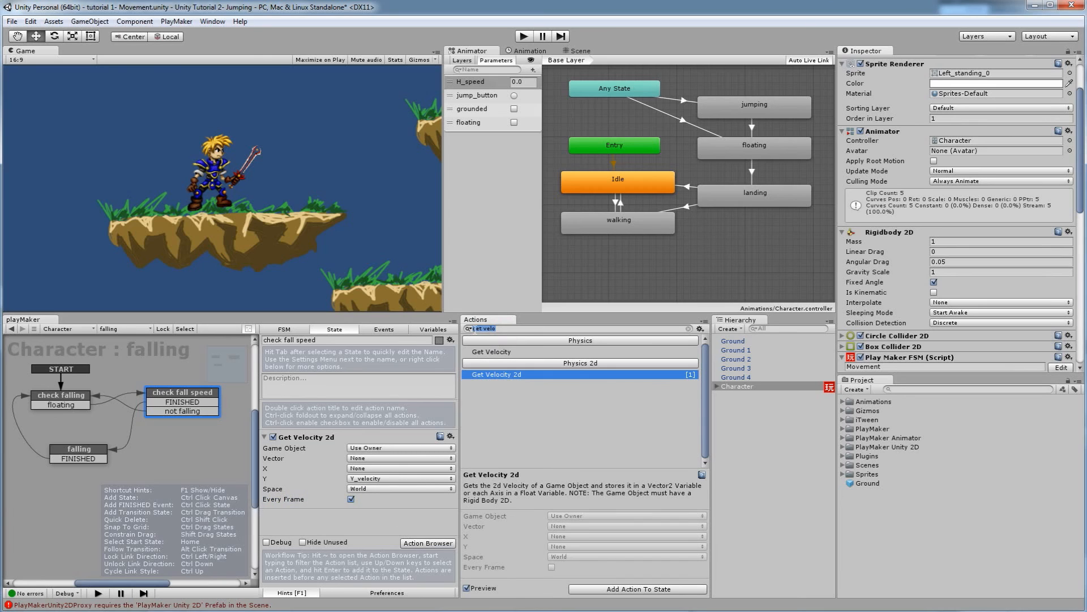
text(abs)
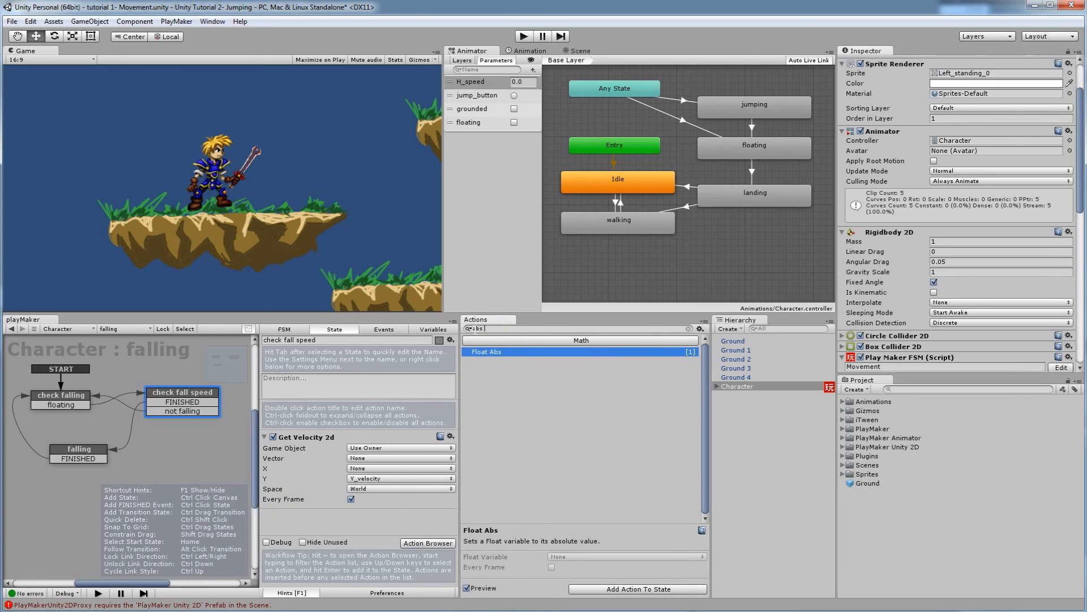
drag(481, 356, 375, 517)
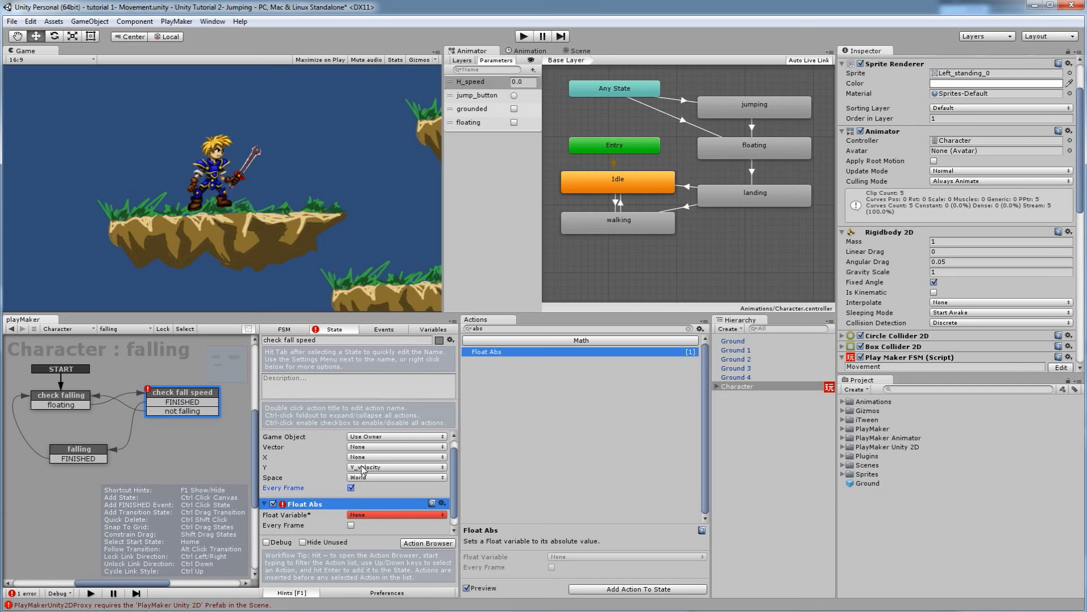
click(397, 514)
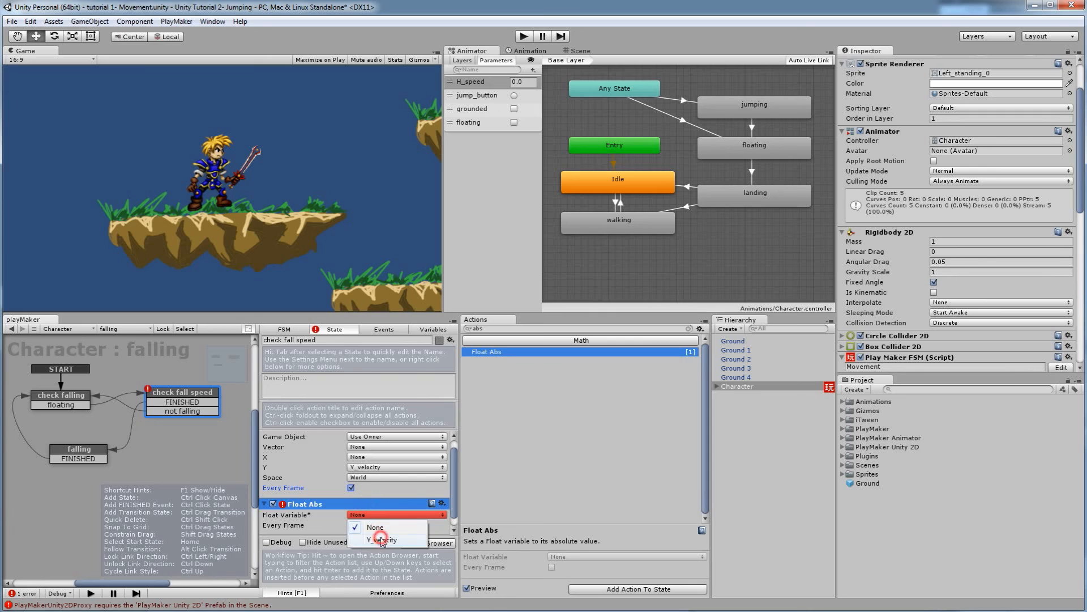
click(375, 535)
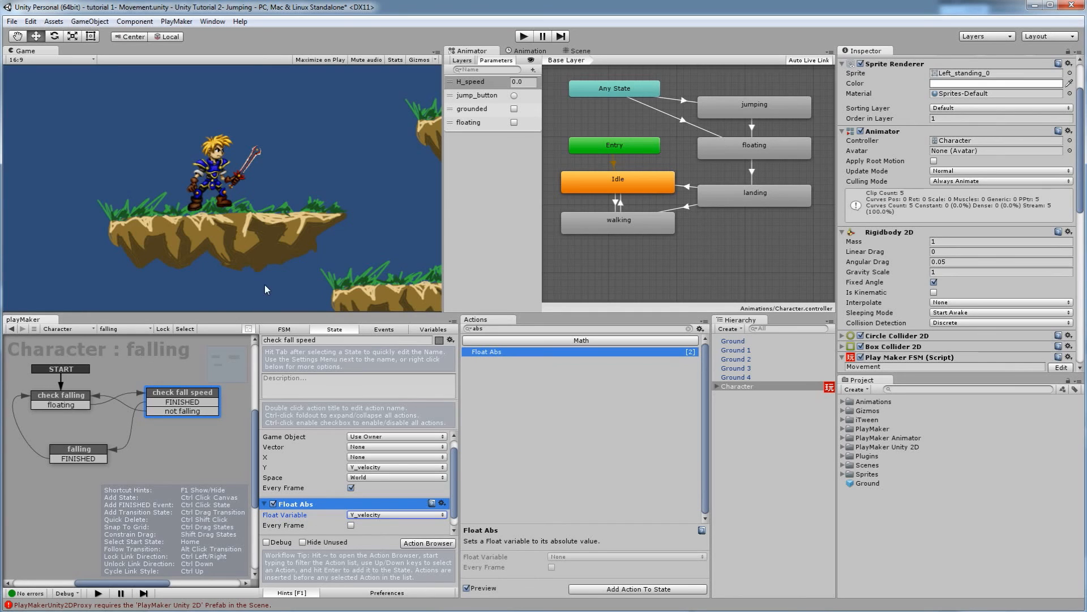
click(352, 525)
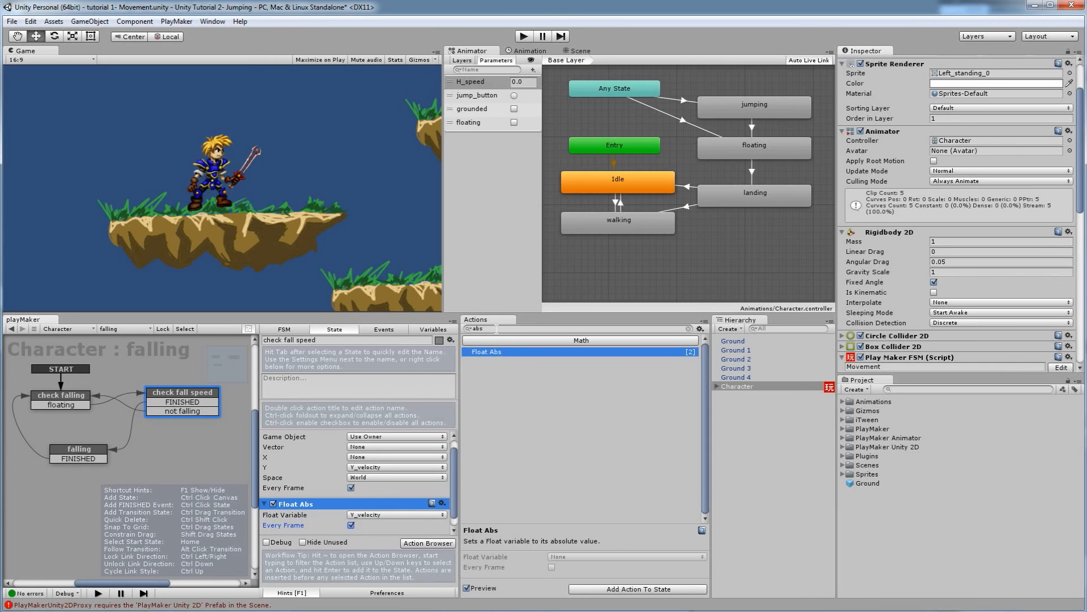
Step: Find the Float Compare action and add it after Float Abs in the check fall speed state
click(496, 328)
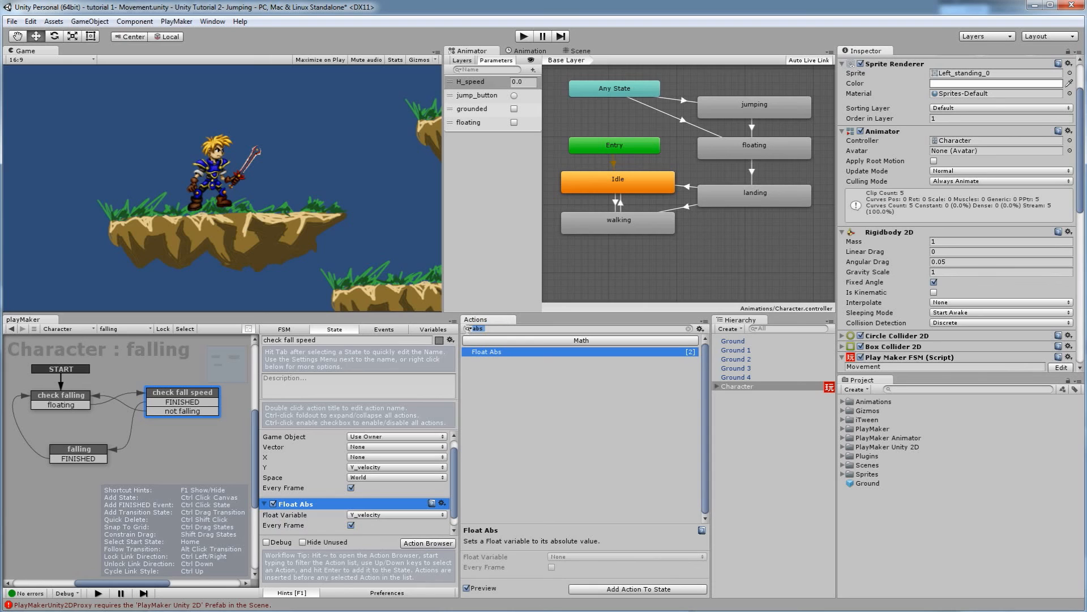
text(float)
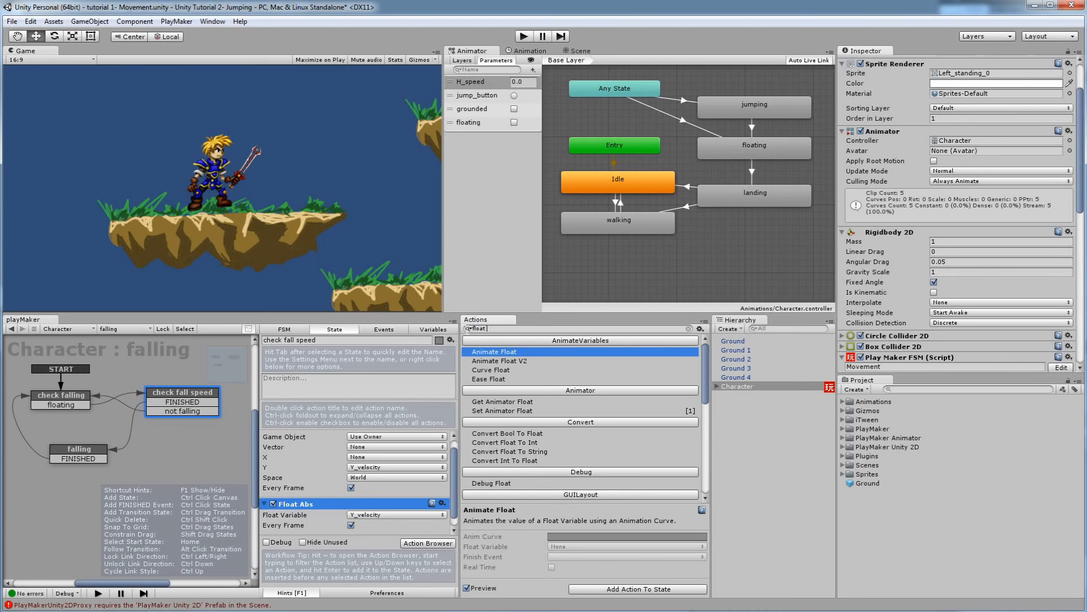
text( com)
drag(470, 346, 357, 528)
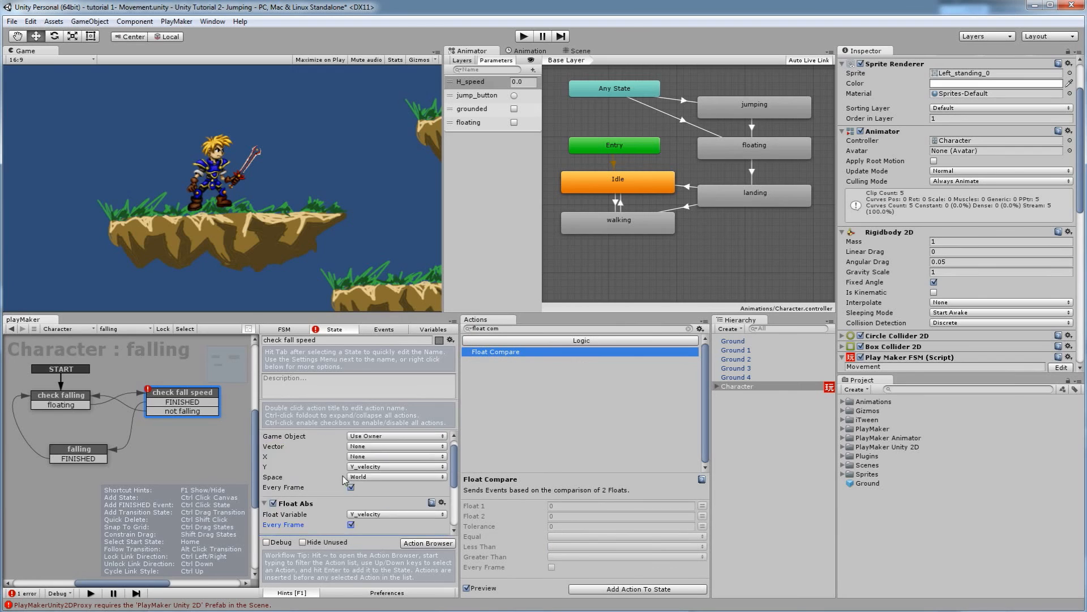
scroll(327, 487, up, 5)
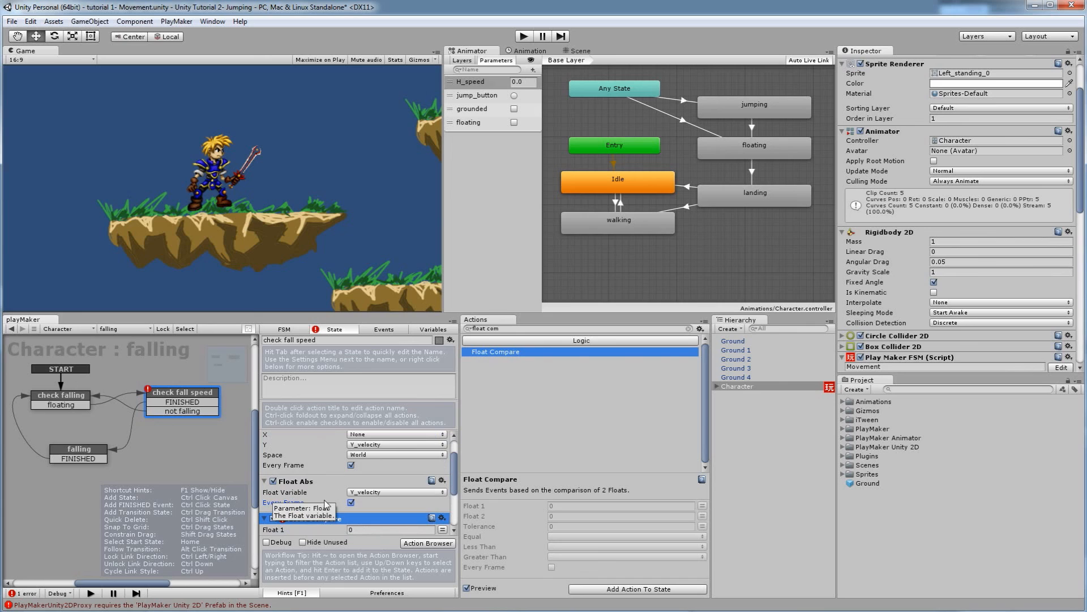
scroll(345, 488, down, 4)
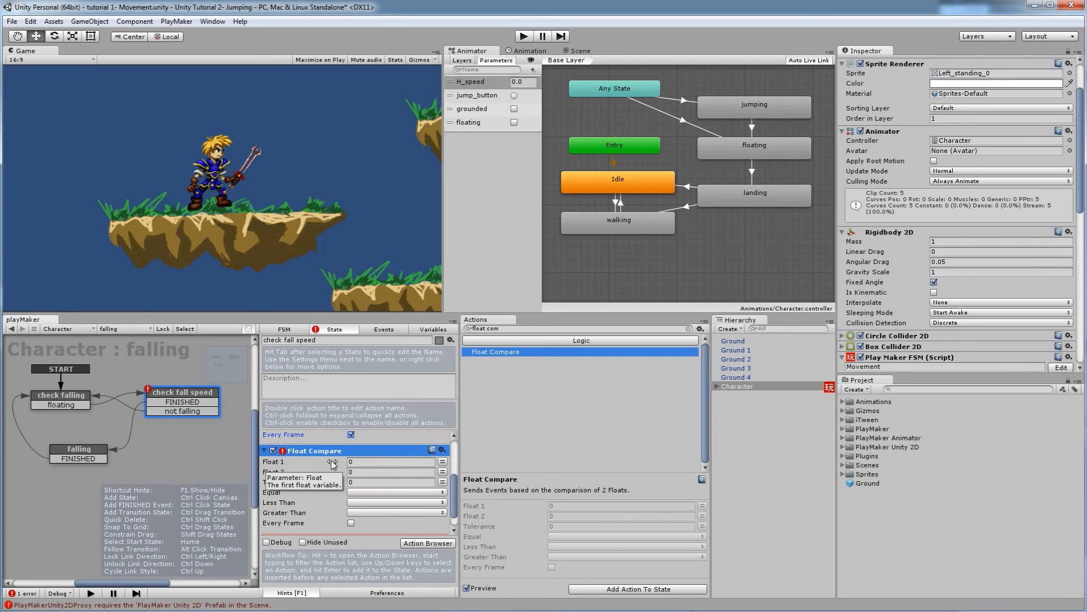
scroll(327, 476, up, 4)
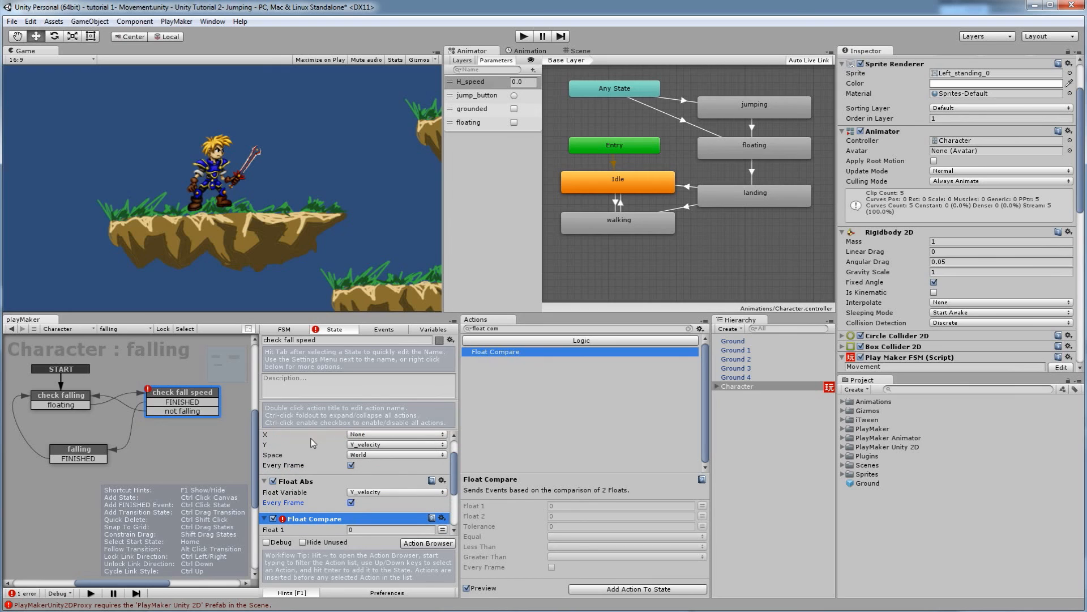
mouse_move(309, 519)
mouse_down()
mouse_move(343, 449)
mouse_move(327, 513)
mouse_up()
Step: Set Float Compare's Float 1 to the Y_velocity variable and Float 2 to 0.3
click(352, 462)
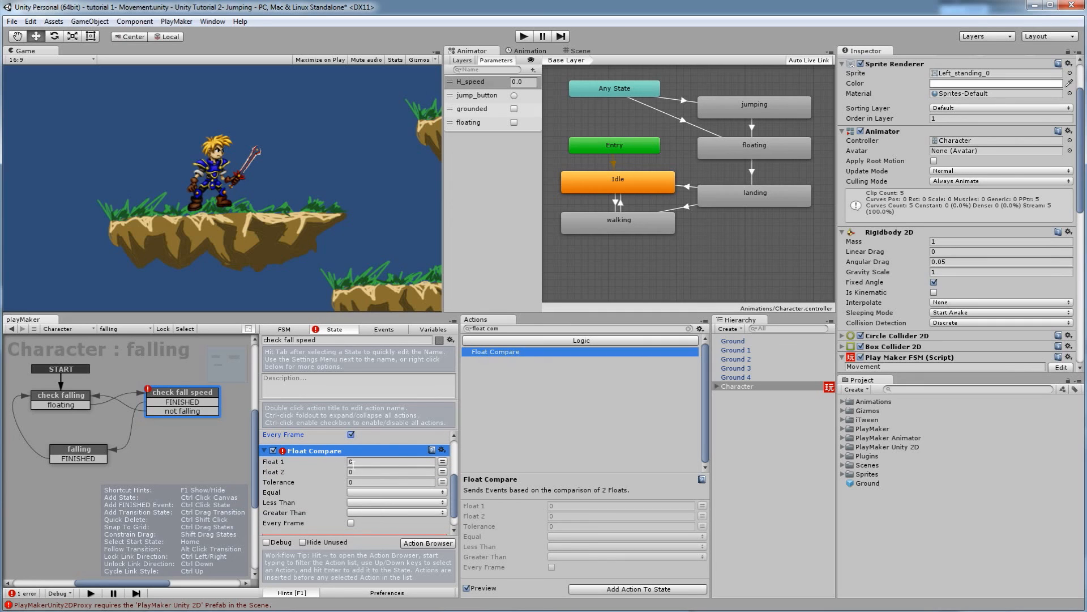
click(385, 462)
click(442, 461)
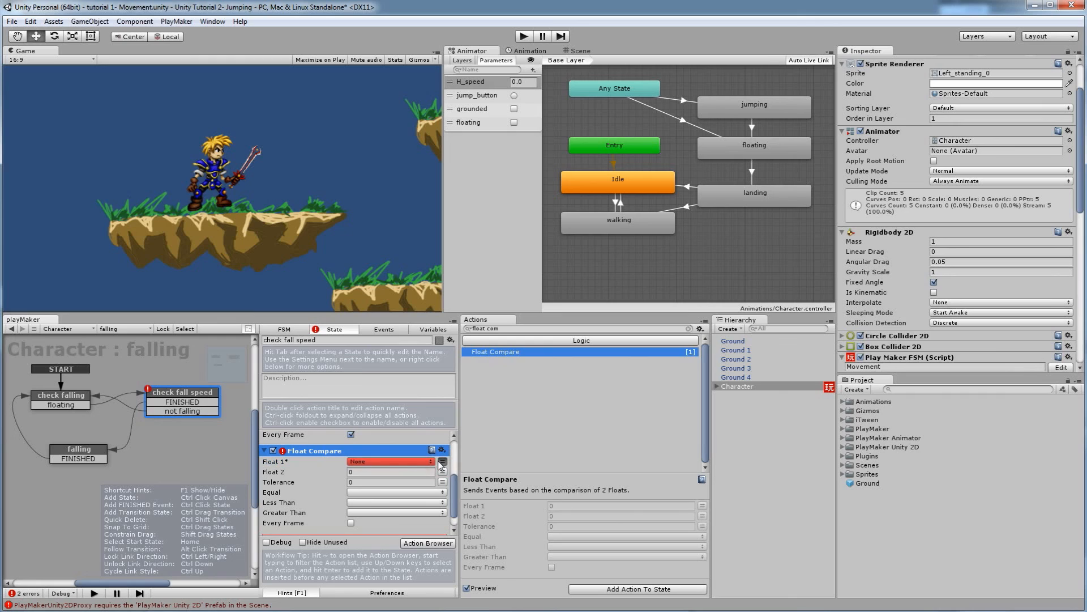
click(395, 462)
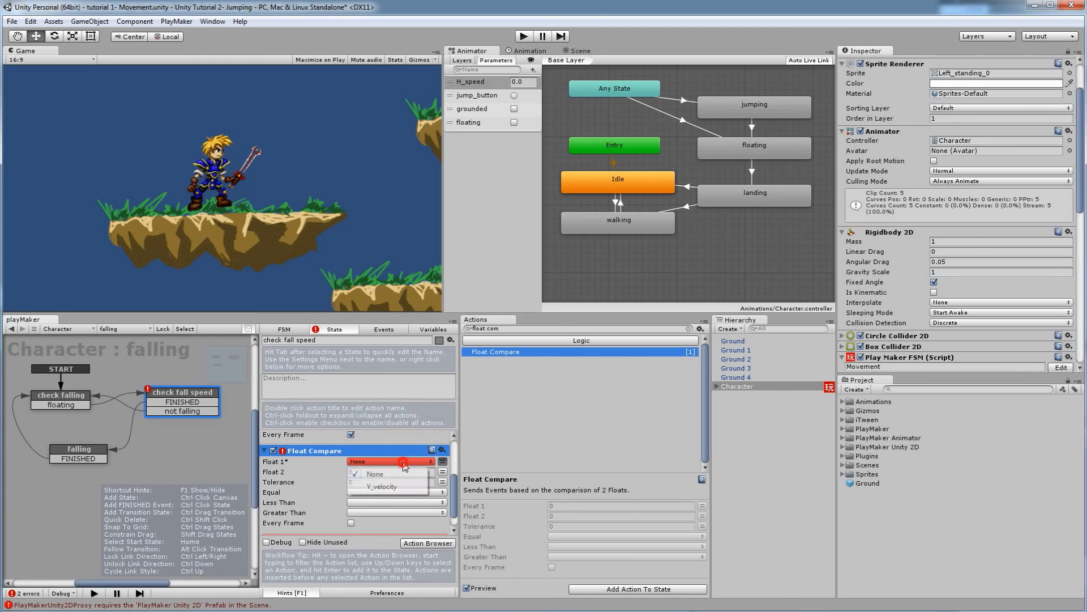
click(380, 488)
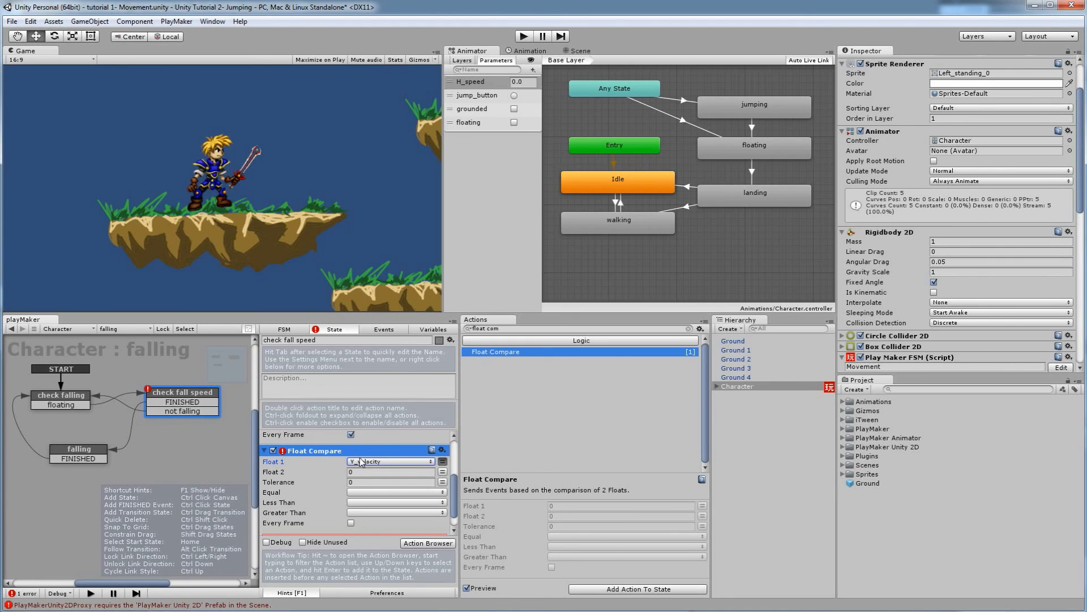
click(364, 471)
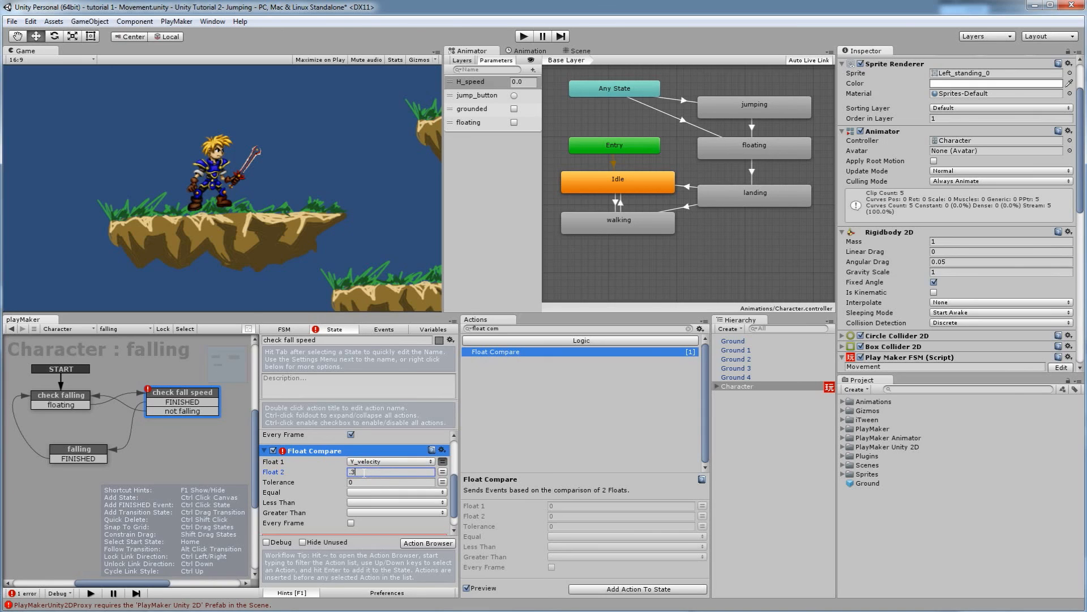
key(Return)
Step: Have Float Compare send the not falling event for Less Than and the floating event for Greater Than
click(363, 502)
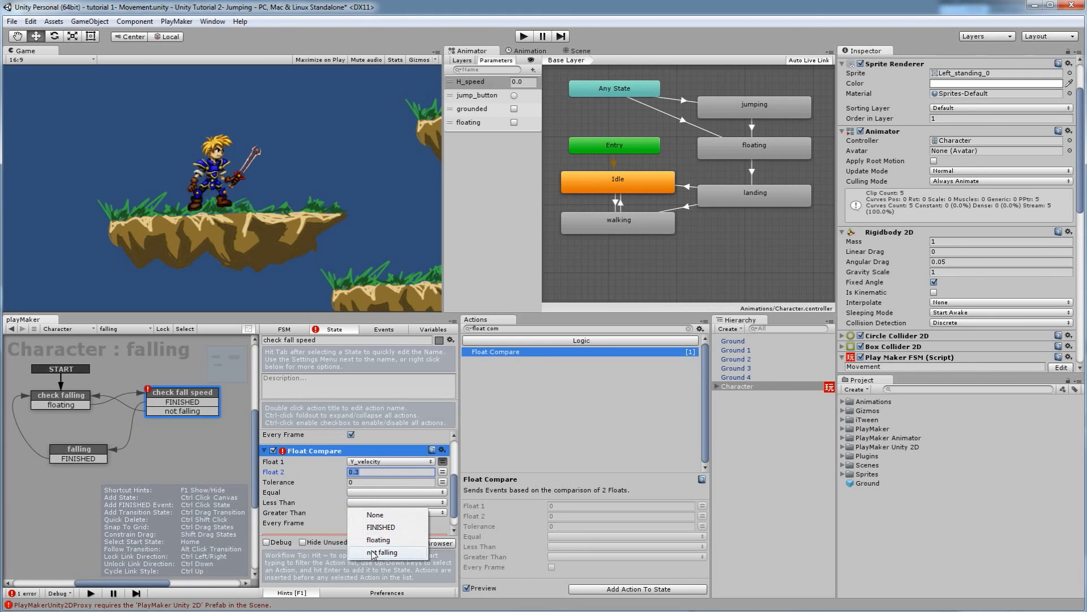
click(390, 552)
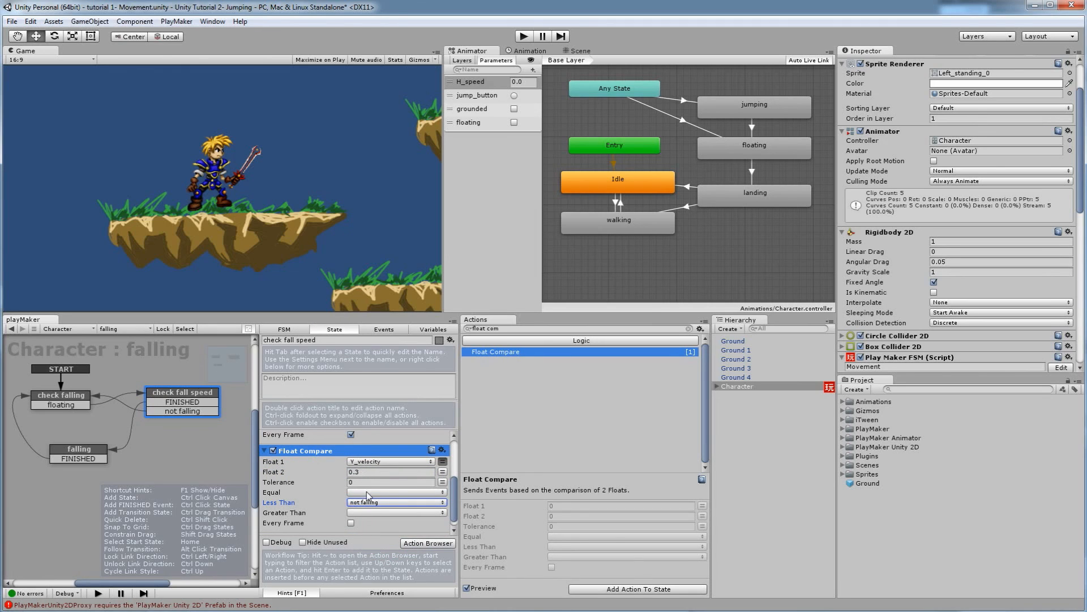
click(374, 513)
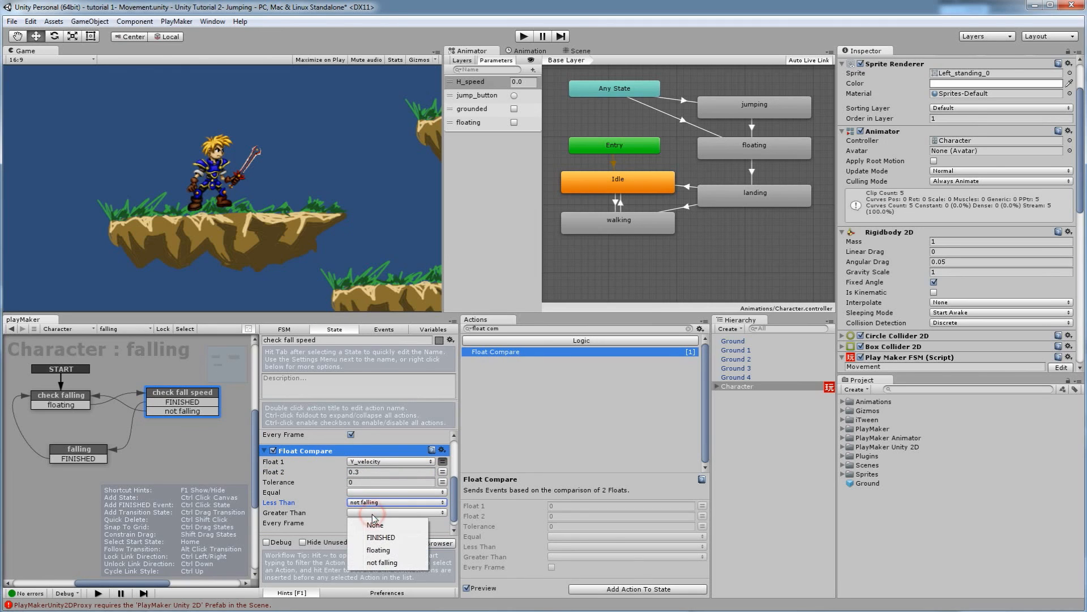
click(389, 551)
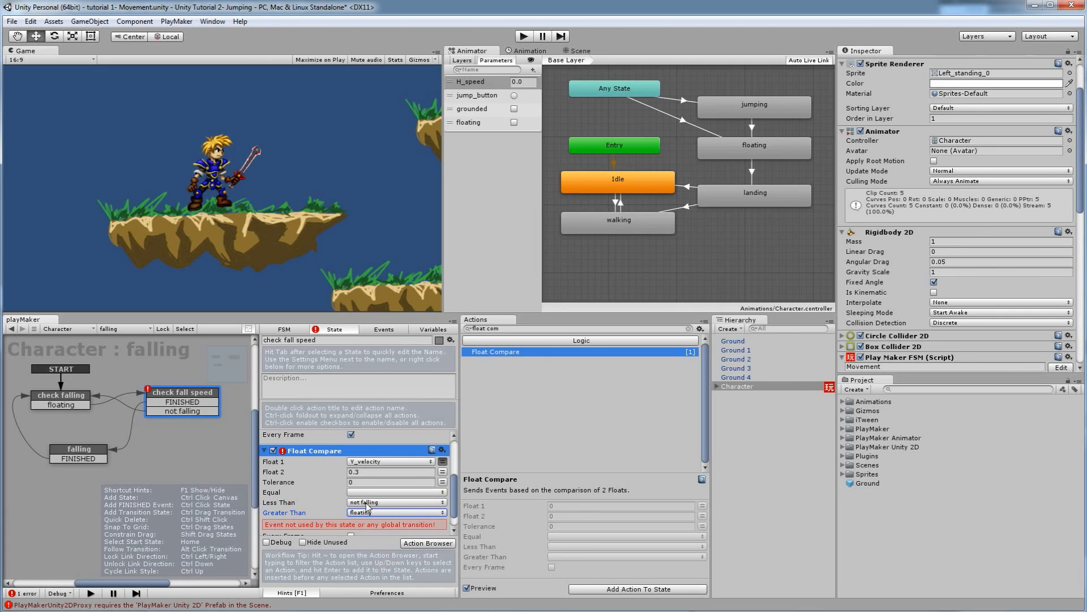
scroll(300, 484, down, 1)
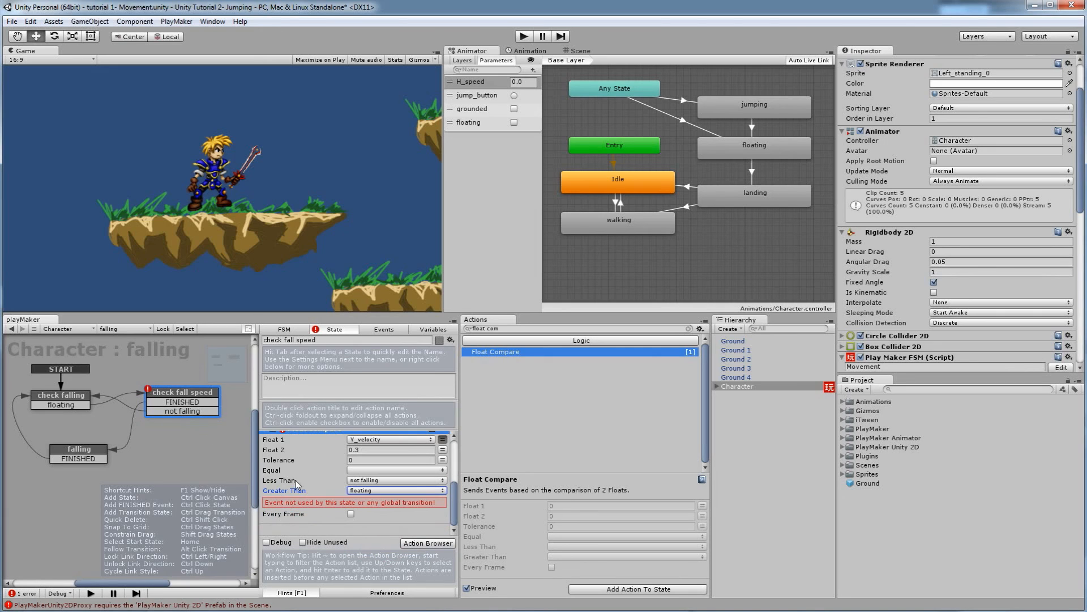
Step: Replace the FINISHED transition of the check fall speed state with a floating transition linked to the falling state
click(176, 412)
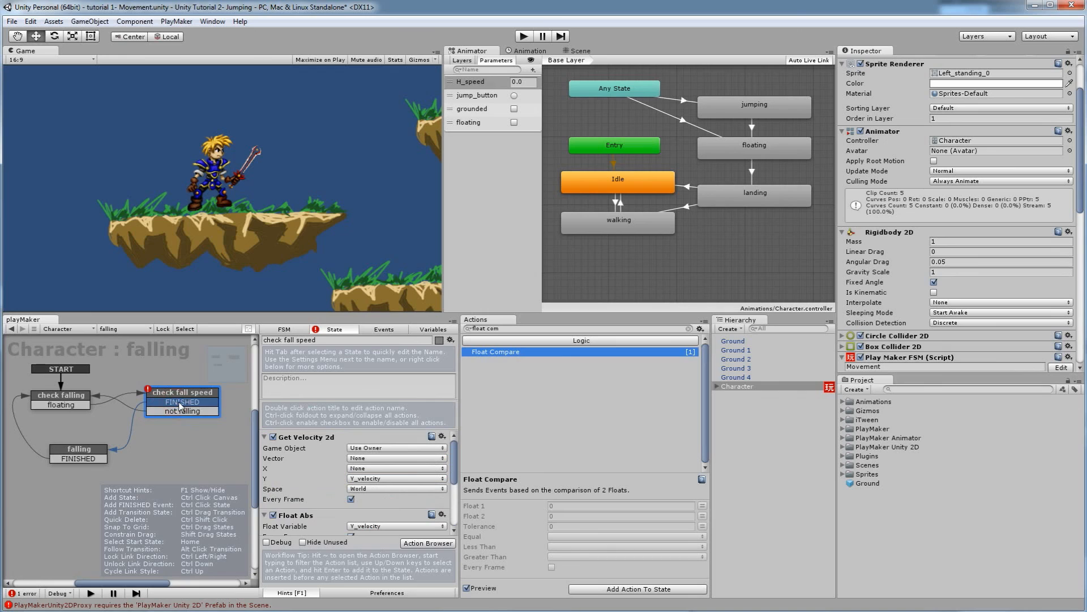
right_click(179, 404)
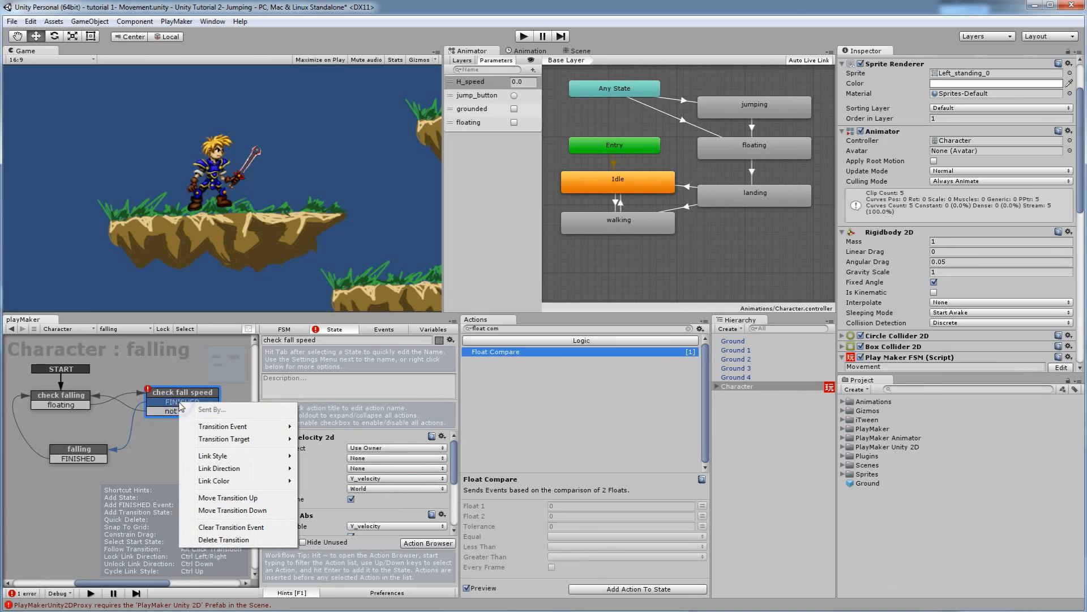
click(224, 539)
right_click(199, 399)
mouse_move(218, 402)
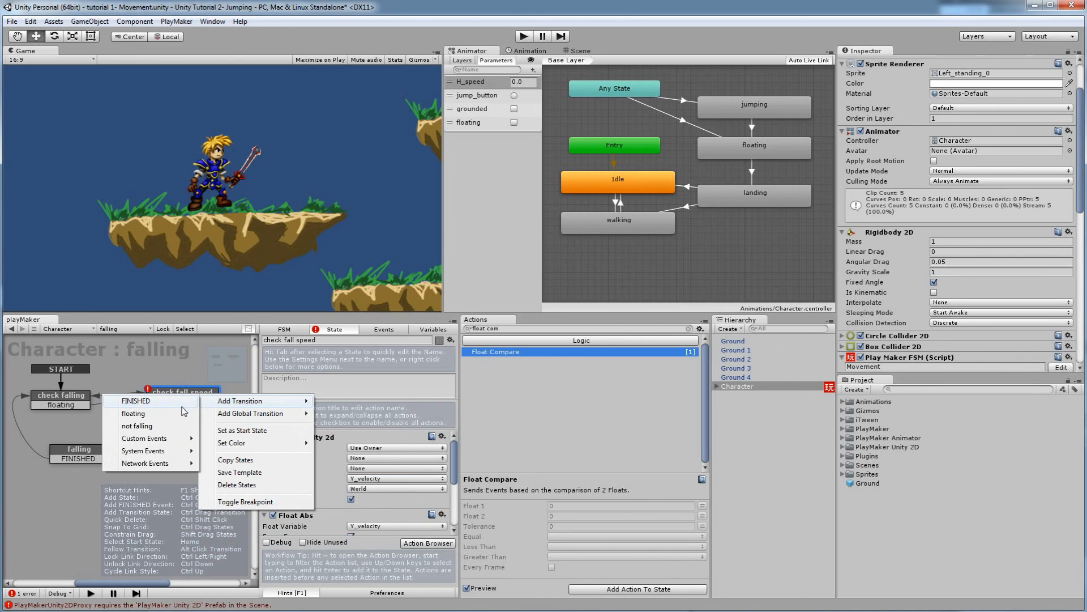
click(152, 414)
drag(155, 413, 135, 428)
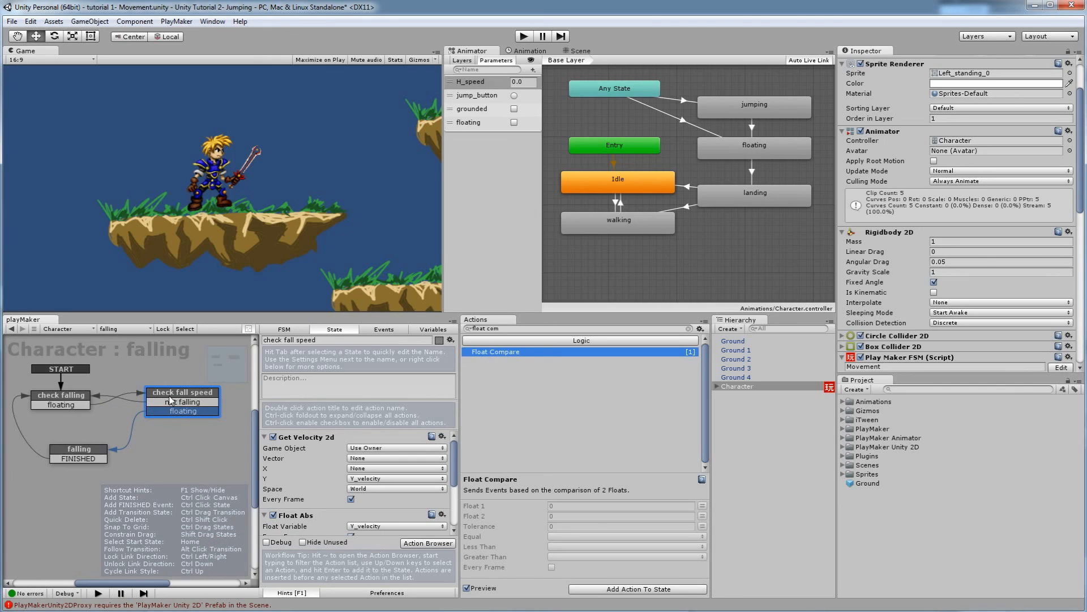
Step: Review the Float Compare settings in check fall speed and the actions in the falling state
click(218, 393)
scroll(324, 449, down, 4)
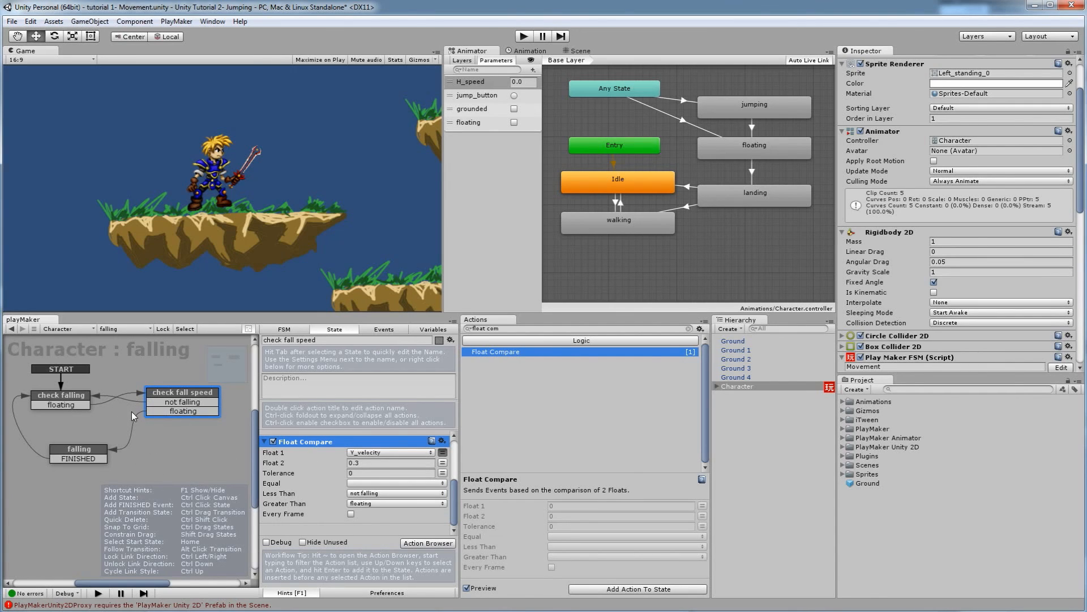
click(84, 451)
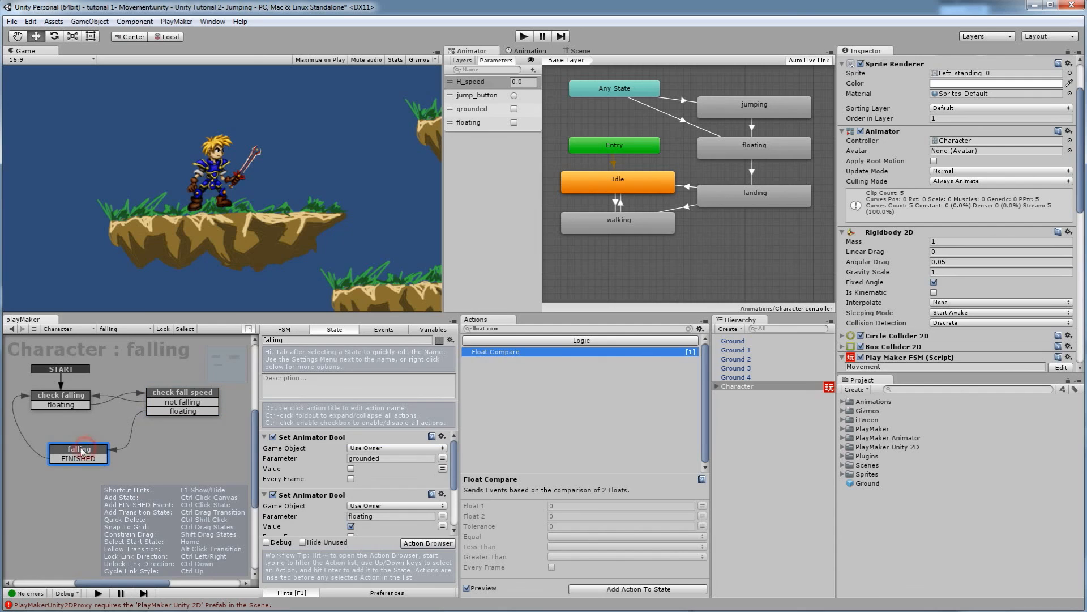
scroll(339, 451, down, 3)
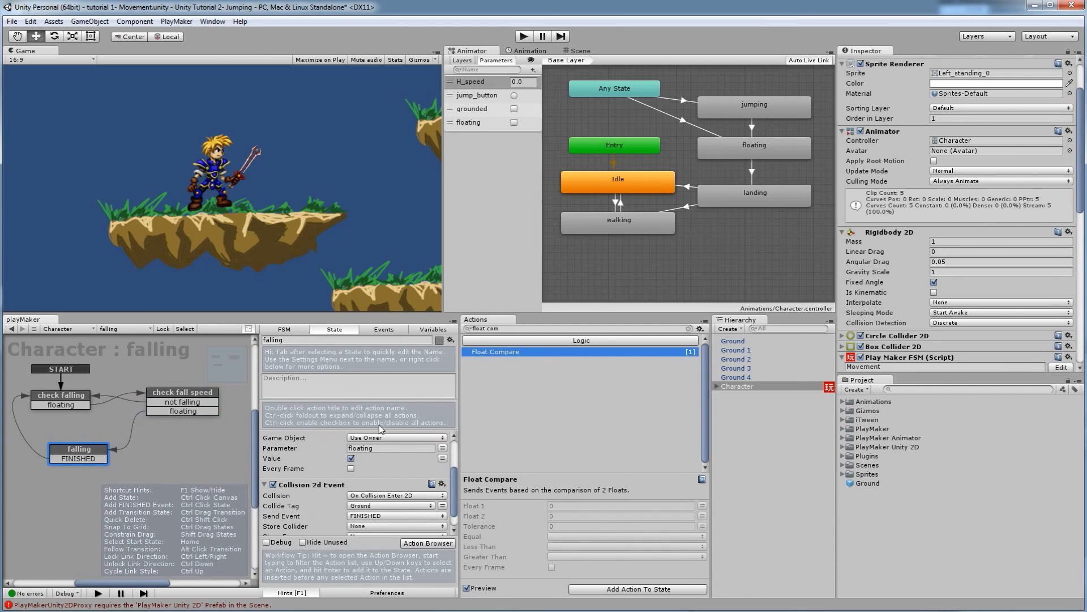
scroll(322, 488, down, 1)
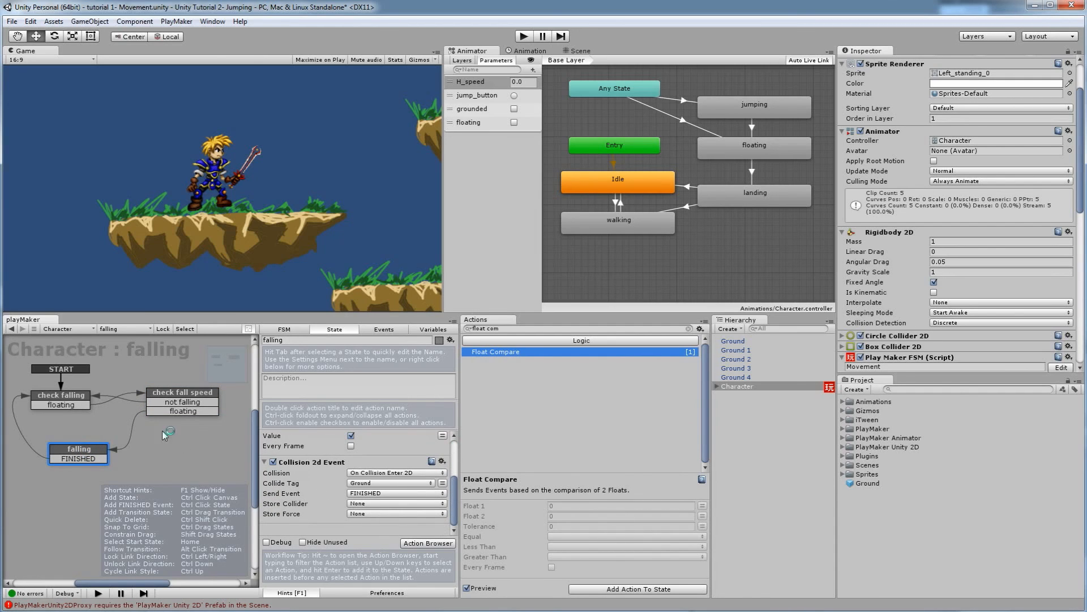
Step: Play-test the scene by walking the character in alternating directions along the platforms, and stop the game
click(524, 37)
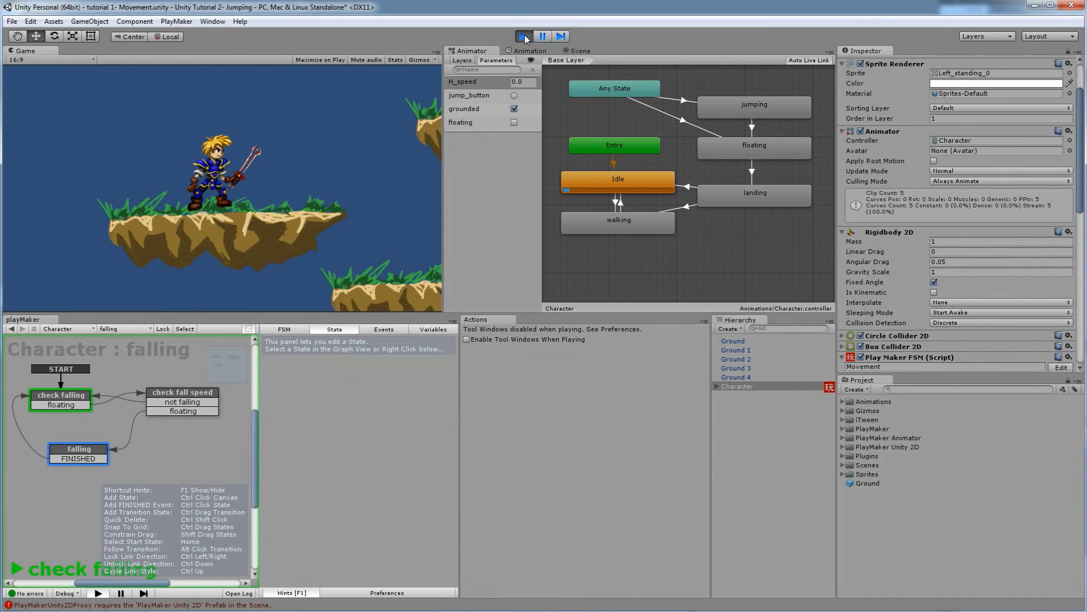
key(Left)
key(Right)
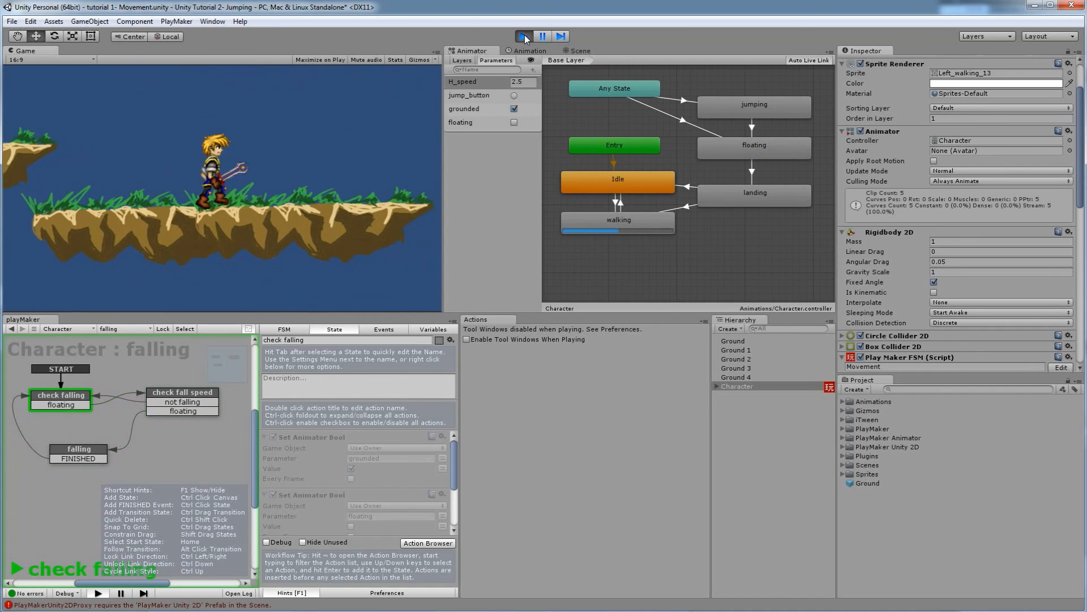
key(Left)
key(Left)
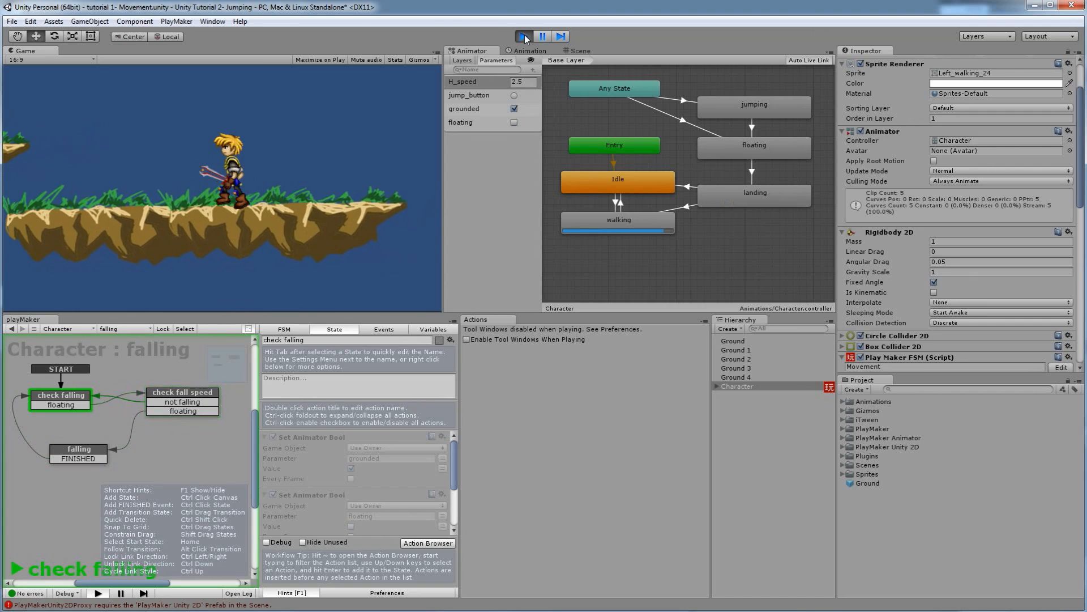
key(Left)
key(Right)
key(Left)
key(Right)
key(Left)
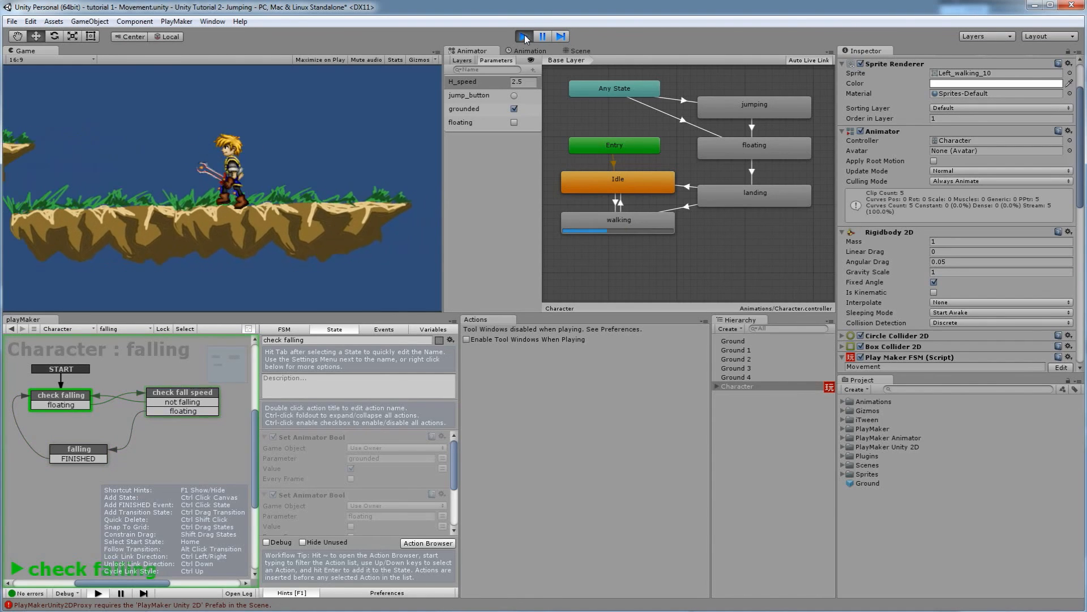
click(525, 37)
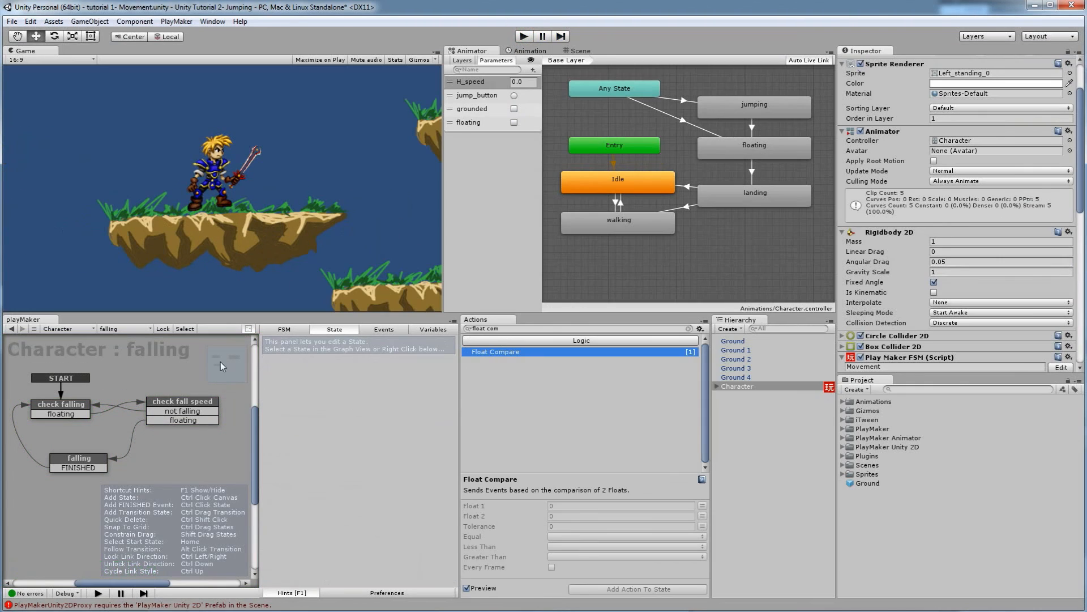
Step: Set Float 2 of check fall speed's Float Compare to 0.4 and play-test walking, falling and jumping
click(201, 405)
scroll(365, 521, down, 5)
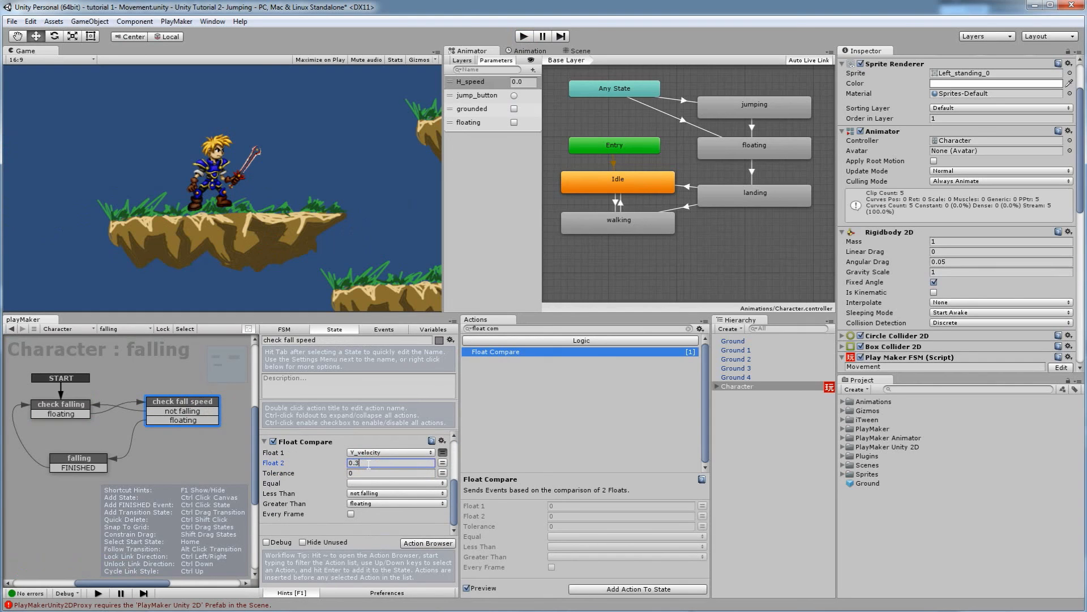
click(524, 37)
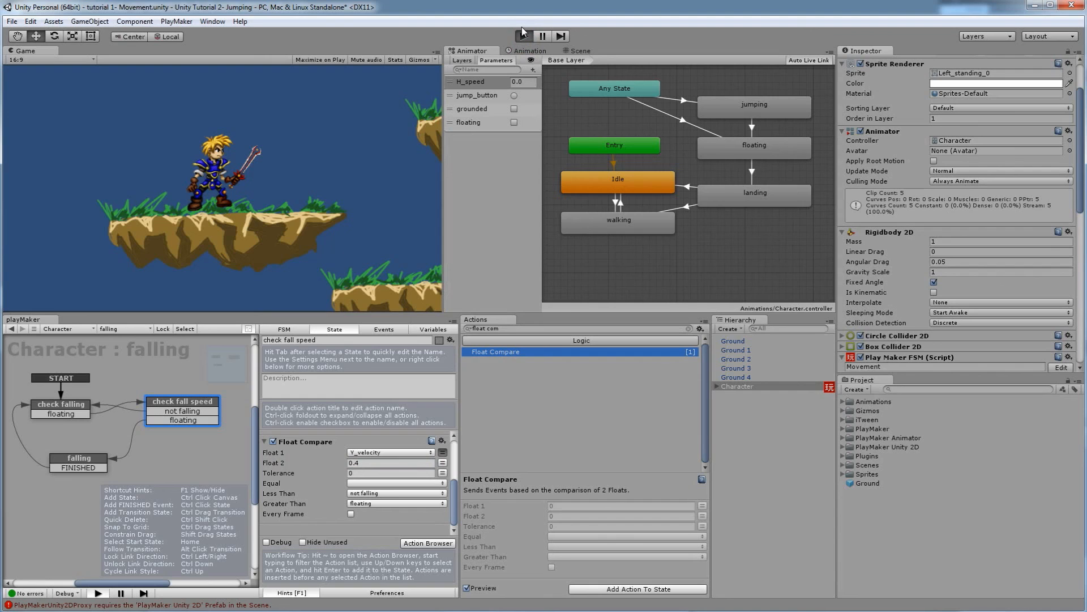
key(Right)
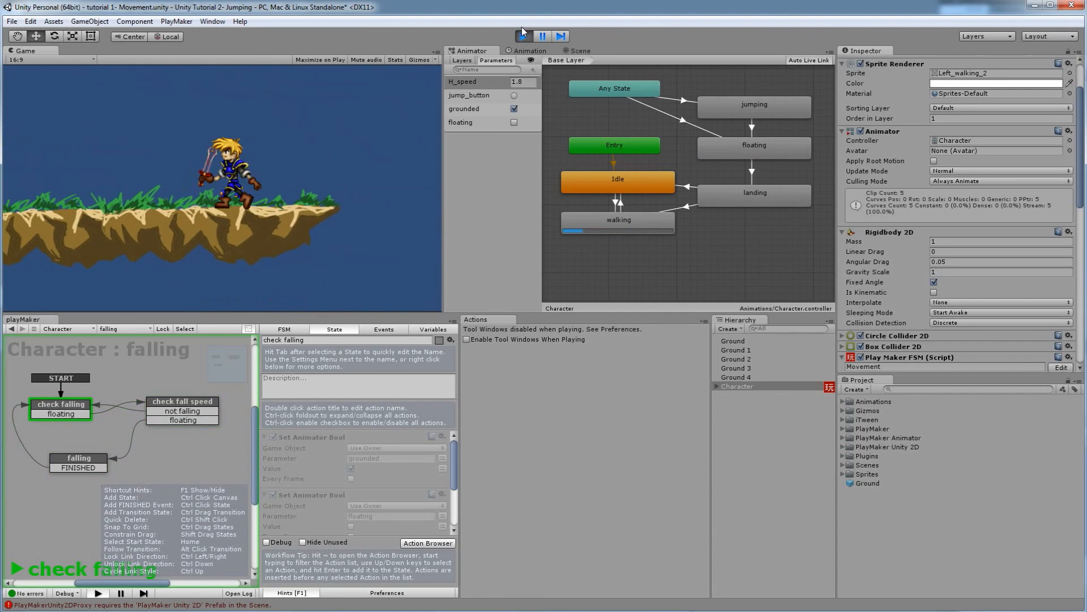
key(Left)
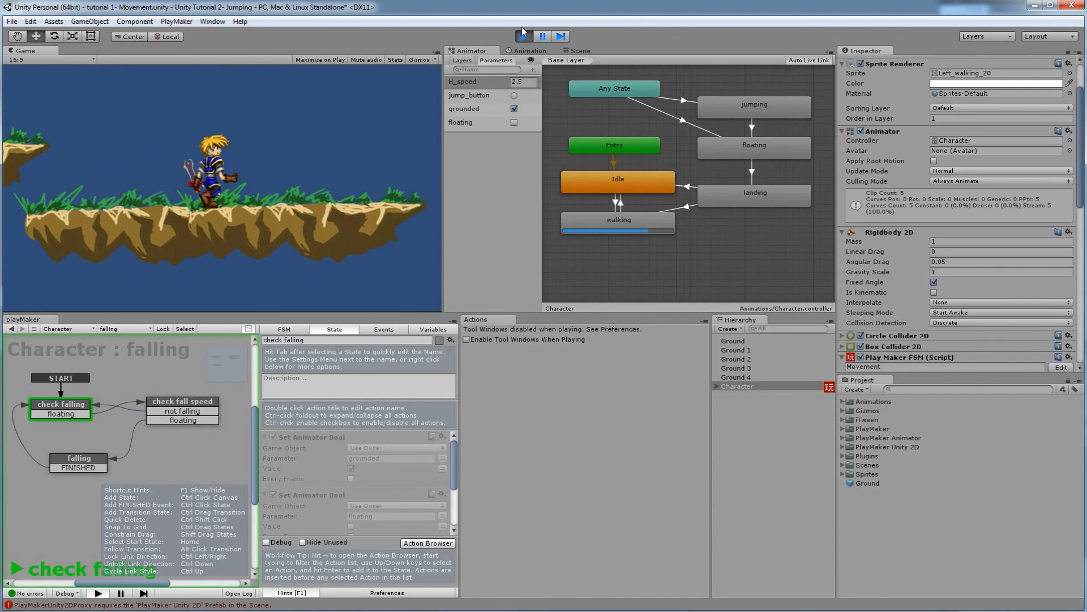
key(Left)
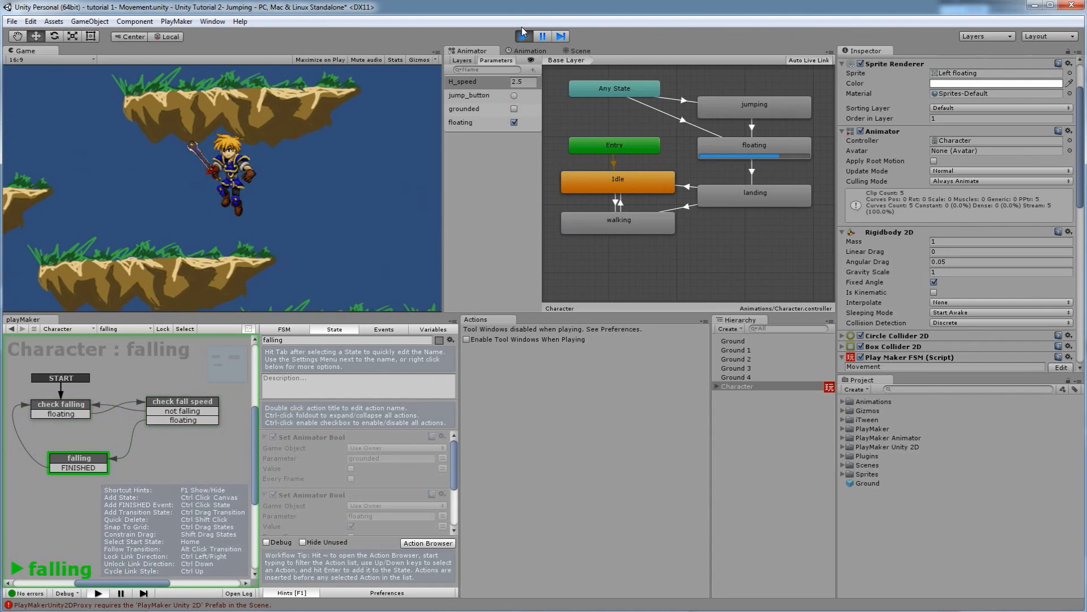
key(space)
key(Right)
key(Left)
key(space)
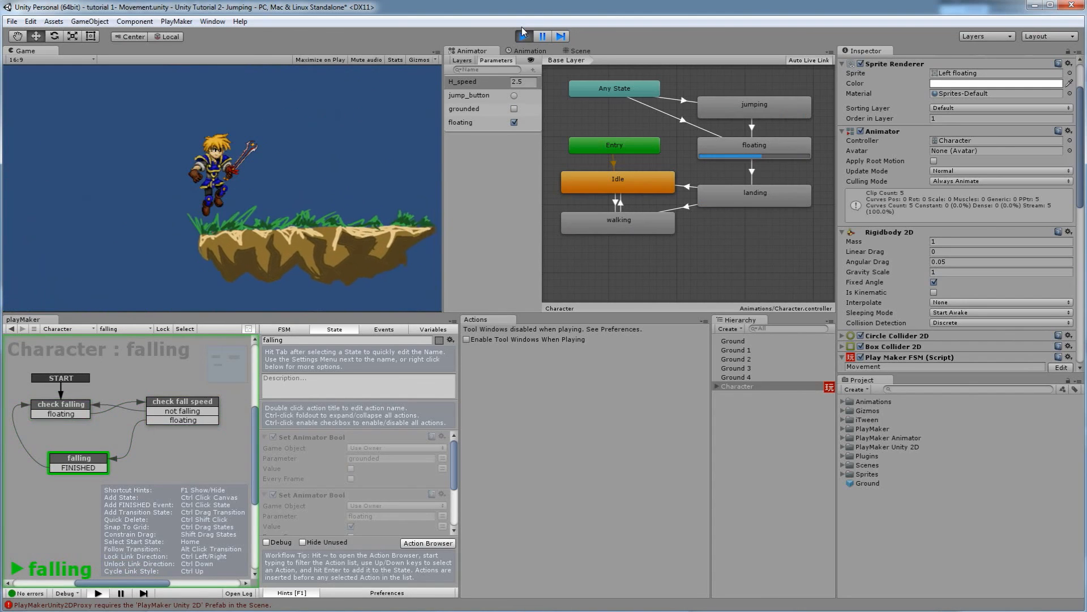
key(space)
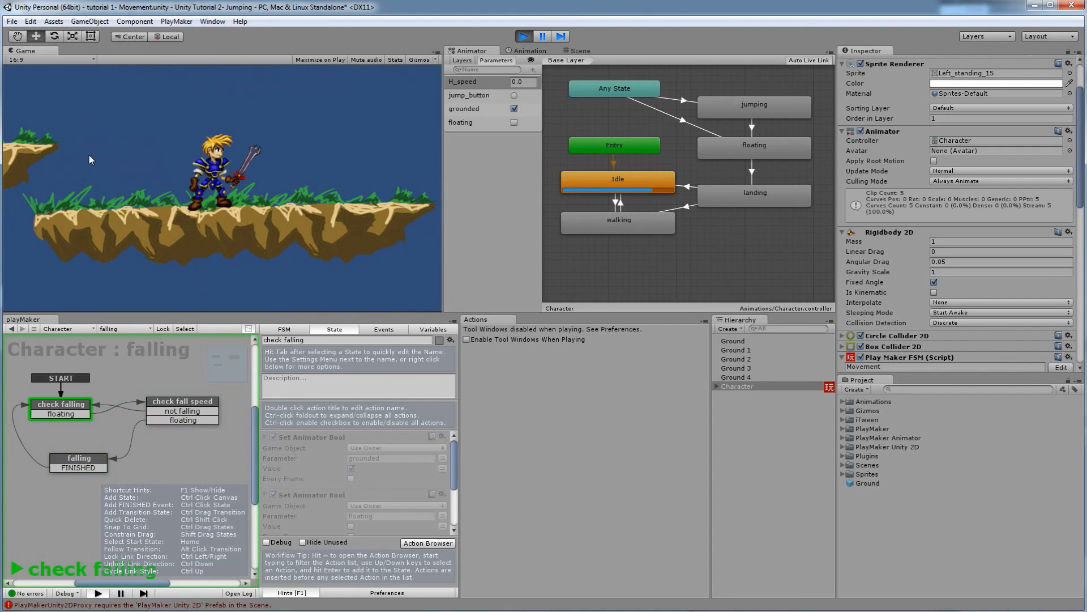
click(522, 36)
Step: Set Float 2 of check fall speed's Float Compare to 0.3 and play-test quick direction changes on the starting platform
click(216, 406)
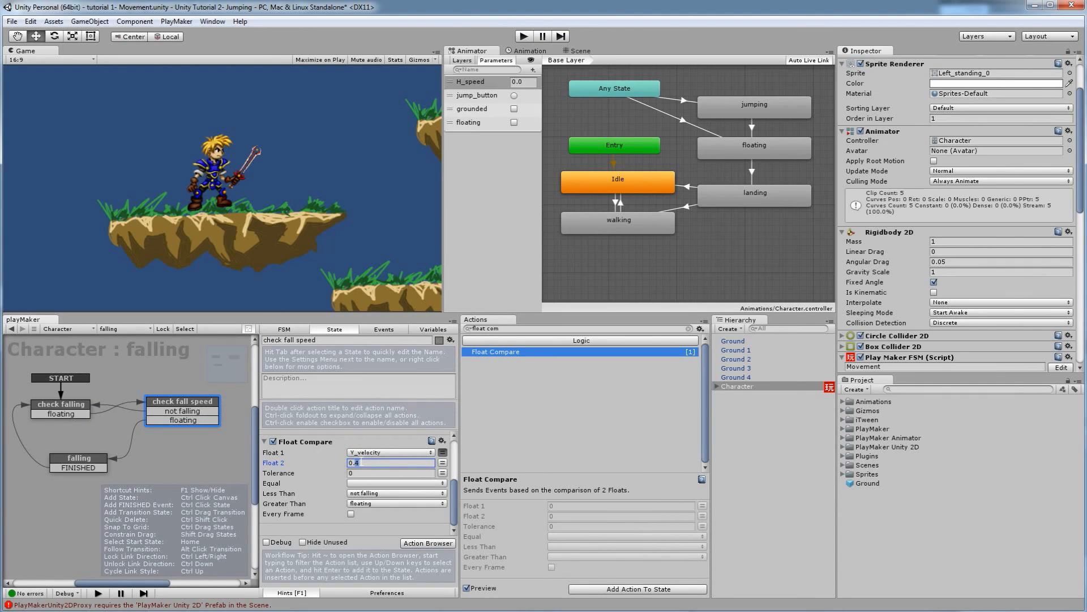
click(523, 37)
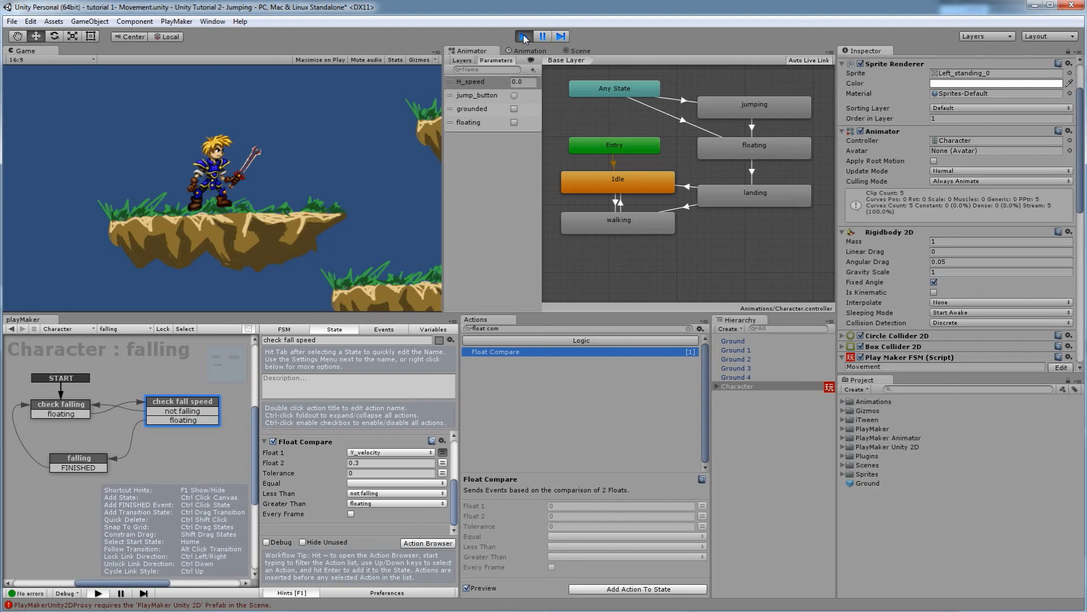
key(Left)
key(Right)
key(Left)
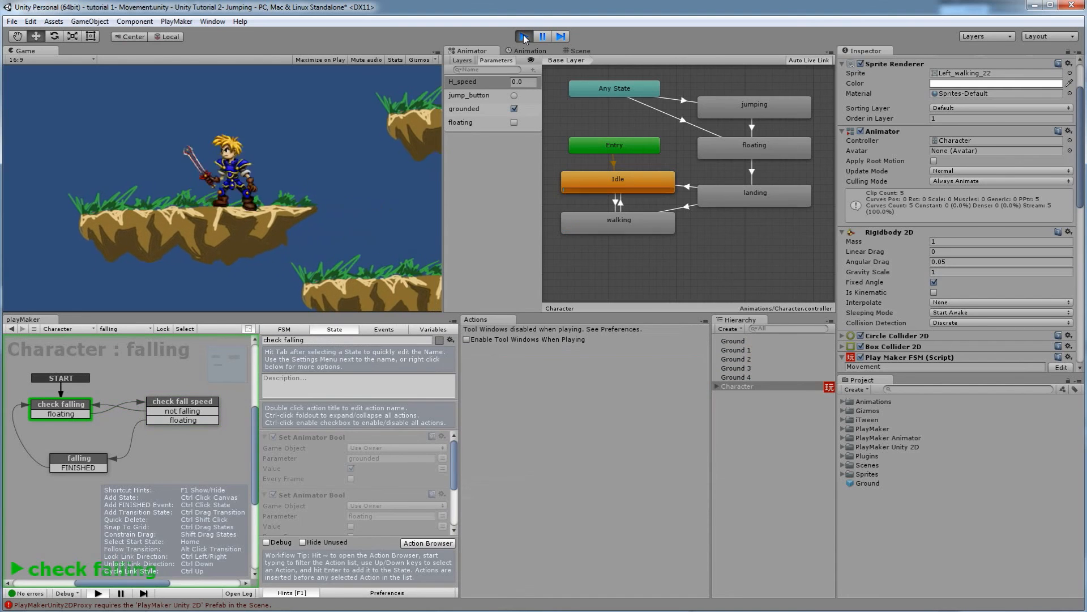
key(Right)
key(Left)
key(Right)
key(Left)
key(Right)
key(Left)
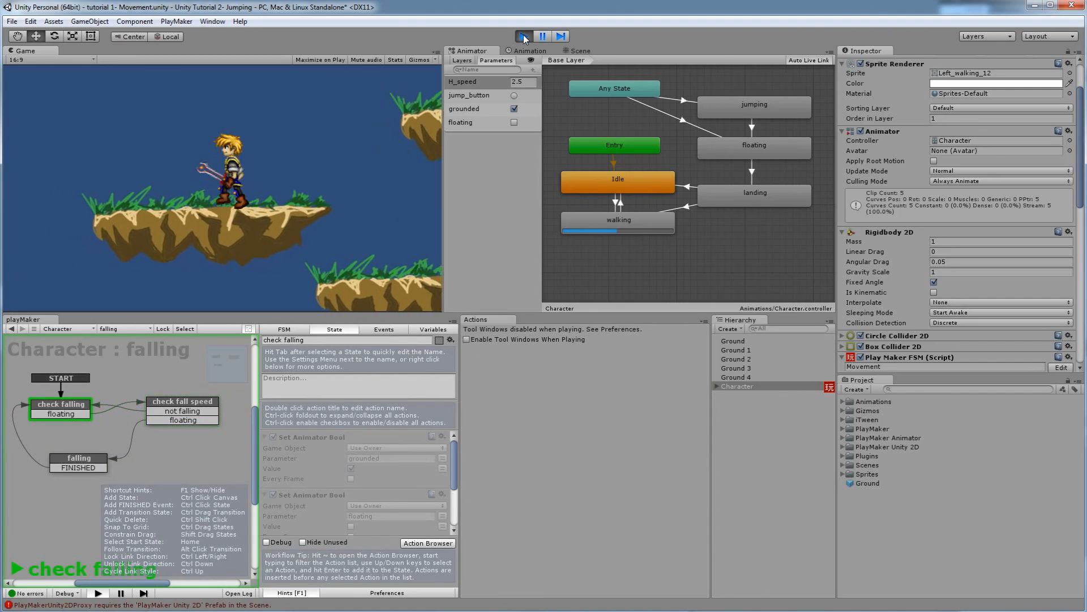
click(524, 36)
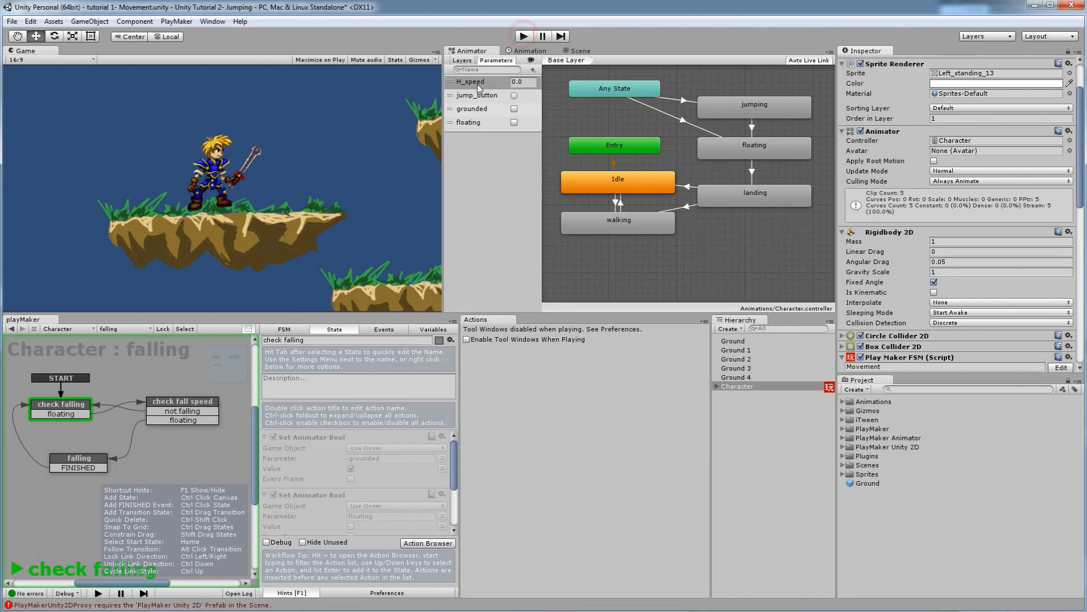
Step: Set Float 2 of check fall speed's Float Compare to 0.35, play-test quick direction changes on the platforms, and stop the game
click(177, 409)
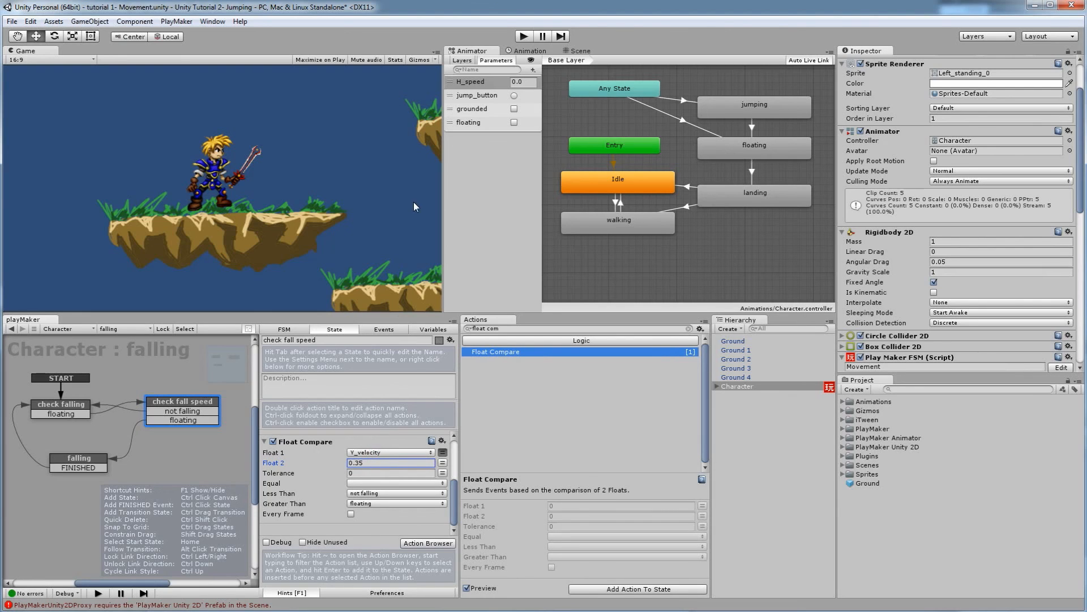
click(522, 37)
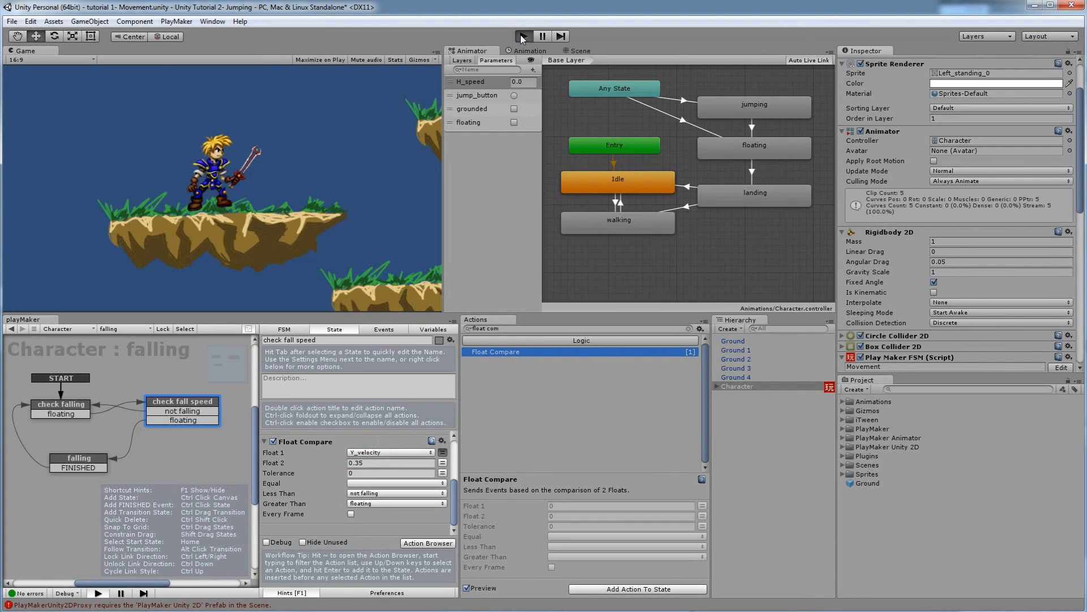
key(Right)
key(Left)
key(Right)
key(Left)
key(Left)
key(Right)
key(Left)
key(Right)
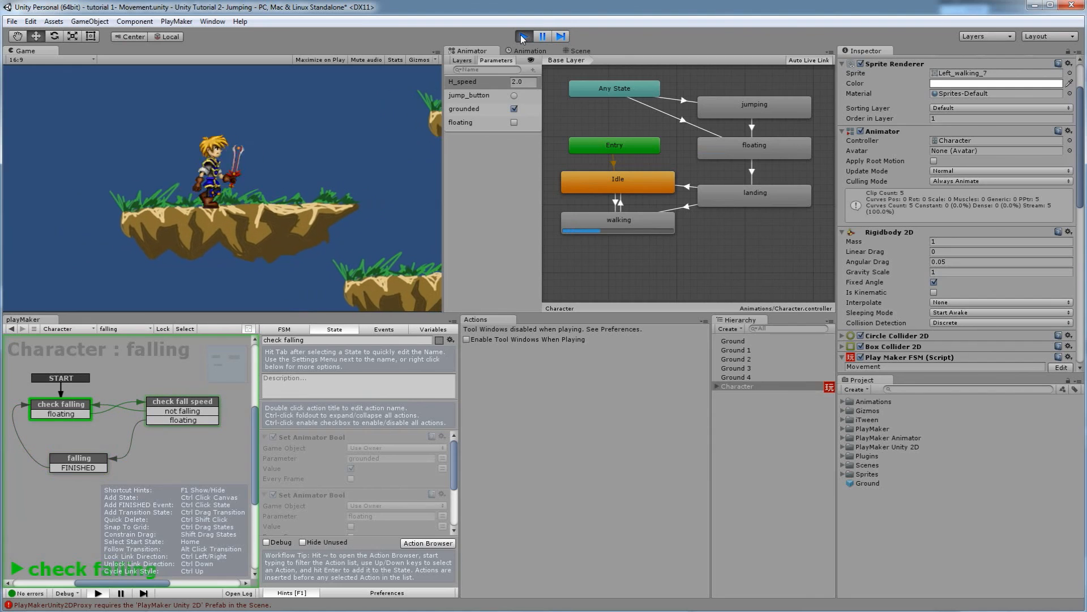
key(Right)
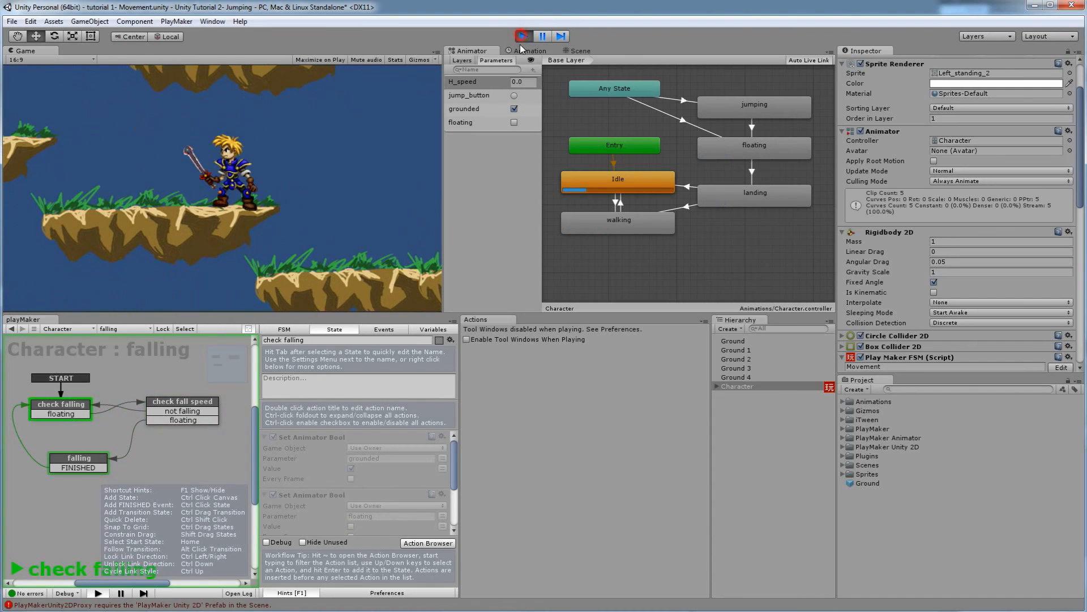
click(532, 35)
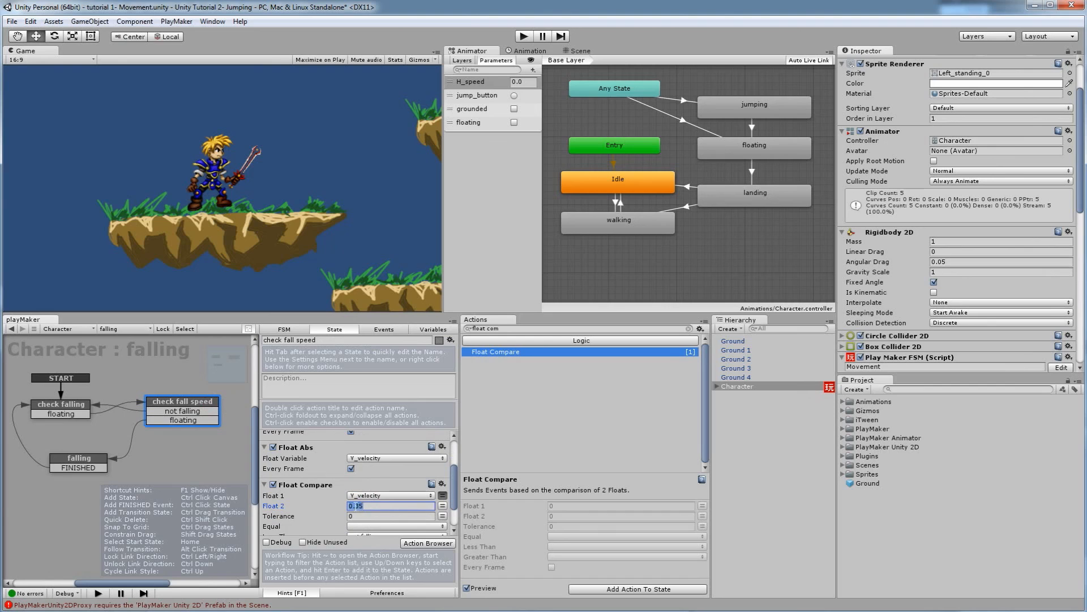
Step: Set Float 2 of check fall speed's Float Compare to 0.4 and play-test turning and repeated jumping on the starting platform
text(0.4)
click(524, 37)
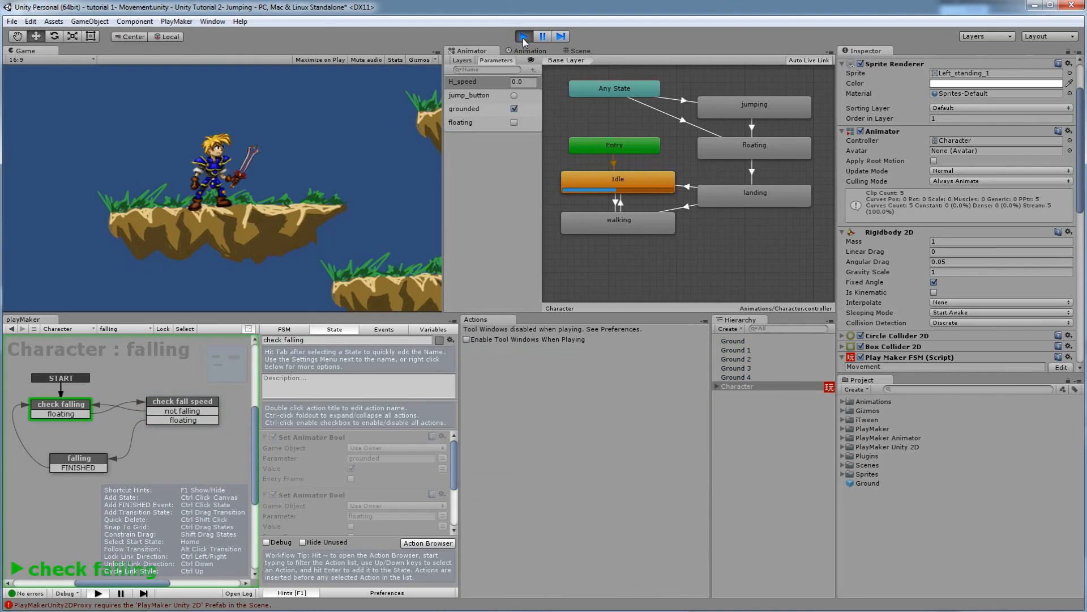
key(Left)
key(Right)
key(space)
key(space)
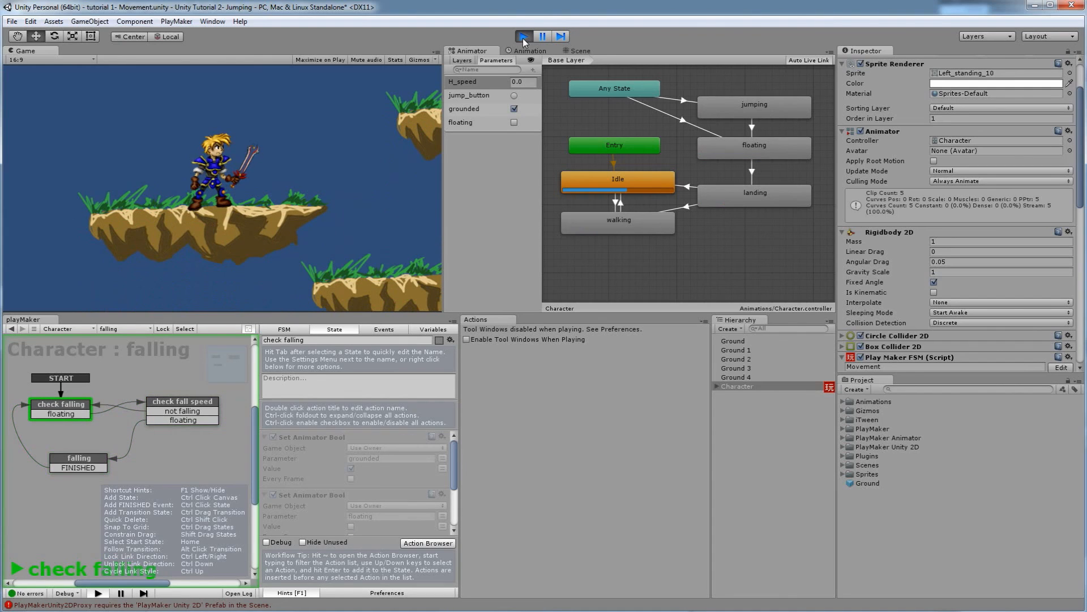
key(space)
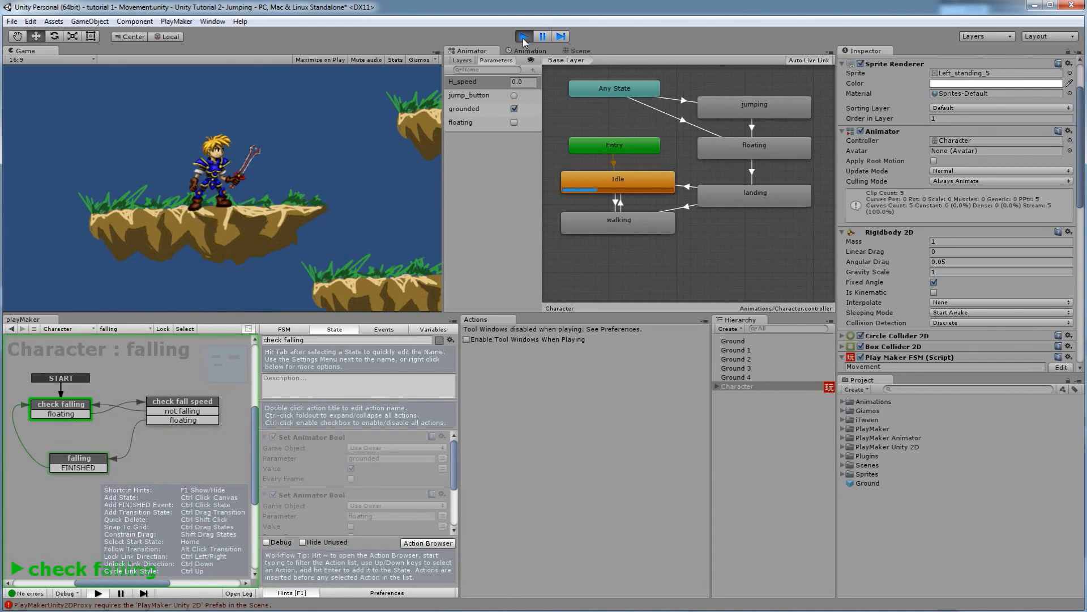
Step: Play-test jumping and walking off ledges between the platforms in both directions to check the falling state
key(Left)
key(space)
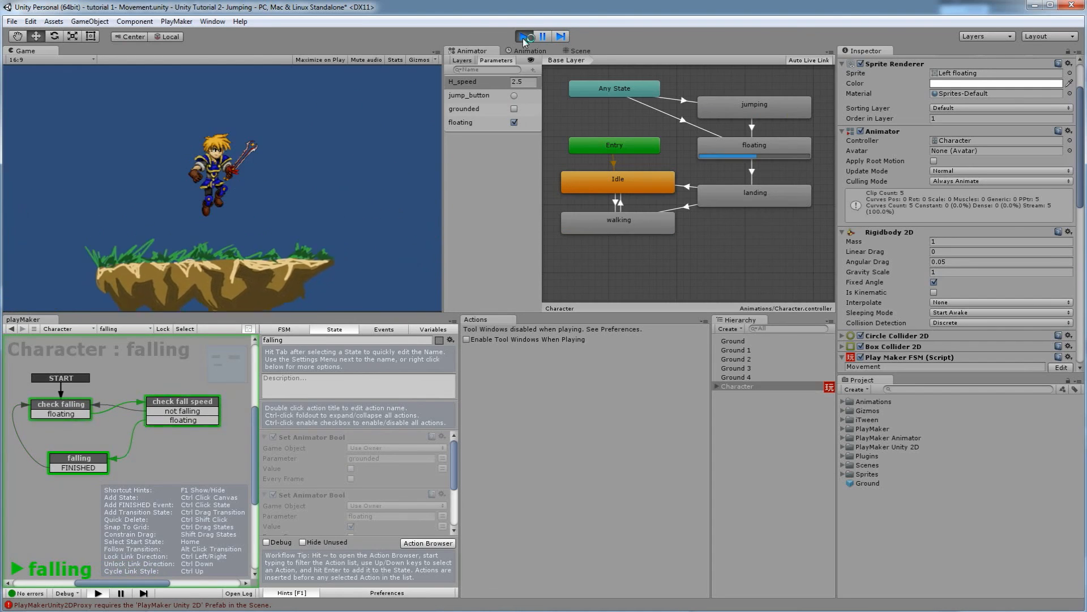
key(Left)
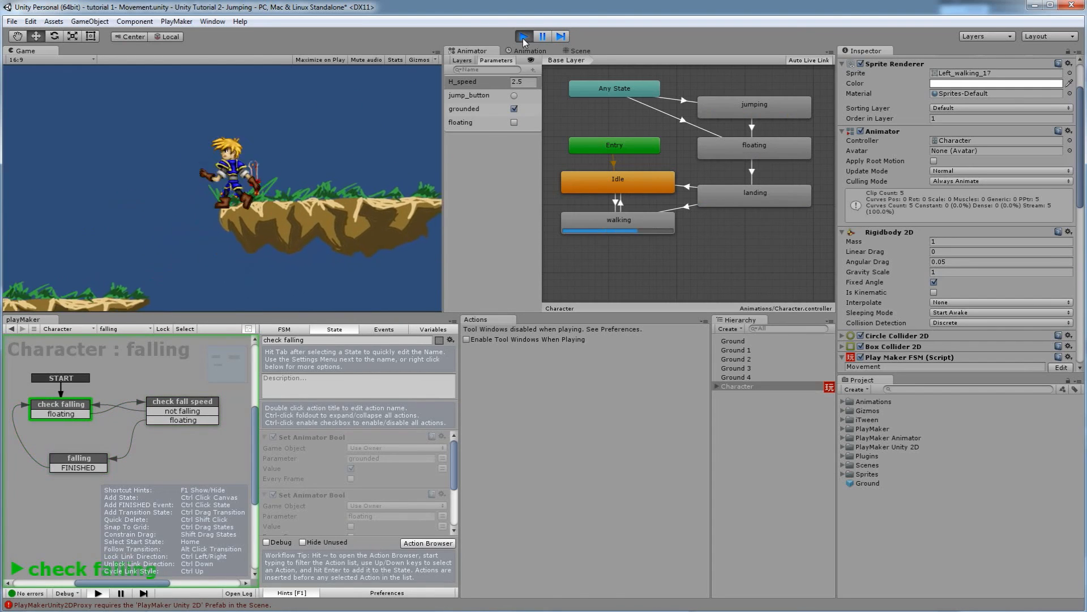
key(Right)
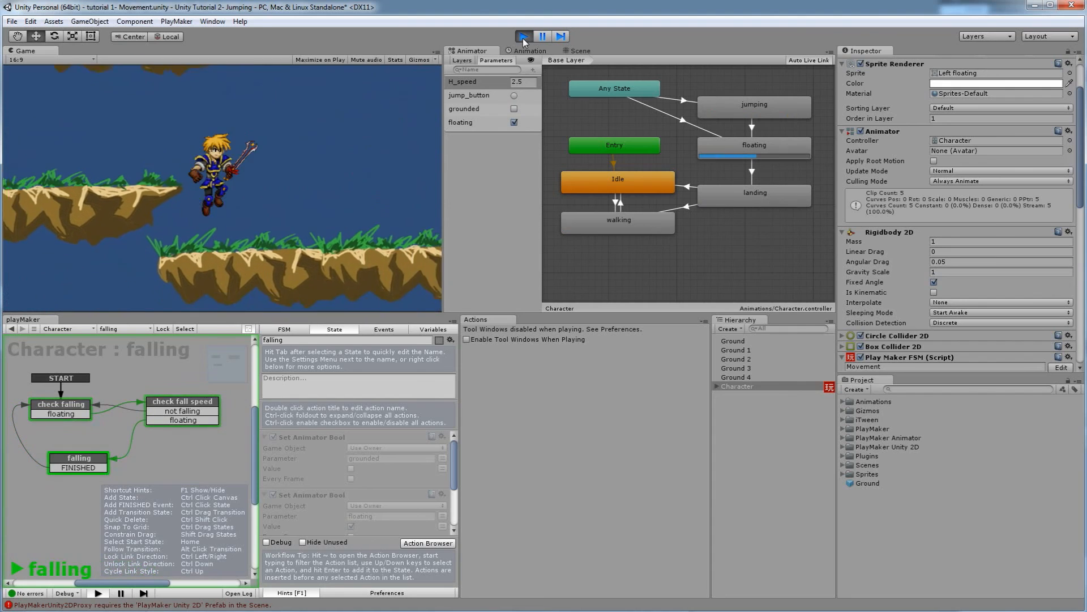
key(space)
key(space)
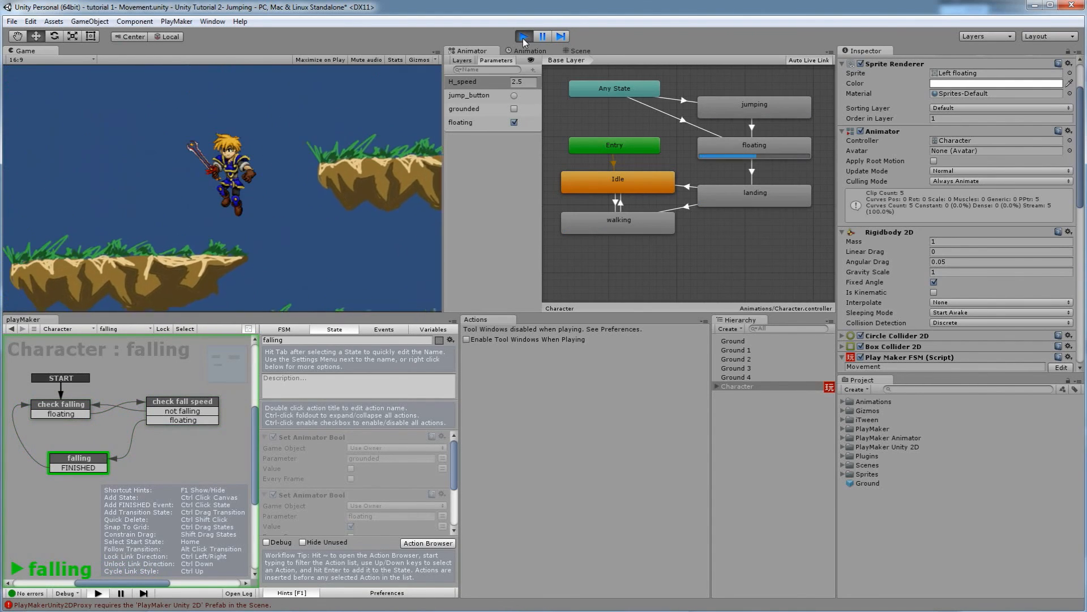
key(Right)
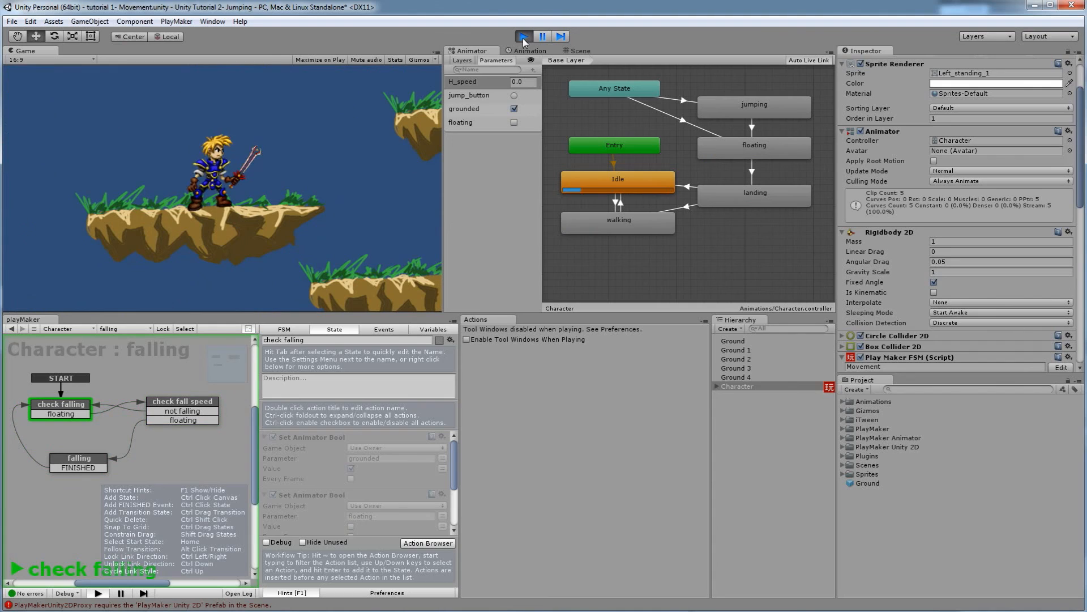